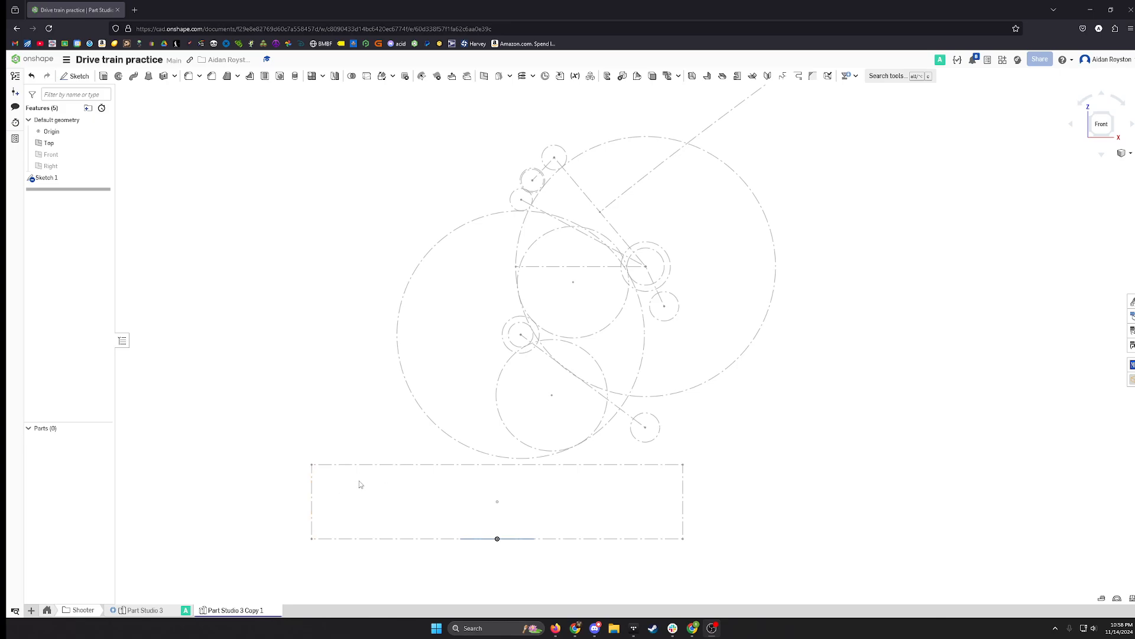
Examine the side-view layout sketch of the base rectangle, wheel circles and launch trajectory from the front and at an angle.
middle_click_drag(433, 511, 500, 470)
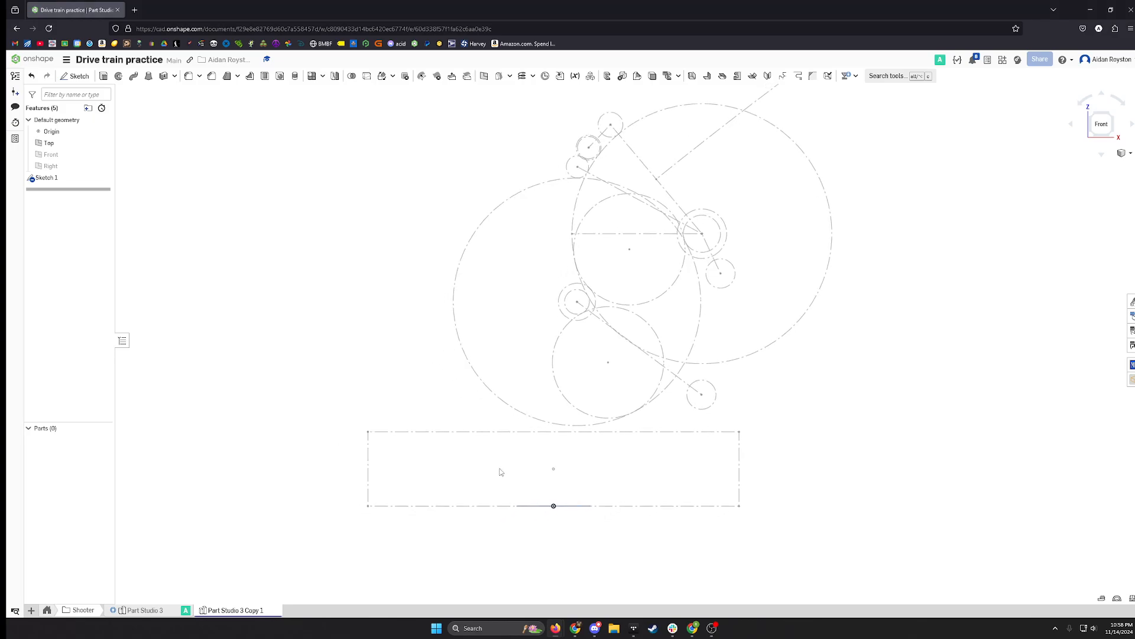
right_click_drag(500, 469, 493, 503)
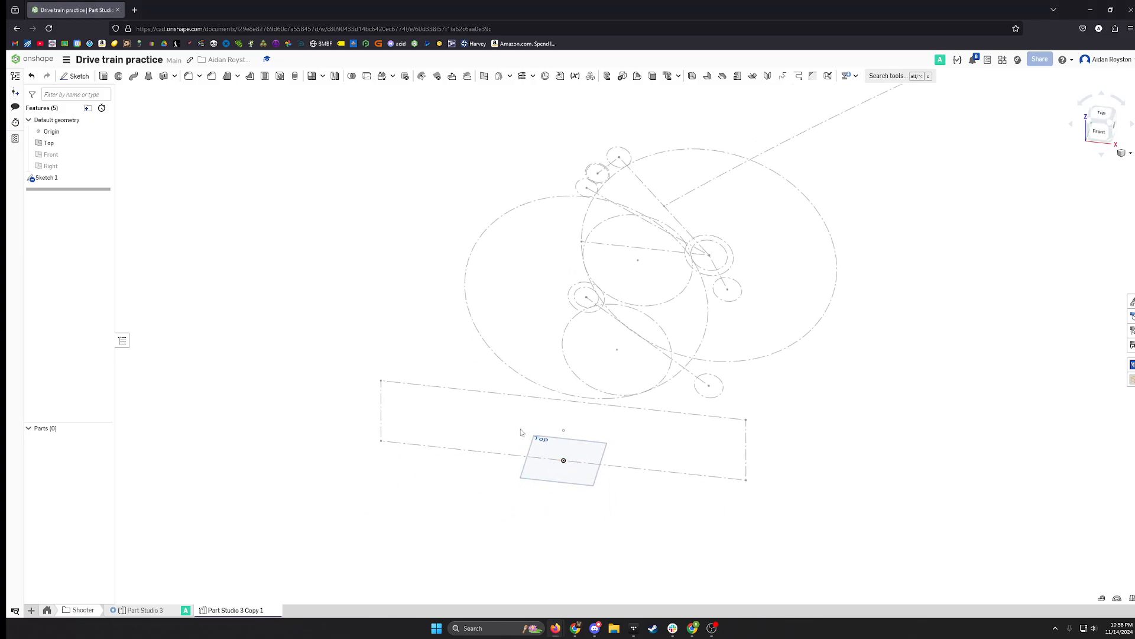
middle_click_drag(558, 435, 498, 456)
mouse_move(466, 457)
right_mouse_down()
mouse_move(450, 455)
mouse_move(451, 430)
right_mouse_up()
left_click(1102, 130)
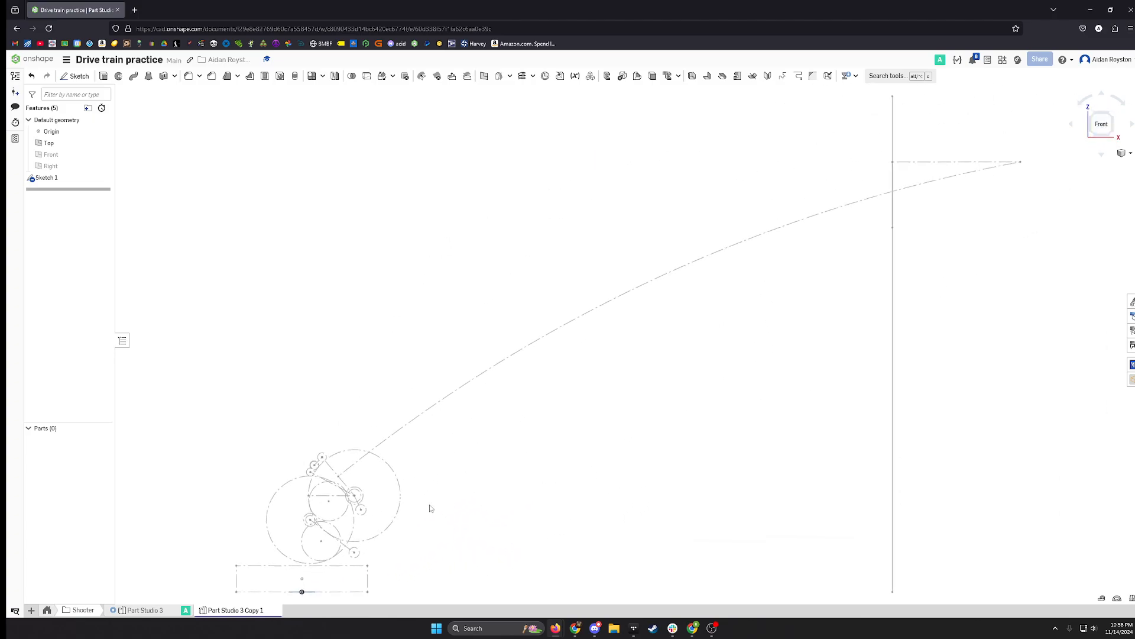
scroll(516, 431, "up", 3)
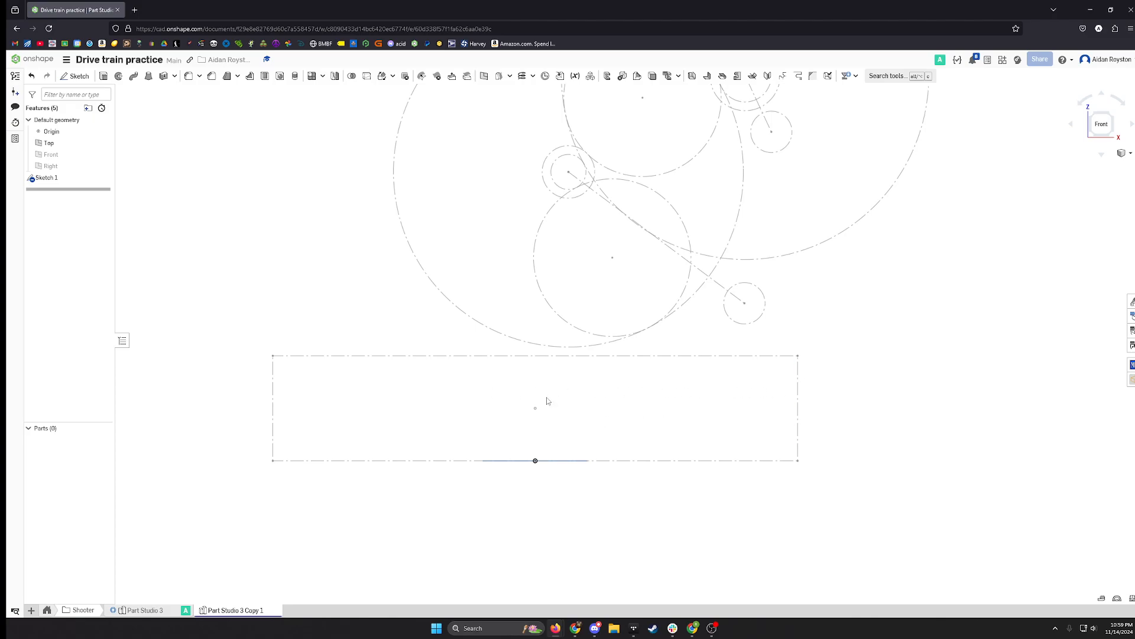
middle_click_drag(370, 333, 384, 319)
right_click_drag(383, 319, 372, 336)
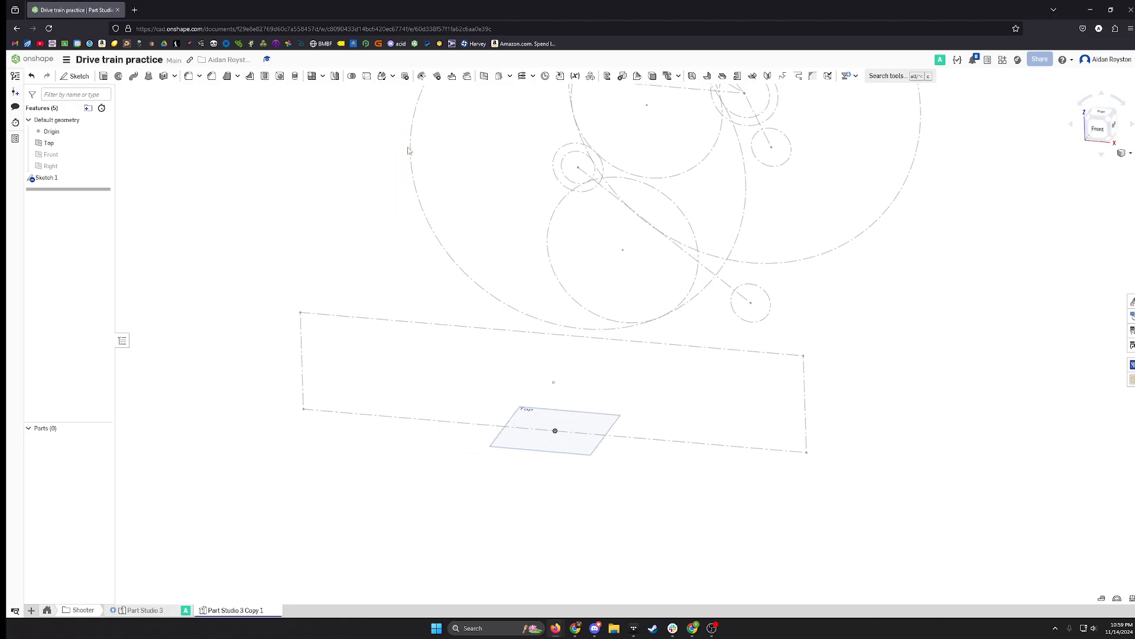
Create a plane offset 4 in above the Top plane.
left_click(484, 83)
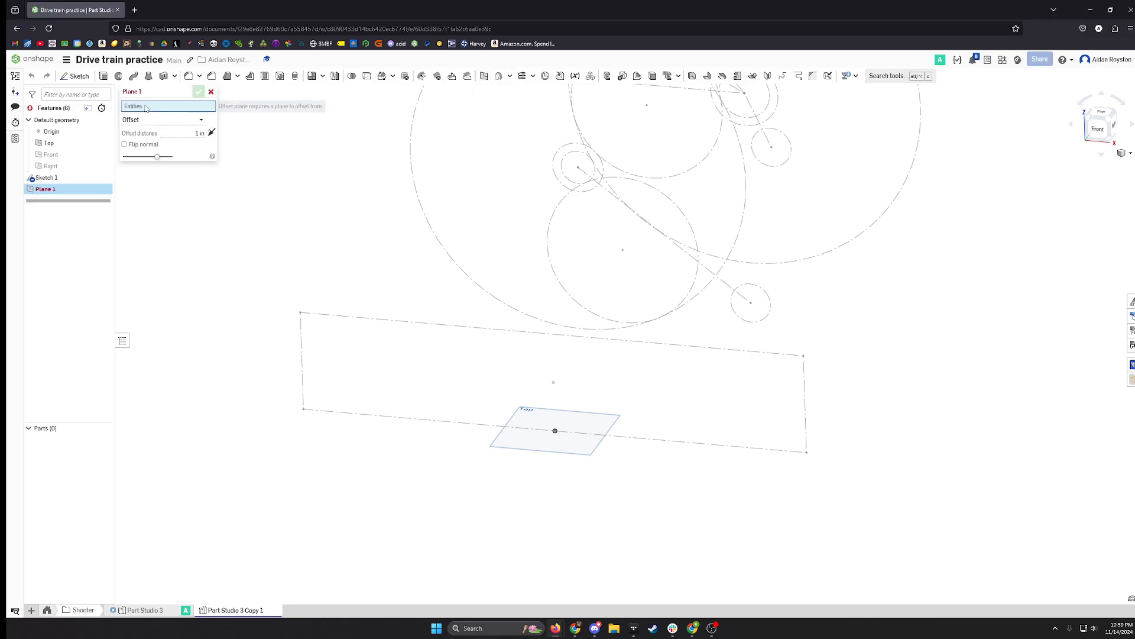
left_click(520, 421)
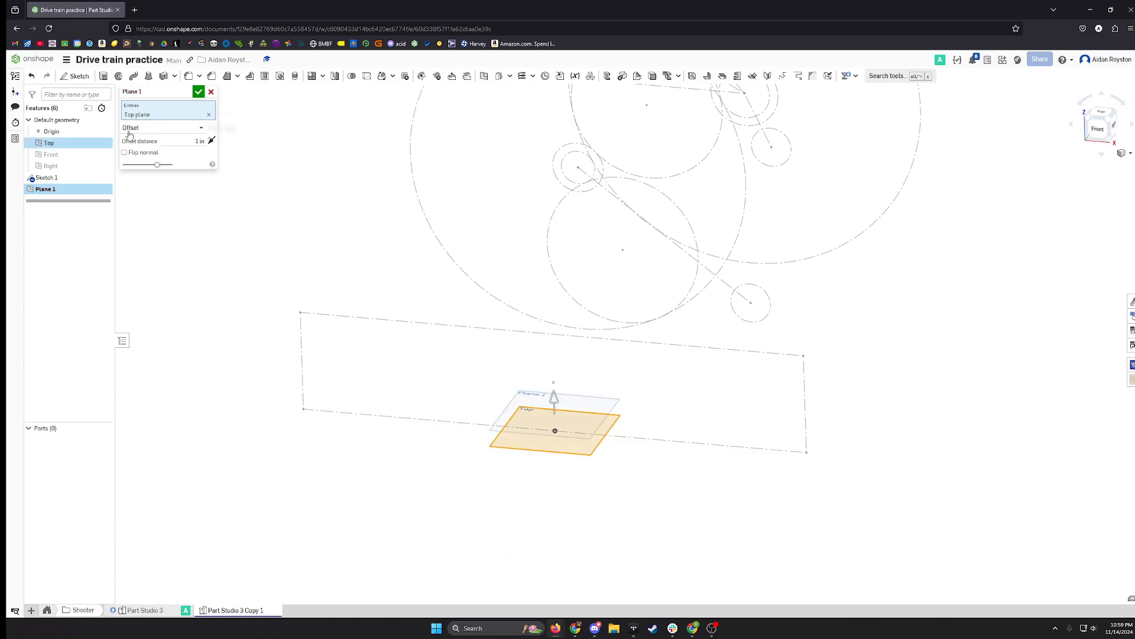
left_click(178, 140)
type("4")
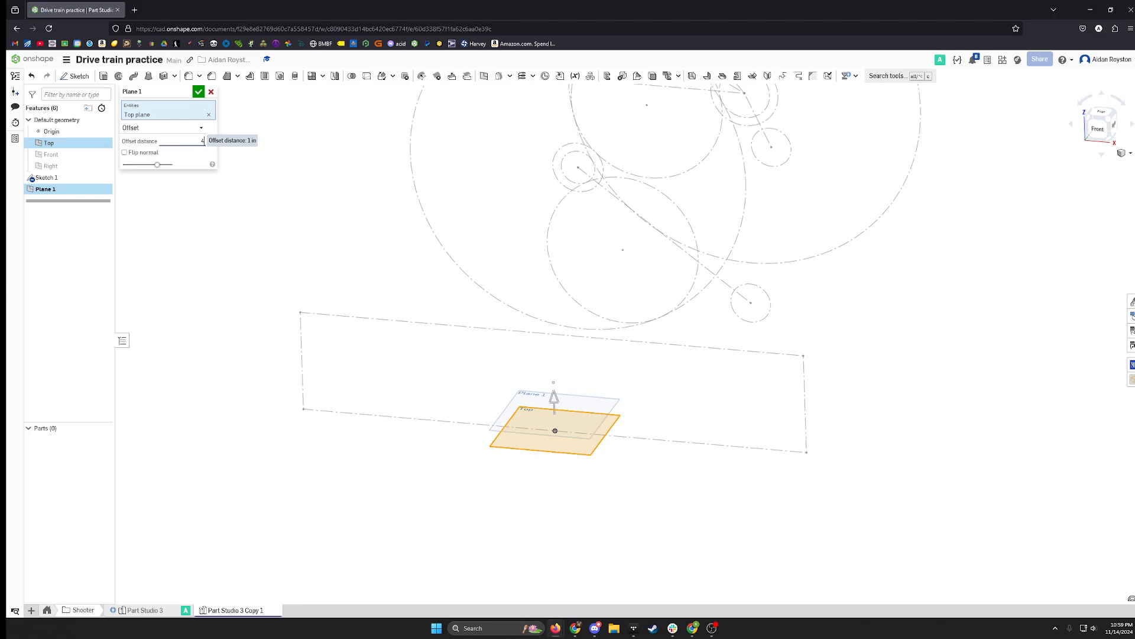
key("Return")
middle_click_drag(399, 260, 385, 317)
right_click_drag(385, 317, 413, 302)
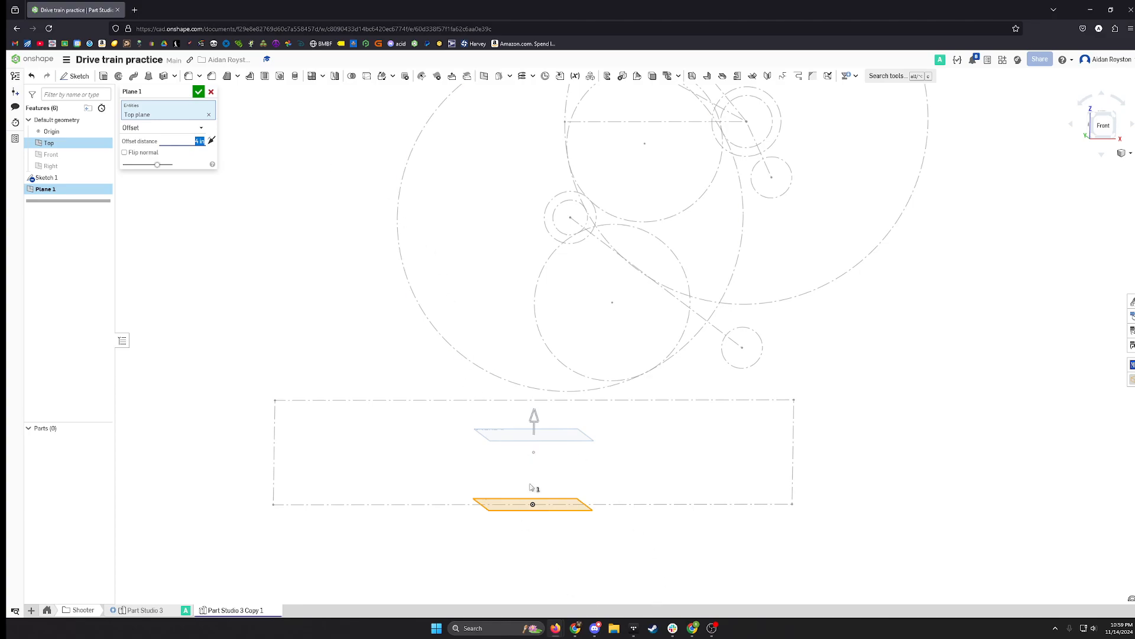
left_click(198, 92)
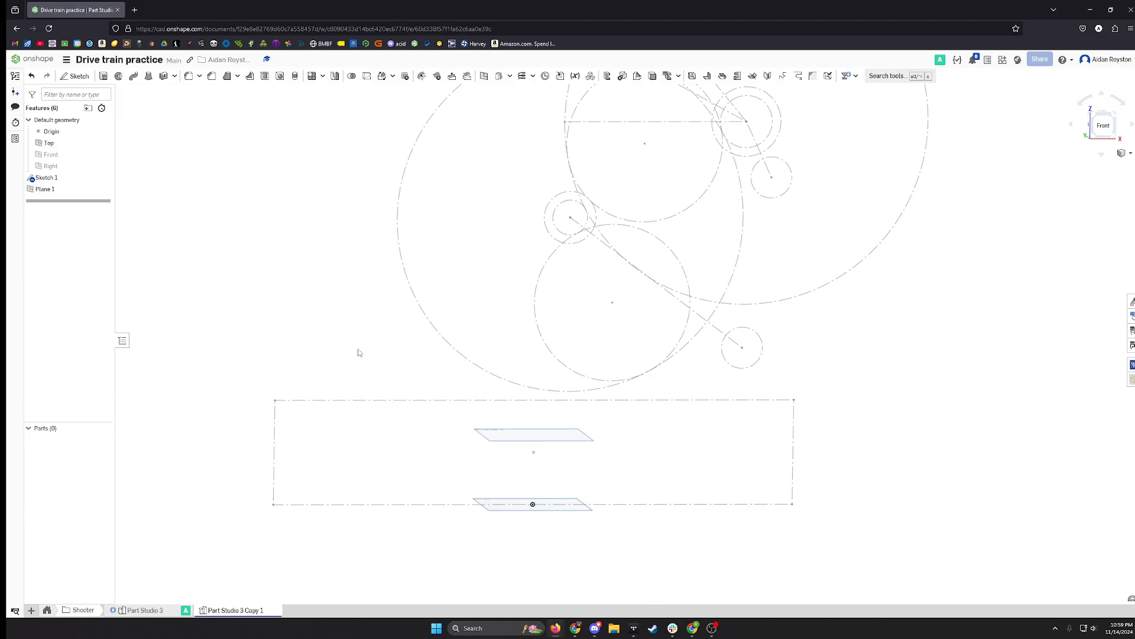
Start a sketch on the new offset plane, view it face-on and hide the planes.
right_click_drag(390, 383, 412, 365)
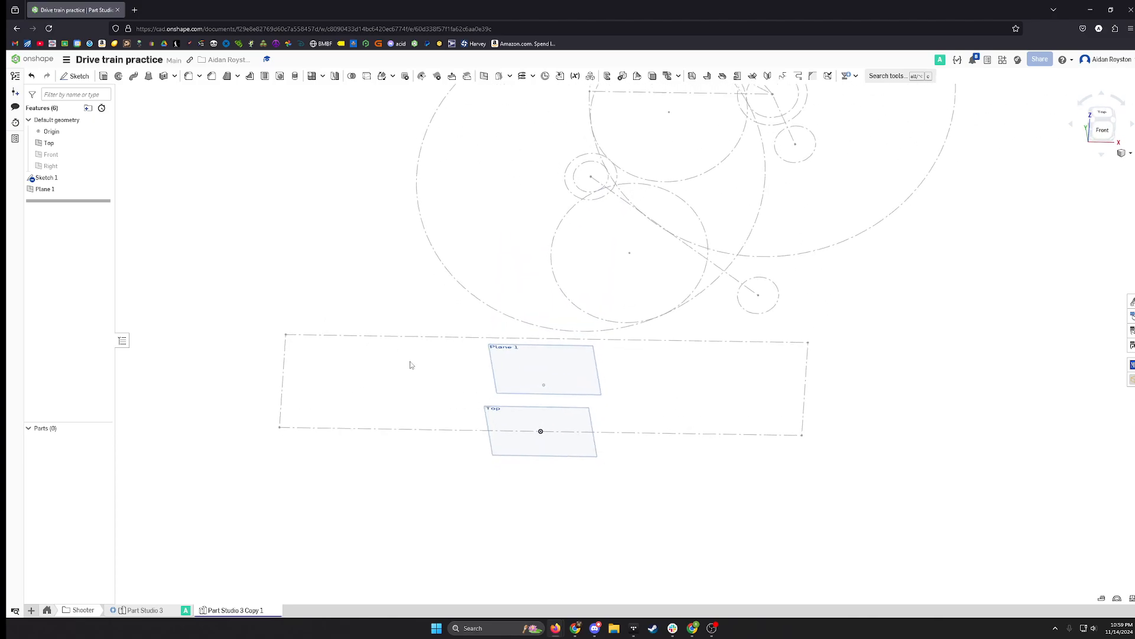
left_click(522, 365)
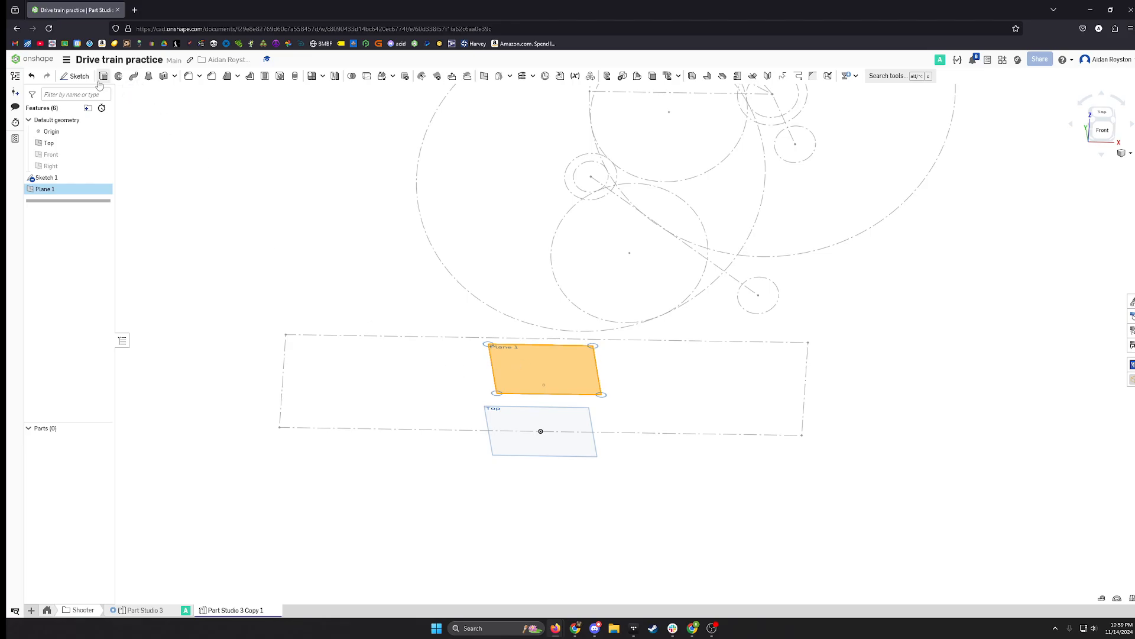
left_click(74, 75)
key("n")
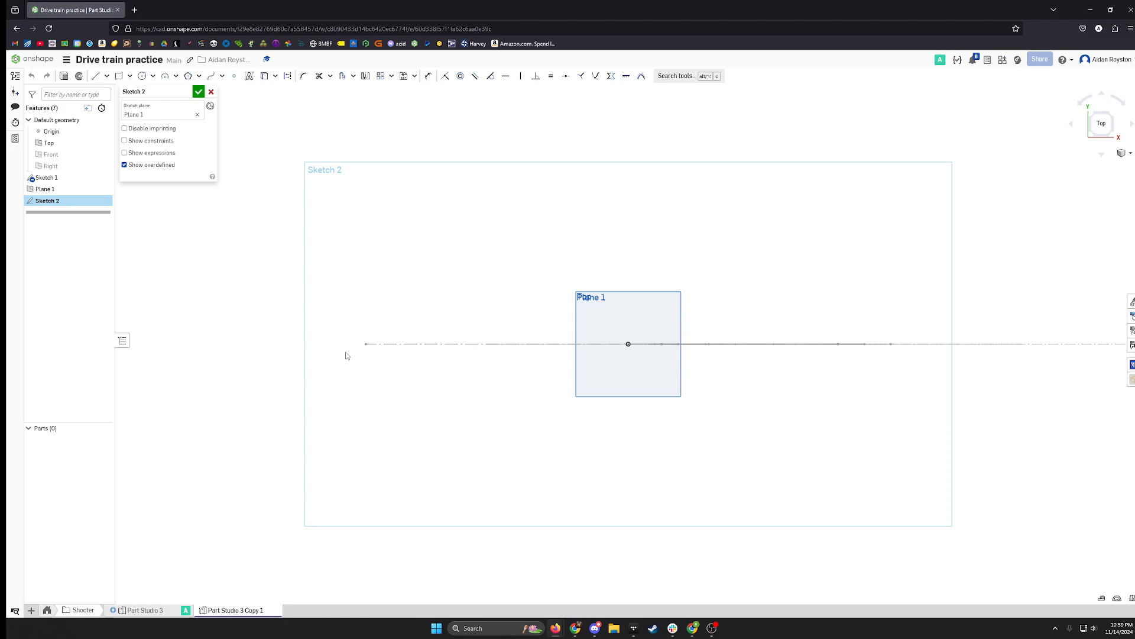
key("p")
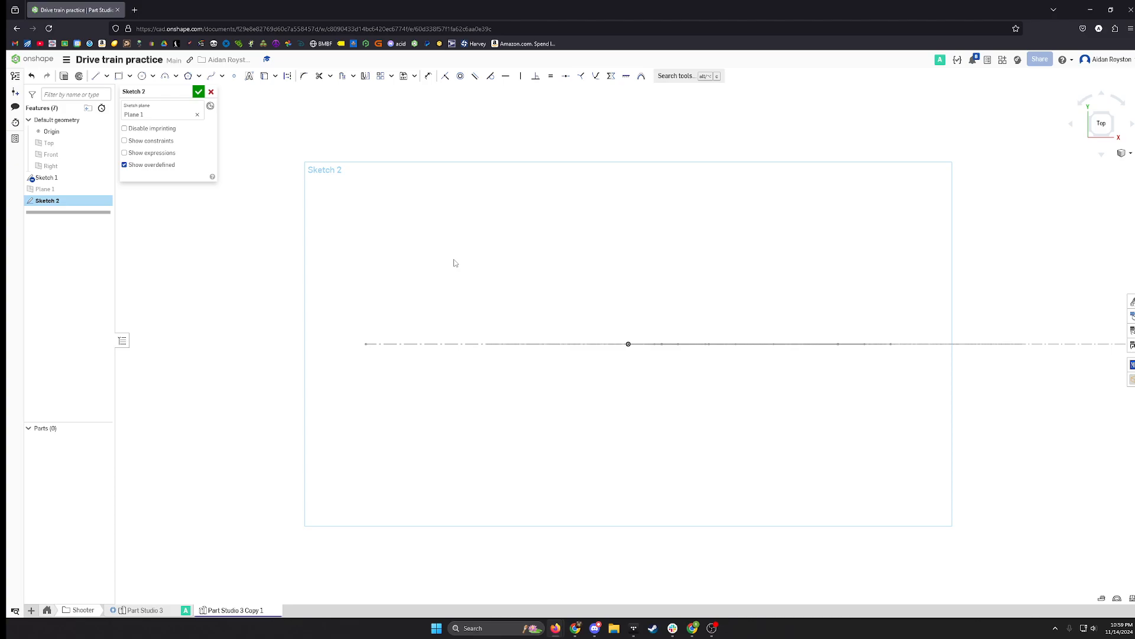
Sketch a construction rectangle centred on the origin, about 30 in wide and 23 in high.
key("s")
key("s")
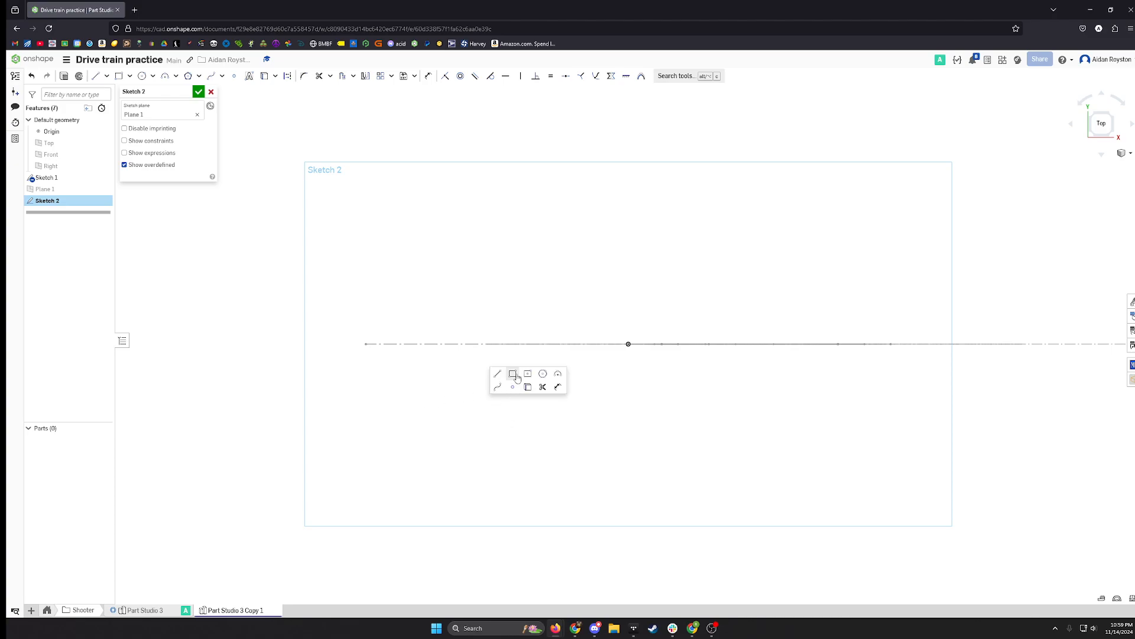
left_click(529, 374)
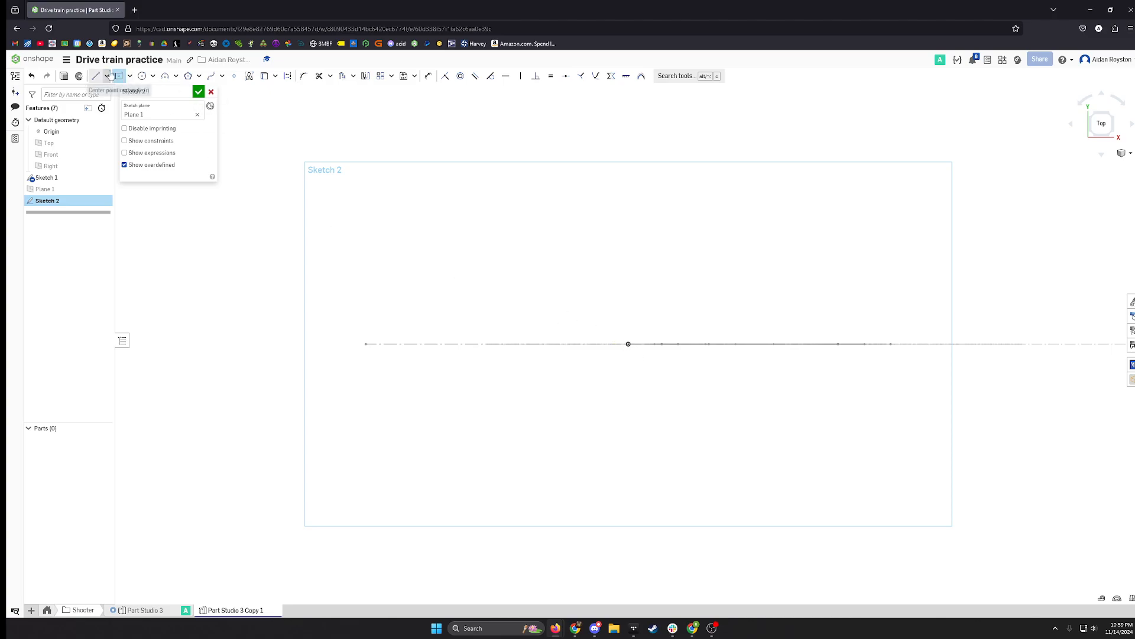
left_click(629, 344)
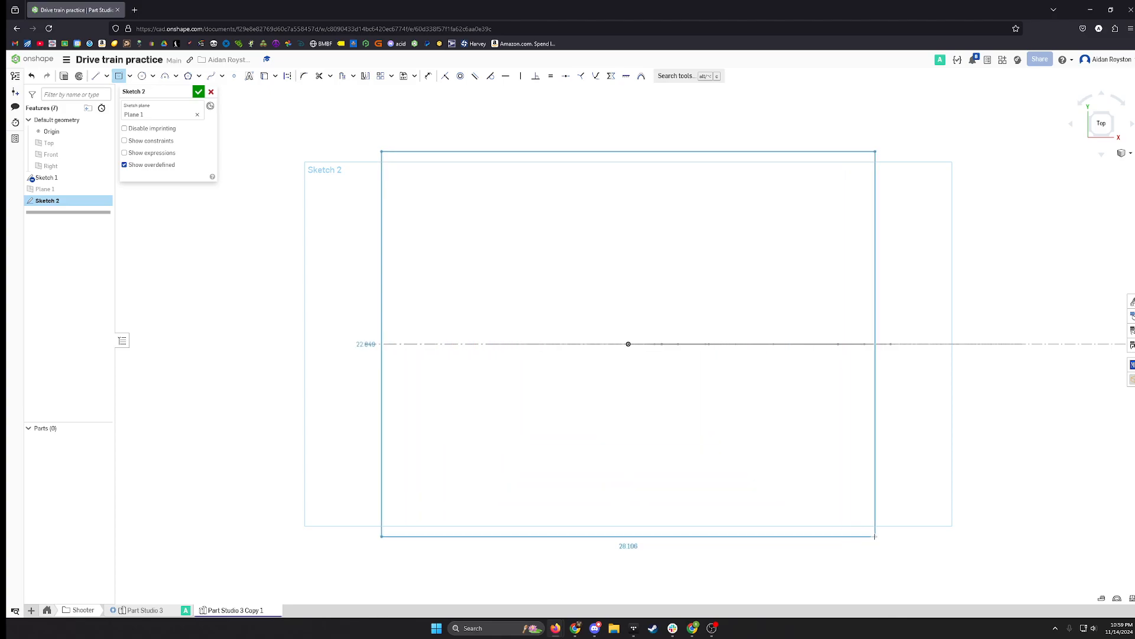
key("q")
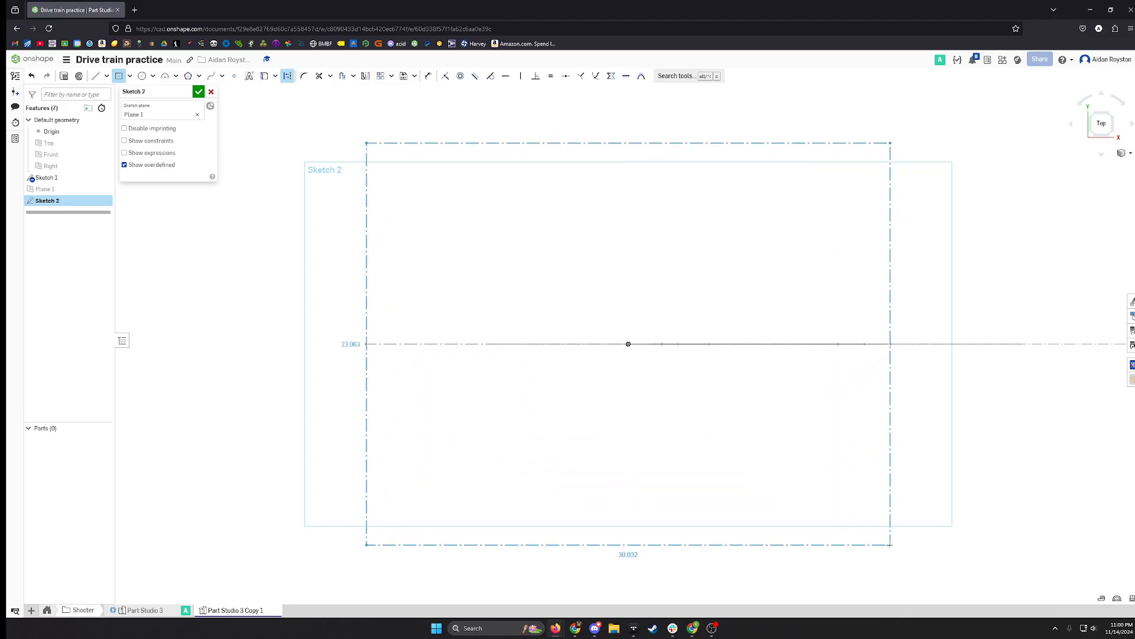
left_click(887, 543)
key("Escape")
scroll(878, 532, "down", 3)
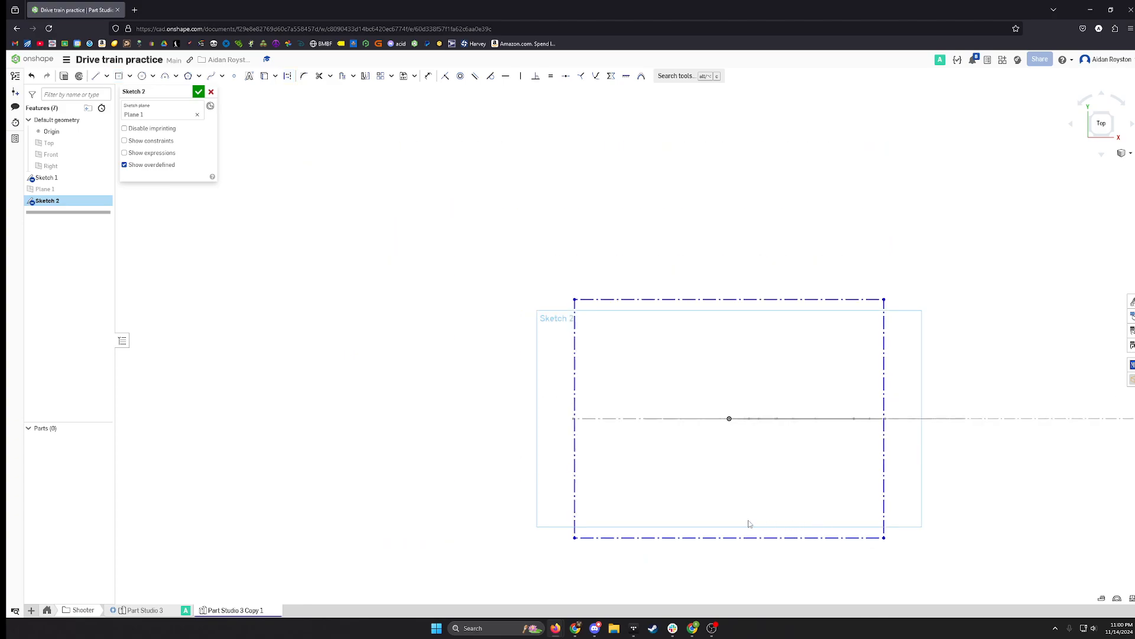
Make the construction rectangle's left and lower edges equal so it becomes a square.
middle_click_drag(562, 499, 462, 474)
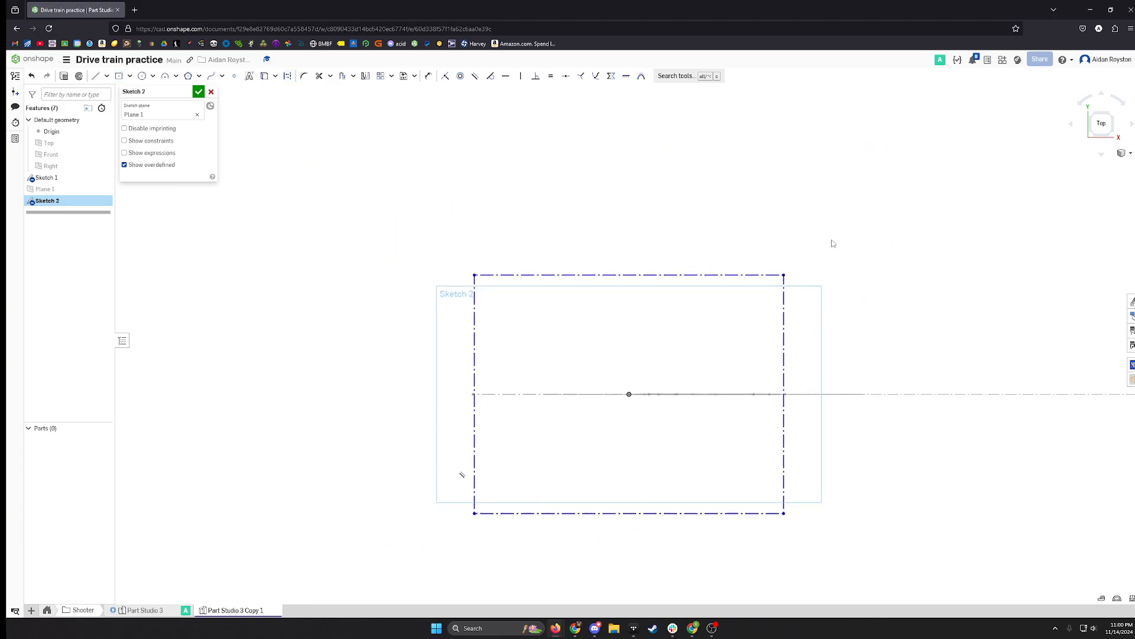
middle_click_drag(865, 423, 831, 382)
left_click(441, 453)
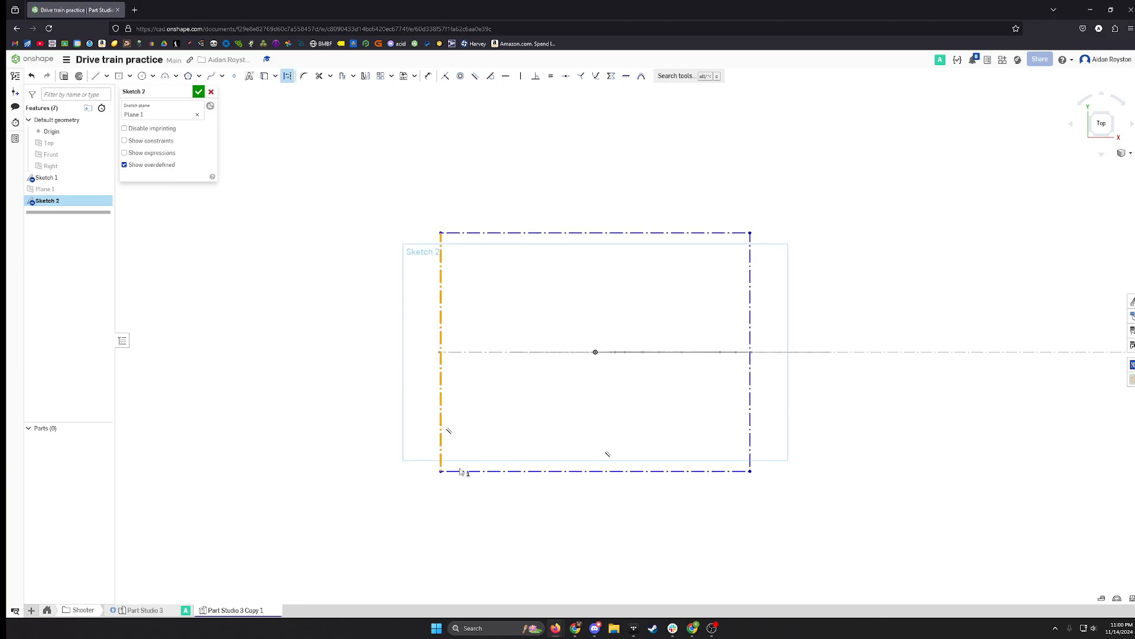
left_click(464, 472)
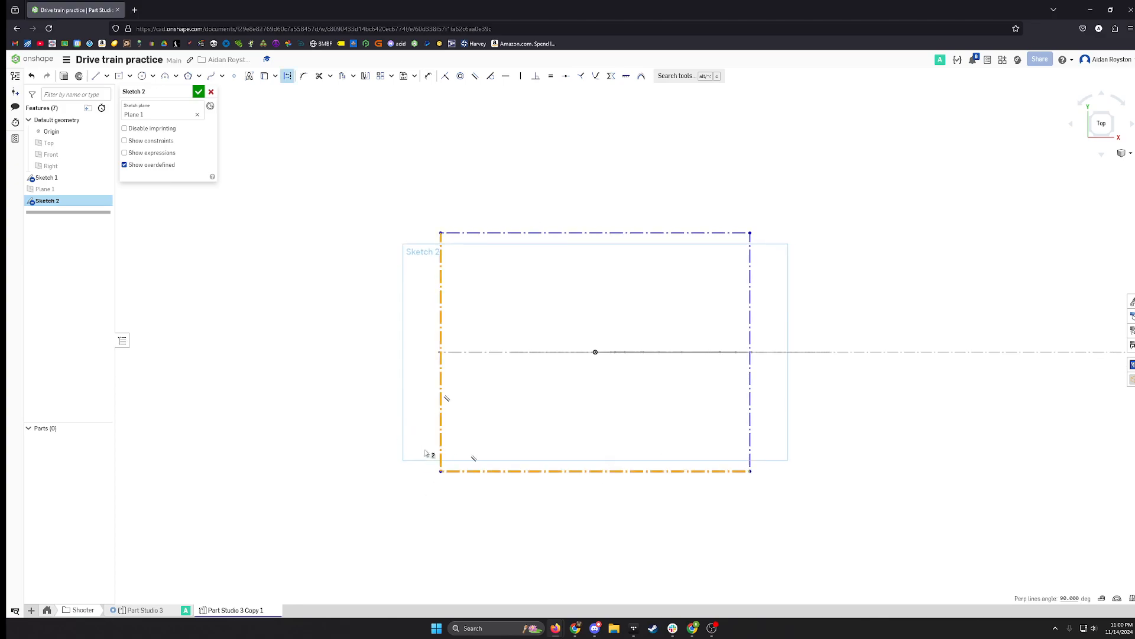
left_click(552, 76)
Dimension the upper edge of the construction square to 30 in.
key("u")
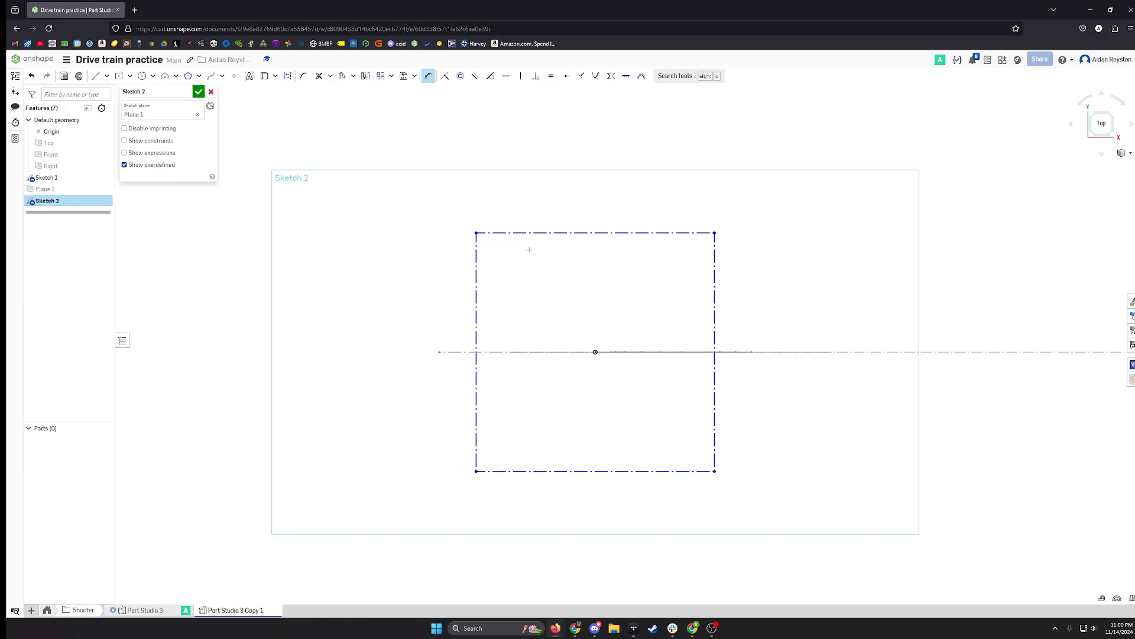
left_click(543, 233)
left_click(567, 192)
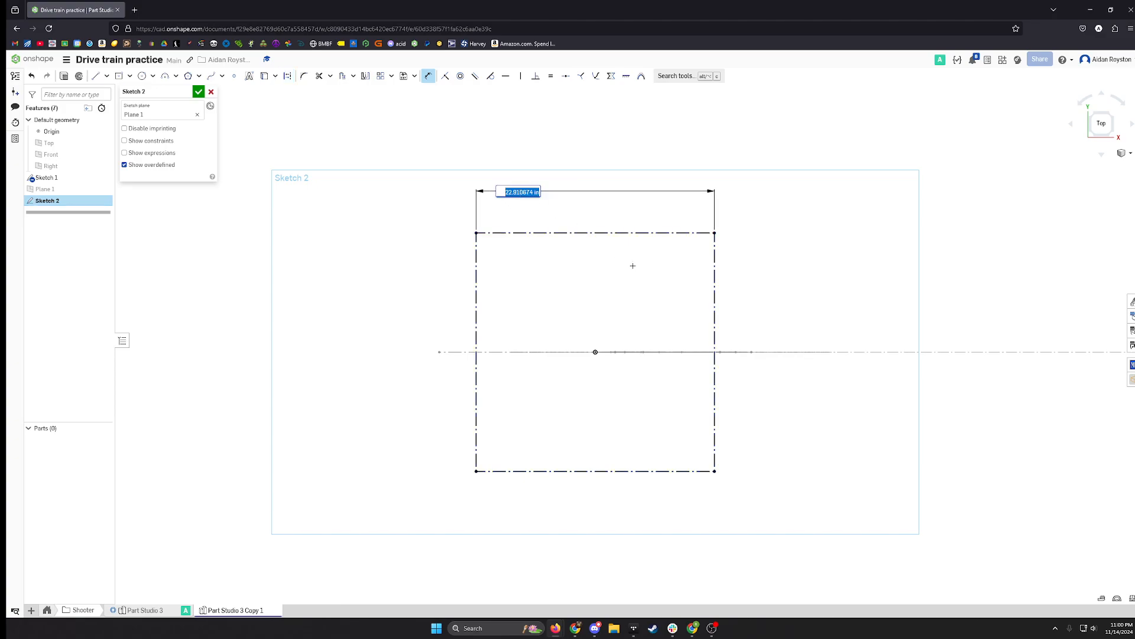
type("30")
key("Return")
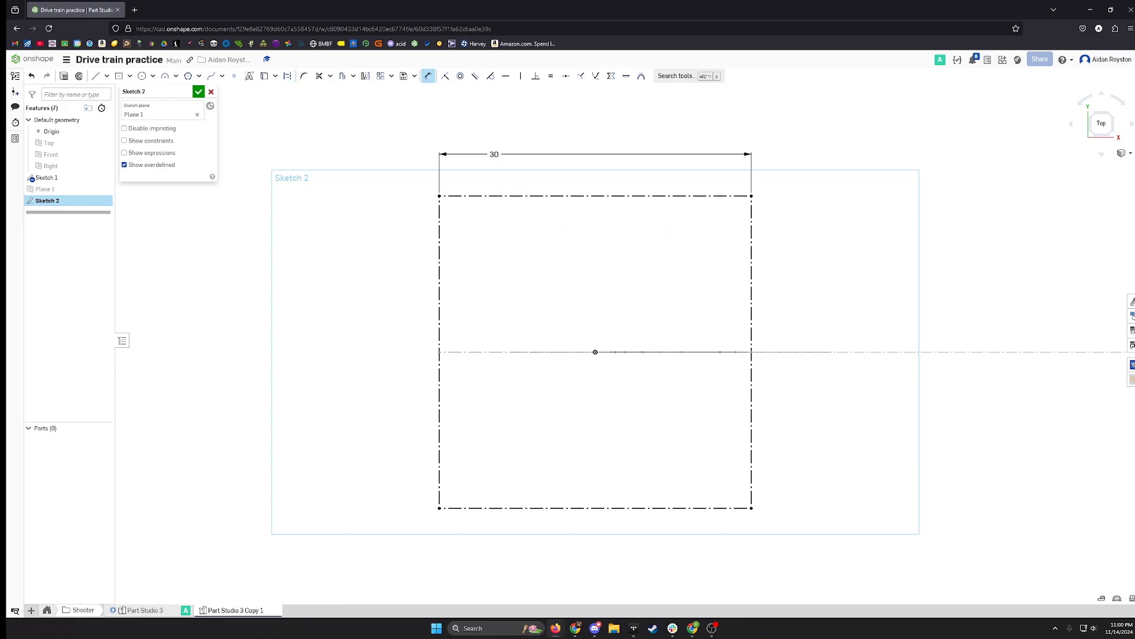
key("Escape")
right_click_drag(763, 426, 763, 376)
mouse_move(666, 372)
right_mouse_down()
mouse_move(672, 329)
mouse_move(666, 341)
right_mouse_up()
right_click_drag(869, 303, 876, 323)
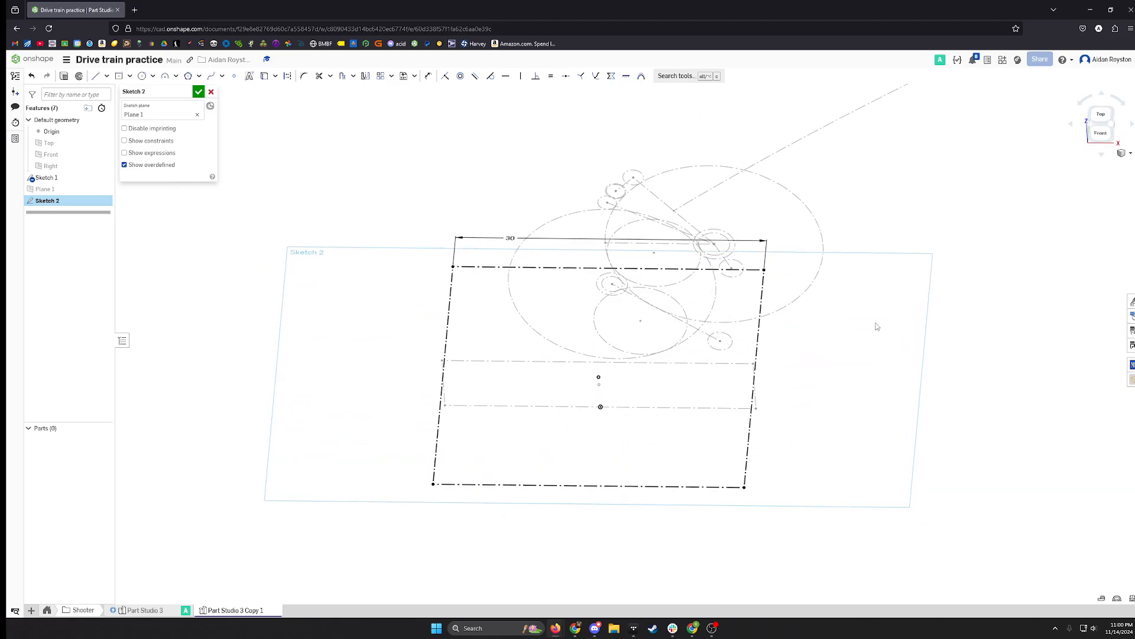
left_click(1101, 116)
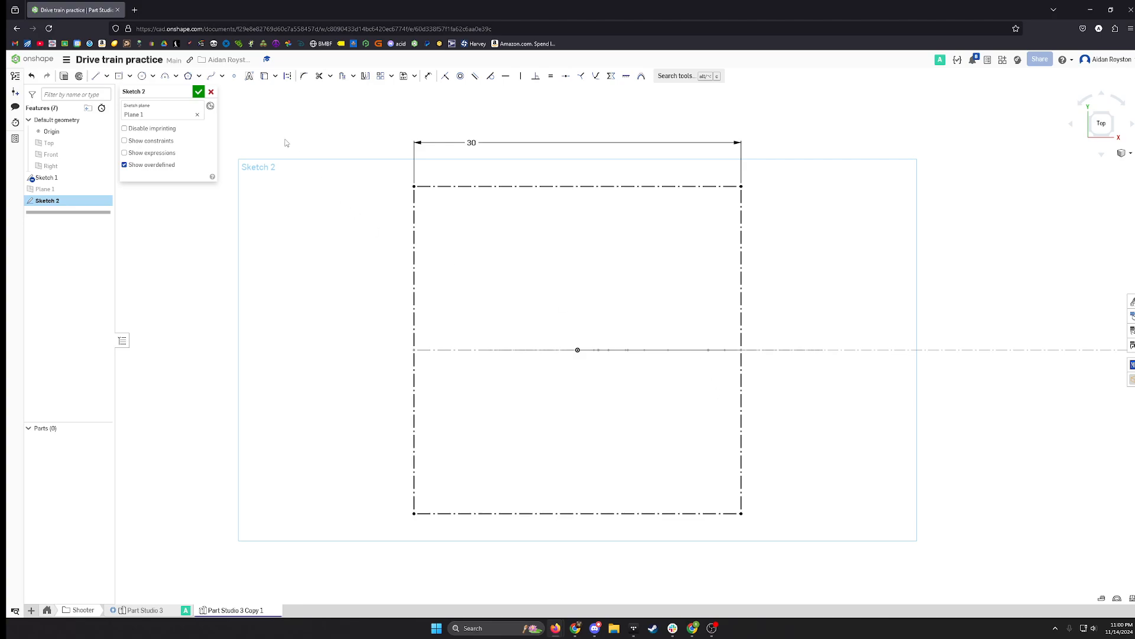
left_click(142, 76)
left_click(533, 349)
key("Escape")
Sketch a construction circle about 10.2 in in diameter, centred on the horizontal midline to the left of the origin.
left_click(142, 75)
key("q")
left_click(514, 349)
left_click(552, 390)
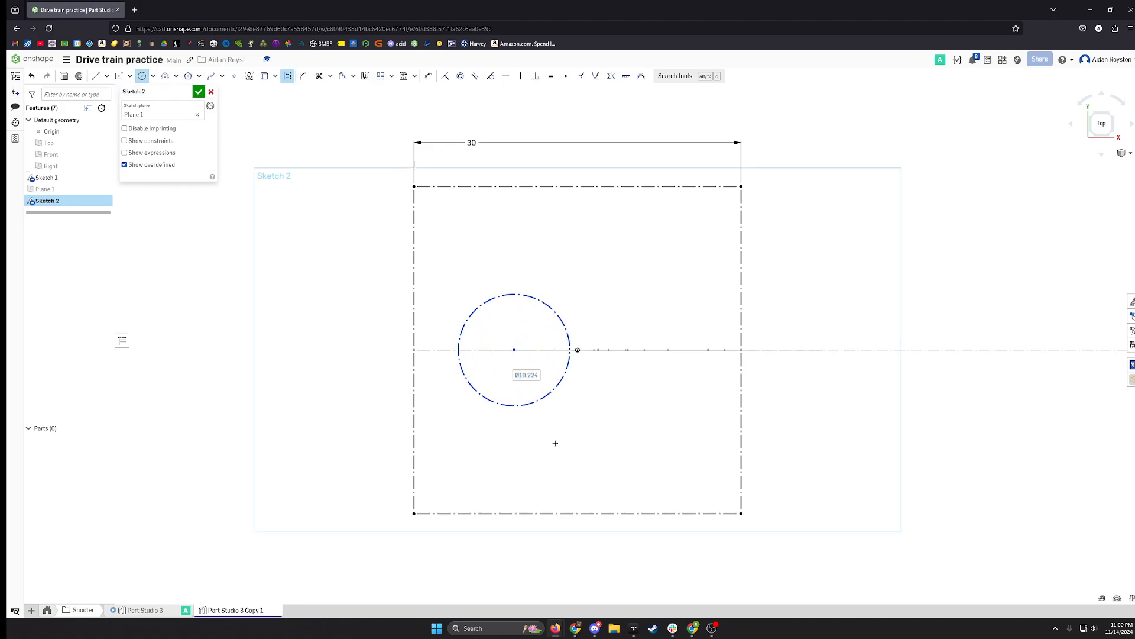
Set the construction circle's diameter to 9 in and move it along the midline so its centre lies right of the origin.
key("d")
left_click(547, 306)
left_click(512, 372)
type("9")
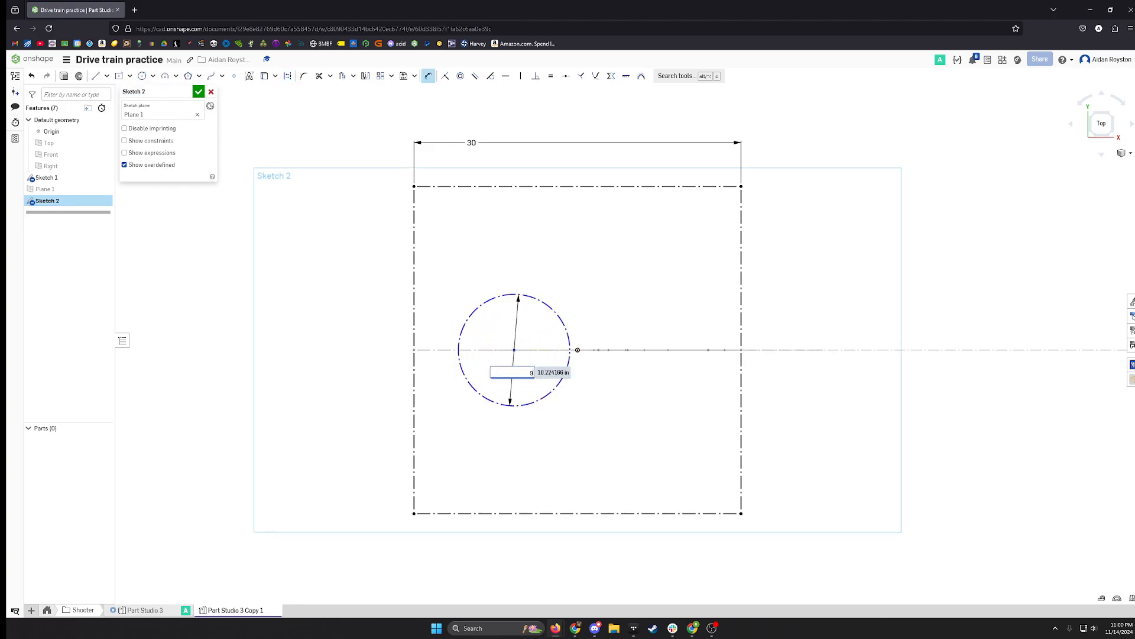
key("Return")
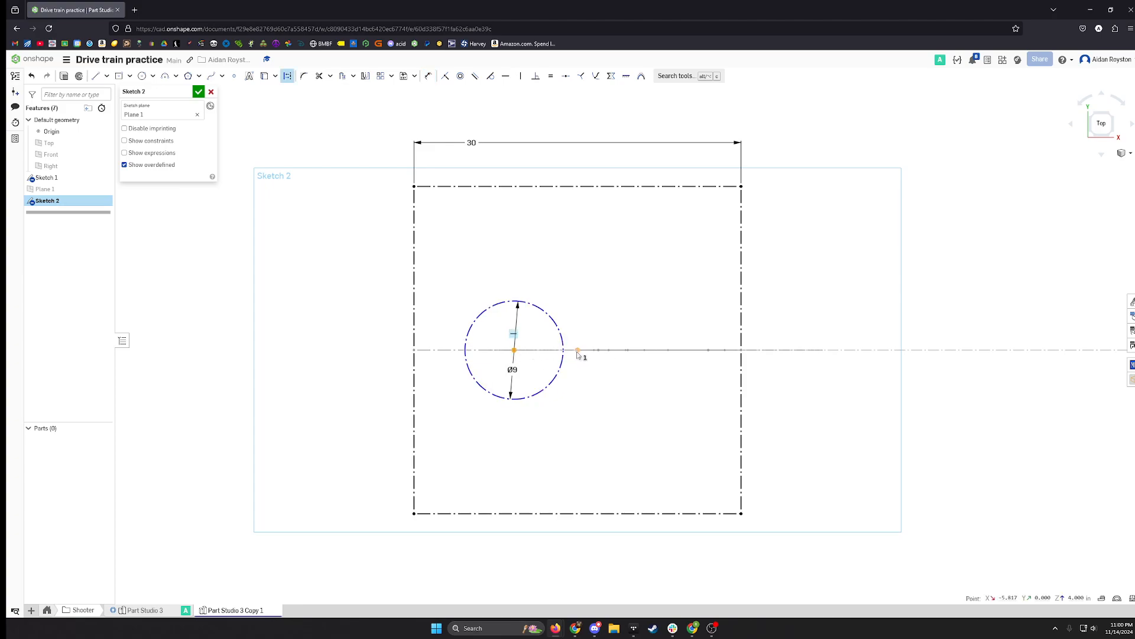
key("Escape")
left_click_drag(514, 350, 618, 369)
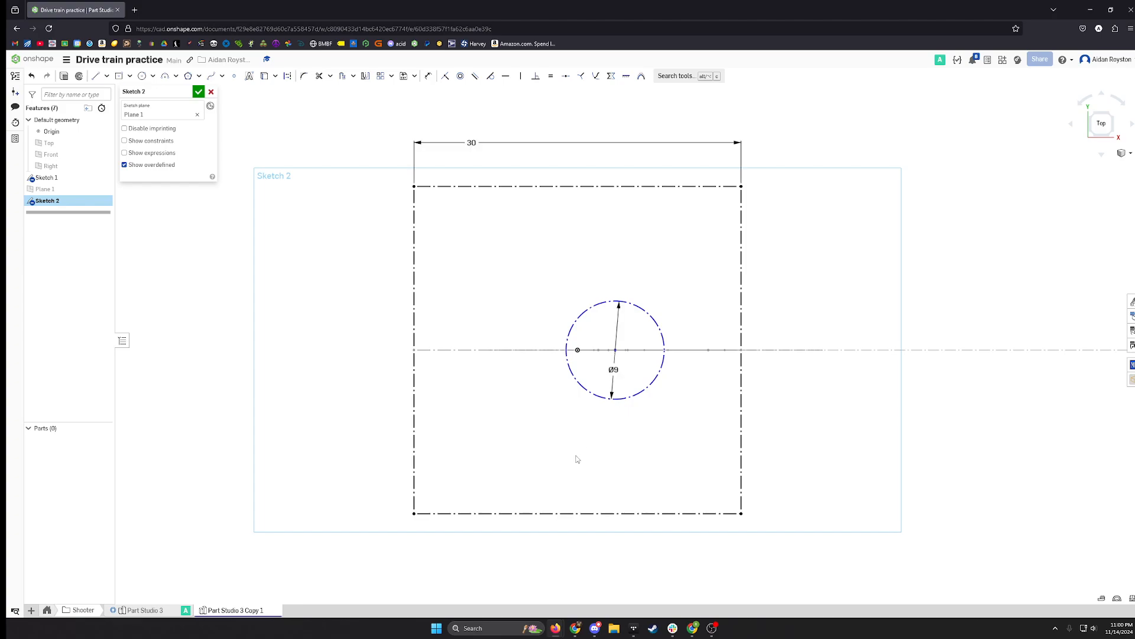
Sketch a long, thin horizontal rectangle just below the circle and extend its right end toward the square's right edge.
key("s")
left_click(609, 421)
left_click(461, 403)
left_click(690, 428)
left_click_drag(692, 429, 720, 417)
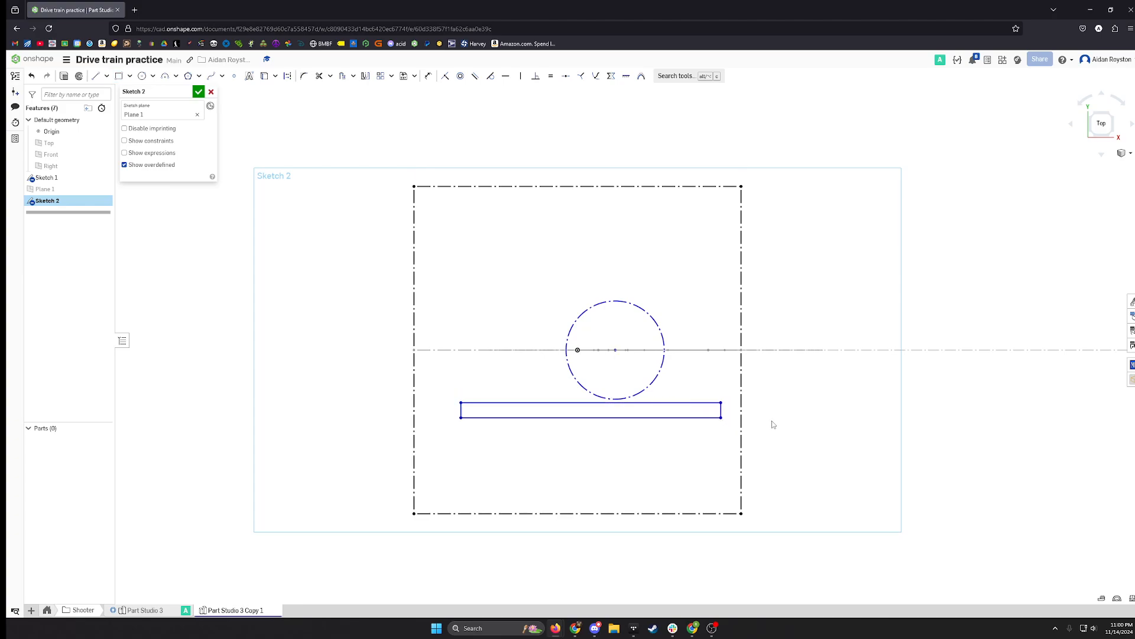
Dimension the gap between the thin rectangle's right end and the construction square's right edge to 1 in.
scroll(727, 417, "up", 1)
scroll(718, 450, "up", 2)
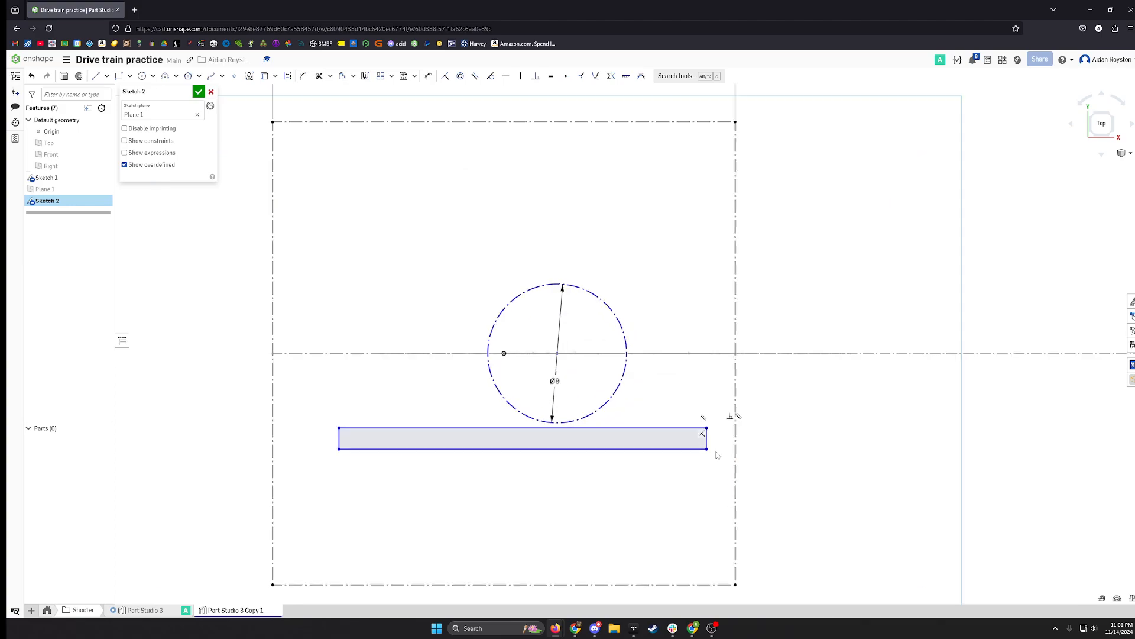
scroll(712, 441, "up", 2)
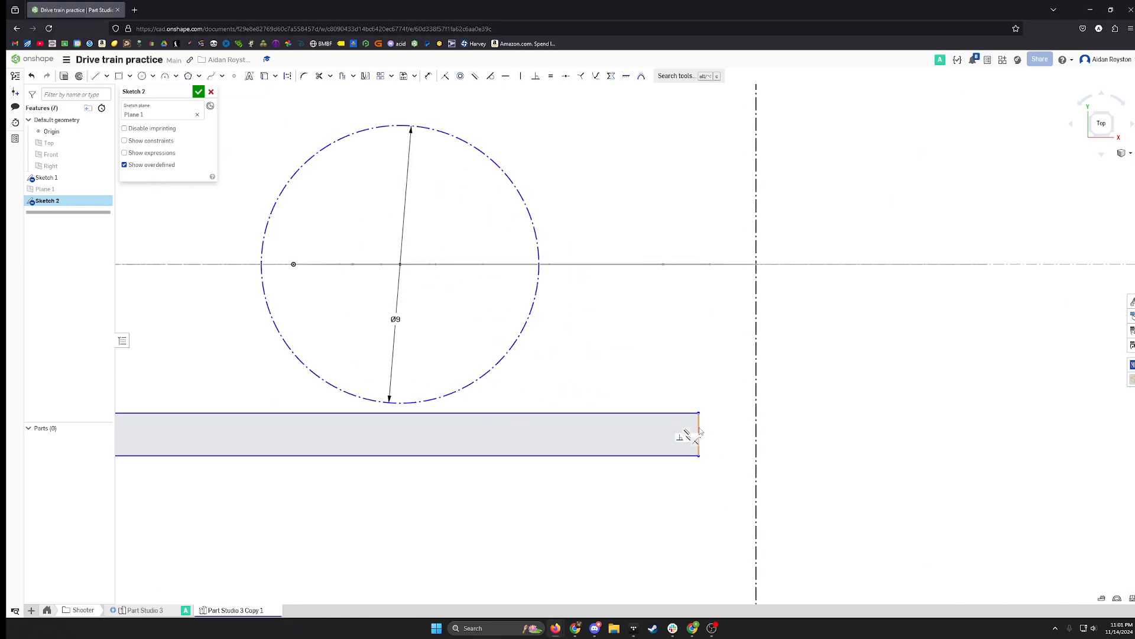
key("u")
left_click(756, 428)
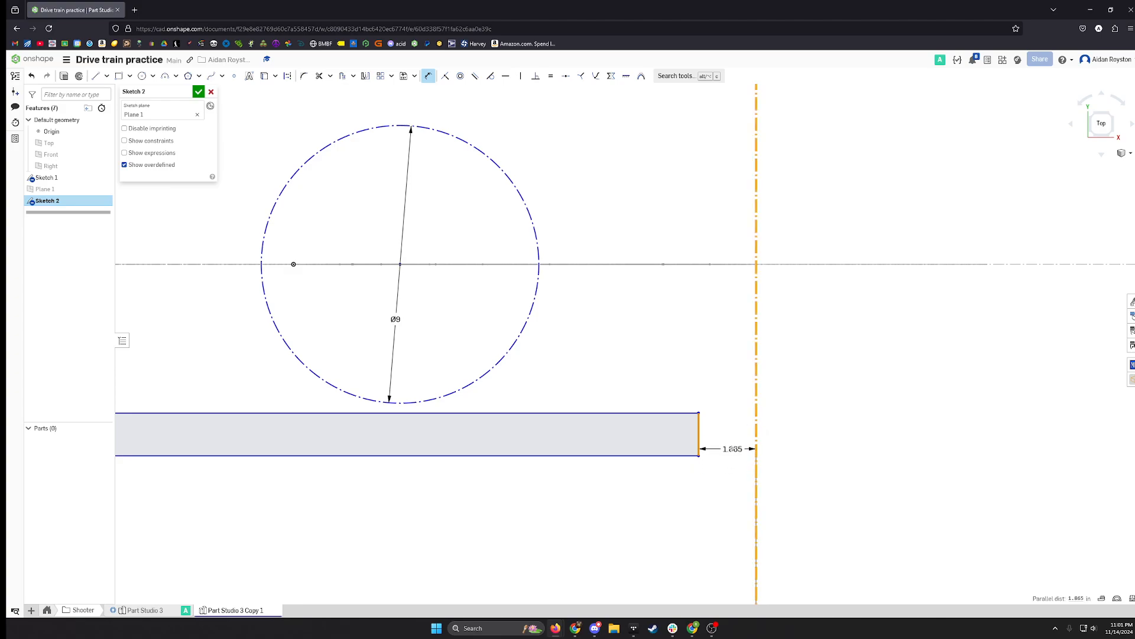
left_click(744, 459)
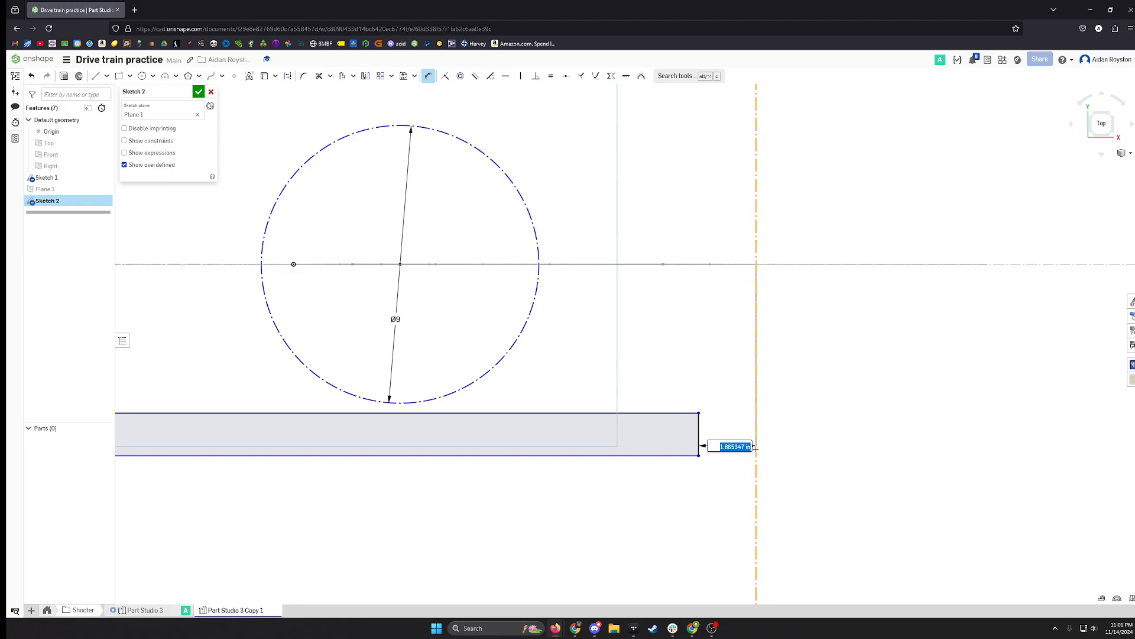
type("1")
key("Return")
key("Escape")
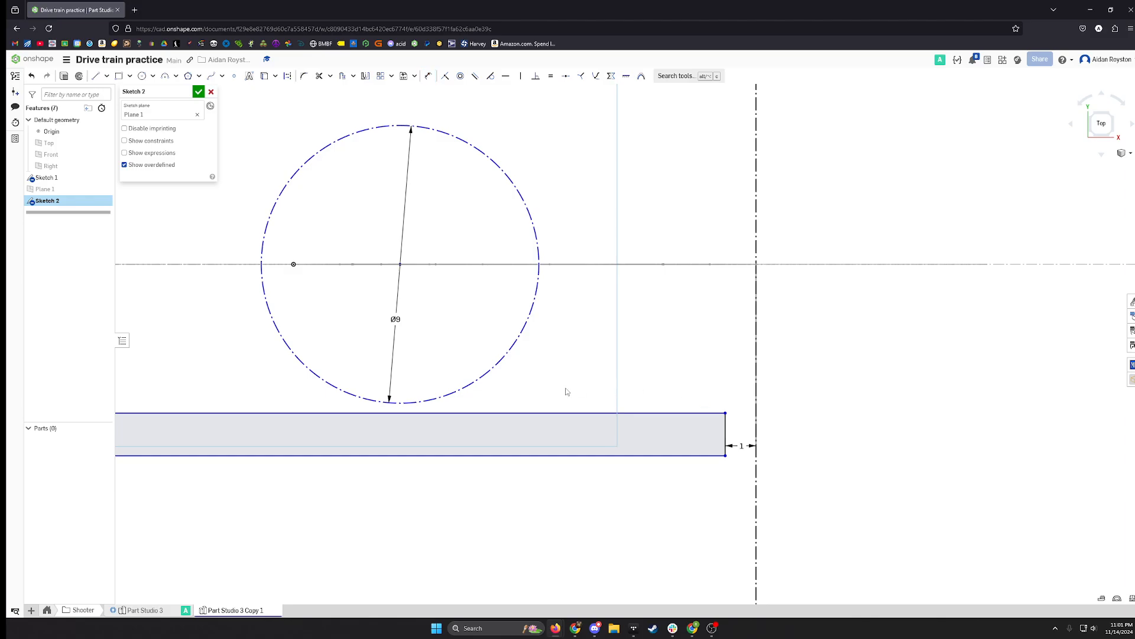
Dimension the distance between the thin rectangle's upper and lower edges to 1 in.
middle_click_drag(566, 392, 719, 393)
scroll(696, 410, "down", 3)
key("d")
left_click(731, 412)
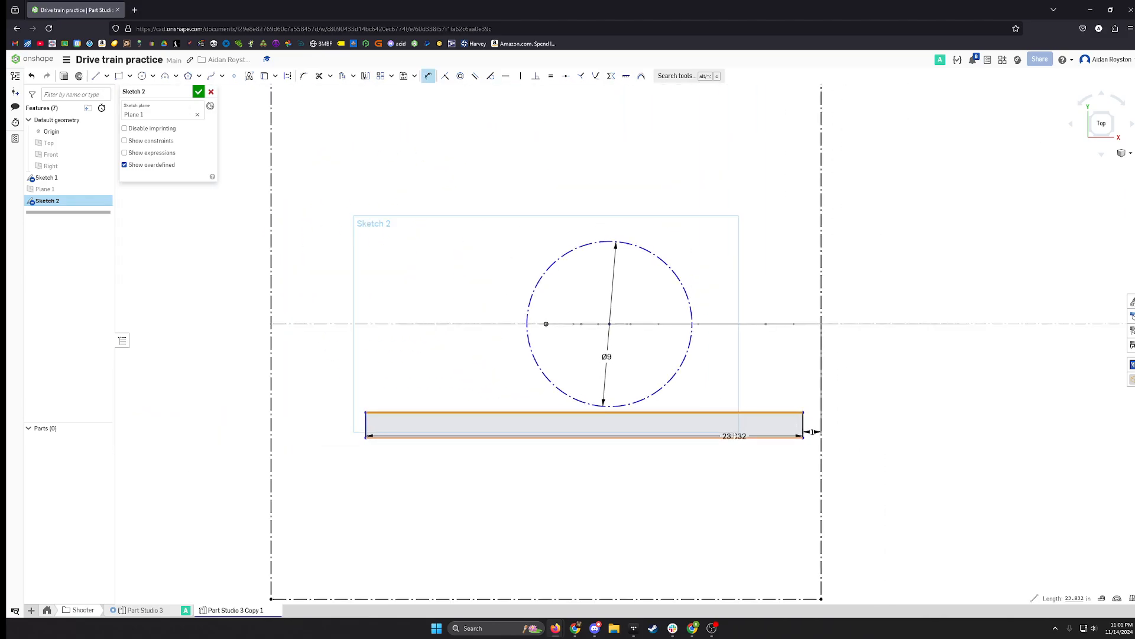
left_click(737, 437)
left_click(738, 427)
type("1")
key("Return")
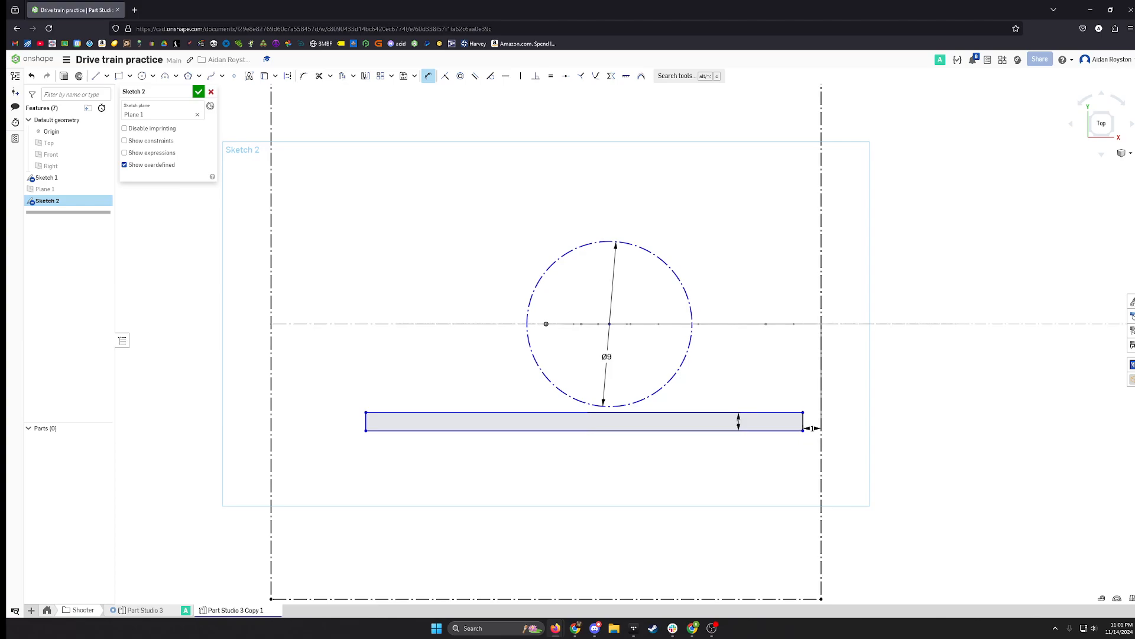
key("Escape")
Dimension the gap between the thin rectangle's left end and the construction square's left edge to 1 in.
key("d")
left_click(366, 421)
left_click(270, 421)
left_click(318, 407)
type("1")
key("Return")
key("Escape")
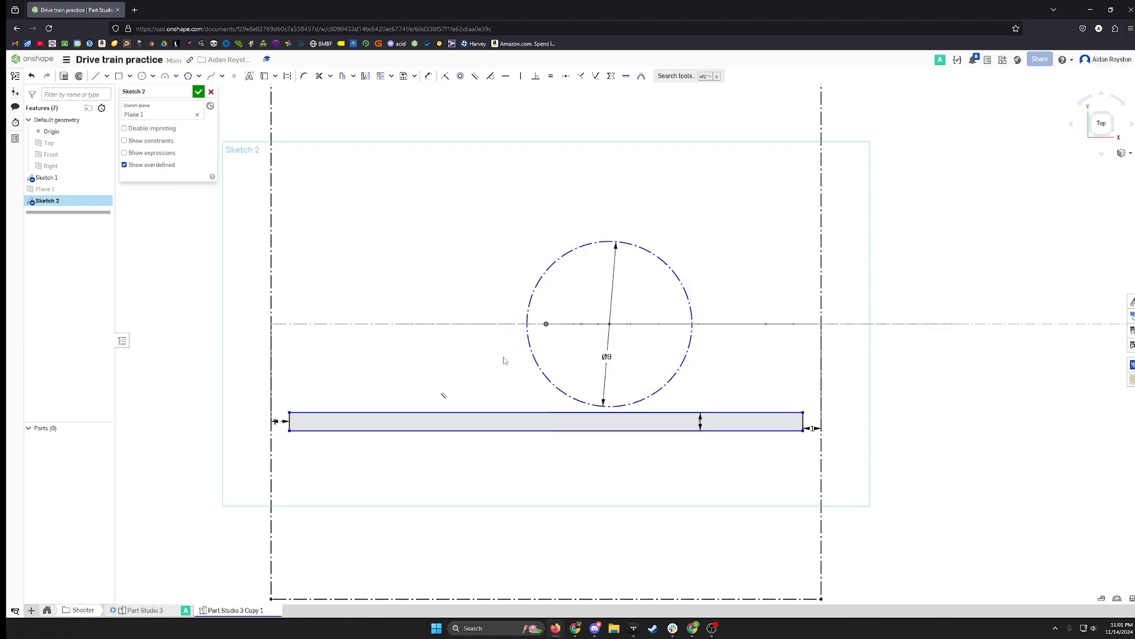
Draw a horizontal construction centreline across the square, from the middle of its left edge to the middle of its right edge.
middle_click_drag(467, 363, 459, 400)
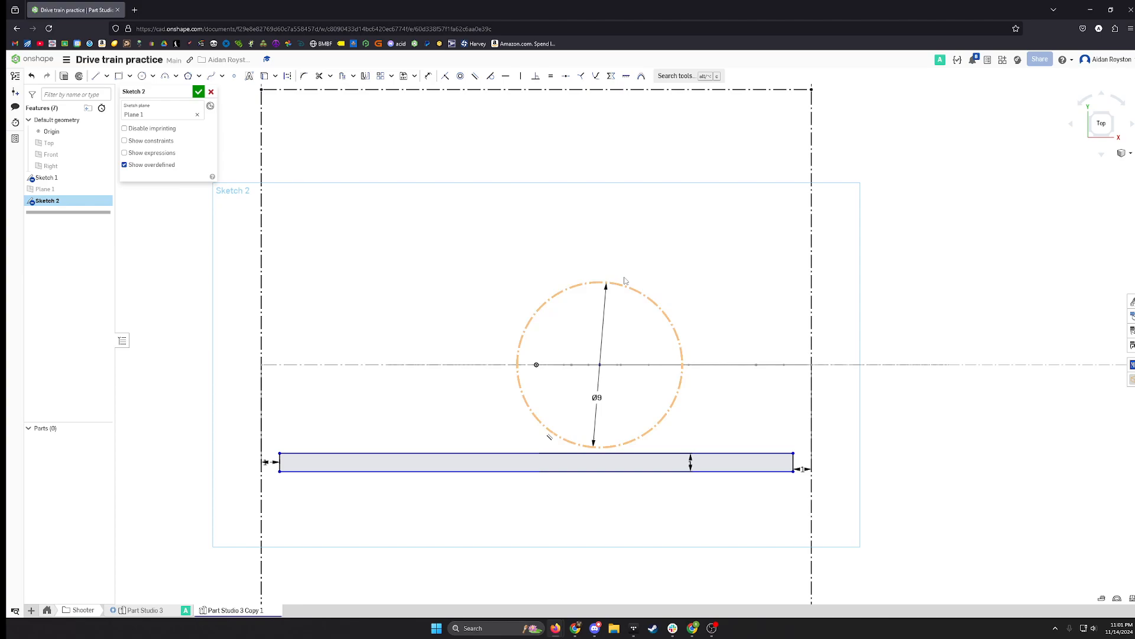
key("u")
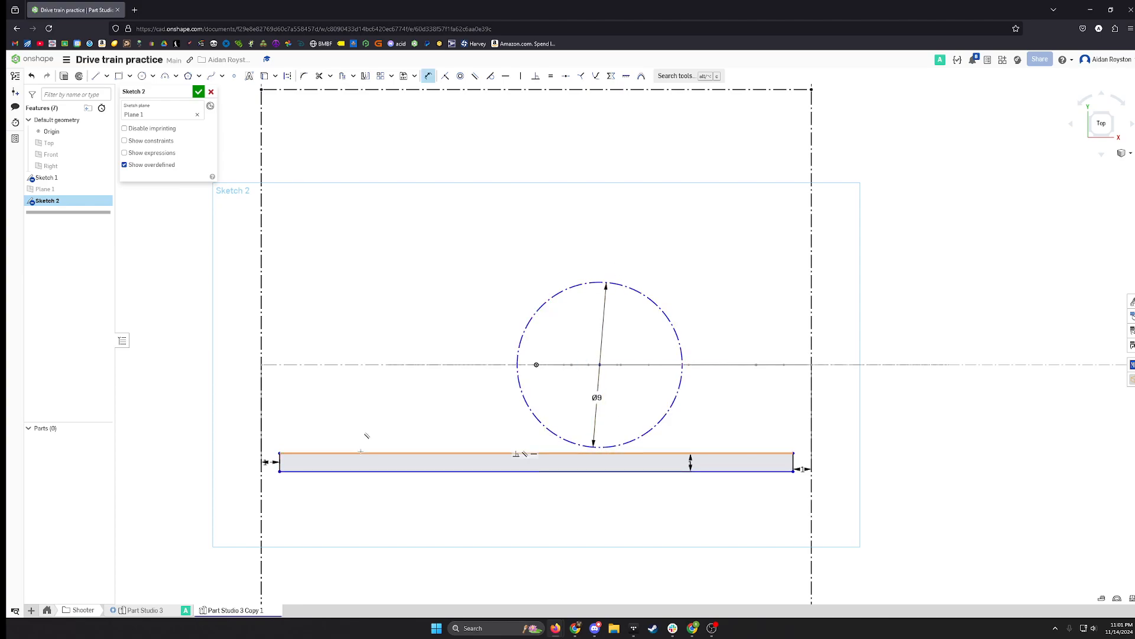
key("Escape")
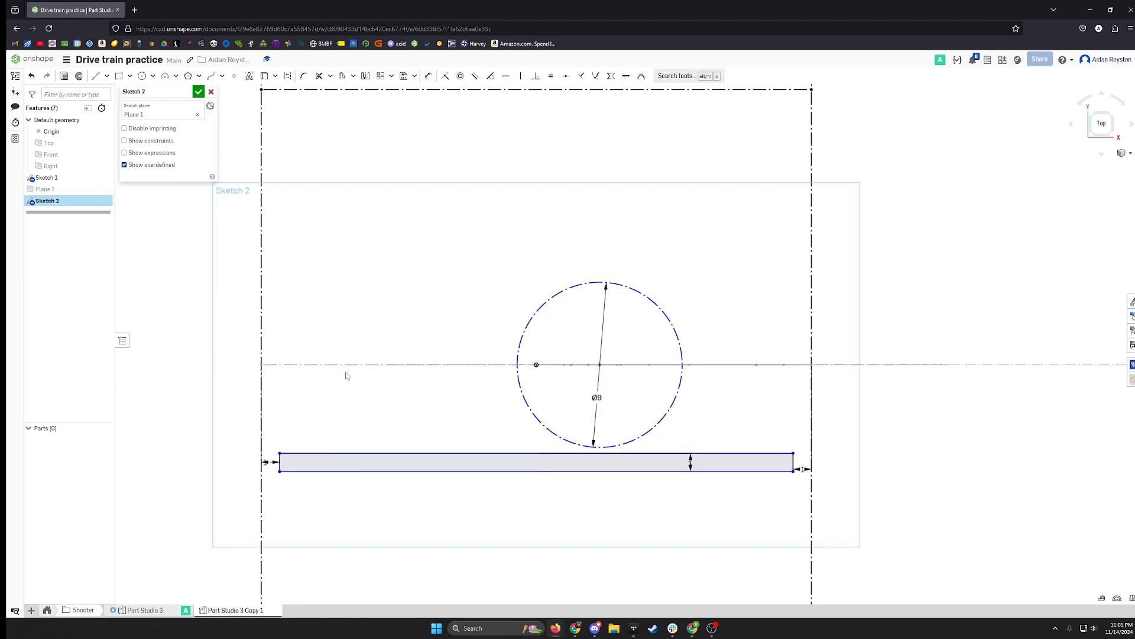
left_click(382, 367)
key("l")
left_click(262, 365)
left_click(811, 365)
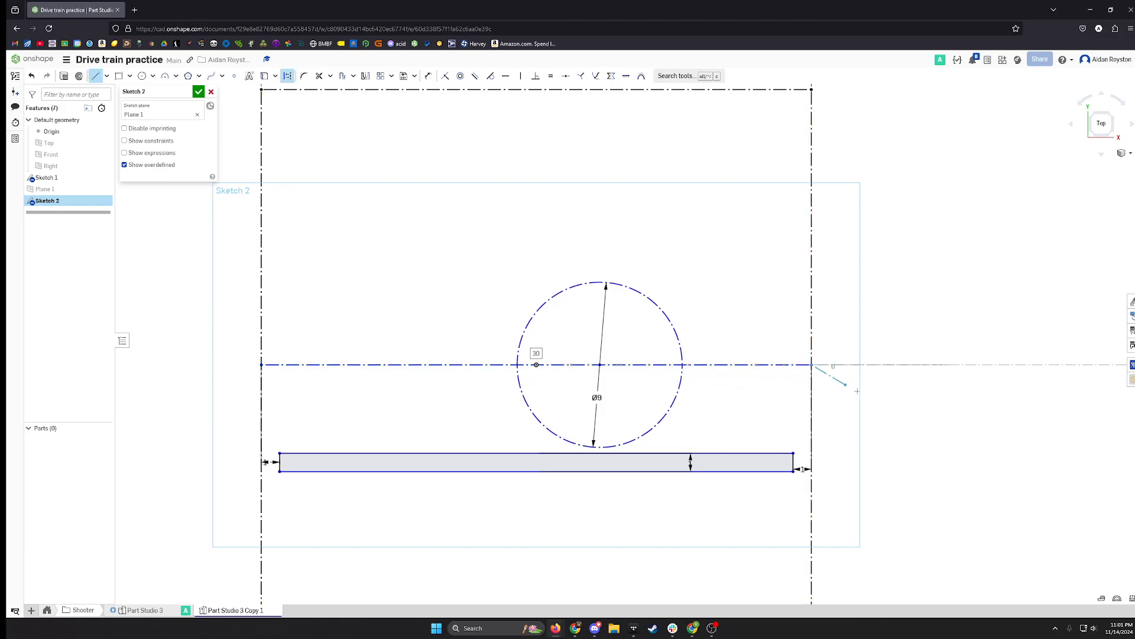
key("Escape")
Dimension the rectangle's upper edge from the construction centreline as a 10 in diameter-style dimension spanning both sides of the line.
key("u")
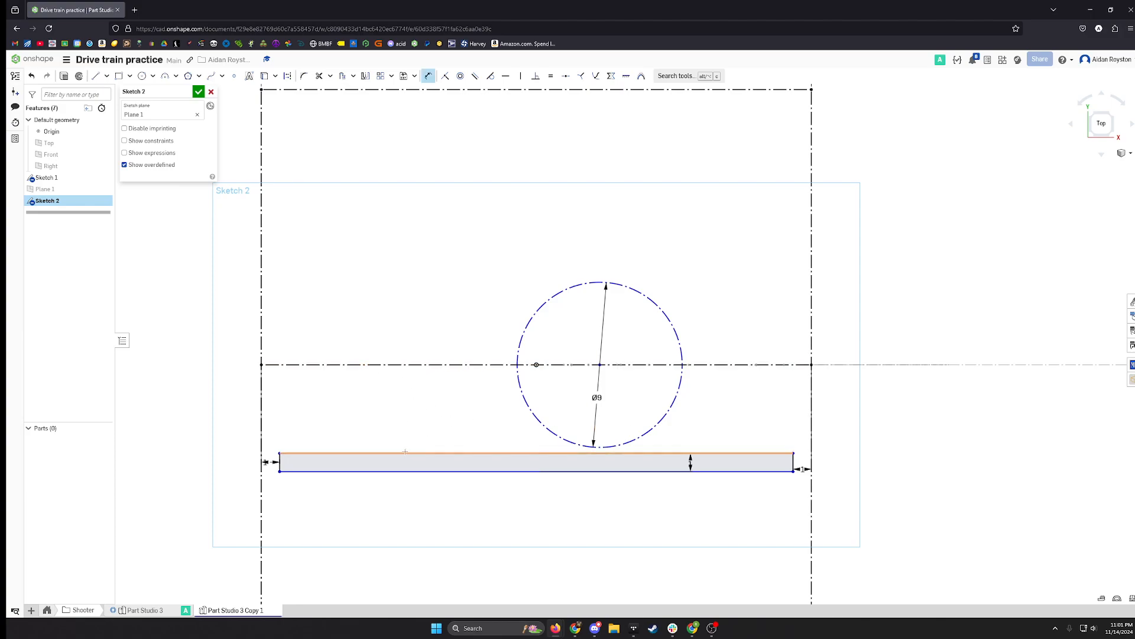
left_click(406, 453)
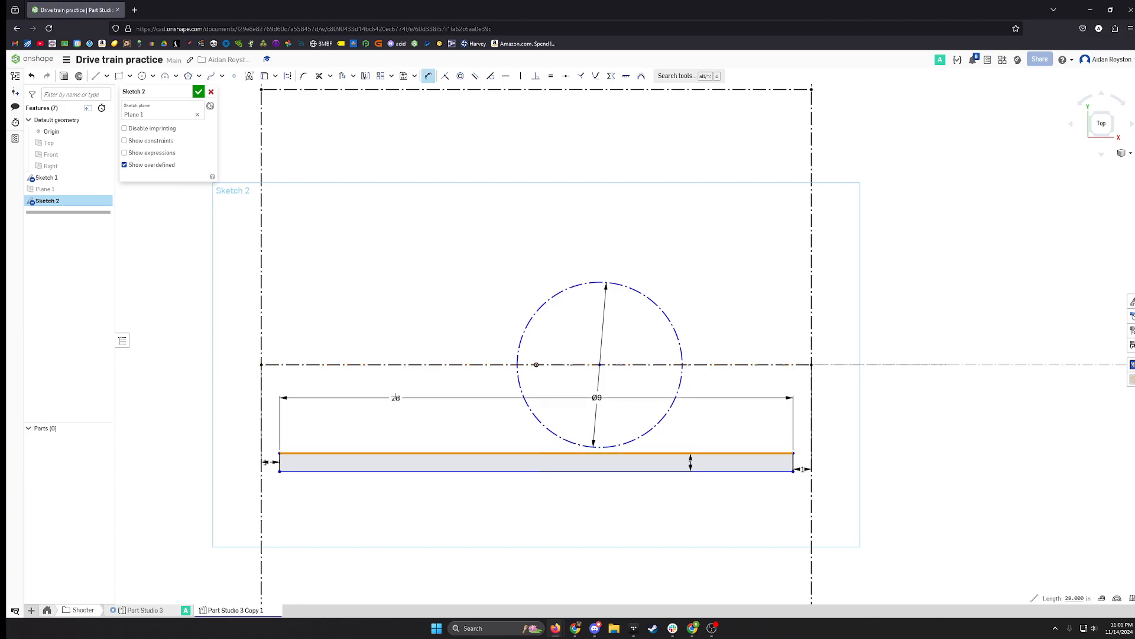
left_click(407, 365)
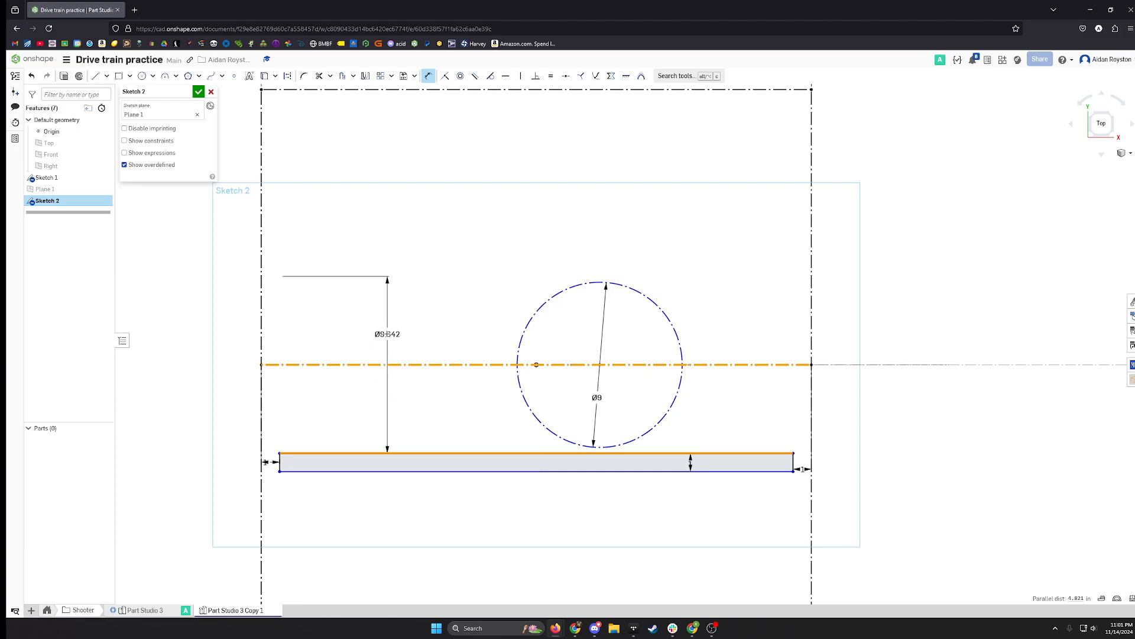
left_click(388, 334)
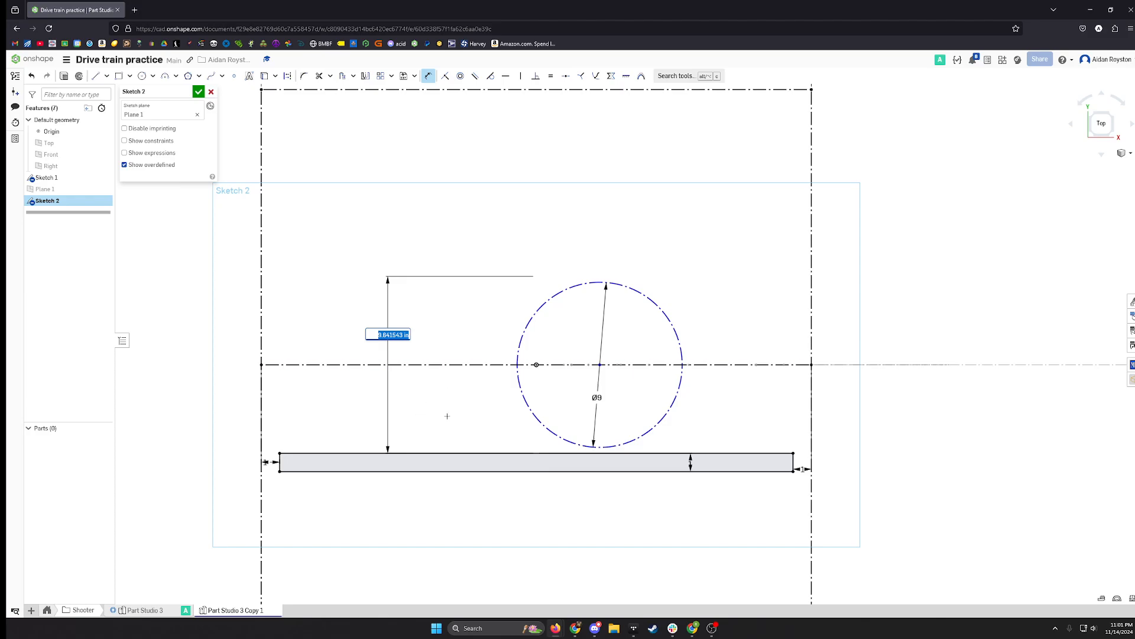
type("10")
key("Return")
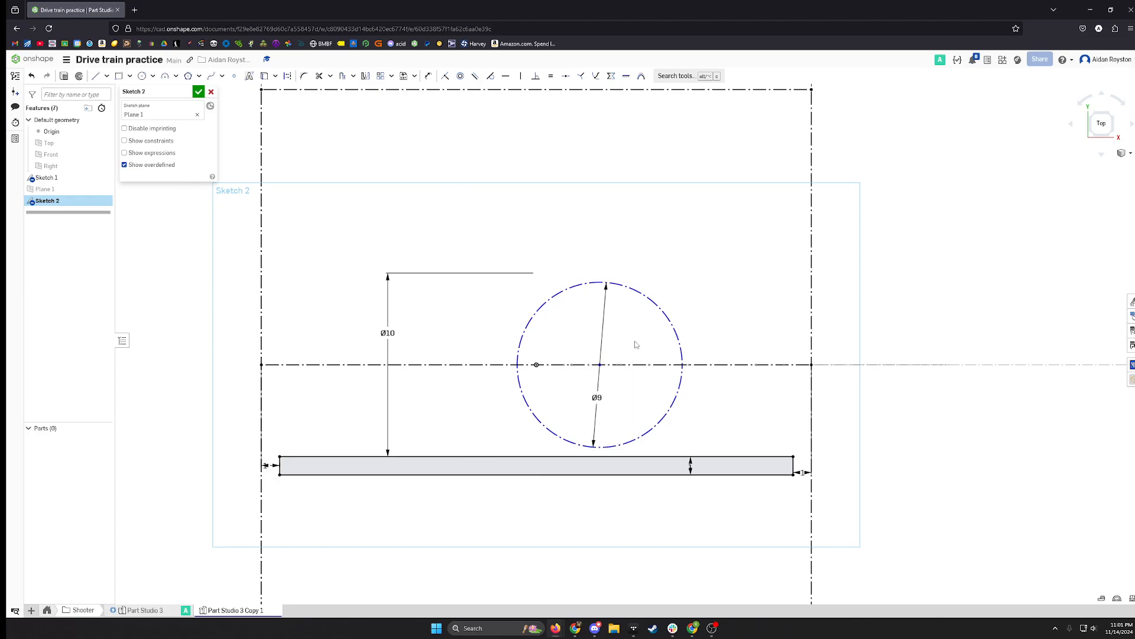
Mirror the thin rectangle about the horizontal construction centreline and finish the sketch.
left_click(365, 76)
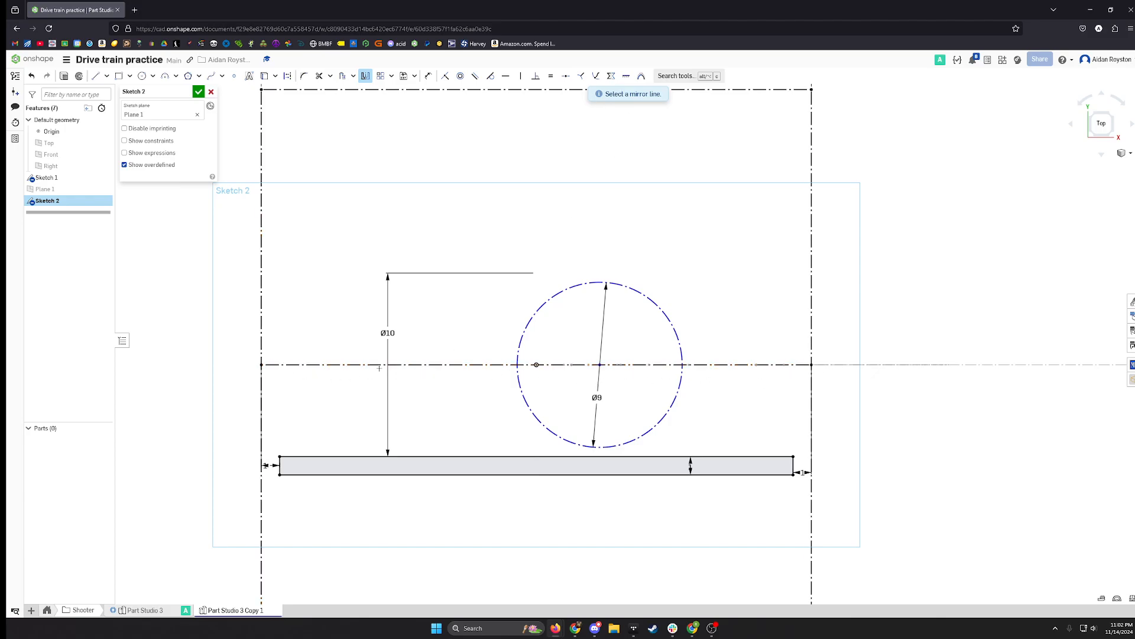
left_click(379, 365)
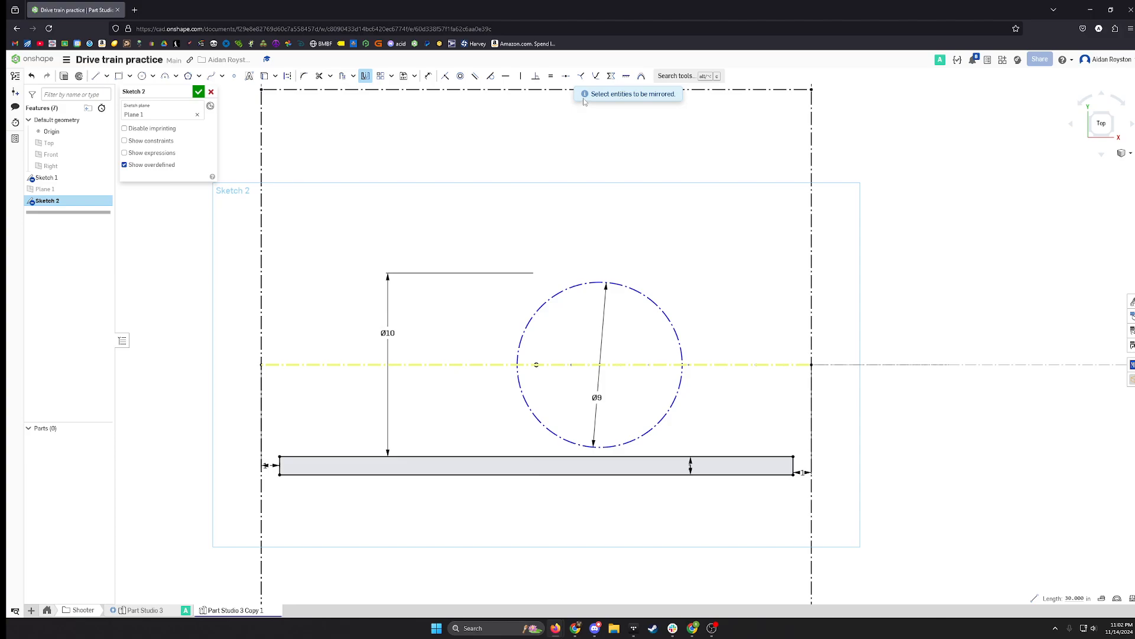
left_click(280, 467)
left_click(625, 470)
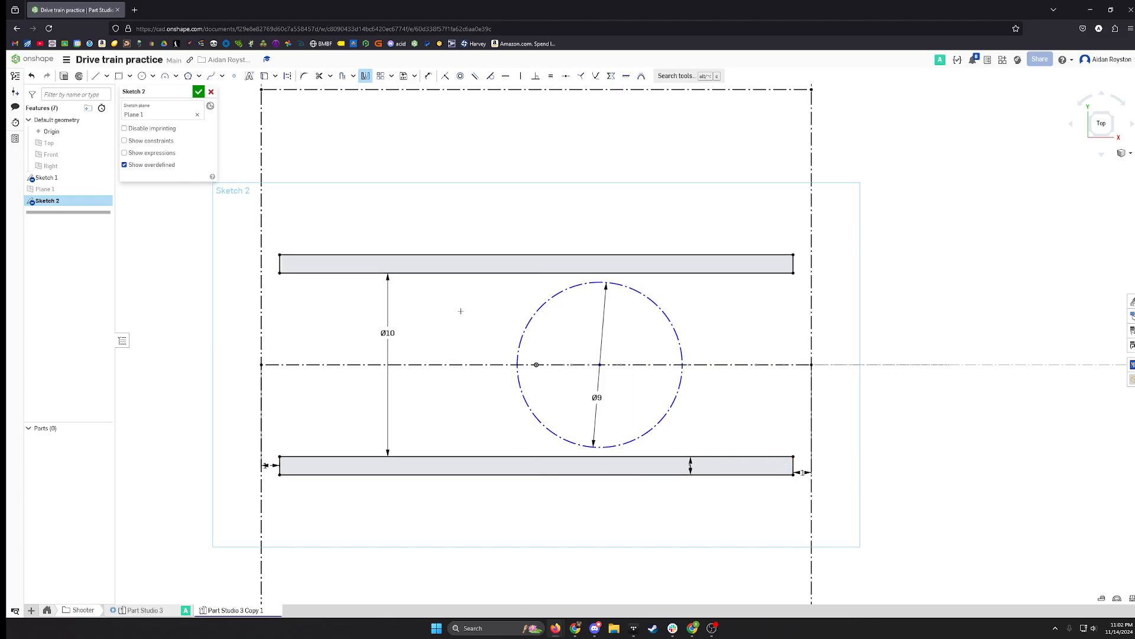
key("Escape")
mouse_move(459, 241)
right_mouse_down()
mouse_move(494, 299)
mouse_move(486, 315)
right_mouse_up()
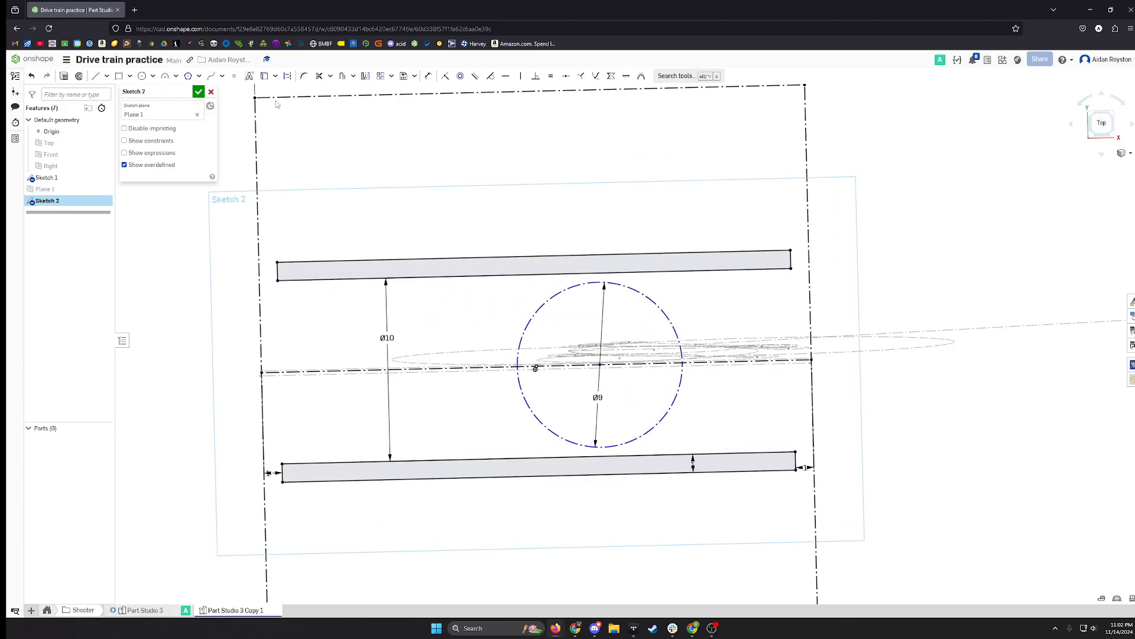
left_click(199, 92)
Start an Extrude Individual feature and select both thin rectangular regions of the top-view sketch.
left_click(1101, 123)
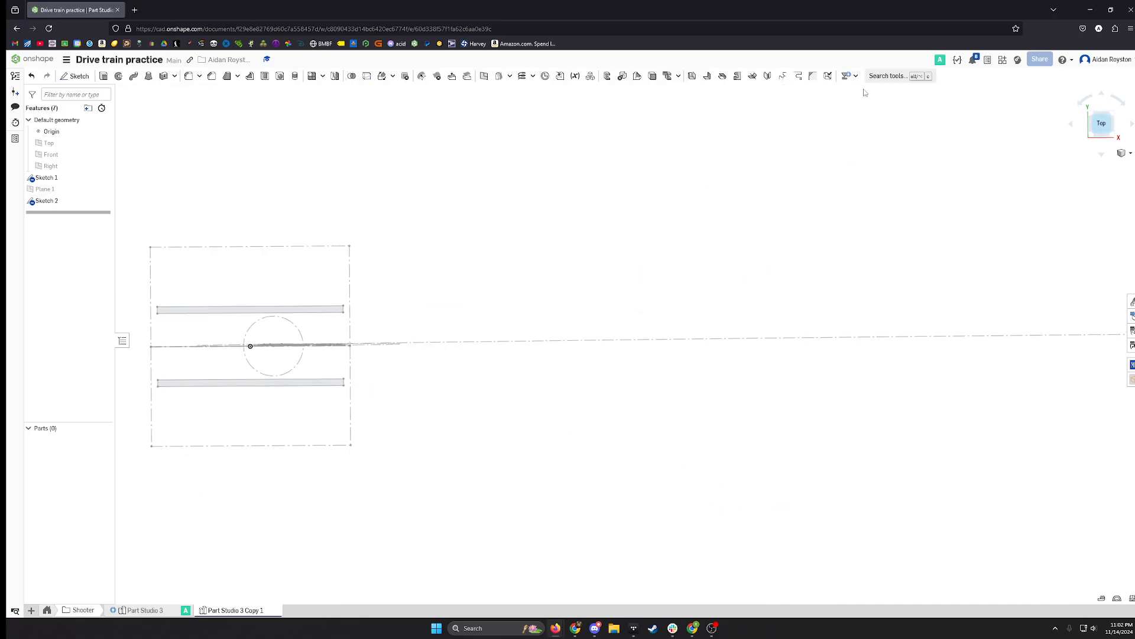
middle_click_drag(601, 201, 796, 243)
scroll(600, 384, "up", 2)
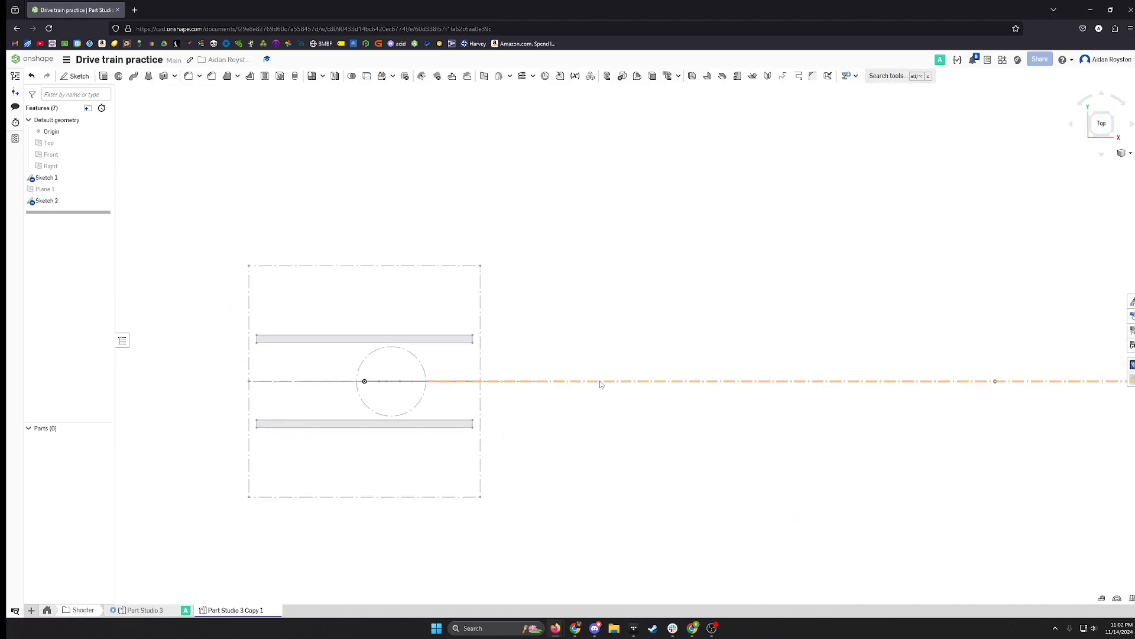
scroll(526, 399, "up", 2)
middle_click_drag(449, 416, 583, 406)
left_click(890, 81)
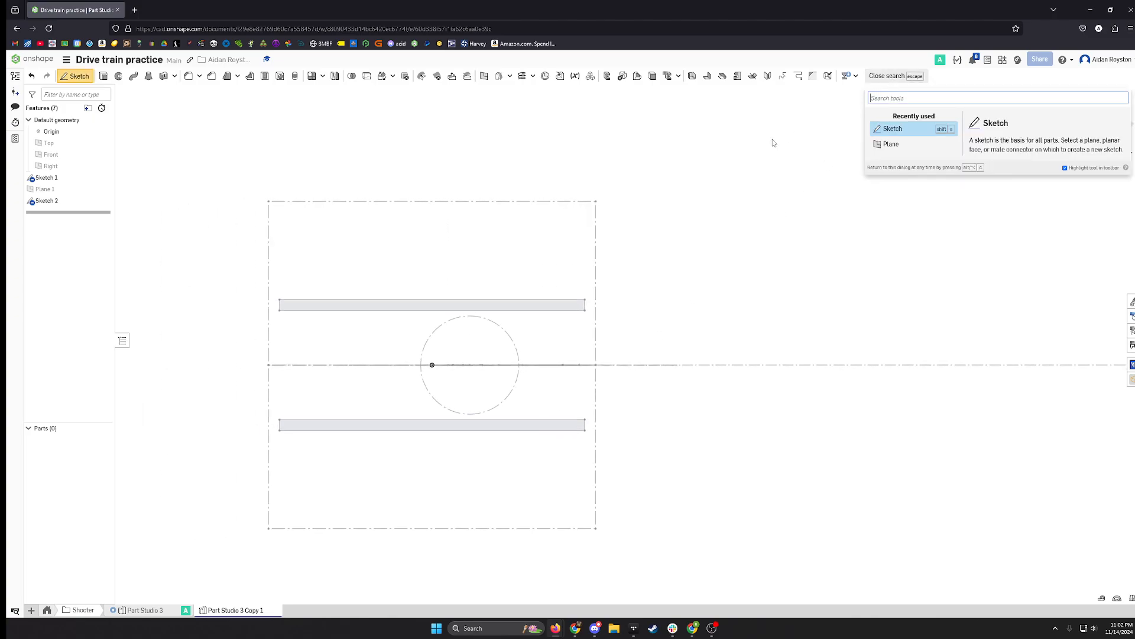
middle_click_drag(636, 227, 724, 228)
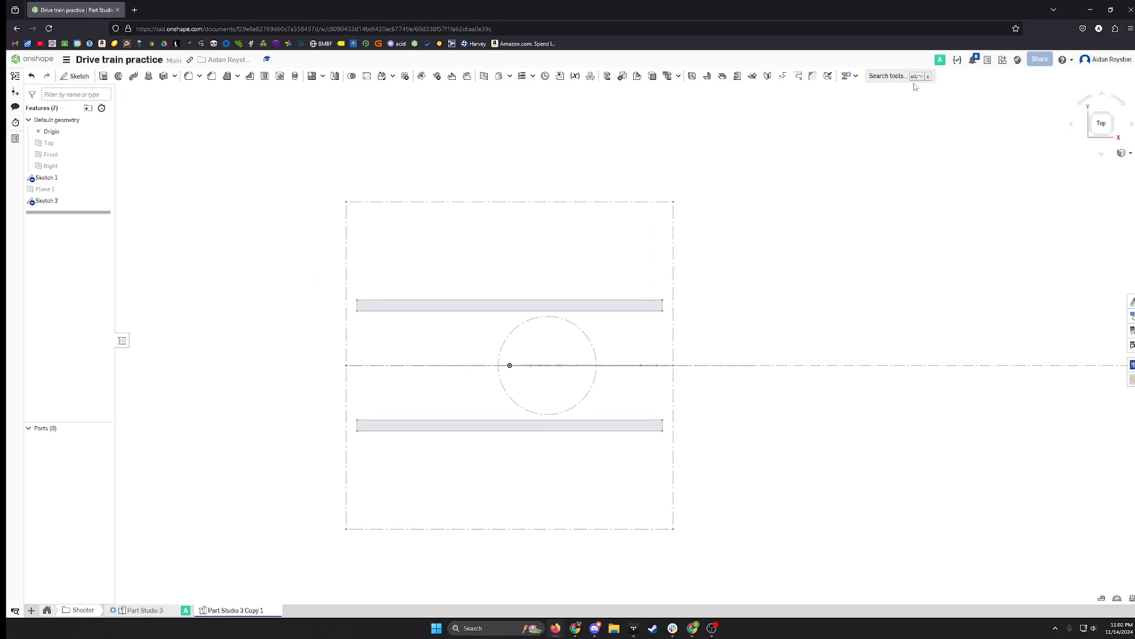
left_click(892, 81)
type("extru")
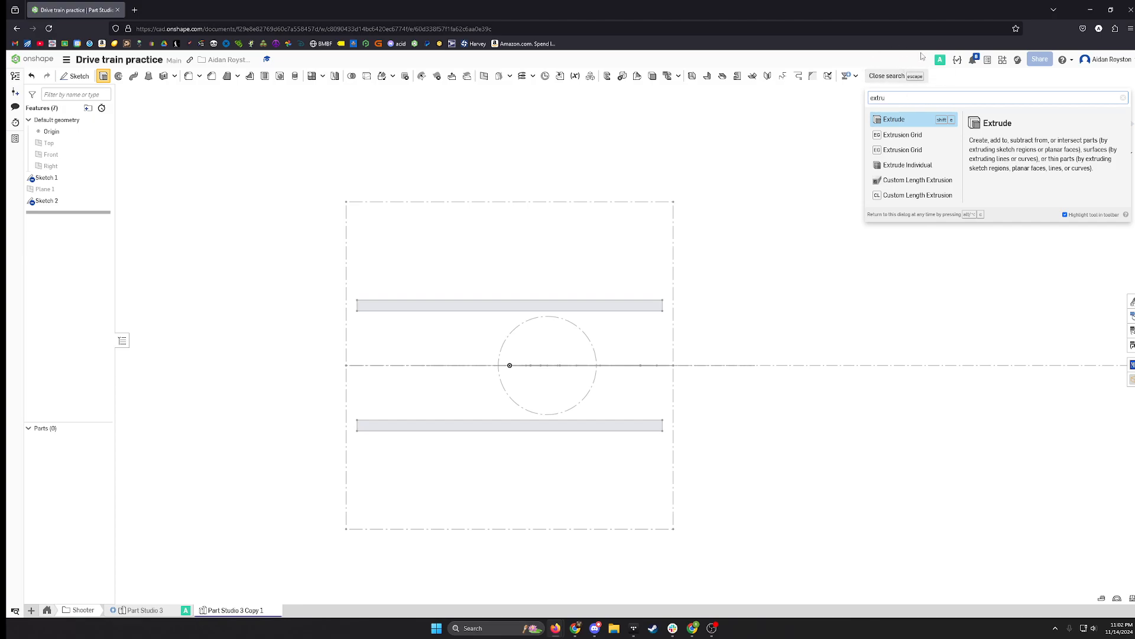
left_click(904, 166)
middle_click_drag(629, 320, 697, 310)
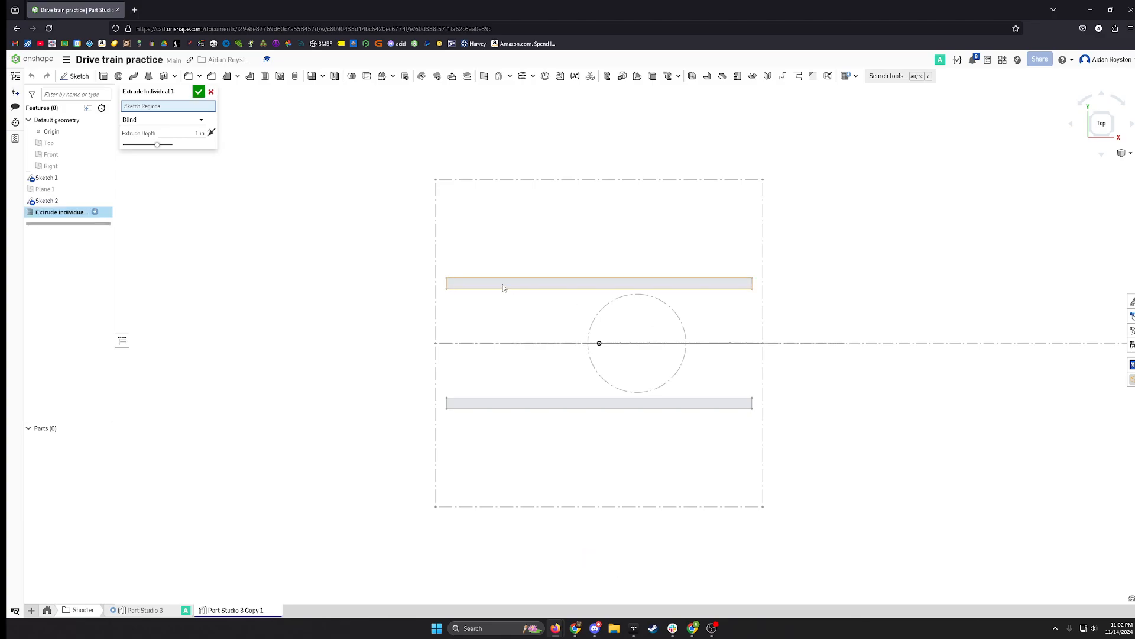
left_click(477, 286)
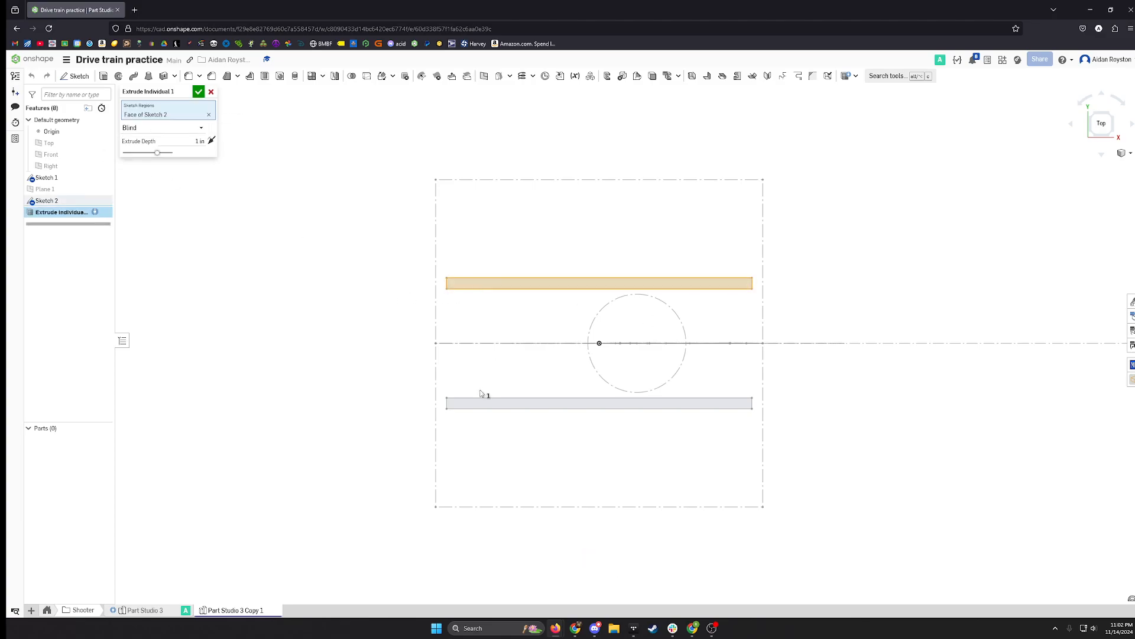
left_click(471, 408)
Set the individual extrusion's depth to 2 in and accept the feature to create the two bars.
right_click_drag(479, 401, 491, 331)
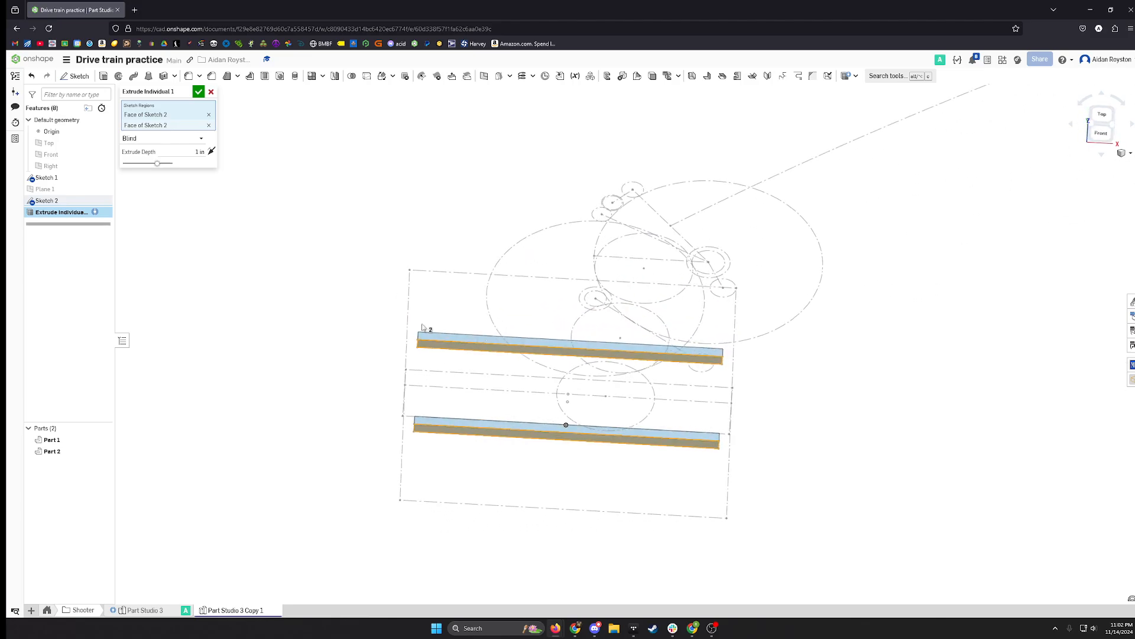
middle_click_drag(490, 357, 486, 327)
right_click_drag(486, 327, 491, 302)
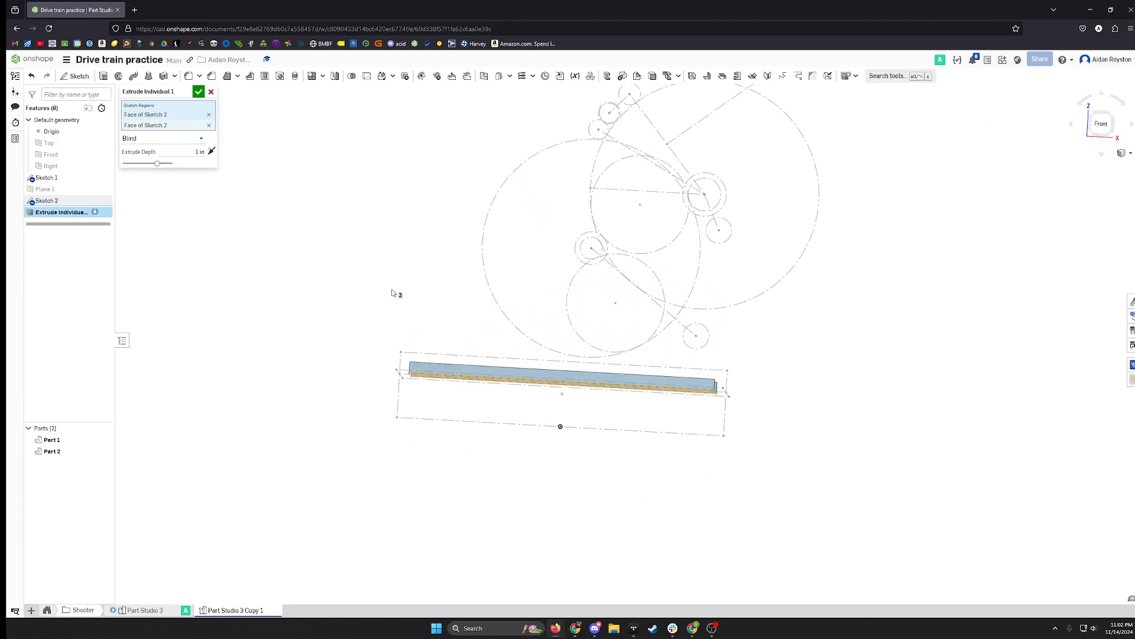
left_click(189, 155)
type("2")
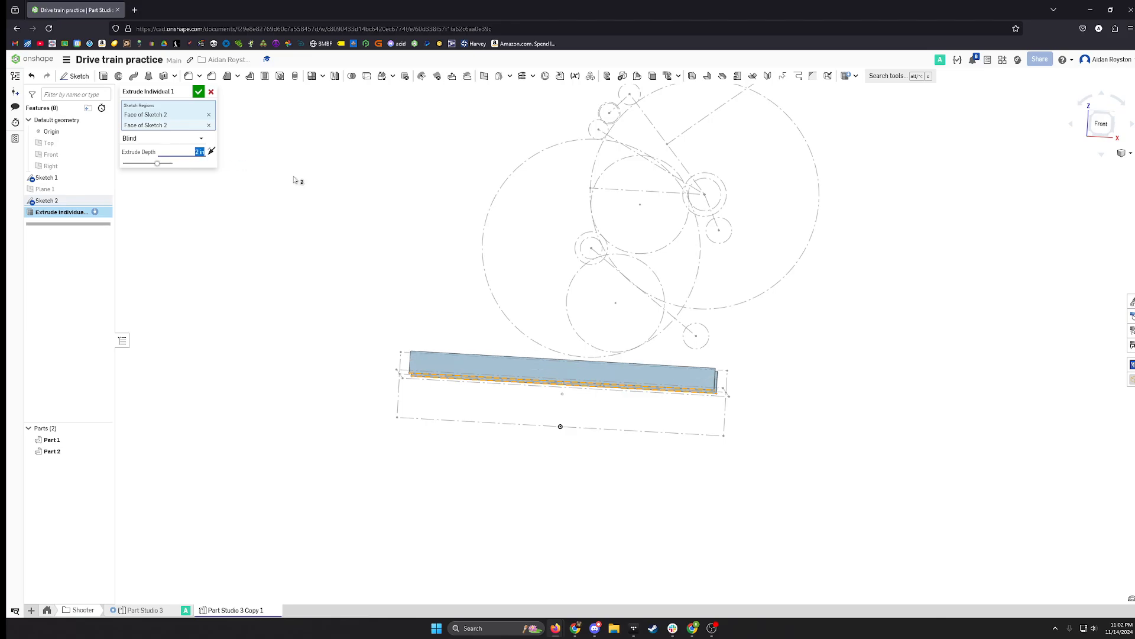
mouse_move(476, 259)
right_mouse_down()
mouse_move(445, 274)
mouse_move(378, 255)
mouse_move(330, 319)
mouse_move(349, 309)
mouse_move(360, 321)
mouse_move(363, 302)
mouse_move(395, 331)
right_mouse_up()
left_click(199, 91)
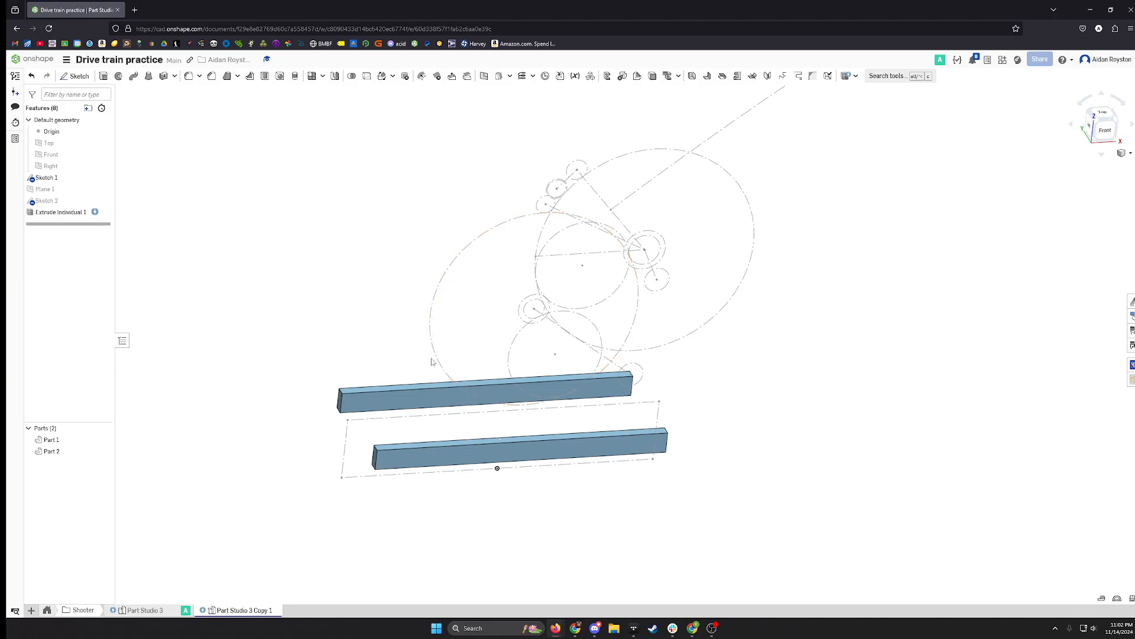
Convert both extruded bars to tubes with Tube Converter, using 0.125 in walls, the MAXTube face style and the Light with Grid hole pattern.
left_click(890, 76)
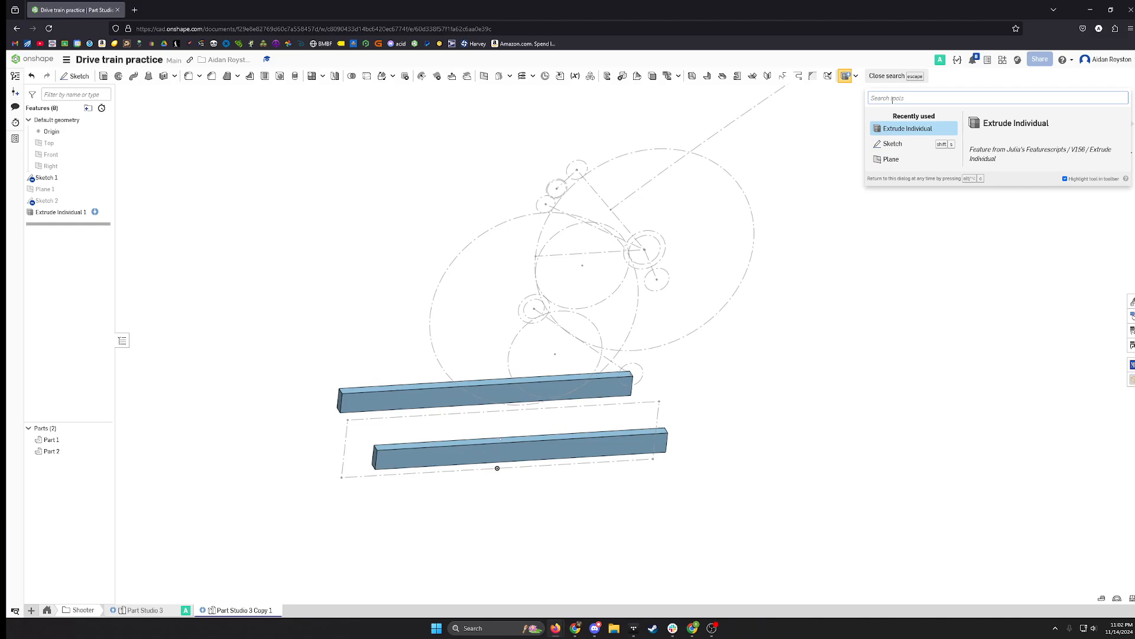
type("tube")
left_click(912, 119)
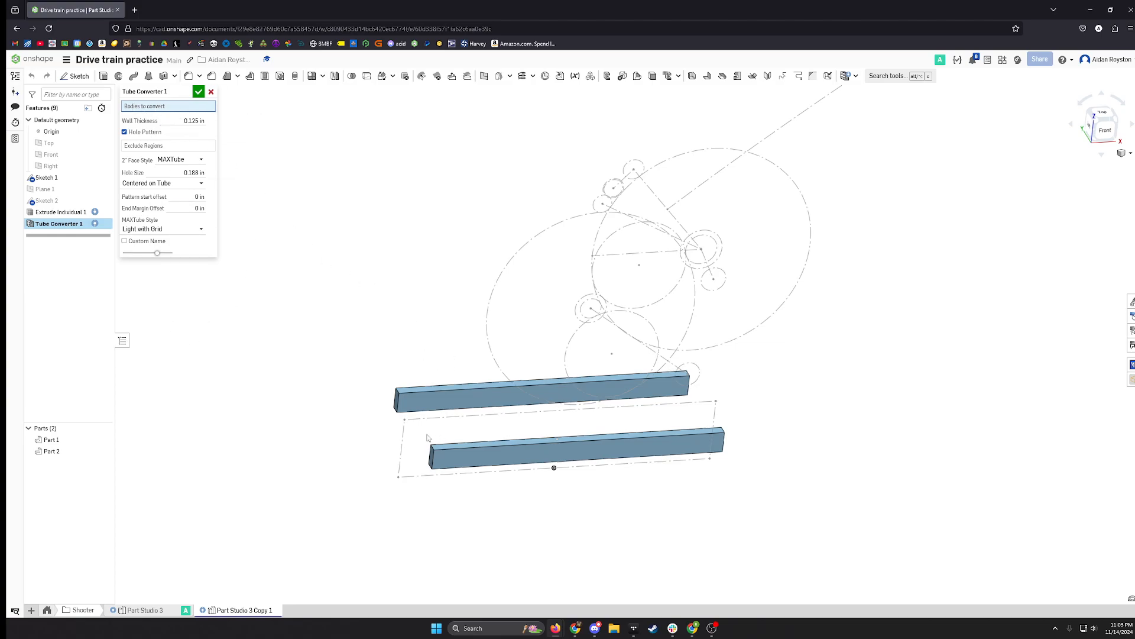
left_click(406, 405)
left_click(458, 464)
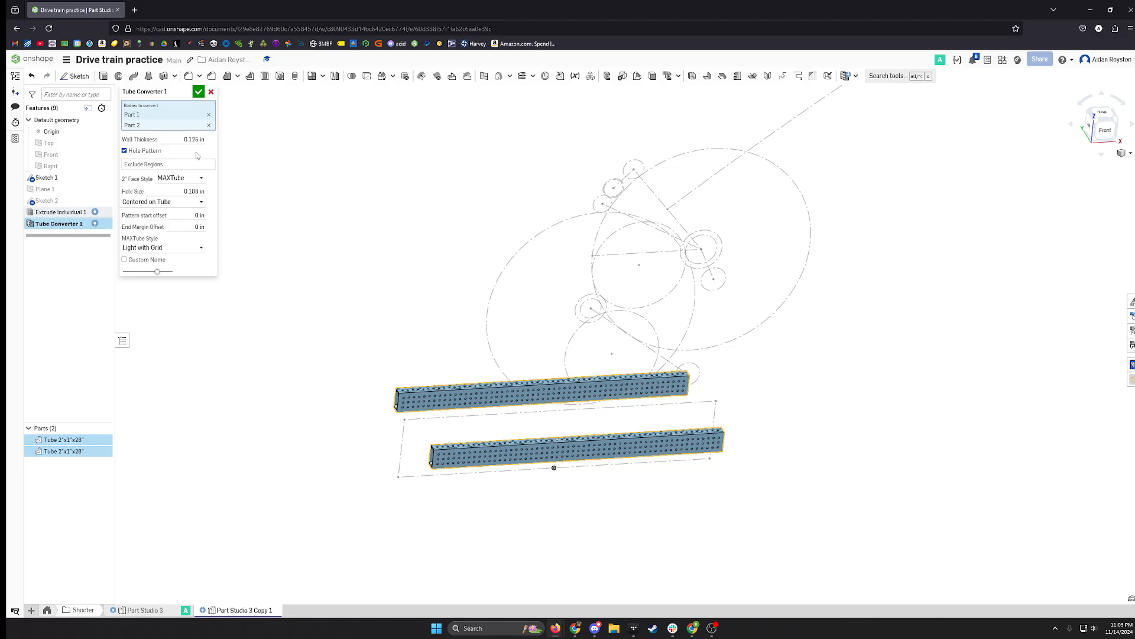
scroll(440, 455, "up", 5)
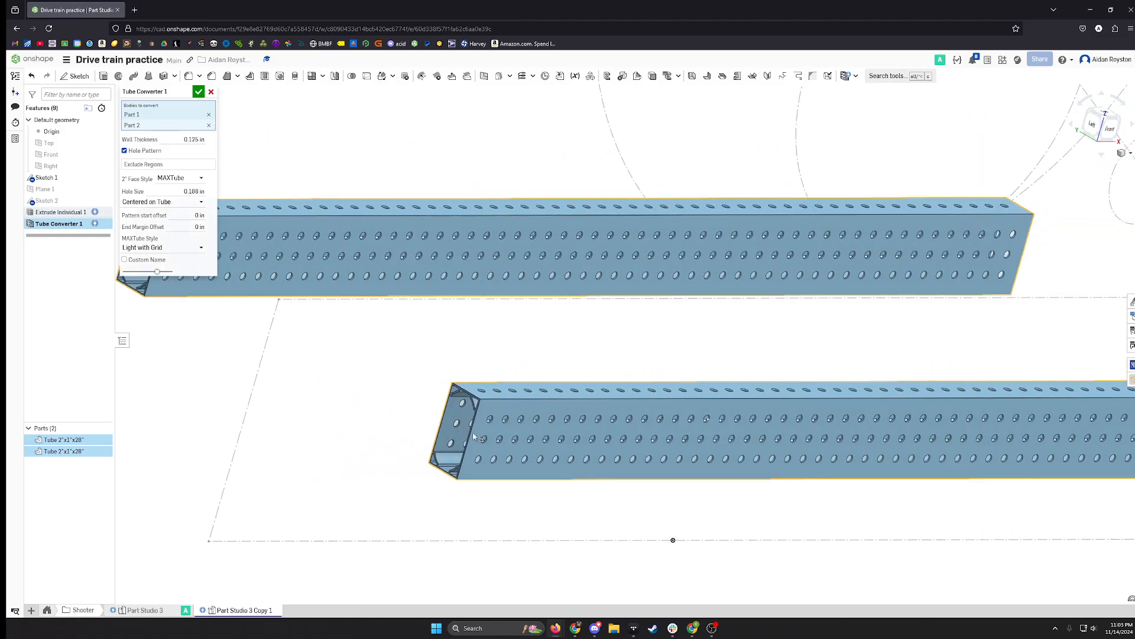
mouse_move(473, 436)
right_mouse_down()
mouse_move(492, 423)
mouse_move(495, 436)
mouse_move(483, 435)
right_mouse_up()
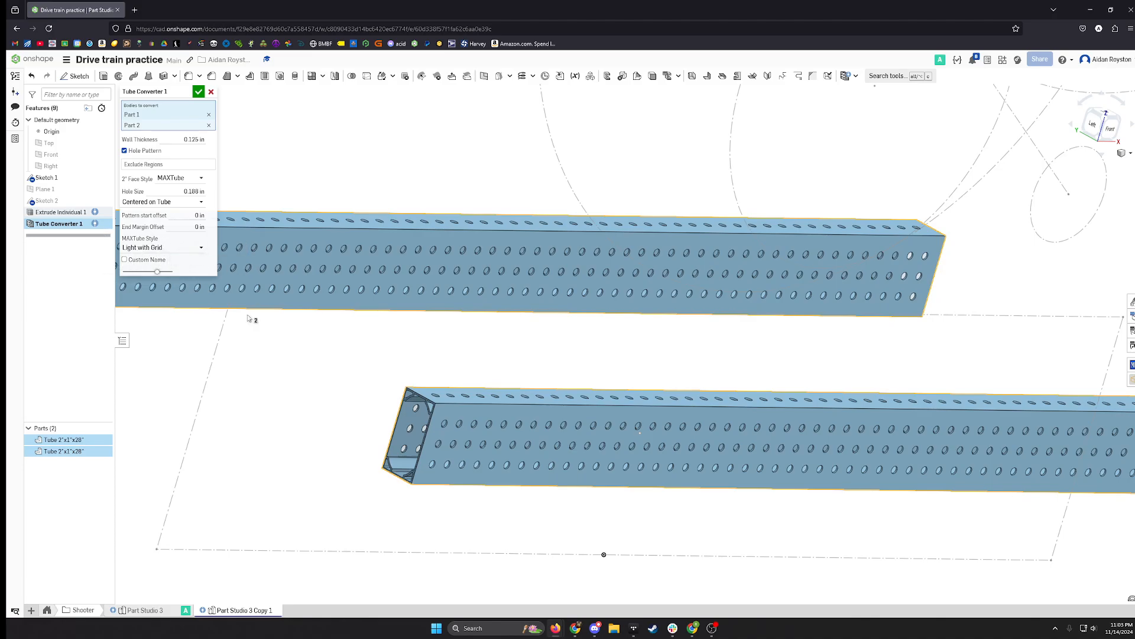
scroll(406, 360, "up", 2)
scroll(406, 360, "down", 5)
left_click(199, 92)
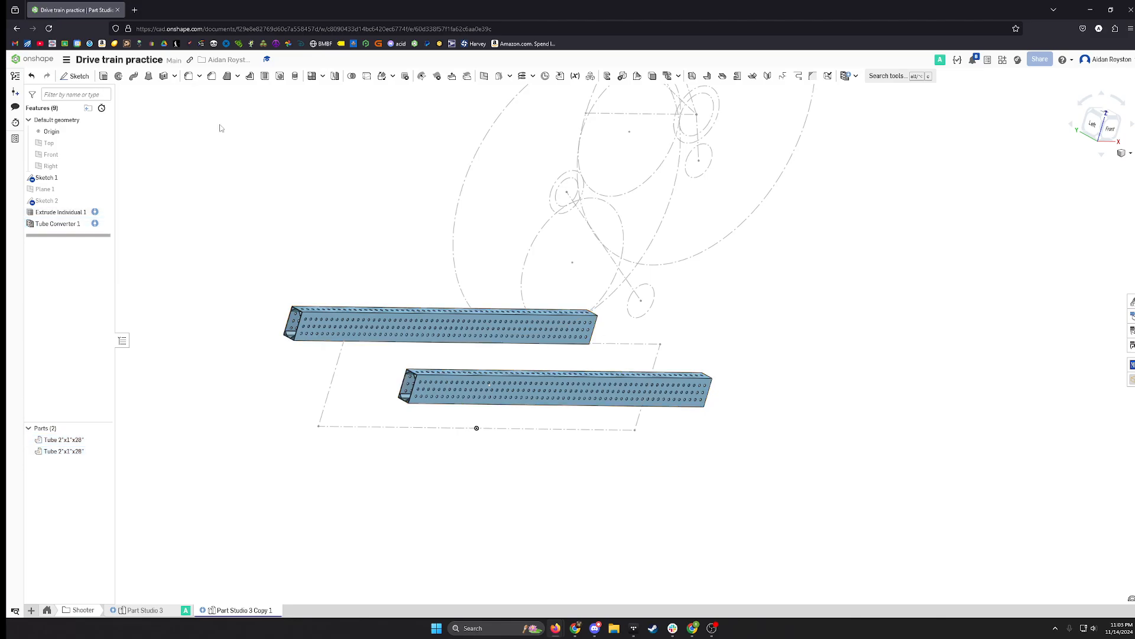
Combine the two frame tubes into a closed composite part.
right_click_drag(294, 321, 337, 412)
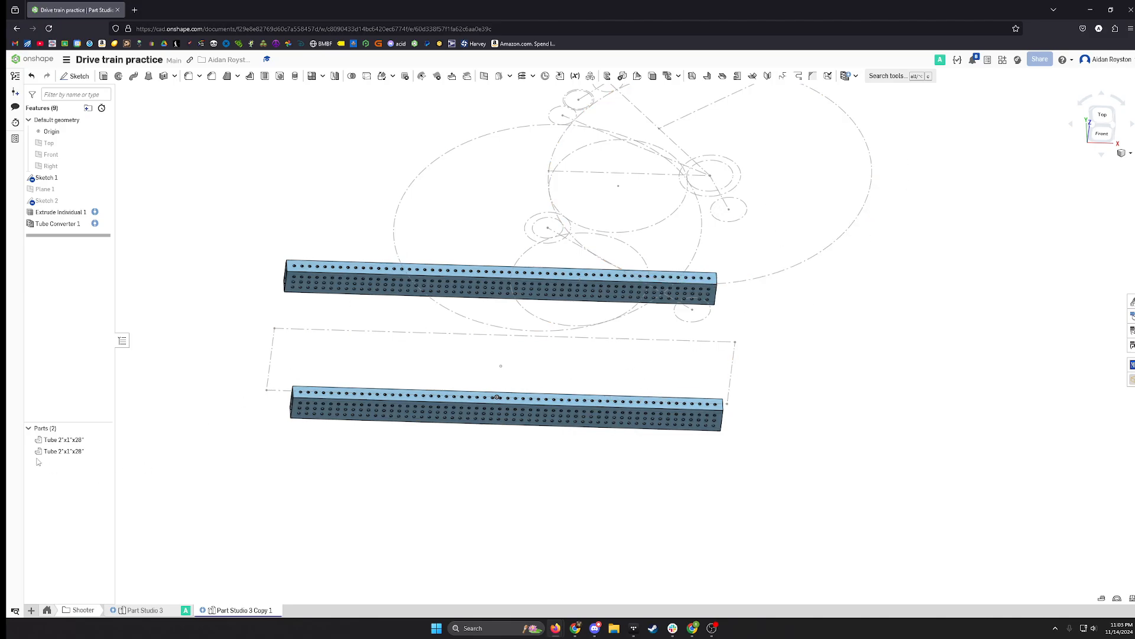
left_click(76, 451)
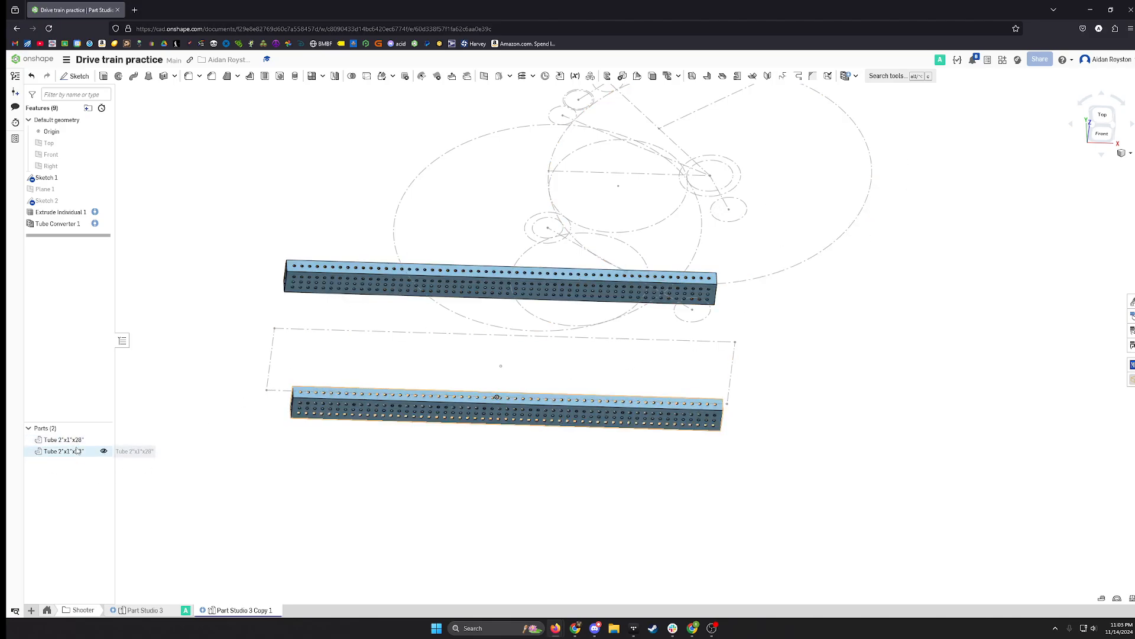
left_click(884, 77)
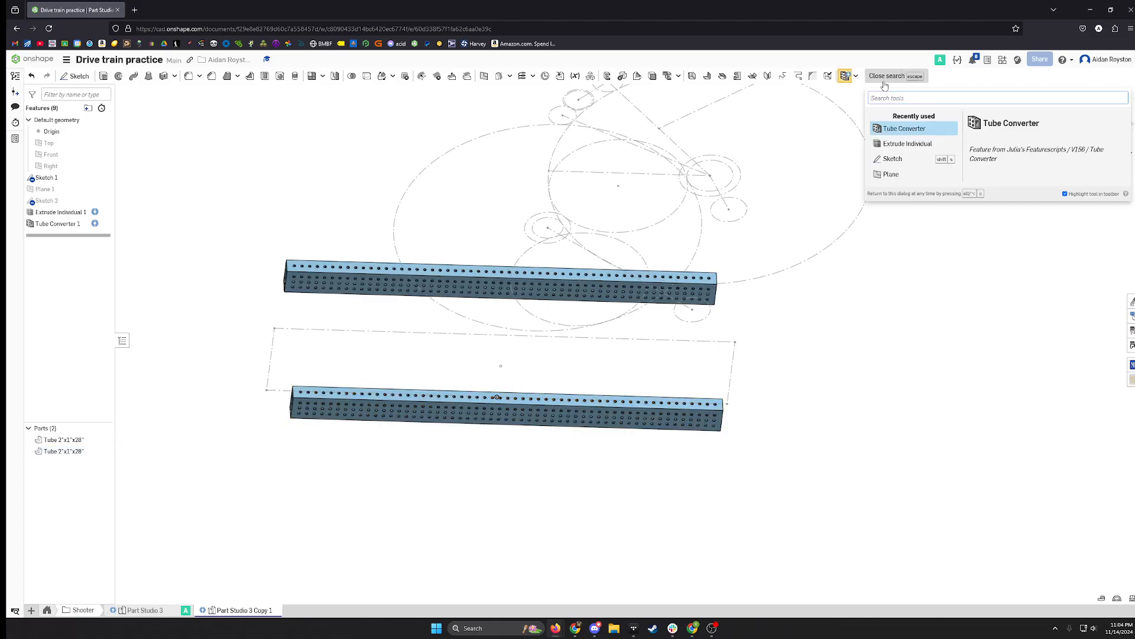
type("com")
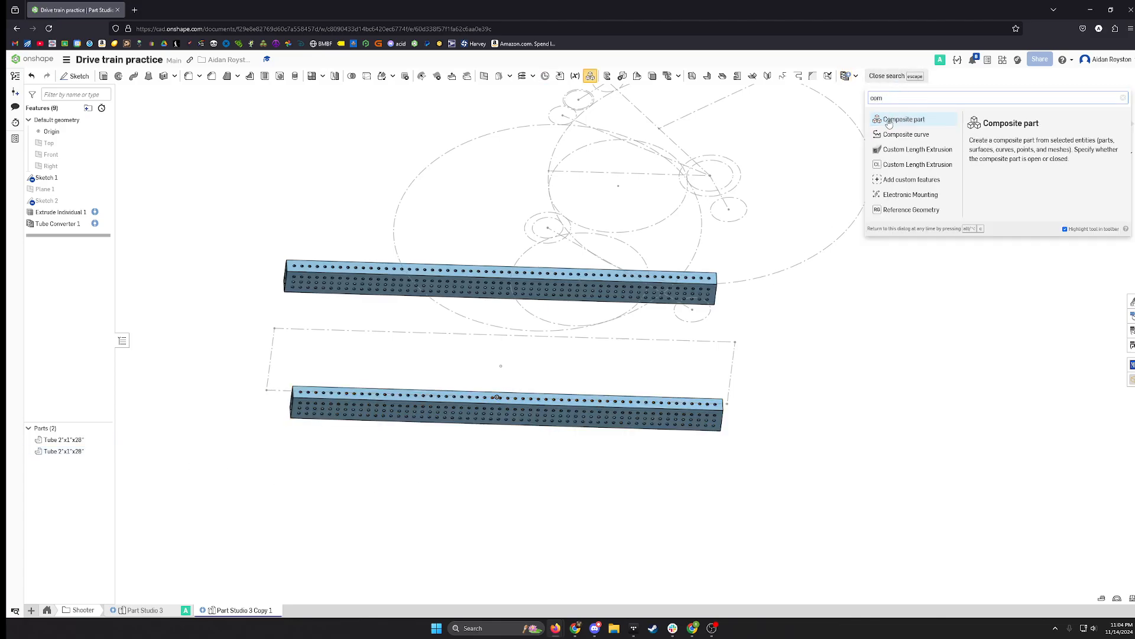
left_click(911, 119)
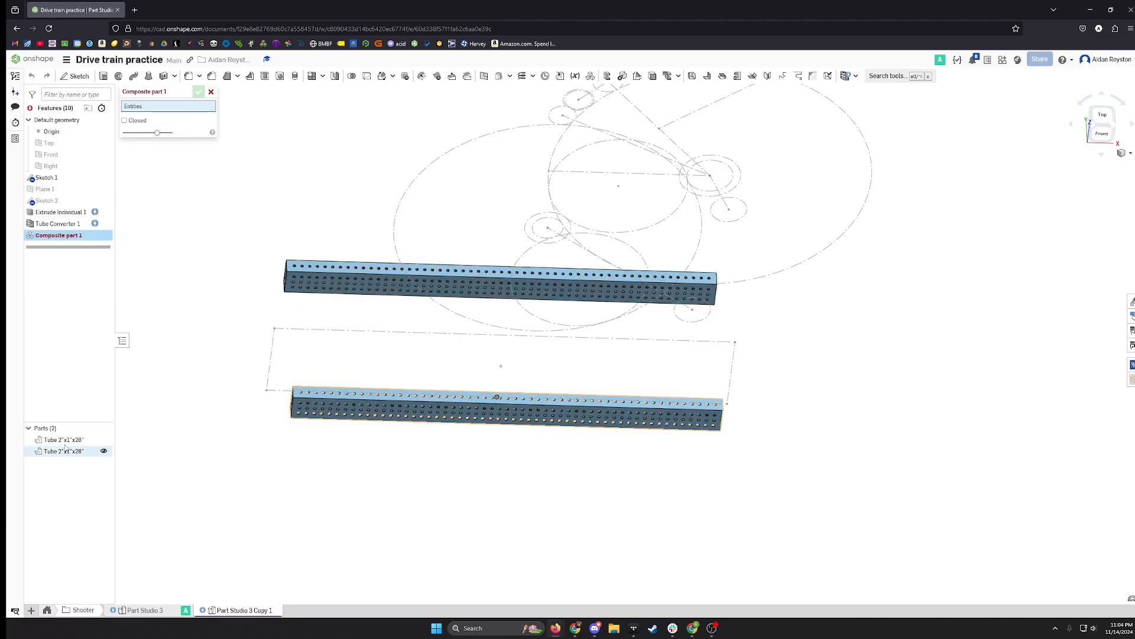
left_click(376, 282)
left_click(325, 397)
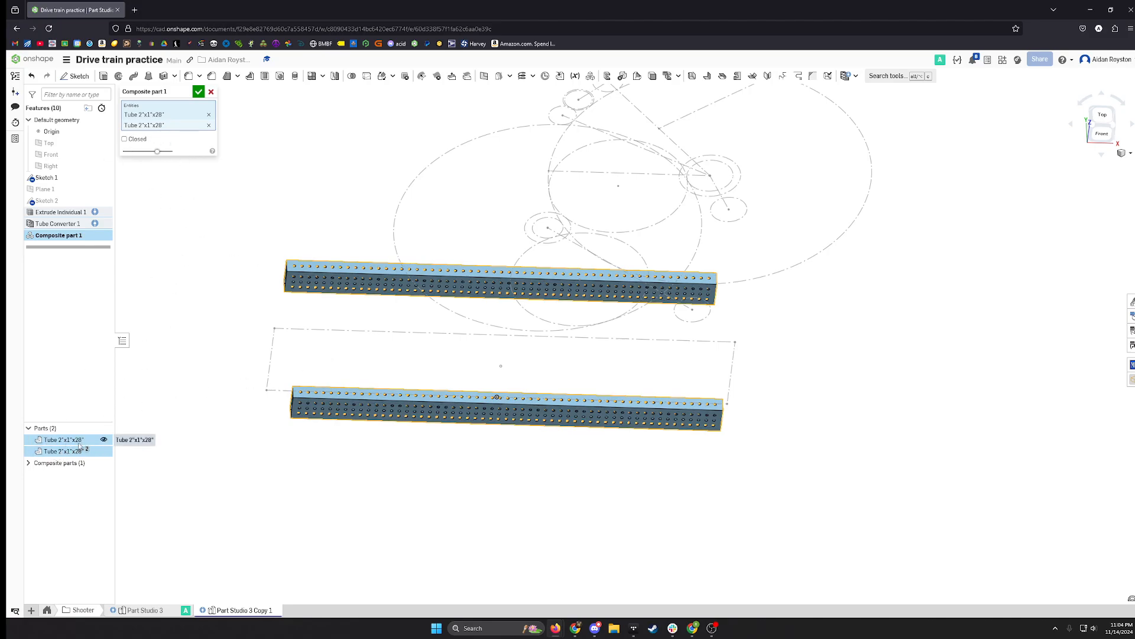
left_click(29, 463)
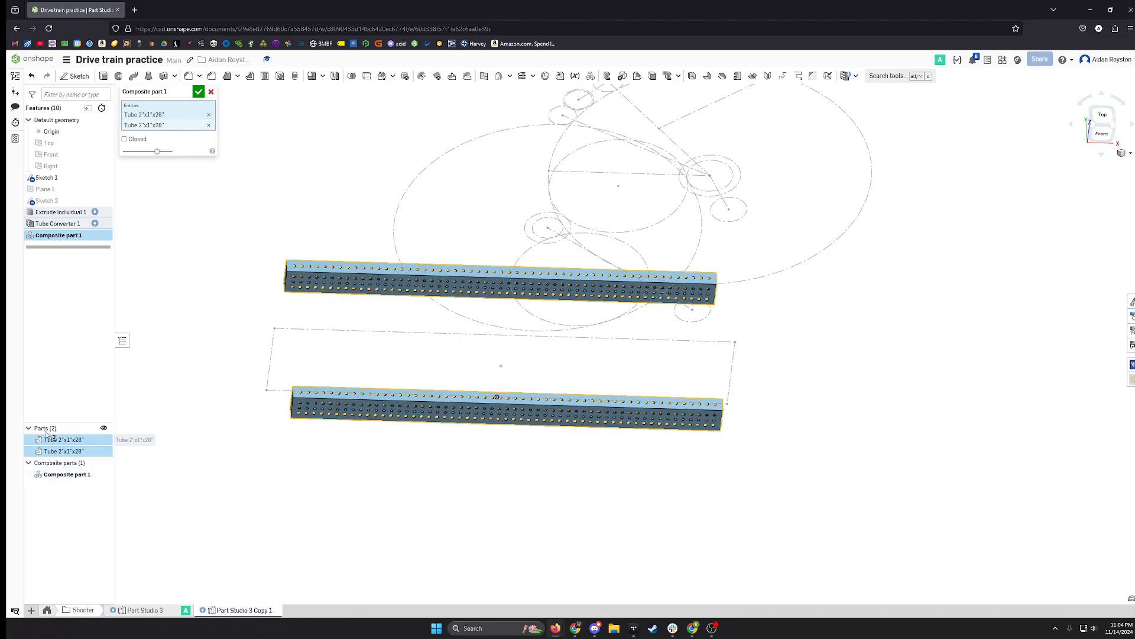
left_click(136, 143)
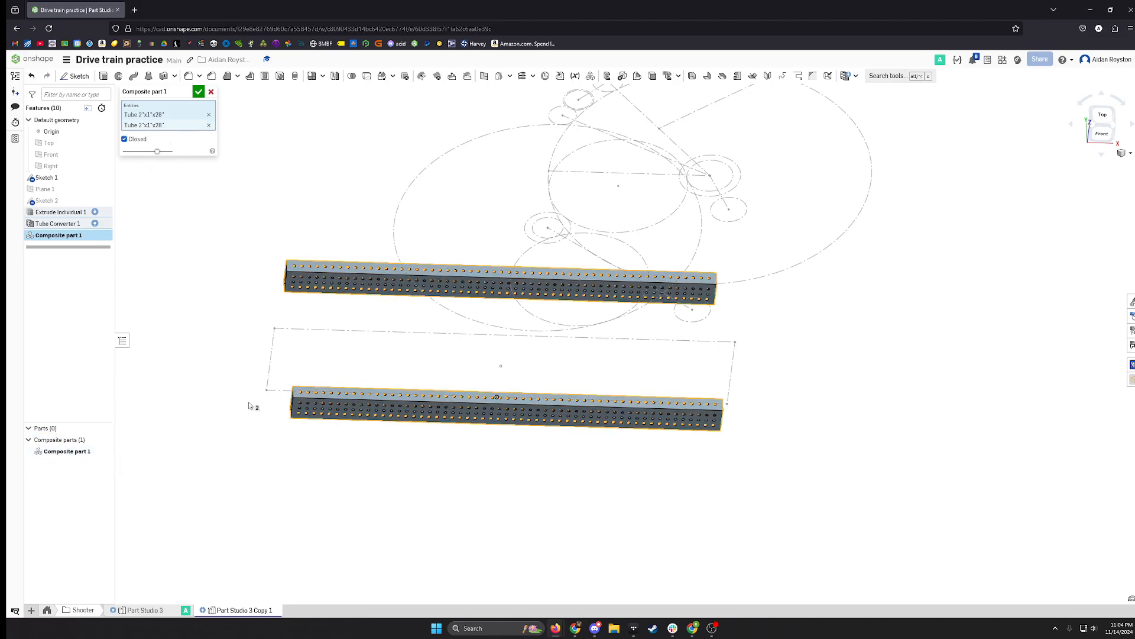
left_click(200, 93)
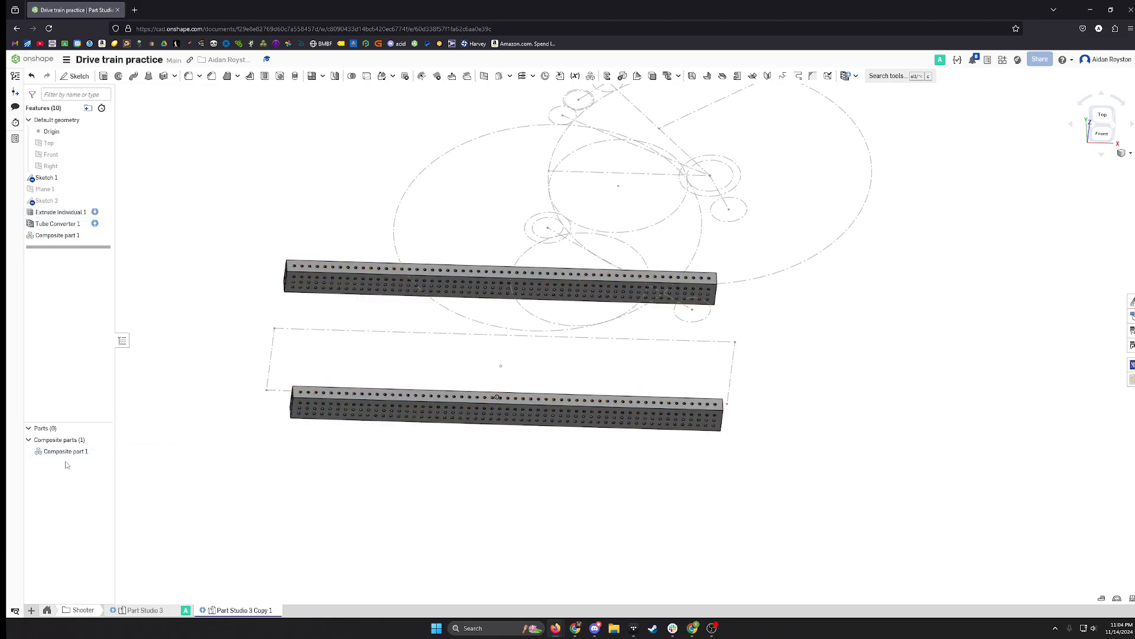
Start a sketch on the wide inner face of the front tube and view it face-on.
middle_click_drag(480, 478, 489, 542)
right_click_drag(489, 542, 476, 577)
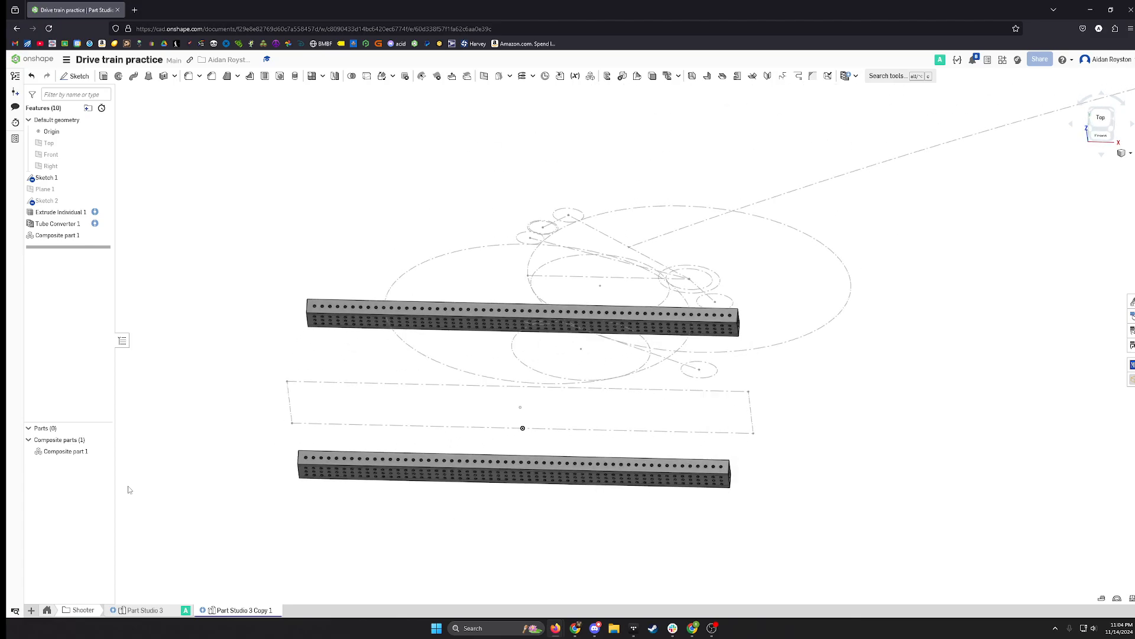
middle_click_drag(625, 412, 596, 437)
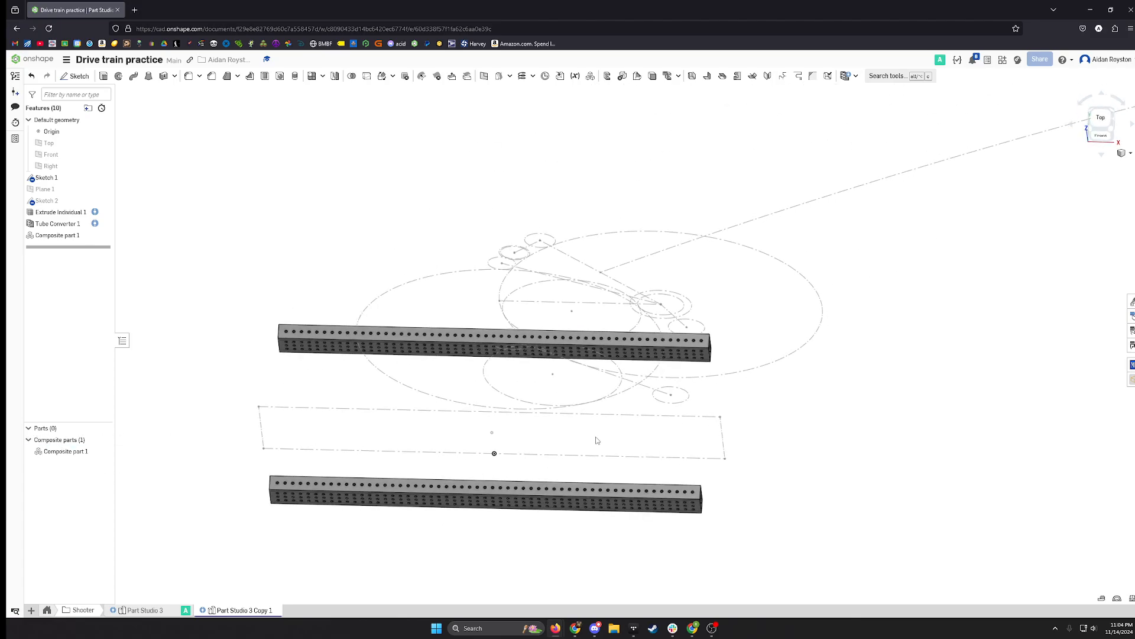
right_click_drag(661, 454, 646, 418)
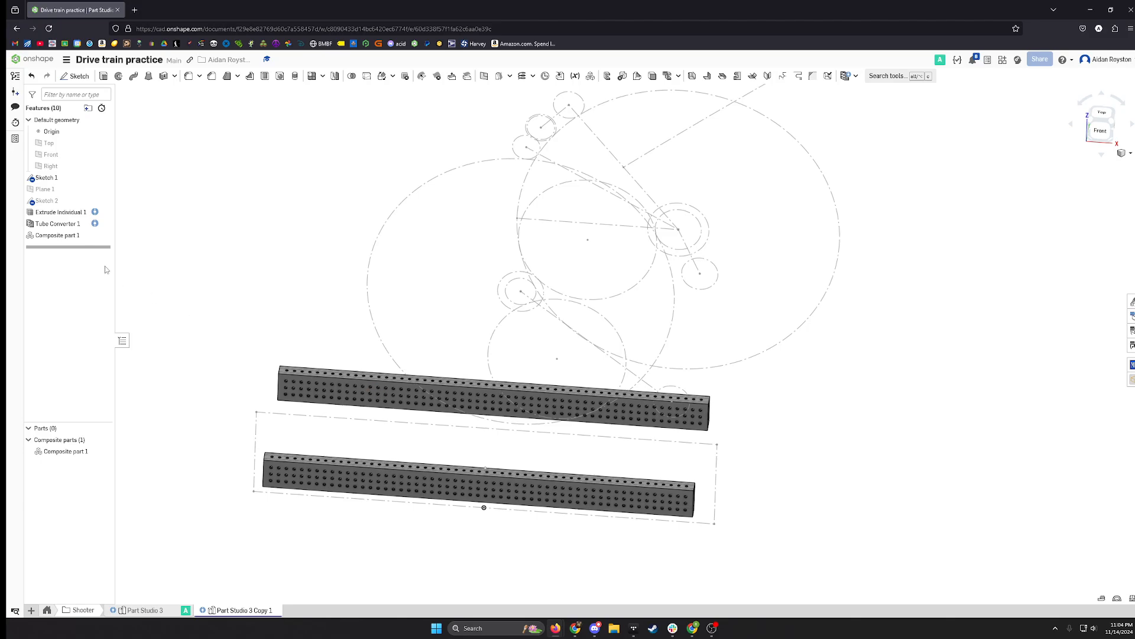
left_click(75, 75)
mouse_move(430, 349)
right_mouse_down()
mouse_move(572, 371)
mouse_move(449, 378)
mouse_move(414, 408)
right_mouse_up()
scroll(404, 414, "up", 5)
left_click(399, 392)
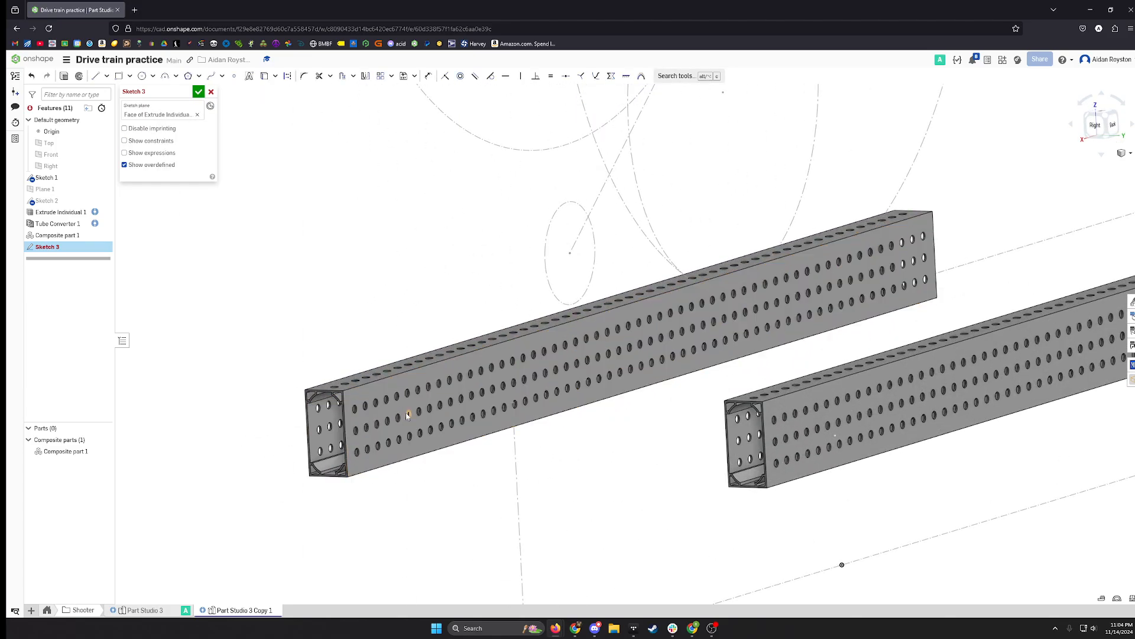
key("n")
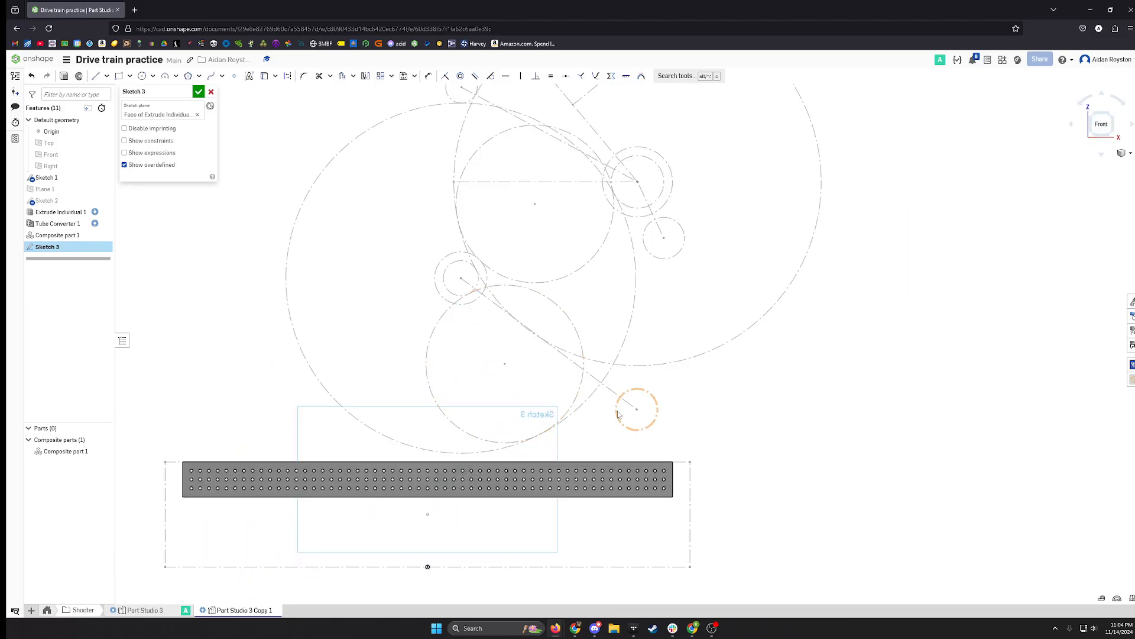
Project the edge of the tube's lower corner hole, on the end nearest the small lower layout circle, into the sketch.
middle_click_drag(618, 414, 615, 473)
scroll(624, 470, "down", 1)
scroll(623, 469, "down", 2)
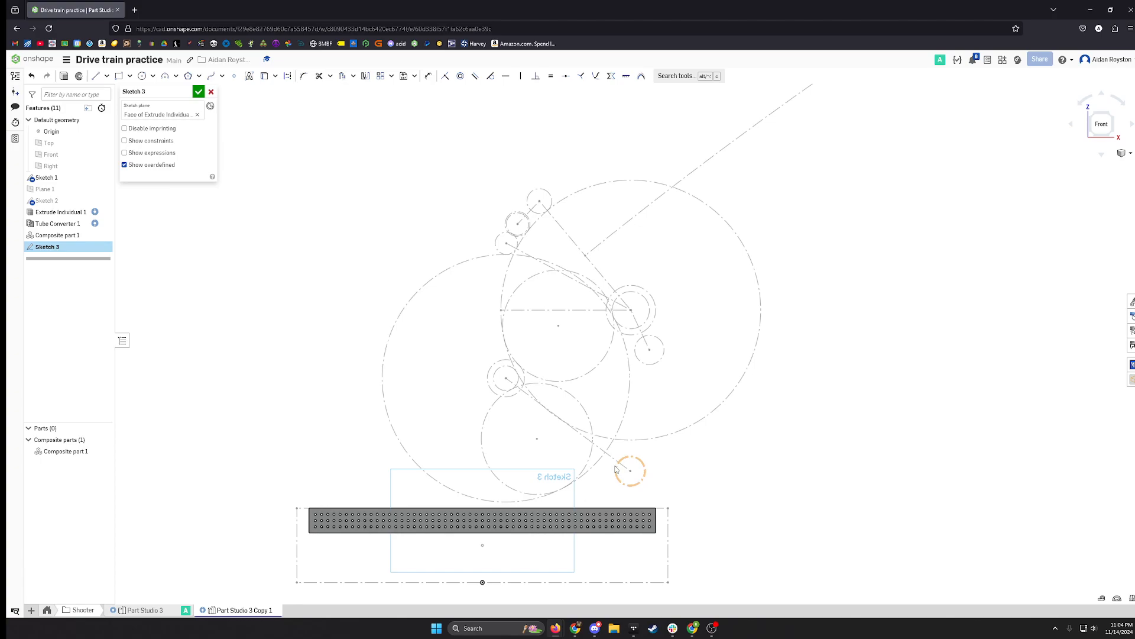
scroll(612, 467, "up", 2)
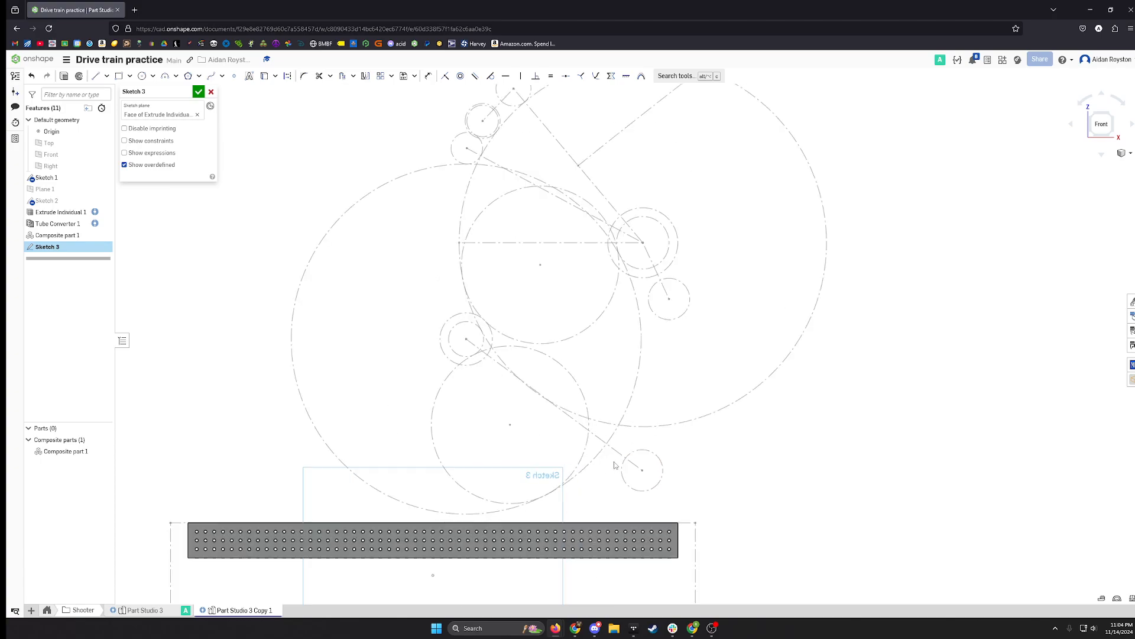
scroll(615, 465, "down", 1)
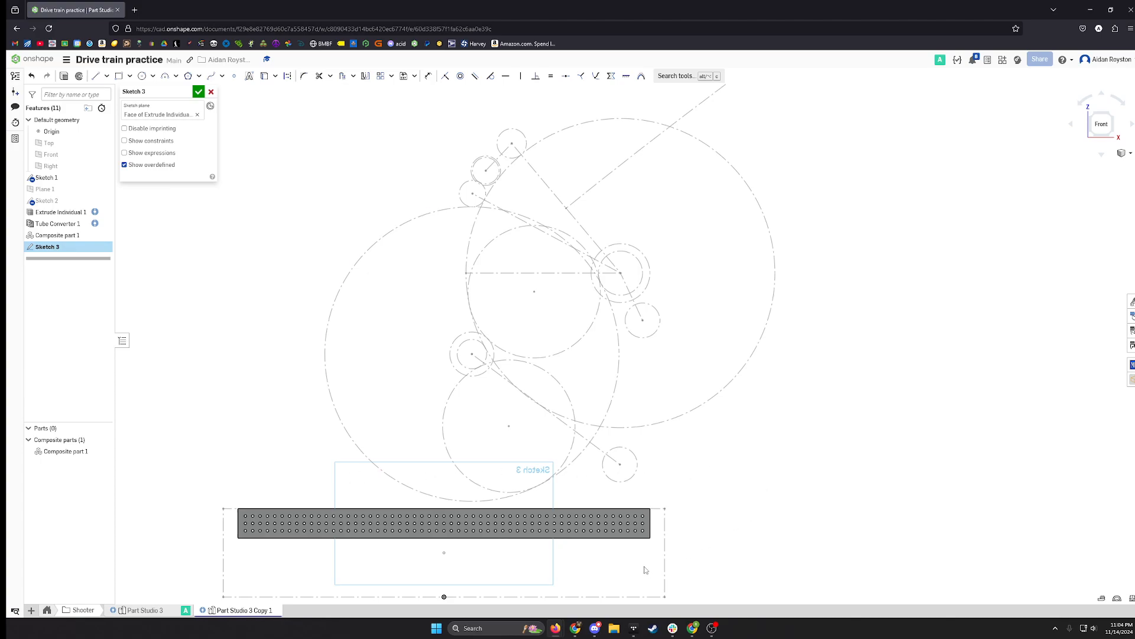
middle_click_drag(646, 569, 656, 552)
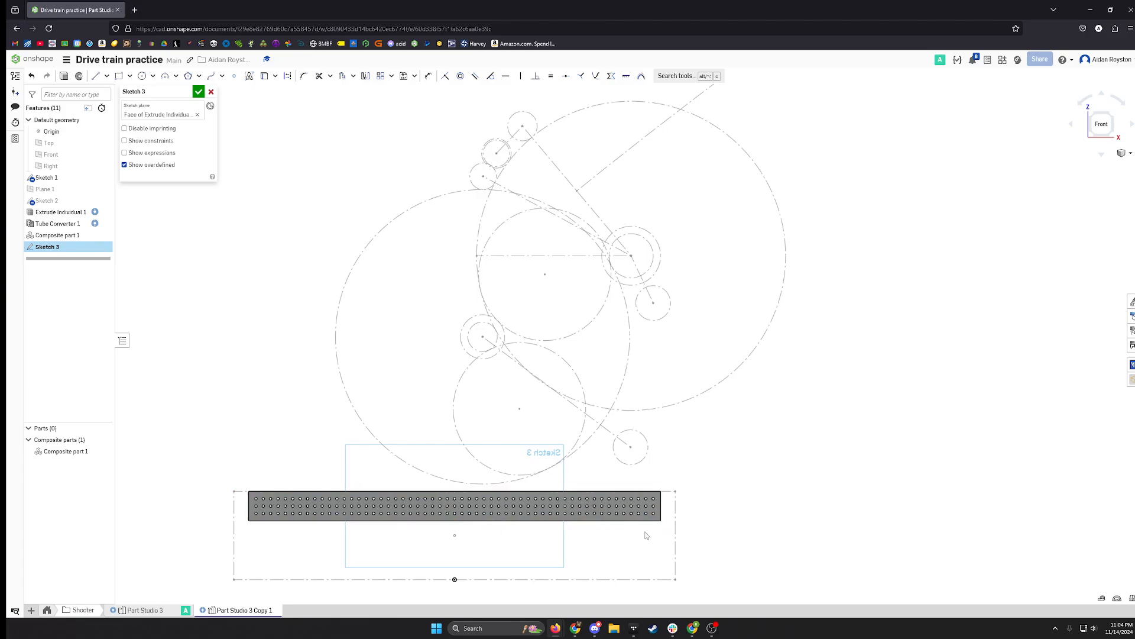
scroll(647, 535, "up", 2)
left_click(662, 512)
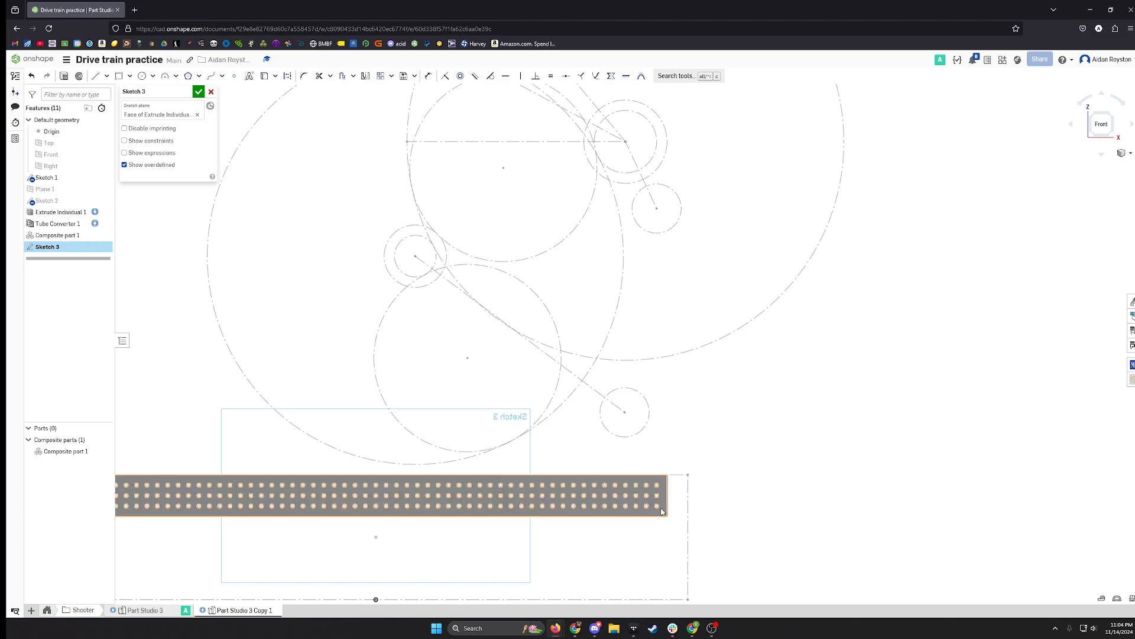
scroll(654, 523, "up", 8)
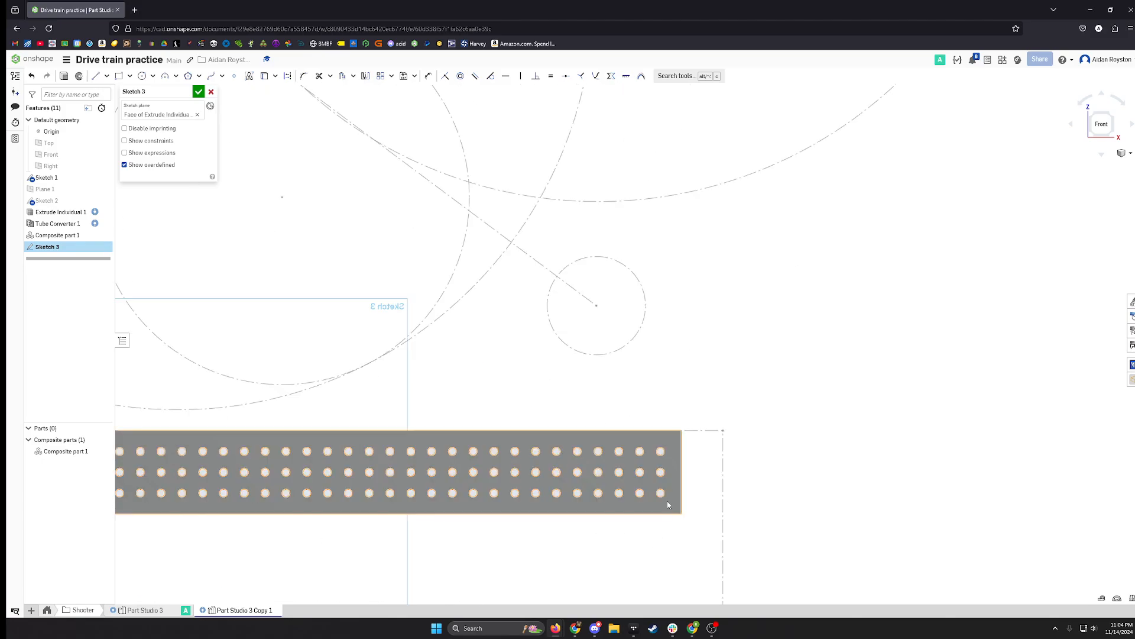
scroll(480, 326, "down", 5)
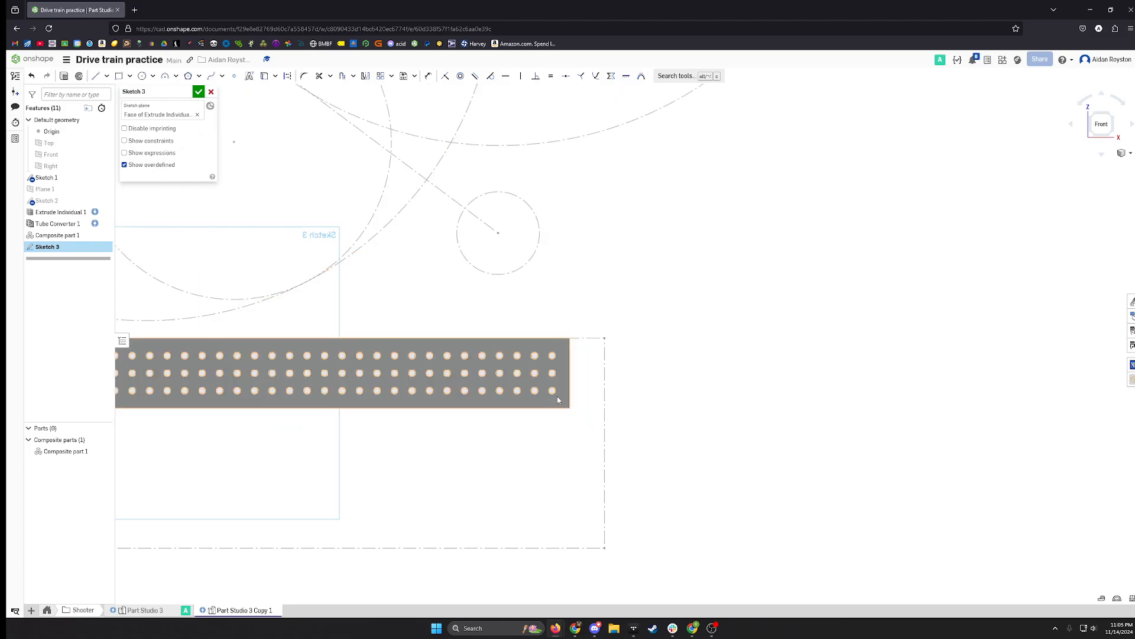
scroll(552, 392, "down", 3)
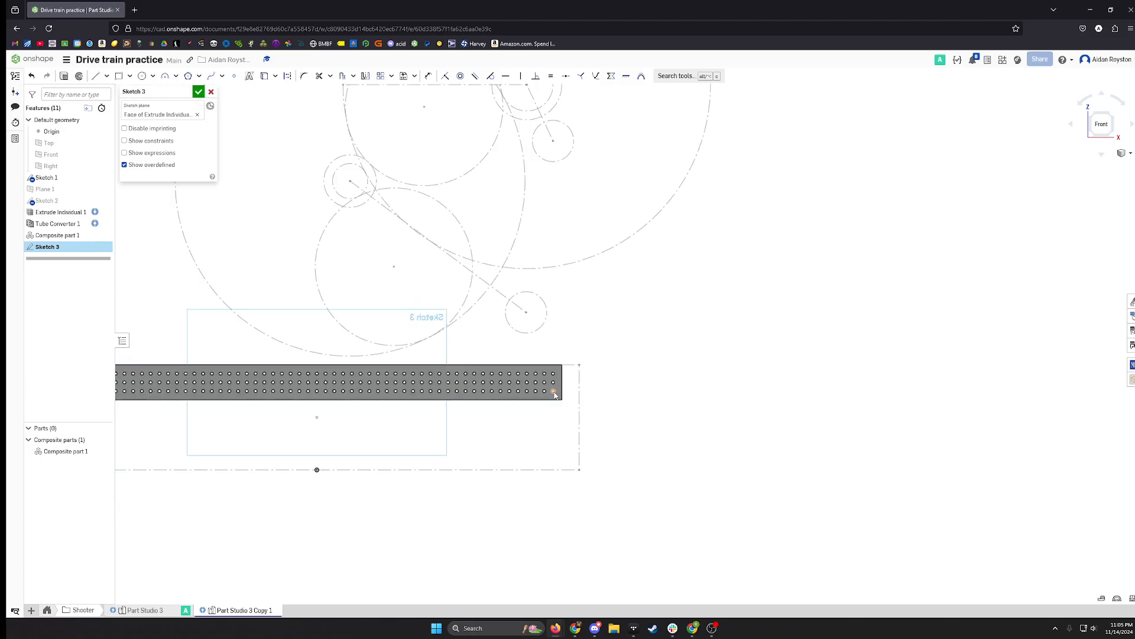
scroll(552, 393, "up", 4)
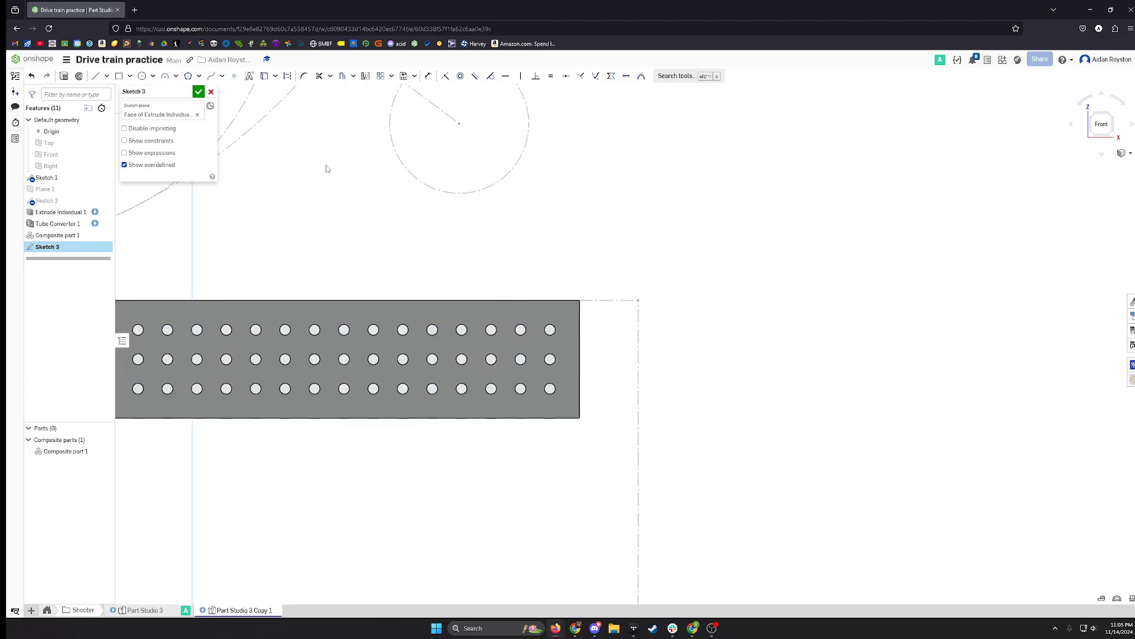
left_click(266, 77)
left_click(557, 412)
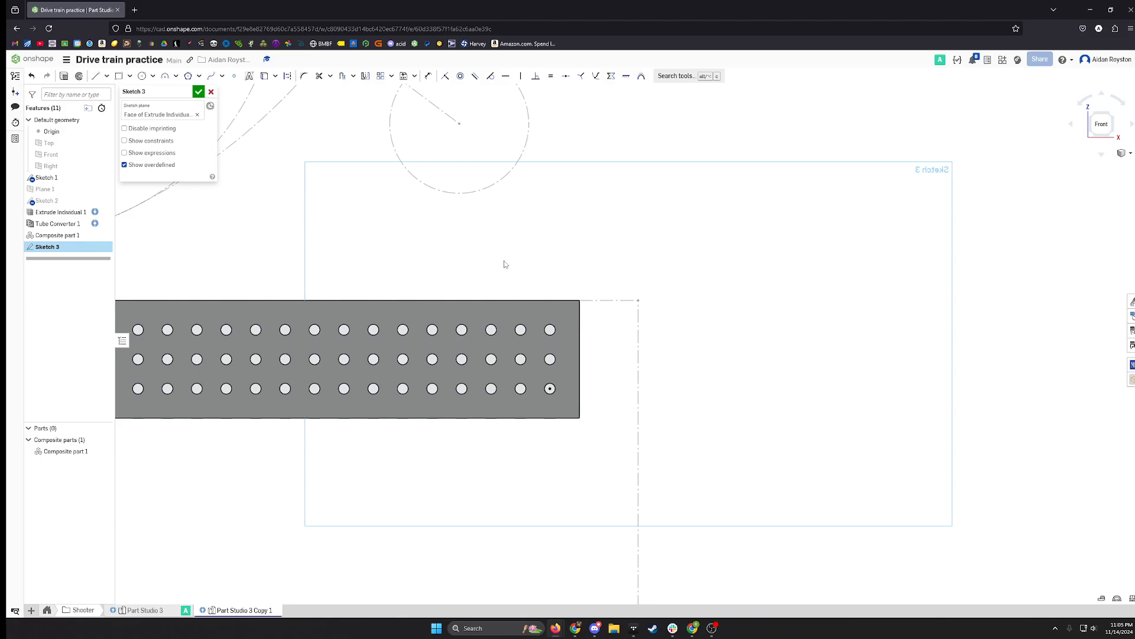
Create a linear sketch pattern of the projected corner hole, with 15 instances along the length of the tube.
middle_click_drag(506, 264, 623, 266)
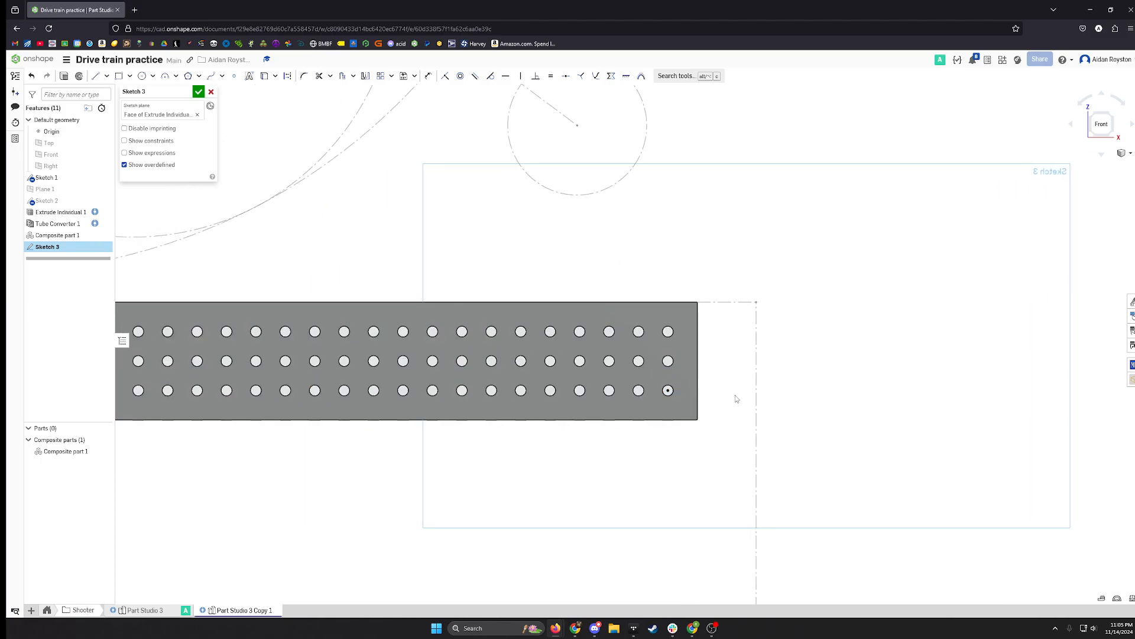
middle_click_drag(732, 409, 777, 408)
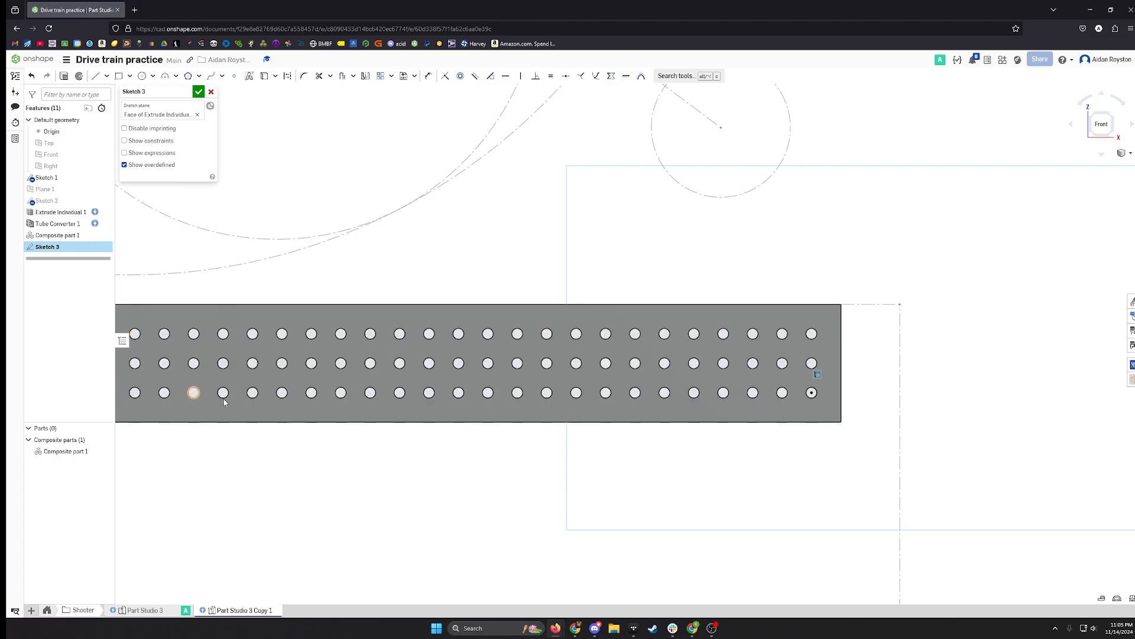
middle_click_drag(784, 435, 622, 421)
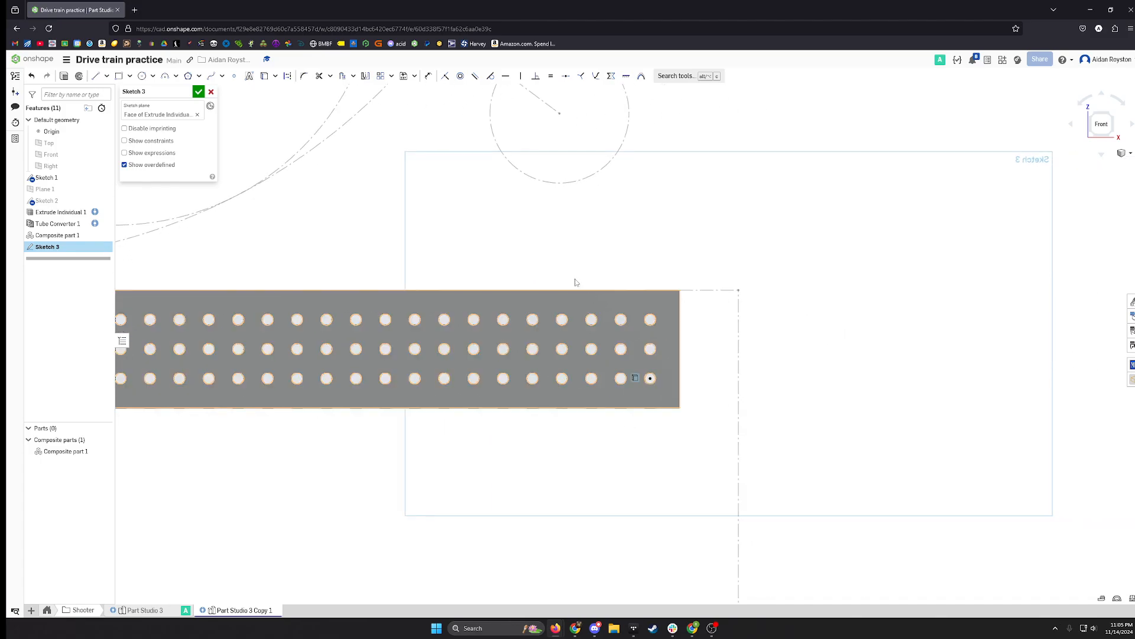
left_click(382, 77)
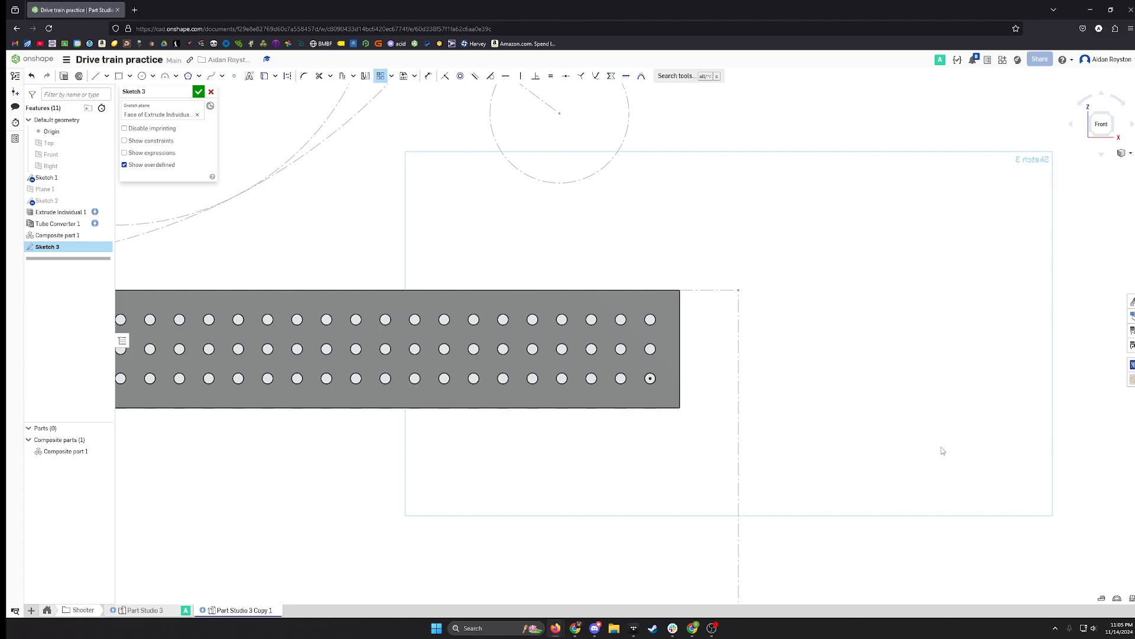
scroll(652, 378, "up", 5)
left_click(663, 376)
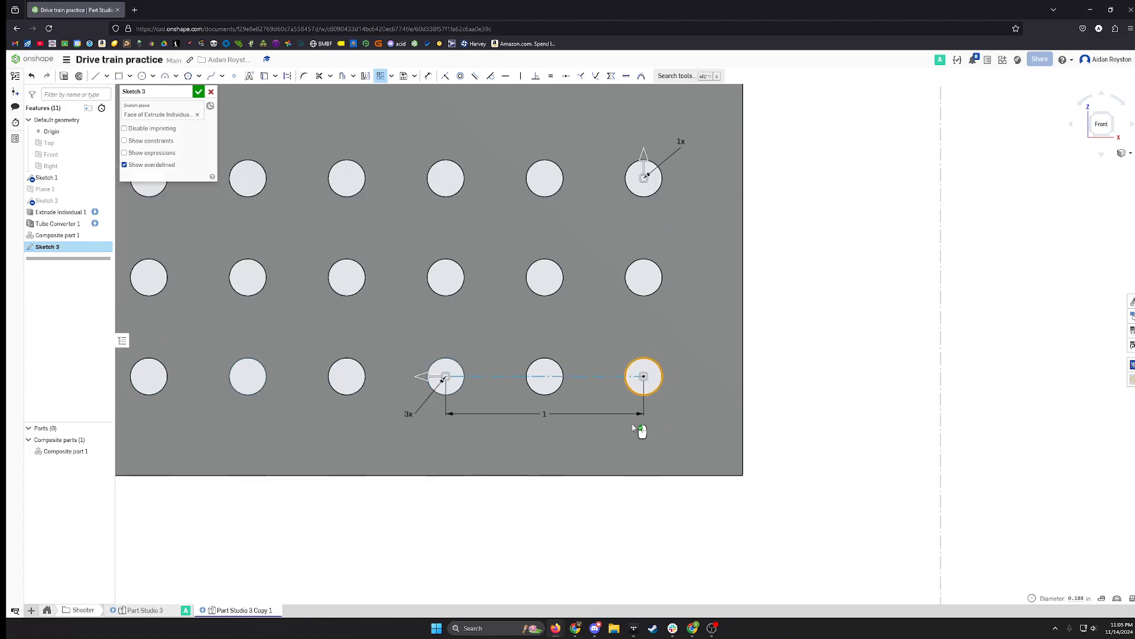
scroll(642, 430, "down", 3)
middle_click_drag(535, 400, 618, 395)
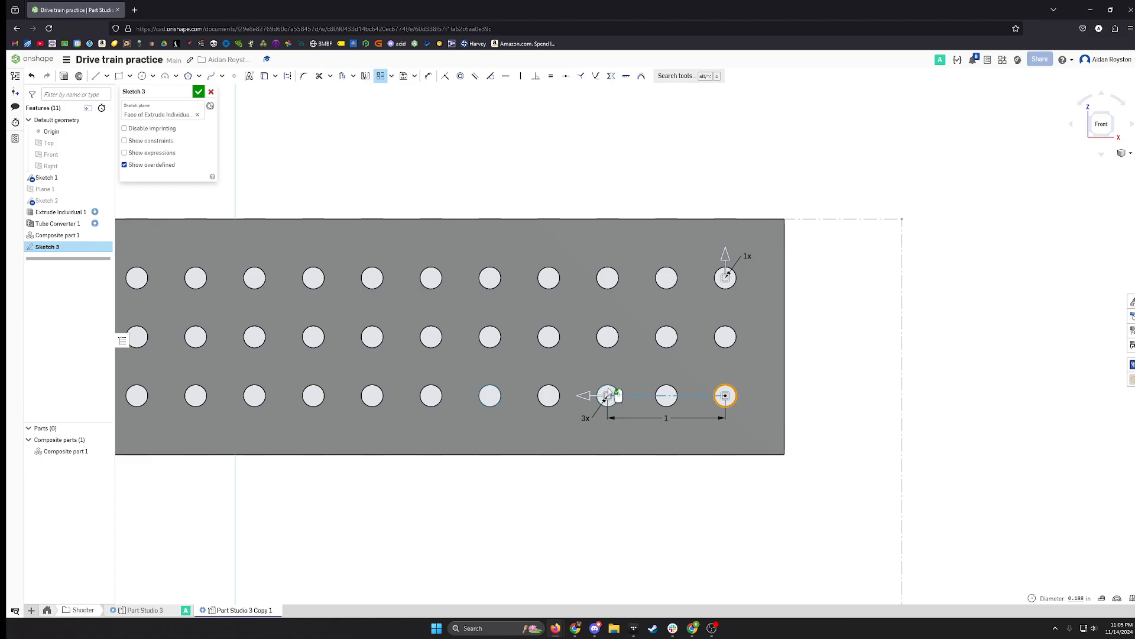
mouse_move(472, 381)
right_mouse_down()
mouse_move(537, 392)
mouse_move(532, 380)
mouse_move(540, 396)
mouse_move(529, 390)
right_mouse_up()
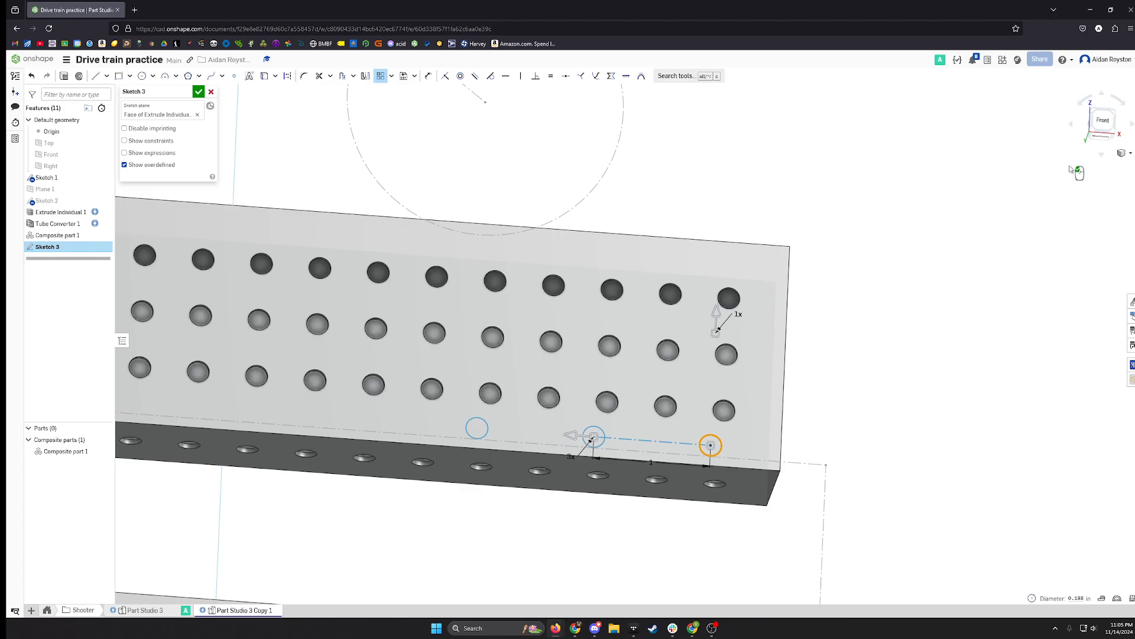
left_click(1103, 122)
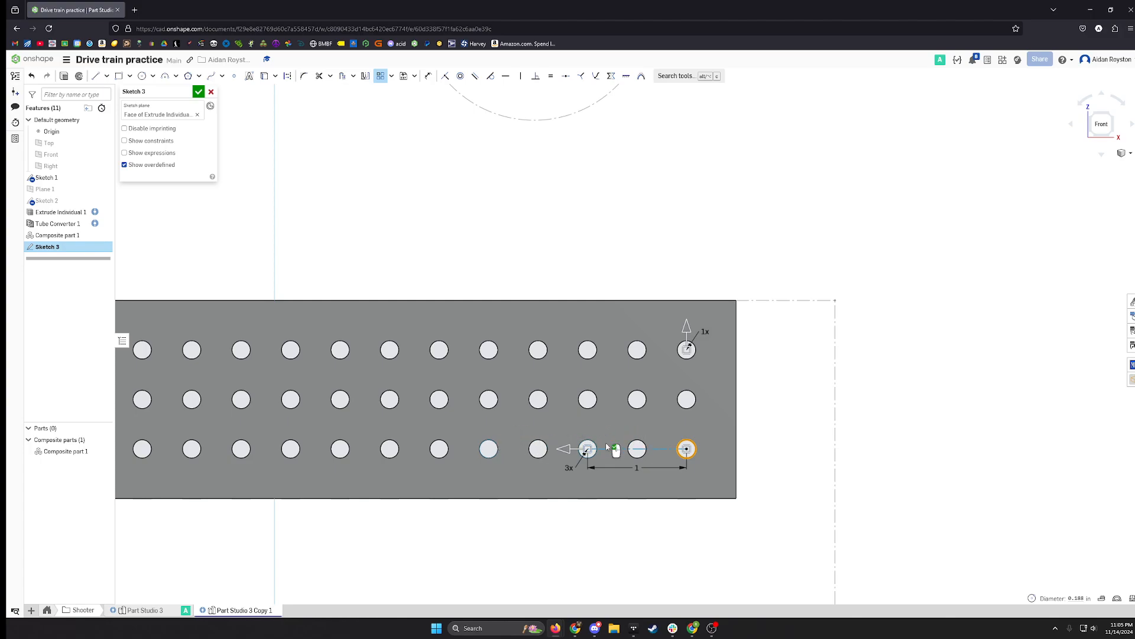
double_click(569, 467)
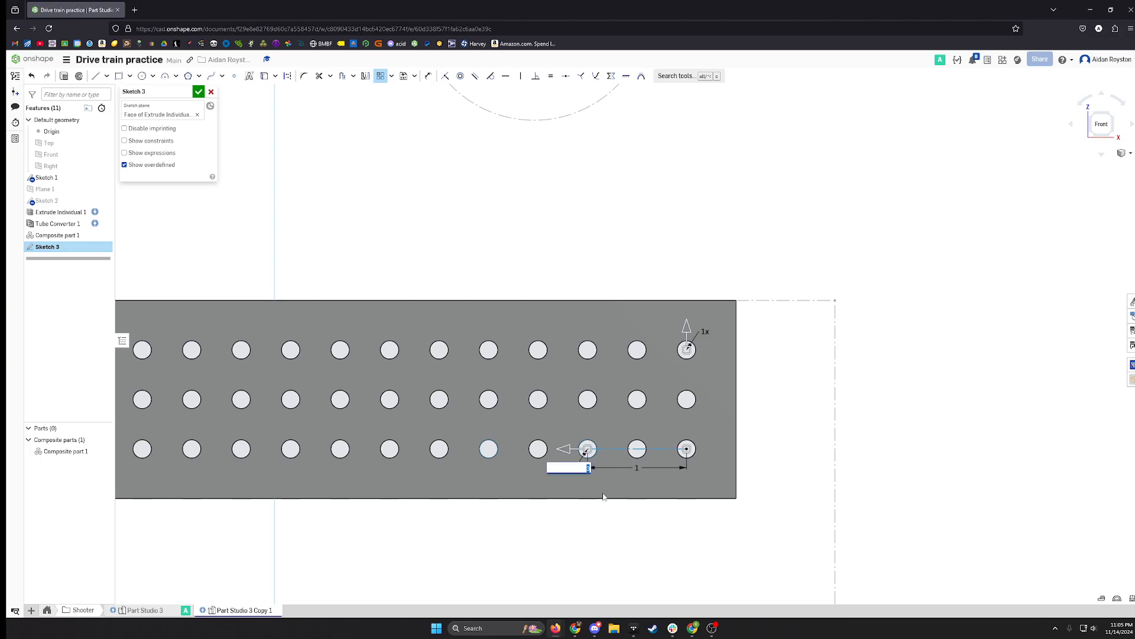
type("15")
key("Return")
Examine how far the 15 hole instances reach along the front tube relative to the layout circles.
scroll(545, 461, "down", 5)
middle_click_drag(422, 476, 794, 507)
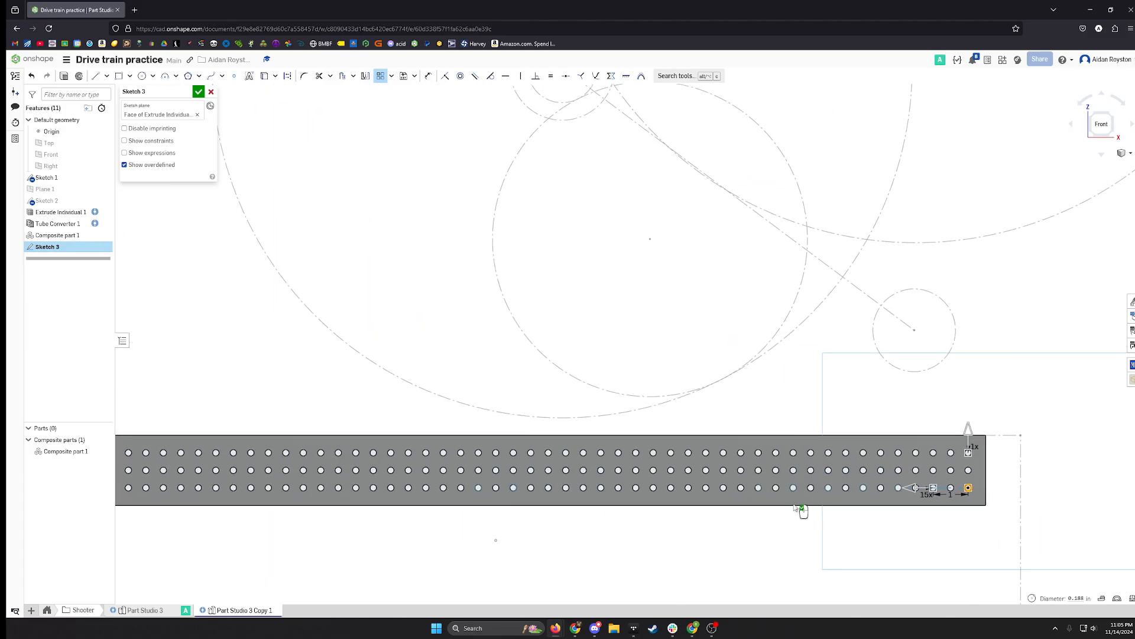
scroll(621, 508, "up", 3)
scroll(609, 501, "down", 7)
right_click_drag(603, 522, 597, 497)
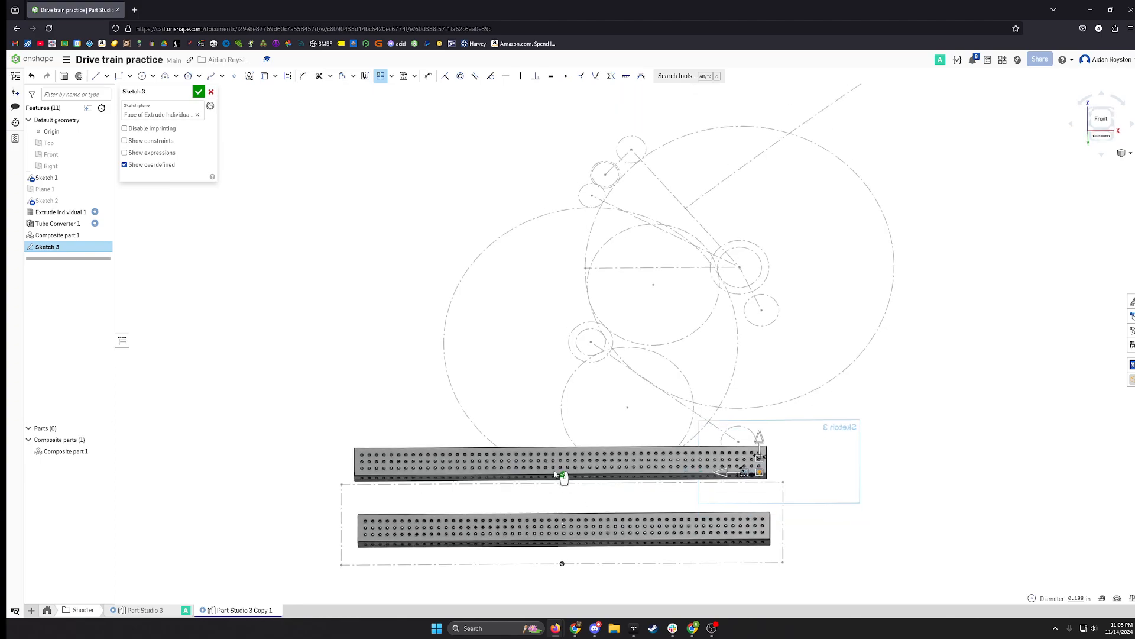
left_click(1101, 119)
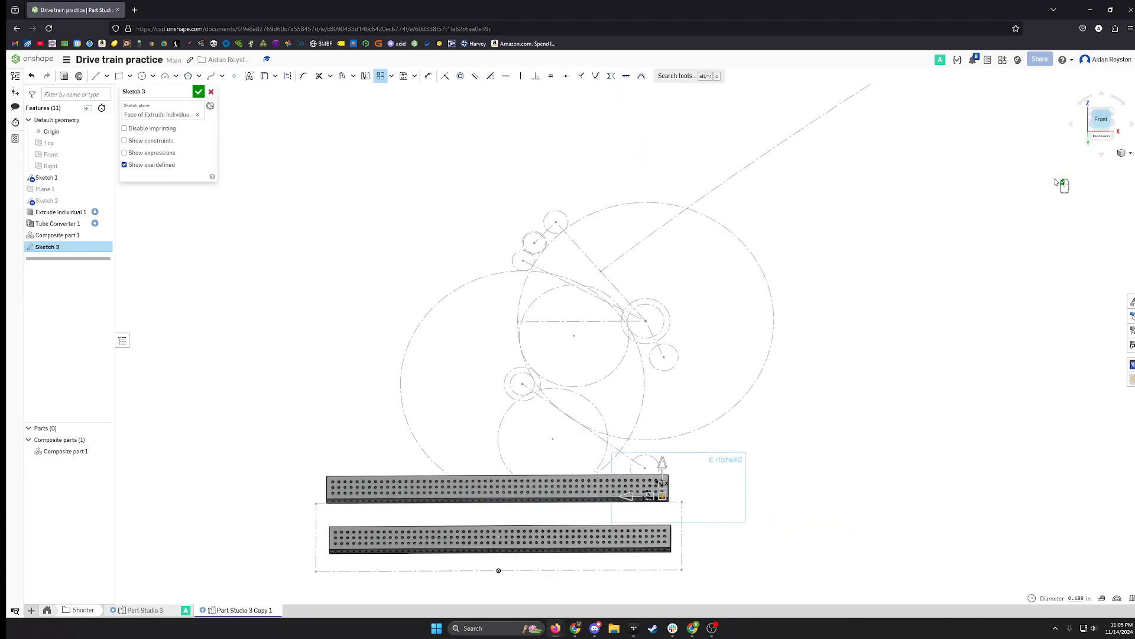
scroll(529, 464, "up", 5)
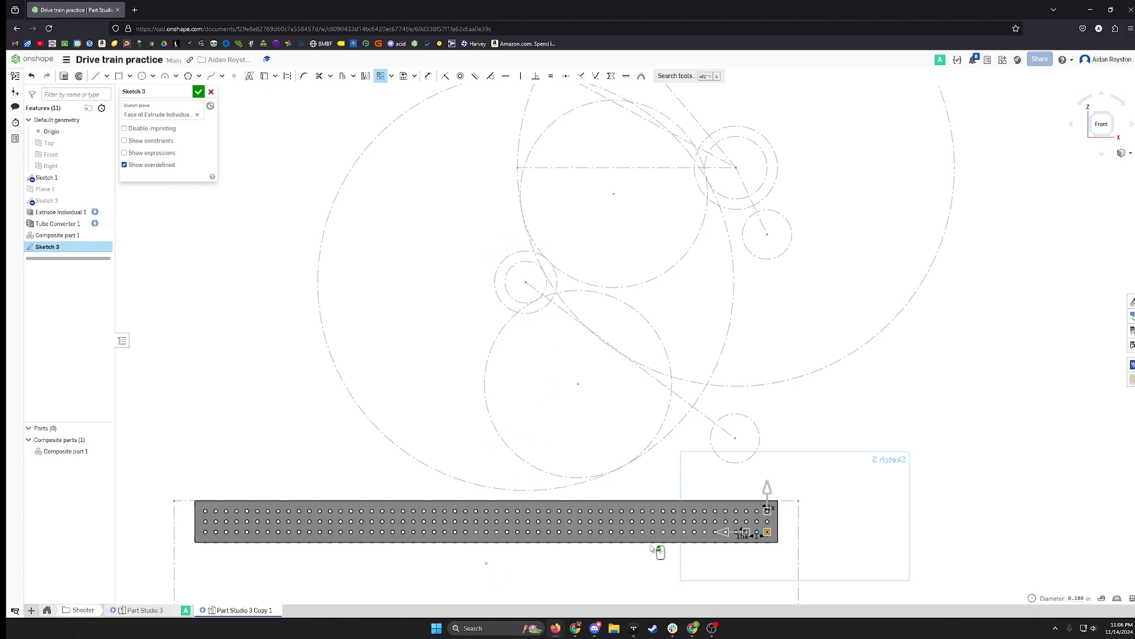
scroll(733, 559, "down", 2)
scroll(752, 568, "up", 5)
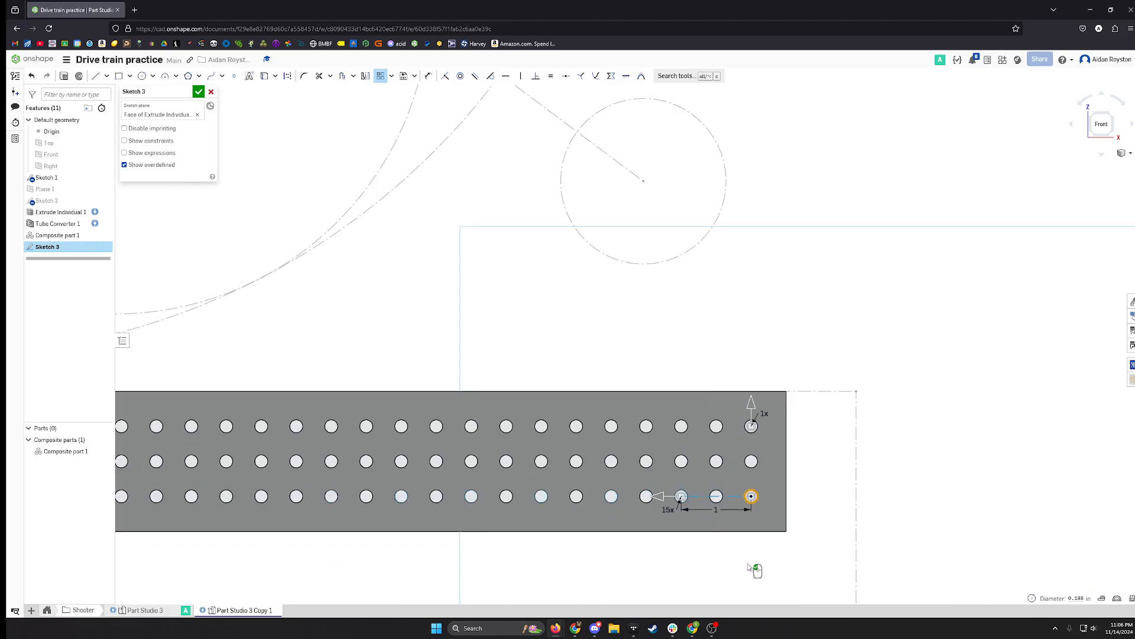
scroll(631, 520, "down", 2)
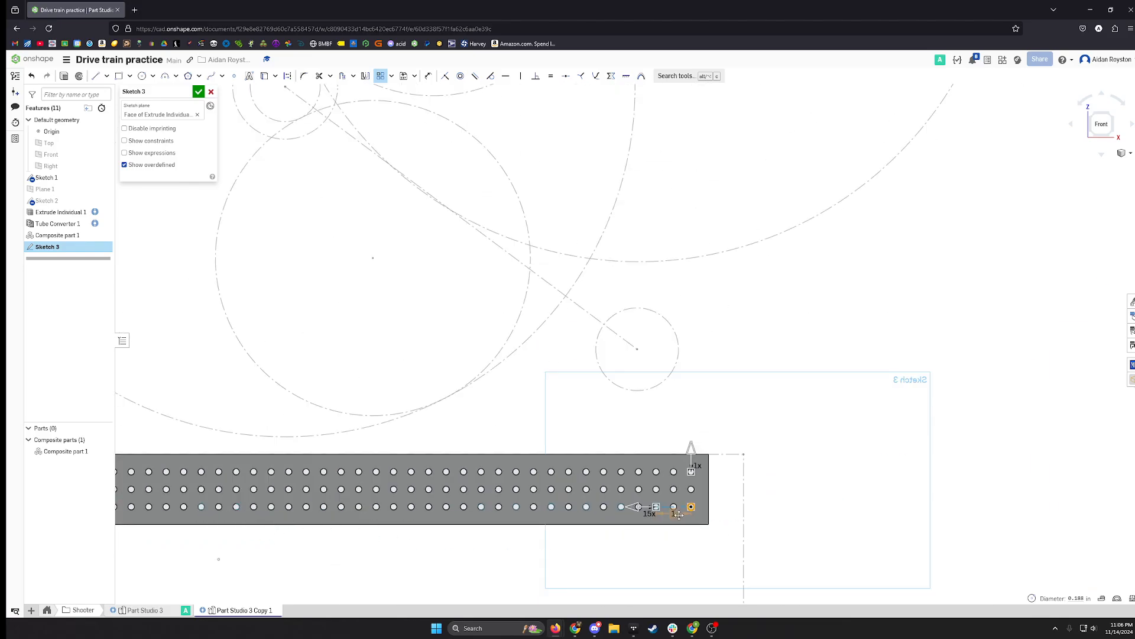
scroll(692, 507, "up", 4)
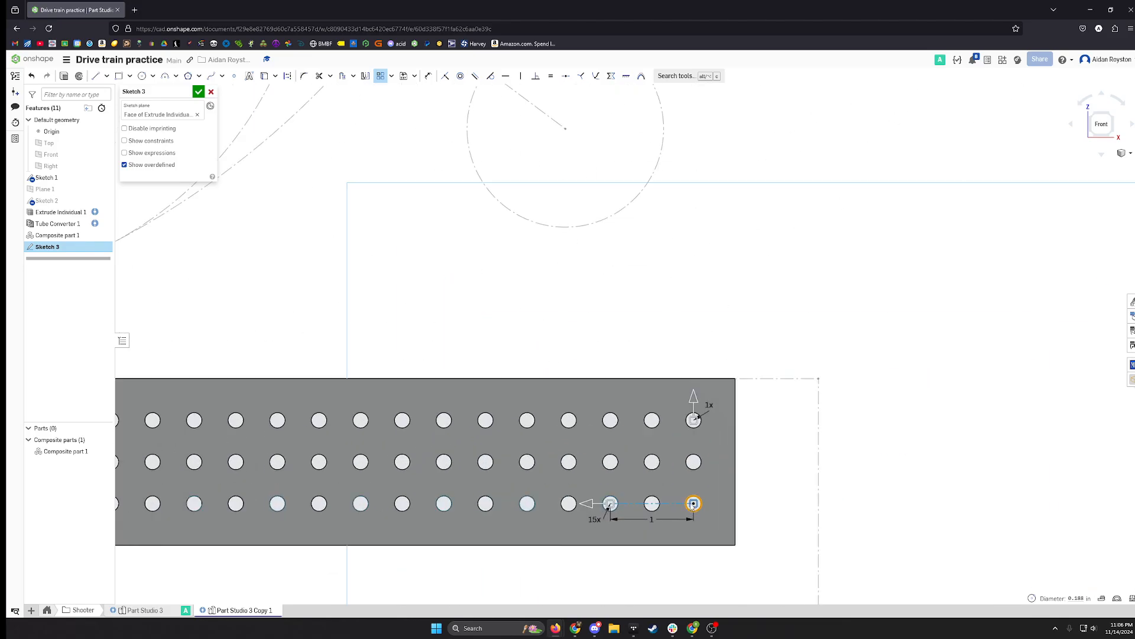
Set the pattern's vertical instance count to 2 and complete the hole pattern.
double_click(711, 405)
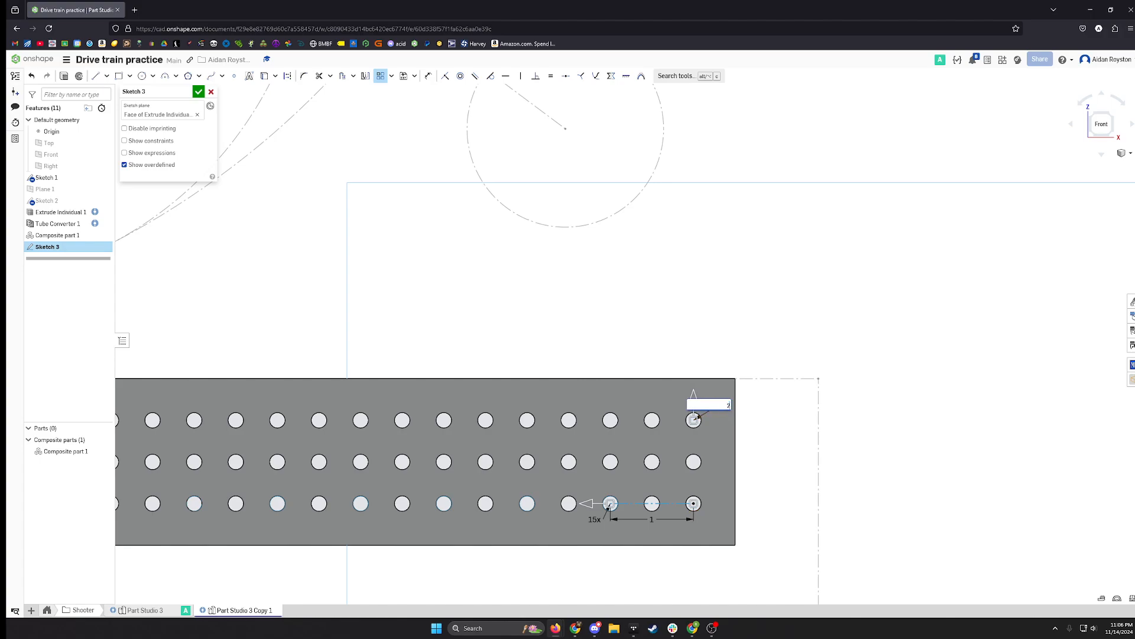
type("2")
key("Return")
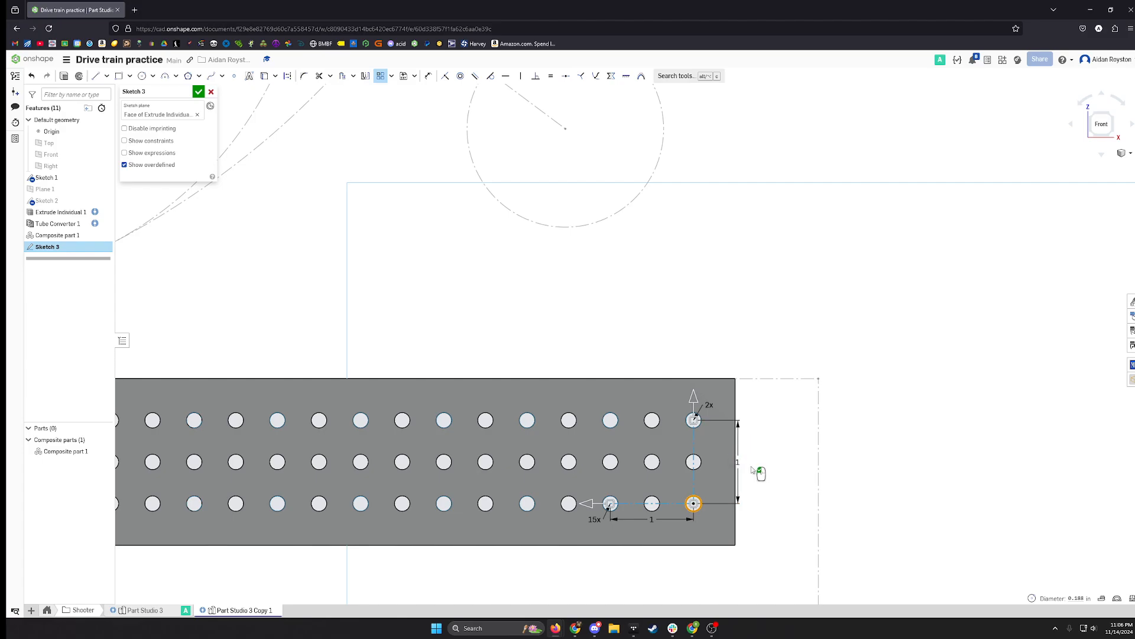
middle_click_drag(759, 473, 856, 471)
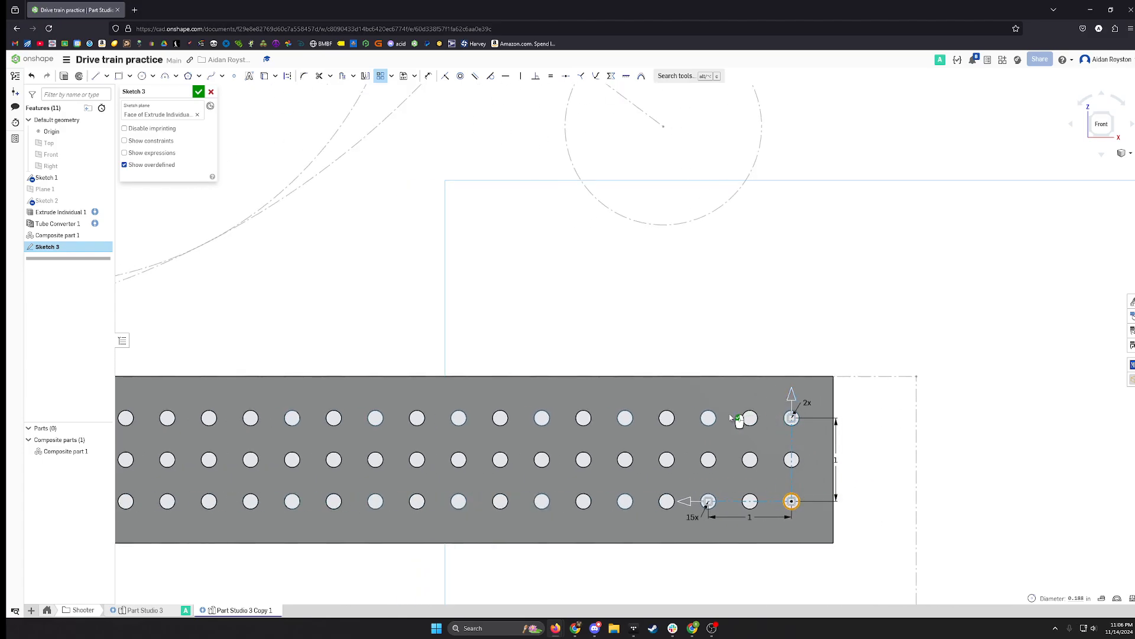
left_click(647, 423)
Inspect the two rows of patterned holes at an angle and face-on, along with the space beyond the tube's end.
middle_click_drag(782, 383, 927, 349)
right_click_drag(834, 391, 833, 370)
middle_click_drag(834, 371, 951, 287)
scroll(821, 365, "down", 5)
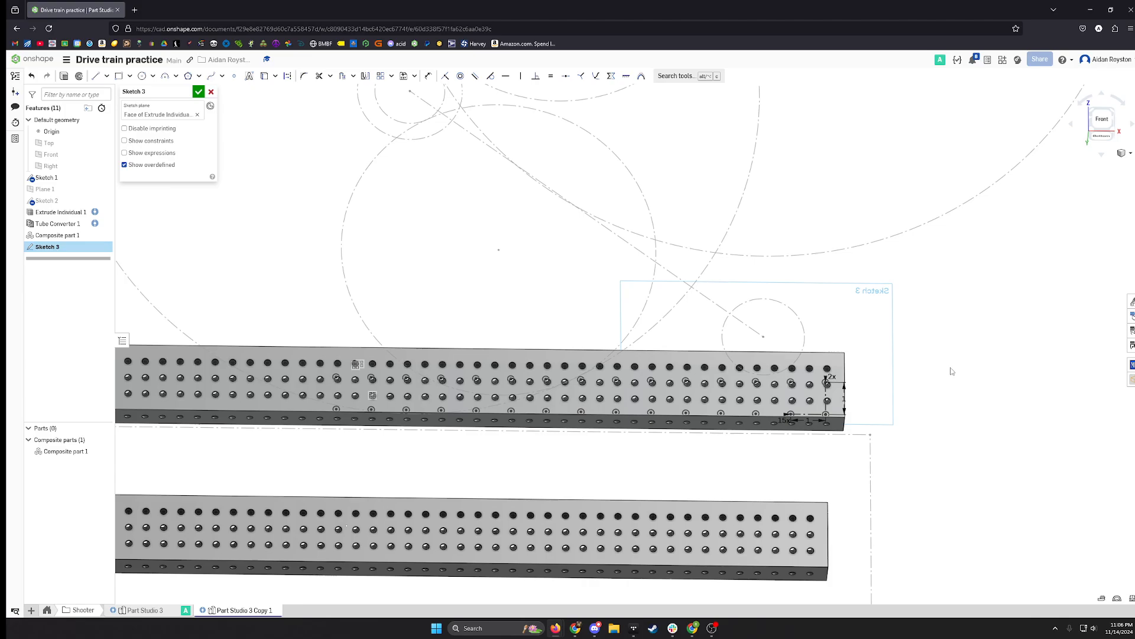
left_click(1103, 121)
middle_click_drag(414, 593, 566, 531)
scroll(508, 491, "up", 8)
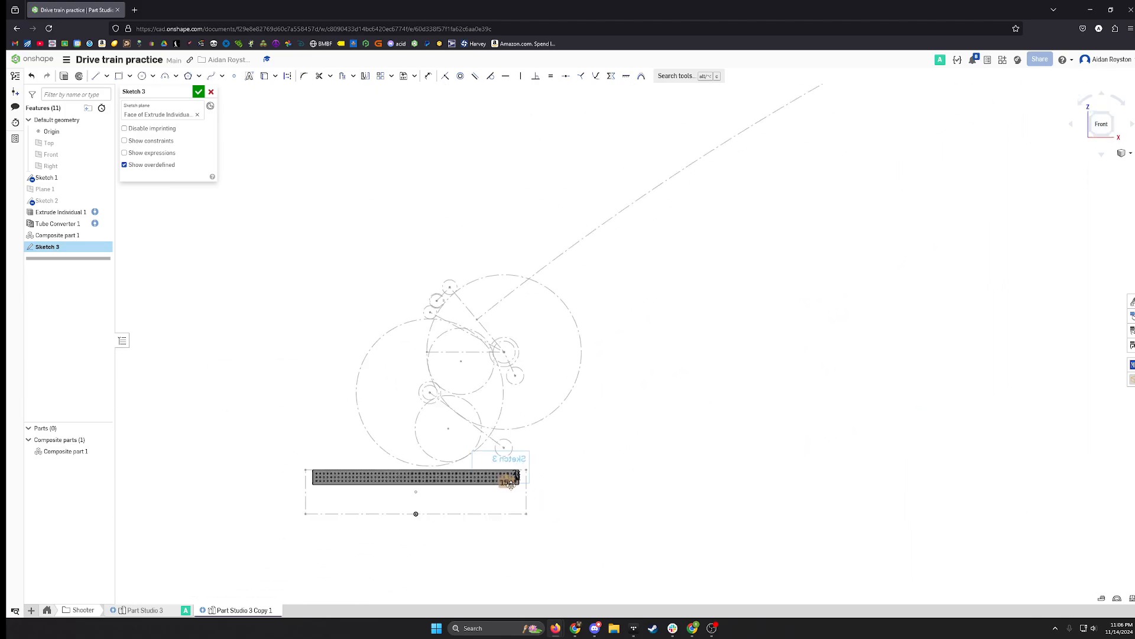
scroll(496, 467, "up", 4)
scroll(613, 448, "down", 2)
mouse_move(612, 448)
middle_mouse_down()
mouse_move(641, 455)
mouse_move(580, 522)
mouse_move(645, 493)
middle_mouse_up()
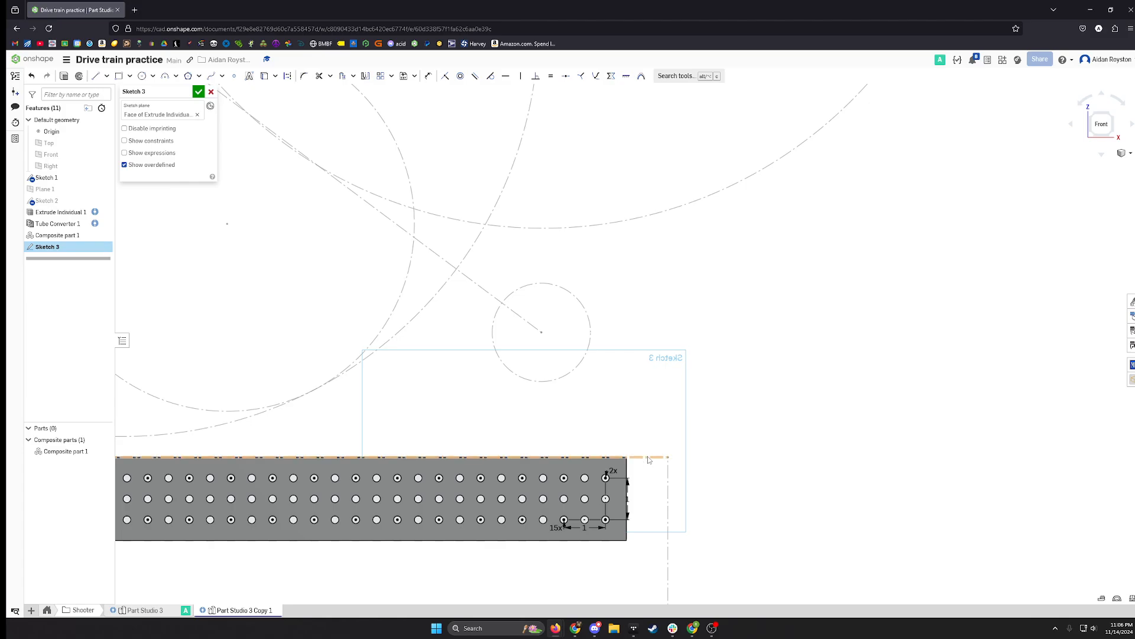
Sketch a construction rectangle about 0.9 in wide and 8.6 in high, rising from the tube's upper end corner.
left_click(119, 78)
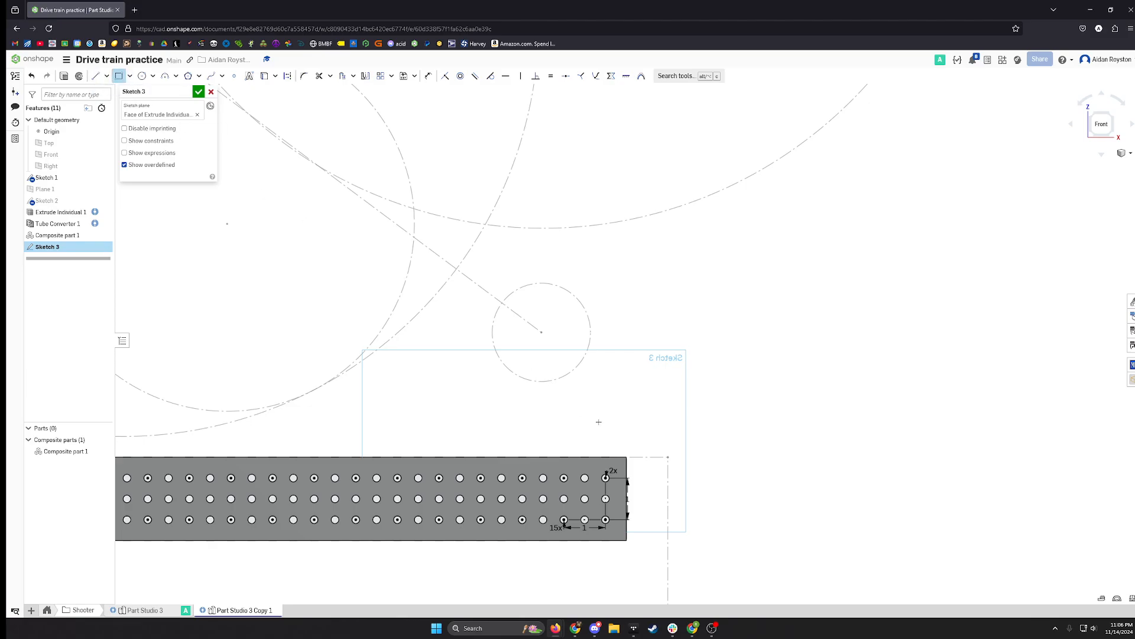
key("u")
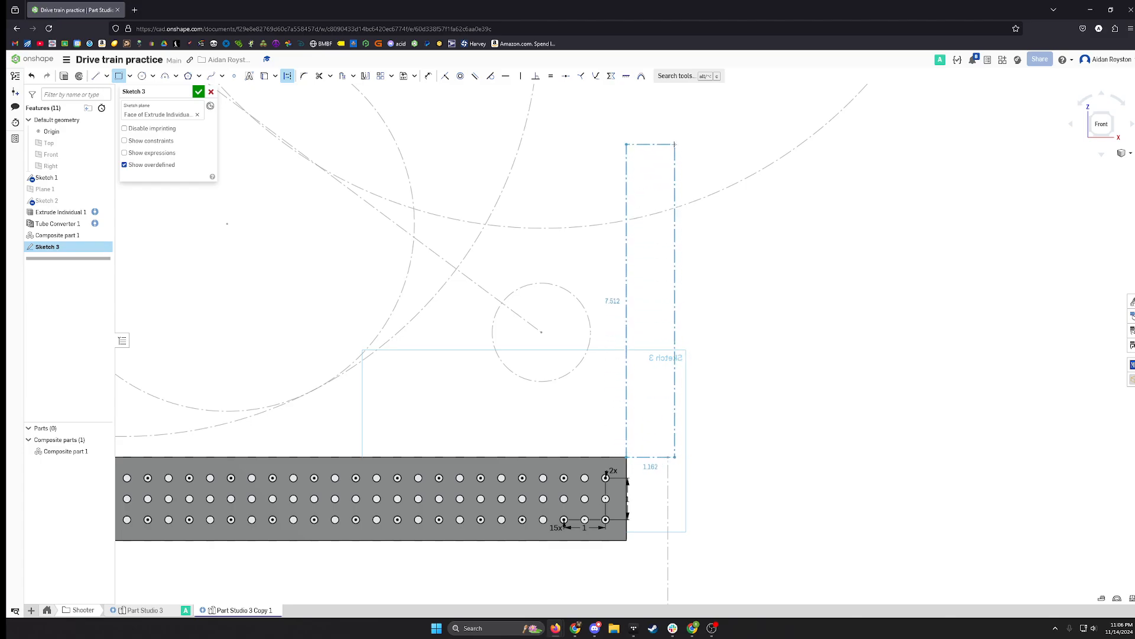
scroll(670, 156, "up", 2)
scroll(656, 180, "down", 3)
scroll(653, 180, "down", 1)
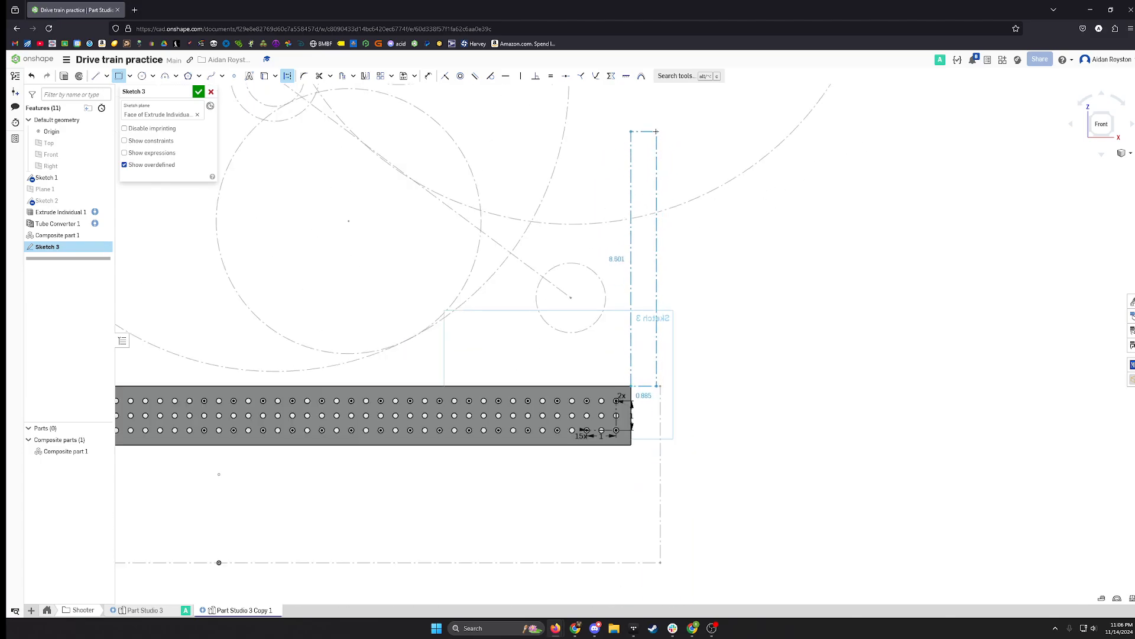
left_click(656, 131)
Dimension the construction rectangle's width to 1 in.
key("d")
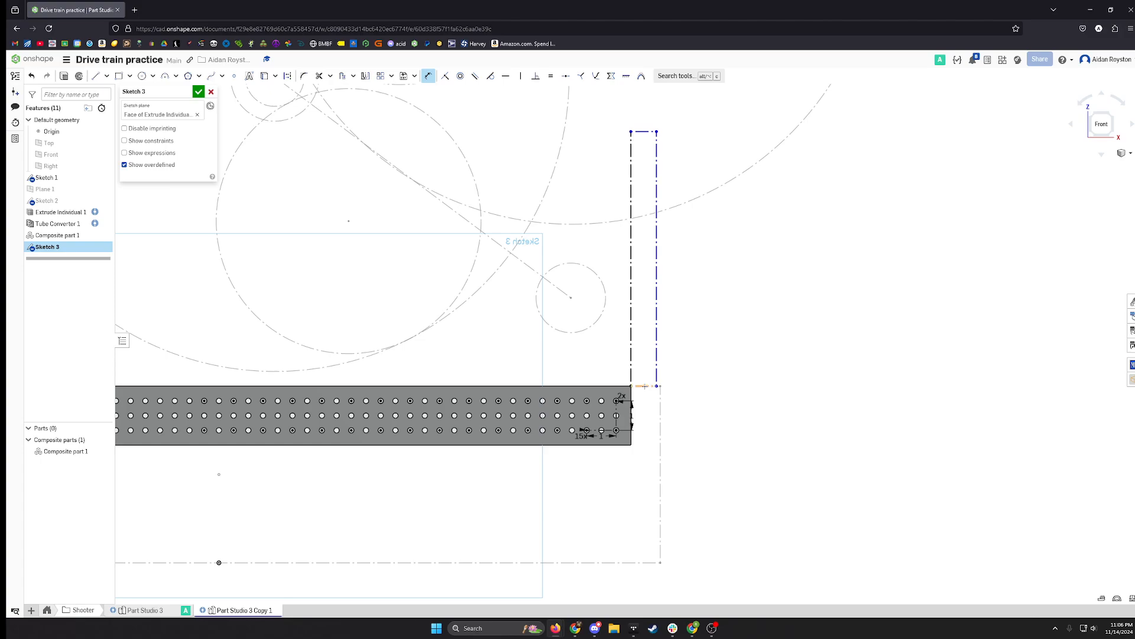
left_click(644, 386)
left_click(696, 406)
type("1")
key("Return")
Dimension the construction rectangle's height to 10 in.
middle_click_drag(686, 324, 673, 385)
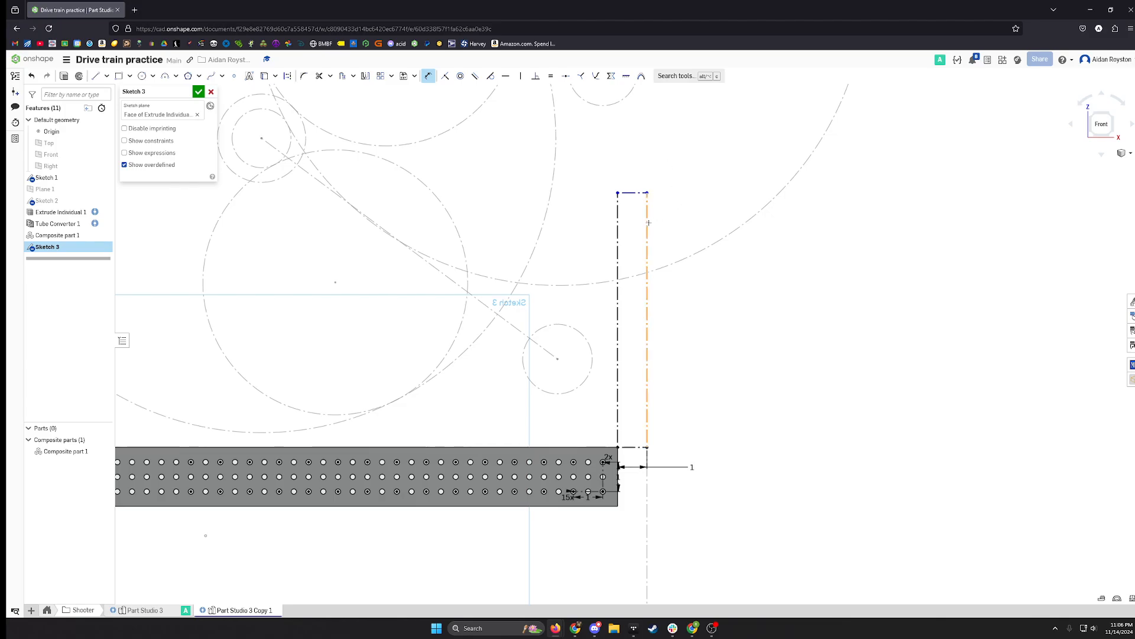
left_click(649, 223)
left_click(676, 304)
key("Return")
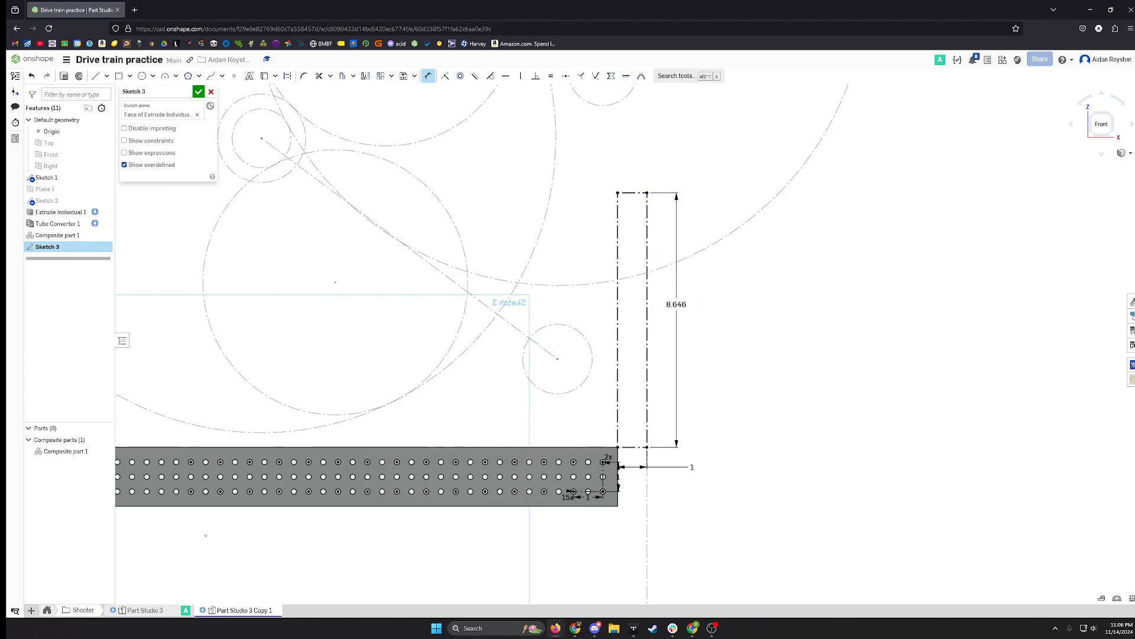
key("Escape")
scroll(631, 438, "up", 5)
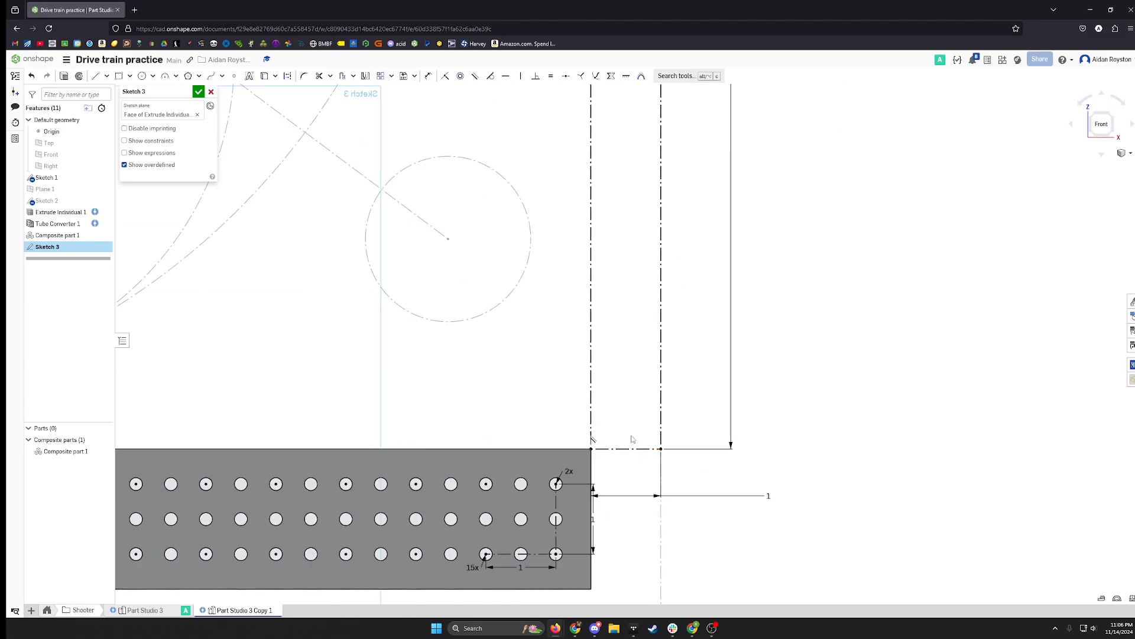
scroll(631, 438, "down", 6)
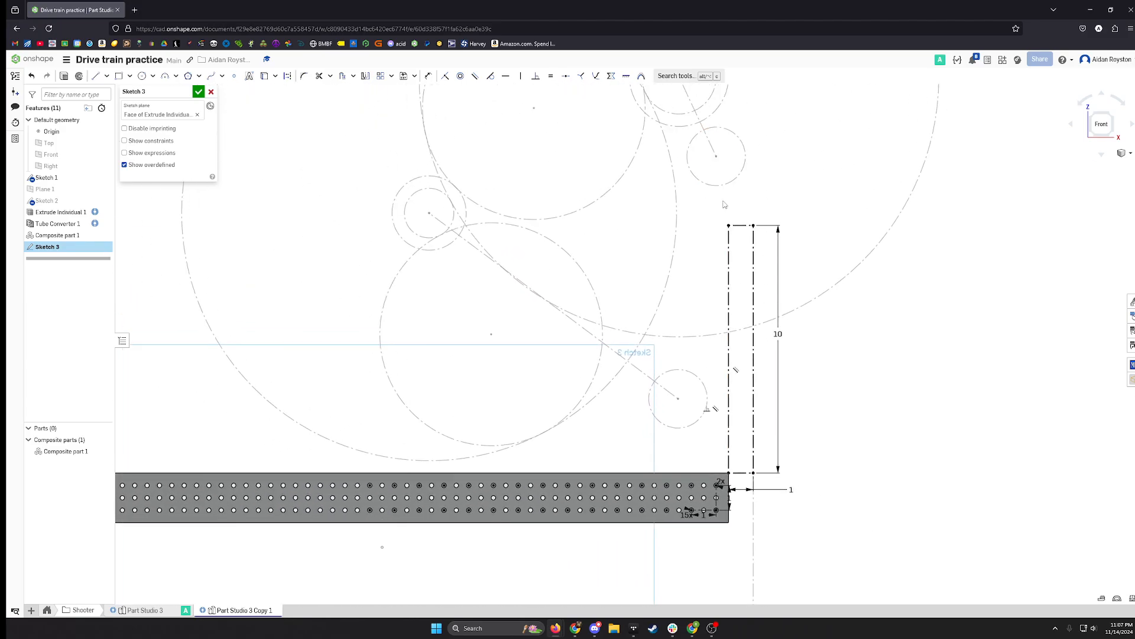
scroll(774, 383, "down", 3)
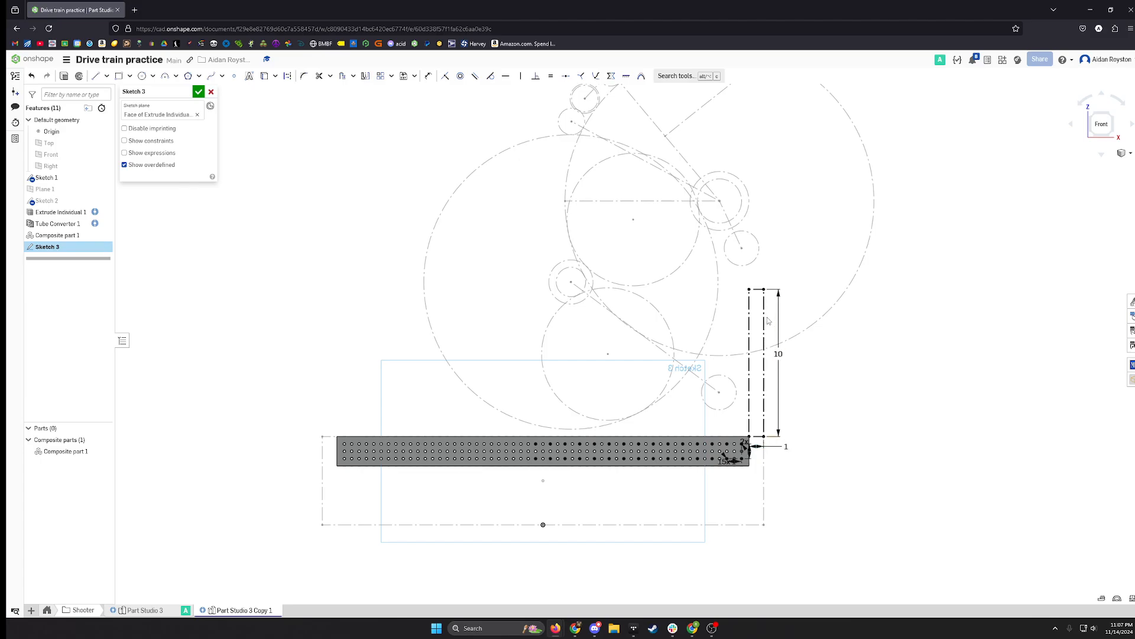
Sketch a circle about 0.26 in in diameter inside the construction rectangle, near its lower edge.
scroll(757, 440, "up", 9)
key("s")
left_click(810, 409)
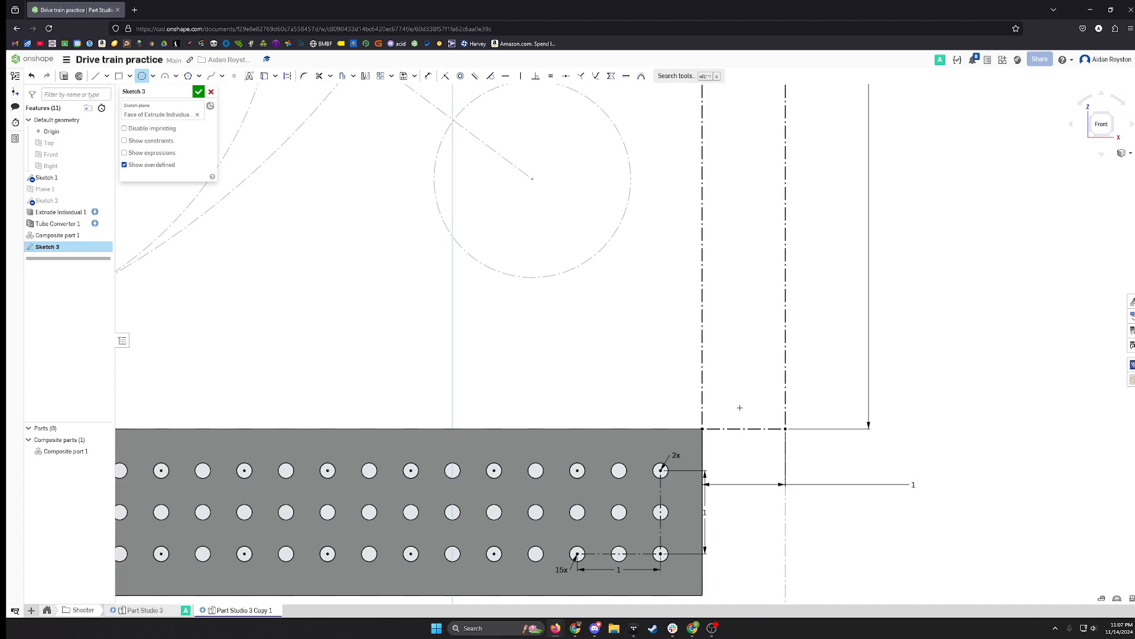
left_click(750, 411)
key("Escape")
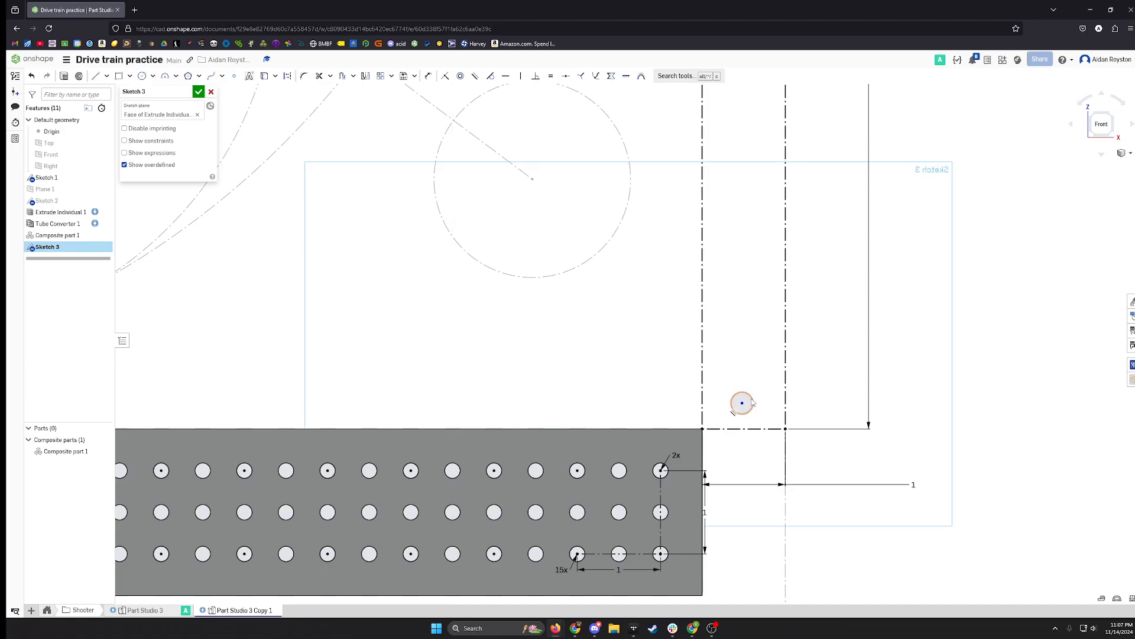
Set the new circle's diameter to 0.196 in.
key("d")
left_click(743, 393)
left_click(674, 384)
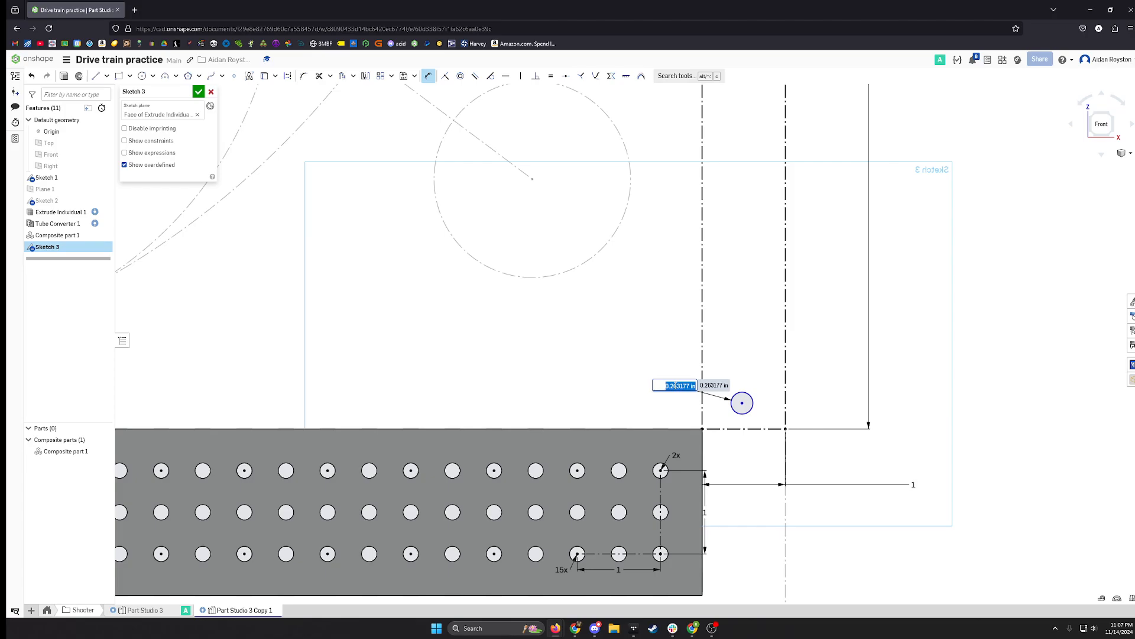
type("0.196")
key("Return")
key("Escape")
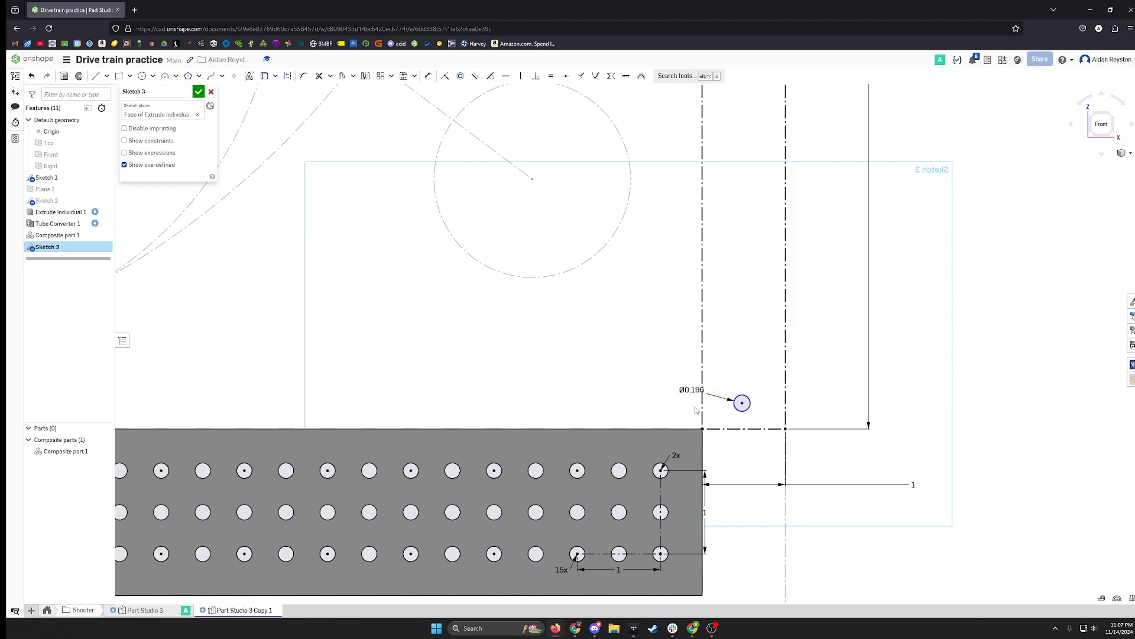
Place a sketch point at the midpoint of the construction rectangle's lower edge.
scroll(763, 417, "down", 3)
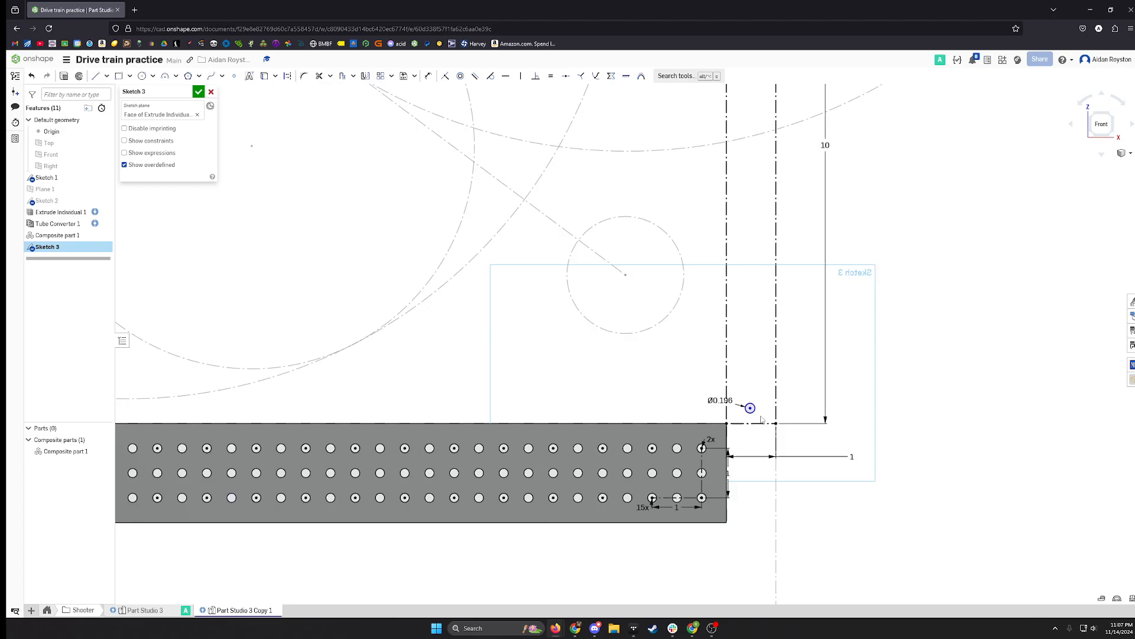
scroll(761, 417, "up", 5)
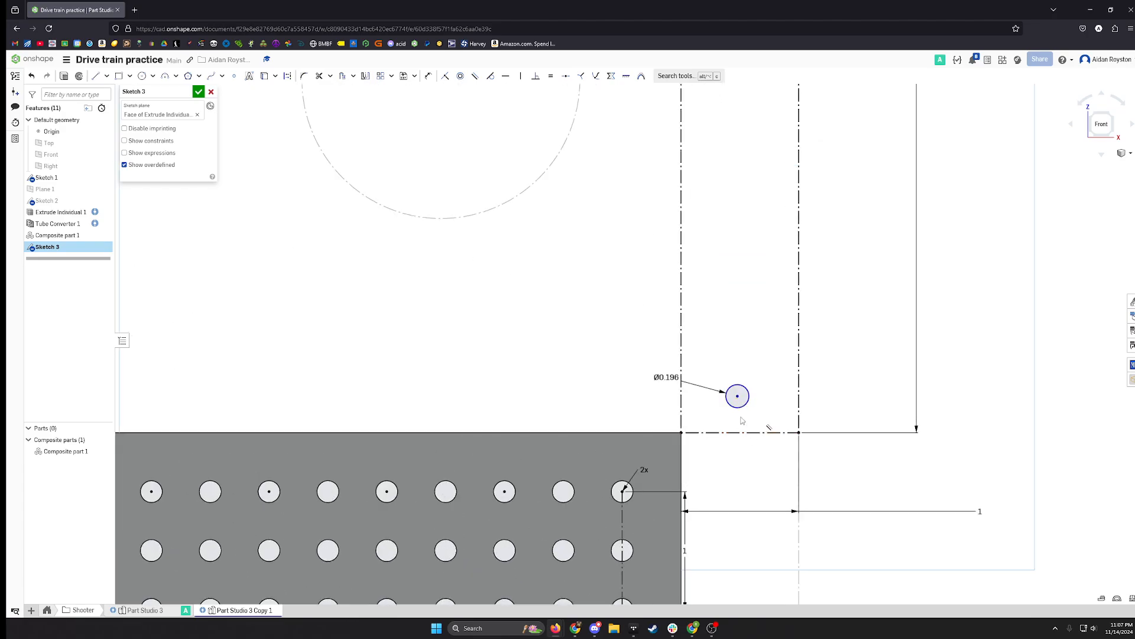
left_click(738, 396)
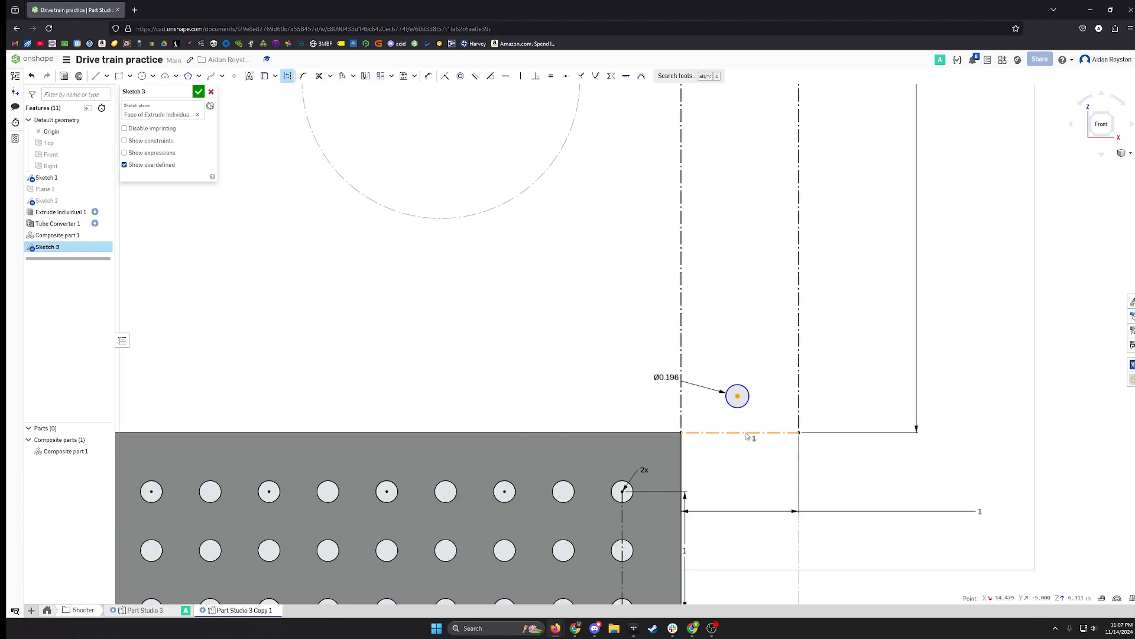
left_click(578, 322)
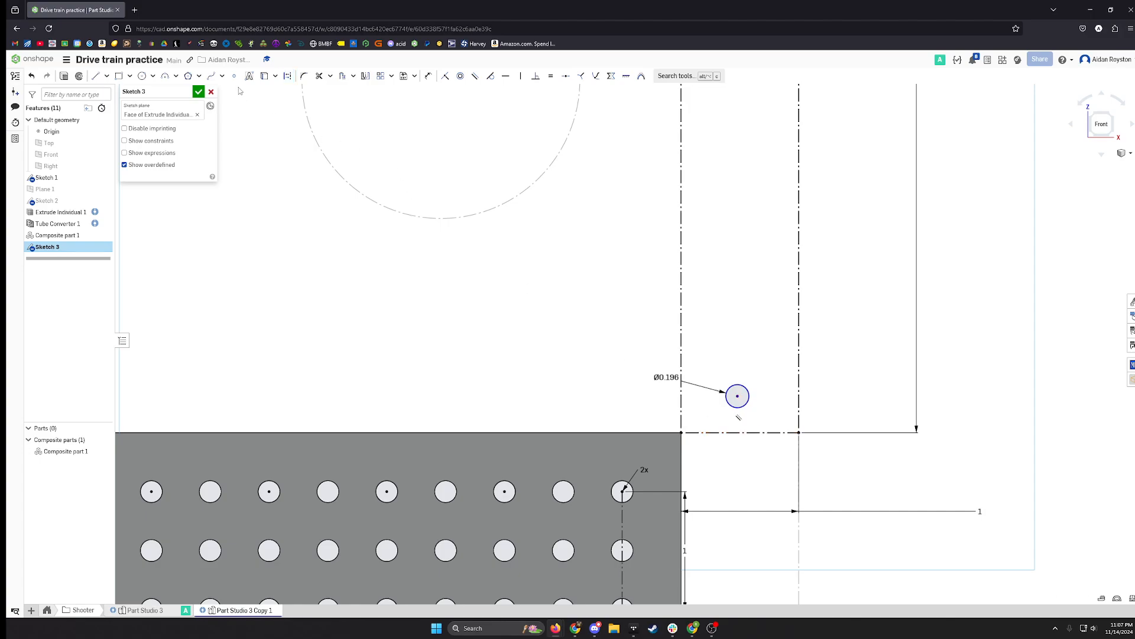
left_click(234, 75)
key("Escape")
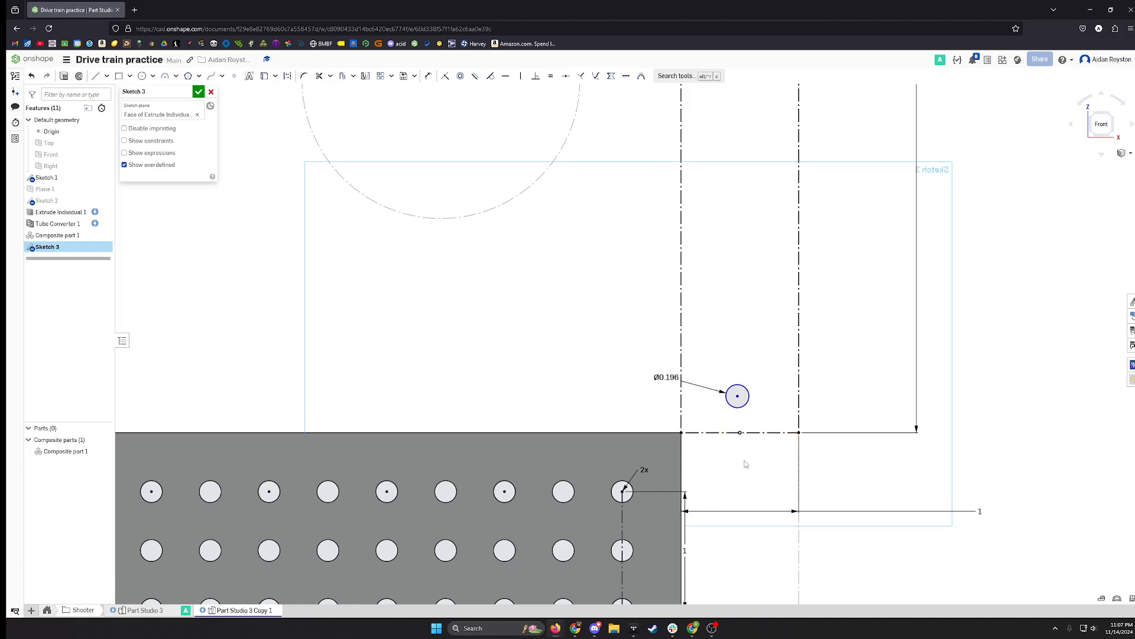
Constrain the 0.196 in circle's centre vertically in line with the midpoint of the rectangle's lower edge.
left_click(738, 396)
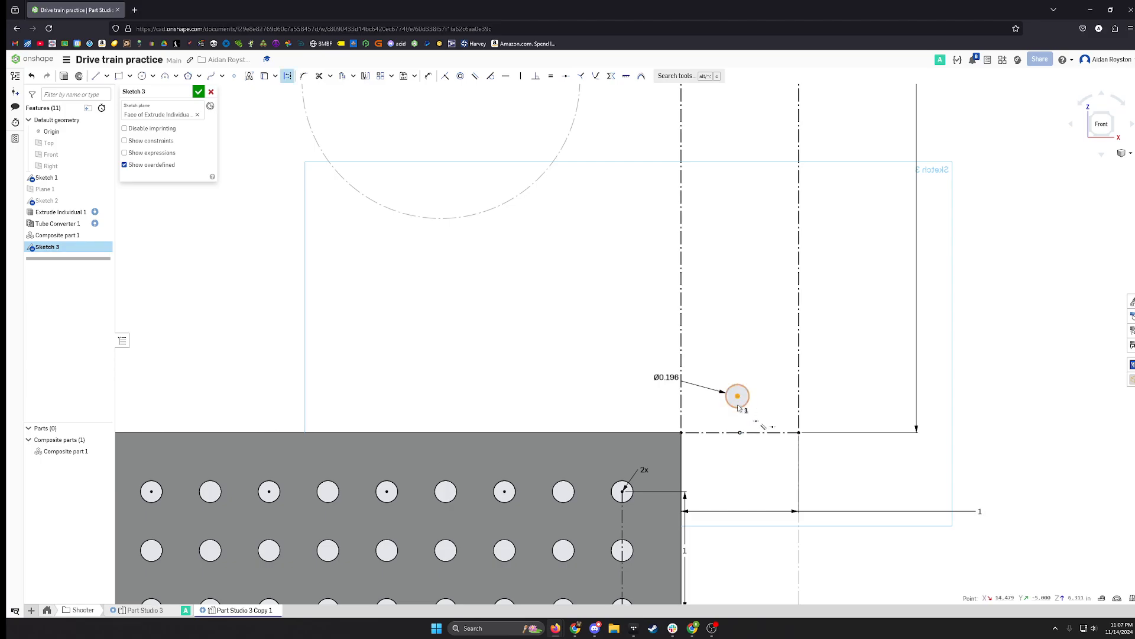
left_click(740, 433)
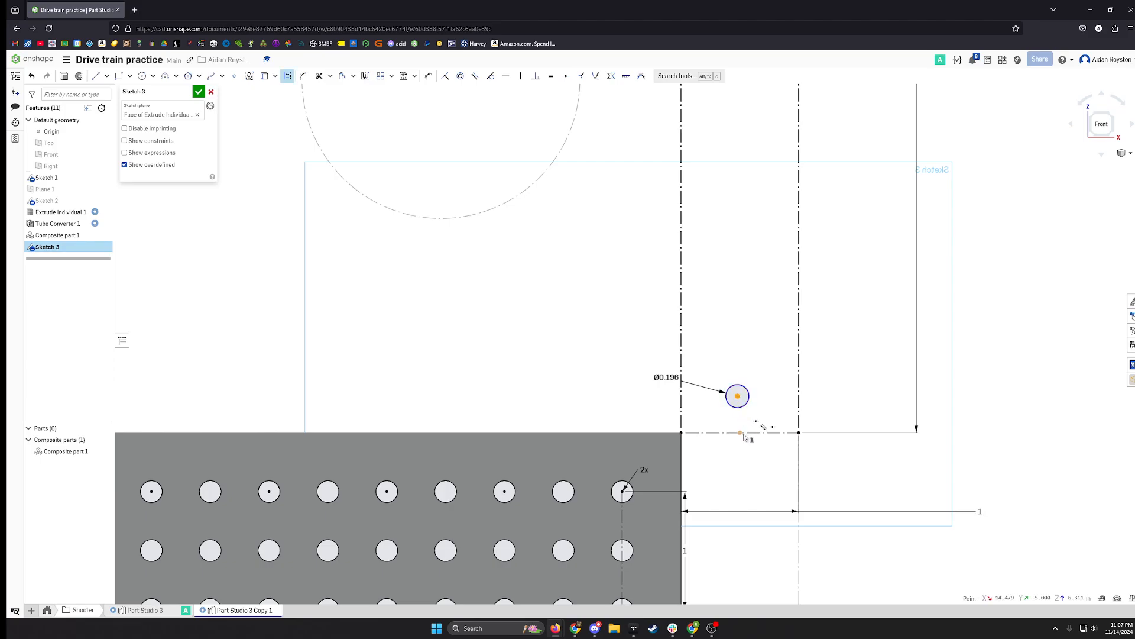
left_click(520, 76)
left_click_drag(740, 395, 713, 405)
left_click_drag(744, 484, 760, 507)
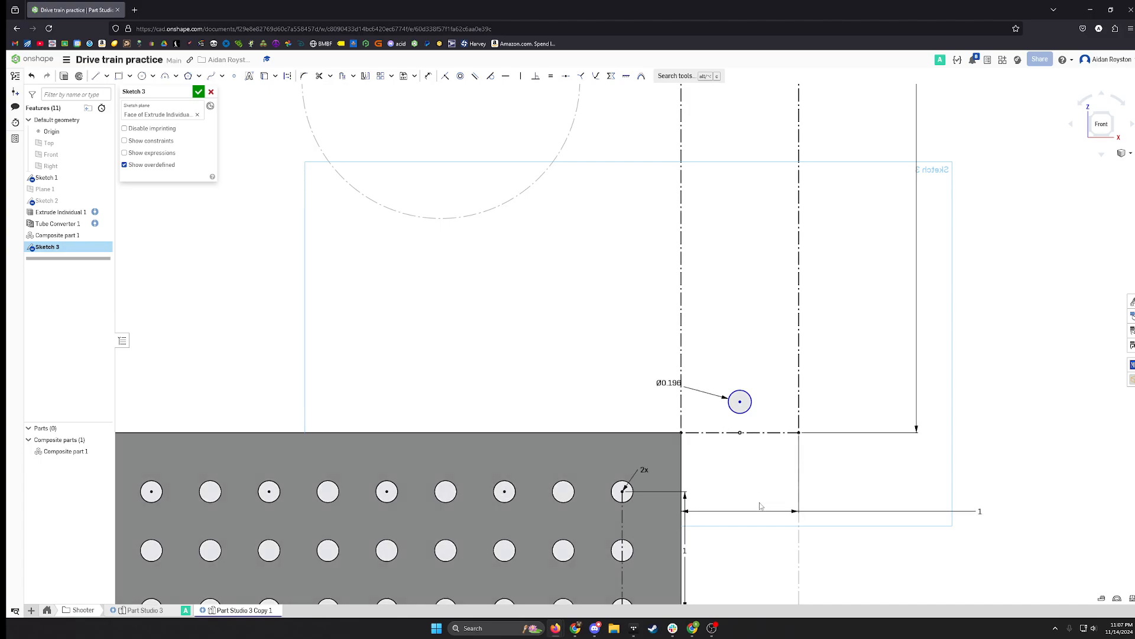
Dimension the circle's centre 0.5 in above the construction rectangle's lower edge.
scroll(811, 489, "up", 3)
key("u")
key("q")
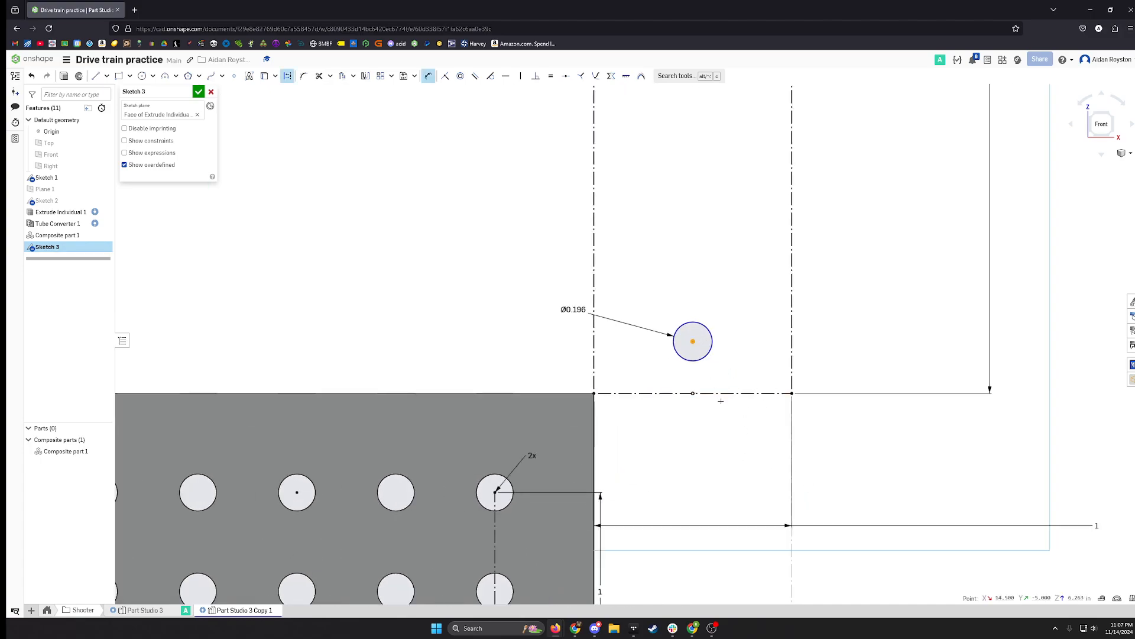
left_click(712, 394)
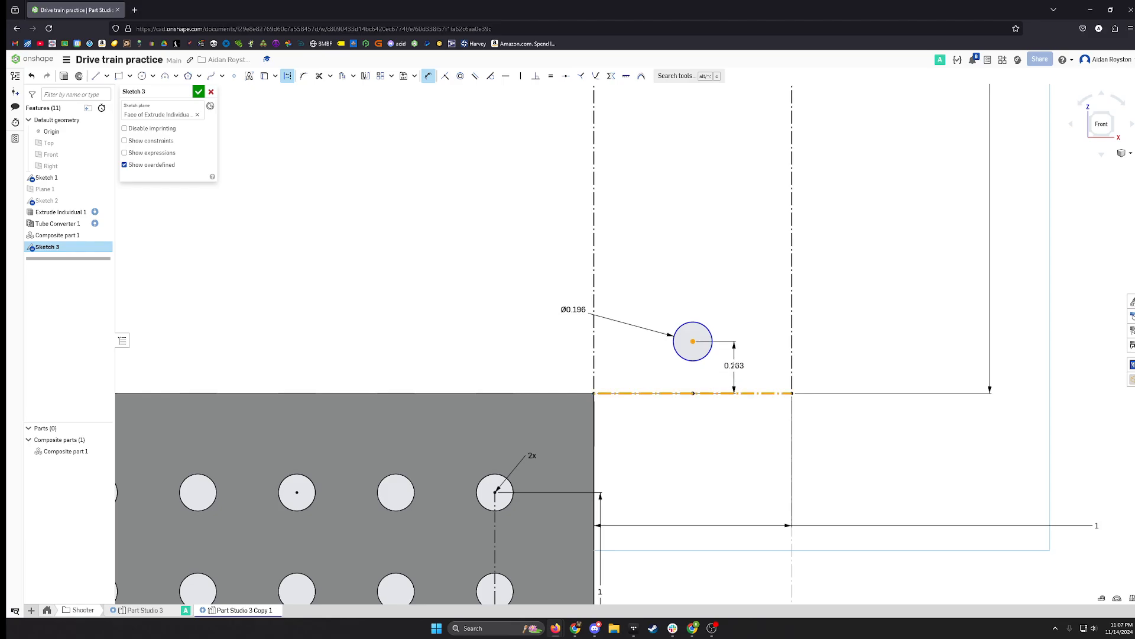
left_click(738, 367)
key("Return")
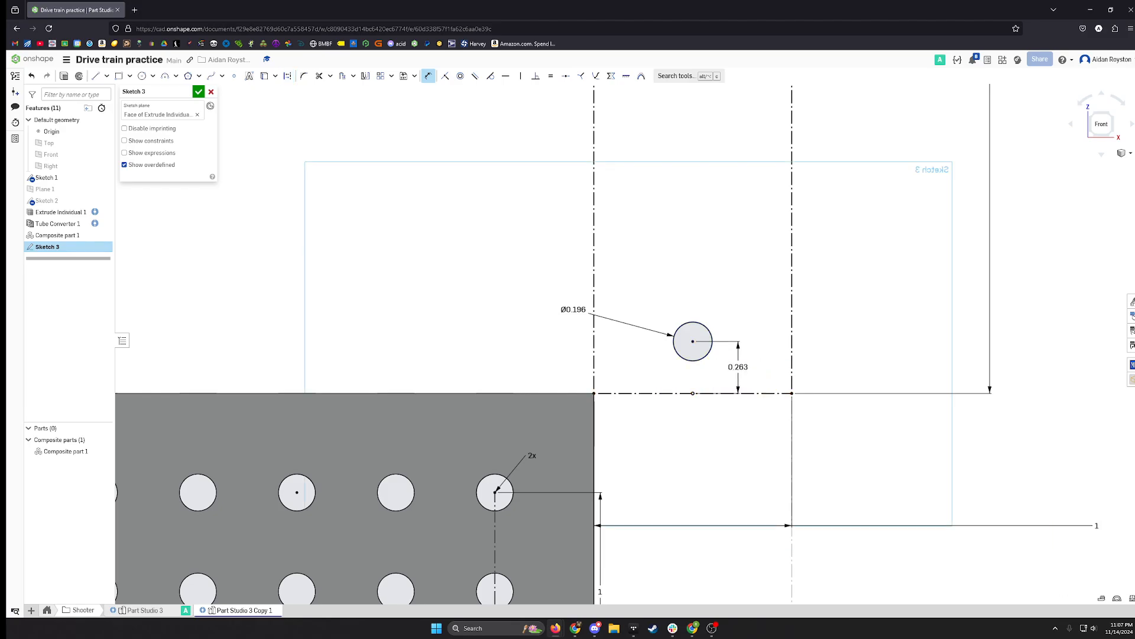
Set the distance from the circle's centre to the rectangle's lower edge to 0.25 in.
scroll(757, 348, "down", 3)
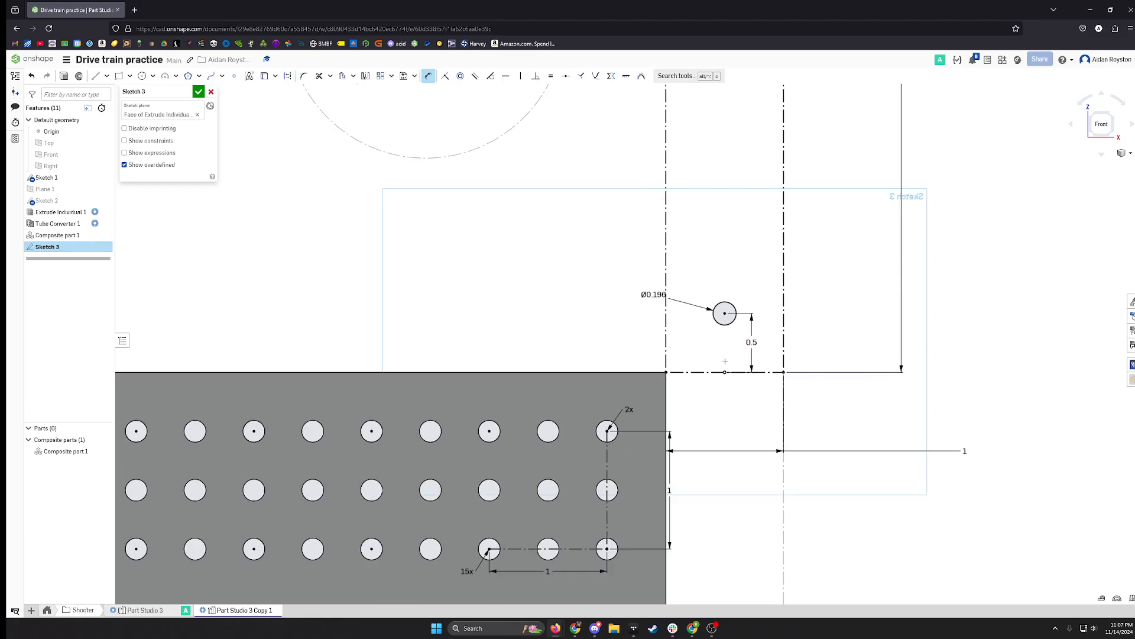
double_click(753, 343)
type("0.25")
key("Return")
Begin a linear sketch pattern of the 0.196 in circle with one instance in the horizontal direction.
scroll(749, 355, "down", 4)
mouse_move(750, 385)
middle_mouse_down()
mouse_move(751, 442)
mouse_move(703, 314)
mouse_move(648, 480)
middle_mouse_up()
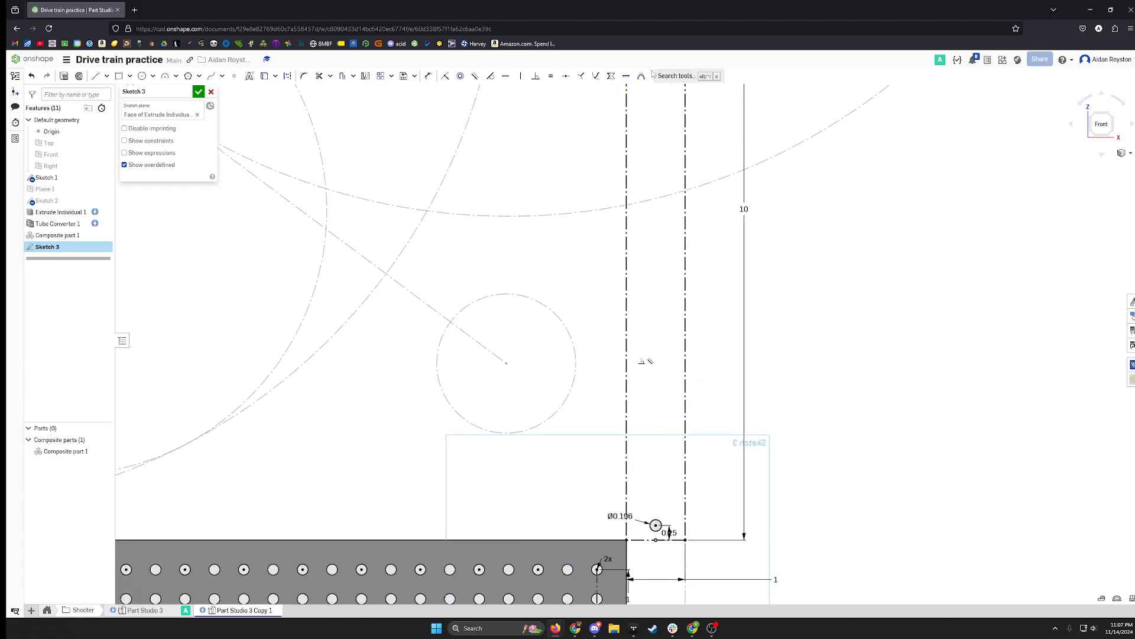
middle_click_drag(691, 408, 683, 250)
scroll(677, 338, "up", 3)
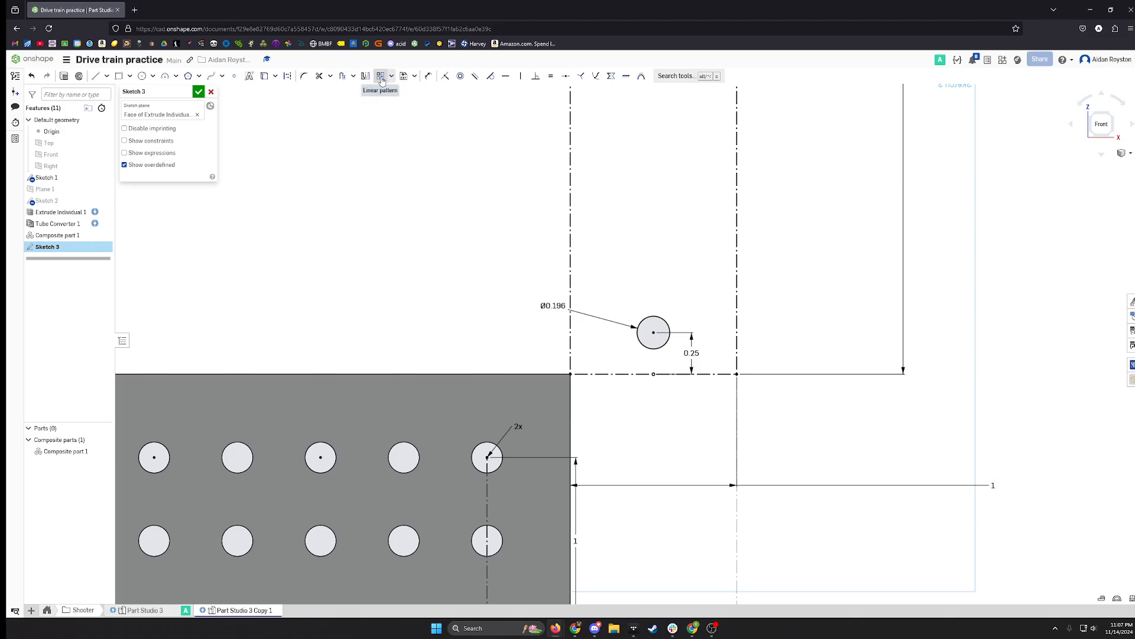
left_click(655, 331)
scroll(656, 331, "down", 3)
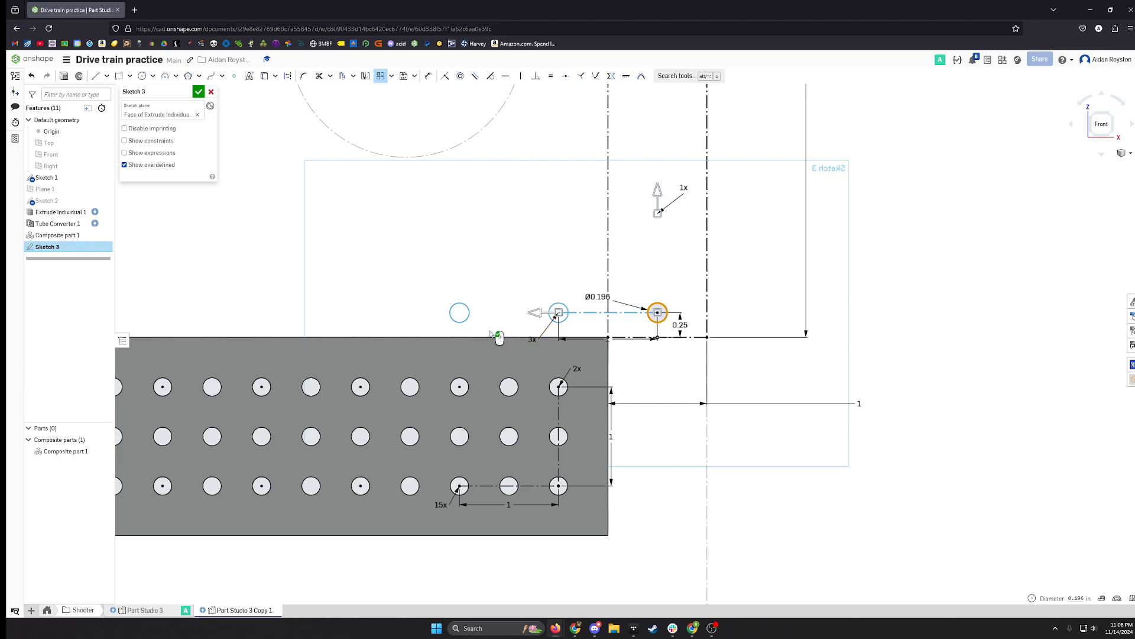
left_click(530, 341)
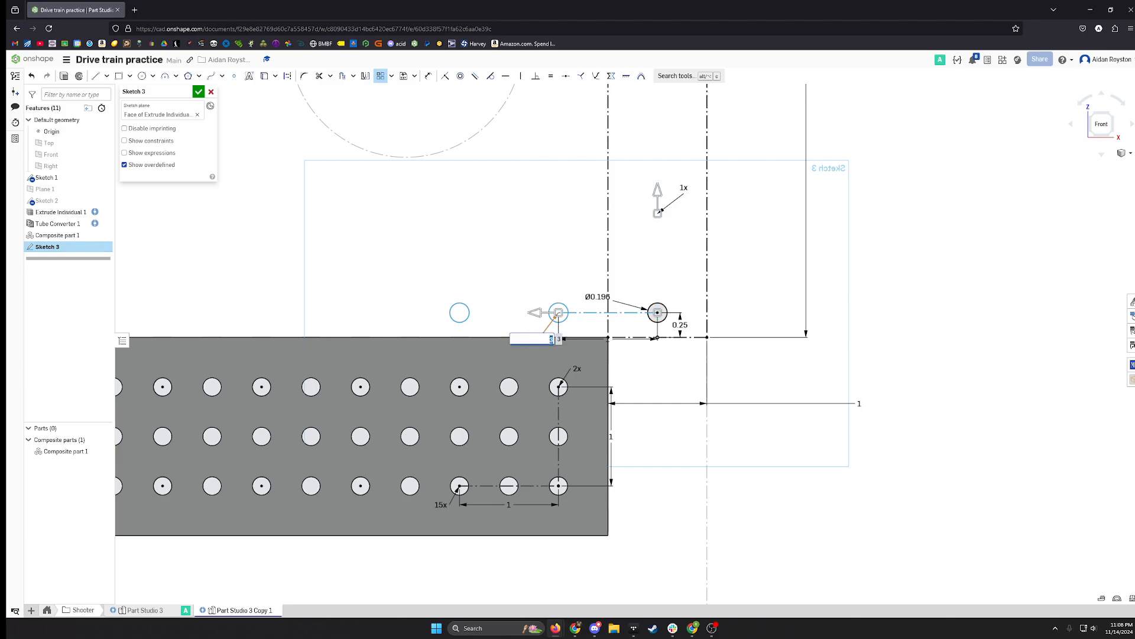
type("1")
key("Return")
Set the circle pattern's vertical direction to 20 instances spaced 0.5 in apart and complete the pattern.
left_click(684, 187)
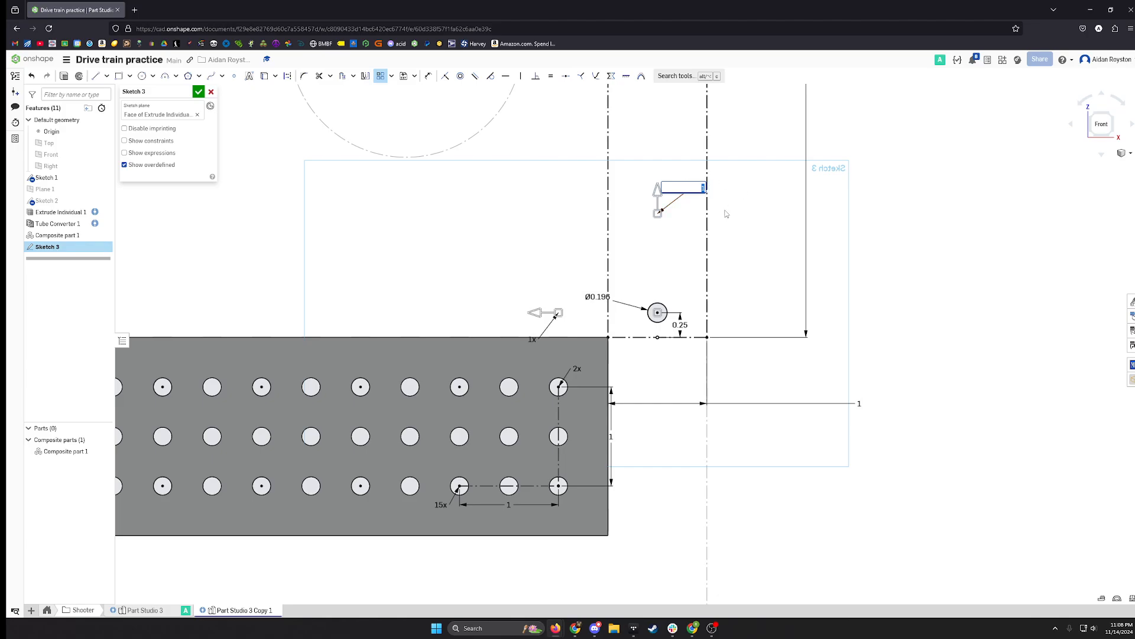
mouse_move(726, 213)
middle_mouse_down()
mouse_move(692, 307)
mouse_move(713, 270)
middle_mouse_up()
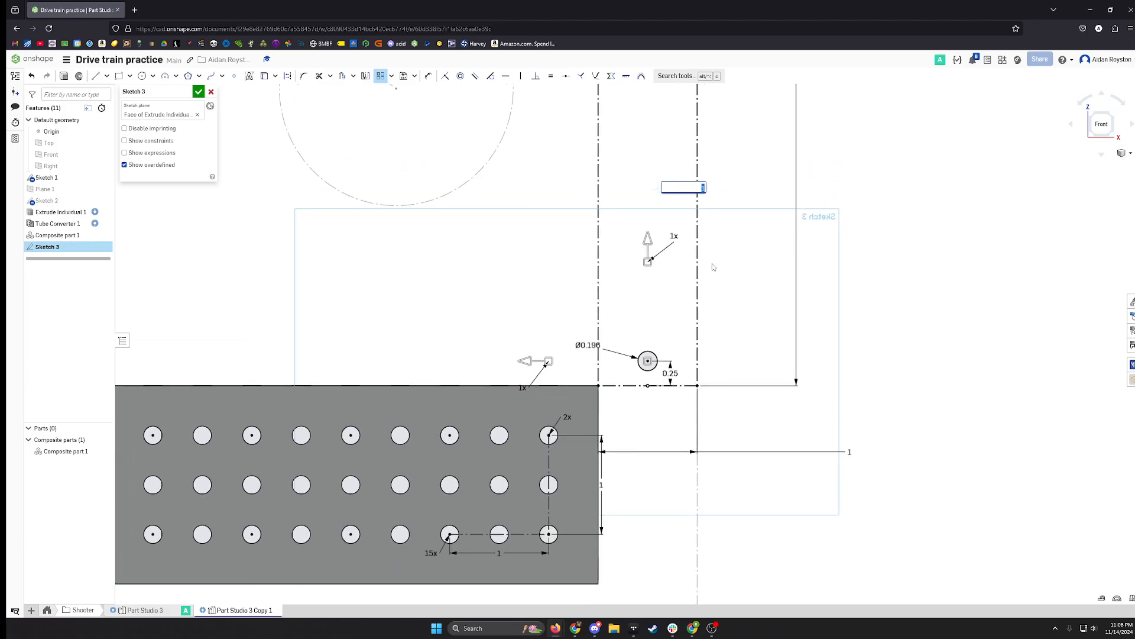
type("20")
key("Return")
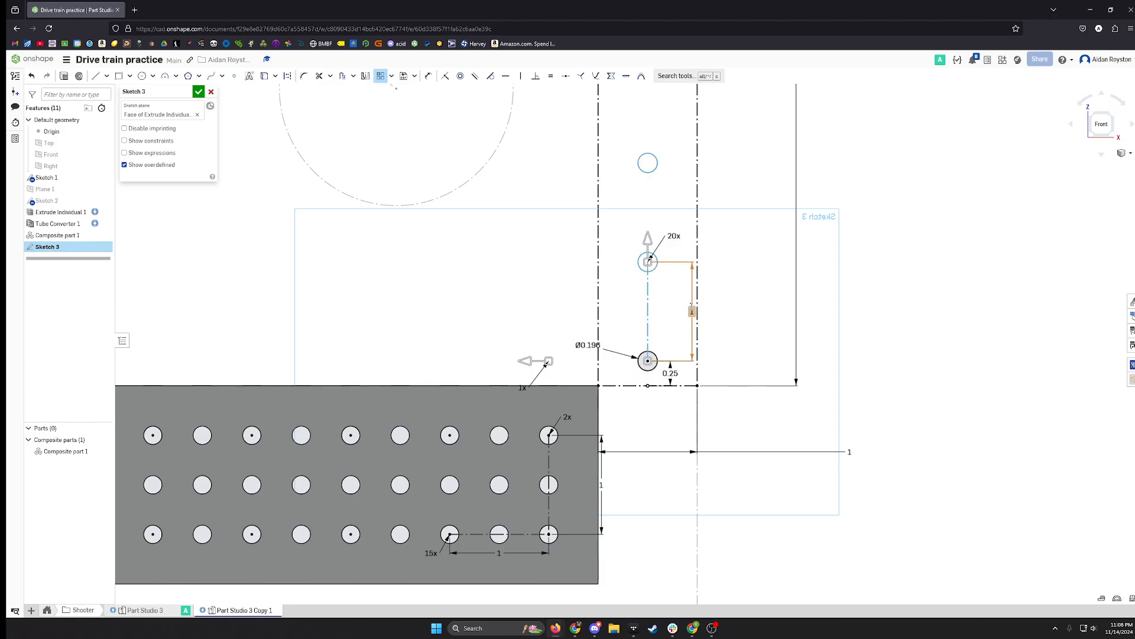
double_click(691, 310)
type("0.5")
key("Return")
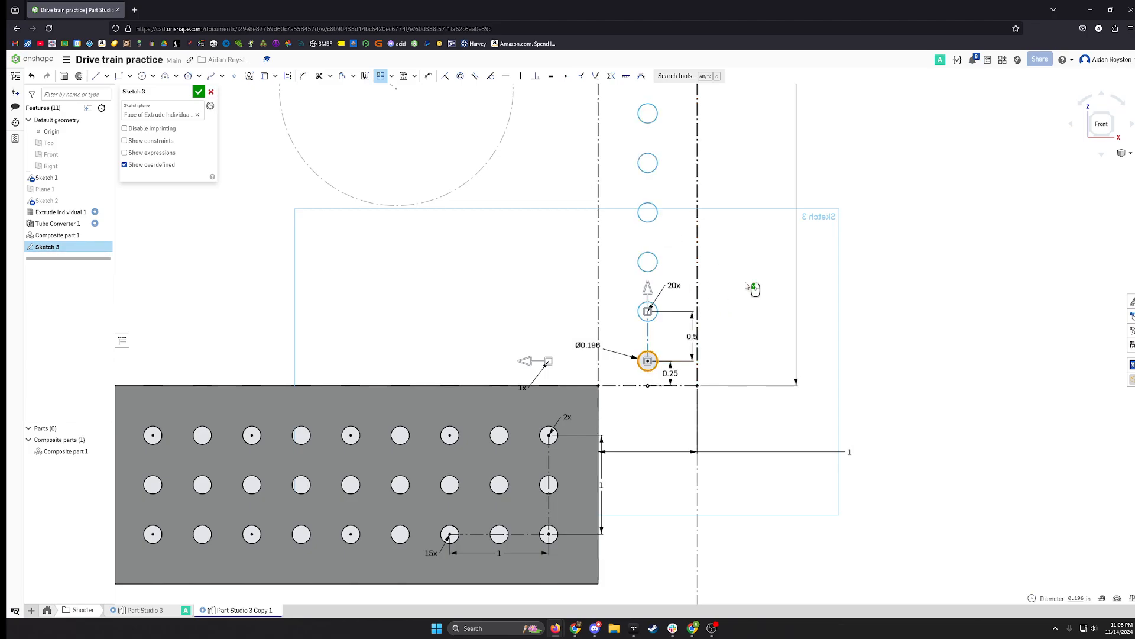
scroll(750, 287, "down", 5)
scroll(727, 307, "up", 3)
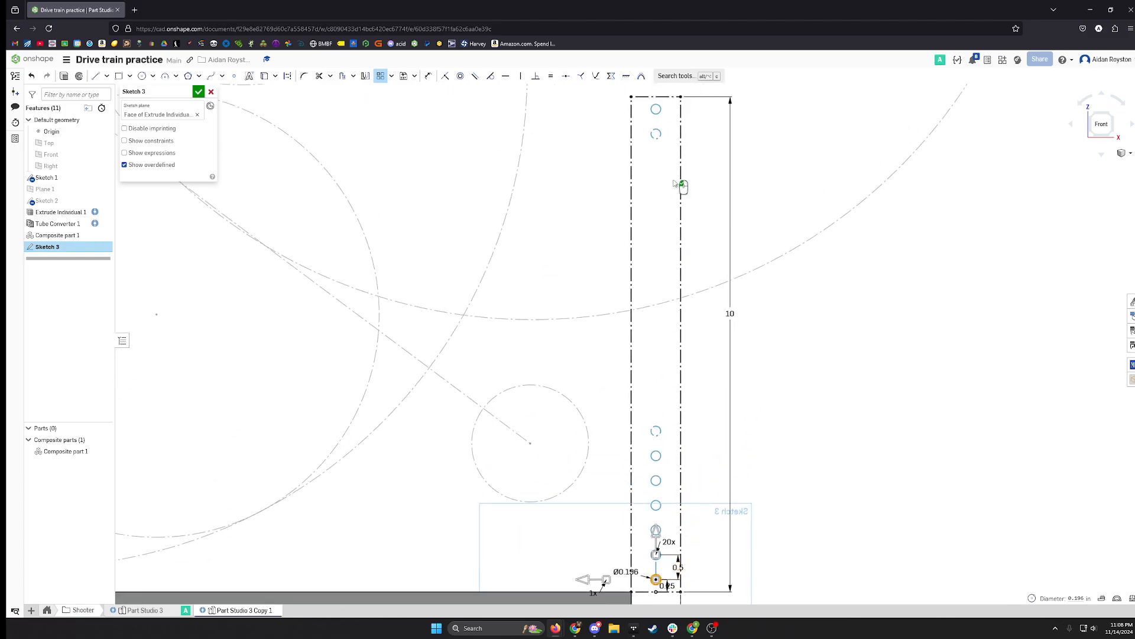
left_click(702, 157)
left_click(723, 356)
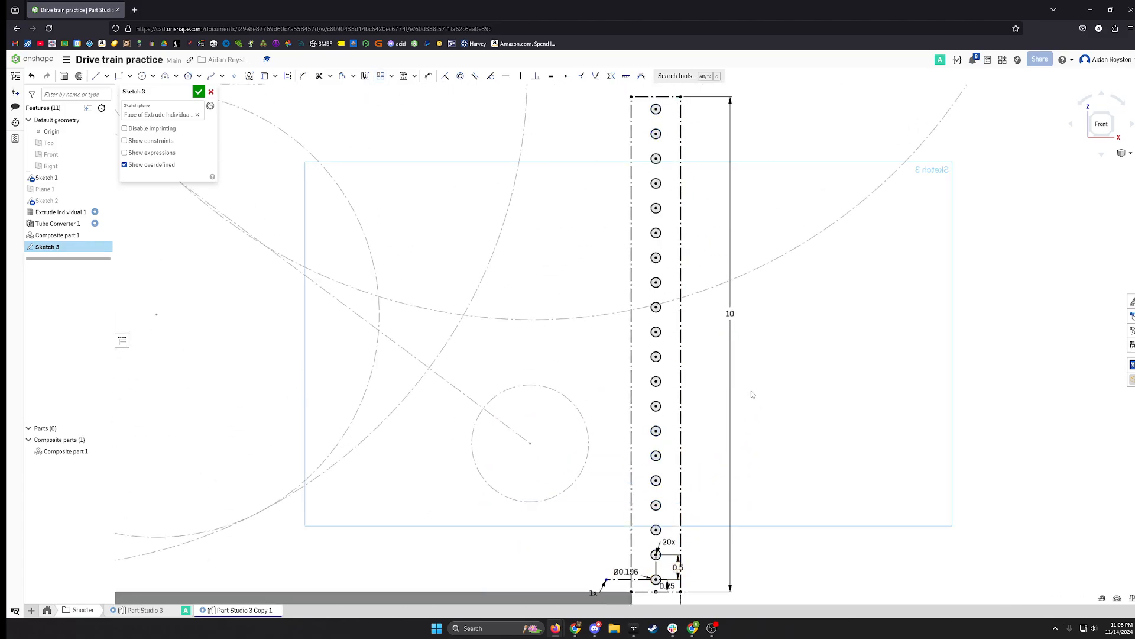
Sketch a circle about 1.35 in in diameter inside the small concentric layout circles at the centre of the lower large circle.
scroll(828, 450, "down", 3)
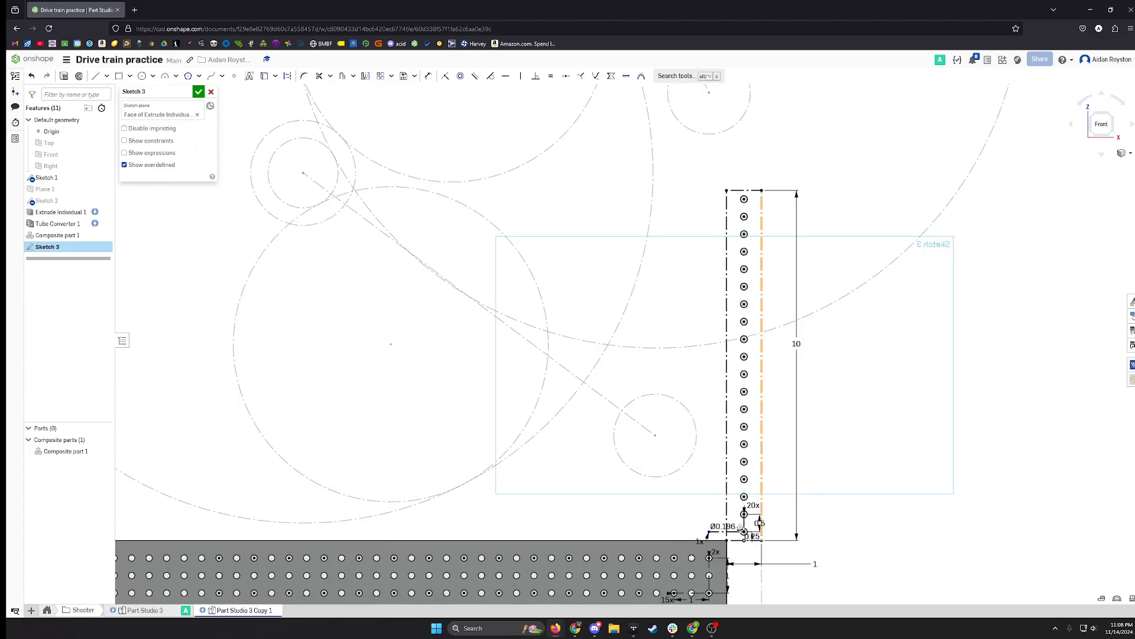
middle_click_drag(690, 413, 809, 404)
scroll(809, 404, "up", 2)
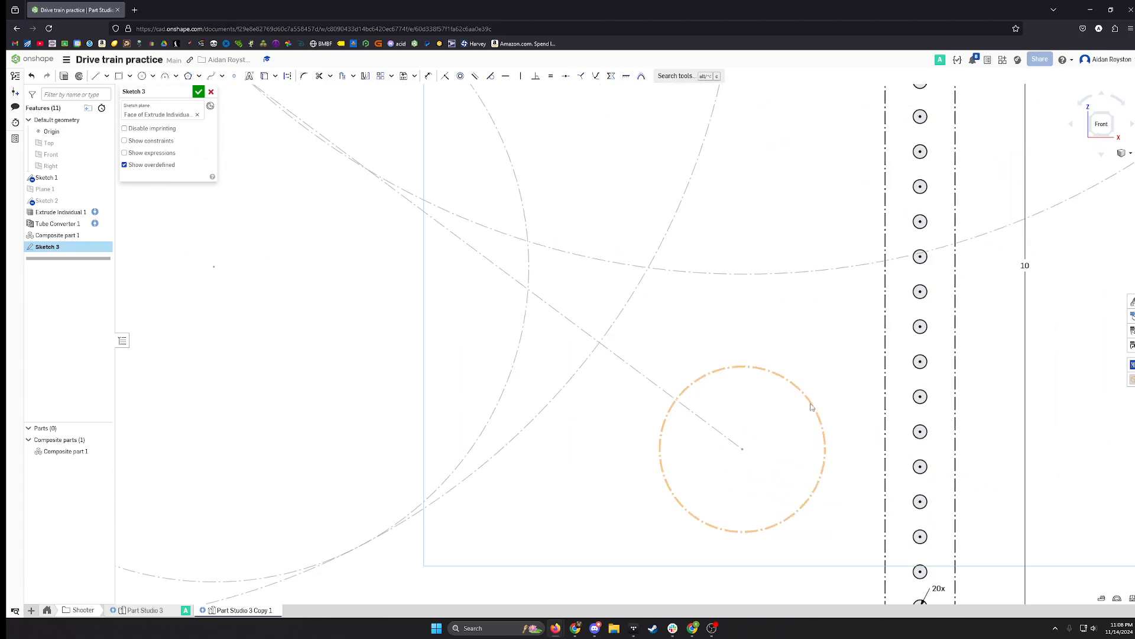
scroll(809, 404, "down", 3)
scroll(809, 407, "down", 5)
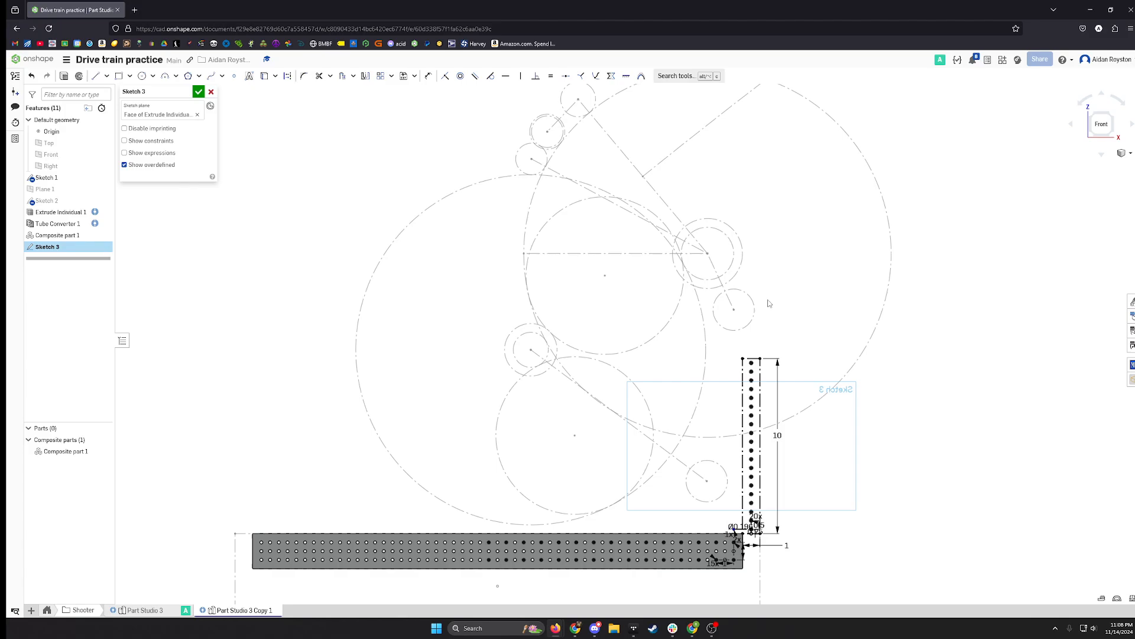
key("c")
scroll(533, 349, "up", 3)
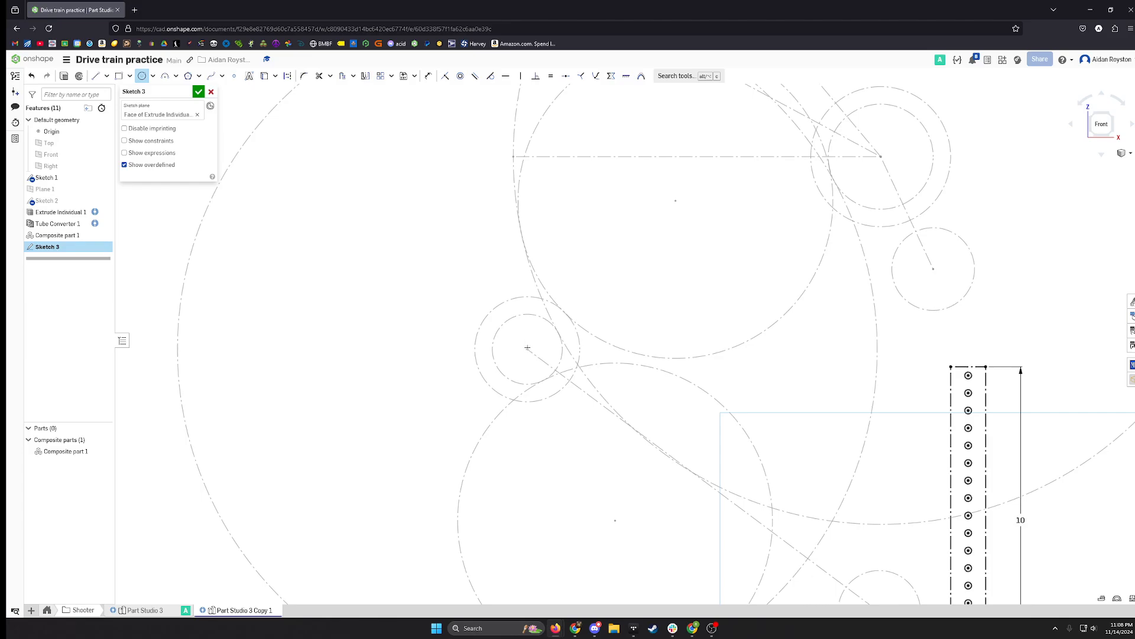
scroll(528, 347, "down", 3)
left_click(526, 353)
left_click(525, 342)
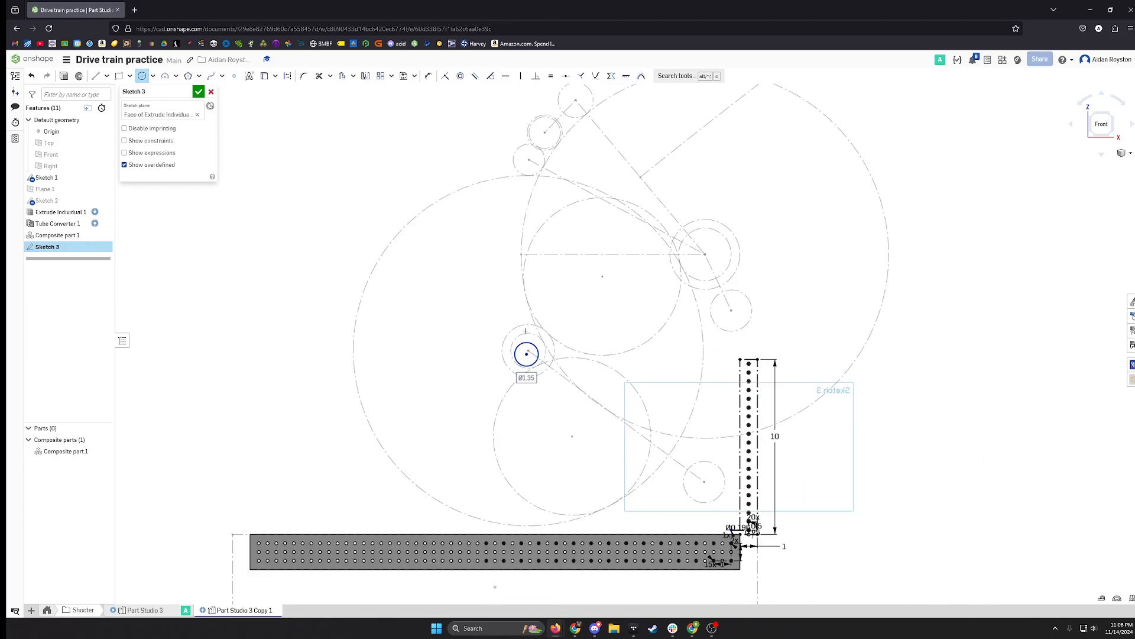
Sketch a circle inside each of the three small upper layout circles and one at the centre of the upper large layout circle.
middle_click_drag(539, 153, 493, 242)
left_click(479, 255)
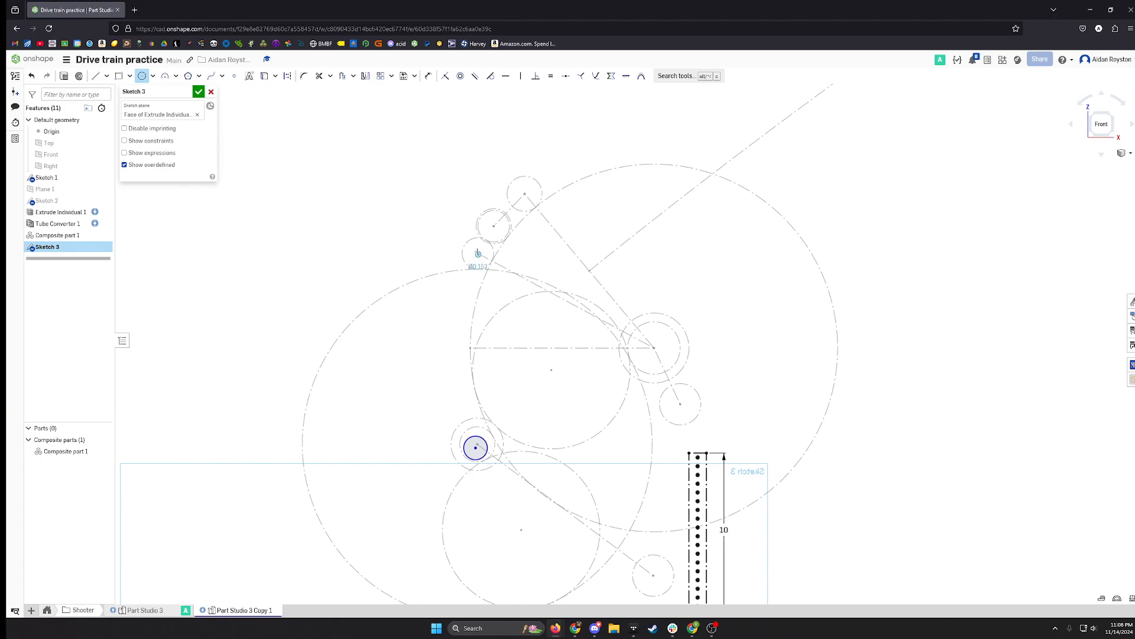
left_click(484, 245)
left_click(495, 230)
left_click(503, 219)
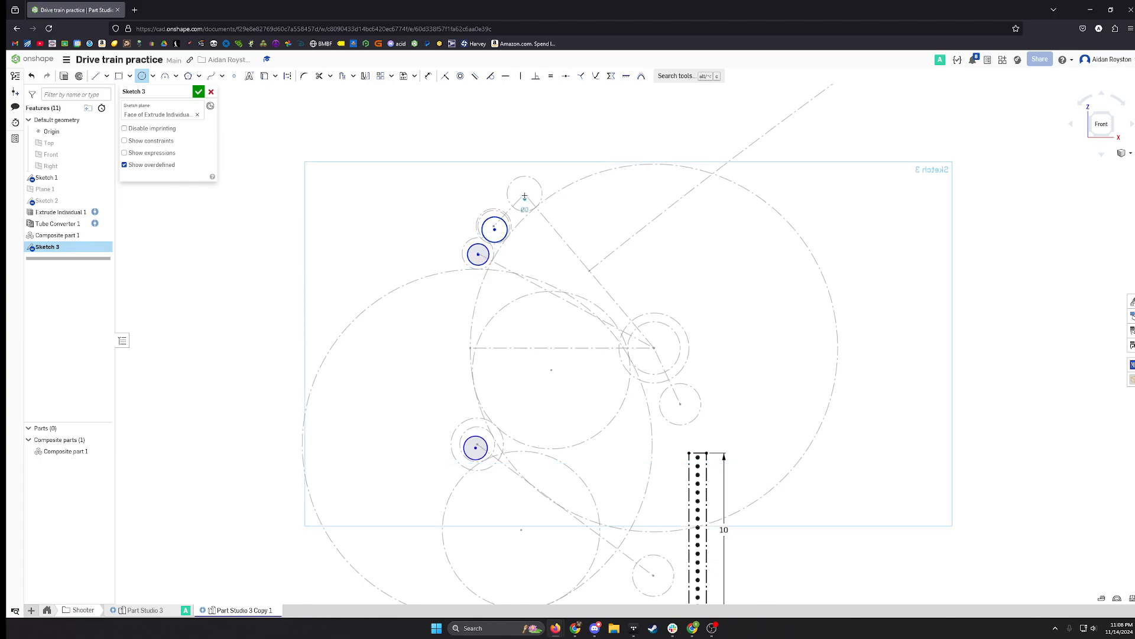
left_click(525, 199)
left_click(534, 190)
left_click(654, 346)
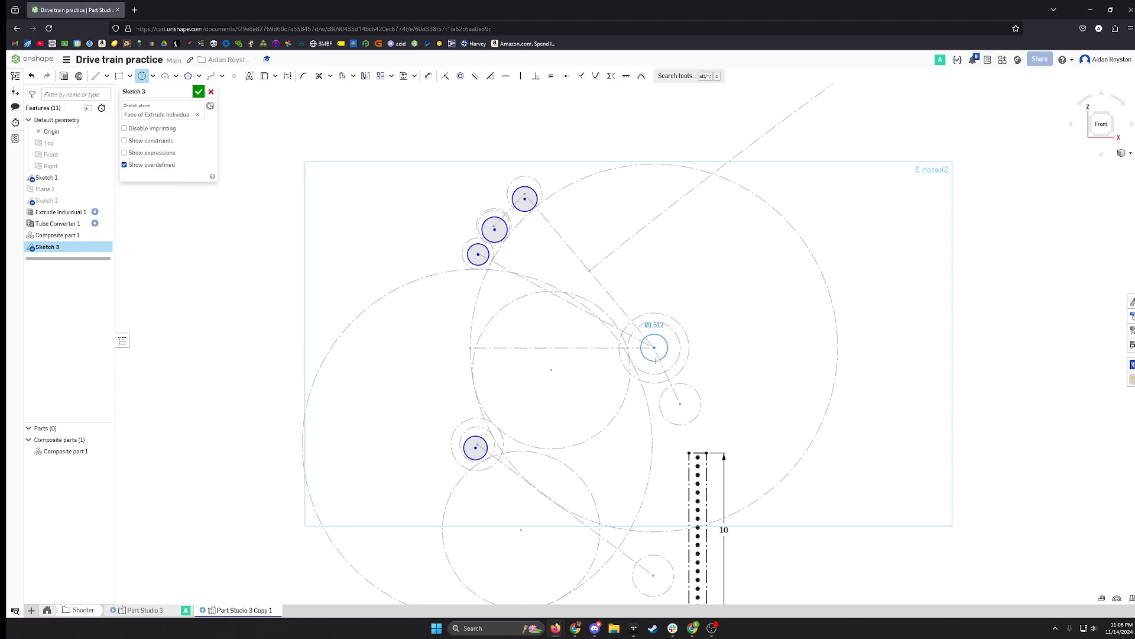
left_click(662, 336)
Make the lower new circle's centre coincident with the centre of its surrounding layout circles.
scroll(436, 430, "up", 5)
left_click(435, 427)
left_click(440, 418)
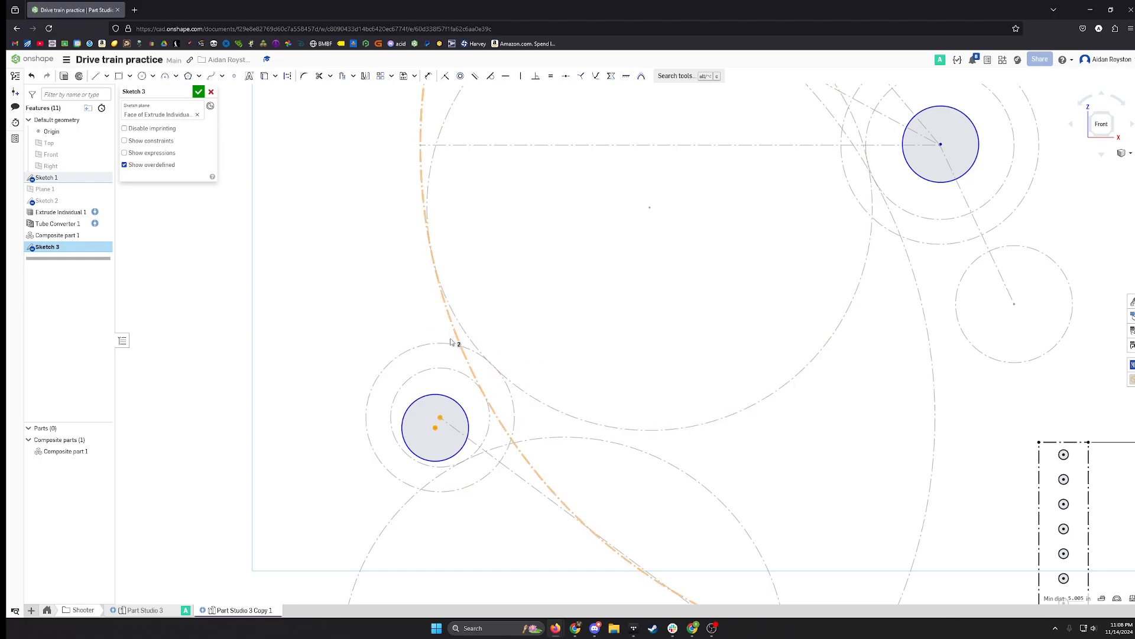
left_click(446, 77)
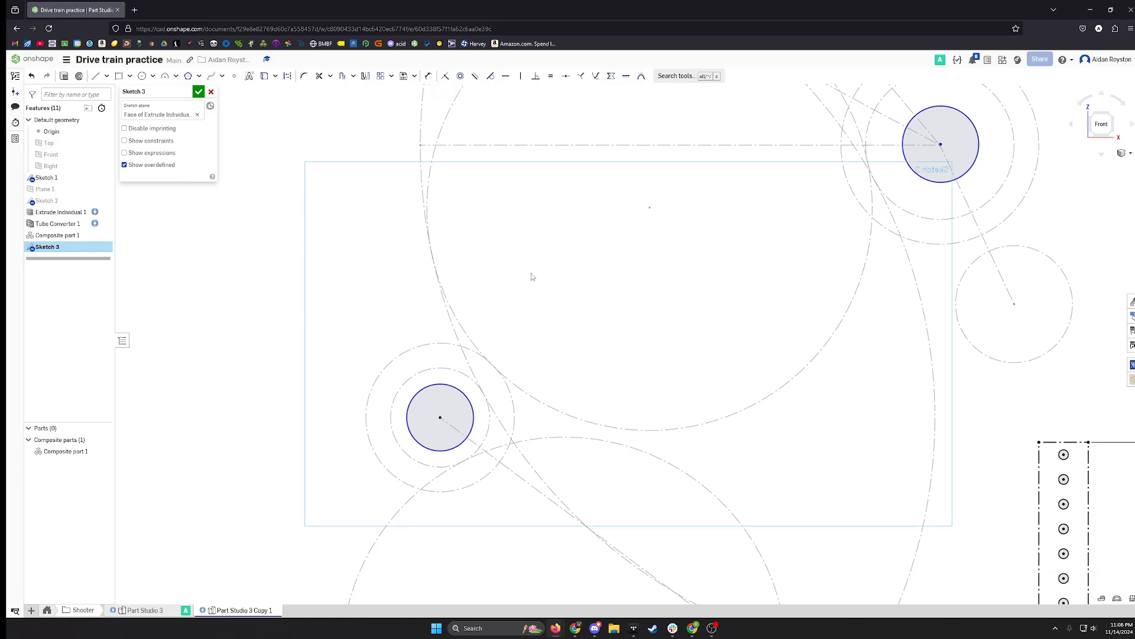
Make the centres of the three small upper circles coincident with the centres of their surrounding layout circles.
middle_click_drag(585, 182, 548, 444)
middle_click_drag(458, 188, 424, 361)
left_click(374, 316)
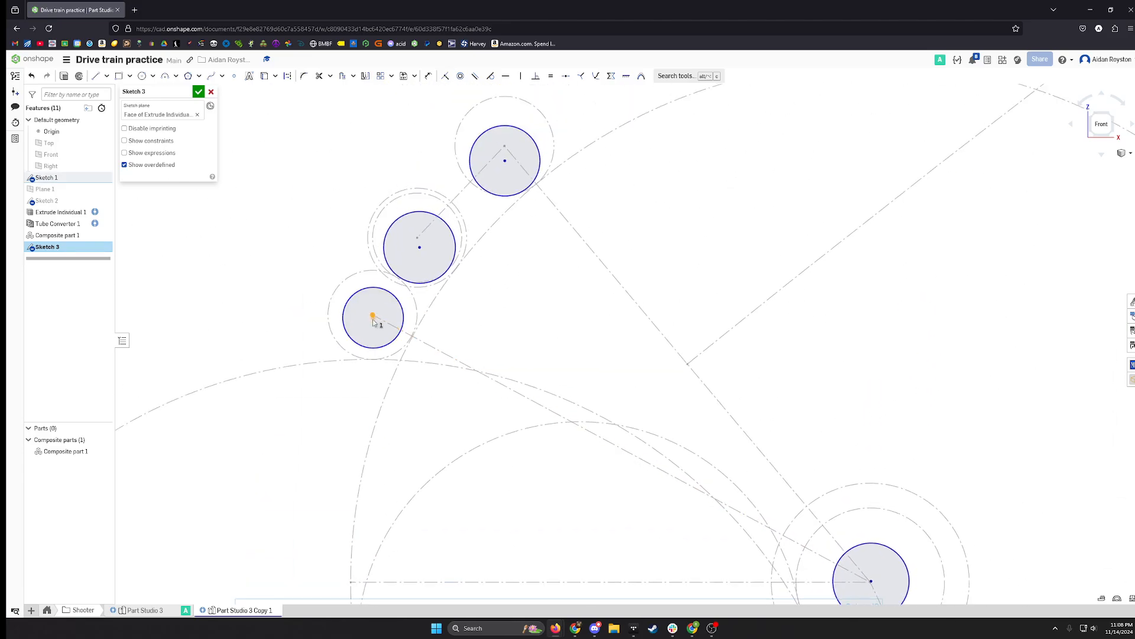
key("i")
middle_click_drag(415, 240, 420, 269)
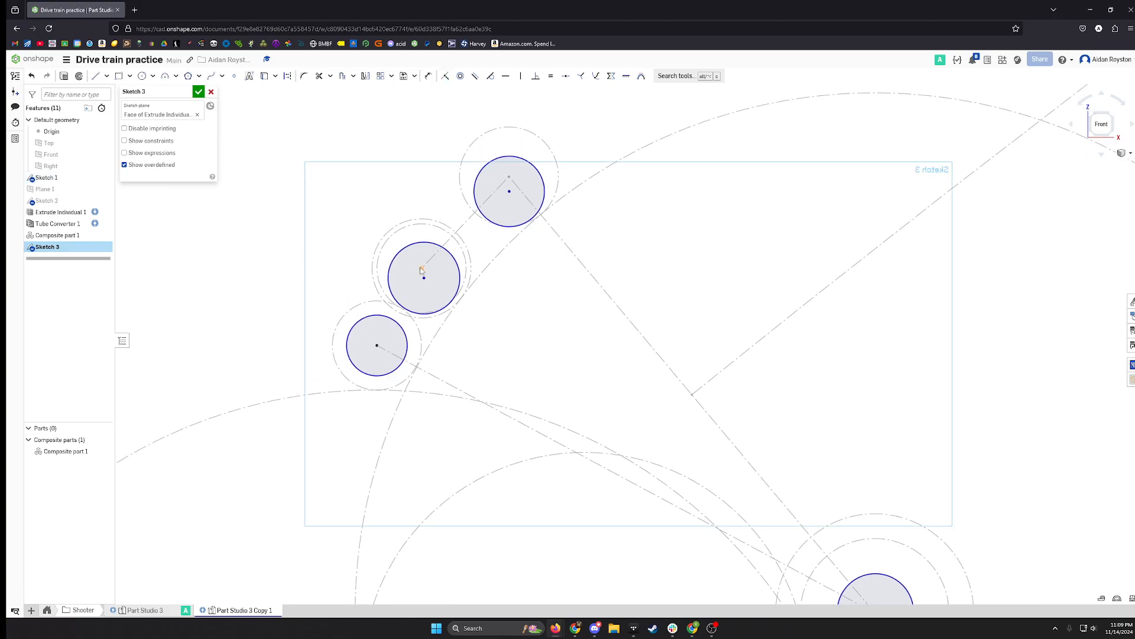
left_click(421, 270)
left_click(510, 186)
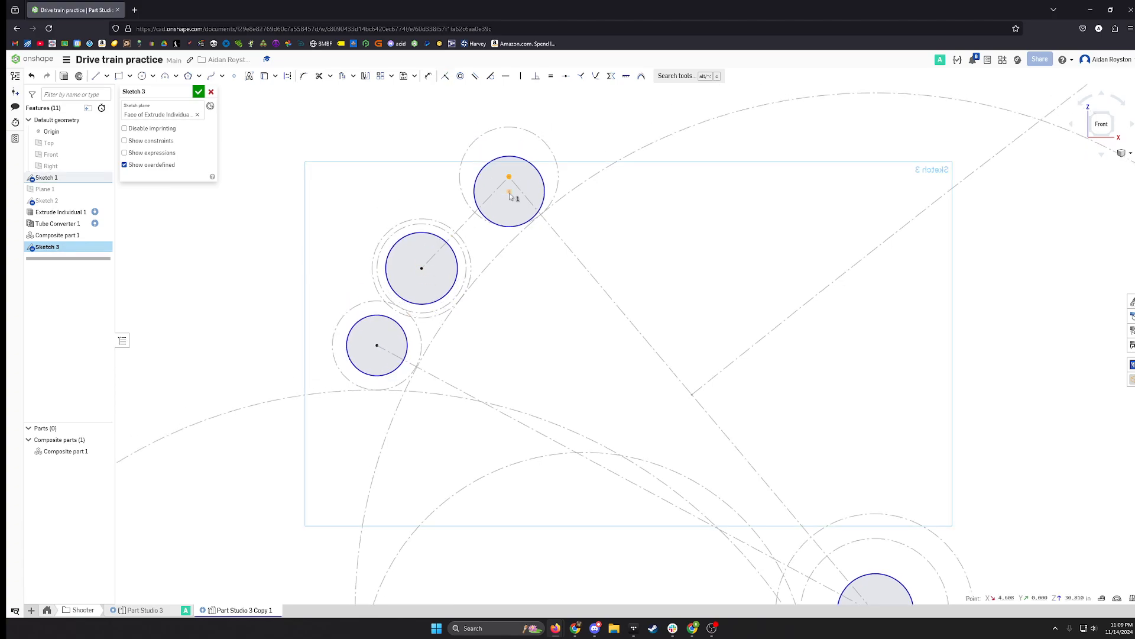
key("i")
Make the new circle inside the upper large layout circle coincident with that layout circle's centre point.
middle_click_drag(679, 355, 594, 252)
middle_click_drag(817, 513, 714, 415)
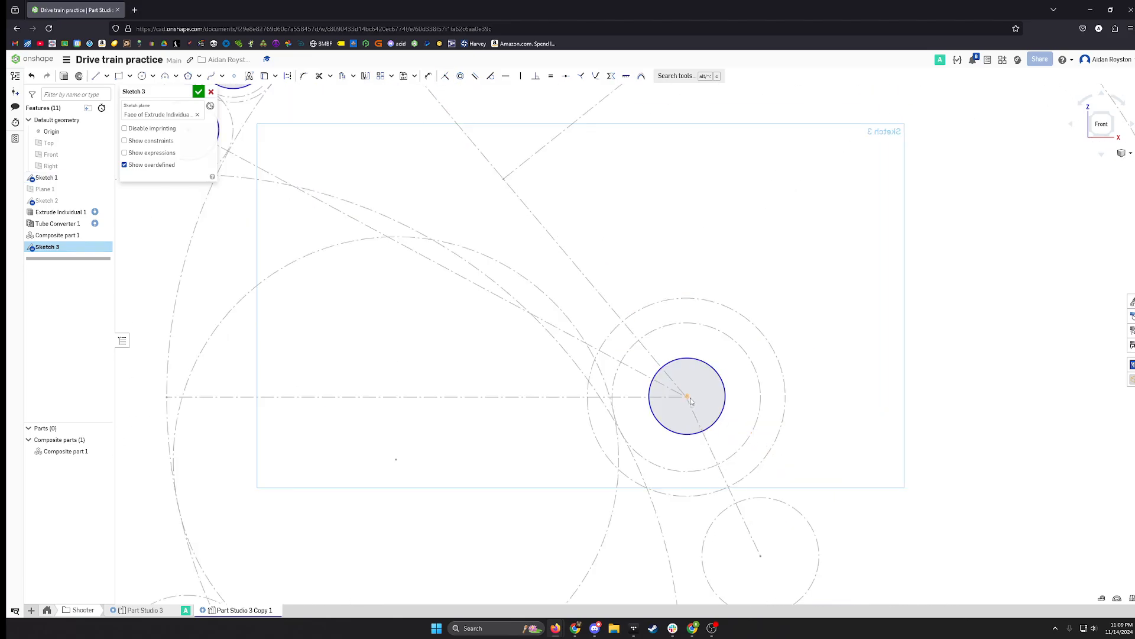
left_click_drag(688, 397, 696, 393)
left_click(696, 393)
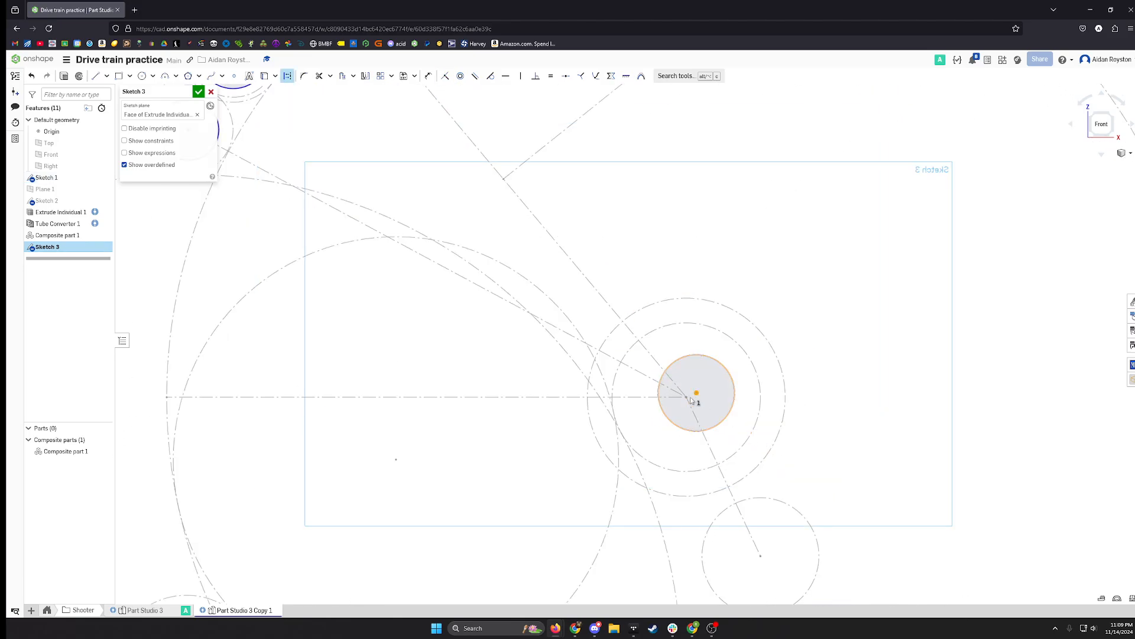
key("i")
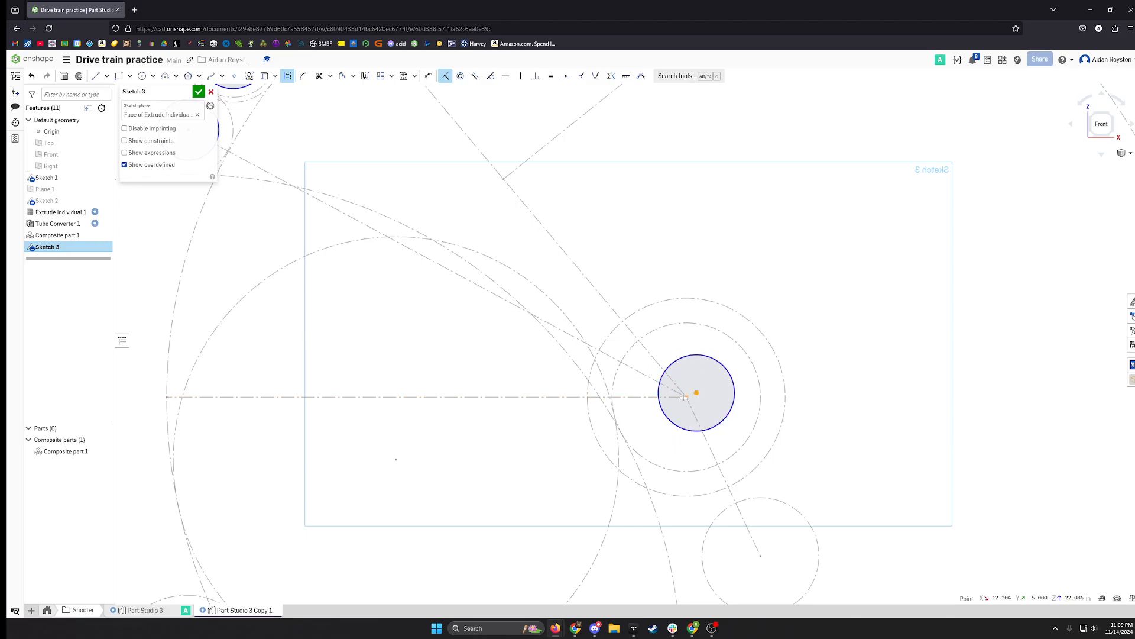
left_click(686, 396)
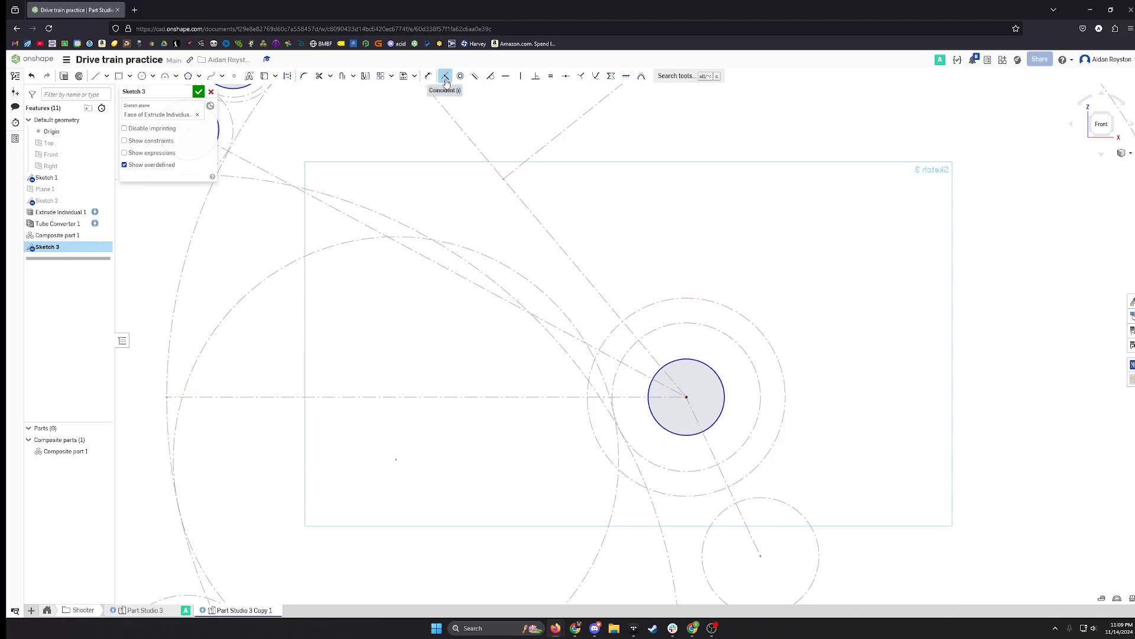
Apply an equal constraint to all five new shaft circles.
scroll(611, 199, "down", 3)
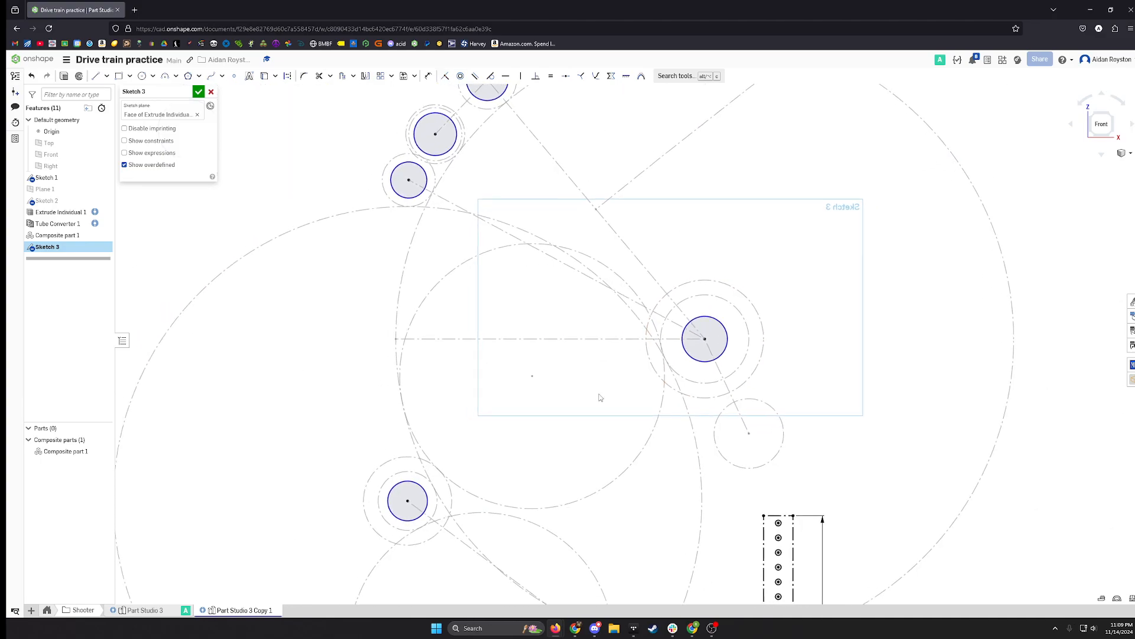
left_click(434, 516)
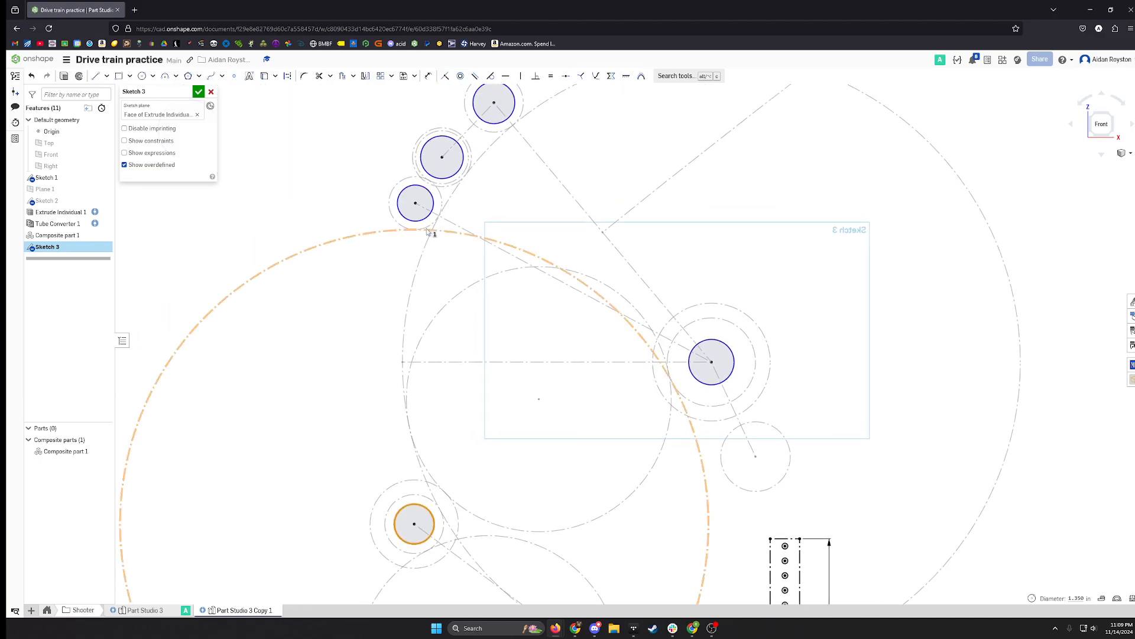
left_click(428, 220)
left_click(507, 118)
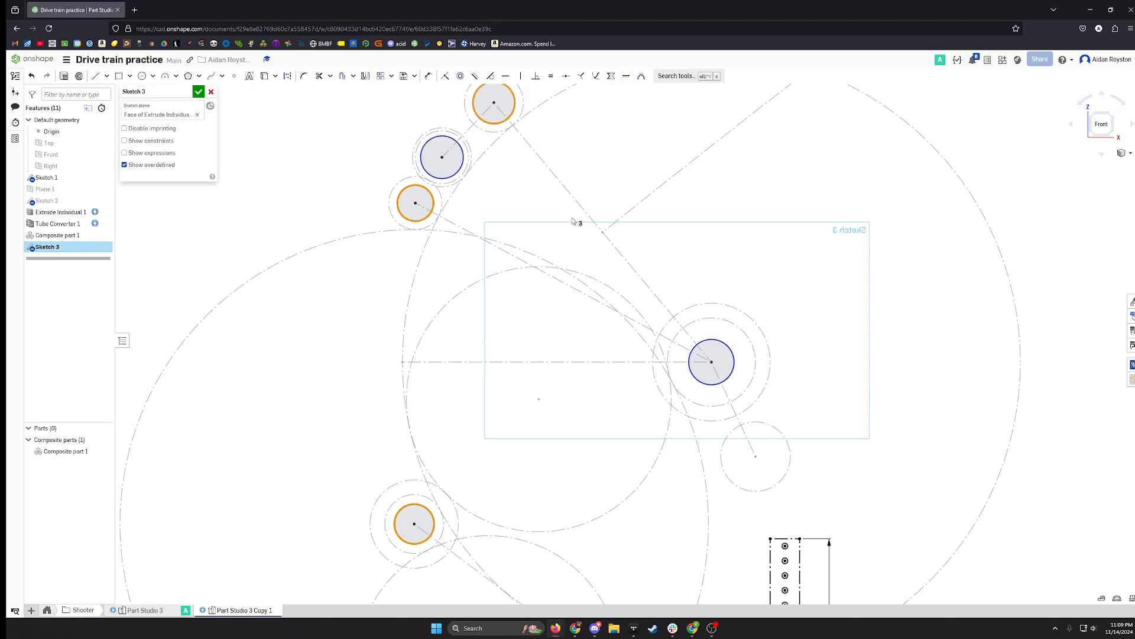
left_click(444, 179)
left_click(726, 344)
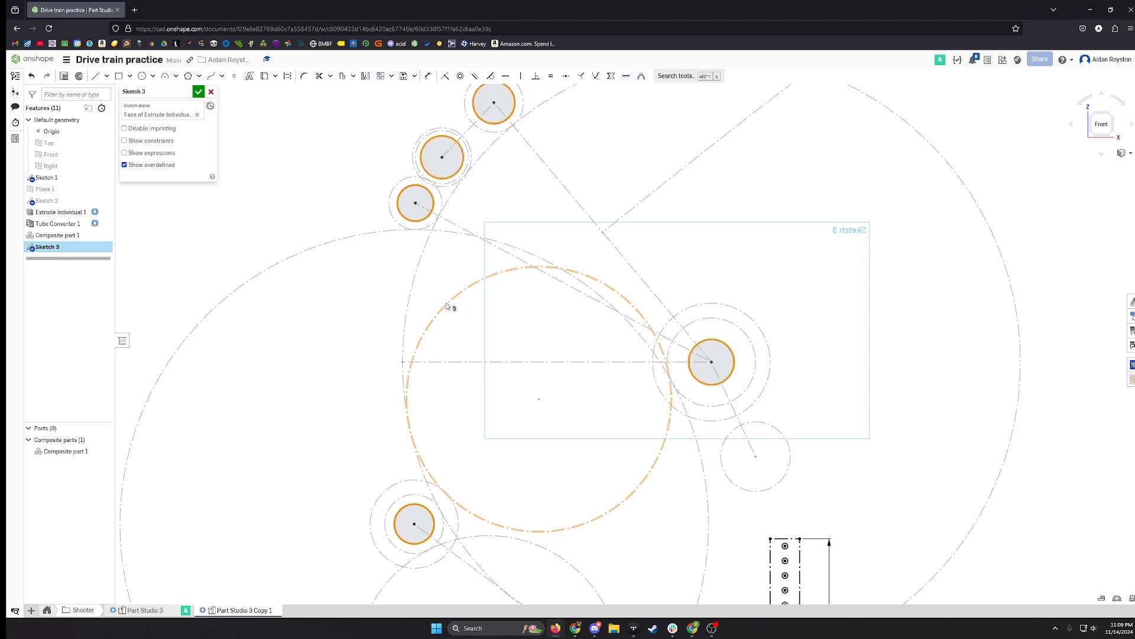
left_click(551, 76)
Dimension the lower shaft circle with a diameter of 1.125 in.
key("d")
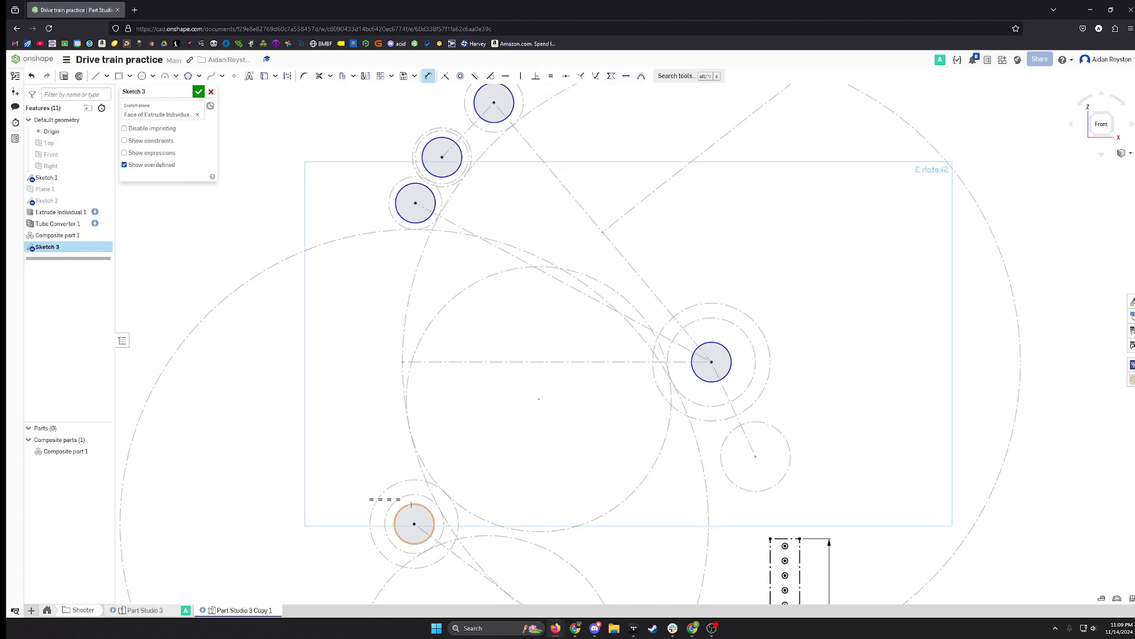
left_click(400, 508)
left_click(365, 473)
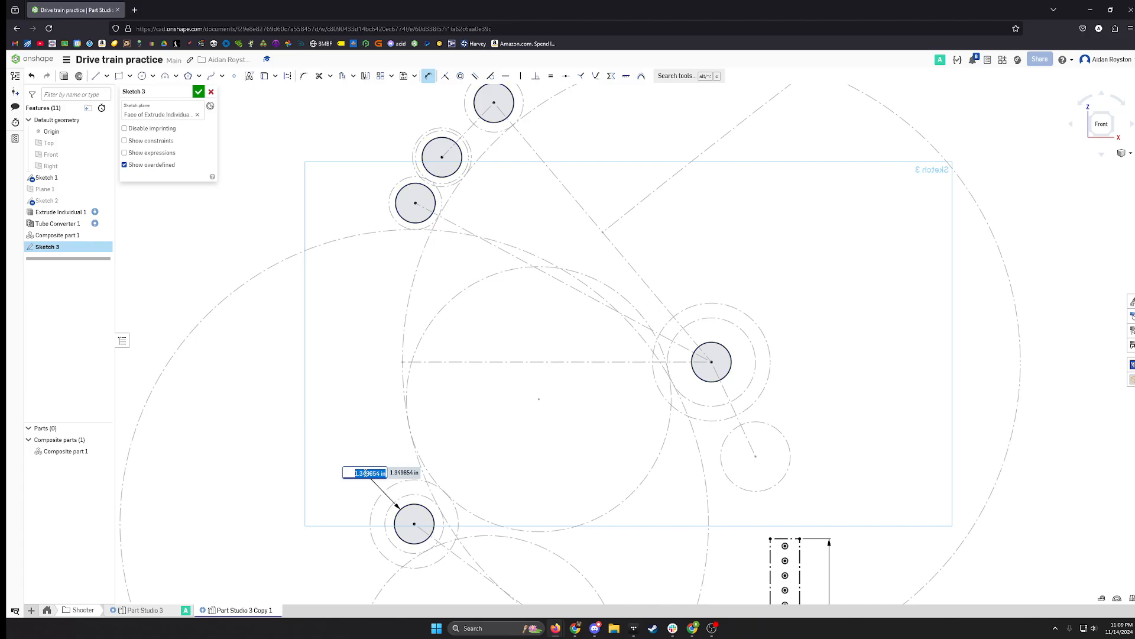
type("1.125")
key("Return")
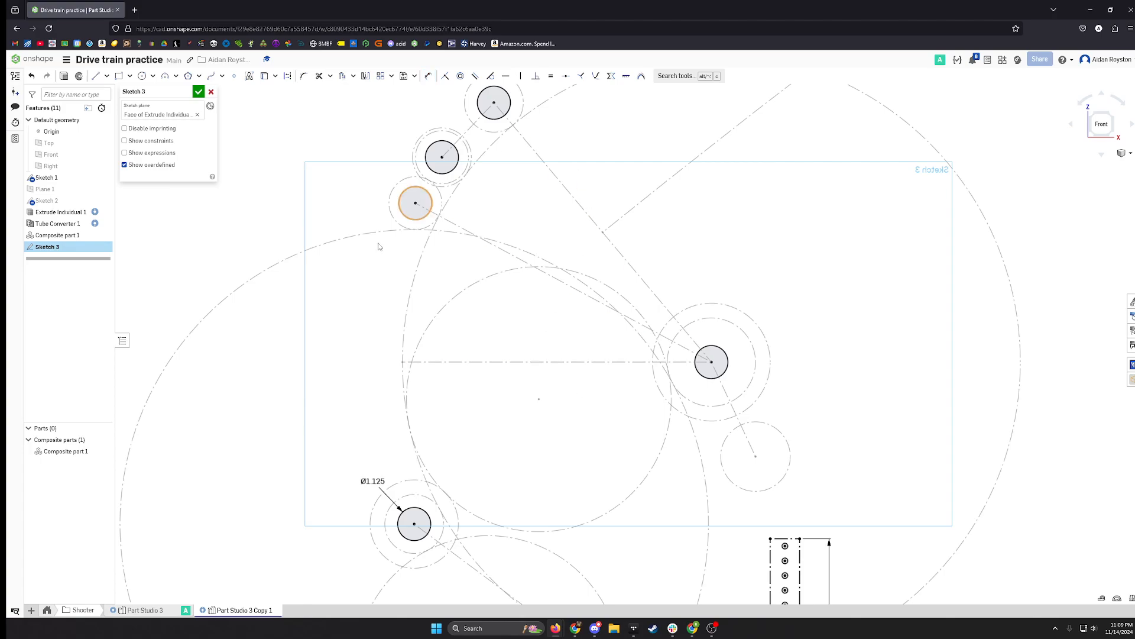
Sketch a small circle about 0.36 in in diameter between the bottom of the lower large layout circle and the tube's upper edge.
middle_click_drag(594, 481, 633, 349)
scroll(632, 349, "down", 3)
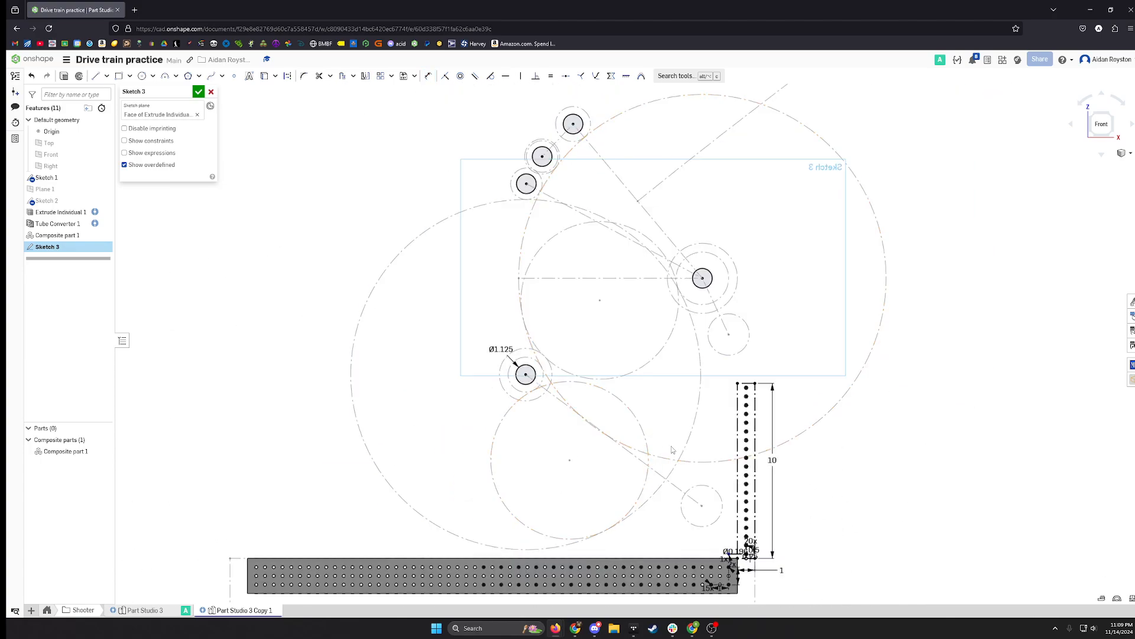
mouse_move(671, 449)
middle_mouse_down()
mouse_move(589, 422)
mouse_move(571, 447)
mouse_move(514, 399)
mouse_move(543, 384)
middle_mouse_up()
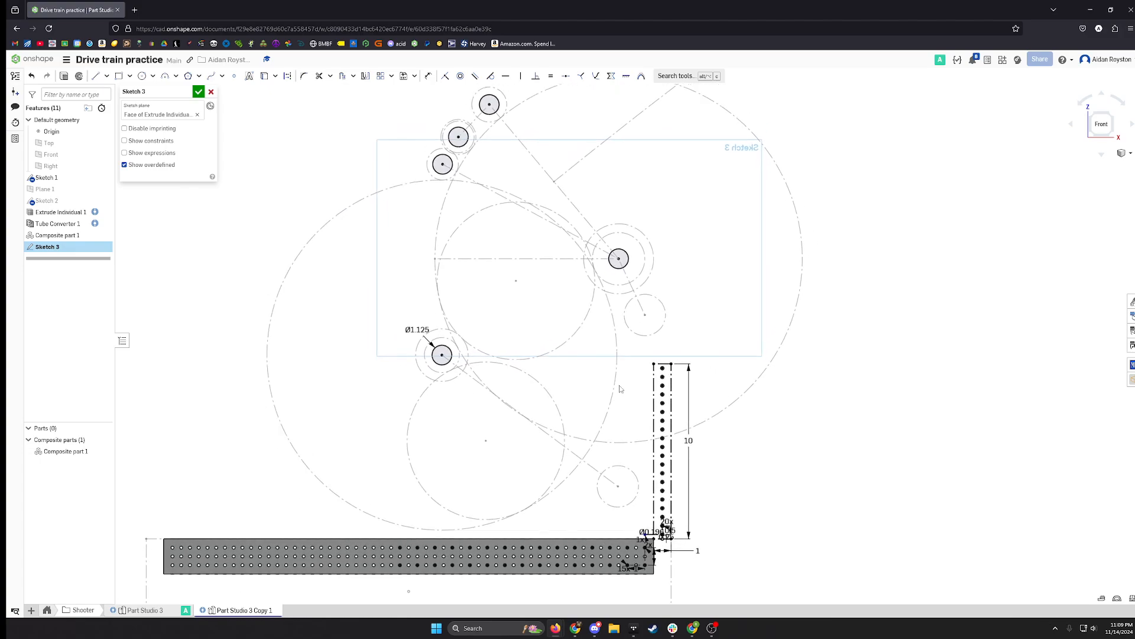
middle_click_drag(631, 375, 669, 322)
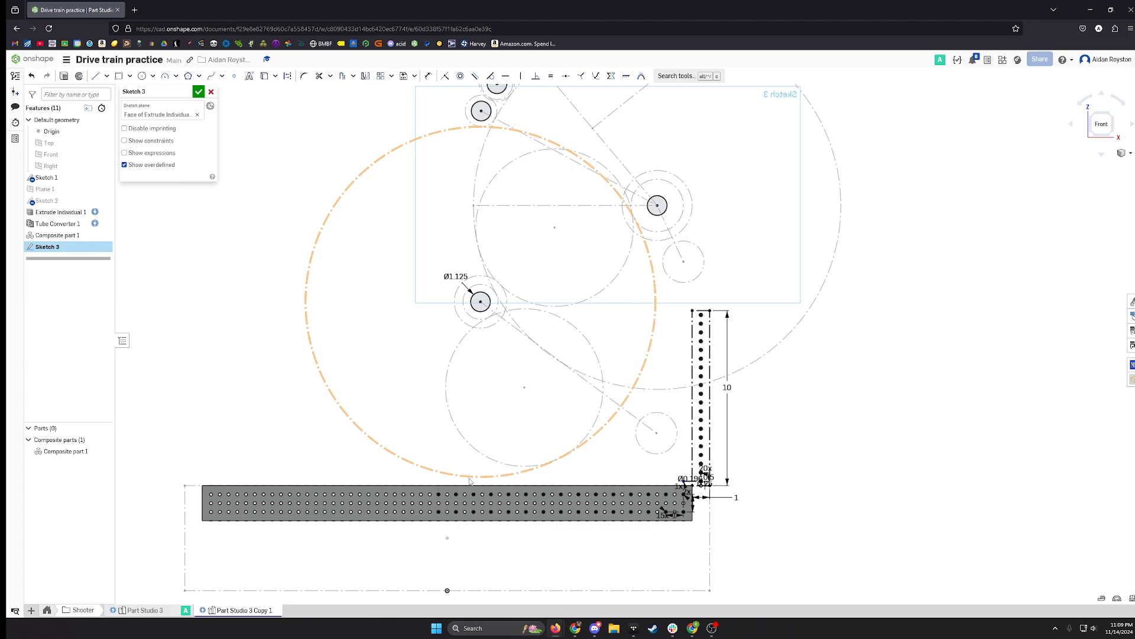
left_click(607, 423)
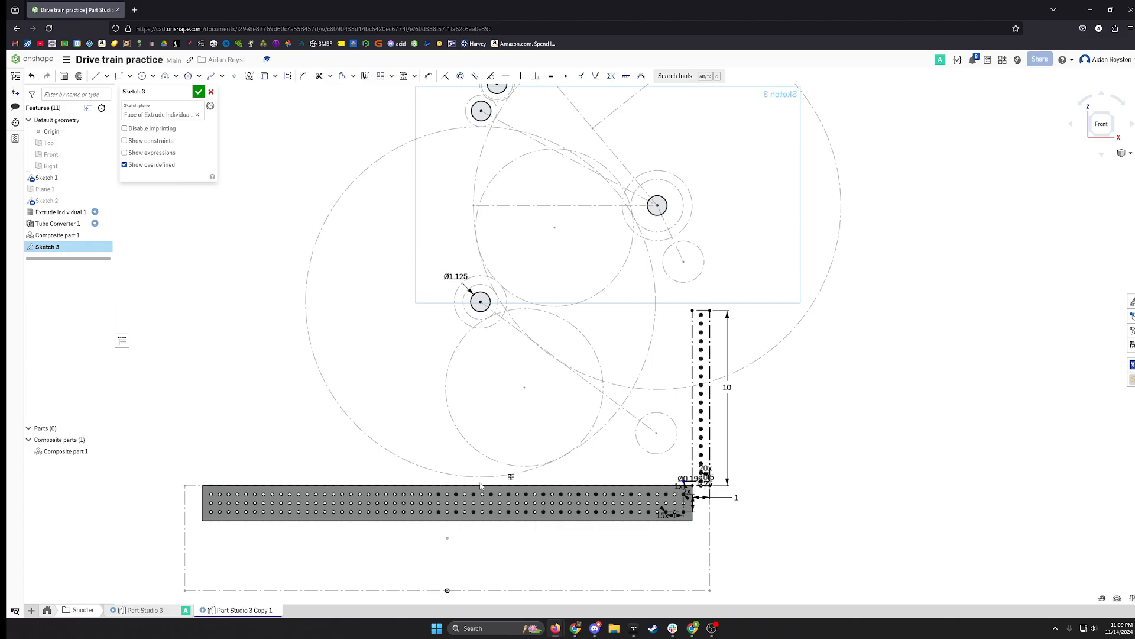
right_click(486, 378)
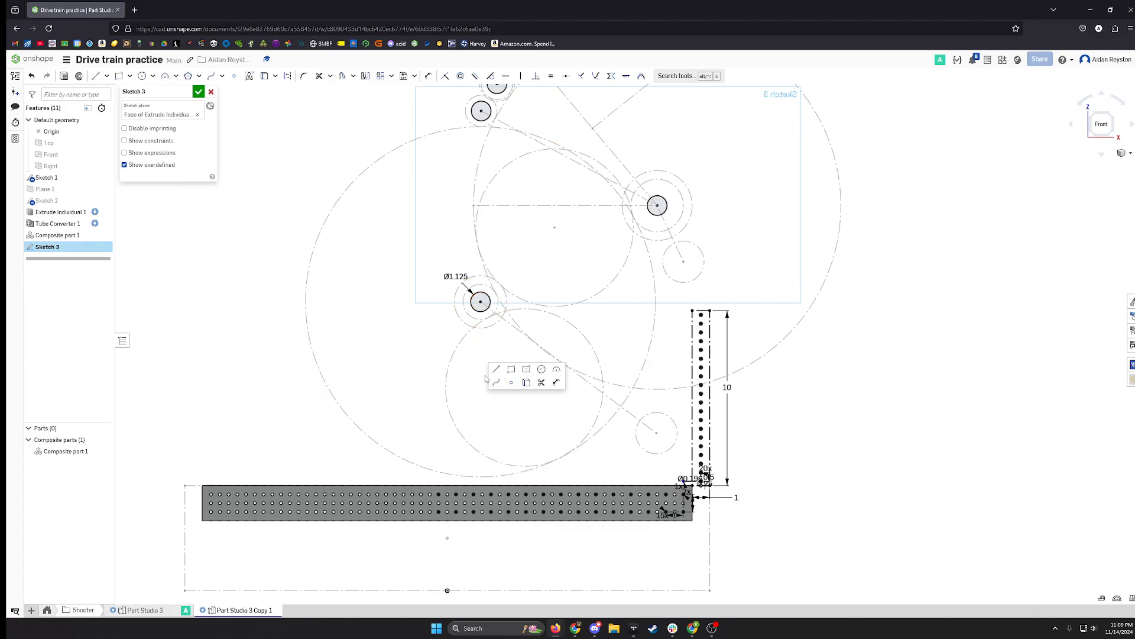
right_click(530, 413)
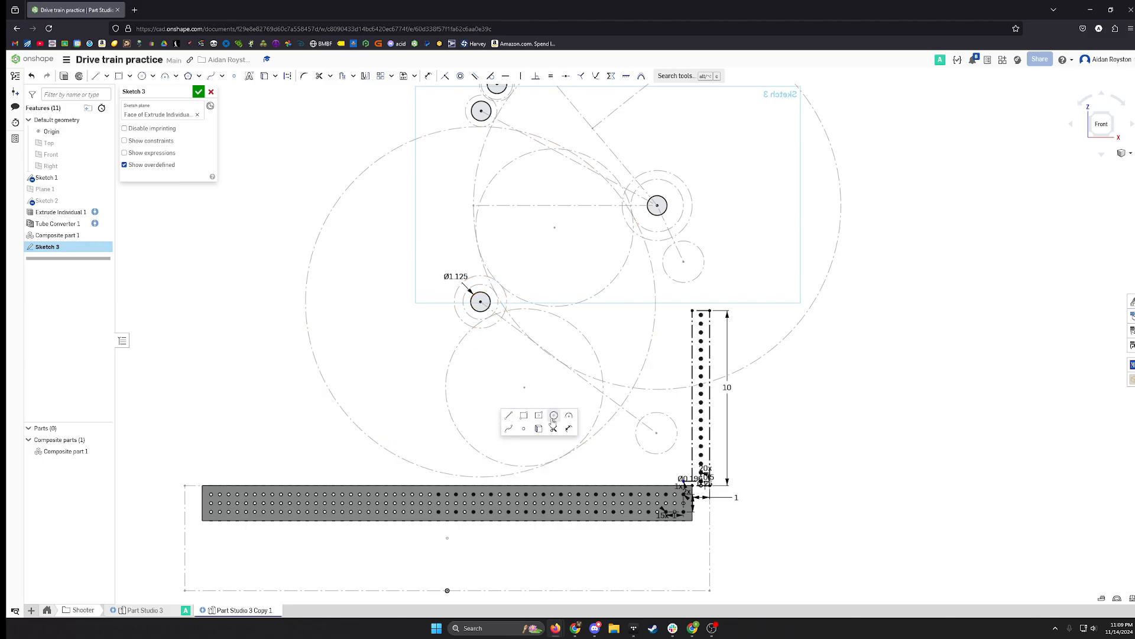
left_click(554, 416)
scroll(486, 485, "up", 3)
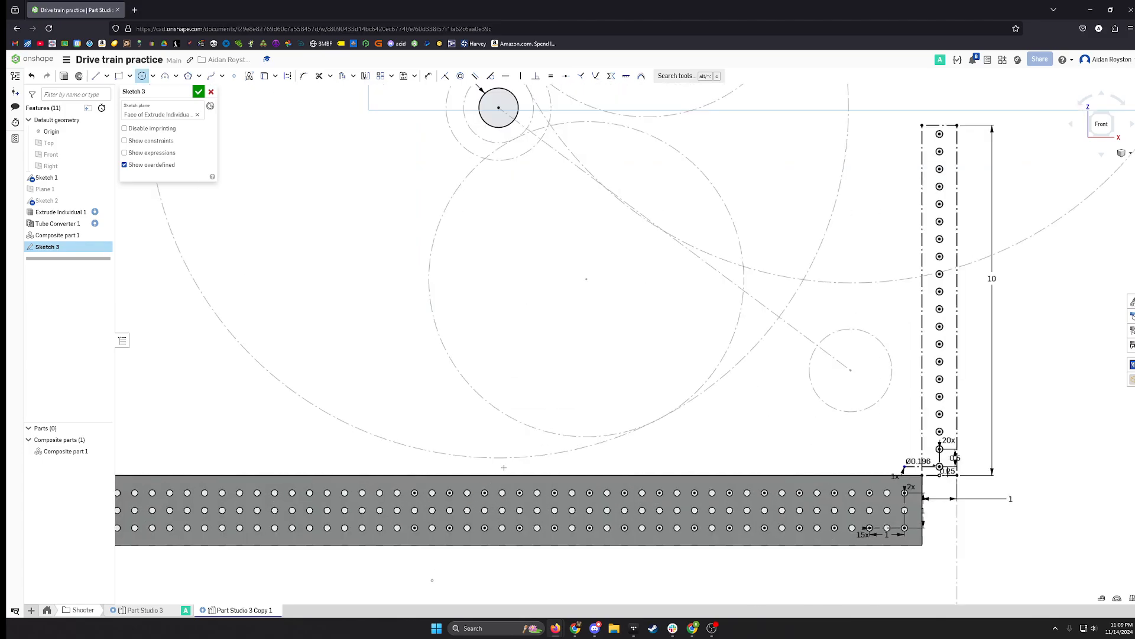
left_click(503, 468)
left_click(507, 465)
key("Escape")
scroll(486, 503, "down", 3)
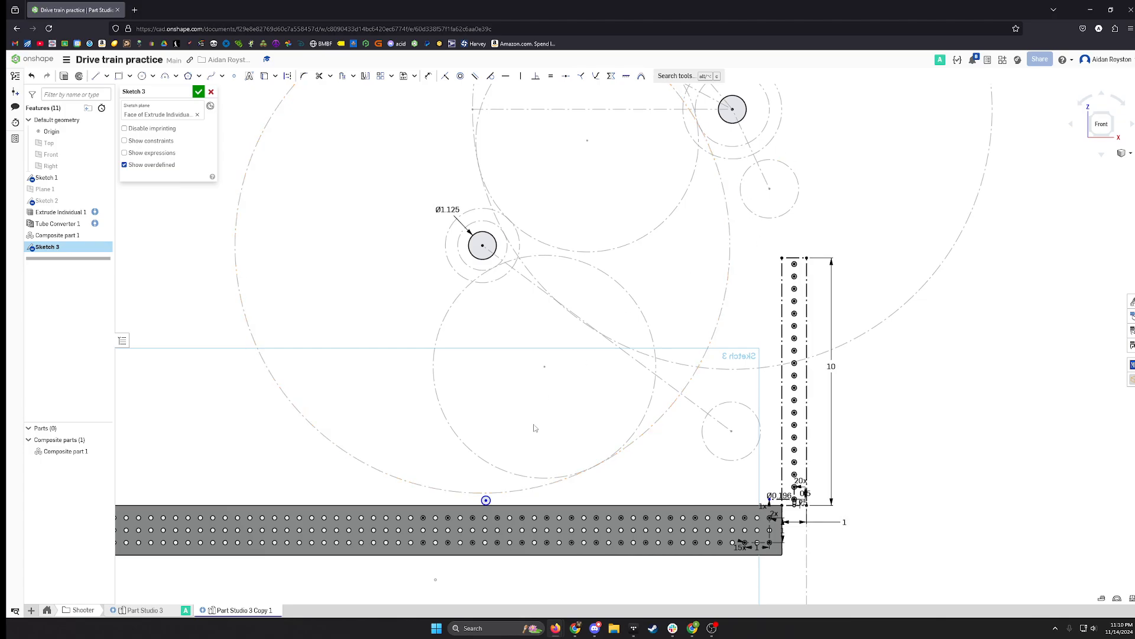
Convert the small circle above the tube to construction geometry and set its diameter to 0.375 in.
scroll(509, 497, "up", 3)
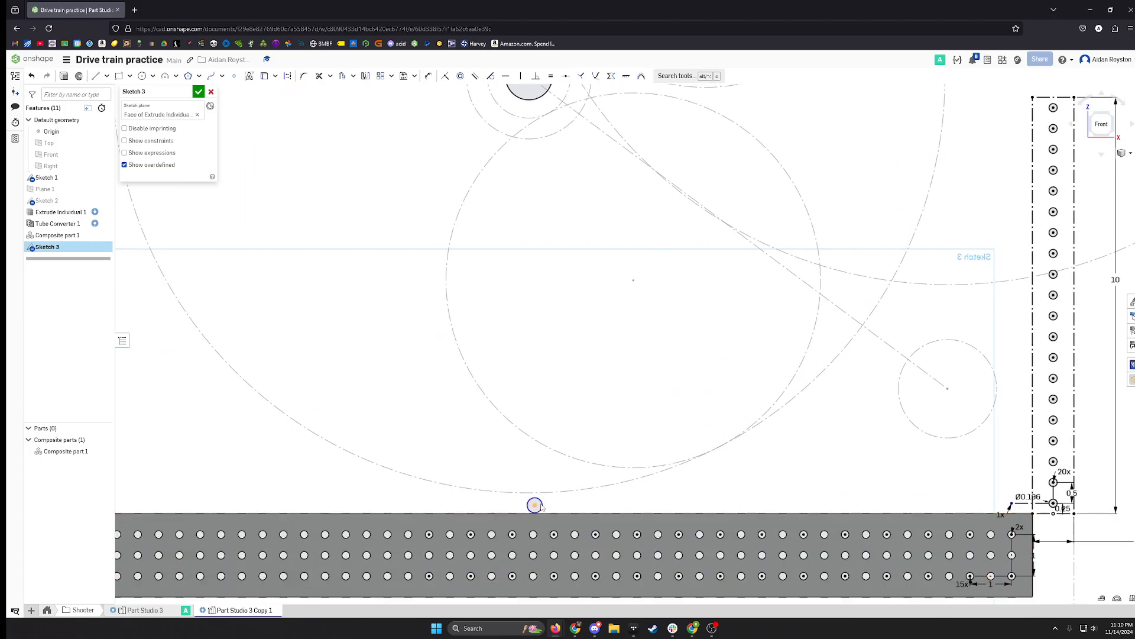
key("u")
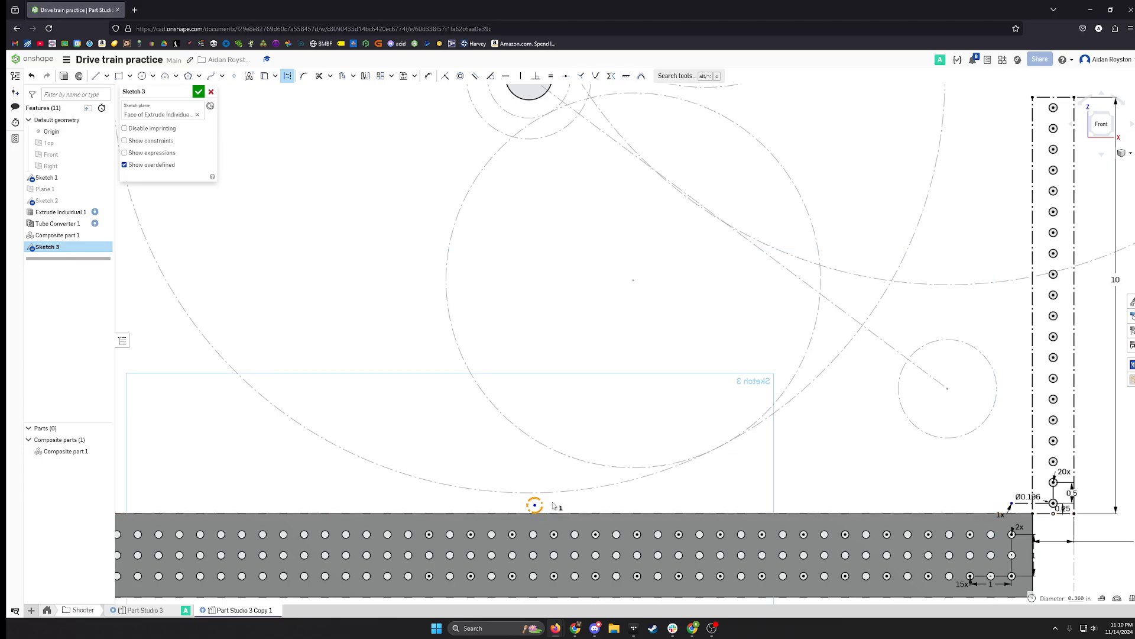
left_click(543, 505)
scroll(524, 503, "up", 5)
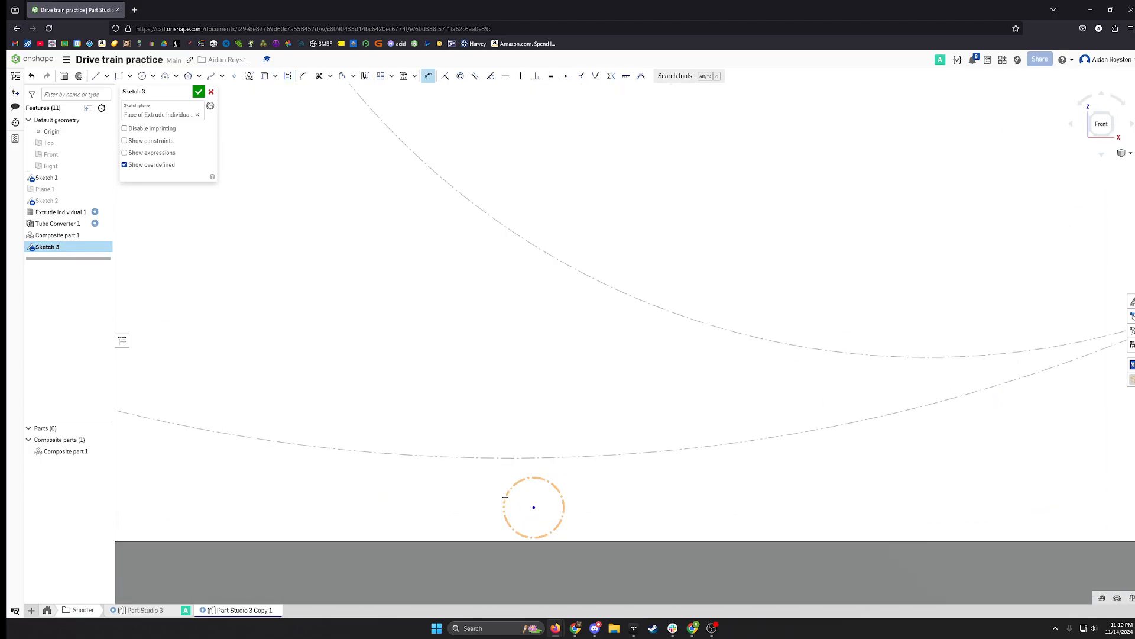
left_click(505, 496)
left_click(422, 486)
type("0")
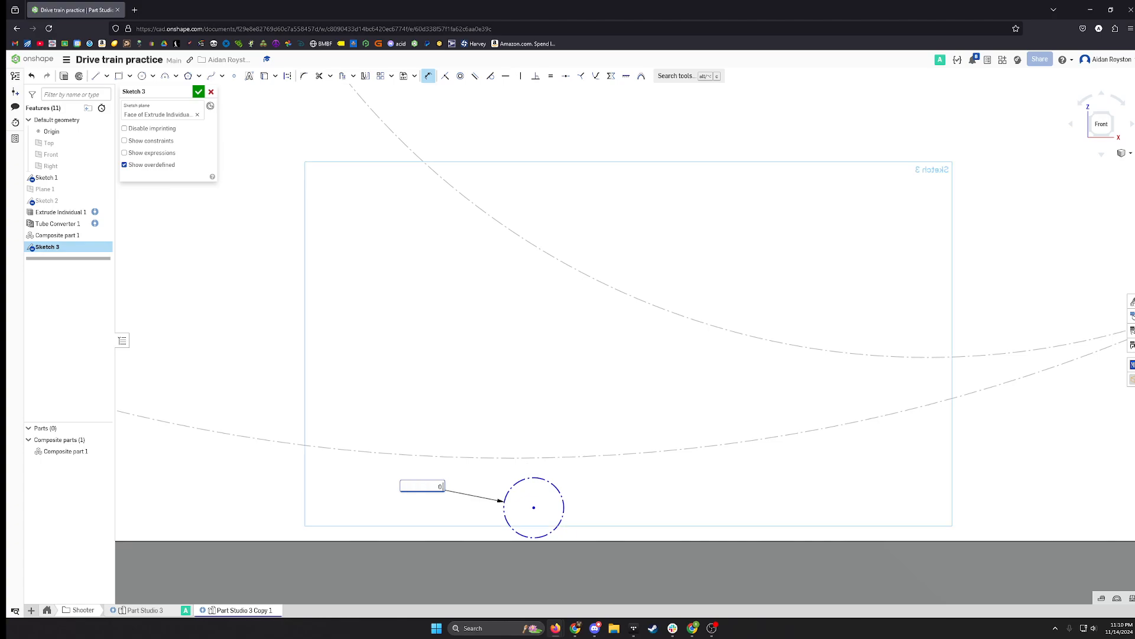
type(".375")
key("Return")
Make the small construction circle tangent to the lower large layout circle.
scroll(535, 455, "down", 2)
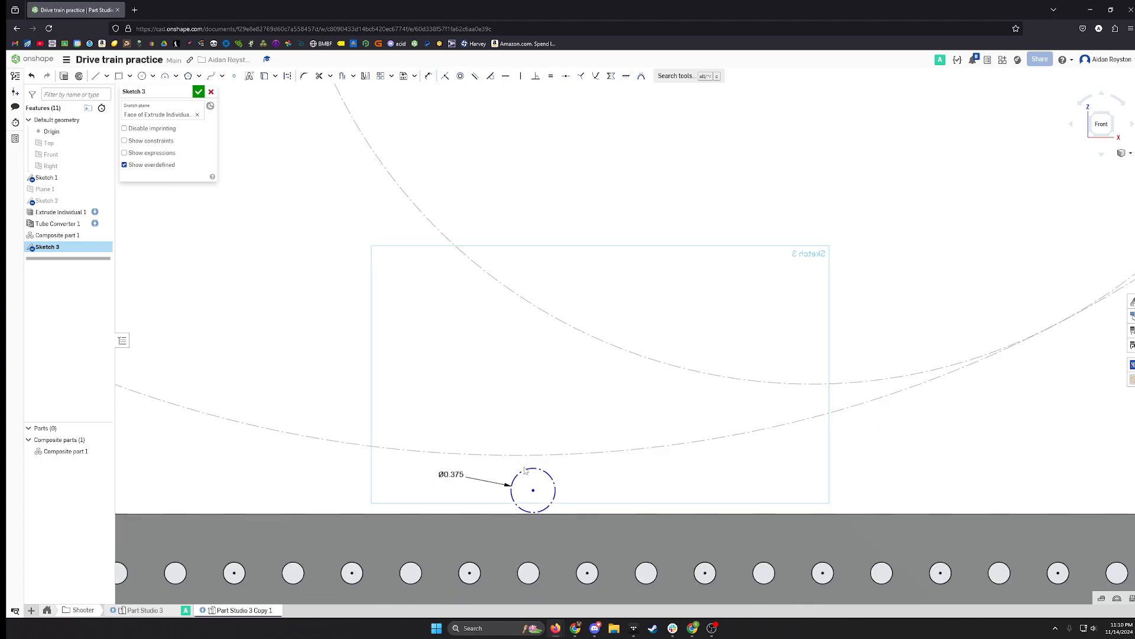
left_click(538, 488)
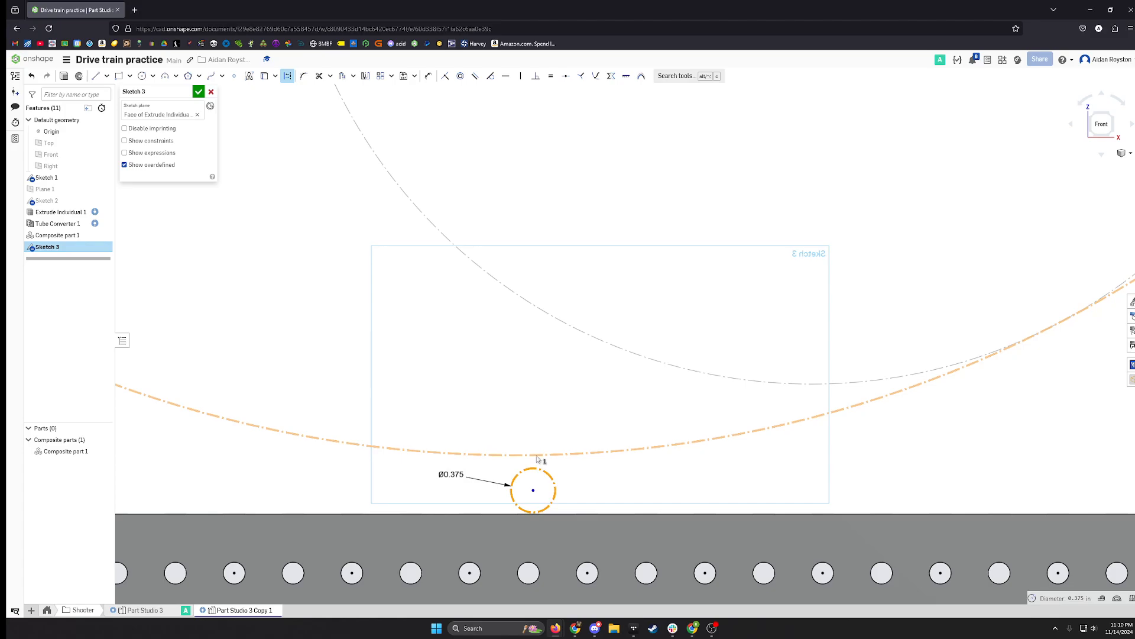
left_click(537, 455)
key("t")
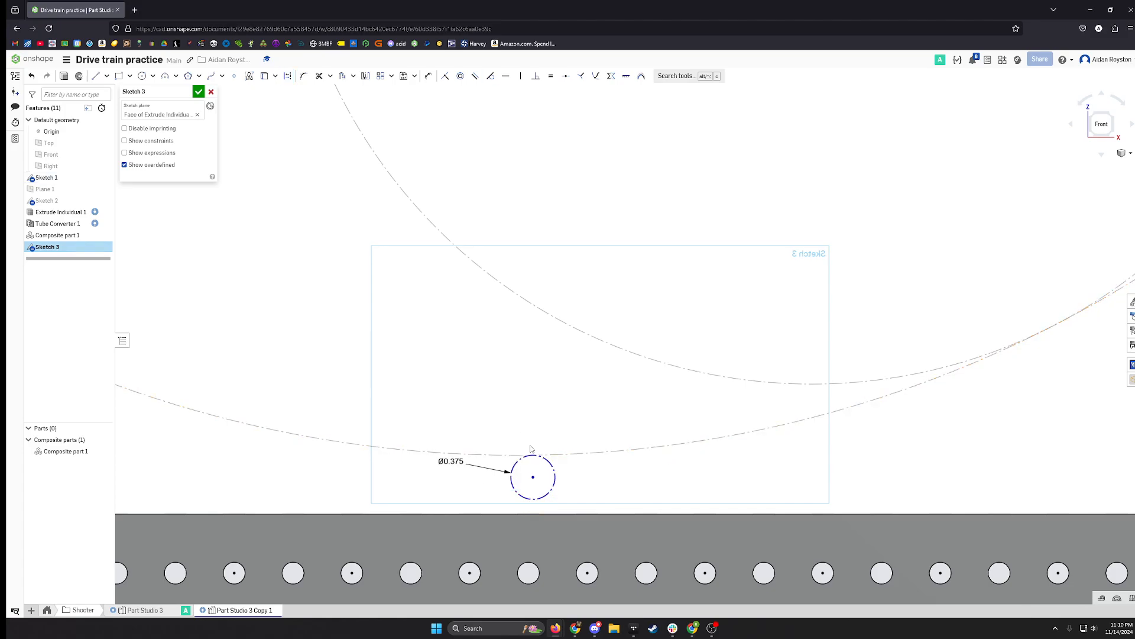
Draw a construction line from the centre of the lower shaft circle down to the centre of the small tangent circle.
scroll(539, 448, "down", 3)
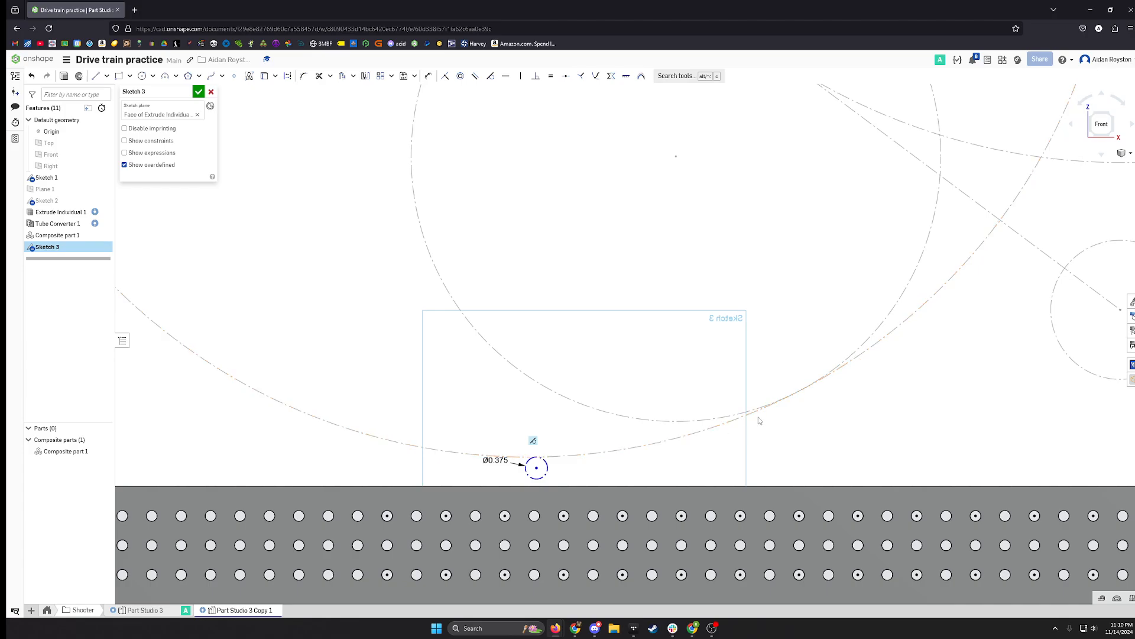
scroll(569, 467, "down", 2)
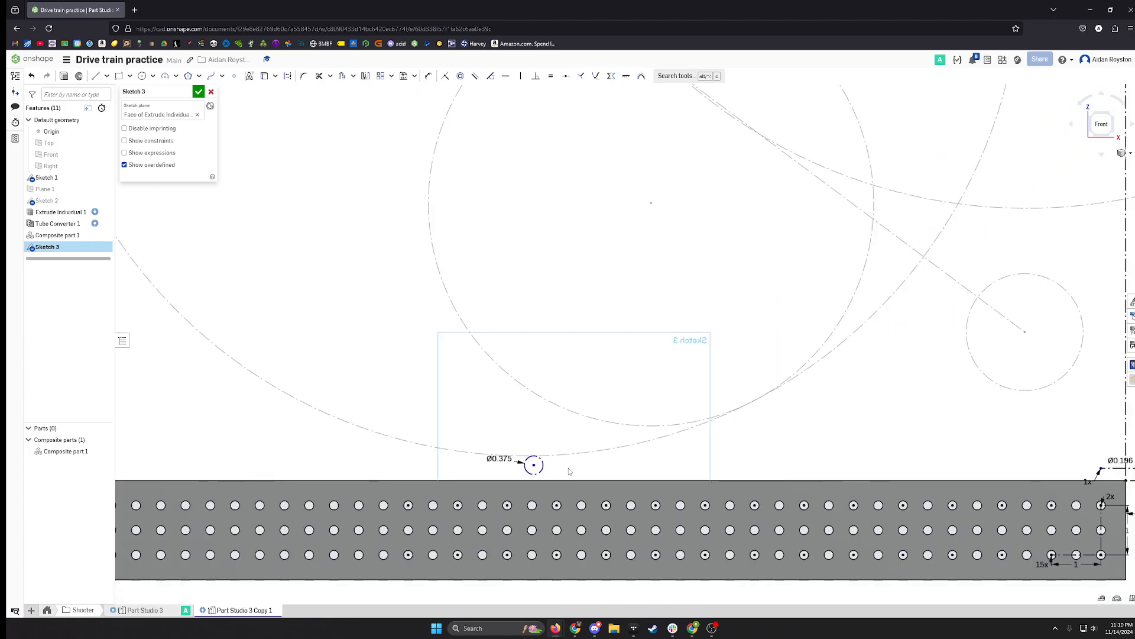
middle_click_drag(604, 473, 631, 495)
key("s")
left_click(641, 485)
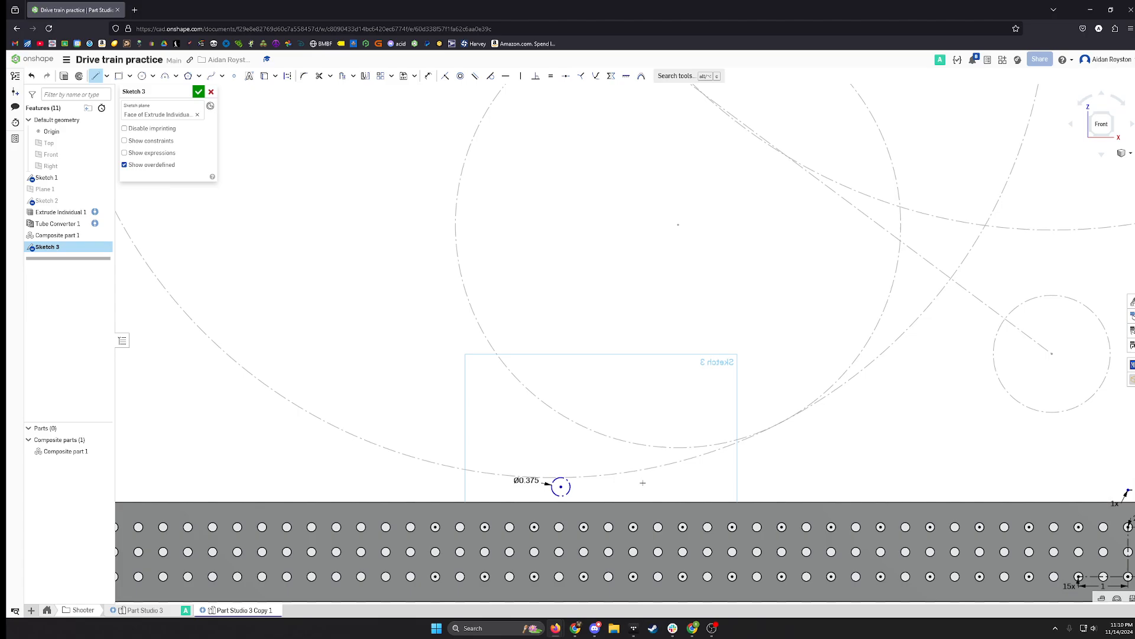
scroll(574, 408, "up", 4)
scroll(564, 309, "down", 7)
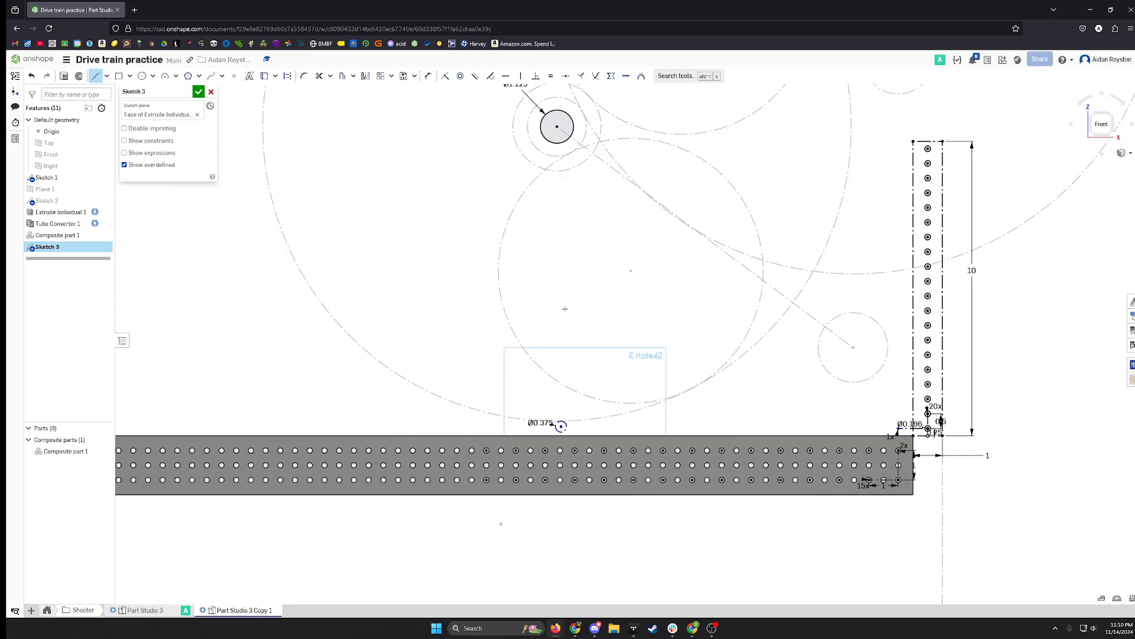
left_click(557, 126)
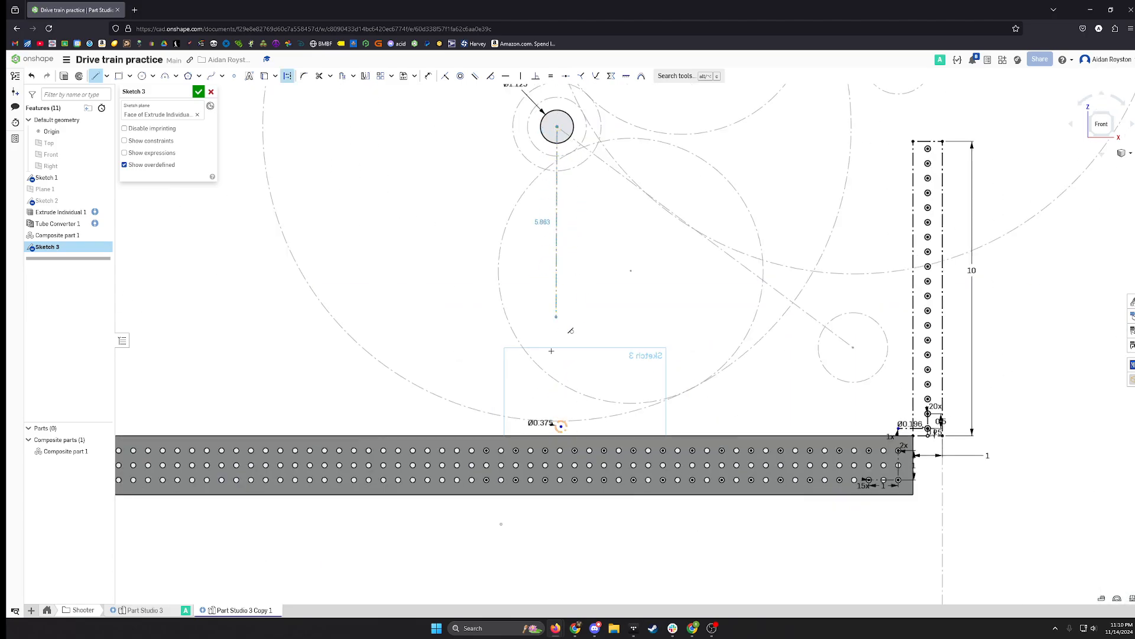
left_click(561, 426)
scroll(559, 423, "up", 4)
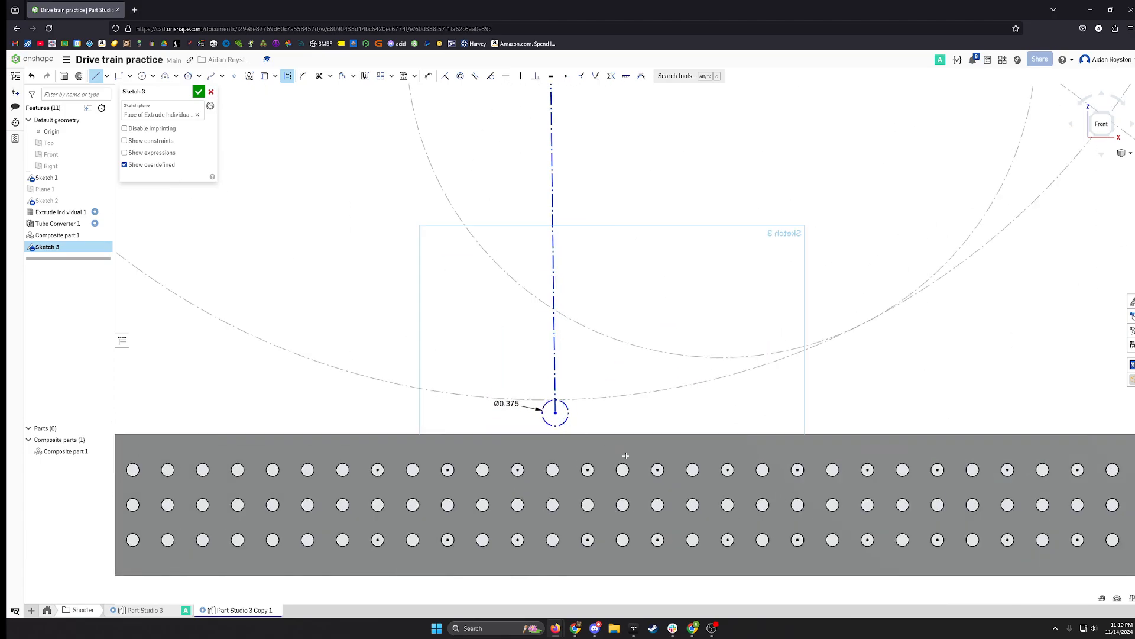
Constrain the construction line between the lower shaft circle and the small tangent circle to be vertical.
key("Escape")
scroll(598, 304, "up", 4)
scroll(597, 302, "down", 9)
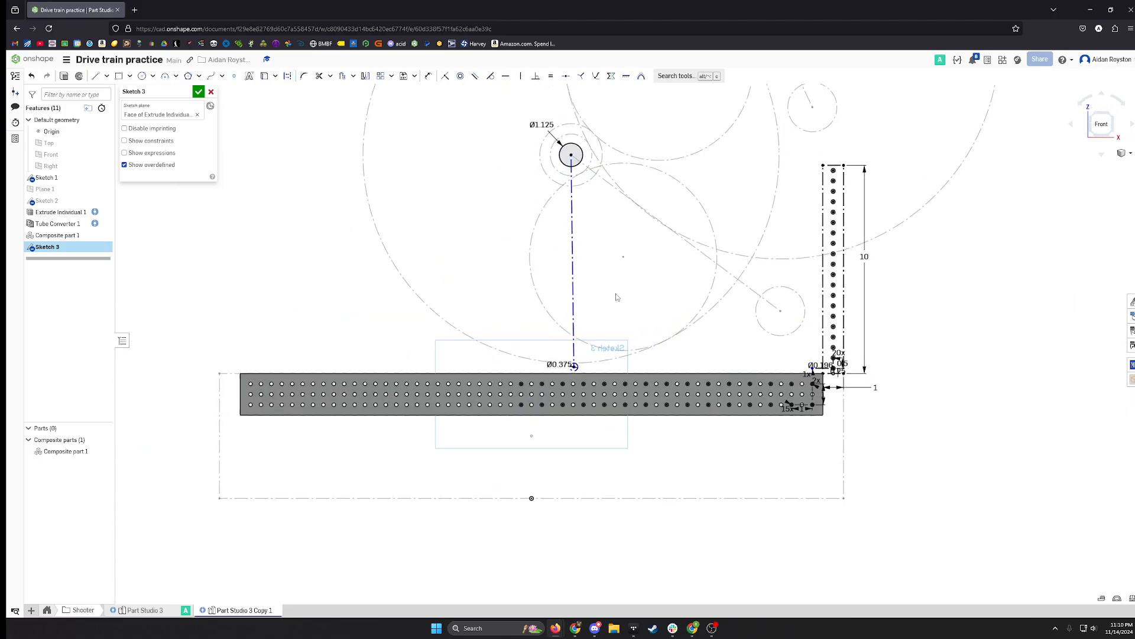
middle_click_drag(616, 297, 599, 366)
left_click(556, 313)
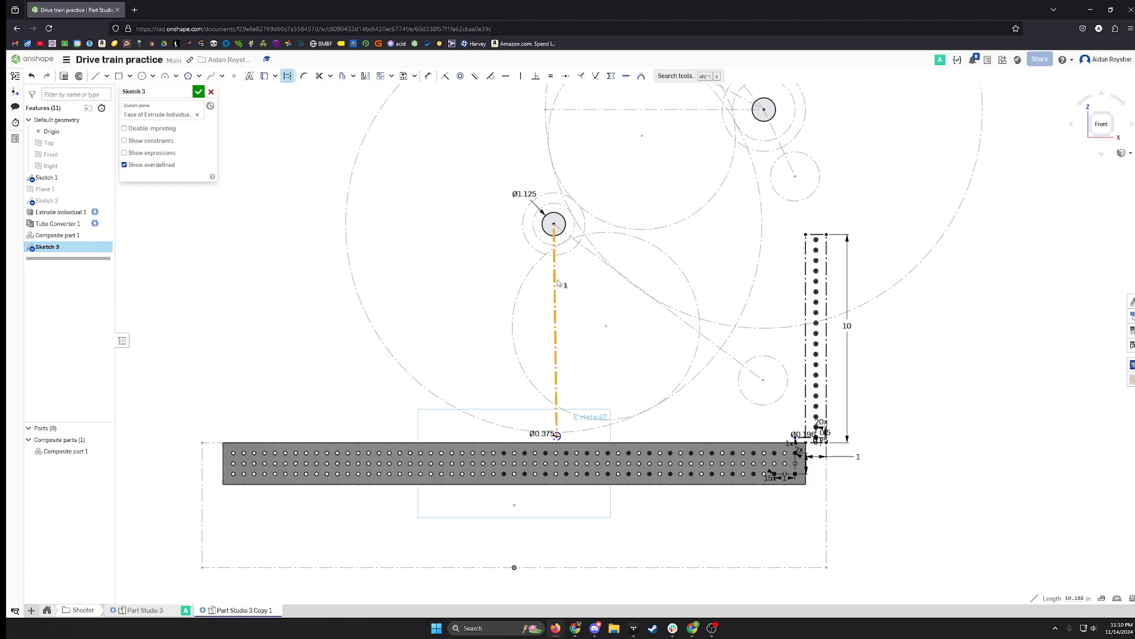
left_click(518, 77)
scroll(545, 407, "up", 5)
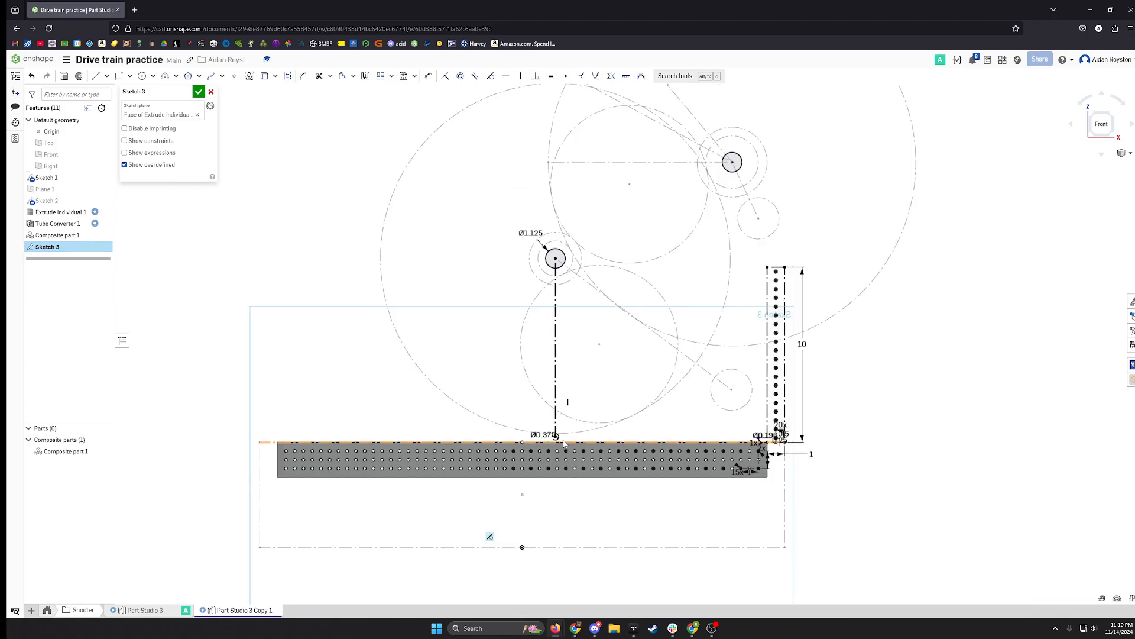
scroll(547, 417, "up", 8)
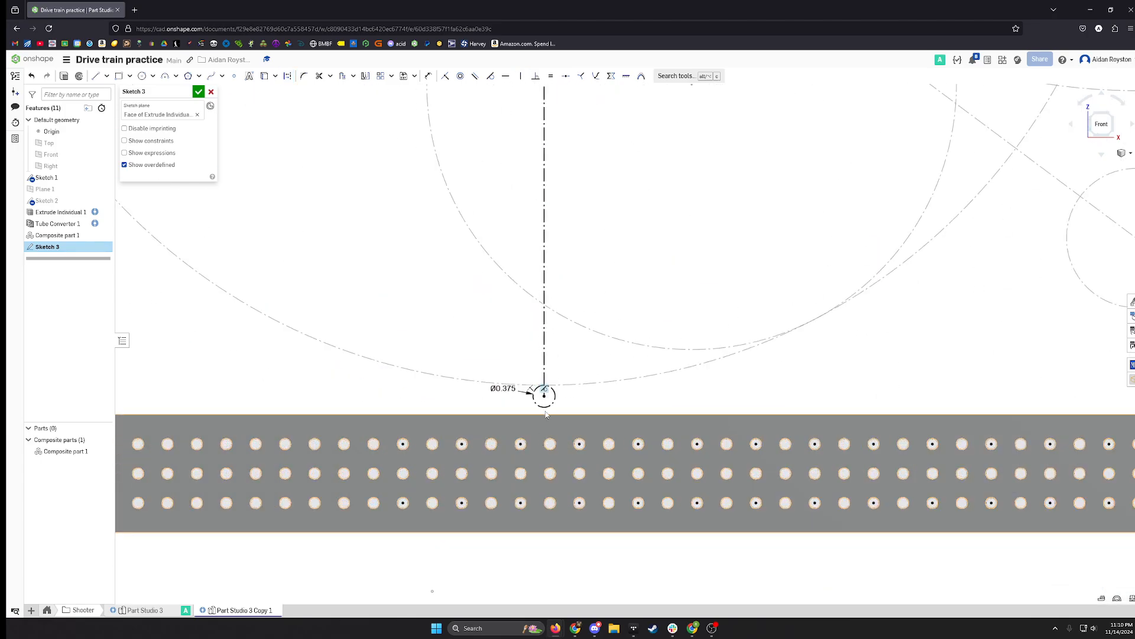
Sketch a circle about 0.26 in in diameter concentric with the small 0.375 in construction circle above the tube.
key("s")
left_click(591, 371)
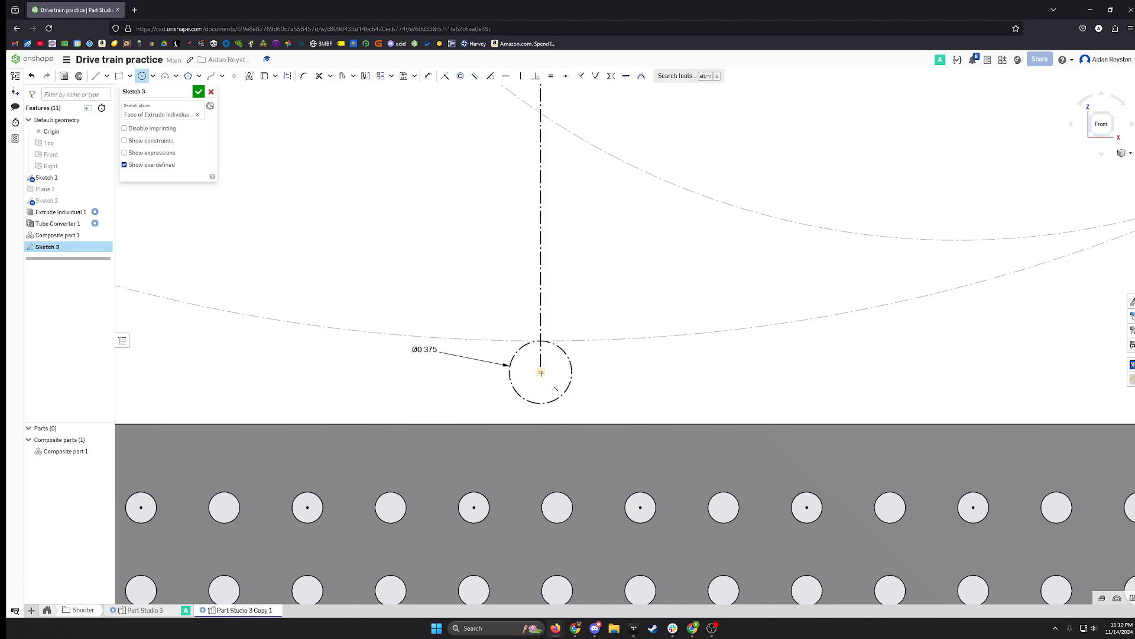
left_click(540, 372)
left_click(551, 389)
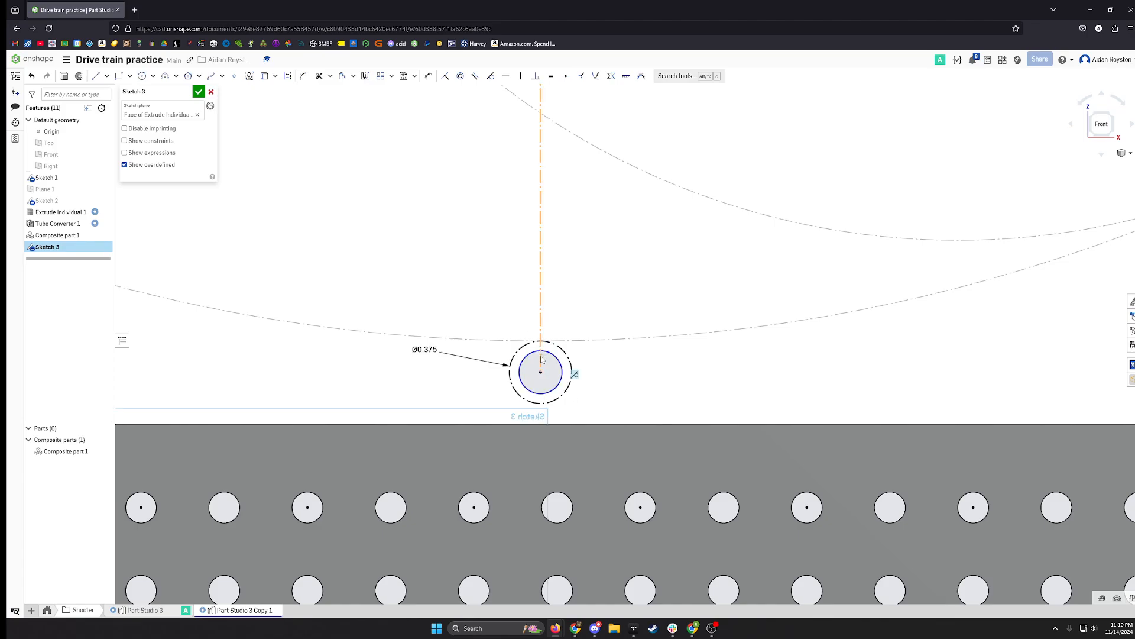
Set the inner circle's diameter to 0.196 in.
key("d")
left_click(521, 381)
left_click(484, 392)
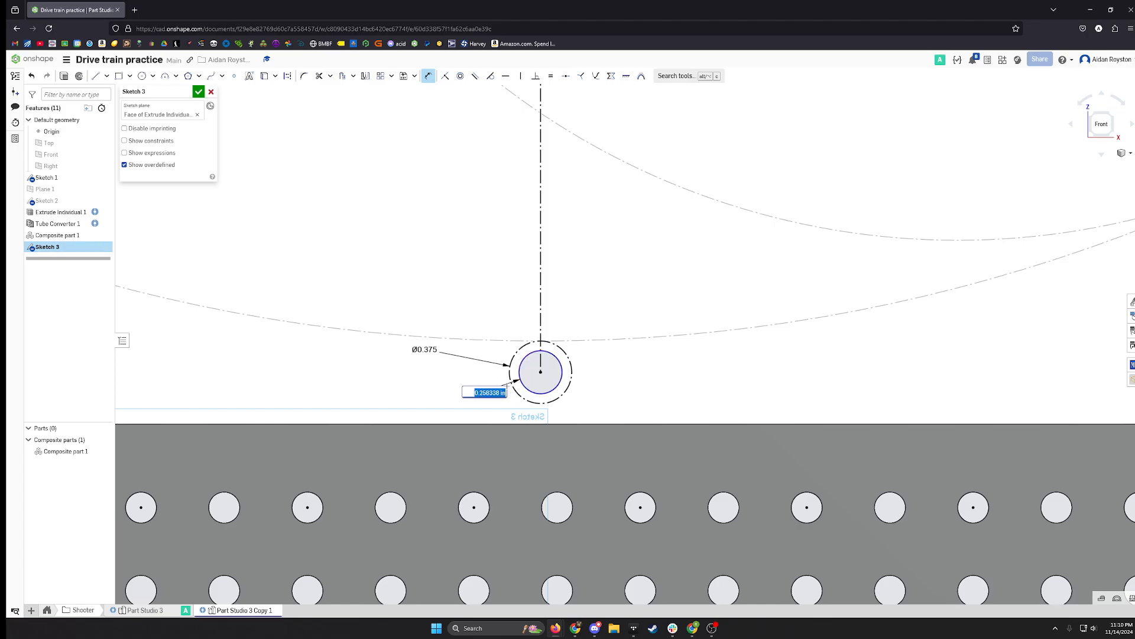
type("0.19")
key("Escape")
key("Escape")
Start a circular pattern of the 0.196 in circle and place the pattern centre on the lower shaft circle's centre.
scroll(650, 320, "down", 6)
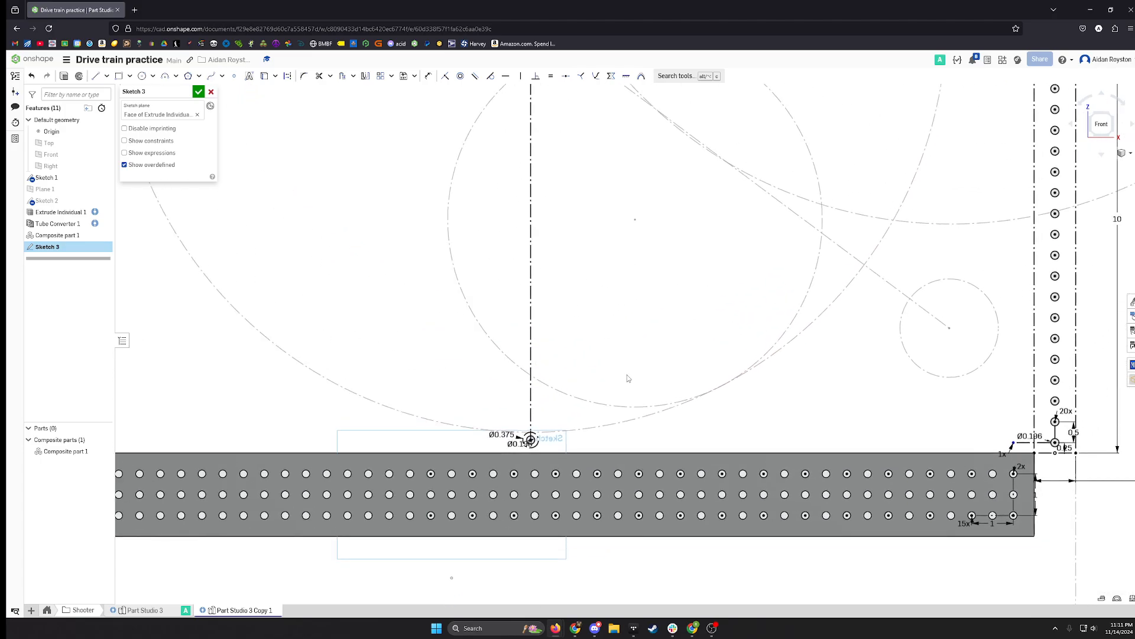
scroll(626, 375, "down", 3)
scroll(573, 407, "up", 4)
middle_click_drag(612, 391, 497, 513)
scroll(485, 502, "down", 3)
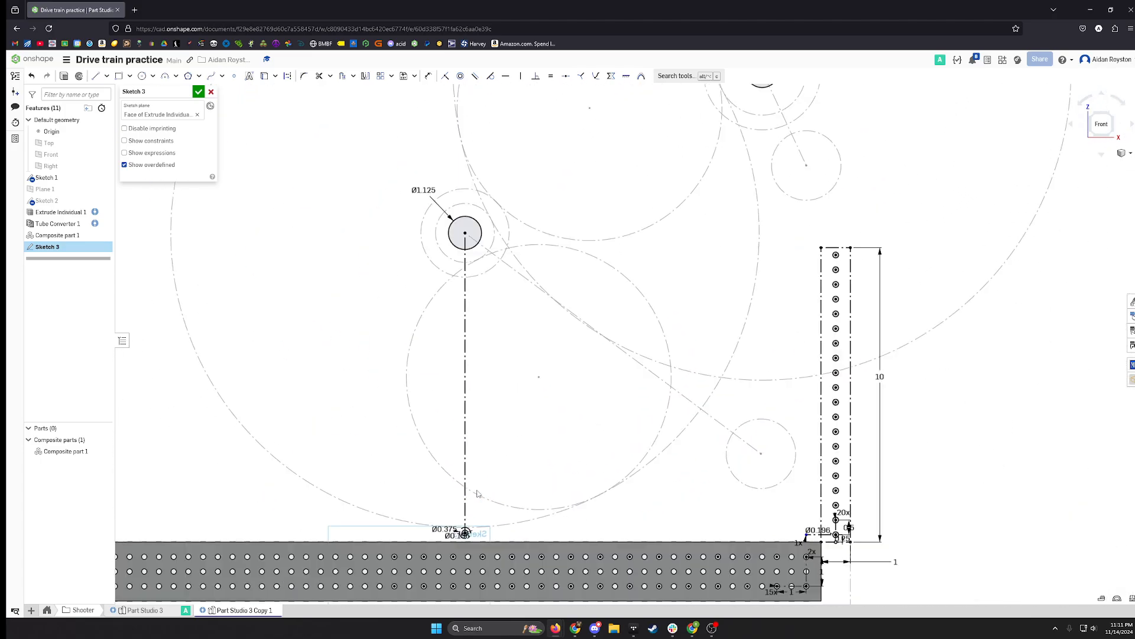
scroll(478, 493, "down", 2)
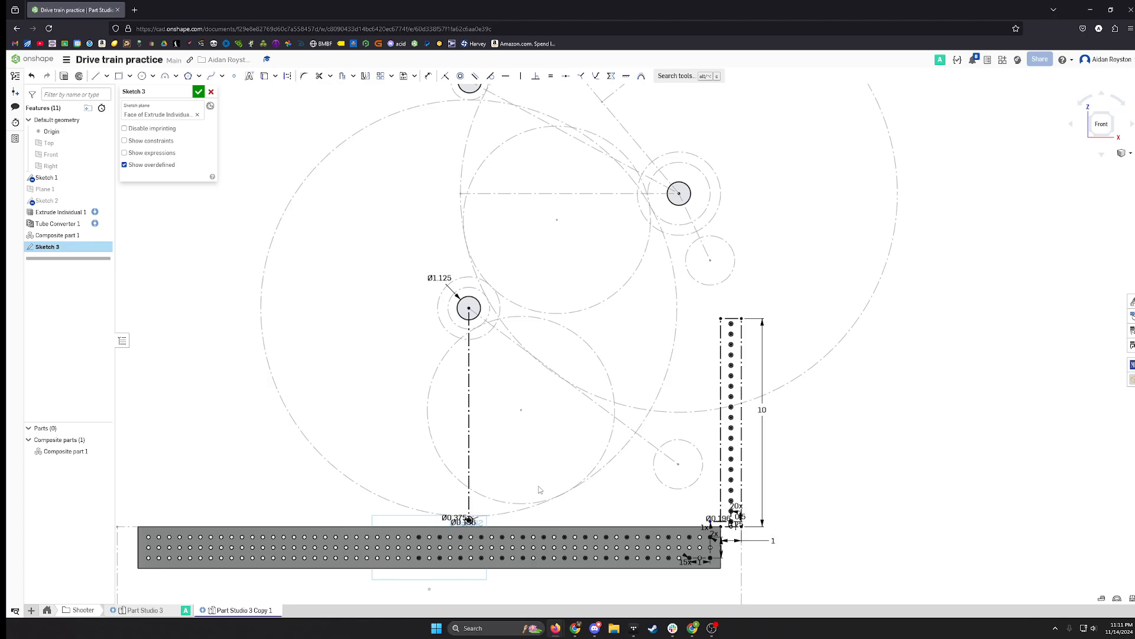
scroll(485, 523, "up", 5)
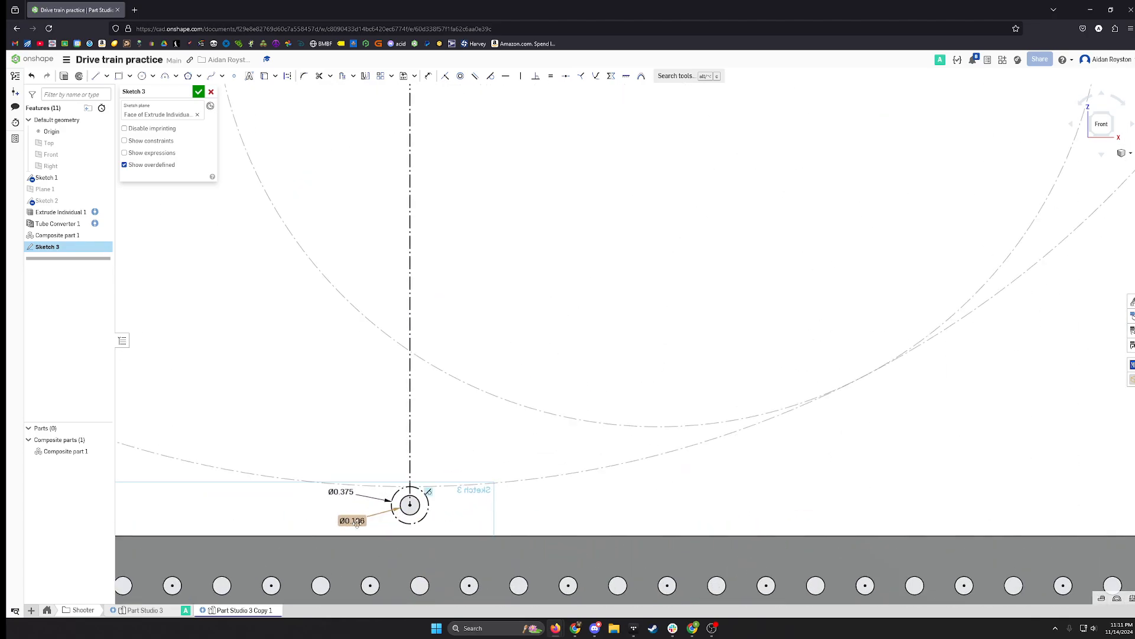
left_click(392, 76)
left_click(402, 107)
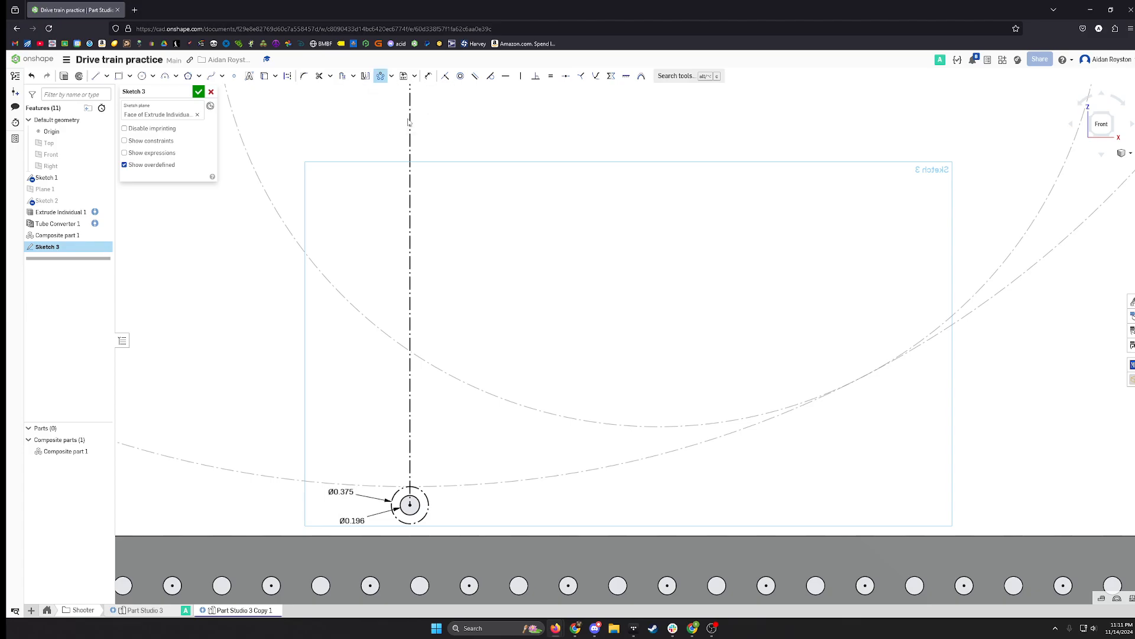
scroll(437, 449, "up", 3)
middle_click_drag(415, 522, 561, 413)
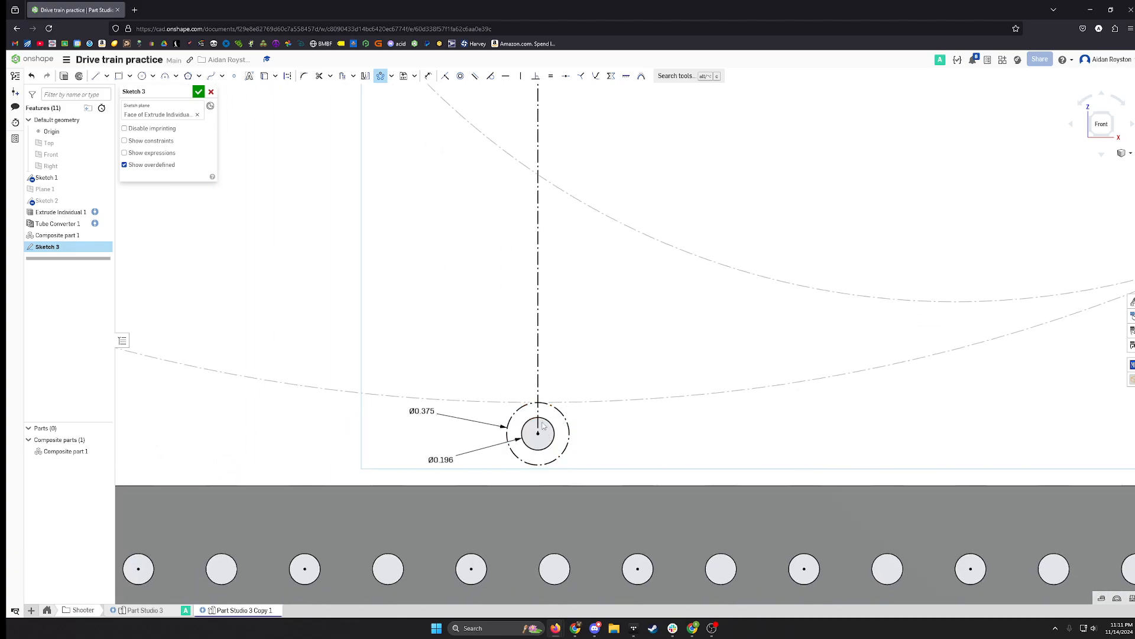
left_click(553, 443)
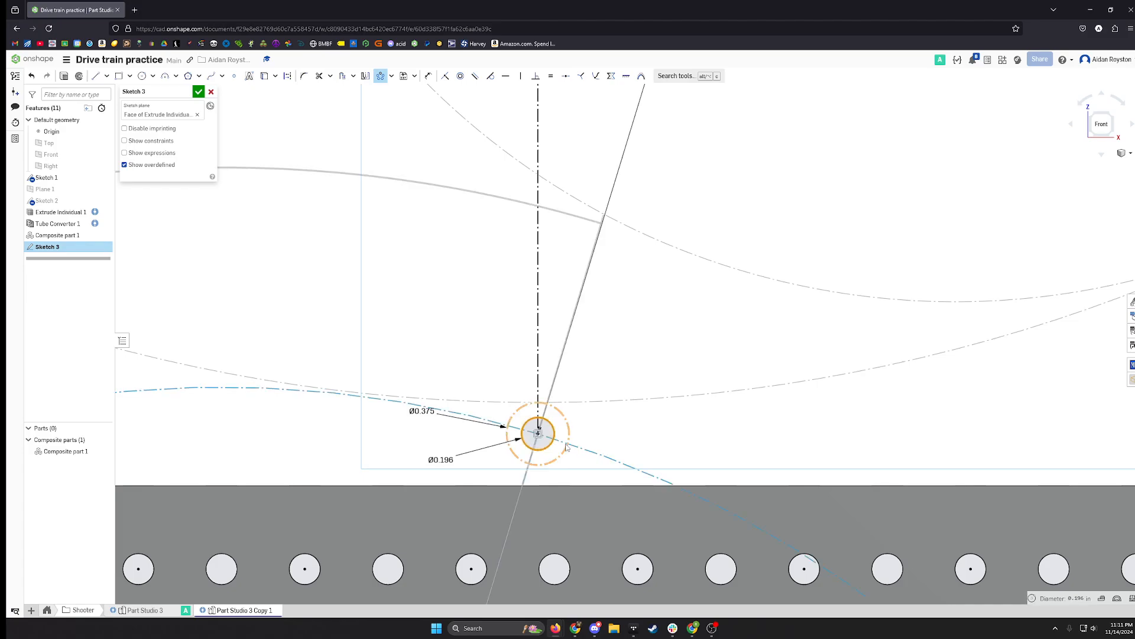
scroll(556, 473, "down", 6)
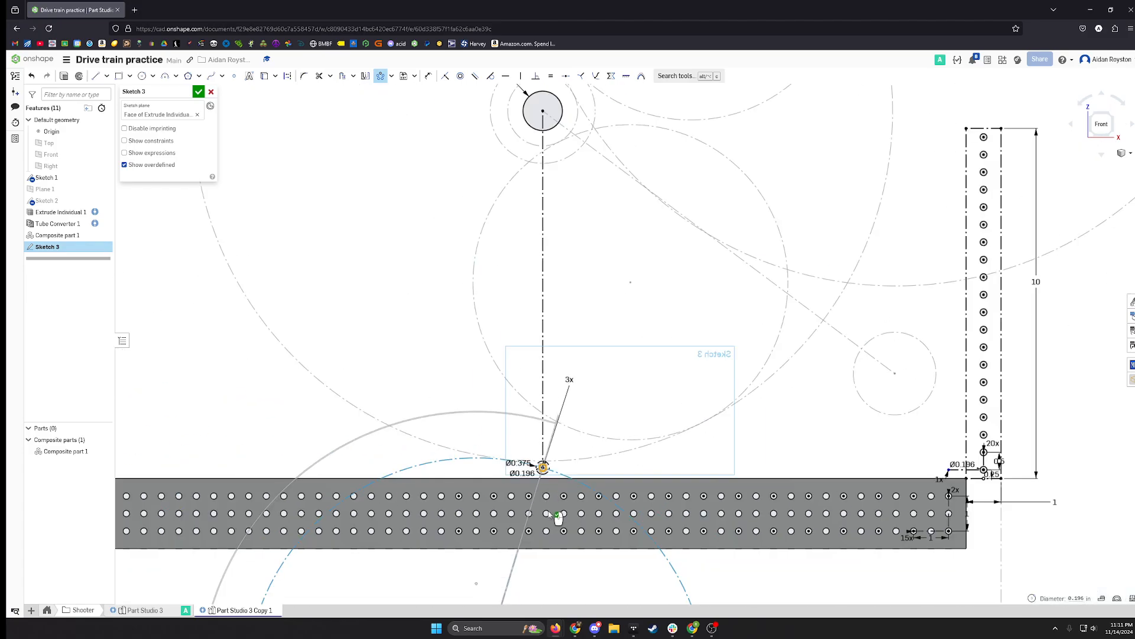
middle_click_drag(604, 492, 610, 367)
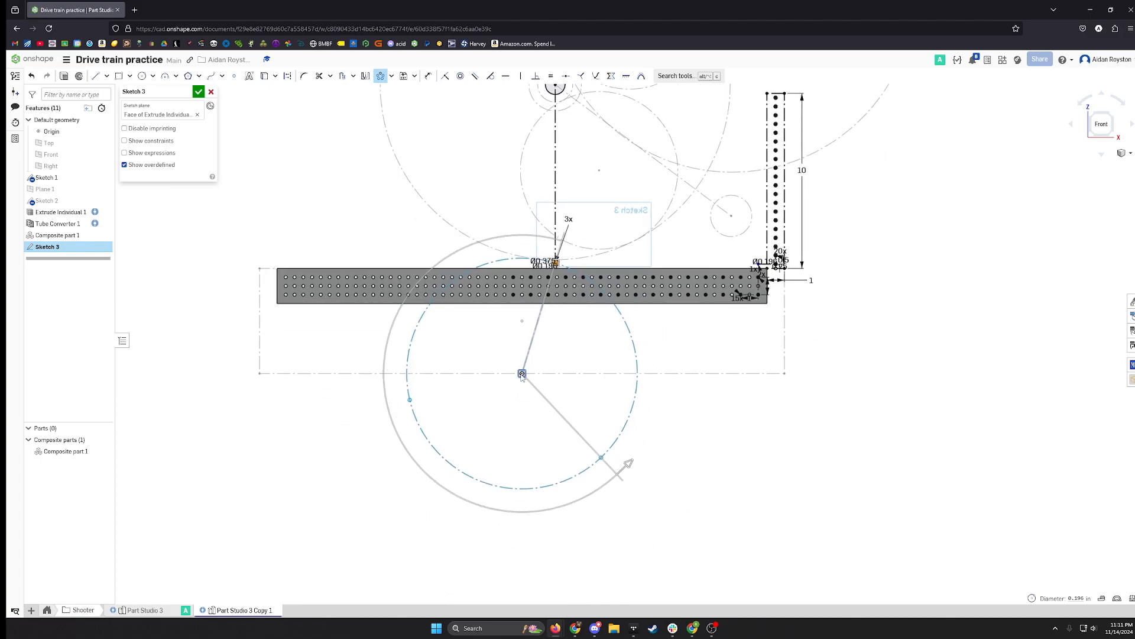
middle_click_drag(533, 383, 484, 471)
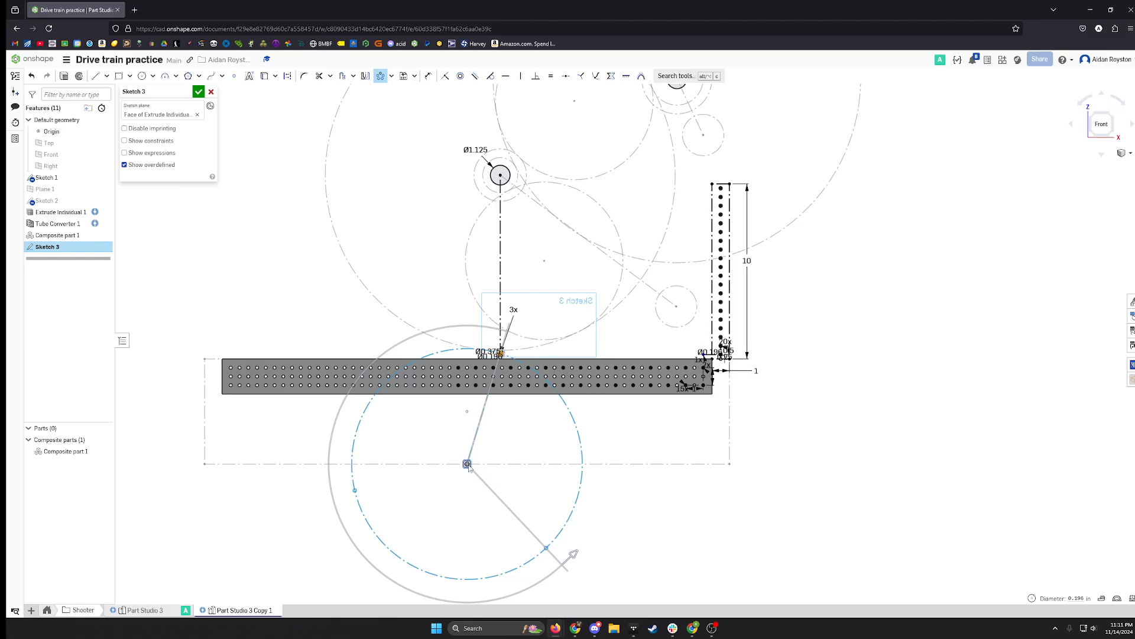
left_click_drag(467, 464, 500, 175)
mouse_move(530, 215)
middle_mouse_down()
mouse_move(487, 348)
mouse_move(506, 350)
middle_mouse_up()
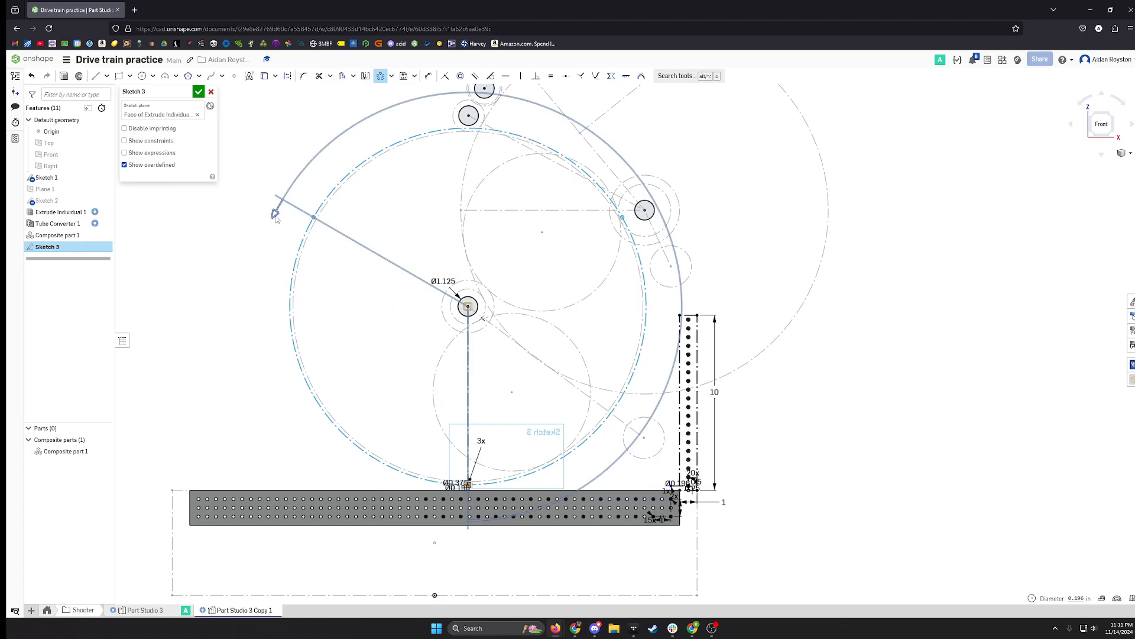
Set the circular pattern's angle to 100°, sweeping from the vertical line towards the upright tube side.
mouse_move(275, 214)
left_mouse_down()
mouse_move(466, 119)
mouse_move(656, 181)
mouse_move(693, 269)
left_mouse_up()
scroll(667, 258, "up", 4)
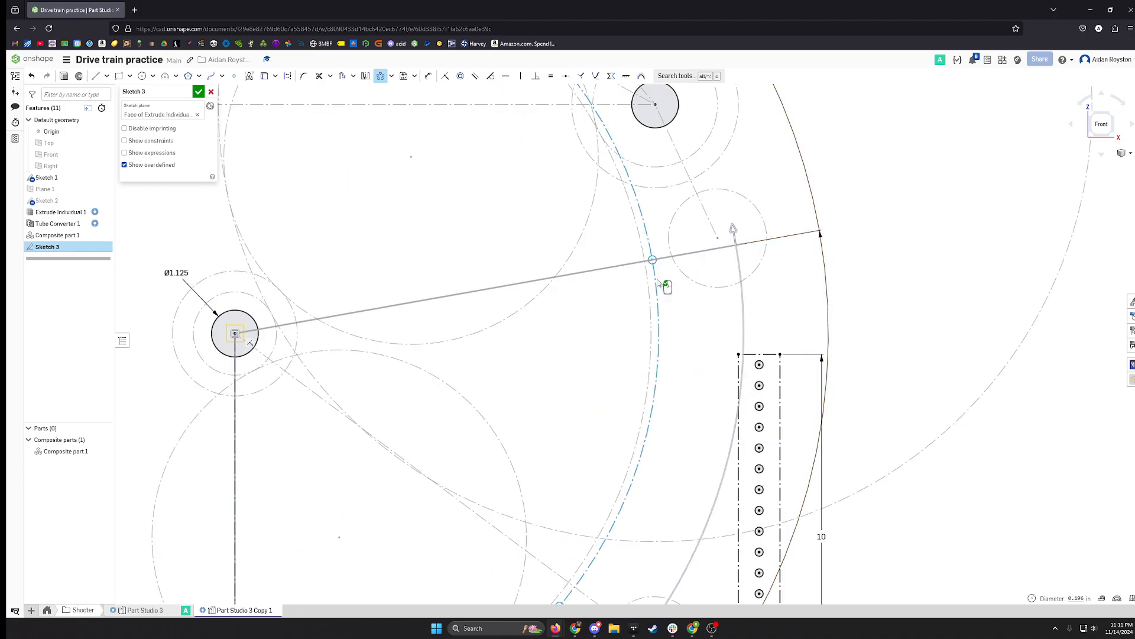
middle_click_drag(672, 329, 801, 422)
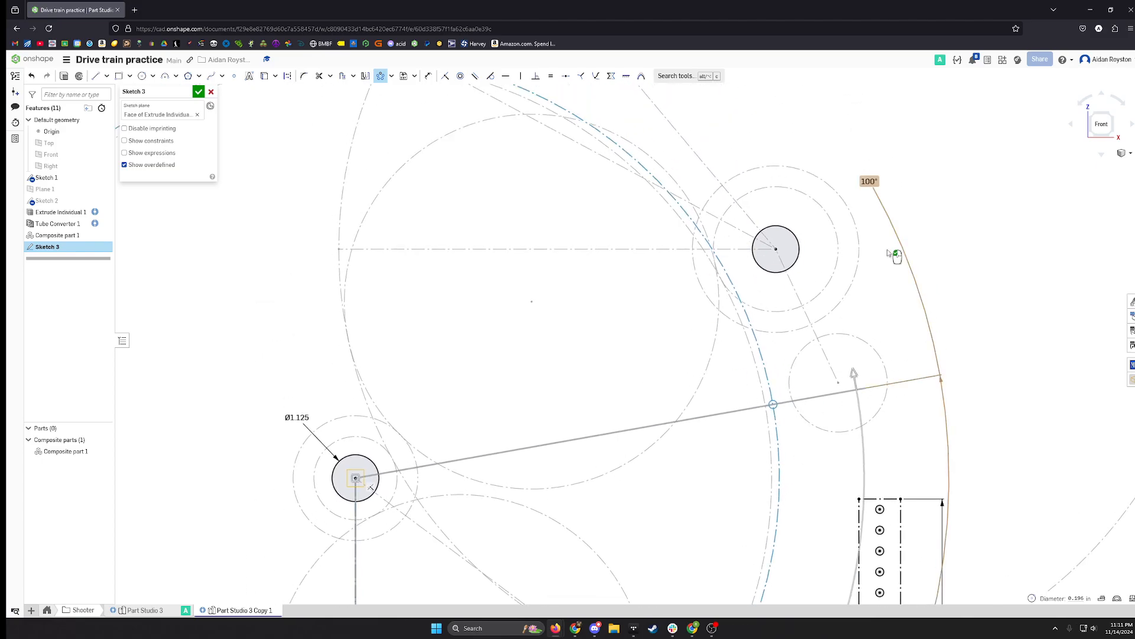
middle_click_drag(816, 505, 836, 335)
scroll(813, 390, "down", 4)
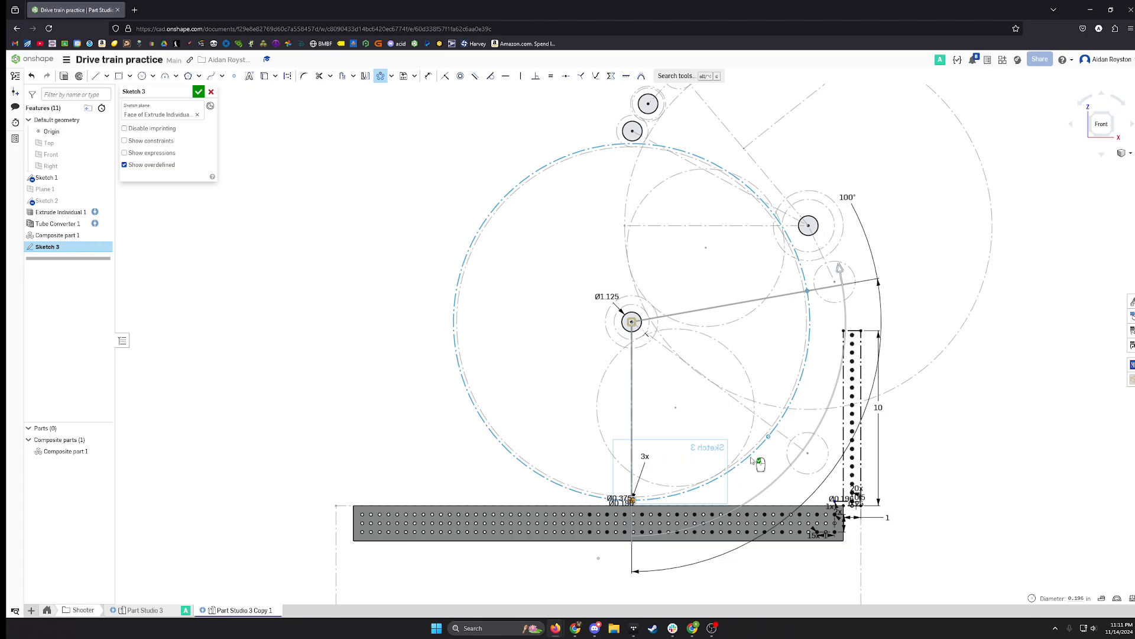
Set the circular pattern to 6 instances and finish it.
double_click(645, 455)
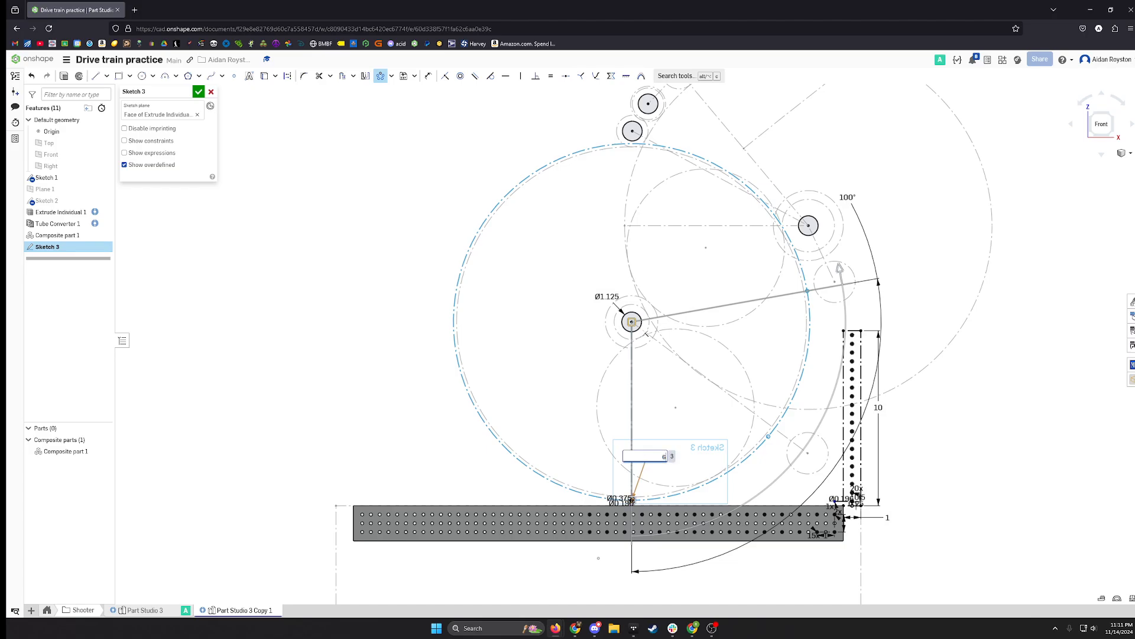
type("6")
key("Return")
left_click(455, 479)
Sketch a construction circle about 0.48 in in diameter just above the lower shaft circle, outside the upper large layout circle.
scroll(761, 454, "up", 5)
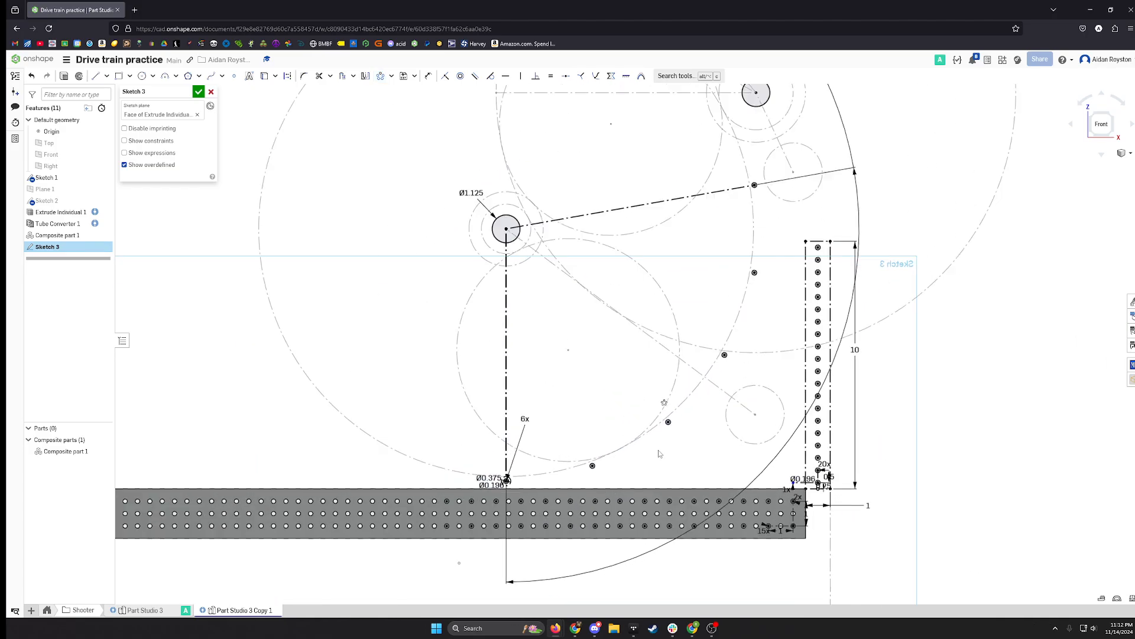
middle_click_drag(679, 428, 584, 556)
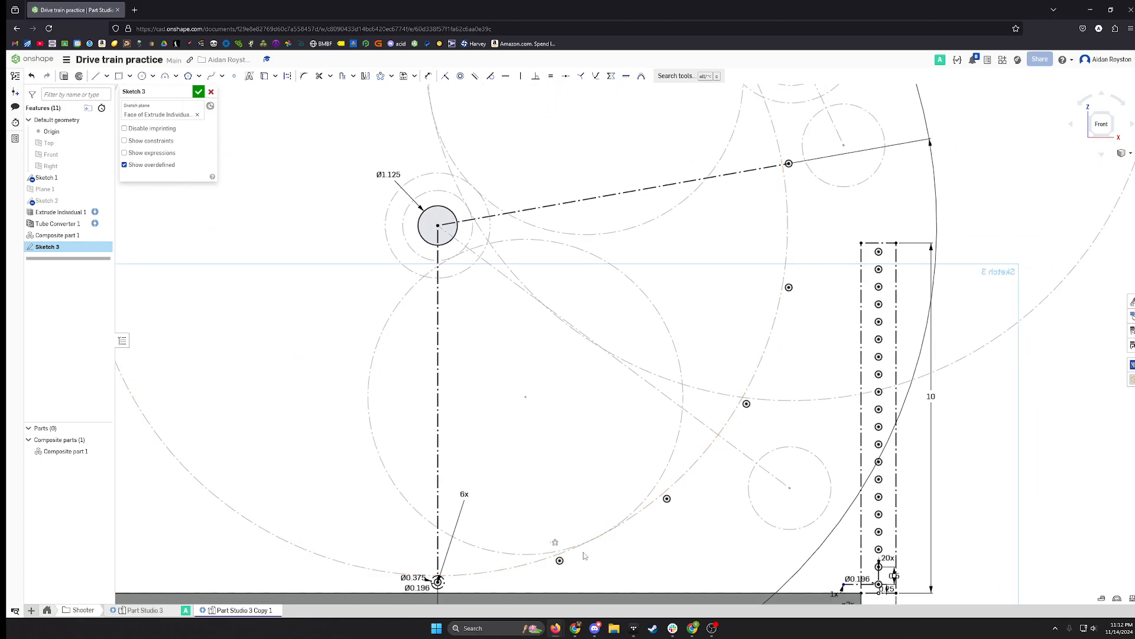
mouse_move(729, 305)
middle_mouse_down()
mouse_move(796, 247)
mouse_move(735, 483)
middle_mouse_up()
scroll(668, 484, "down", 5)
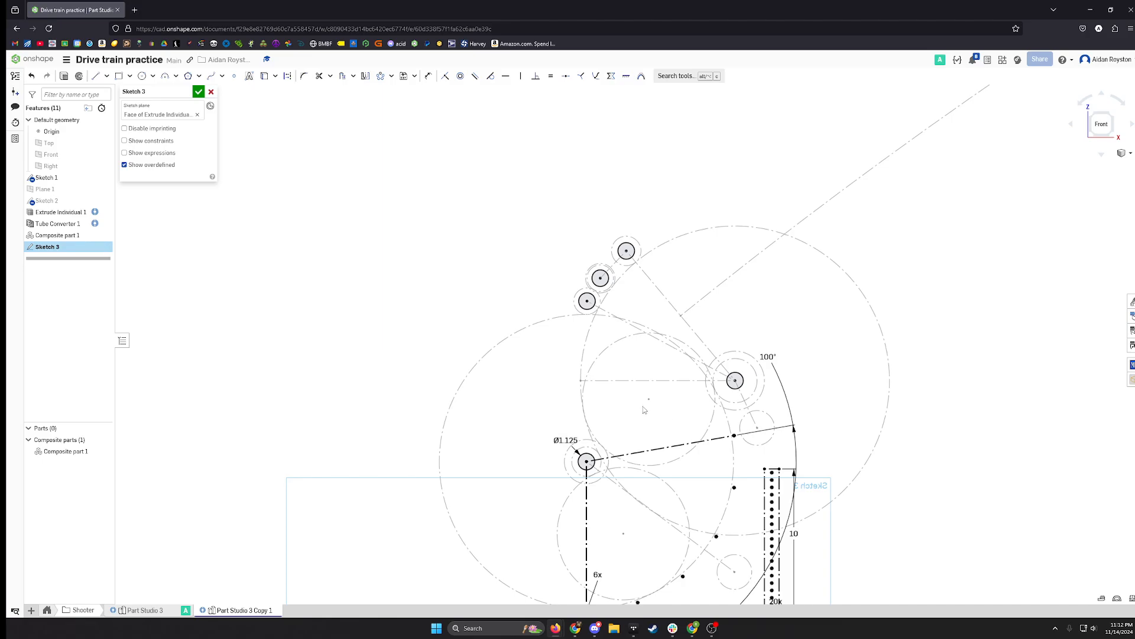
scroll(602, 378, "up", 5)
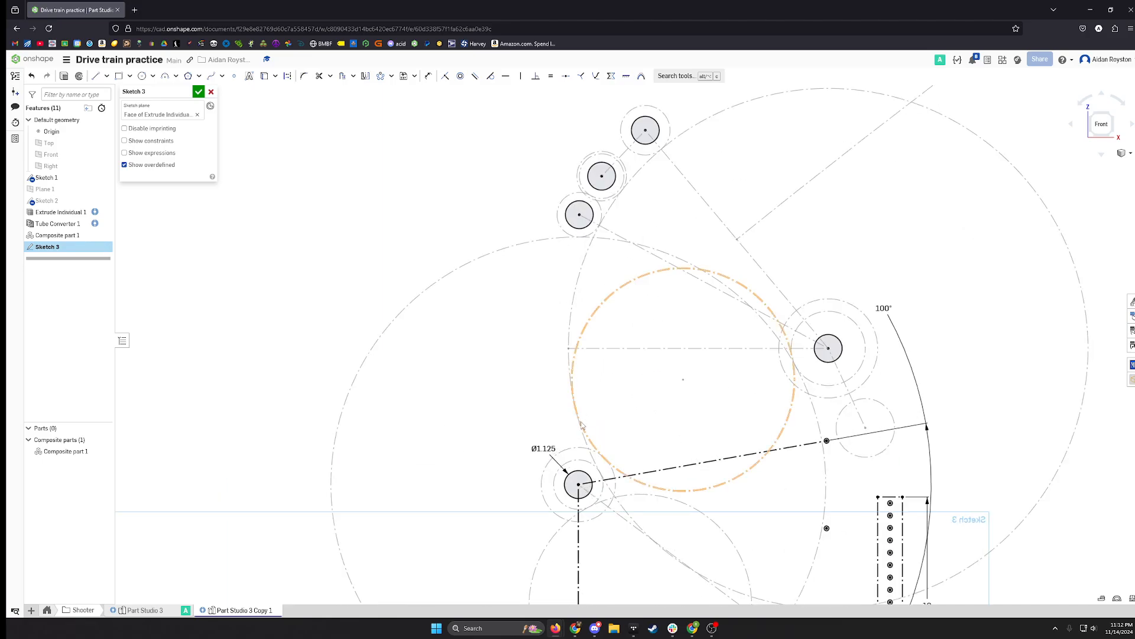
key("s")
left_click(608, 435)
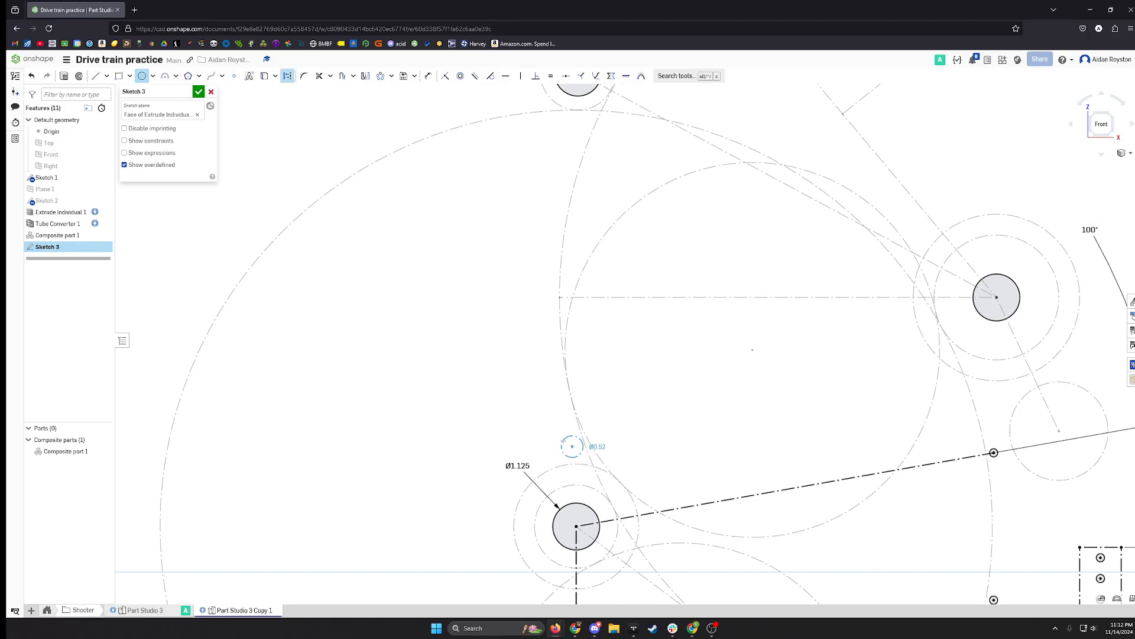
left_click(564, 441)
key("Escape")
Set the new construction circle's diameter to 0.375 in.
key("d")
left_click(564, 443)
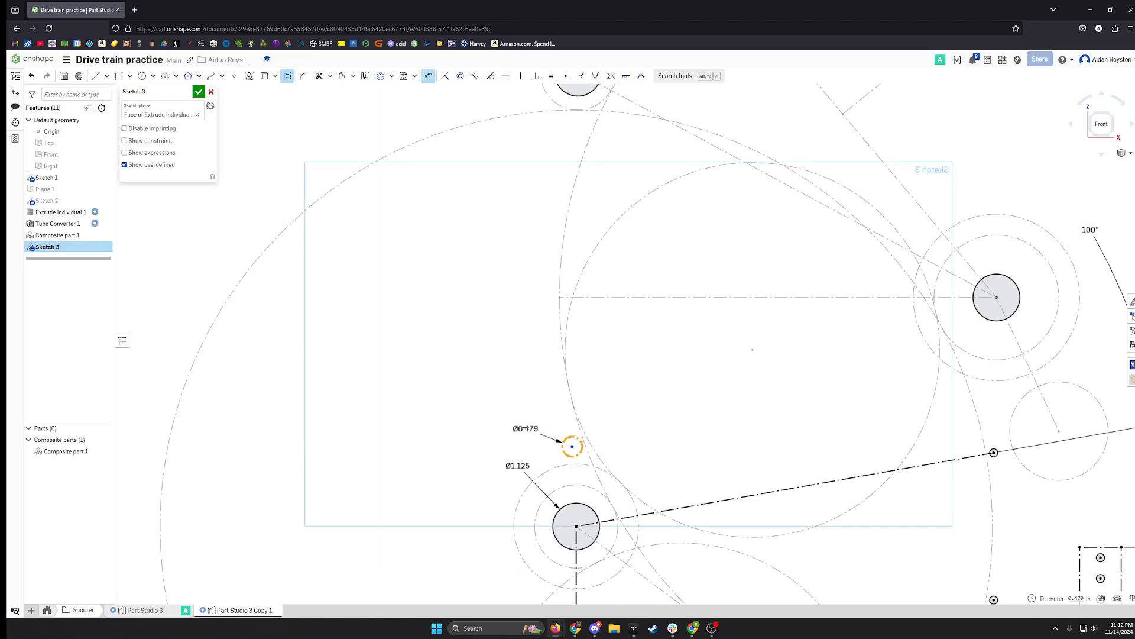
left_click(526, 429)
type("0.375")
key("Return")
key("Escape")
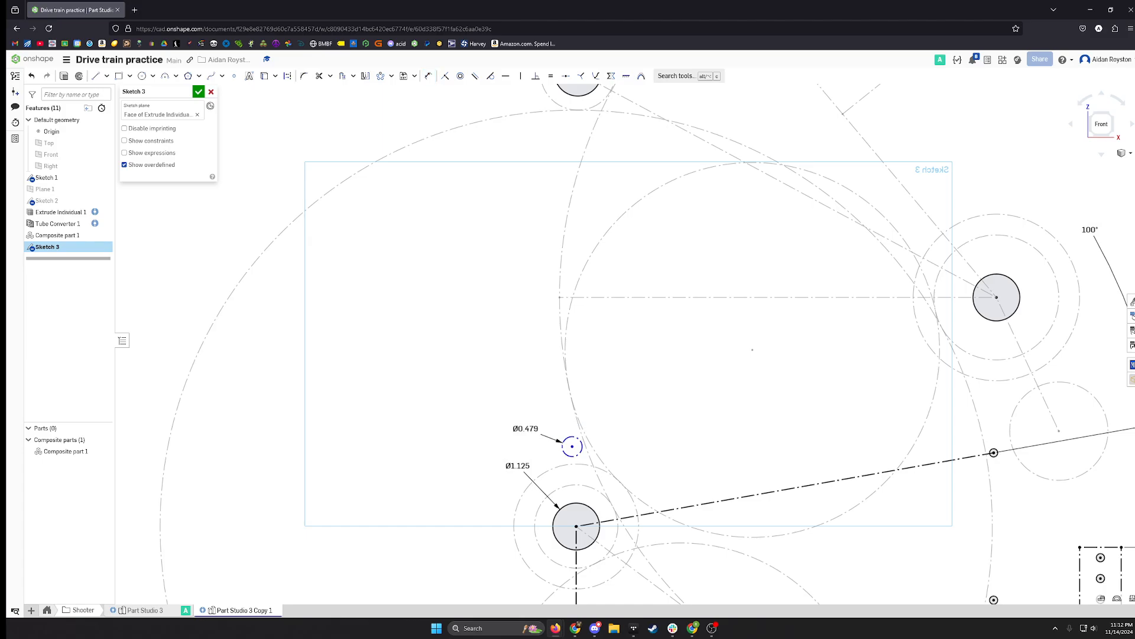
Make the new 0.375 in construction circle tangent to the upper large layout circle.
left_click(578, 451)
left_click(578, 166)
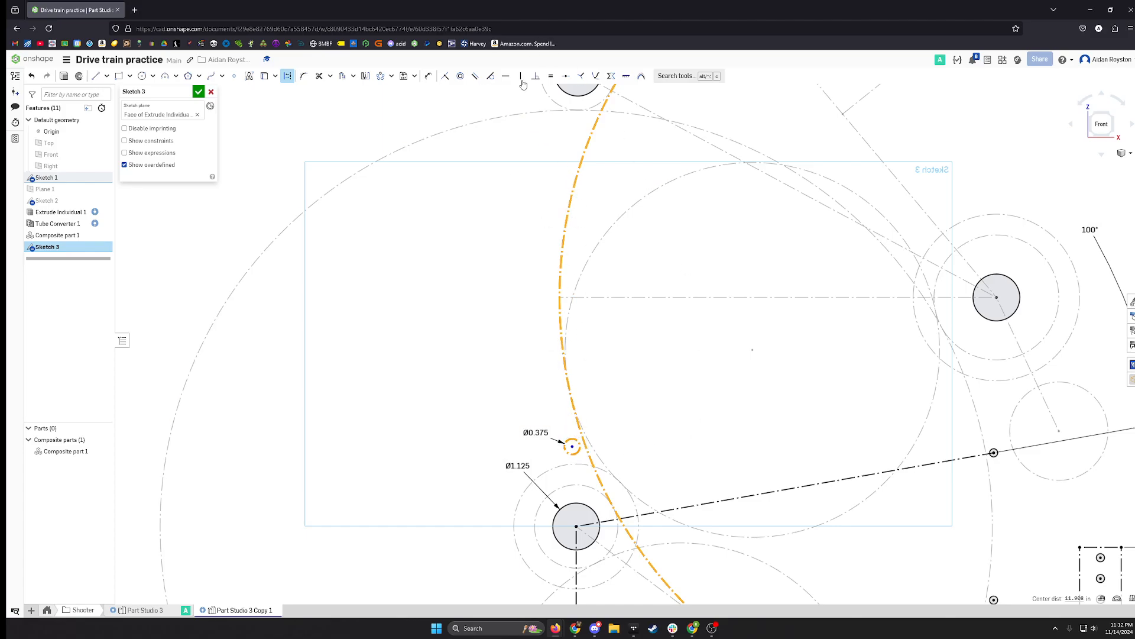
key("Escape")
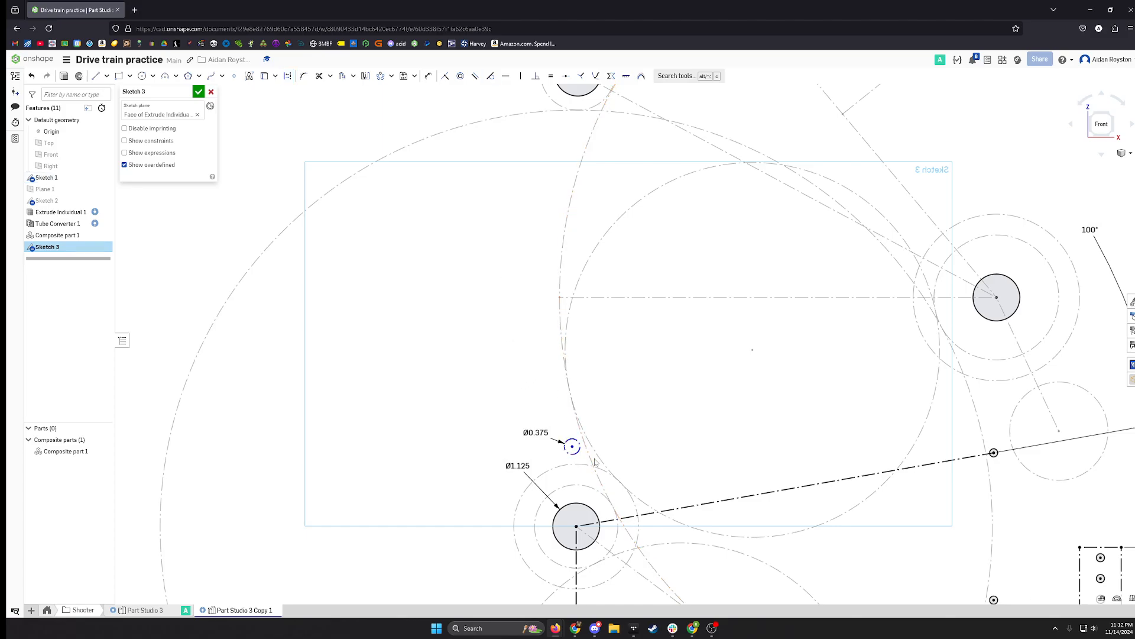
Sketch a circle about 0.2 in in diameter concentric with the construction circle above the lower shaft circle.
middle_click_drag(631, 428, 563, 437)
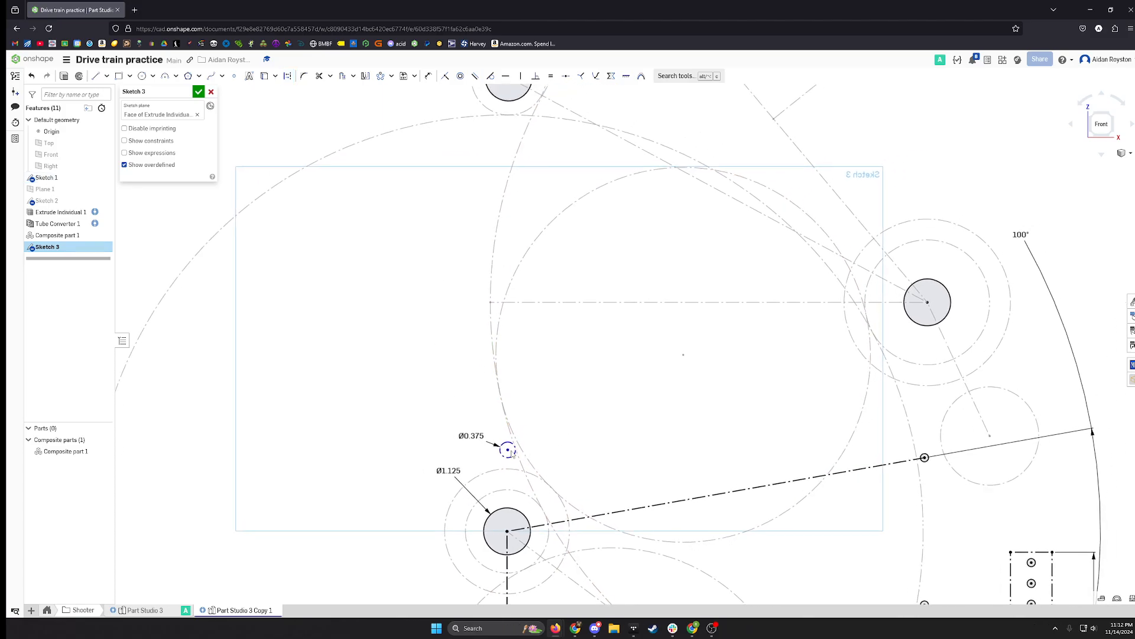
key("s")
left_click(566, 446)
left_click(507, 450)
scroll(509, 453, "up", 8)
left_click(517, 458)
Set the diameter of the inner circle above the lower shaft circle to 0.196 in.
key("u")
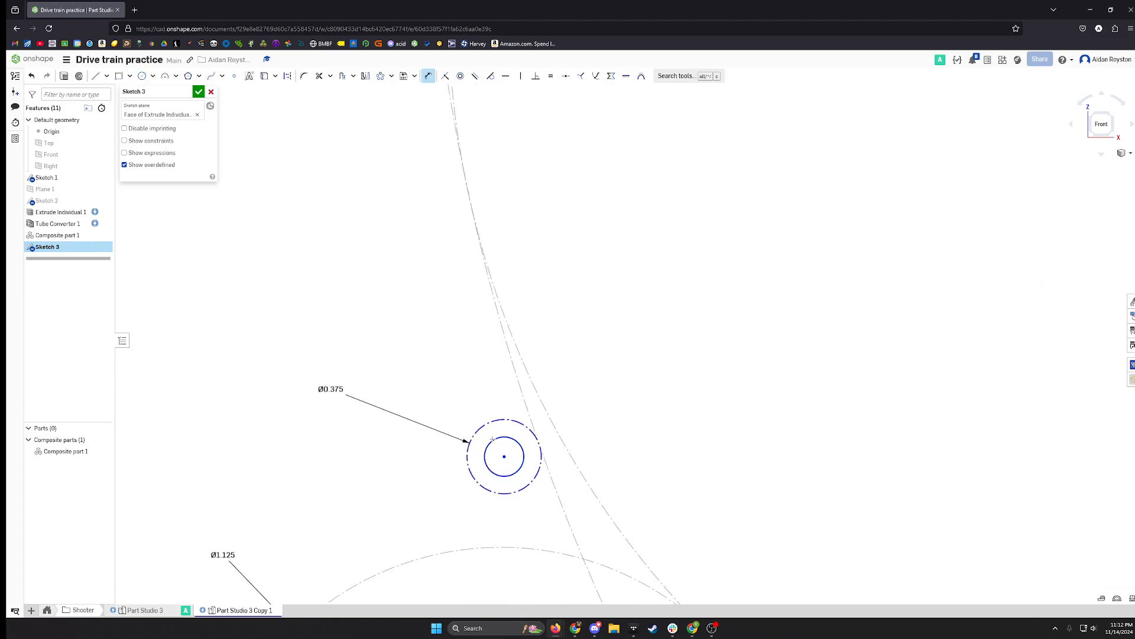
left_click(495, 440)
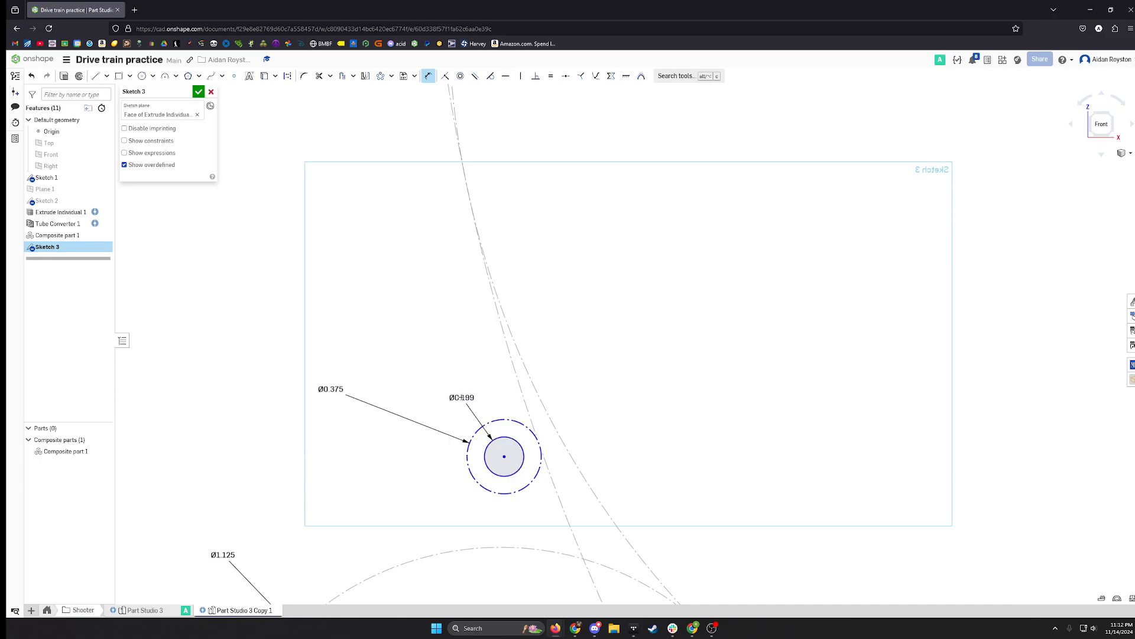
left_click(474, 407)
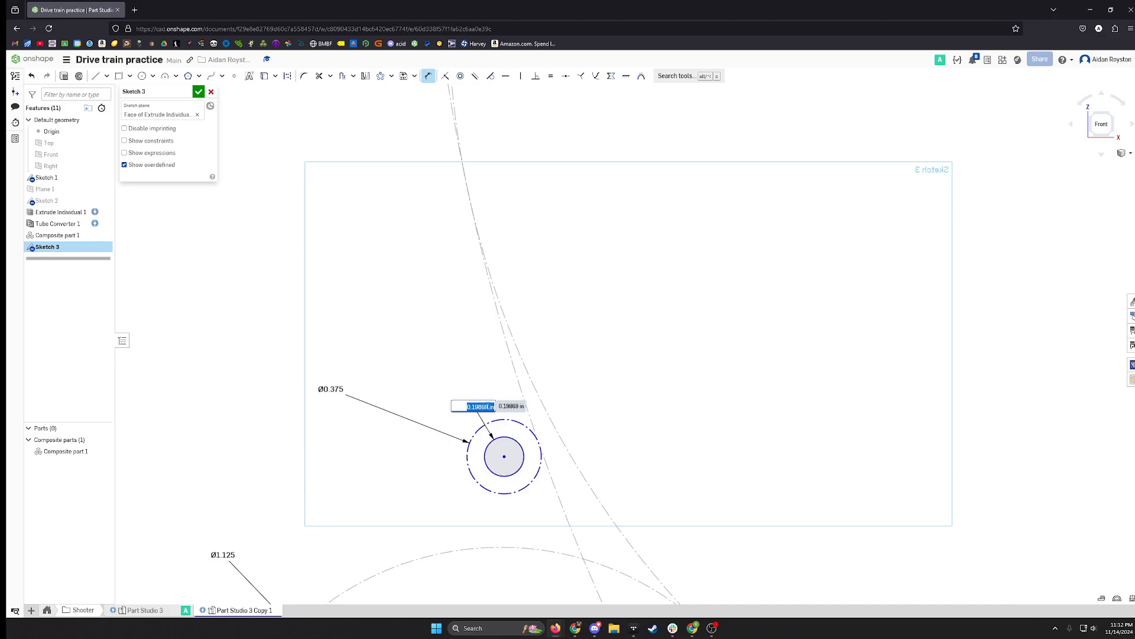
type("0.199")
key("Return")
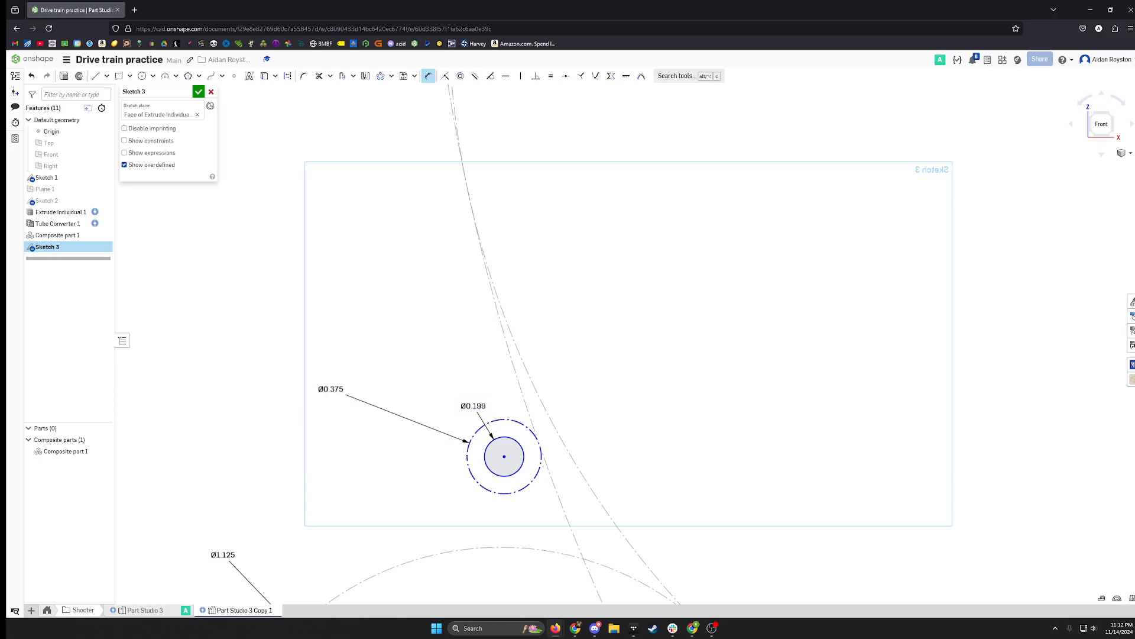
Draw a construction line from the new 0.196 in hole's centre to the centre of the right-hand shaft circle.
scroll(595, 423, "up", 3)
scroll(583, 400, "up", 3)
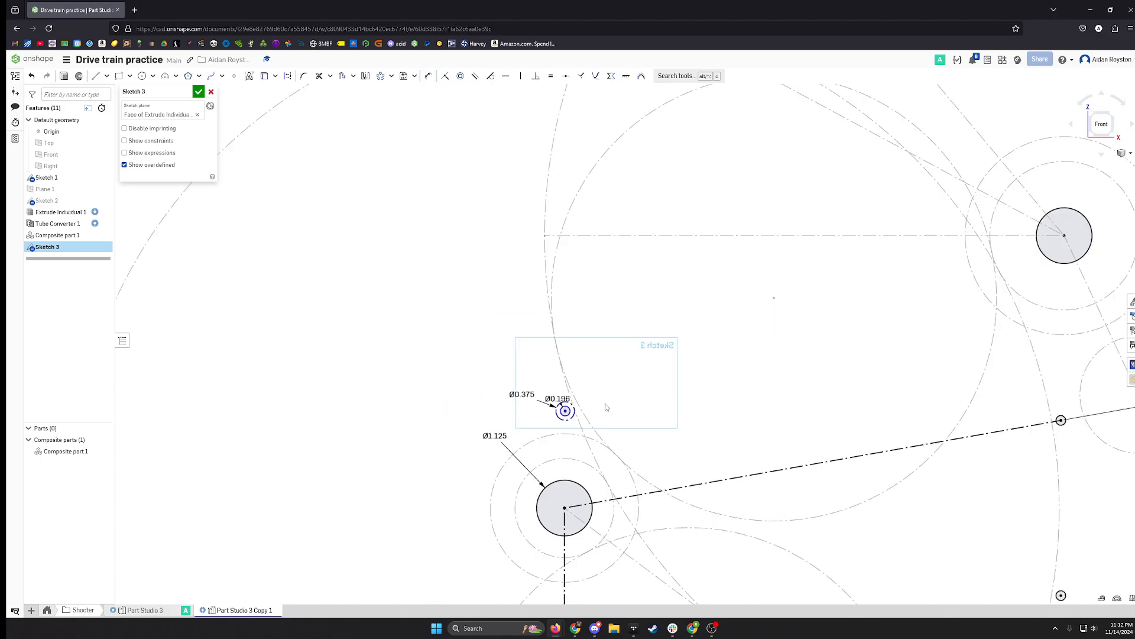
key("l")
left_click(565, 411)
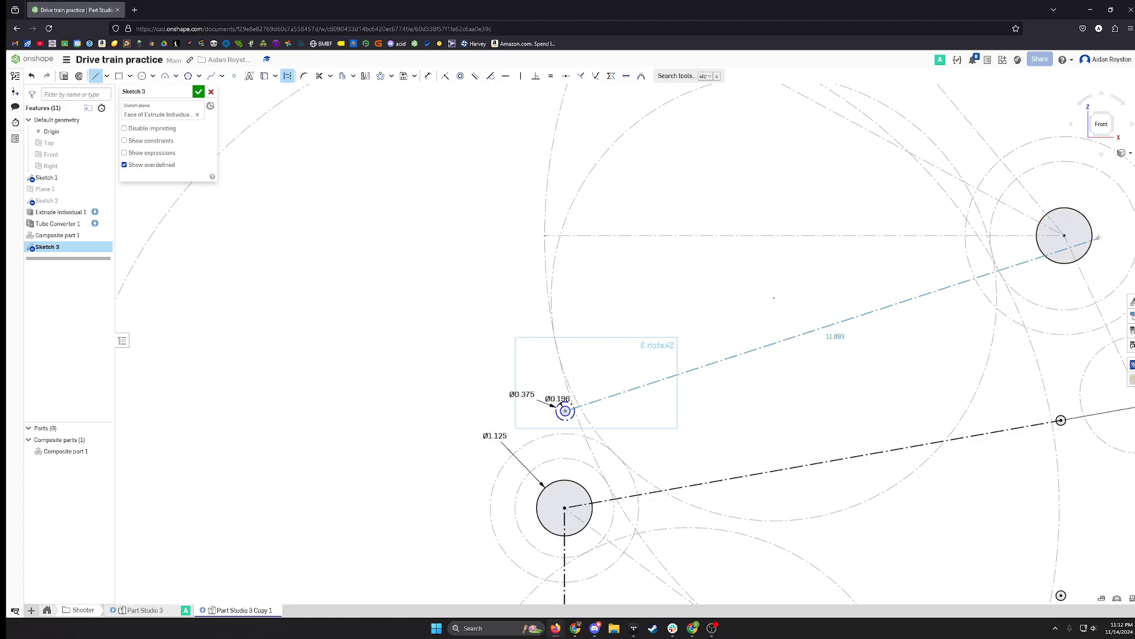
left_click(1064, 236)
Set the angle between the new construction line and the horizontal layout line to 18°.
key("d")
left_click(912, 286)
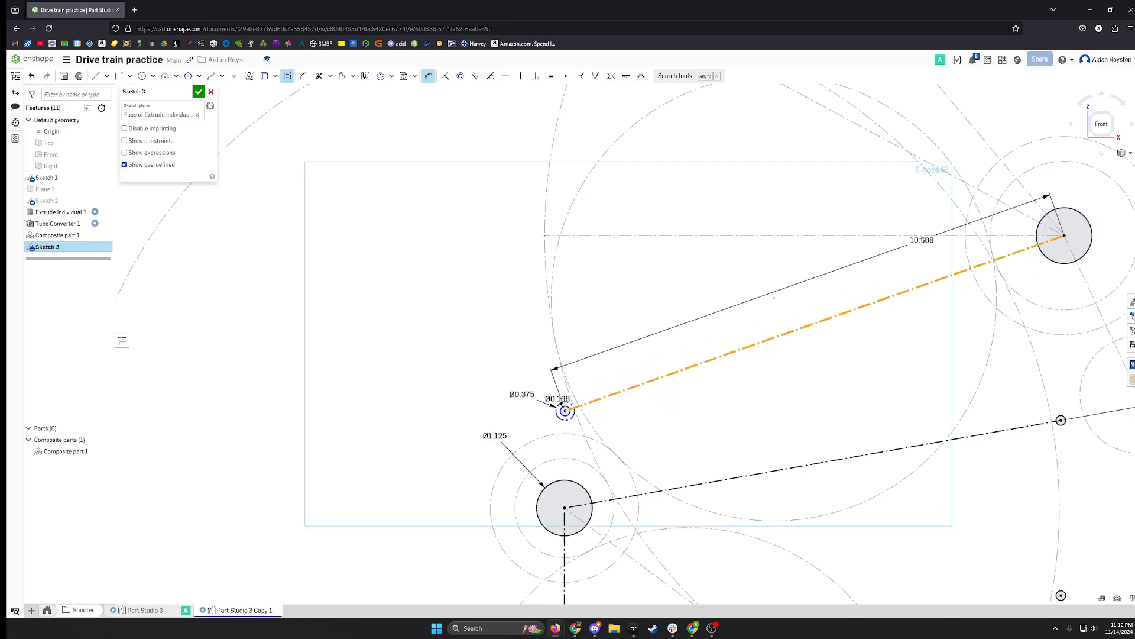
left_click(919, 235)
left_click(920, 259)
type("18")
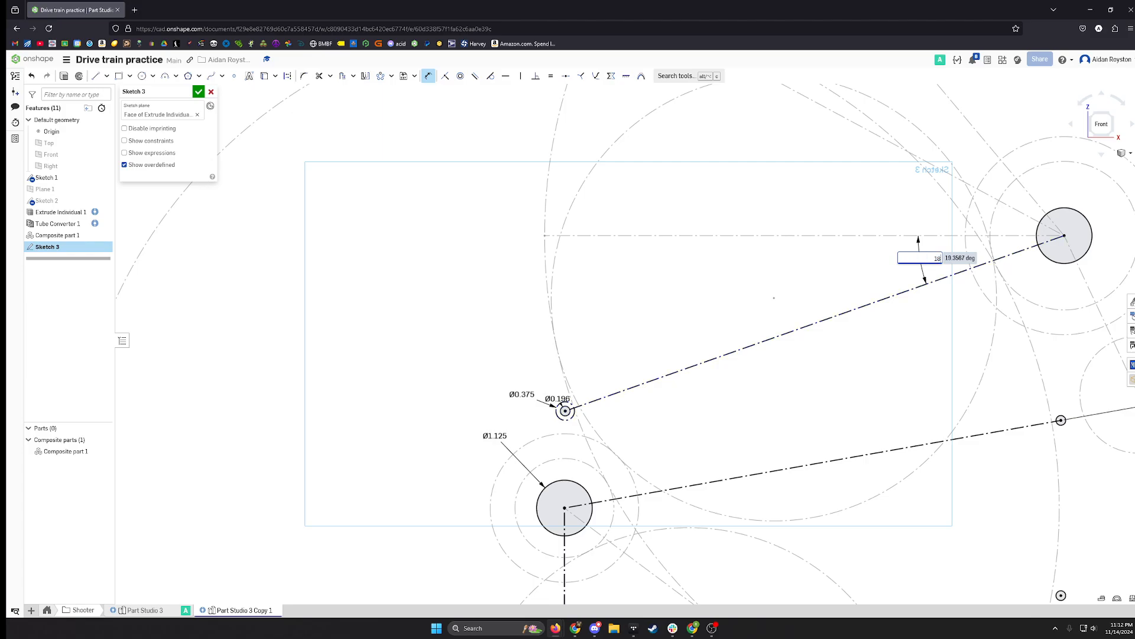
key("Return")
Start a circular pattern of the 0.196 in hole and centre it on the right-hand shaft circle.
scroll(832, 286, "down", 3)
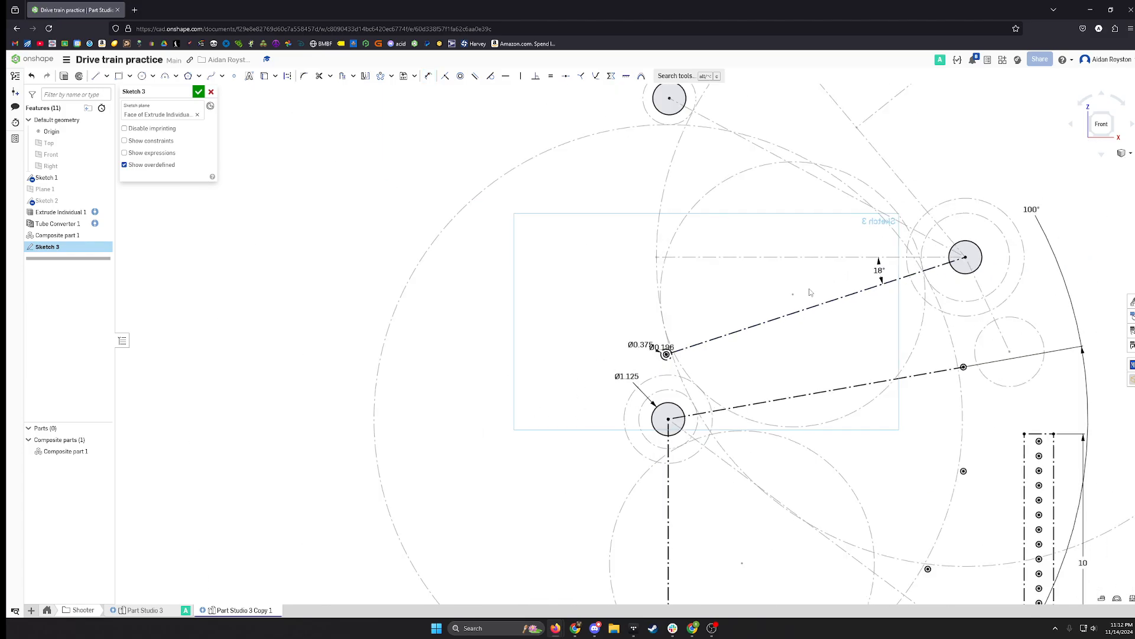
middle_click_drag(811, 289, 674, 325)
scroll(617, 328, "up", 3)
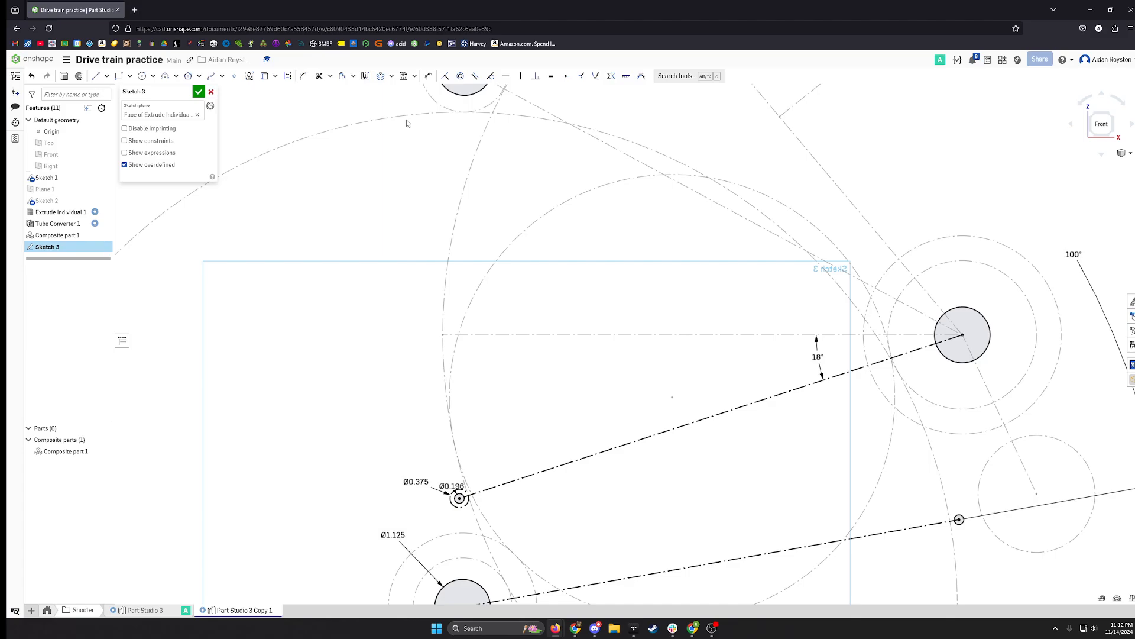
left_click(380, 76)
scroll(467, 499, "up", 3)
left_click(459, 502)
scroll(517, 466, "down", 6)
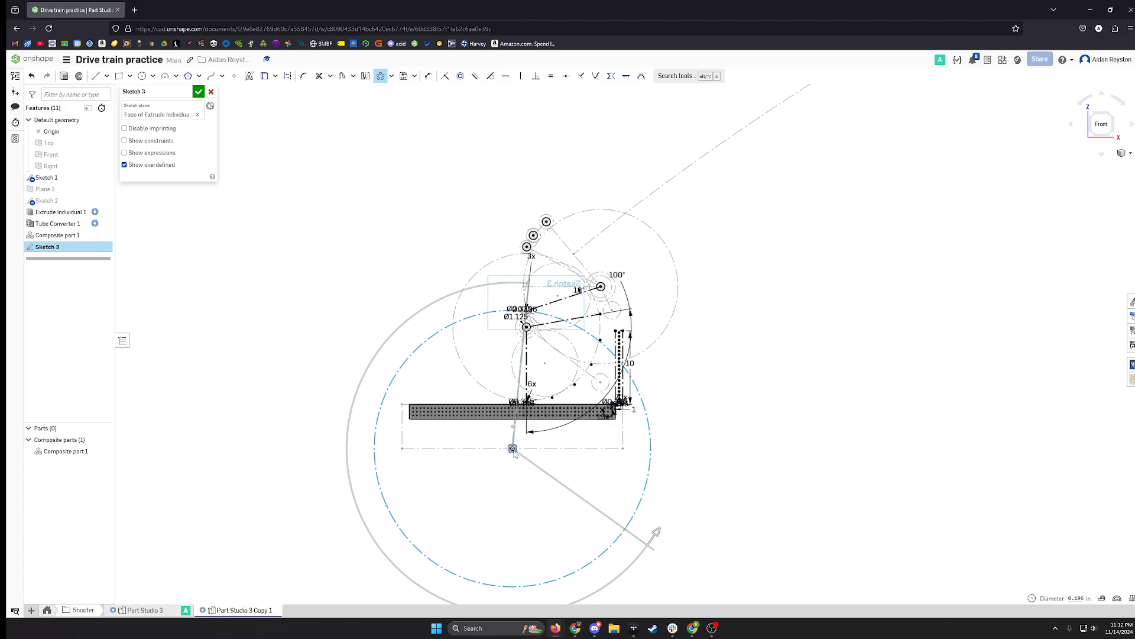
scroll(600, 288, "up", 6)
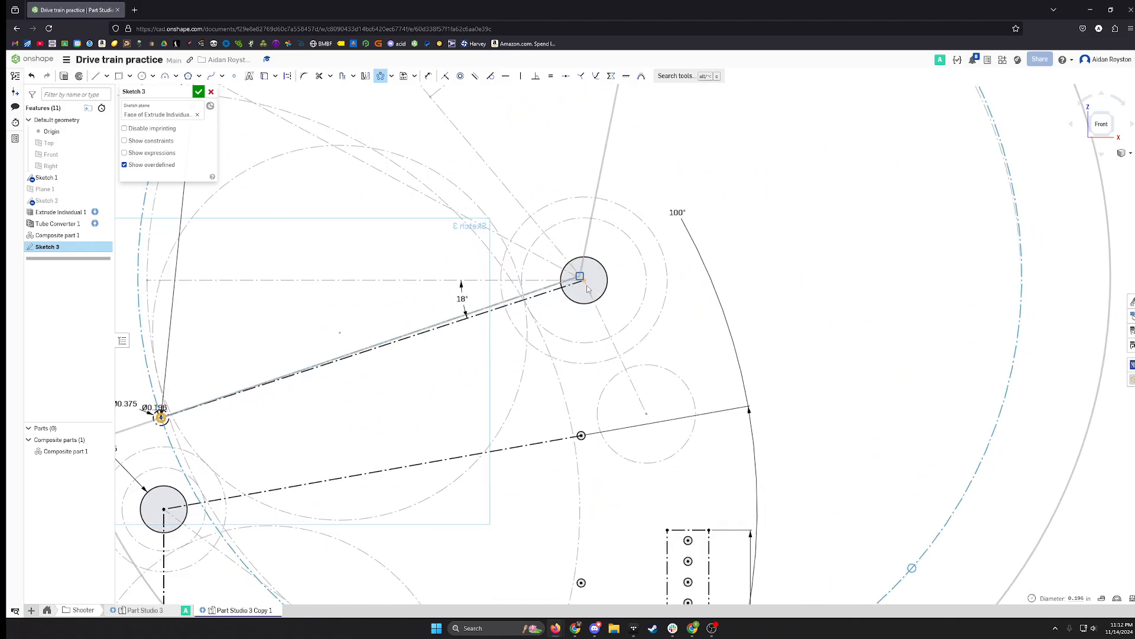
left_click_drag(587, 286, 589, 287)
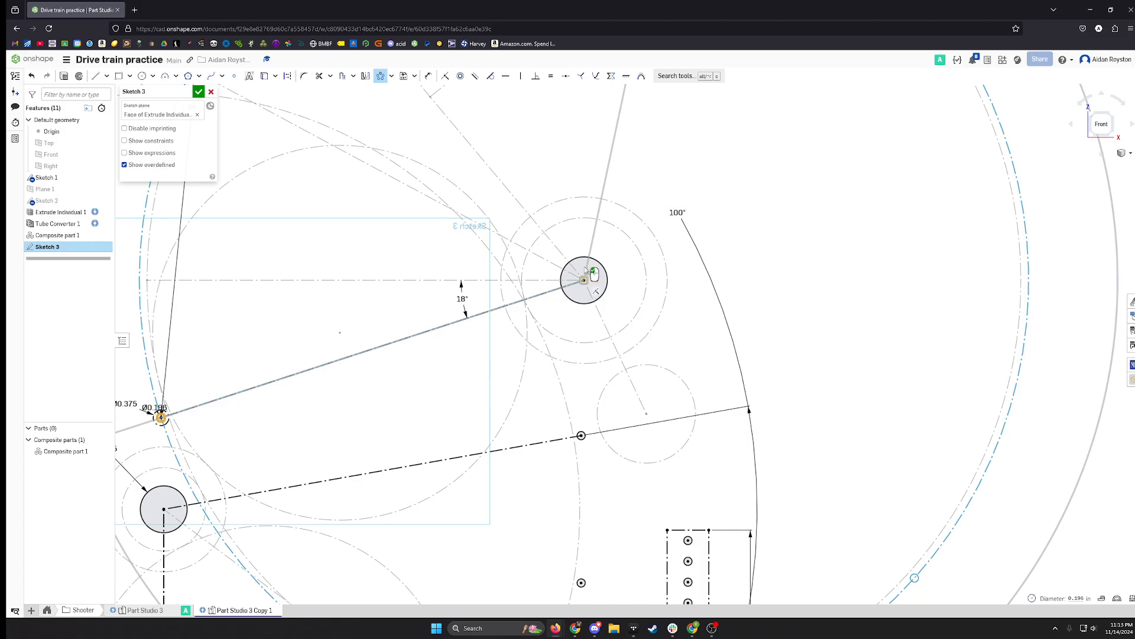
scroll(541, 326, "down", 6)
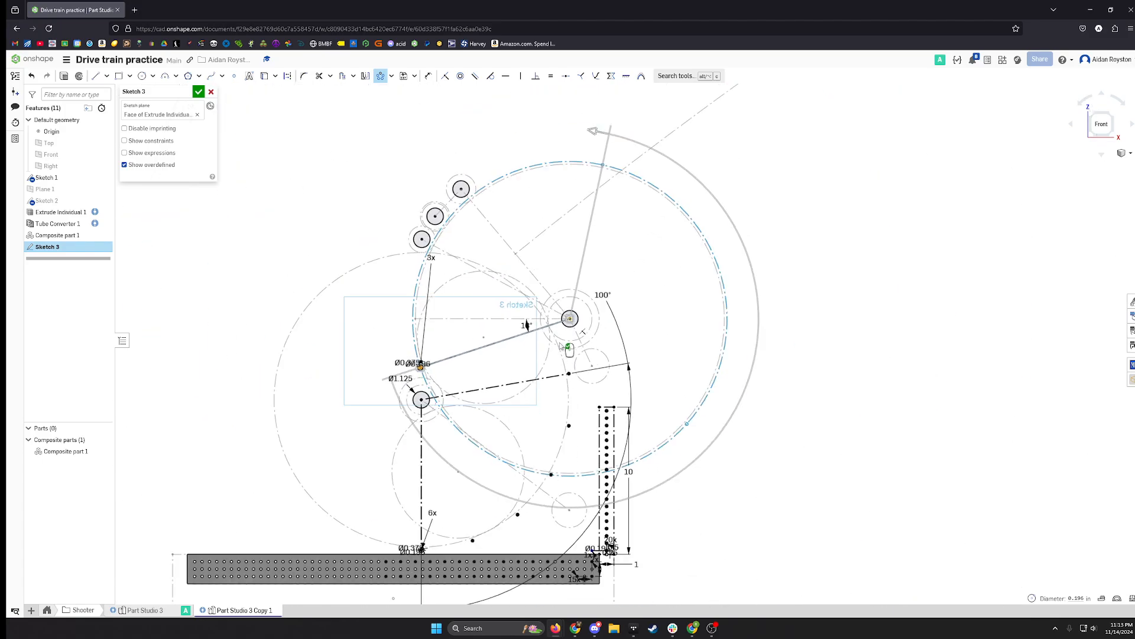
Set the circular pattern's sweep to 40°, running from the seed hole up towards the three upper shaft circles.
left_click_drag(601, 236, 665, 292)
scroll(674, 287, "up", 3)
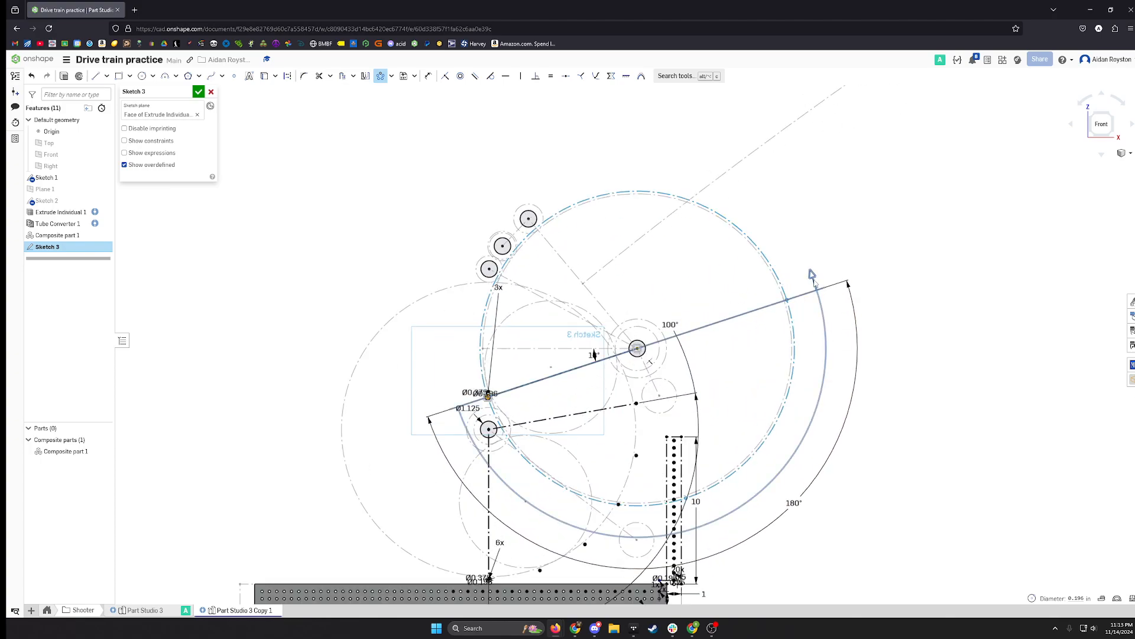
left_click_drag(811, 274, 484, 265)
scroll(467, 277, "up", 2)
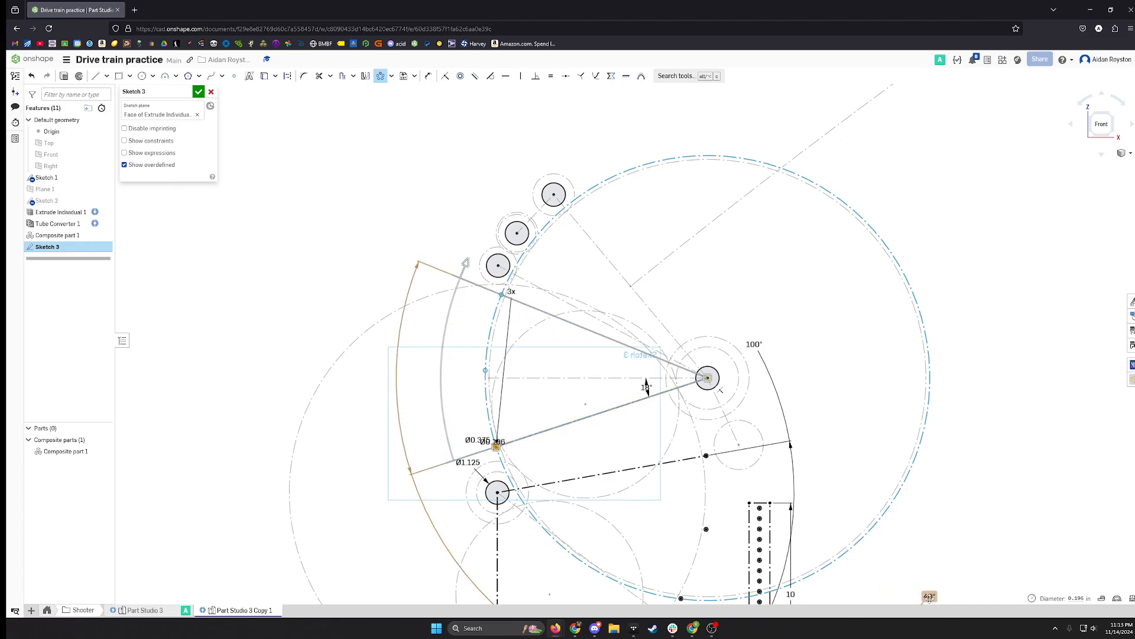
left_click_drag(930, 596, 467, 365)
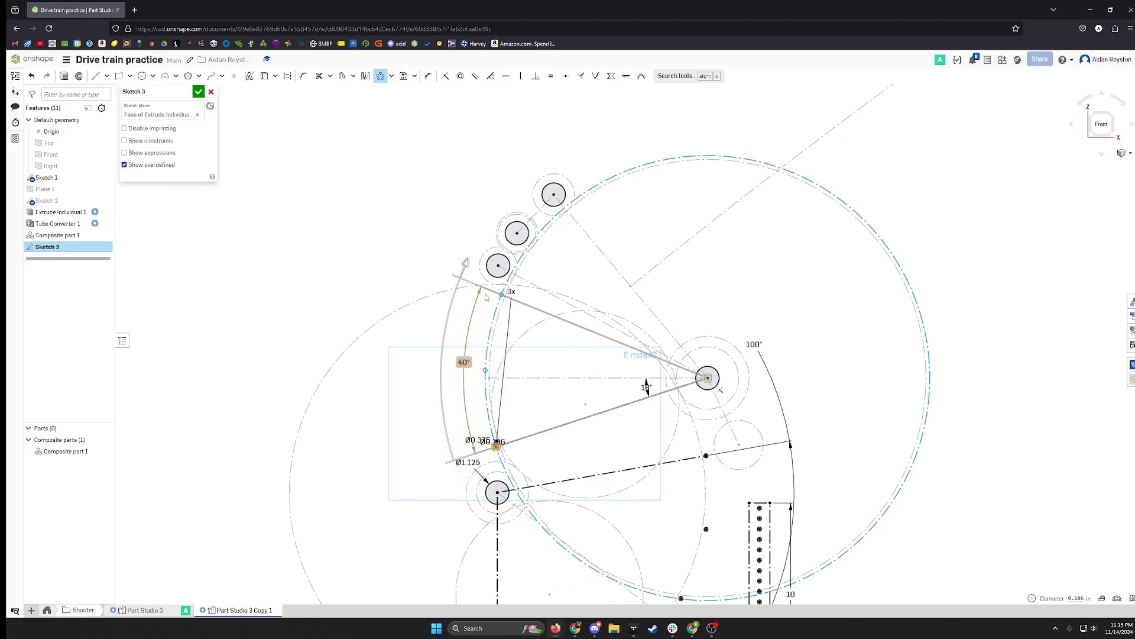
scroll(506, 319, "up", 3)
left_click_drag(515, 276, 505, 343)
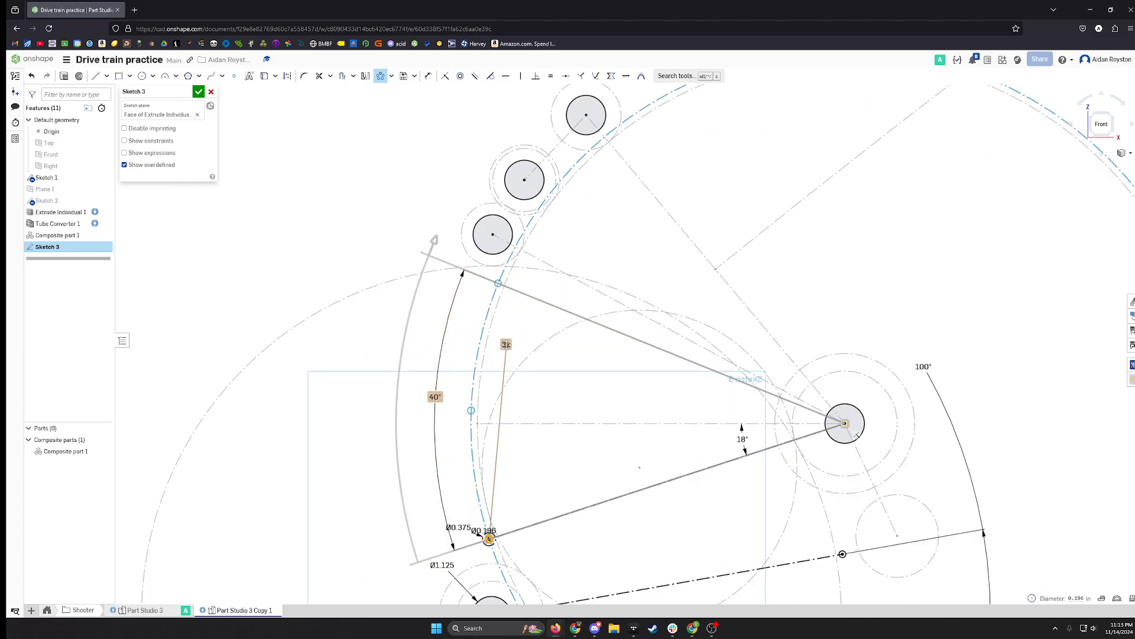
Set the circular pattern's instance count to 4 and finish the pattern.
double_click(505, 348)
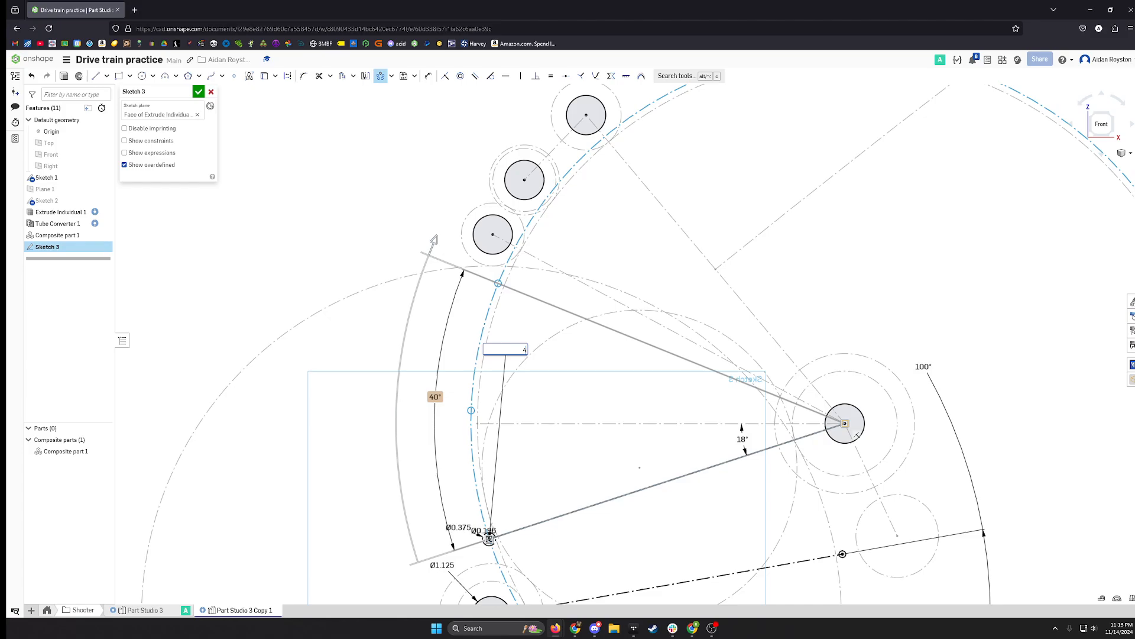
key("Return")
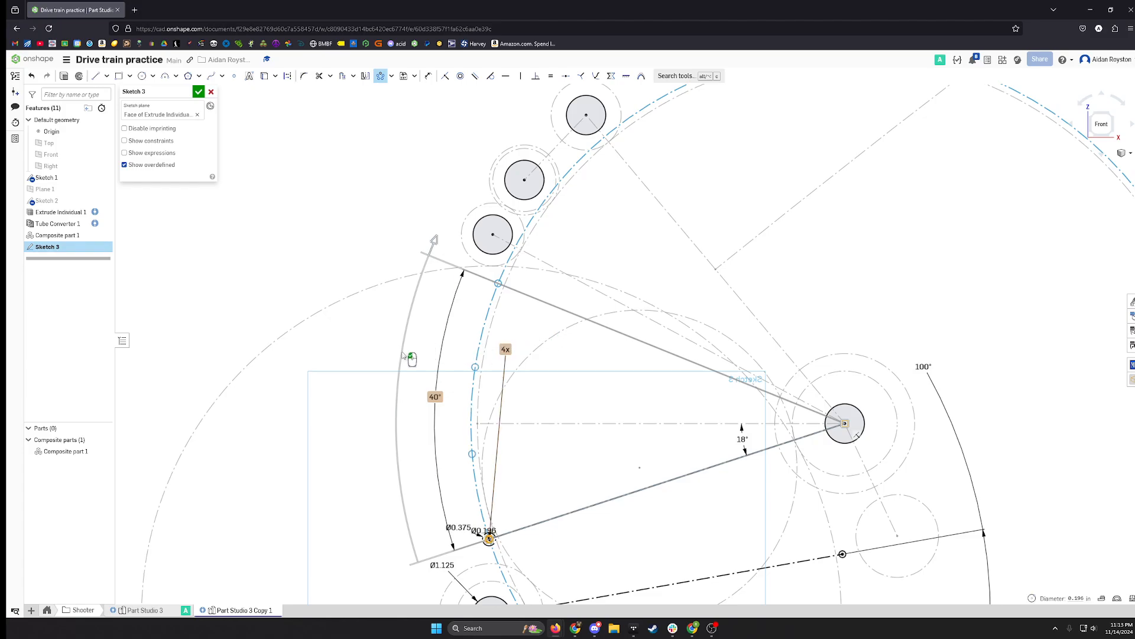
left_click(536, 420)
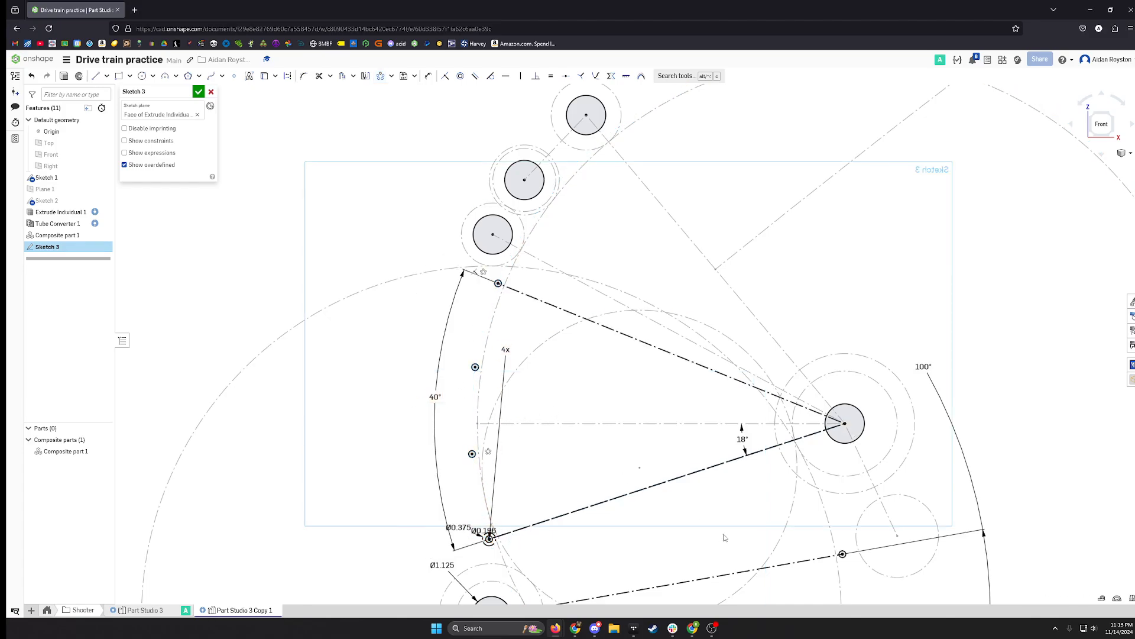
Sketch a circle about 0.6 in in diameter just outside the layout circles on the right side of the right-hand shaft circle.
scroll(725, 537, "down", 5)
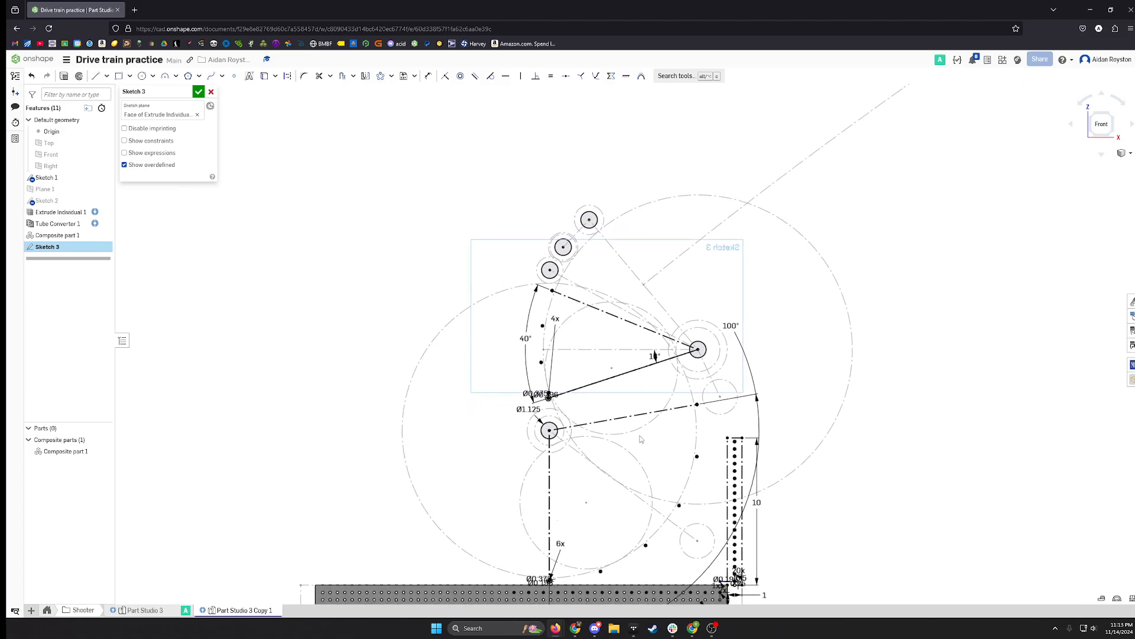
mouse_move(641, 439)
middle_mouse_down()
mouse_move(629, 396)
mouse_move(544, 408)
middle_mouse_up()
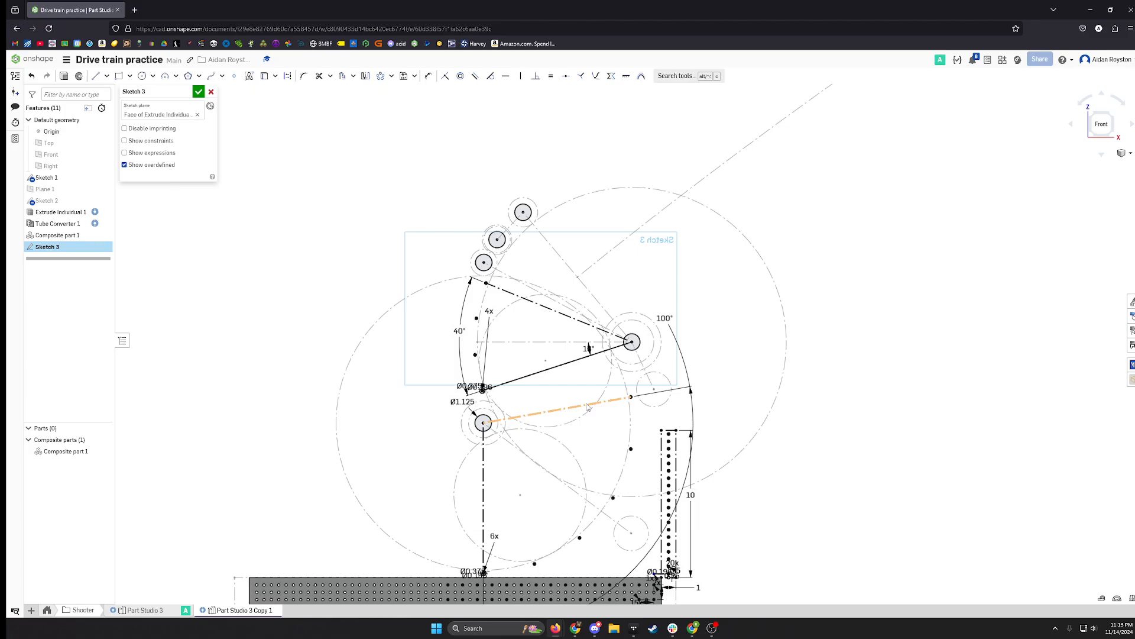
scroll(496, 264, "up", 4)
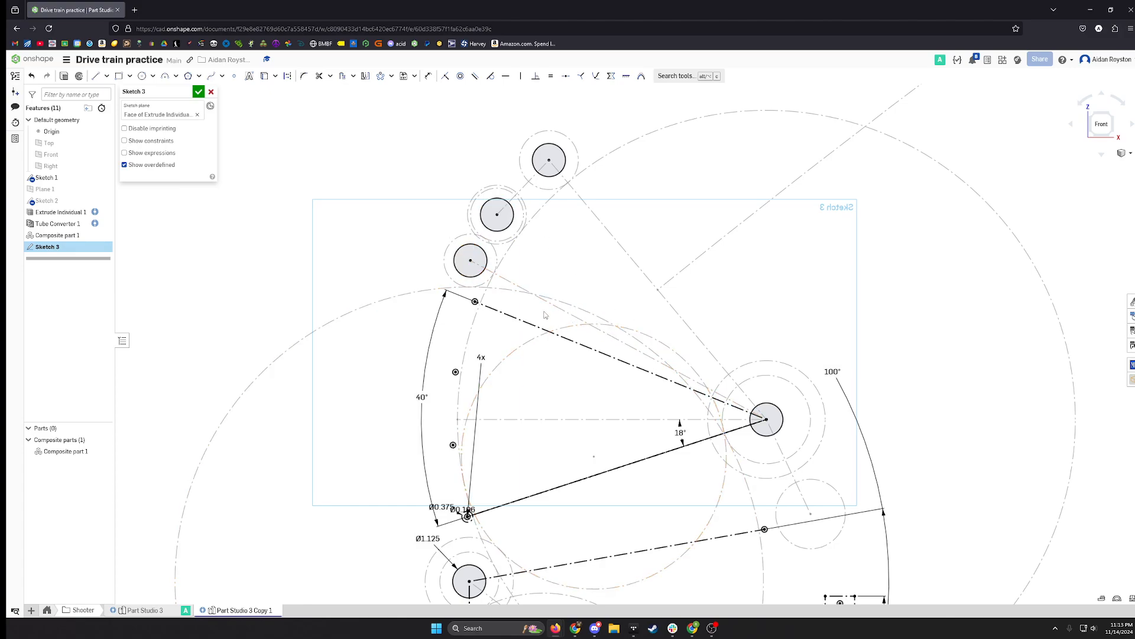
mouse_move(845, 353)
middle_mouse_down()
mouse_move(710, 316)
mouse_move(666, 283)
mouse_move(630, 276)
middle_mouse_up()
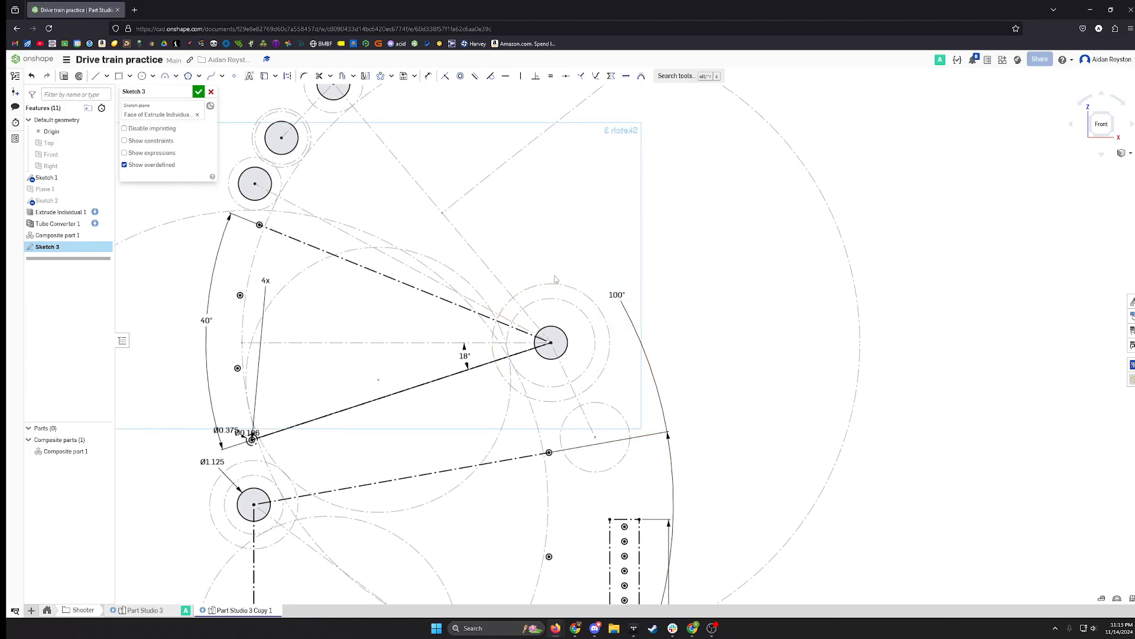
scroll(576, 330, "down", 2)
scroll(577, 330, "up", 6)
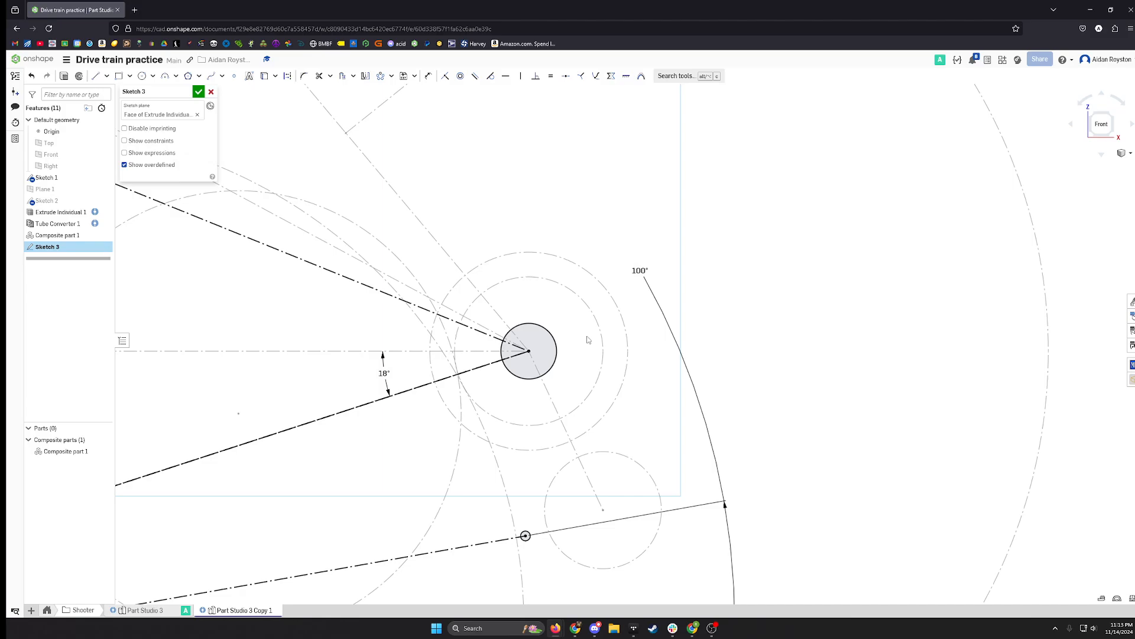
key("s")
left_click(712, 321)
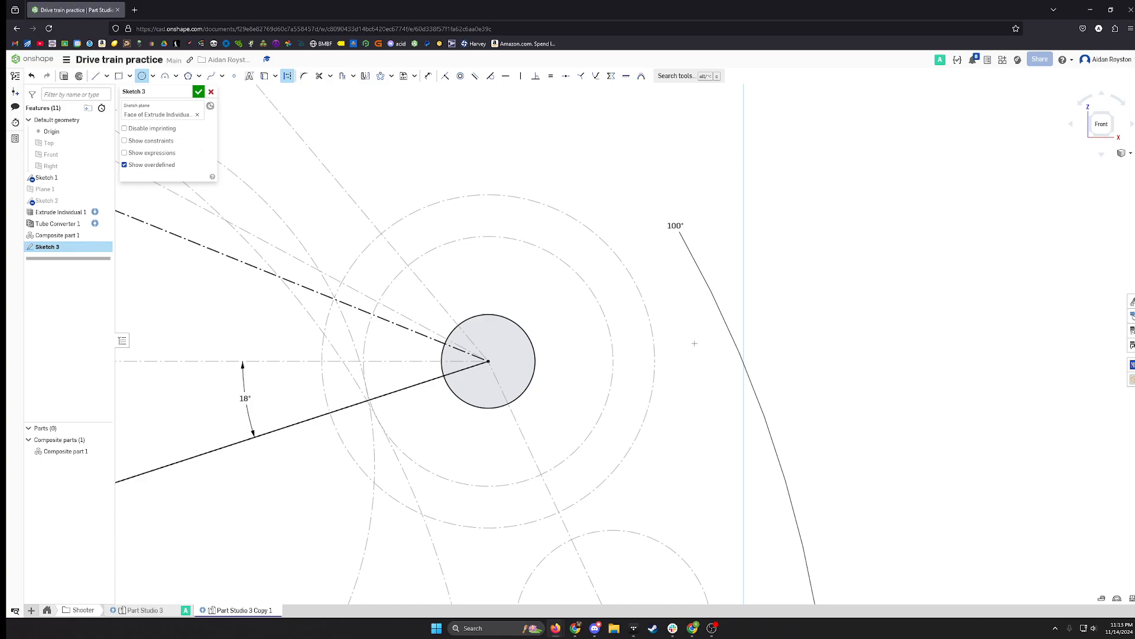
left_click(695, 346)
left_click(701, 370)
Set the new circle's diameter to 0.375 in.
key("d")
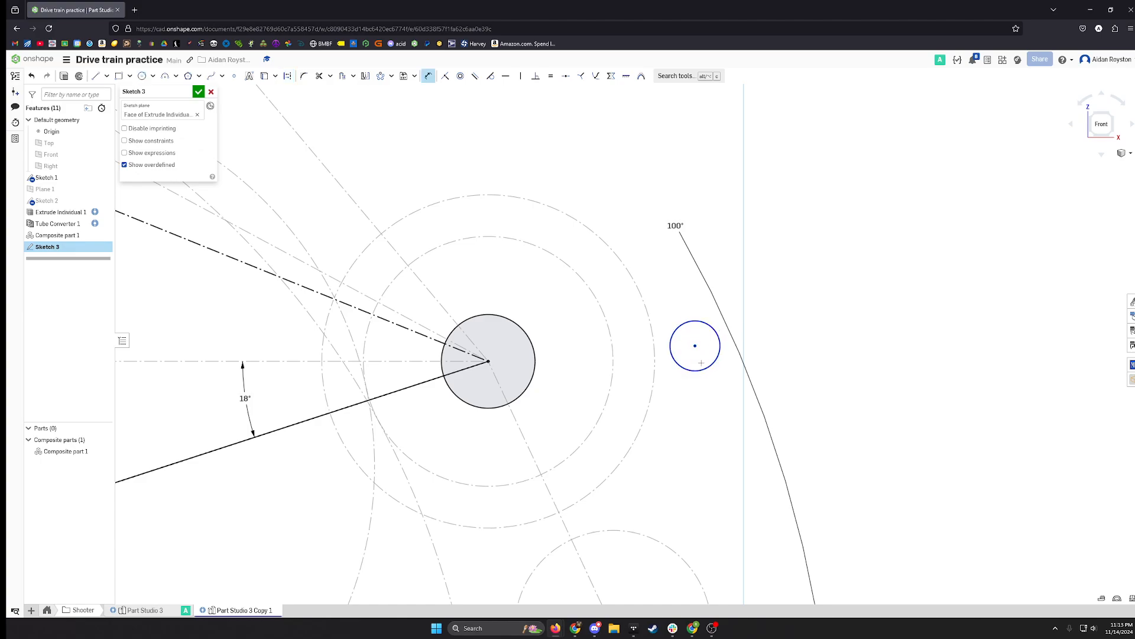
left_click(704, 371)
left_click(712, 400)
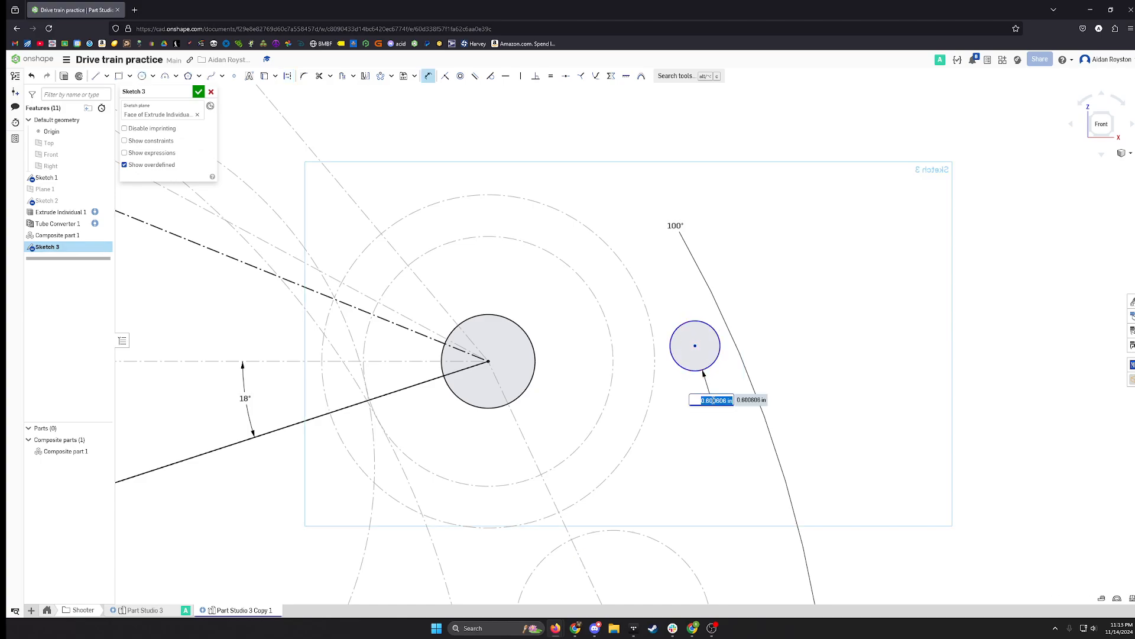
type("0.37")
key("Escape")
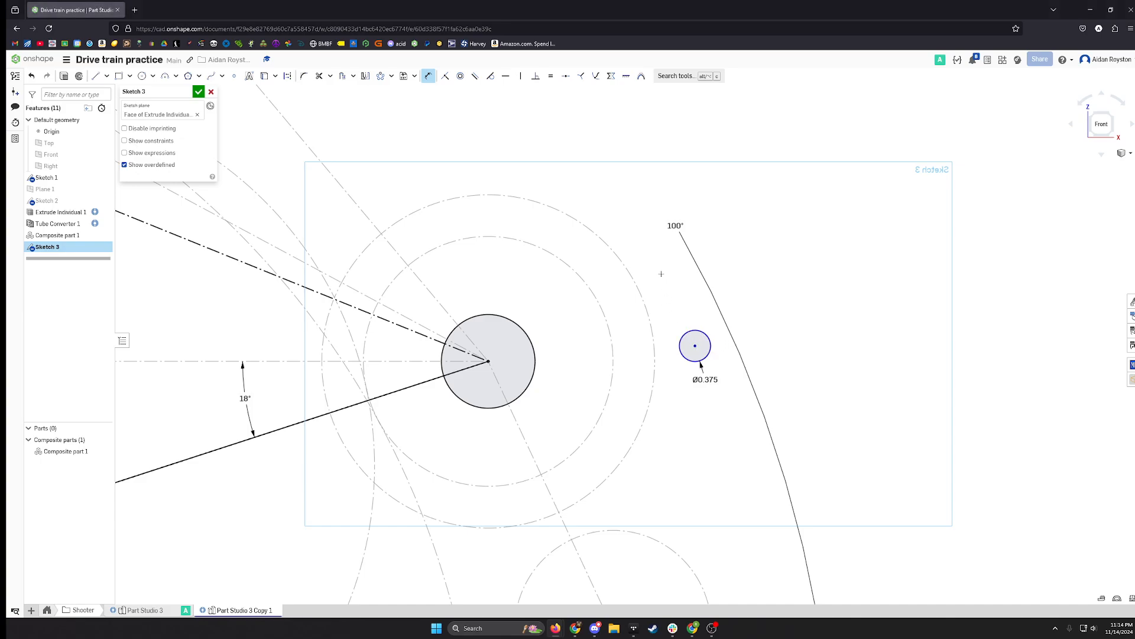
Sketch a circle concentric with the new 0.375 in circle and set its diameter to 0.196 in.
key("c")
left_click(699, 339)
key("u")
left_click(702, 342)
left_click(751, 327)
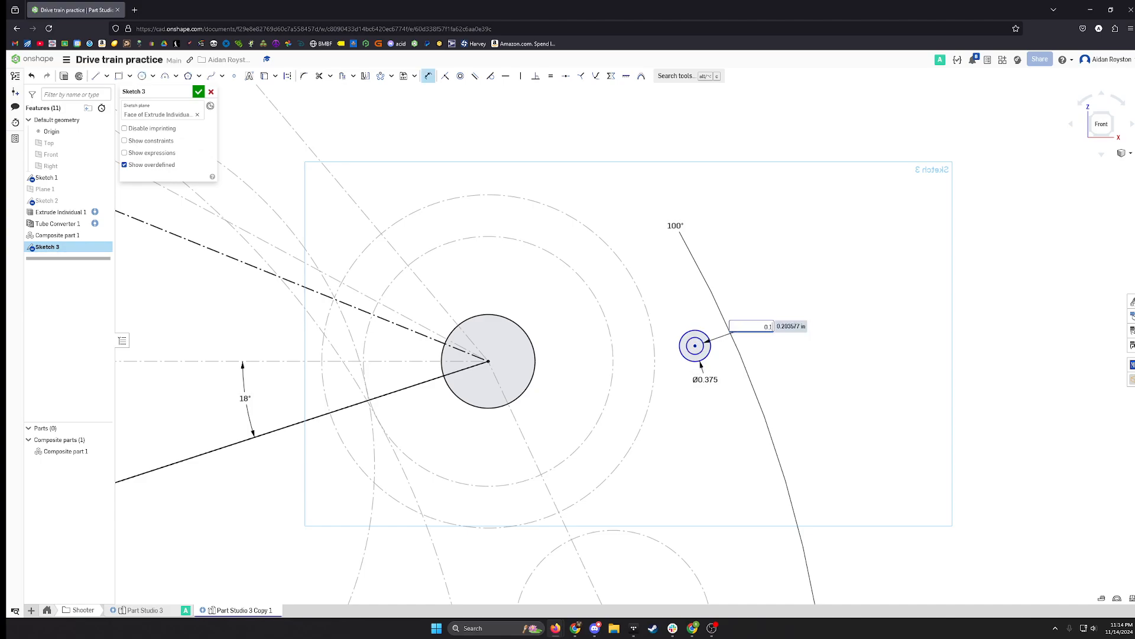
key("Return")
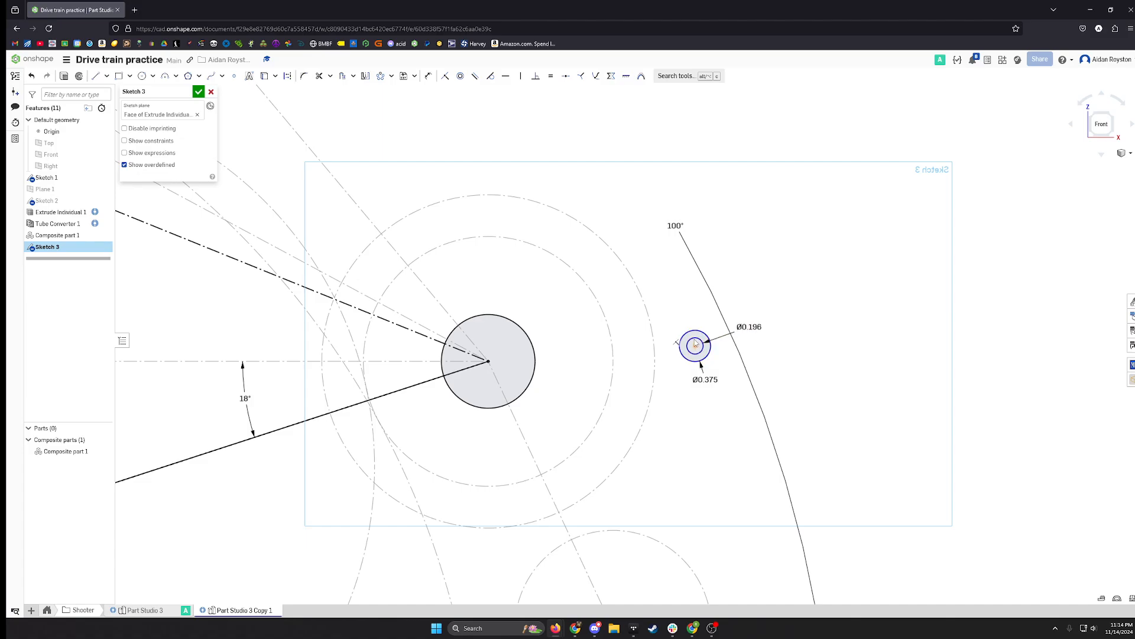
Move the concentric circle pair slightly upward and join its centre to the right-hand shaft circle's centre with a construction line.
left_click_drag(696, 345, 677, 303)
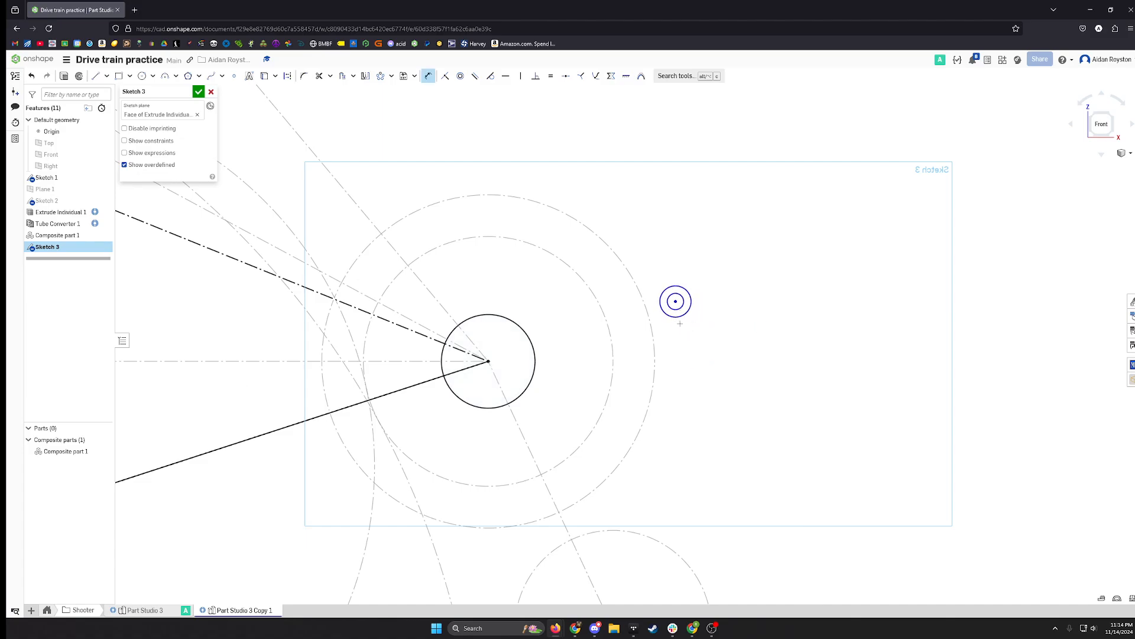
key("Escape")
key("s")
left_click(688, 308)
key("q")
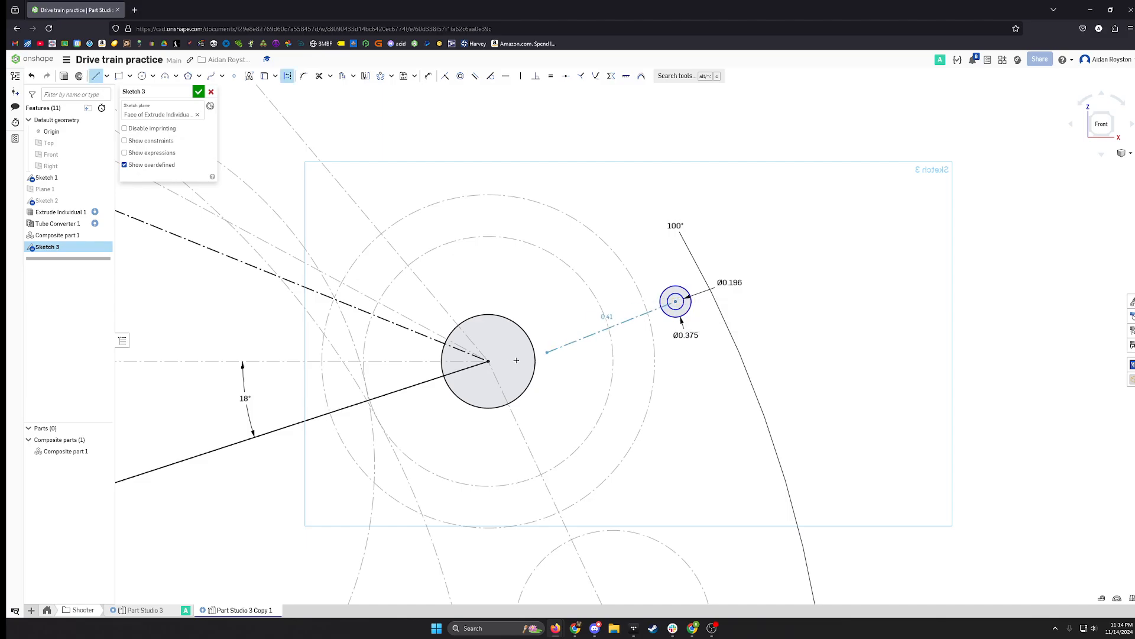
left_click(489, 360)
Dimension the construction line from the right-hand shaft circle's centre to the new circle pair at 2.5 in.
key("d")
left_click(618, 317)
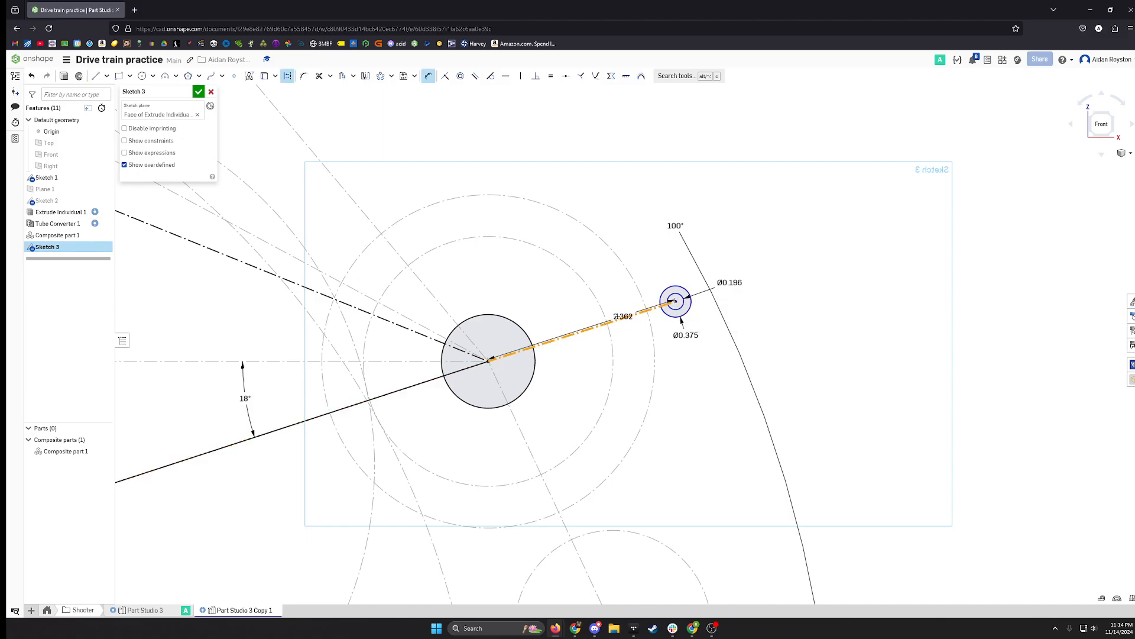
left_click(565, 312)
key("Return")
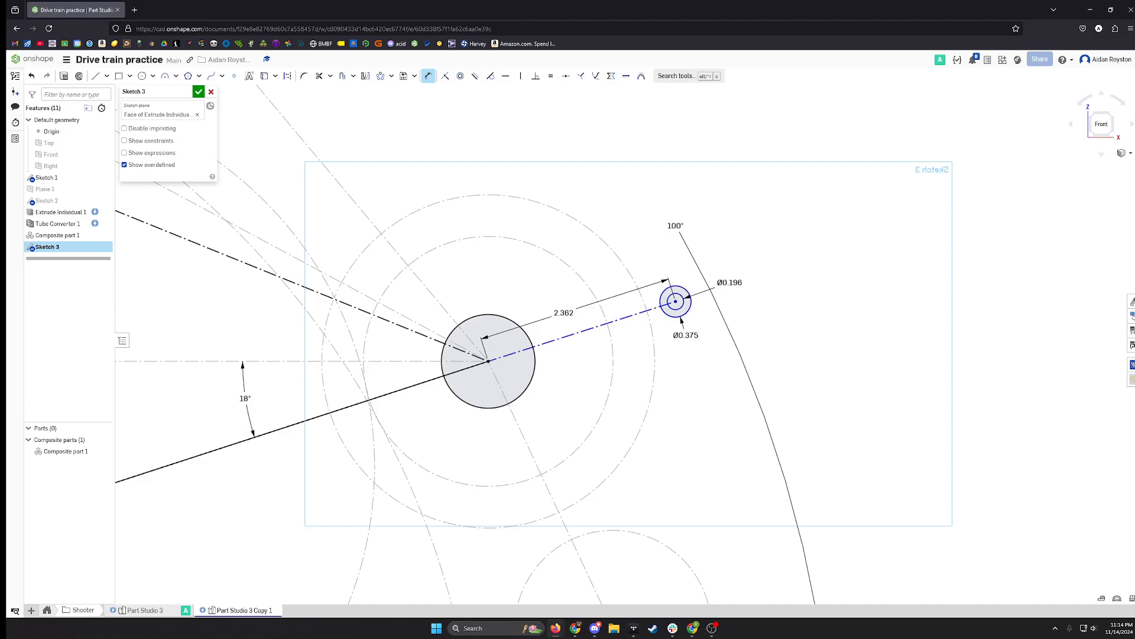
type("2.5")
key("Return")
key("Escape")
Swing the circle pair upward around the right-hand shaft circle and set its line's angle from the horizontal construction line to 130°.
scroll(628, 354, "down", 5)
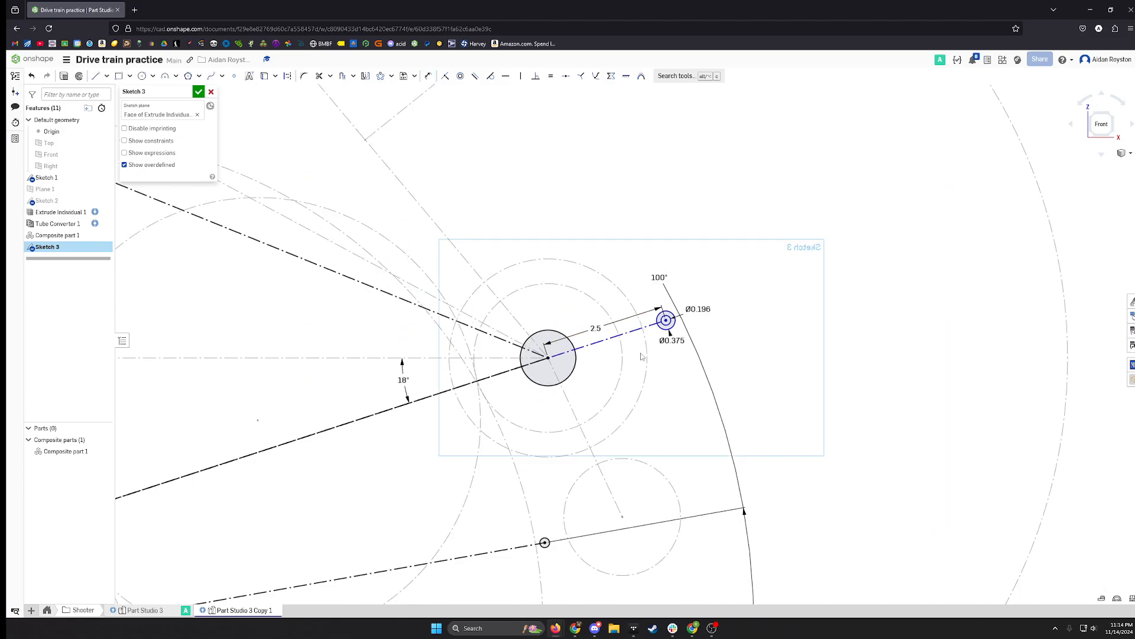
scroll(642, 351, "up", 4)
left_click_drag(674, 331, 615, 277)
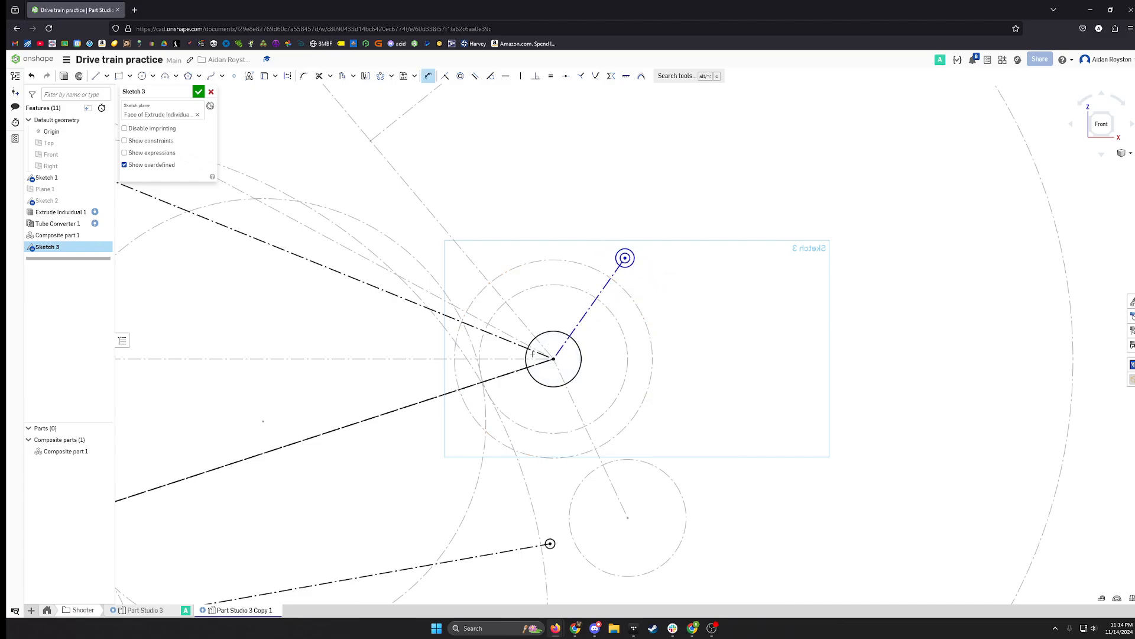
left_click(578, 324)
left_click(535, 358)
left_click(549, 300)
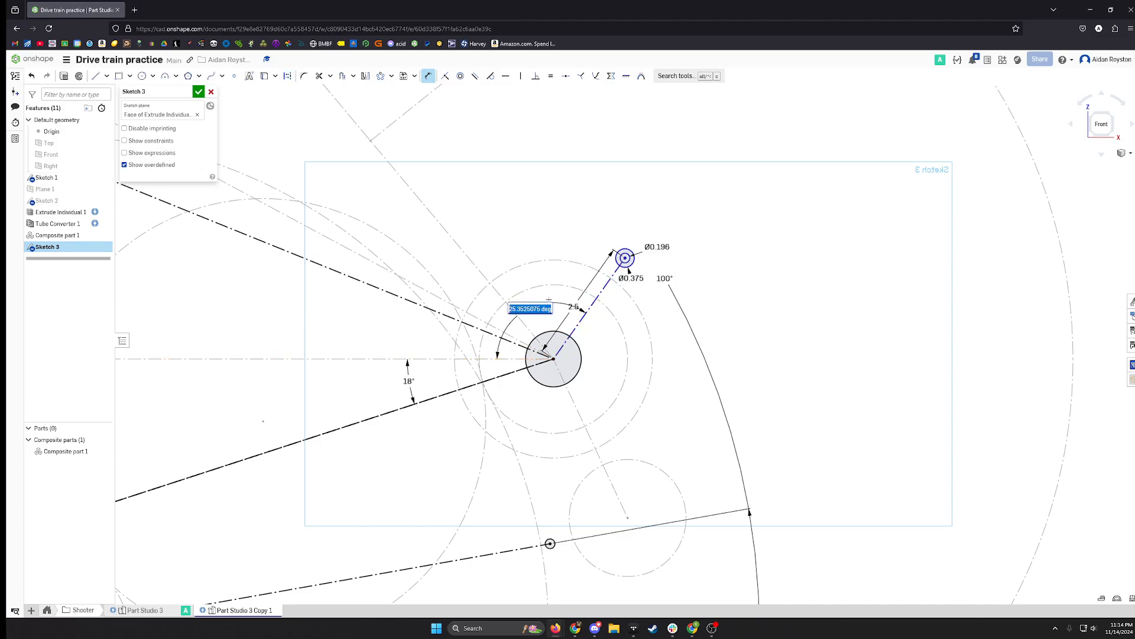
key("Return")
key("Escape")
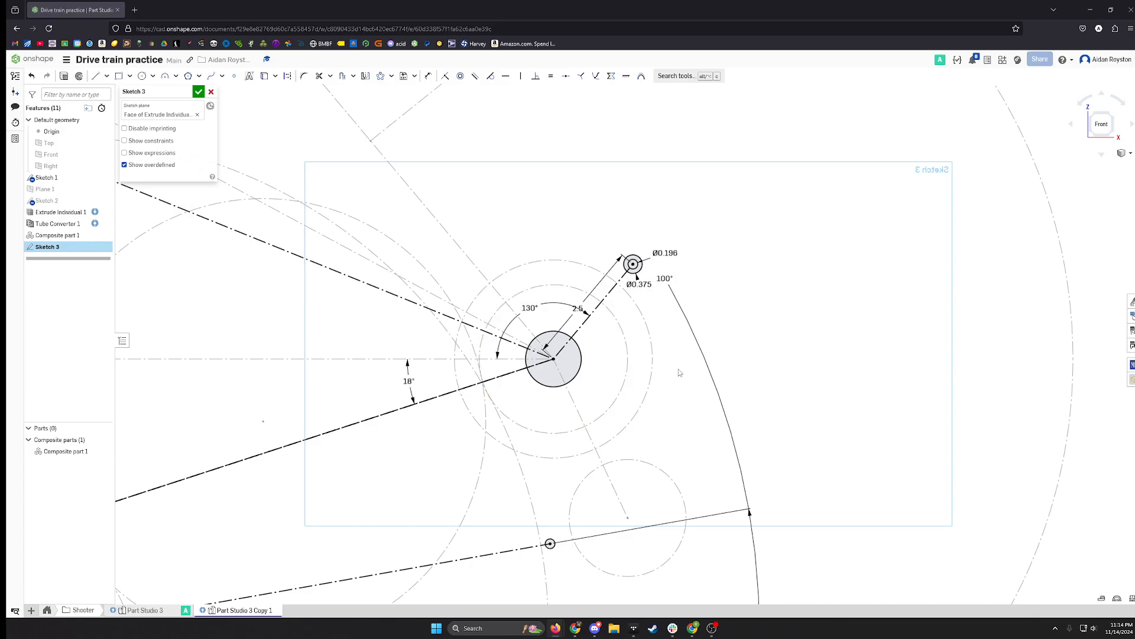
Start a three-instance circular pattern of the 0.375 in and 0.196 in circle pair, centred on the right-hand shaft circle.
left_click(380, 76)
scroll(639, 274, "up", 5)
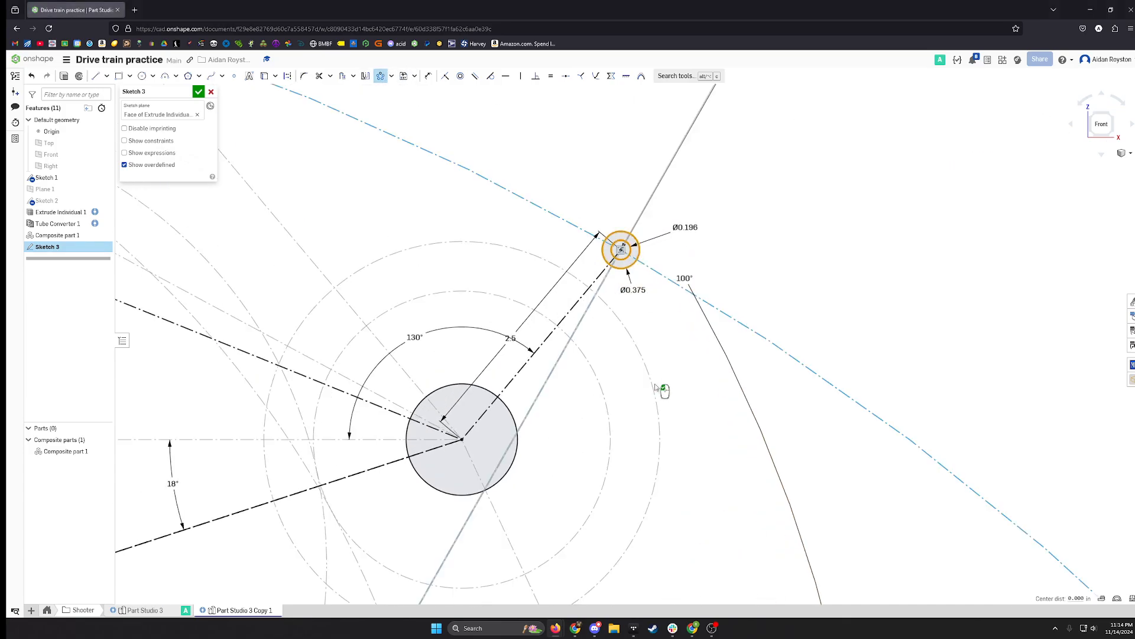
scroll(637, 273, "down", 5)
scroll(635, 342, "down", 1)
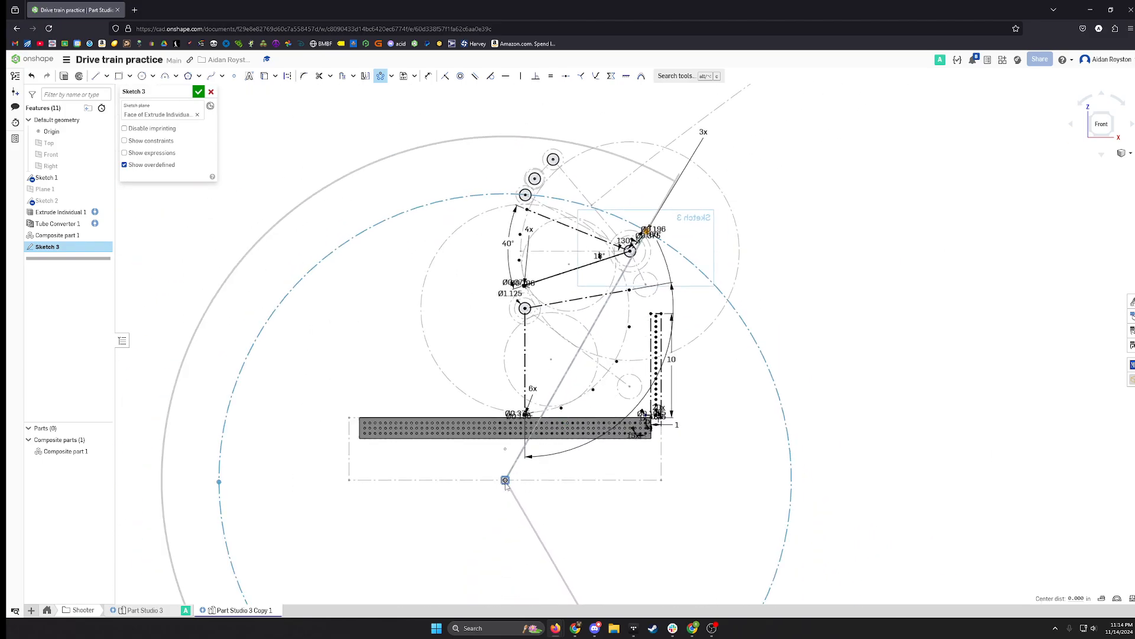
scroll(644, 270, "up", 5)
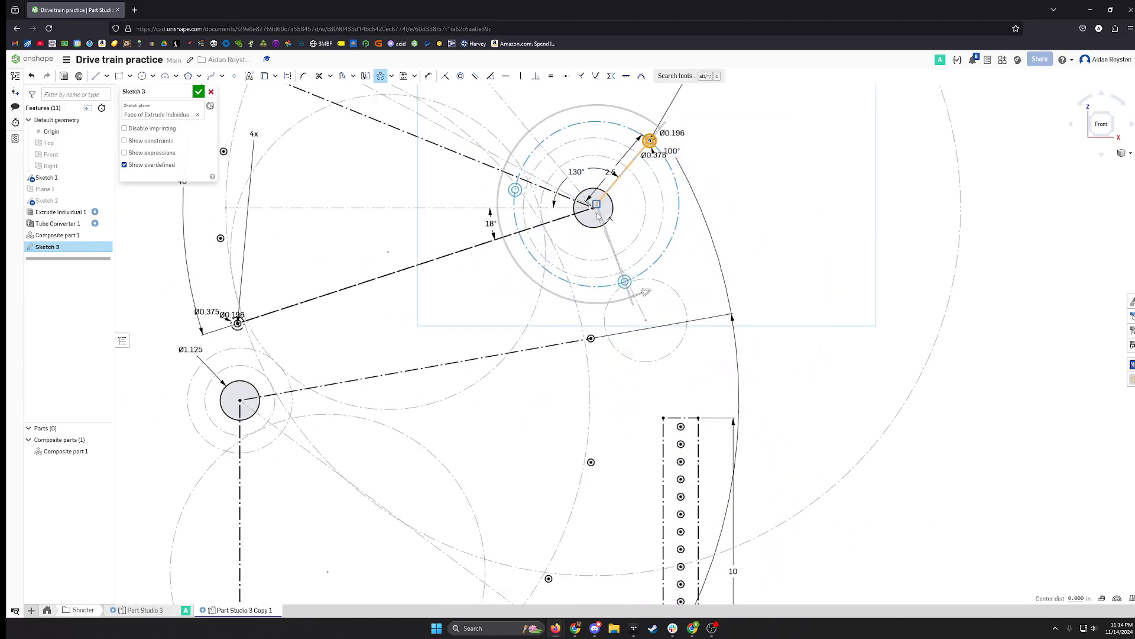
left_click_drag(597, 214, 593, 208)
scroll(641, 282, "up", 3)
middle_click_drag(640, 270, 621, 424)
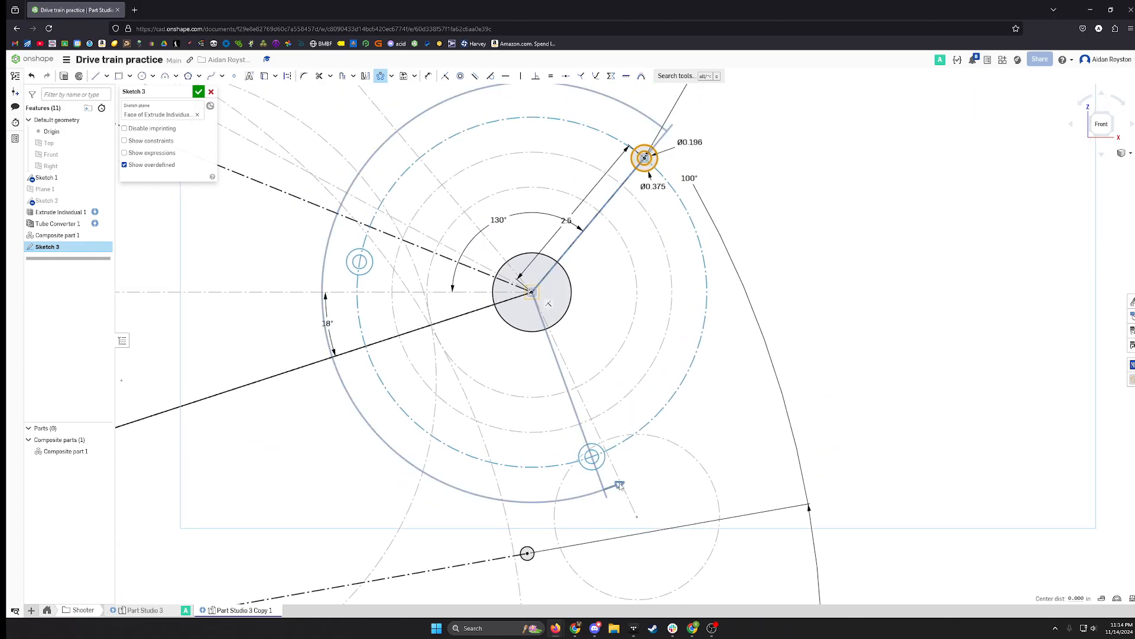
Set the circular pattern's angle to 60° clockwise from the original circle pair, tidy the 2.5 in dimension's position, and finish the pattern.
left_click_drag(620, 485, 735, 342)
middle_click_drag(757, 262, 753, 314)
scroll(609, 481, "down", 3)
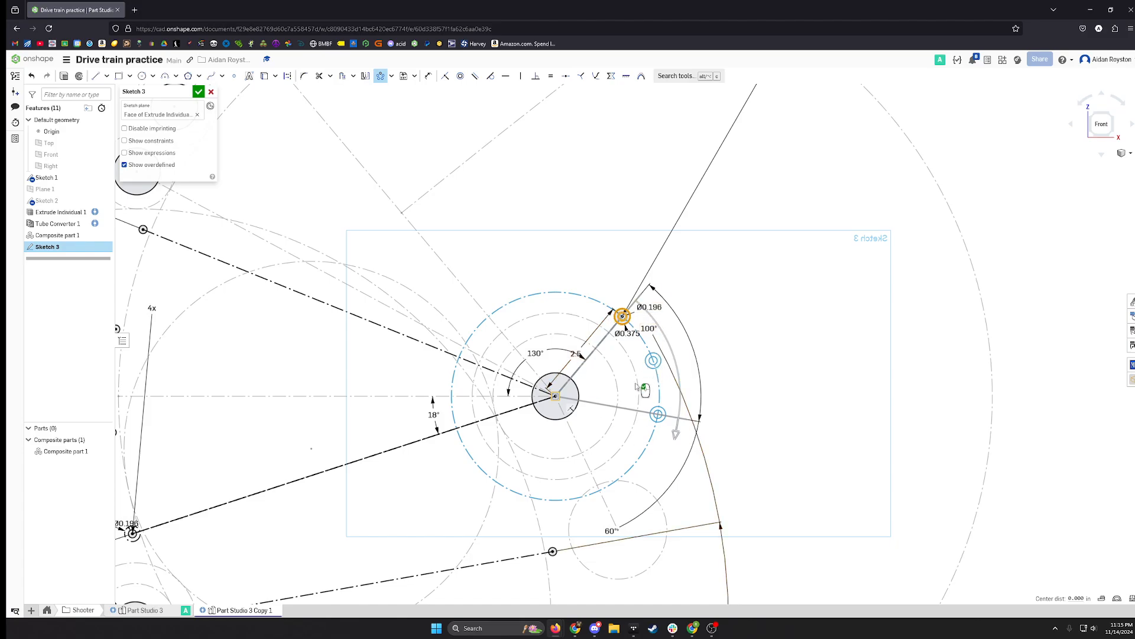
left_click_drag(577, 355, 581, 341)
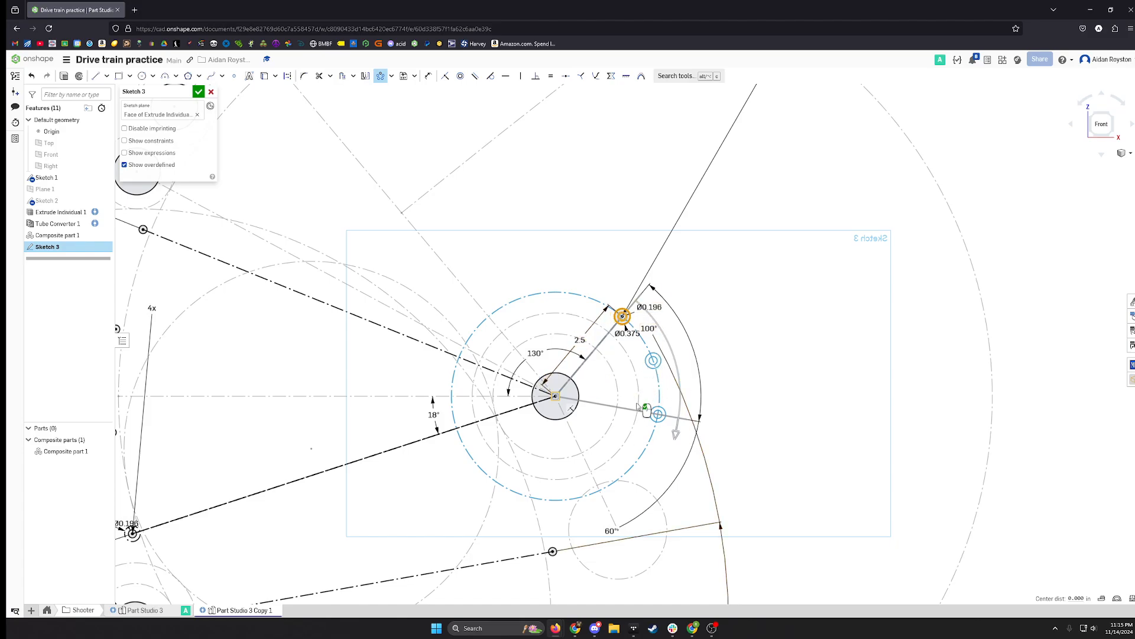
left_click_drag(628, 535, 647, 480)
scroll(697, 378, "up", 5)
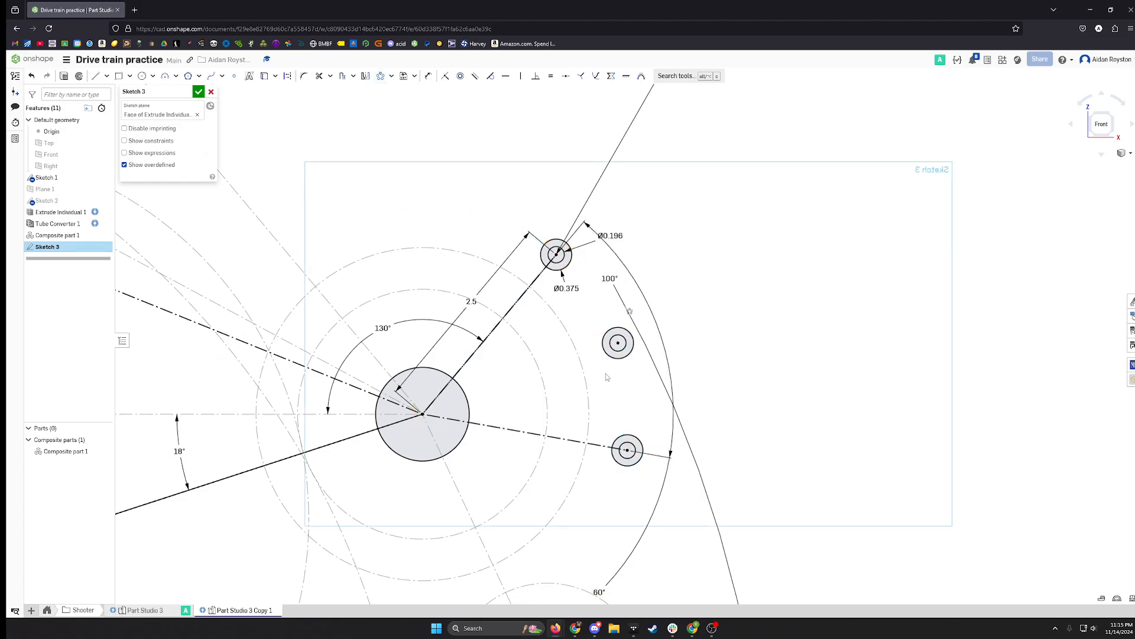
Delete the middle circle pair of the pattern and move the 60° dimension closer to the holes.
left_click_drag(585, 307, 649, 400)
key("Delete")
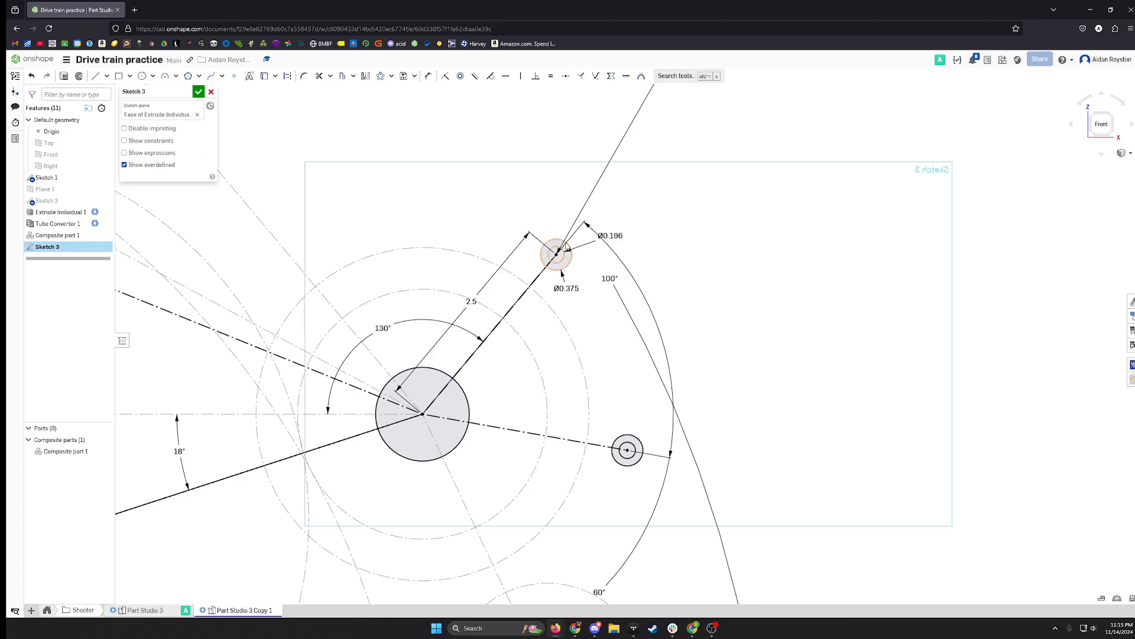
scroll(599, 546, "down", 2)
left_click_drag(598, 580, 604, 381)
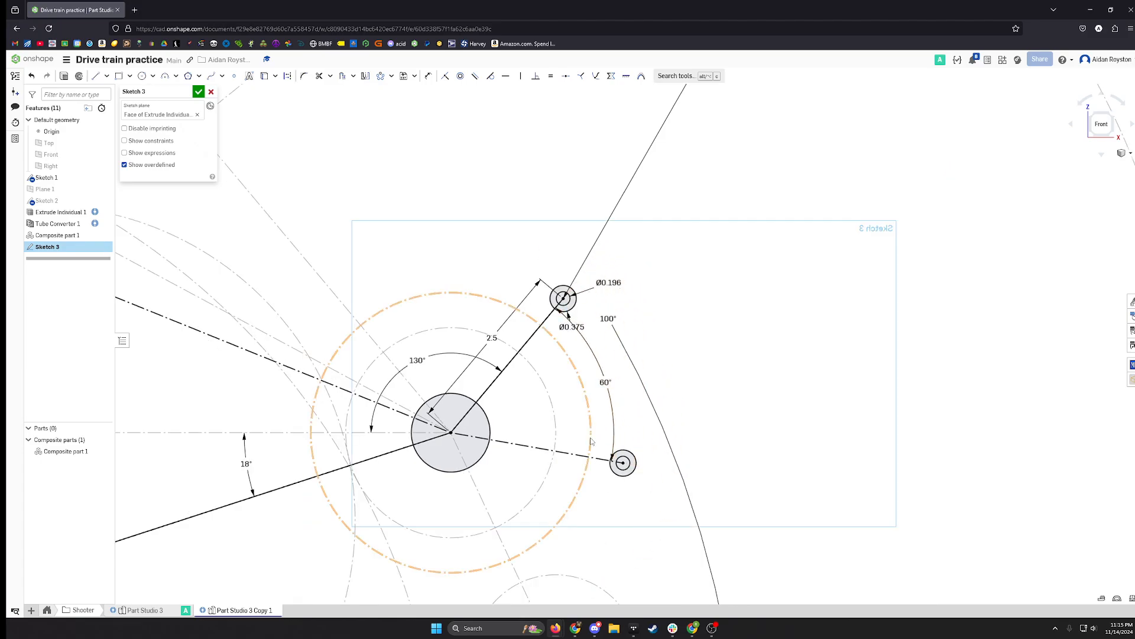
Sketch concentric circle pairs, about 0.49 and 0.25 in in diameter, above the uppermost shaft circle and left of the lowest in that group of three.
scroll(610, 379, "down", 3)
scroll(506, 430, "up", 10)
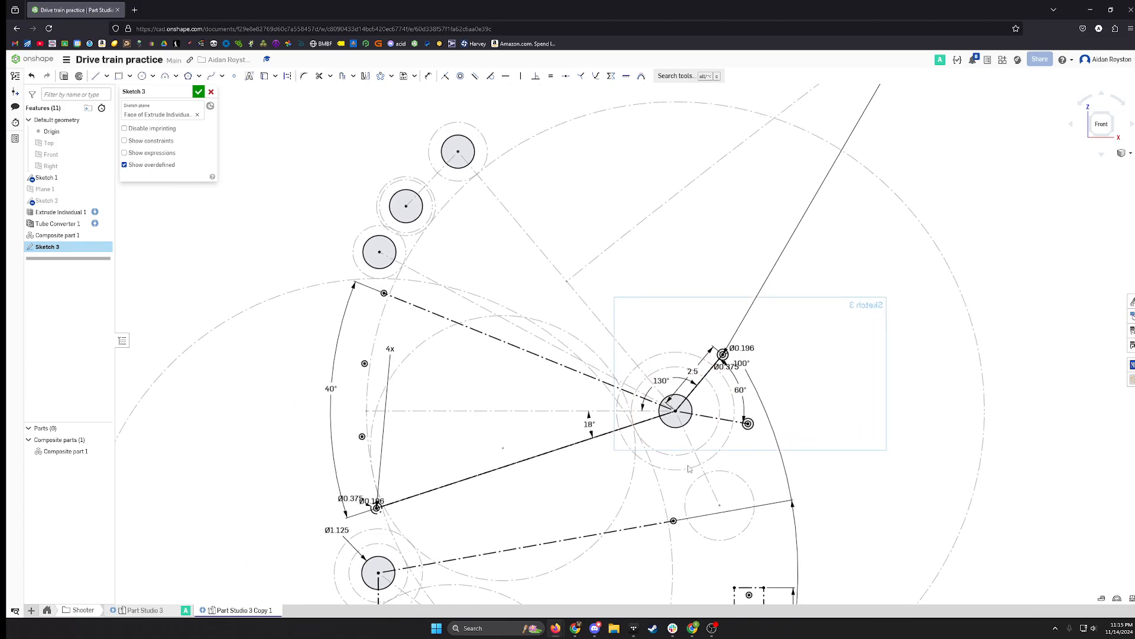
scroll(440, 363, "down", 5)
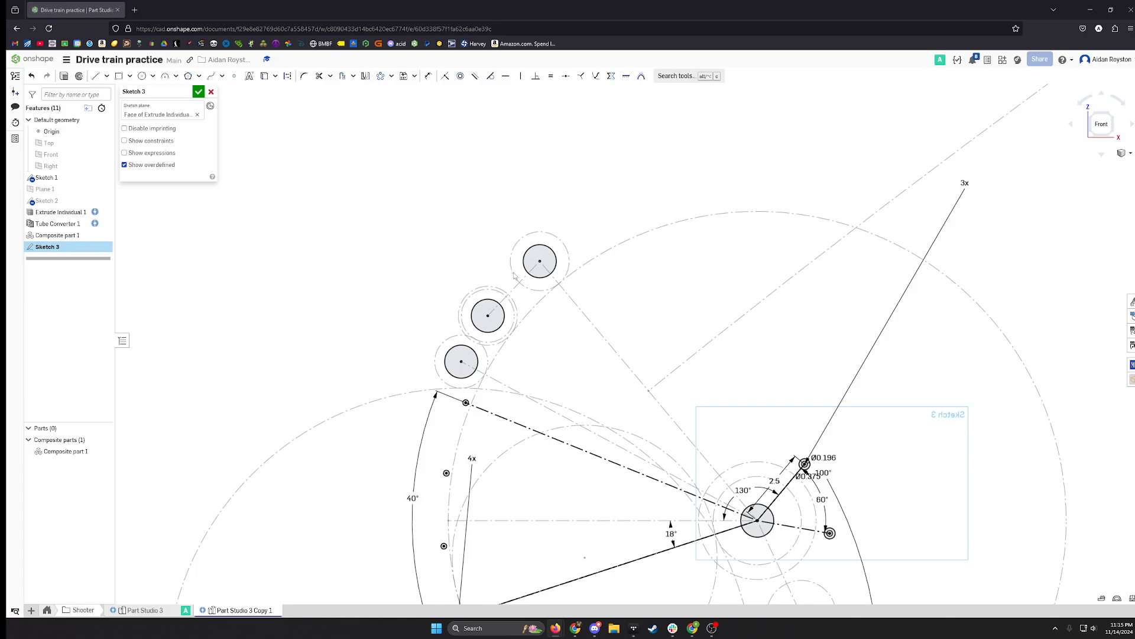
key("s")
left_click(604, 197)
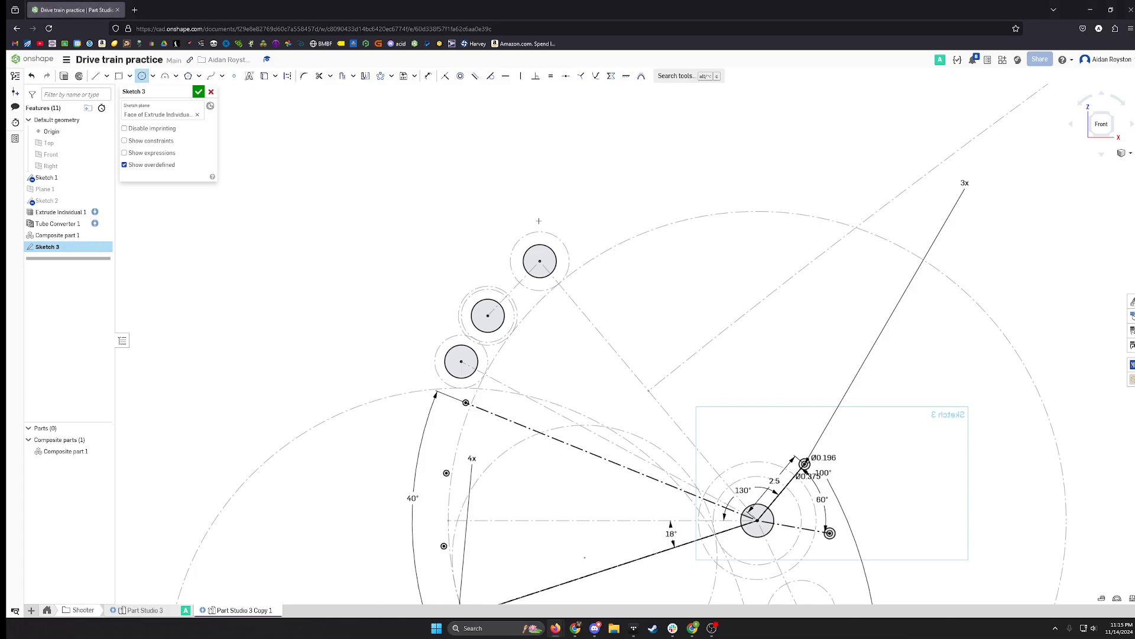
left_click(536, 221)
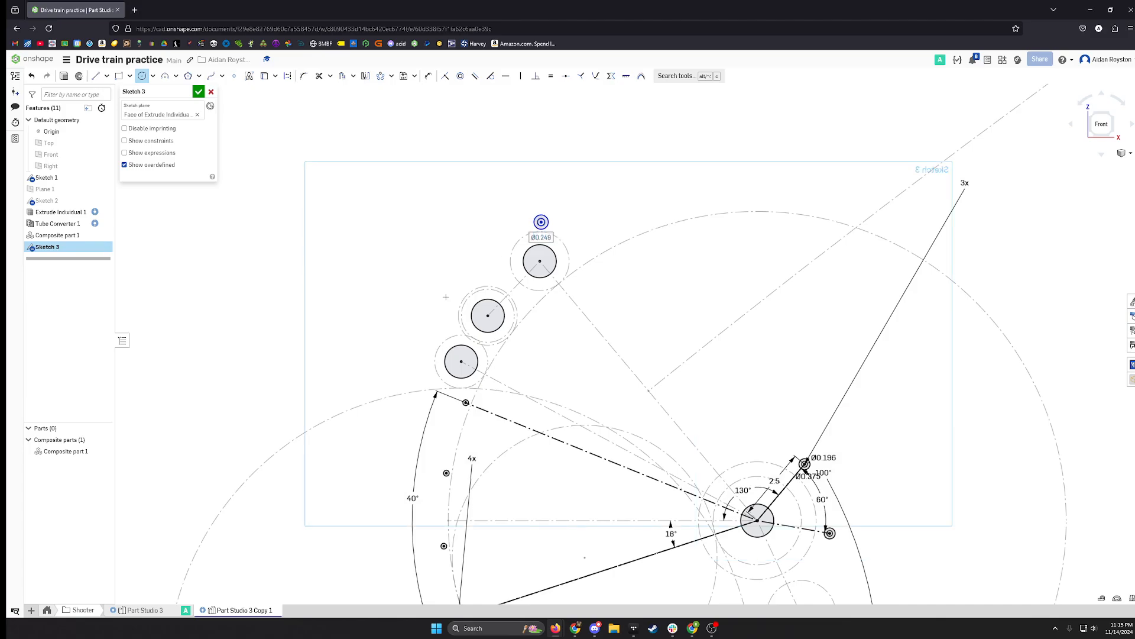
left_click(427, 362)
left_click(427, 364)
key("Escape")
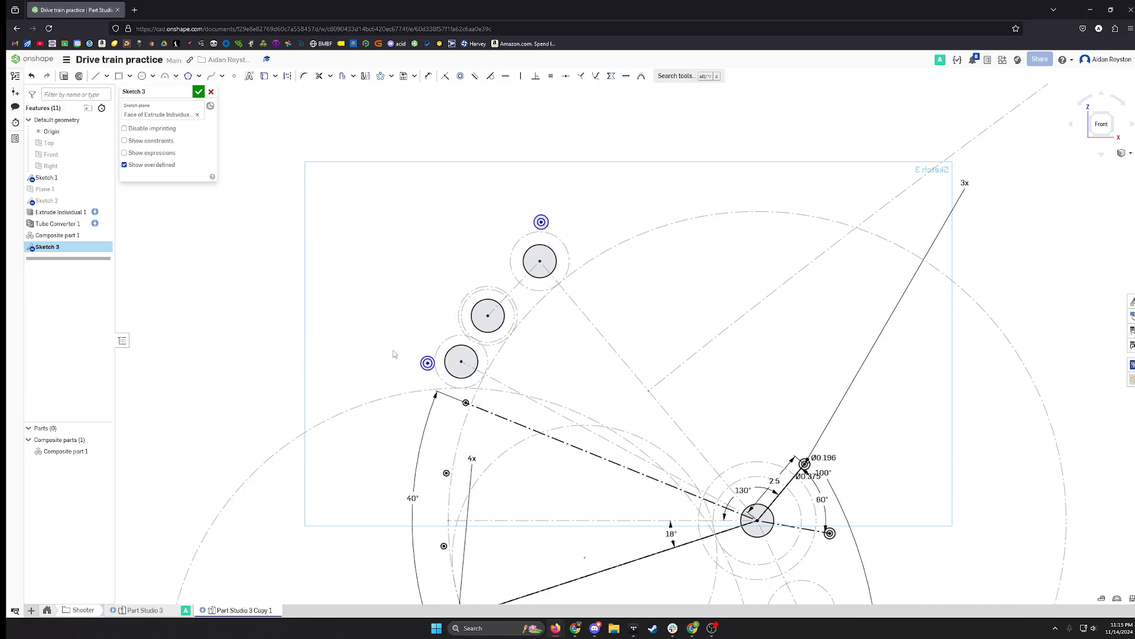
Constrain the corresponding circles of the two new concentric pairs to be equal.
left_click(542, 229)
scroll(544, 228, "up", 3)
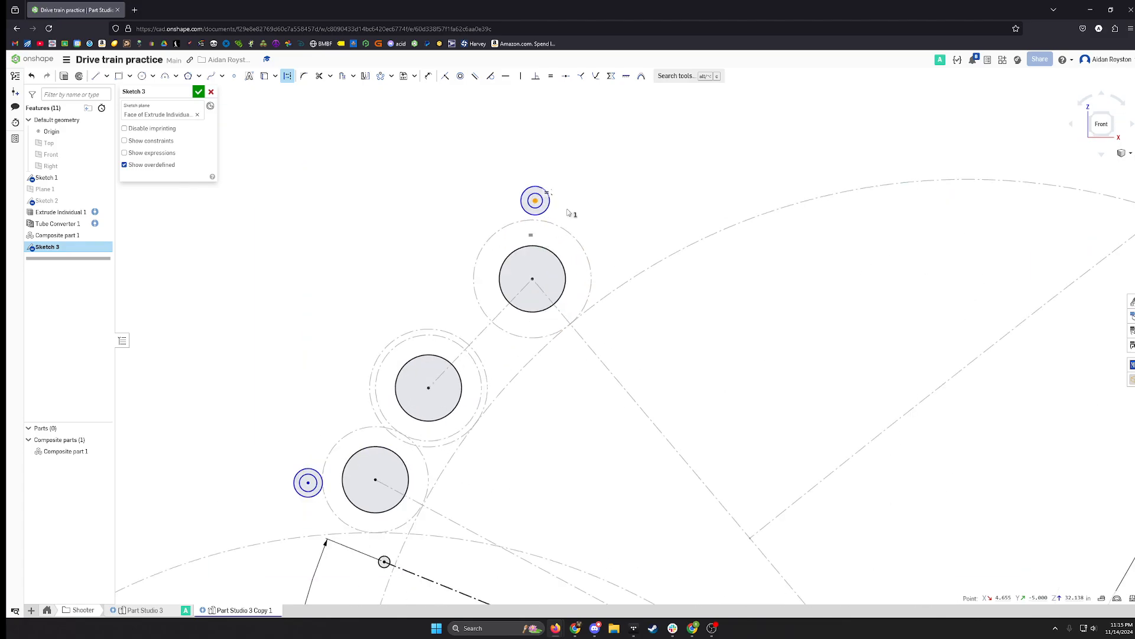
left_click(317, 481)
key("e")
Set the upper pair's outer circle diameter to 0.375 in and its inner circle diameter to 0.196 in.
key("d")
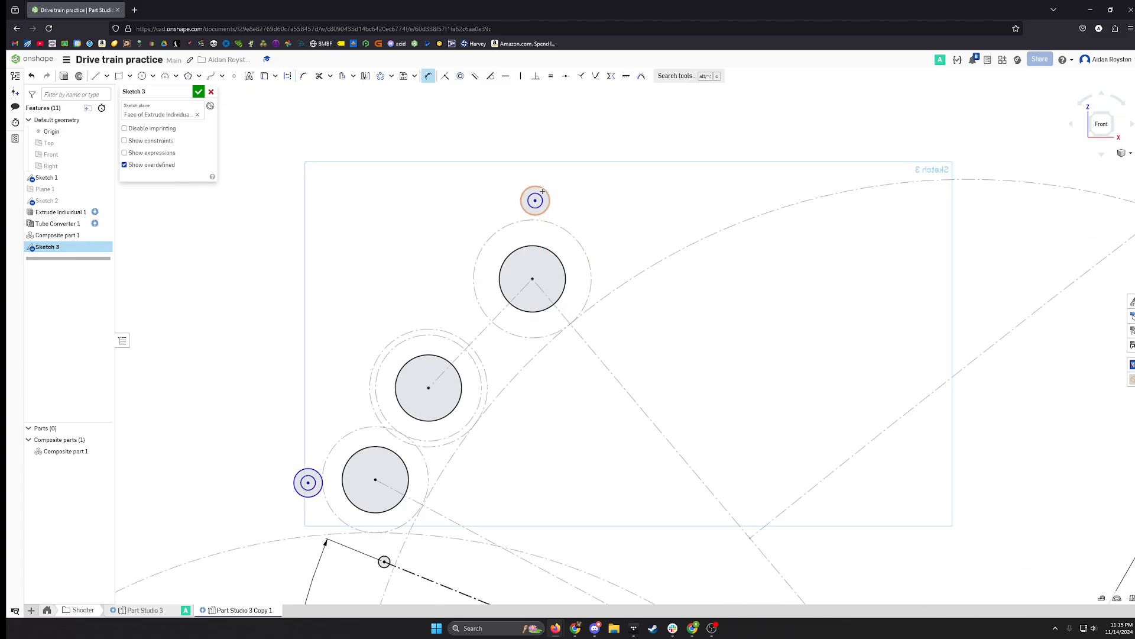
left_click(542, 191)
left_click(564, 174)
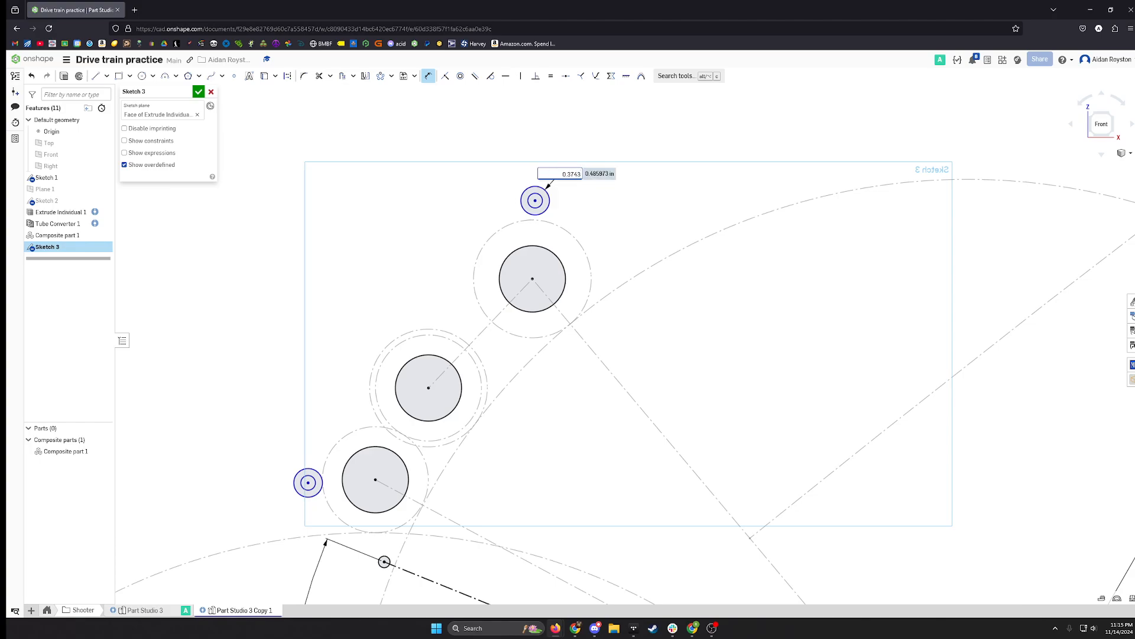
key("Escape")
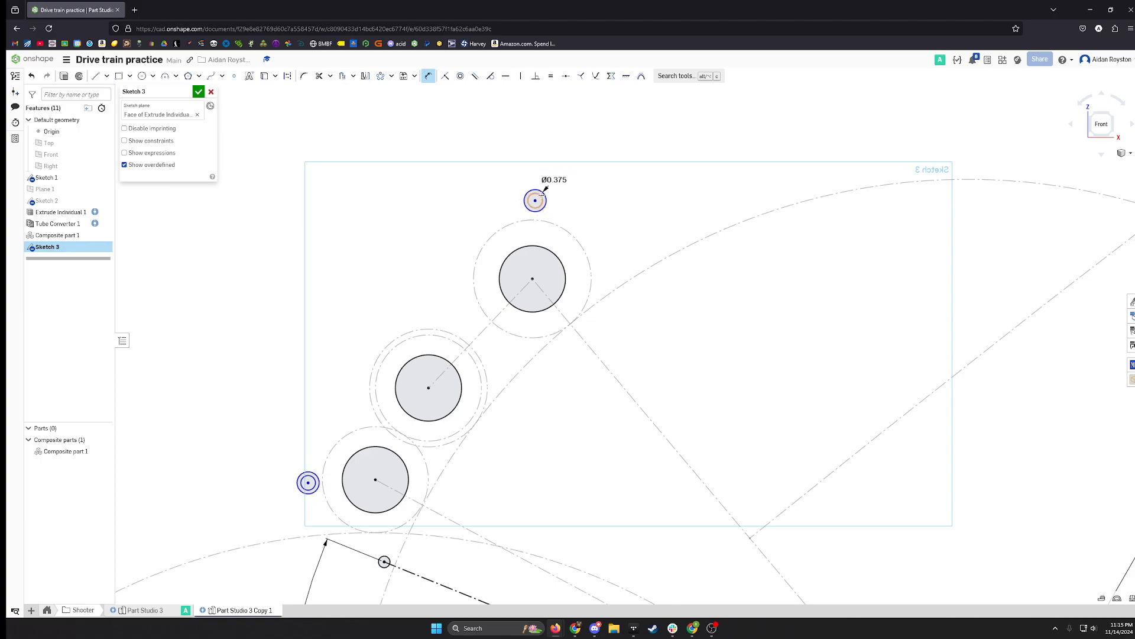
left_click(568, 201)
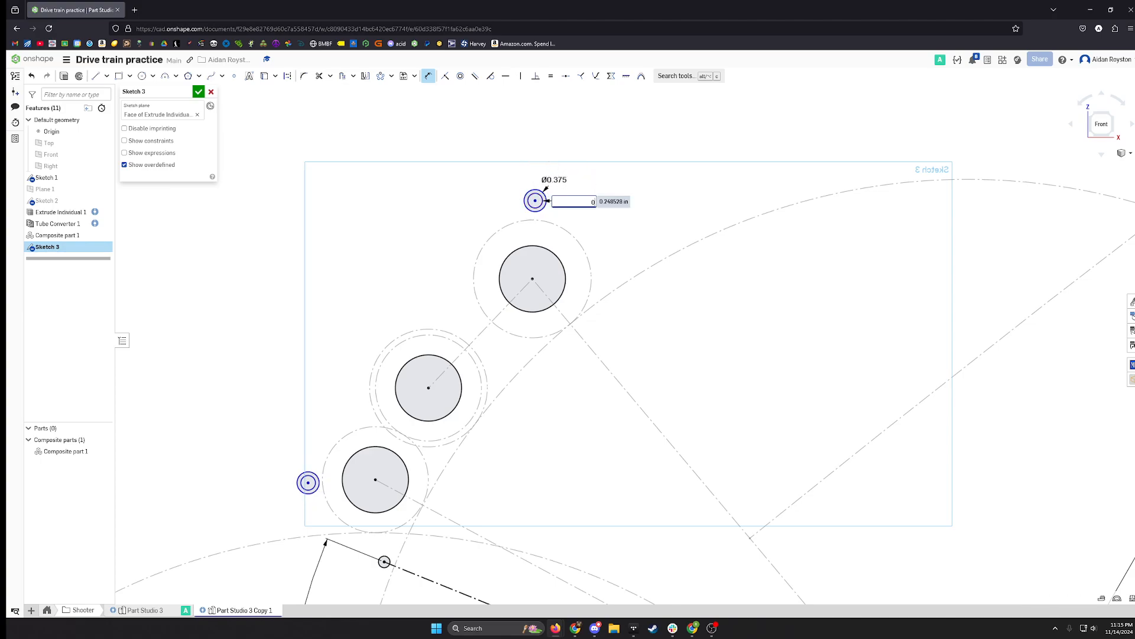
type("0.196")
key("Return")
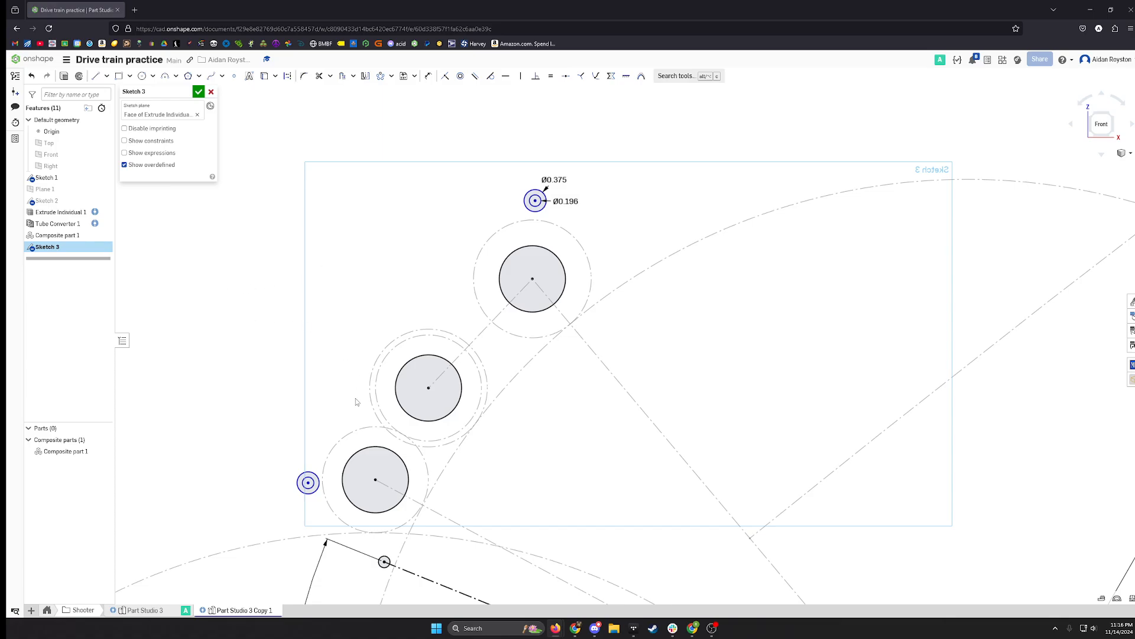
Set the gap between the lower-left pair's outer circle and the adjacent shaft's layout circle to 0.125 in.
scroll(325, 489, "up", 3)
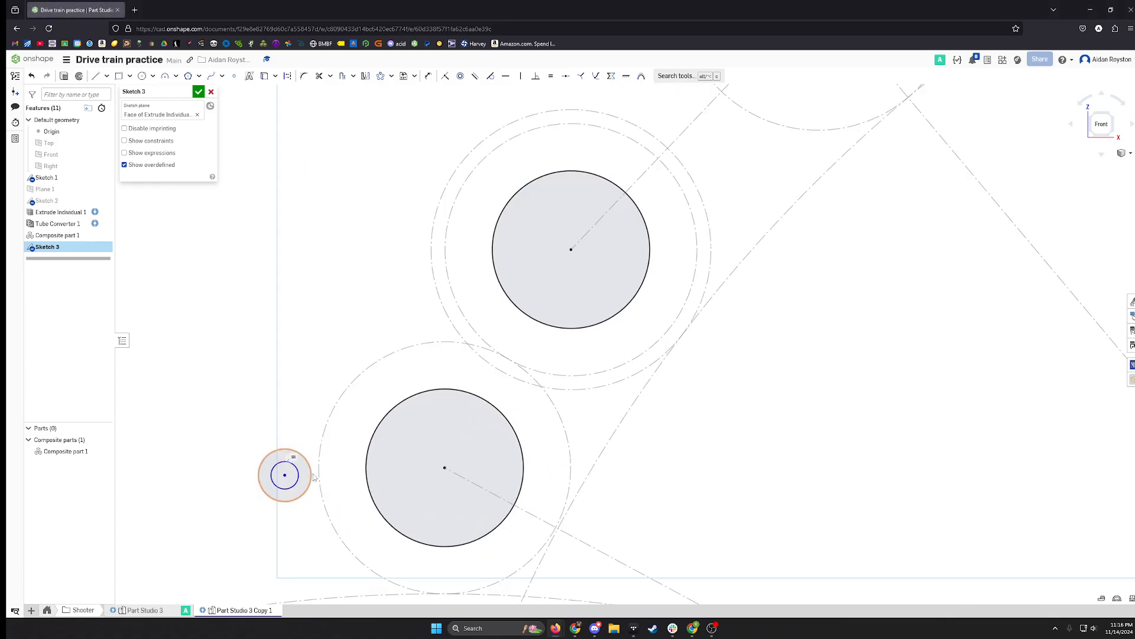
key("d")
left_click(310, 476)
left_click(322, 456)
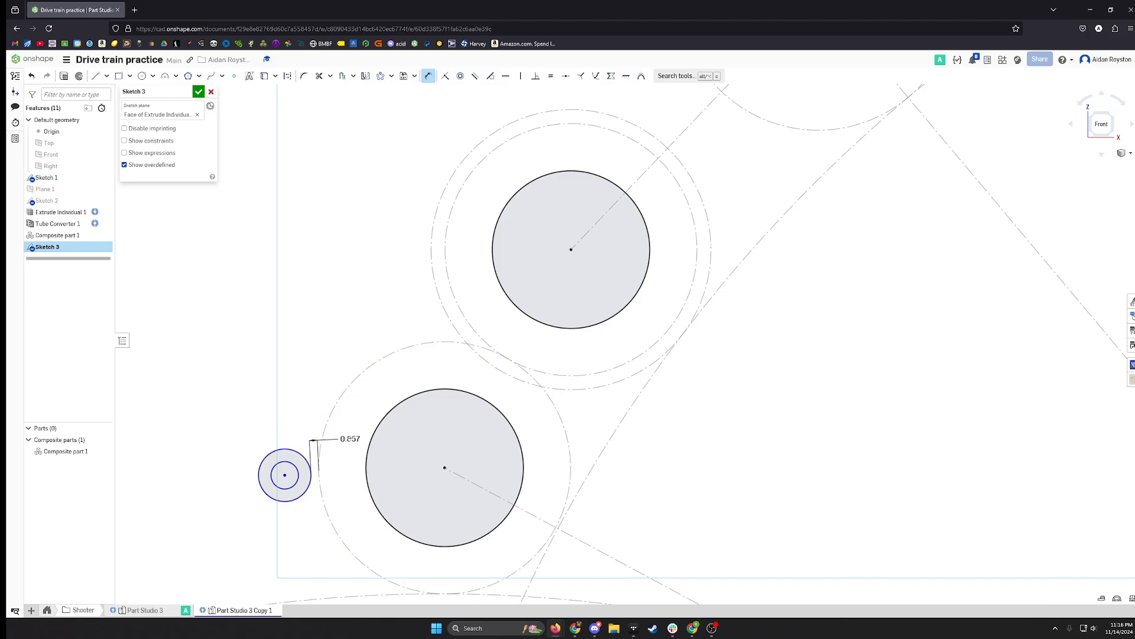
left_click(346, 440)
key("Return")
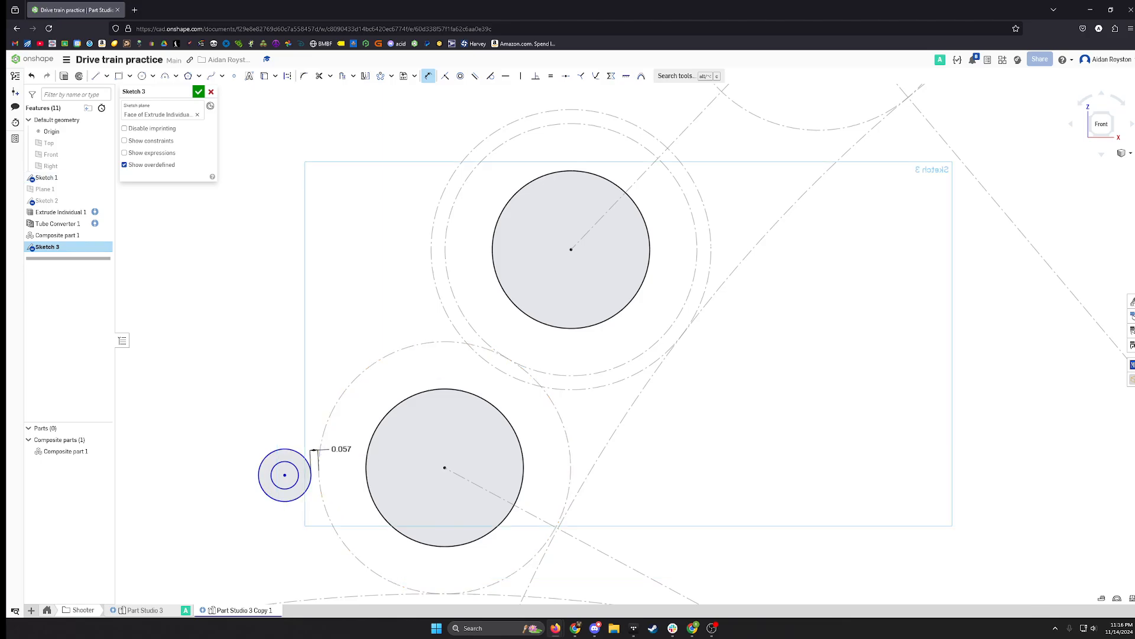
key("Escape")
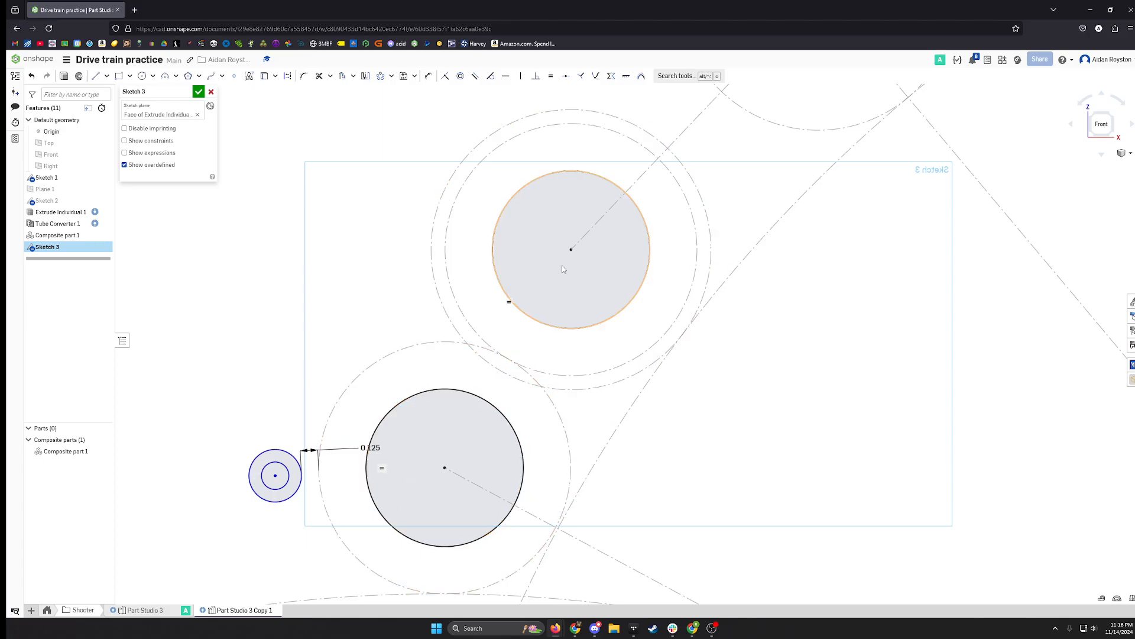
Set the gap between the upper pair's outer circle and the uppermost shaft's layout circle to 0.125 in.
mouse_move(562, 265)
middle_mouse_down()
mouse_move(609, 251)
mouse_move(478, 526)
middle_mouse_up()
scroll(479, 527, "up", 1)
middle_click_drag(703, 127, 489, 415)
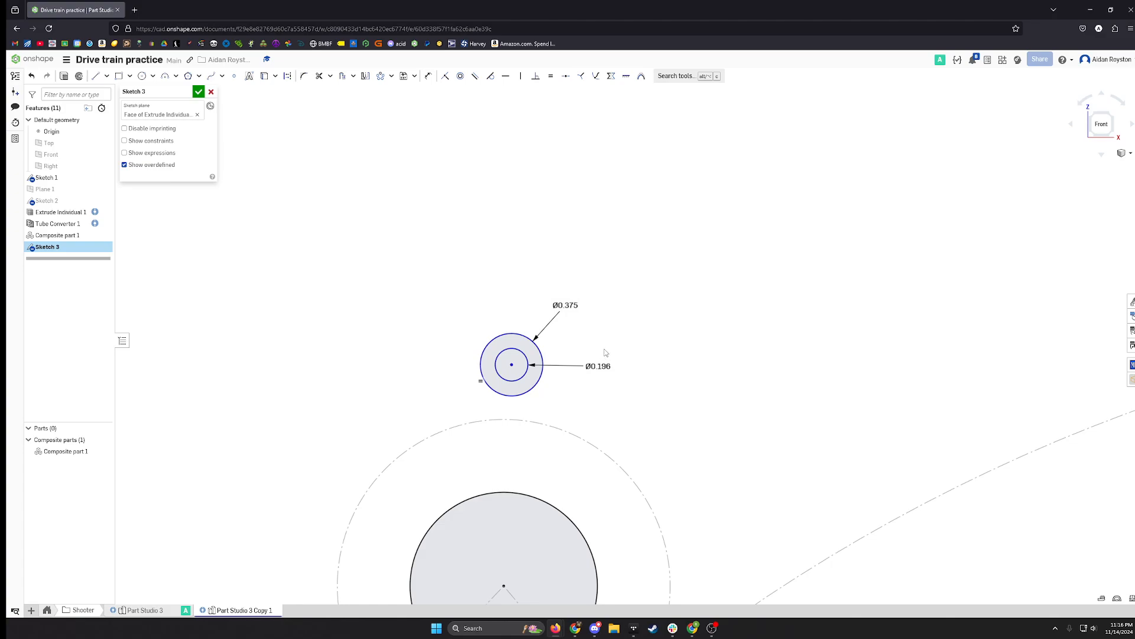
left_click(512, 395)
left_click(508, 420)
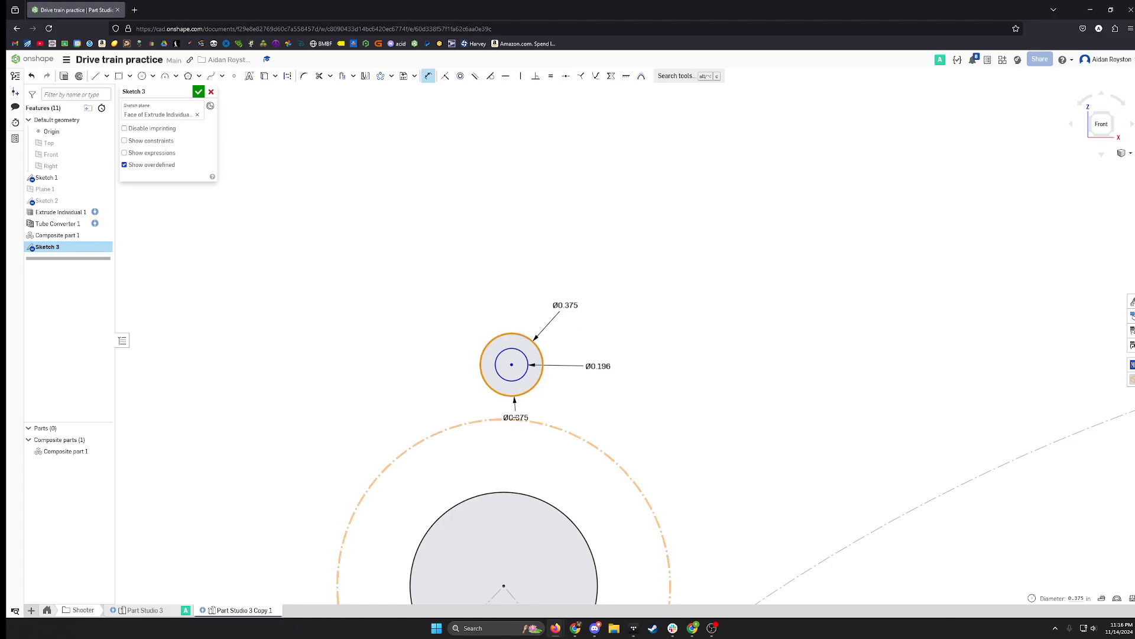
left_click(492, 407)
type("0")
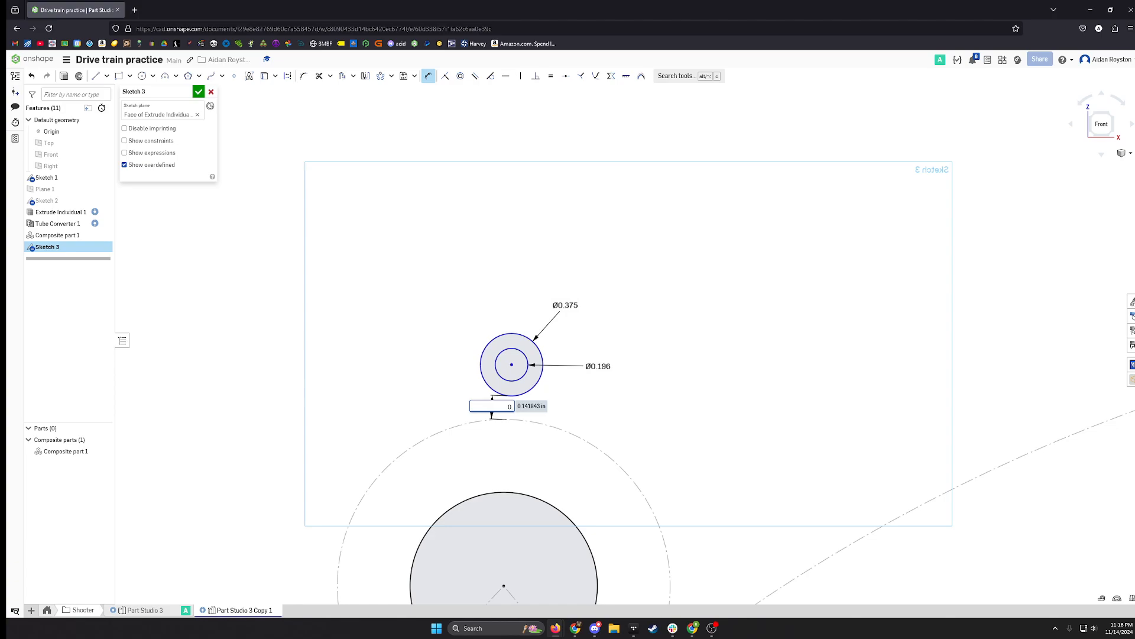
type(".142")
key("Return")
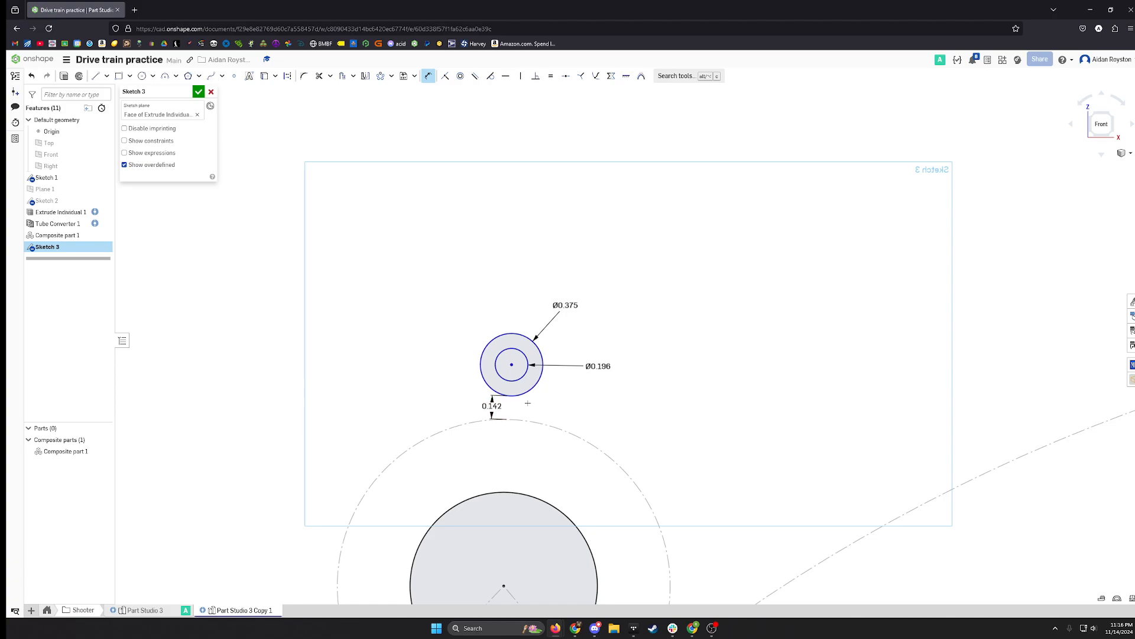
scroll(527, 403, "down", 3)
key("Escape")
scroll(545, 425, "down", 6)
middle_click_drag(579, 567, 563, 324)
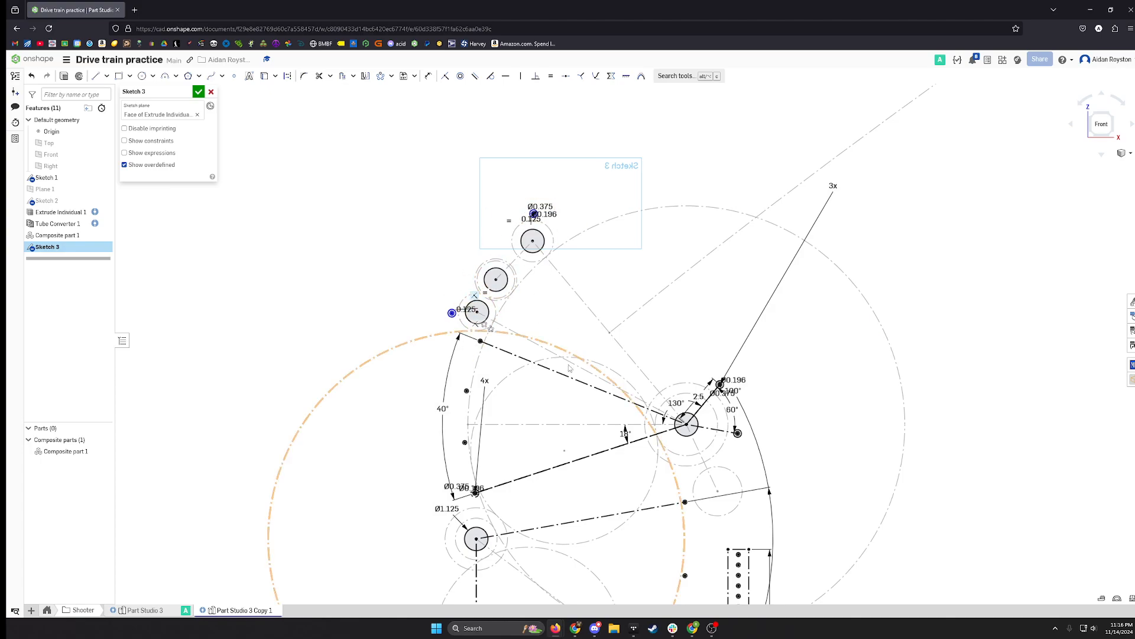
Draw a vertical line down the horizontal tube's face from its upper edge to near its lower edge, just outside the first marked hole column.
mouse_move(578, 519)
middle_mouse_down()
mouse_move(500, 508)
mouse_move(527, 453)
mouse_move(504, 457)
mouse_move(479, 357)
mouse_move(482, 455)
middle_mouse_up()
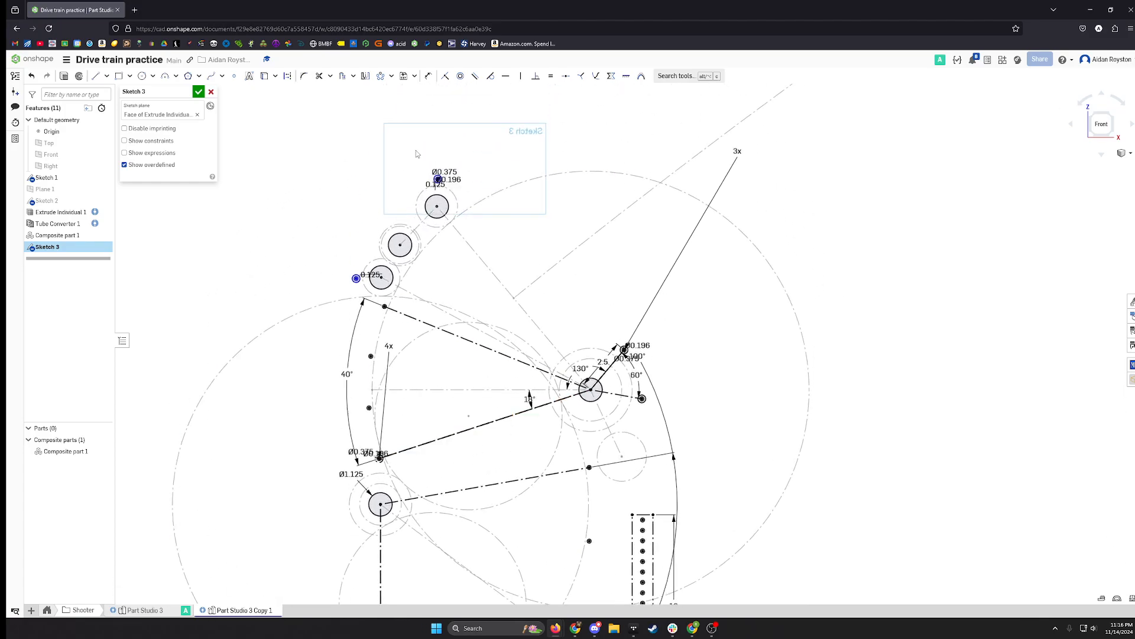
middle_click_drag(562, 530, 619, 323)
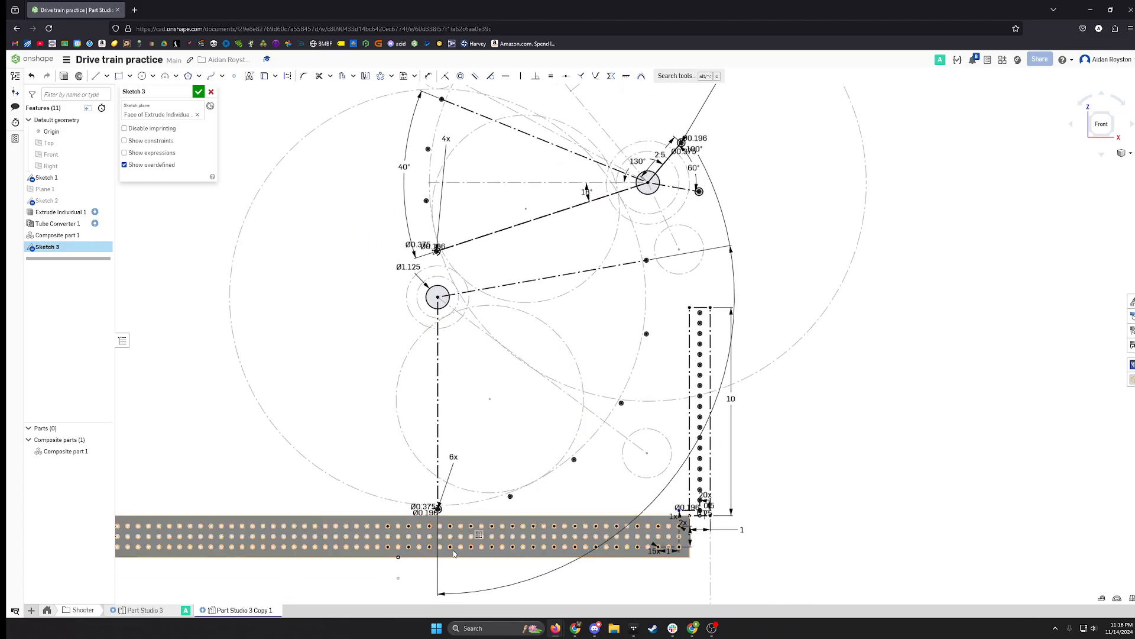
middle_click_drag(408, 526, 401, 491)
scroll(664, 376, "up", 1)
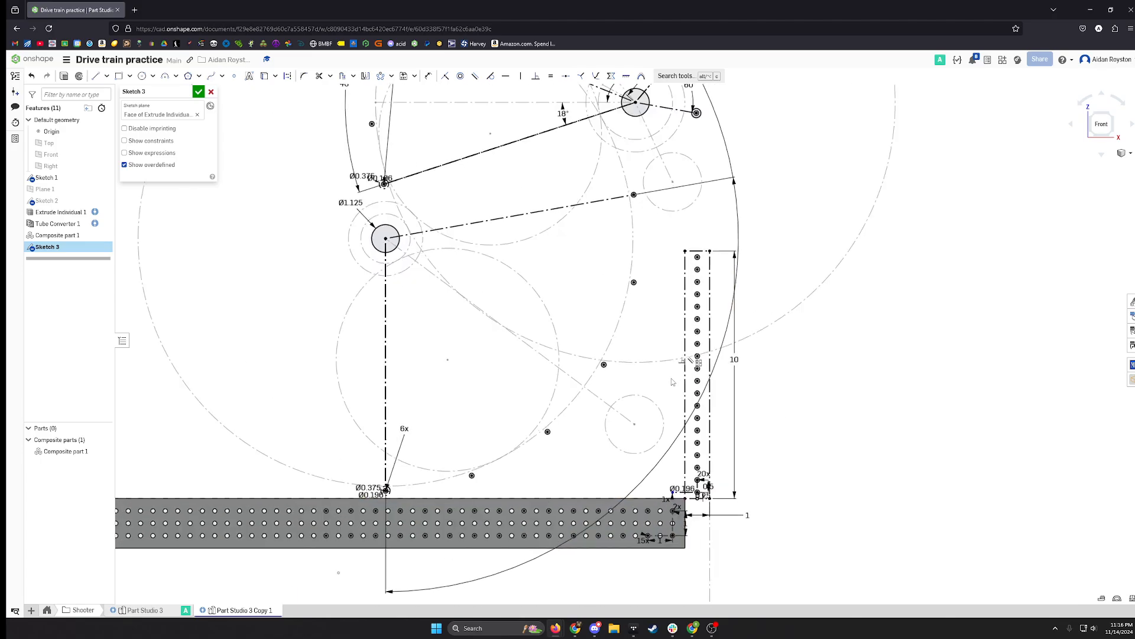
scroll(647, 357, "down", 3)
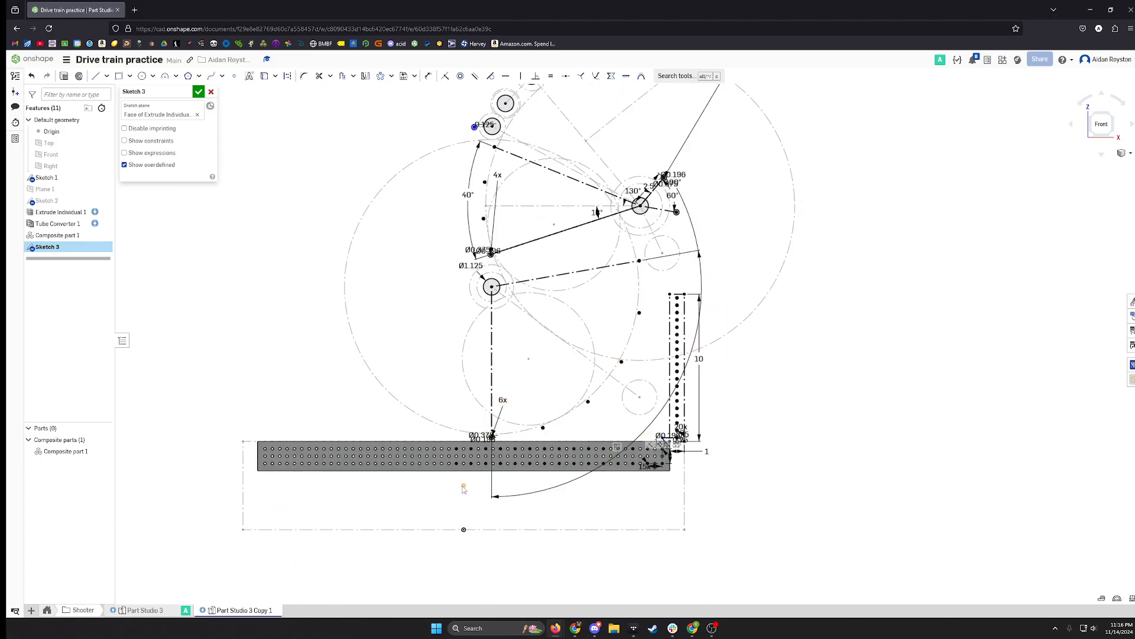
scroll(473, 476, "up", 4)
scroll(438, 425, "up", 3)
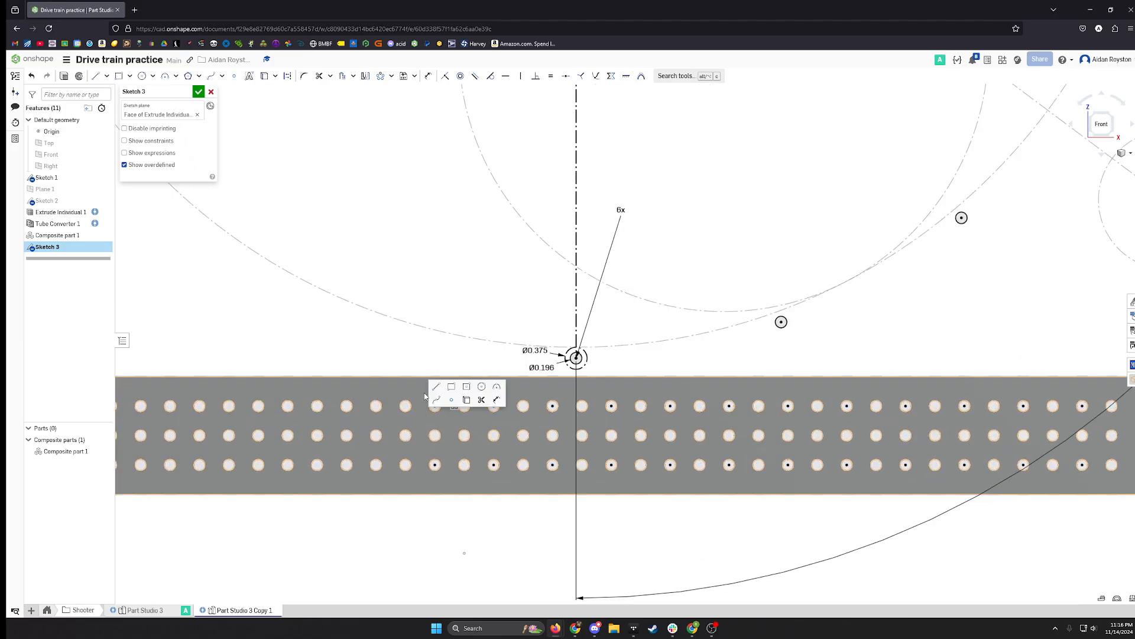
key("l")
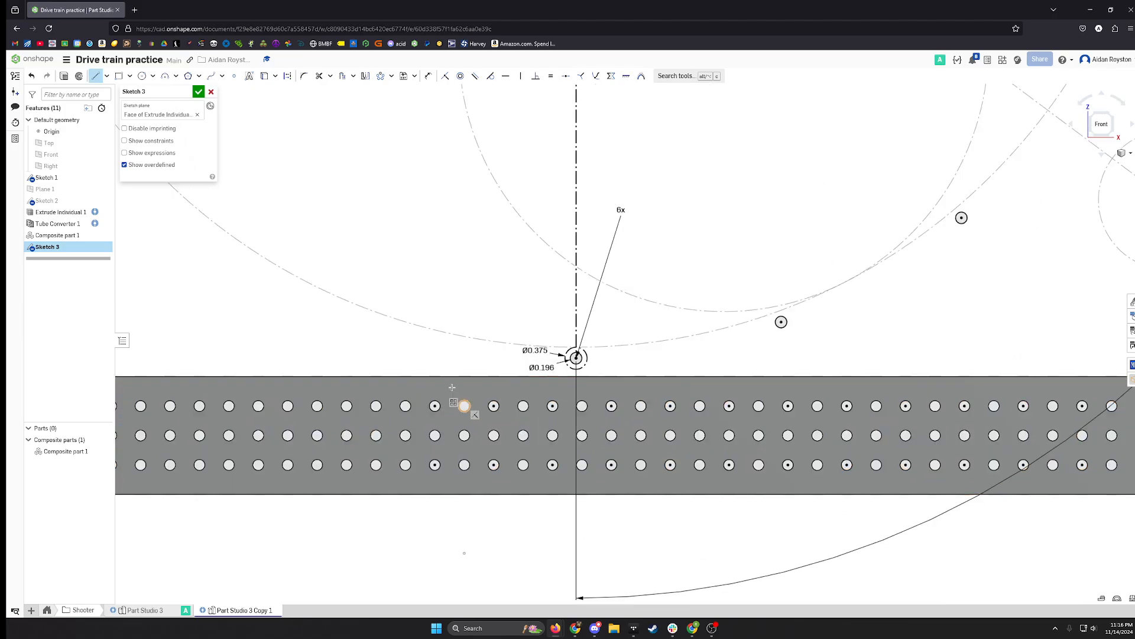
left_click(420, 377)
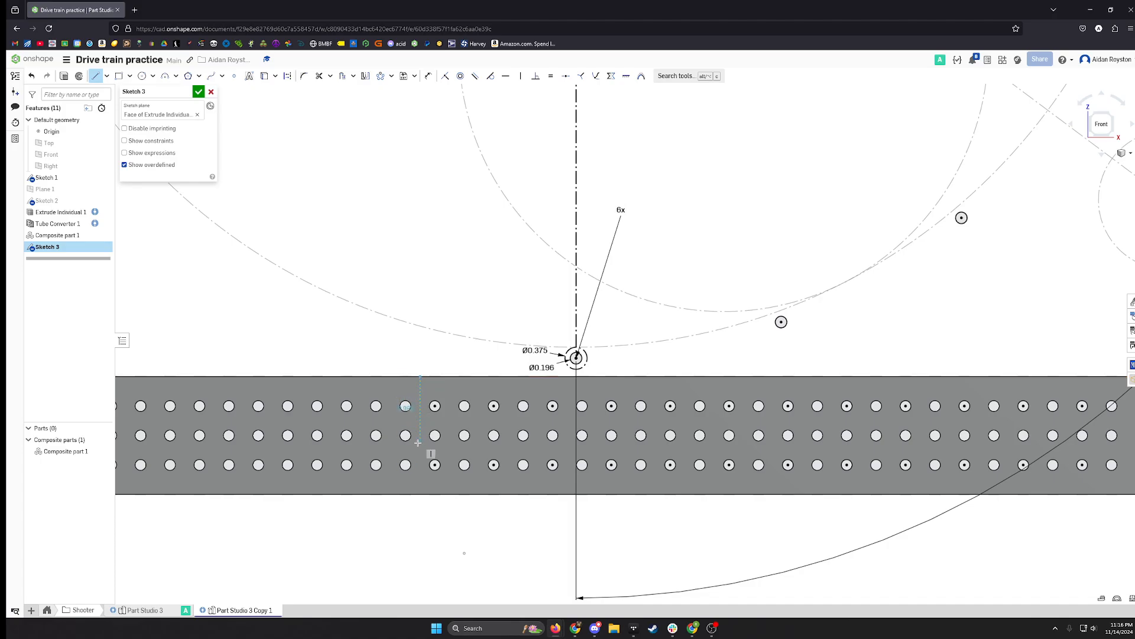
left_click(420, 484)
Continue the outline about 14.5 in along the horizontal tube, up beside its last hole column, and across to the vertical tube's outer edge.
middle_click_drag(860, 506, 400, 505)
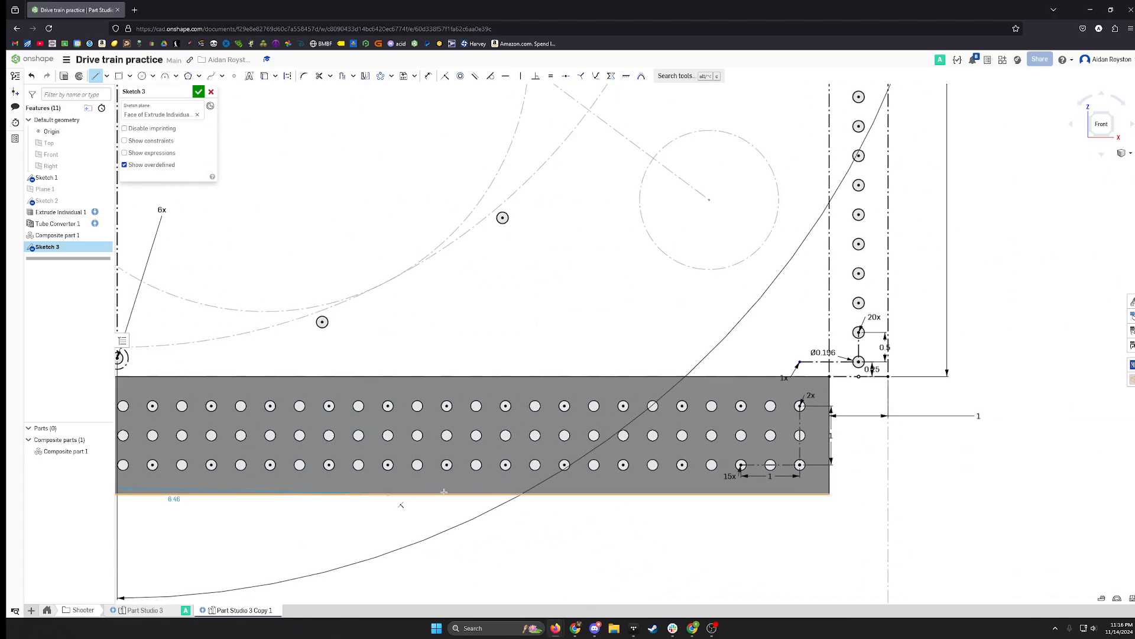
middle_click_drag(1052, 478, 804, 505)
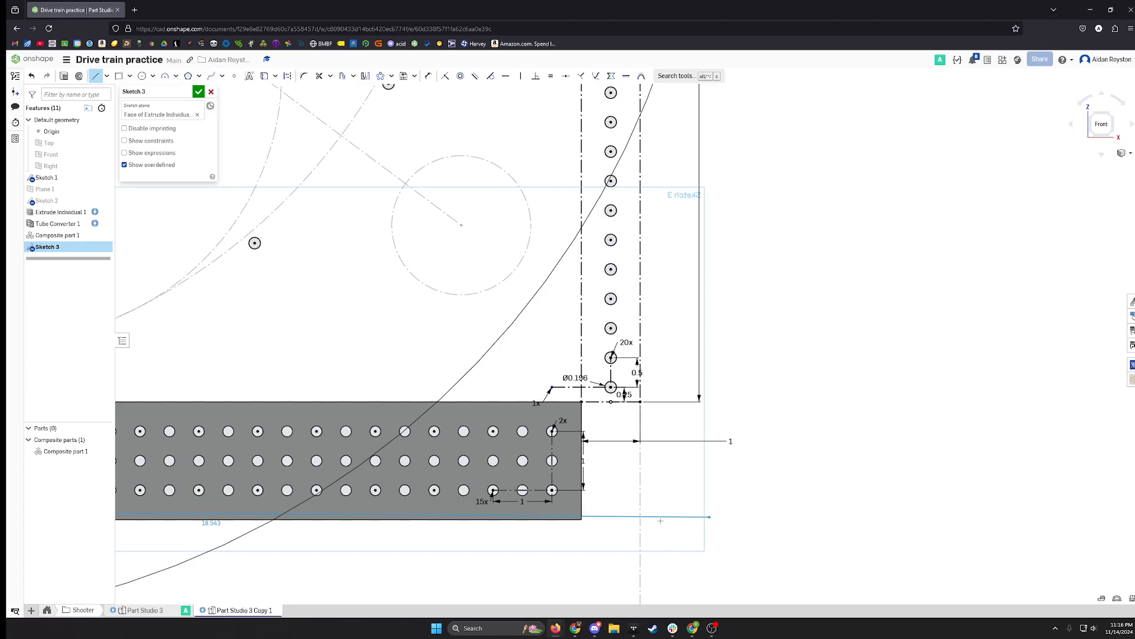
left_click(567, 510)
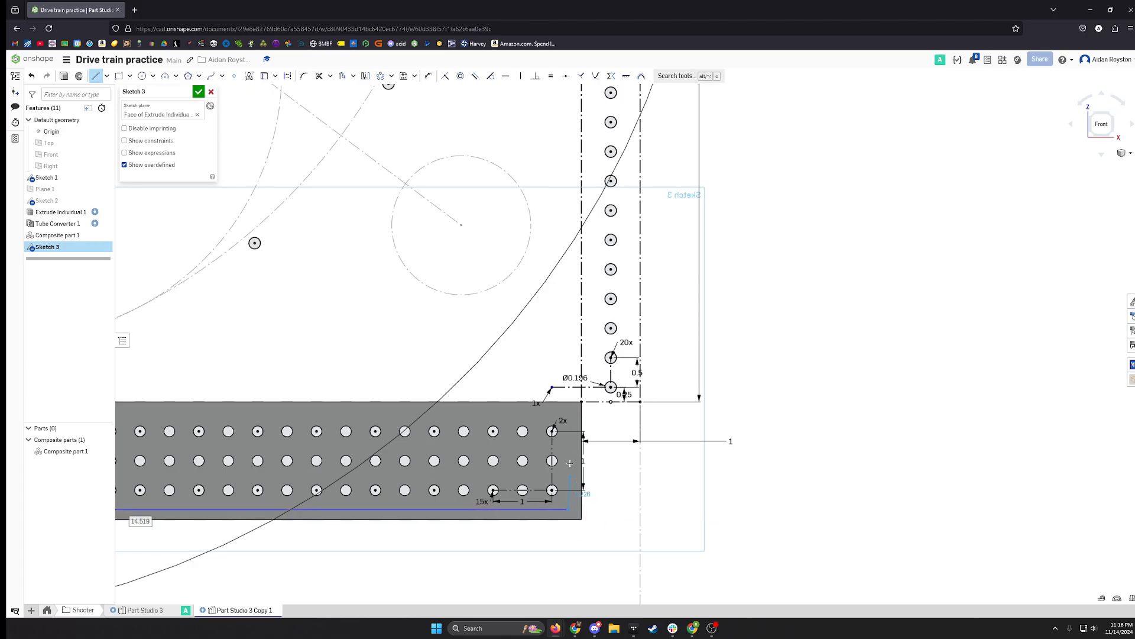
left_click(567, 409)
left_click(640, 409)
key("Escape")
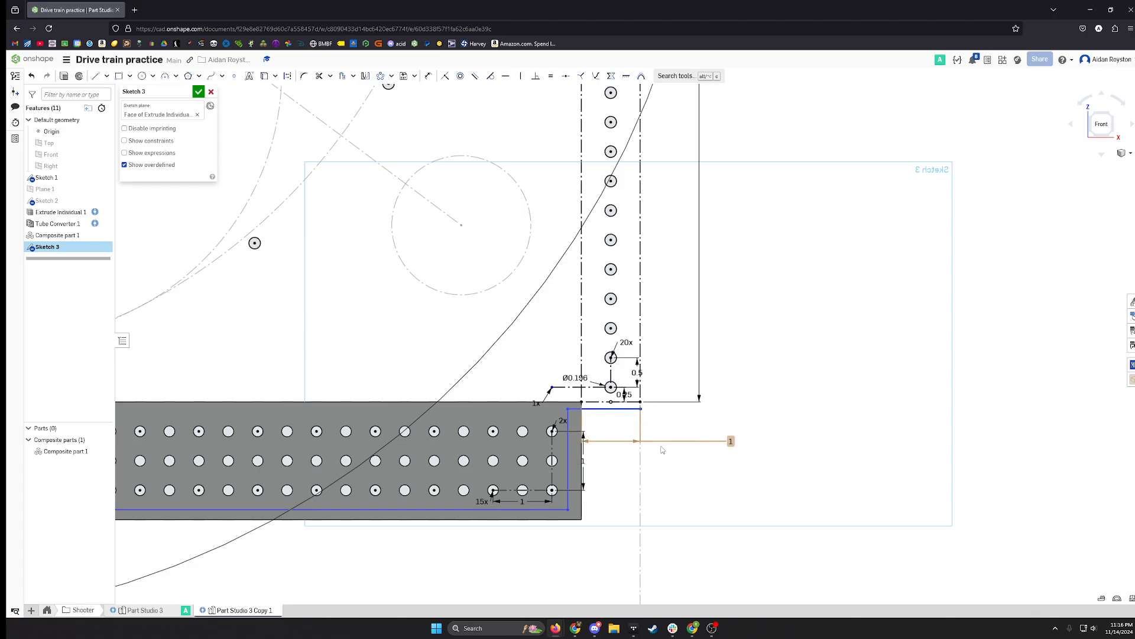
Set the distance between the outline's starting vertical line and the first marked hole column to 0.25 in.
middle_click_drag(437, 474, 1131, 457)
scroll(442, 409, "up", 5)
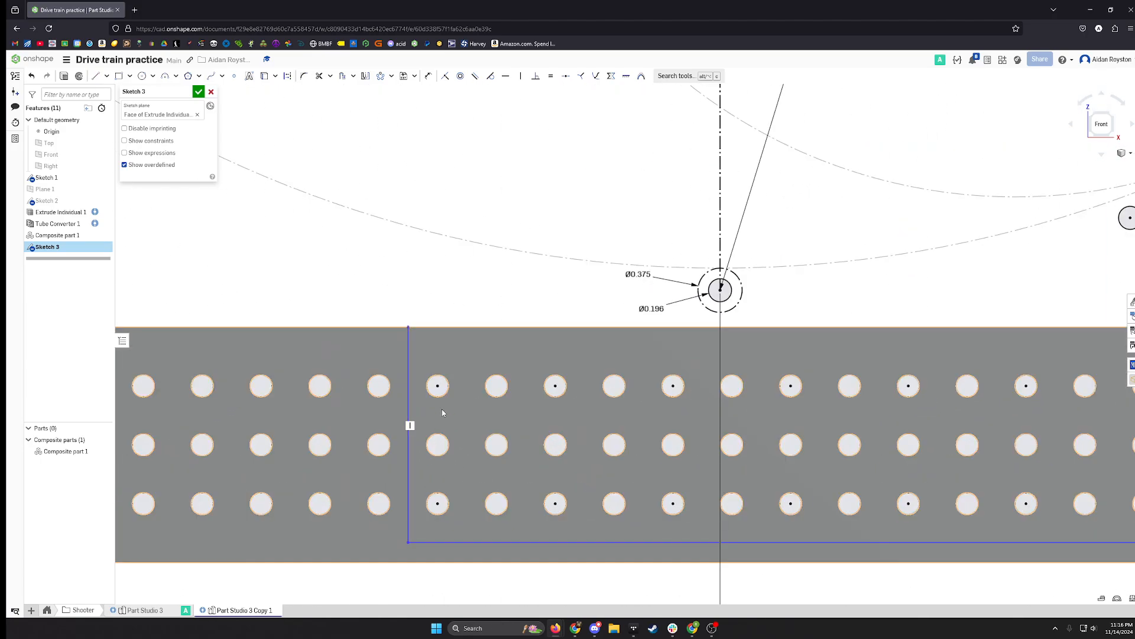
key("u")
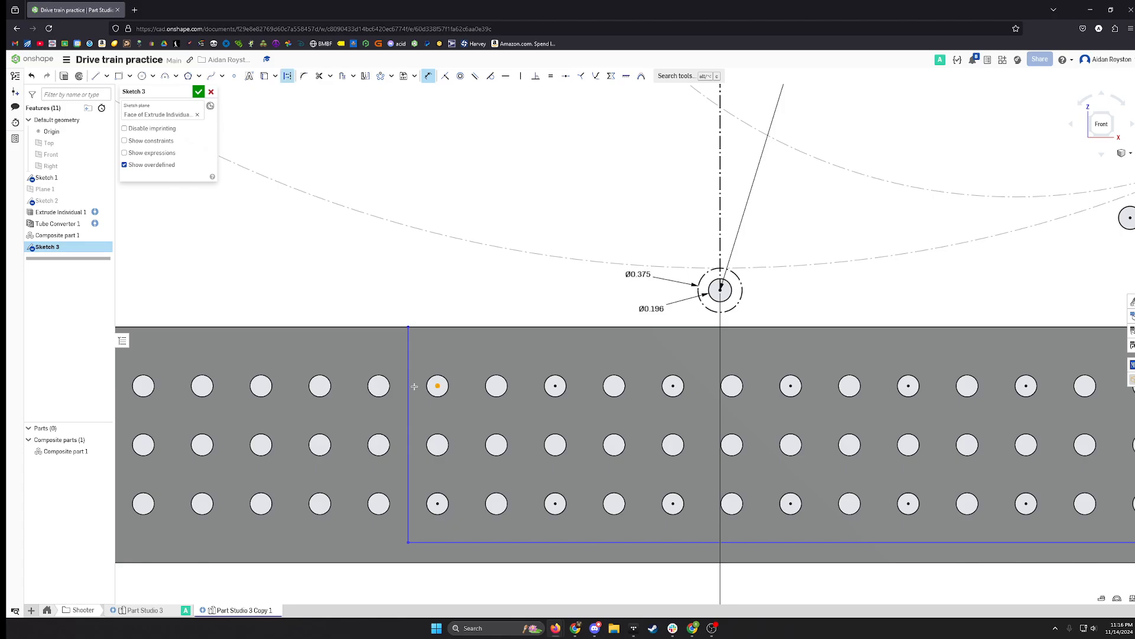
left_click(410, 386)
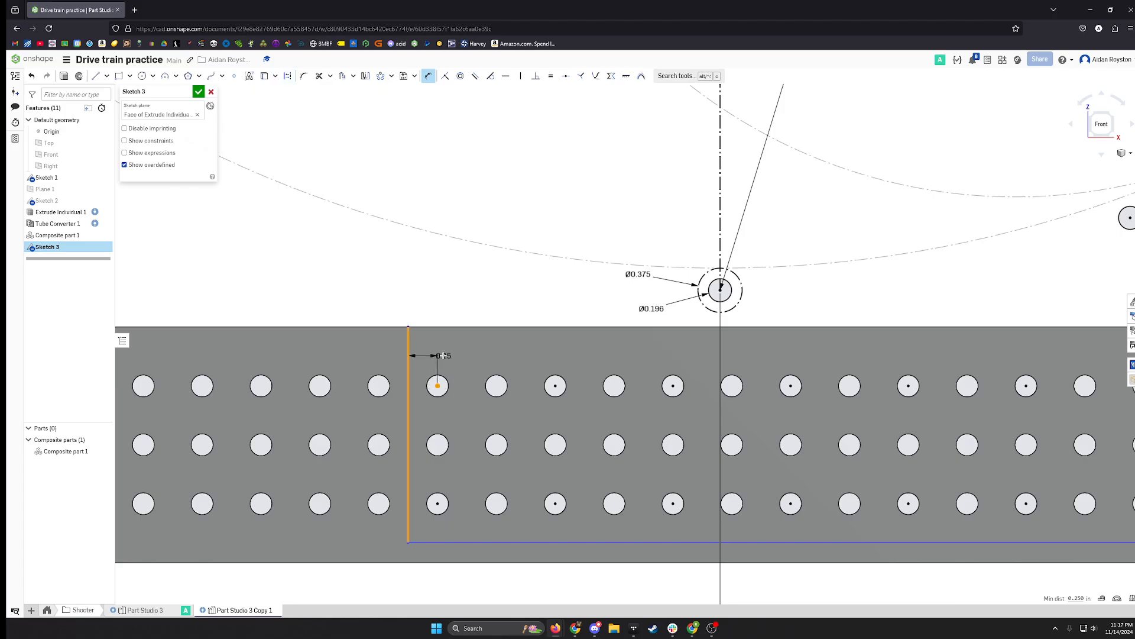
left_click(440, 357)
type("0.25")
key("Return")
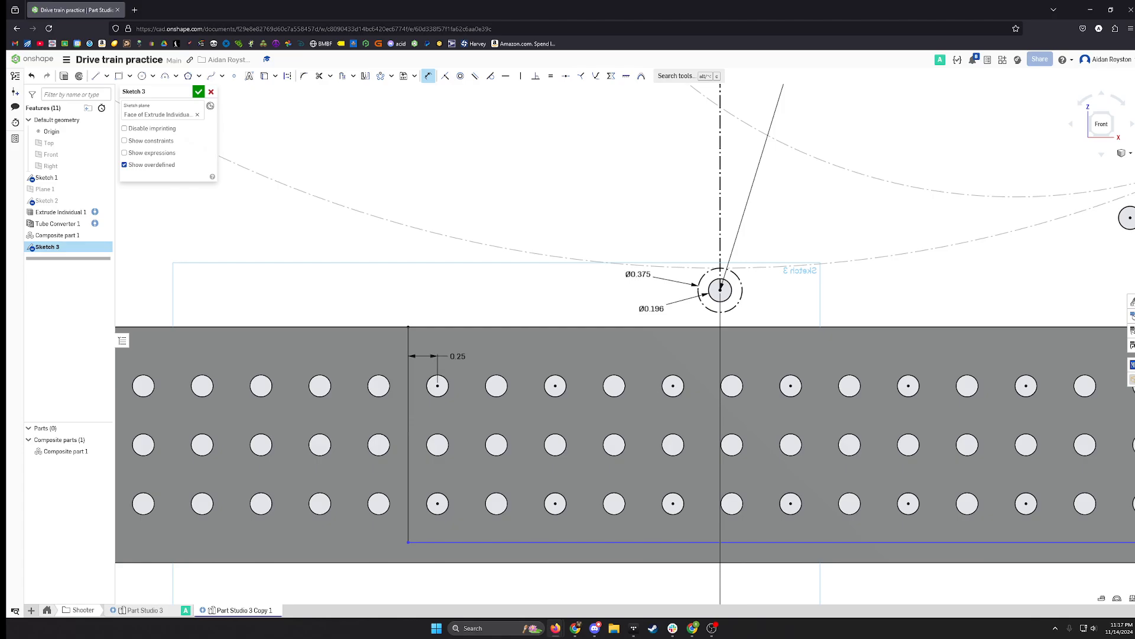
Set the distance between the outline's long horizontal line and the bottom row of tube holes to 0.25 in.
left_click(438, 503)
left_click(459, 540)
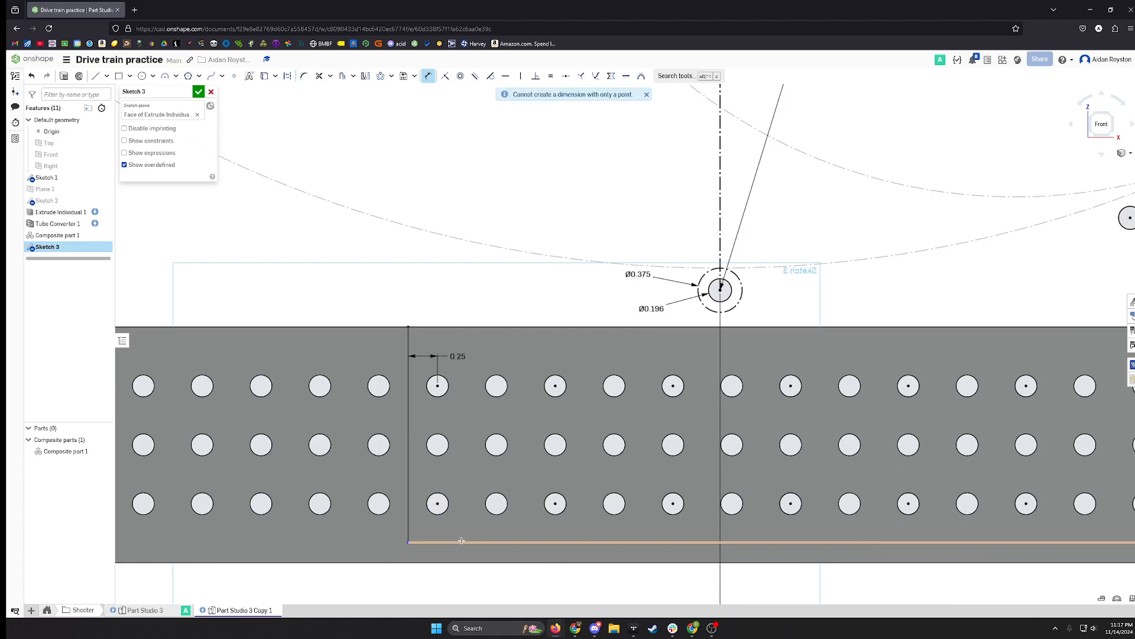
left_click(461, 542)
left_click(438, 503)
left_click(479, 510)
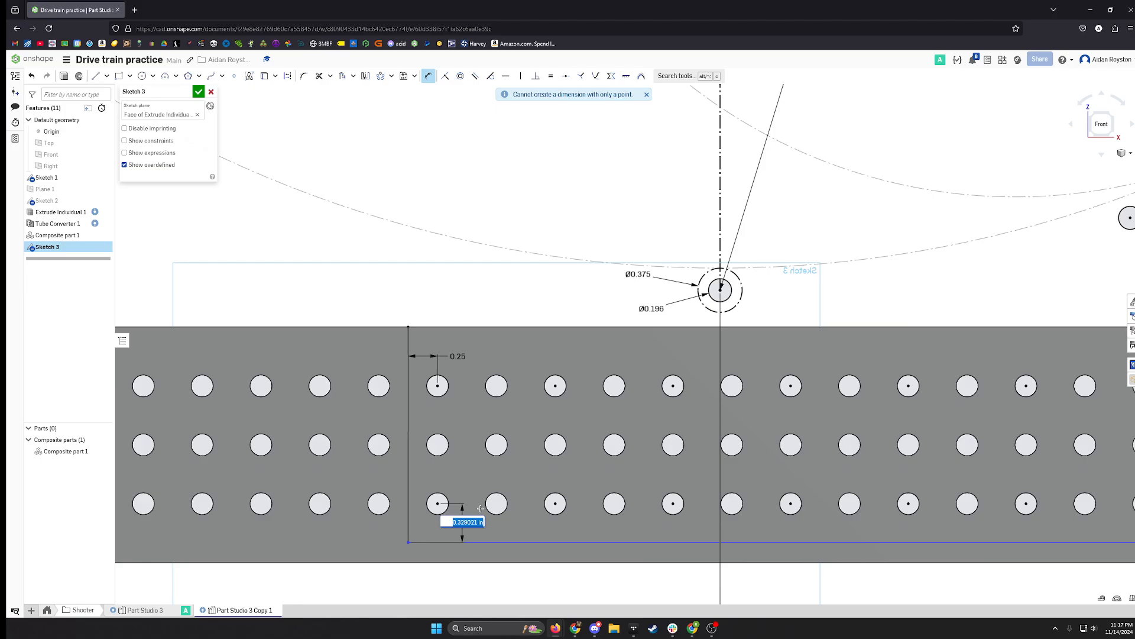
type("0.25")
key("Return")
key("Escape")
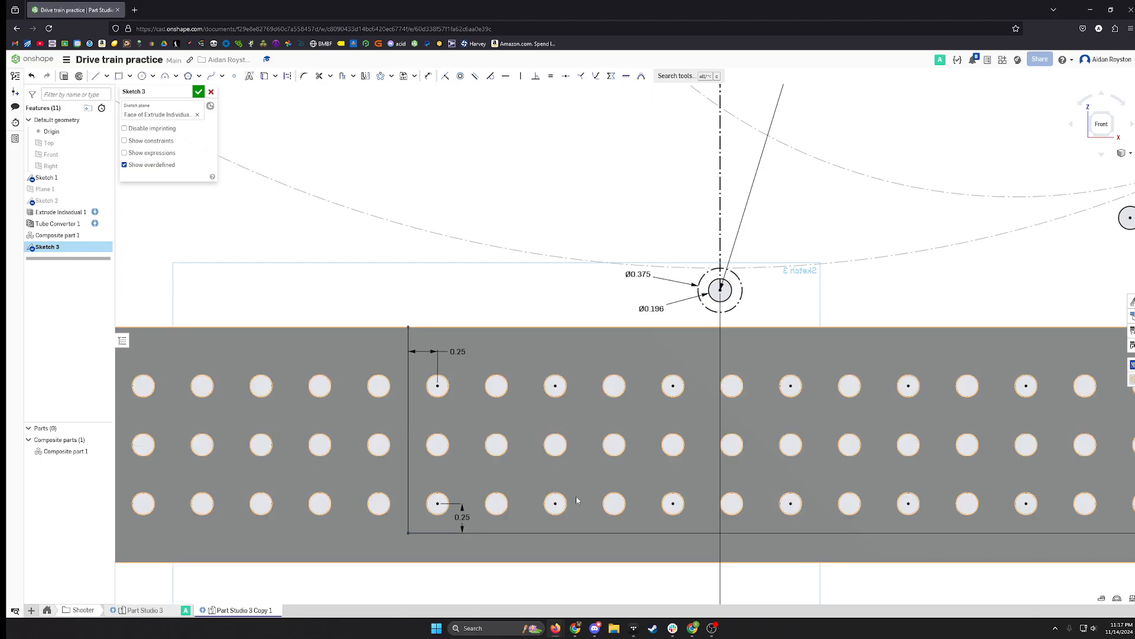
Set the distance between the outline's vertical line at the tube's end and the last hole column to 0.25 in.
scroll(670, 506, "down", 3)
middle_click_drag(714, 506, 388, 482)
middle_click_drag(919, 512, 626, 511)
scroll(814, 504, "up", 8)
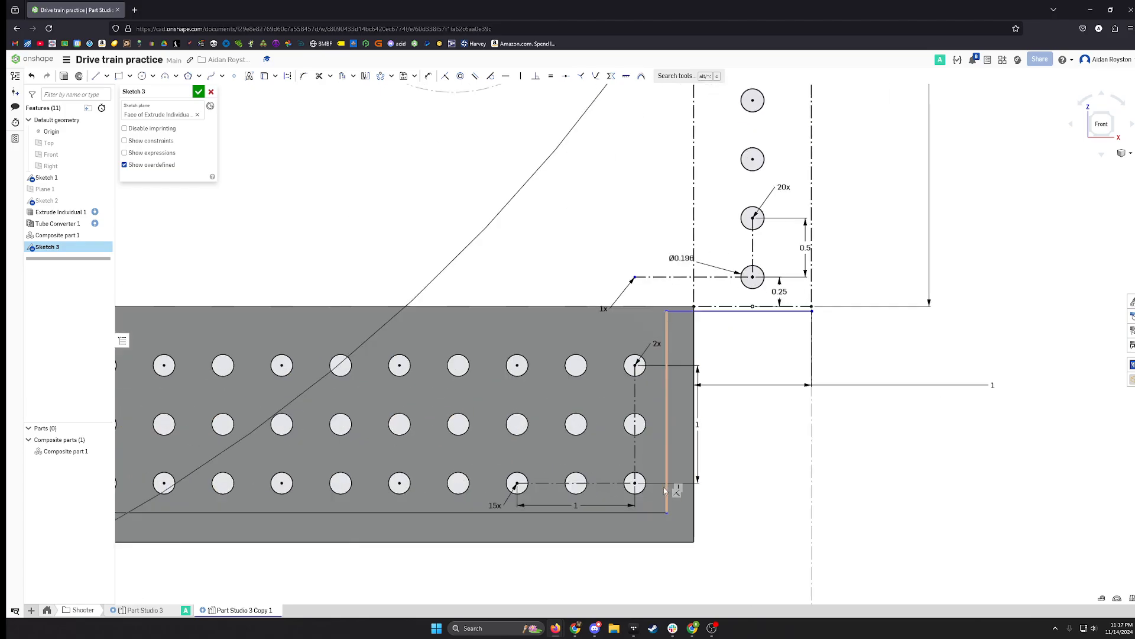
key("u")
left_click(617, 486)
left_click(682, 471)
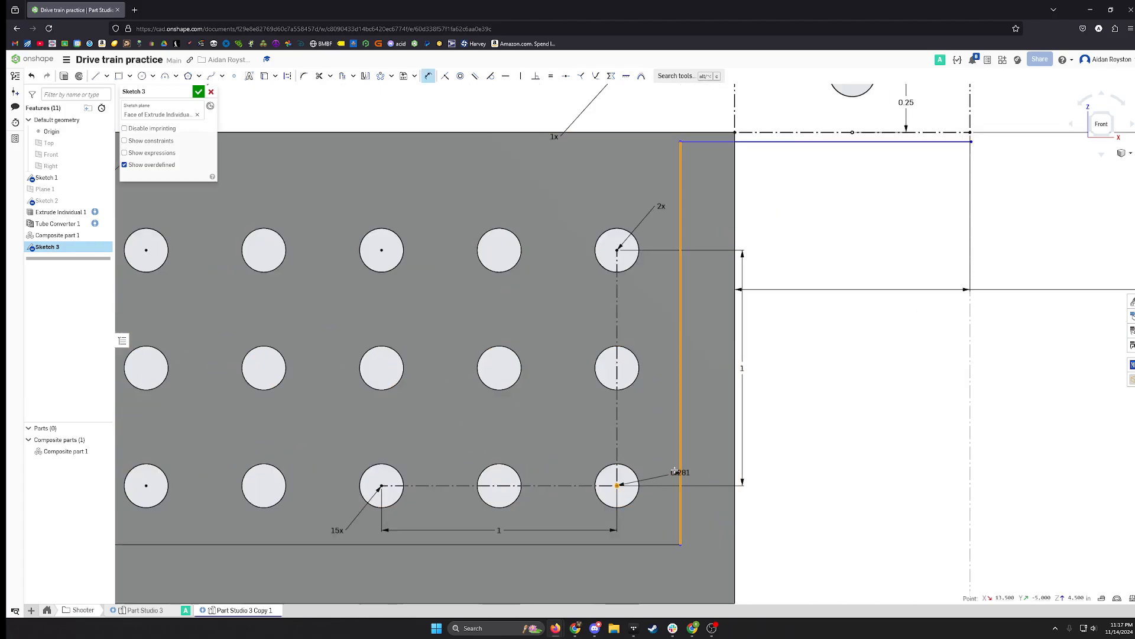
left_click(658, 459)
type("0.25")
key("Return")
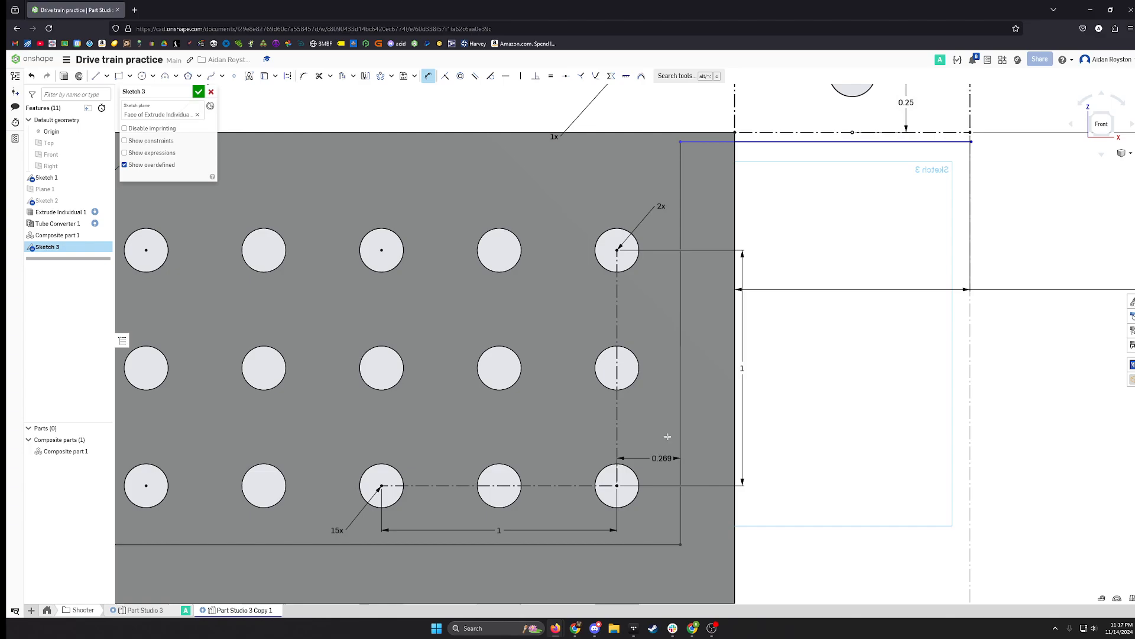
Set the outline's short horizontal line 0.5 in below the center of the vertical tube's lowest hole.
middle_click_drag(754, 170, 574, 351)
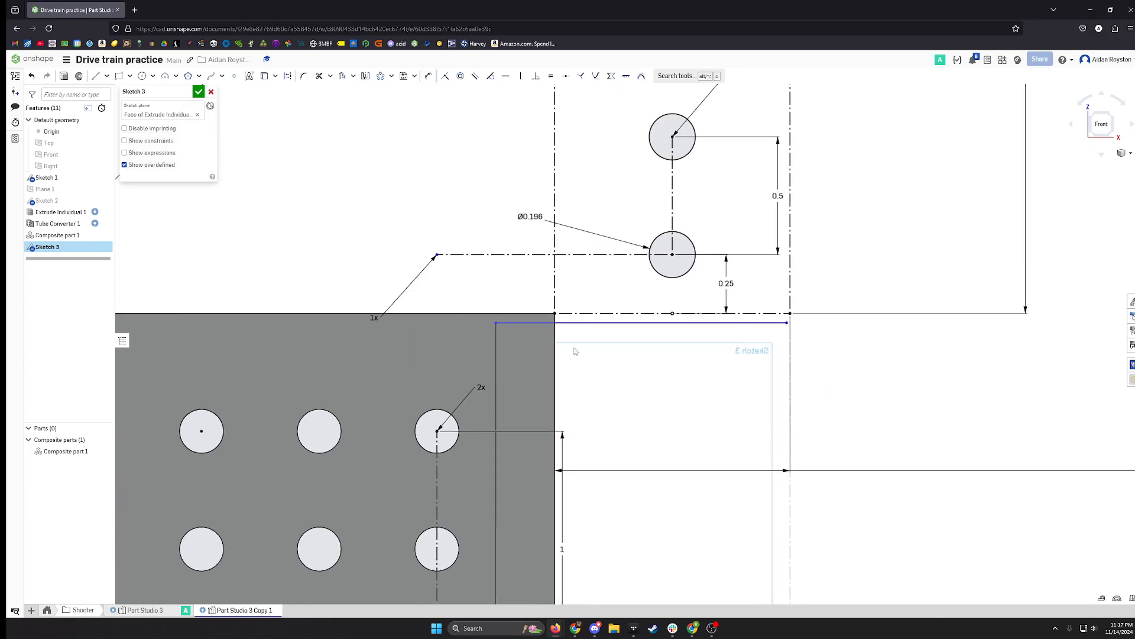
left_click(651, 323)
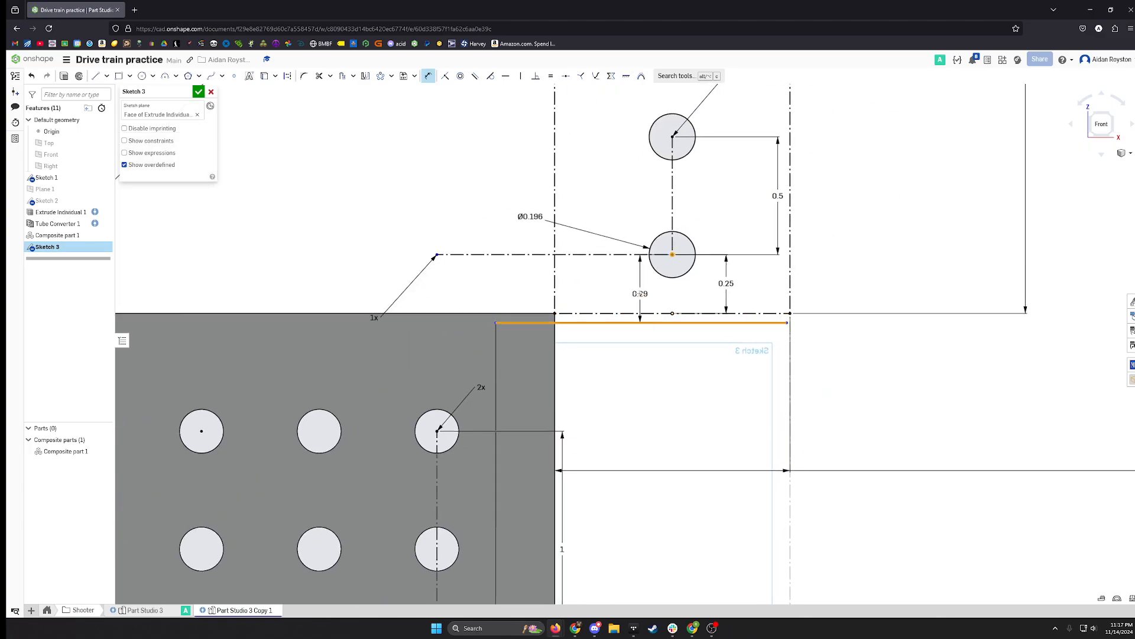
left_click(640, 293)
type("0.5")
key("Return")
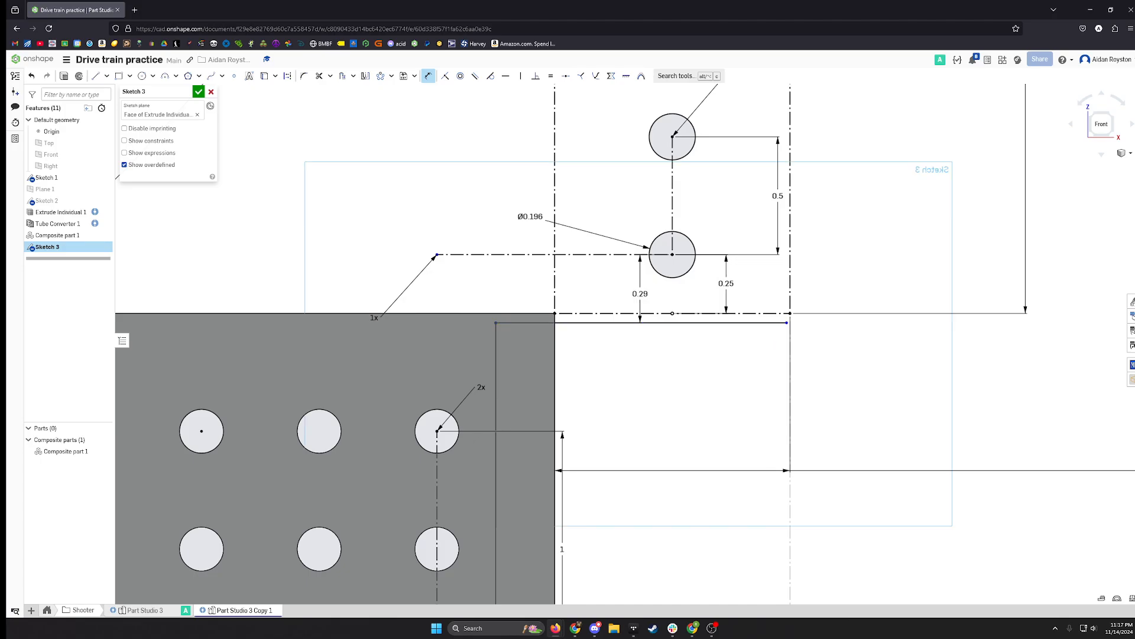
Draw a line from the short horizontal line's open end up to the vertical tube's upper outer corner.
scroll(779, 368, "down", 3)
middle_click_drag(779, 369, 670, 432)
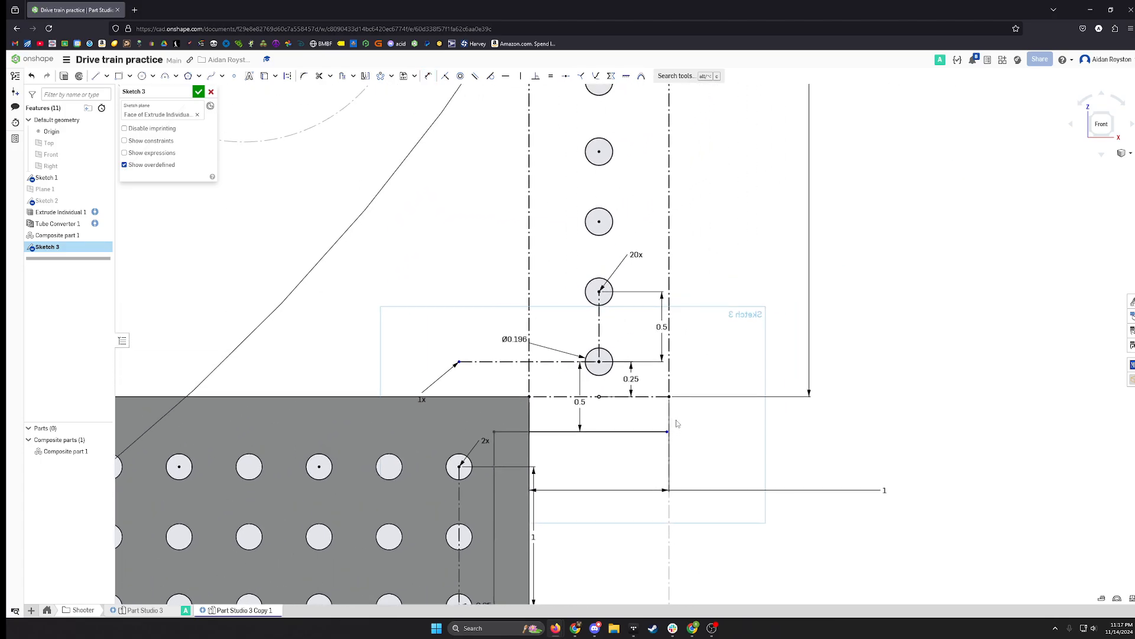
key("l")
left_click(669, 431)
middle_click_drag(703, 297, 645, 477)
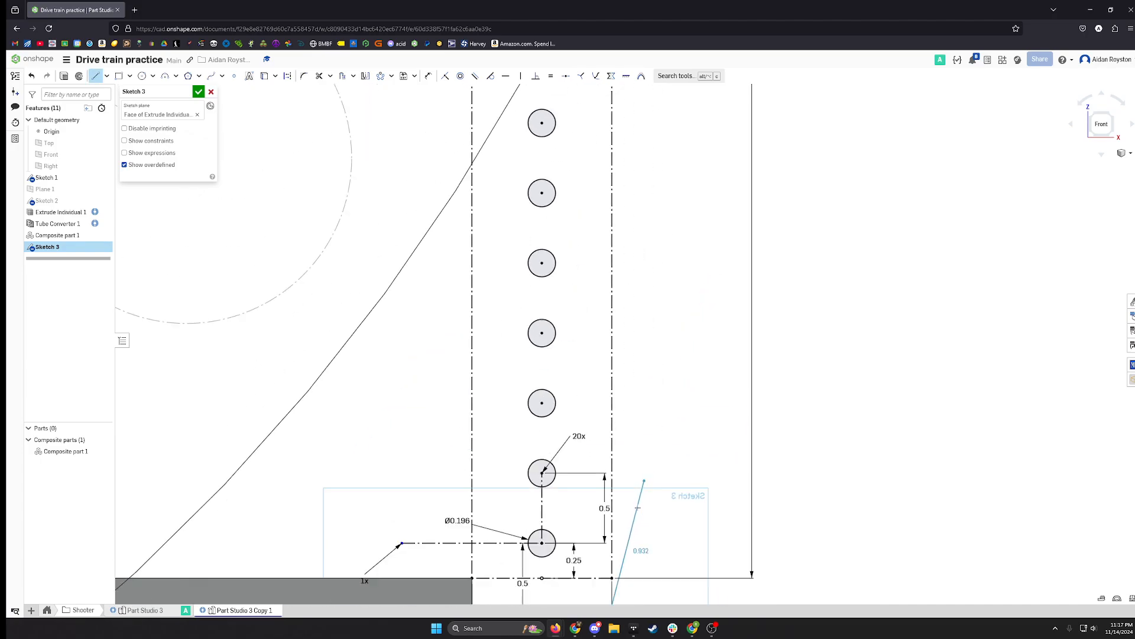
scroll(668, 249, "up", 3)
scroll(622, 367, "down", 7)
middle_click_drag(627, 139, 565, 481)
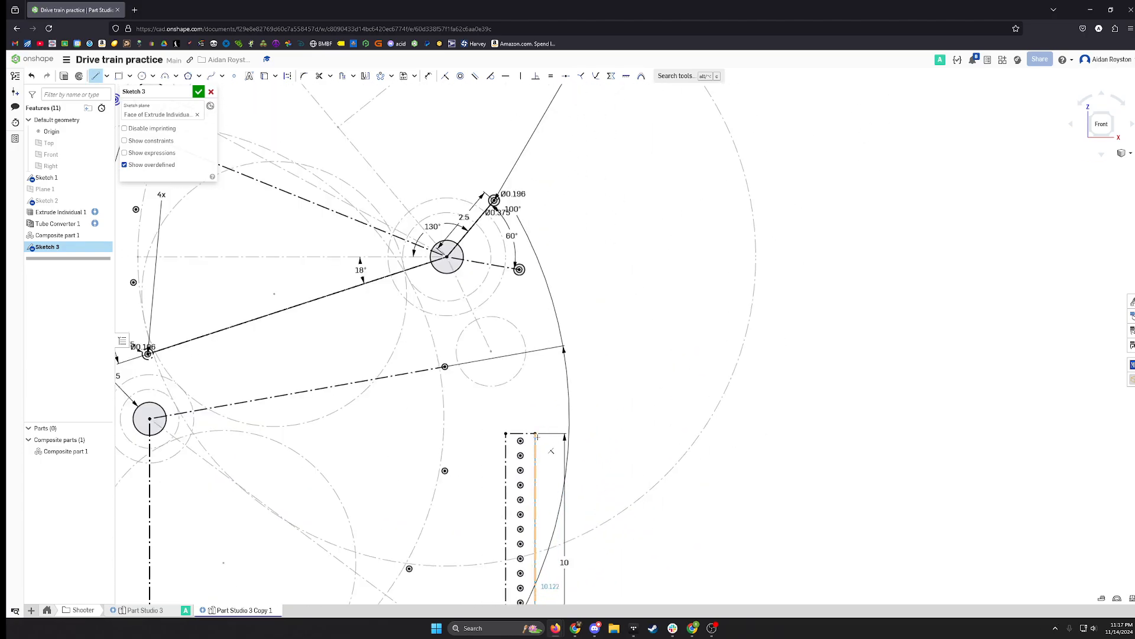
scroll(562, 460, "up", 5)
key("Escape")
scroll(567, 503, "down", 5)
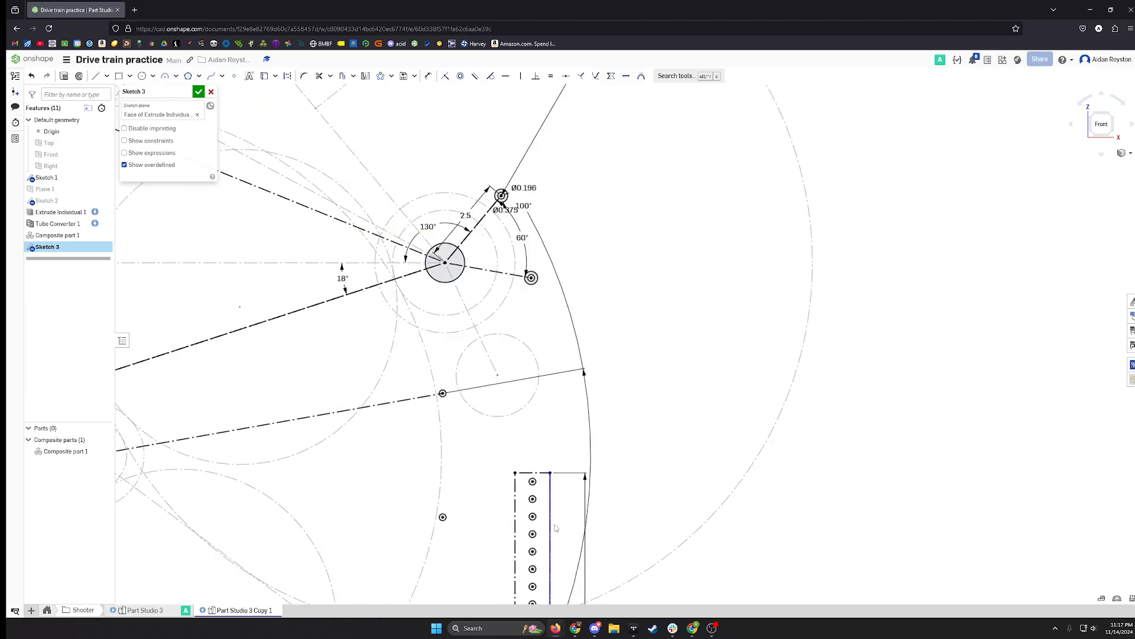
Try to move the new line's lower endpoint onto the vertical tube's lower outer corner.
middle_click_drag(567, 503, 600, 172)
scroll(592, 562, "up", 5)
left_click(574, 435)
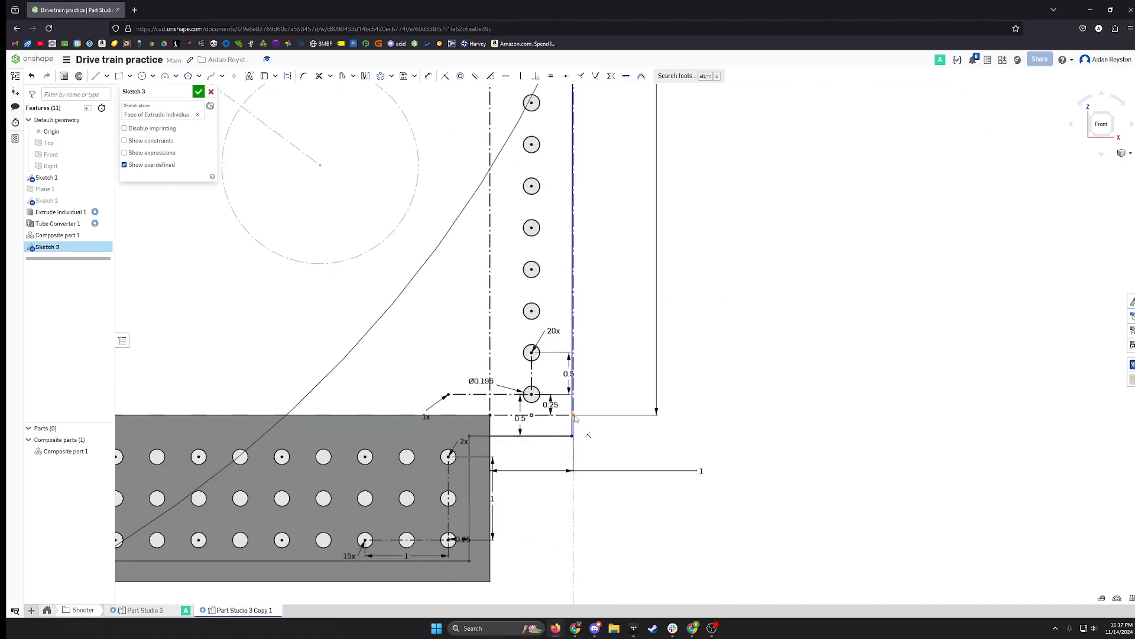
scroll(573, 436, "down", 5)
scroll(577, 437, "up", 7)
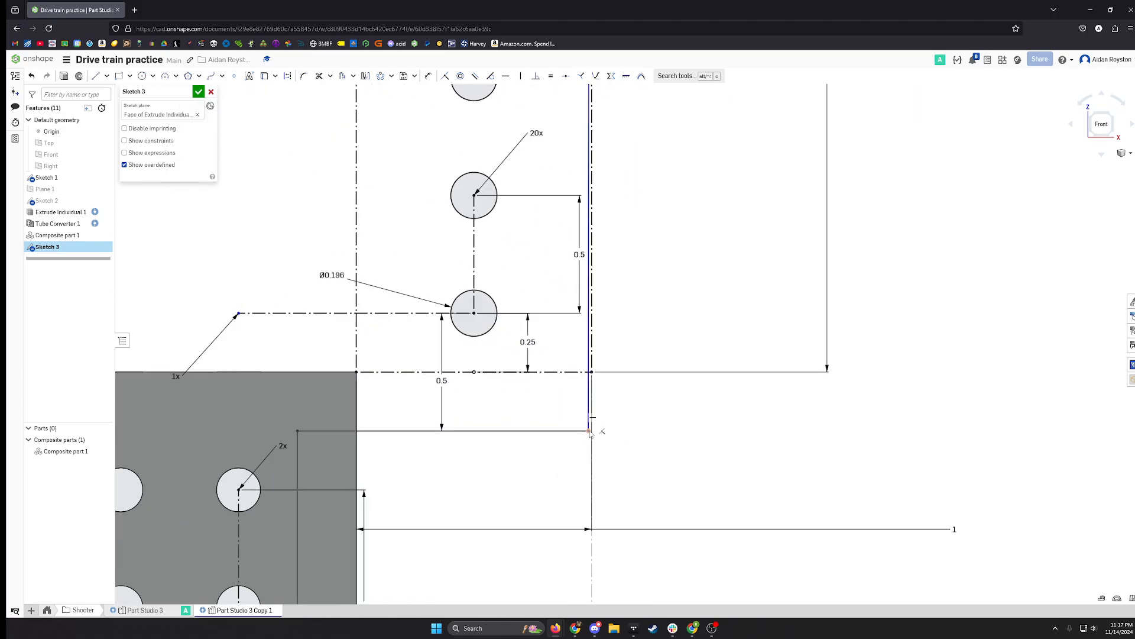
mouse_move(589, 434)
left_mouse_down()
mouse_move(615, 436)
mouse_move(603, 438)
mouse_move(605, 377)
mouse_move(612, 386)
mouse_move(596, 387)
left_mouse_up()
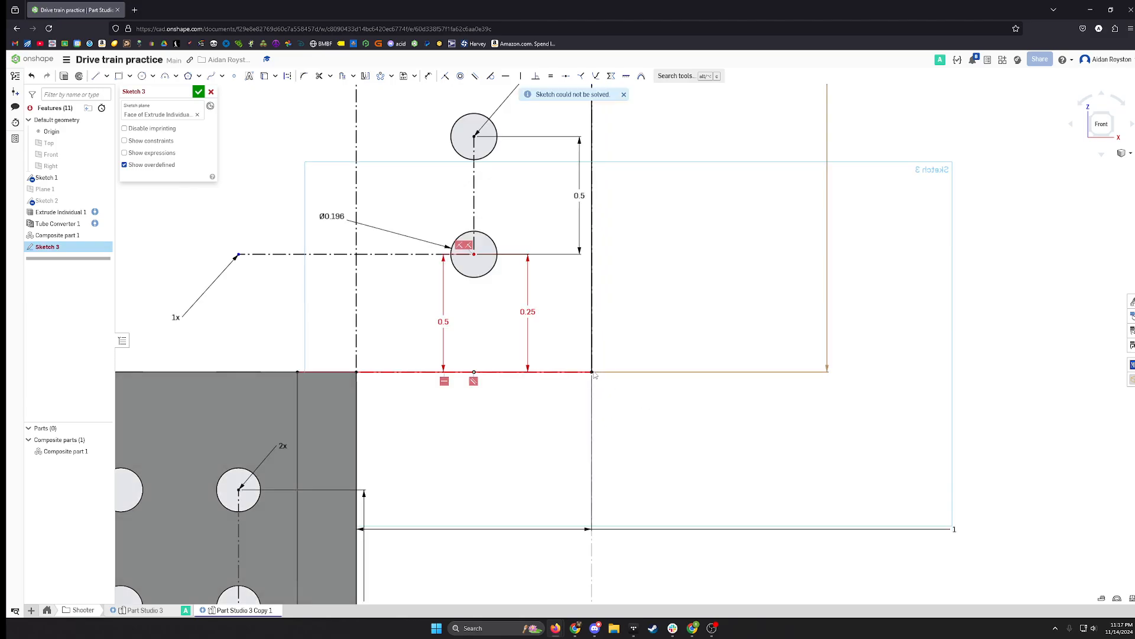
key("ctrl+z")
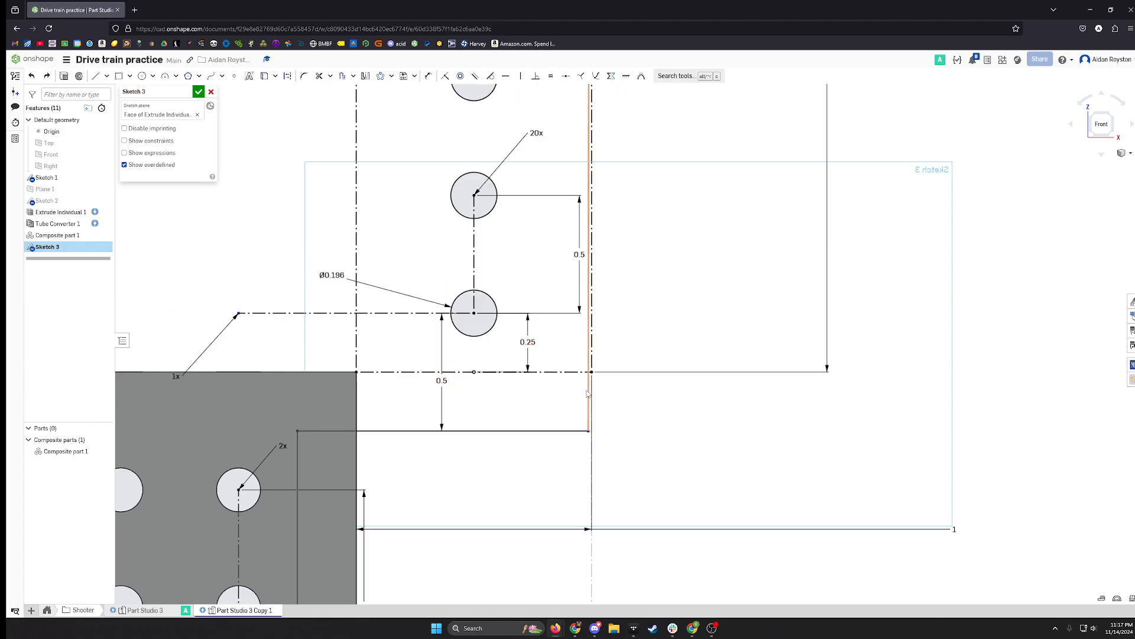
Make the new outer line coincident with the vertical tube's outer construction edge.
left_click(594, 362)
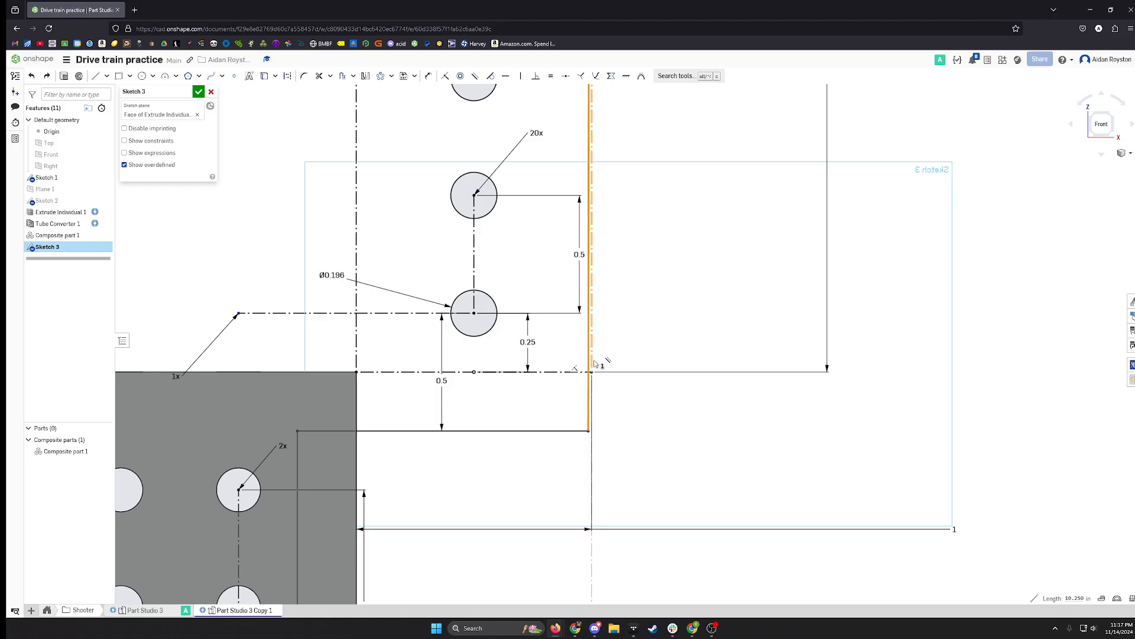
key("i")
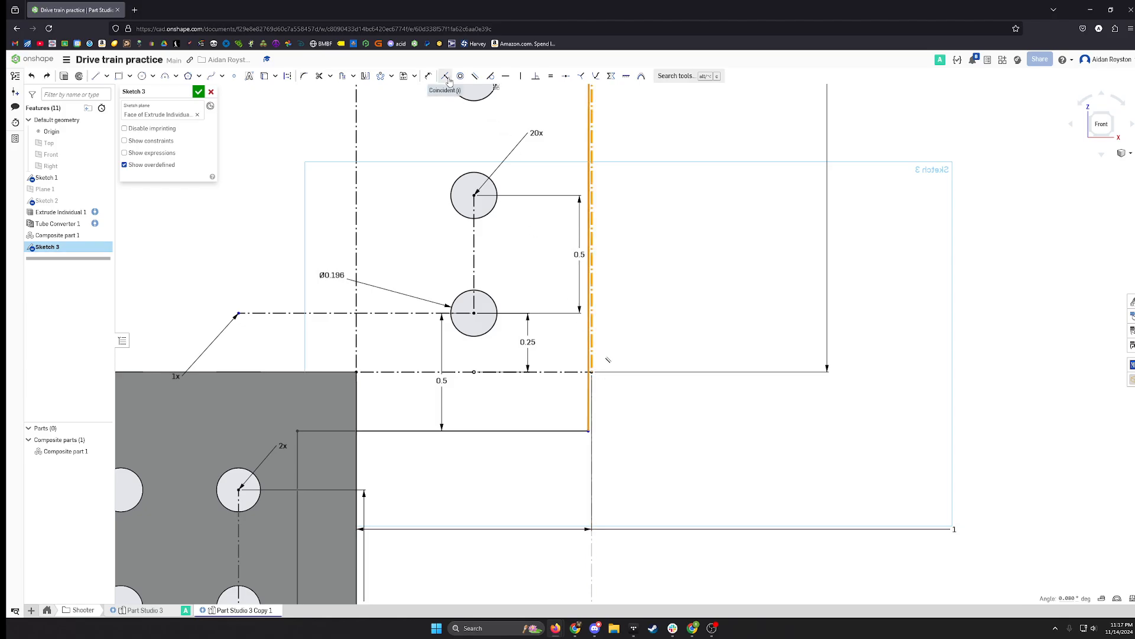
key("Escape")
scroll(628, 290, "down", 10)
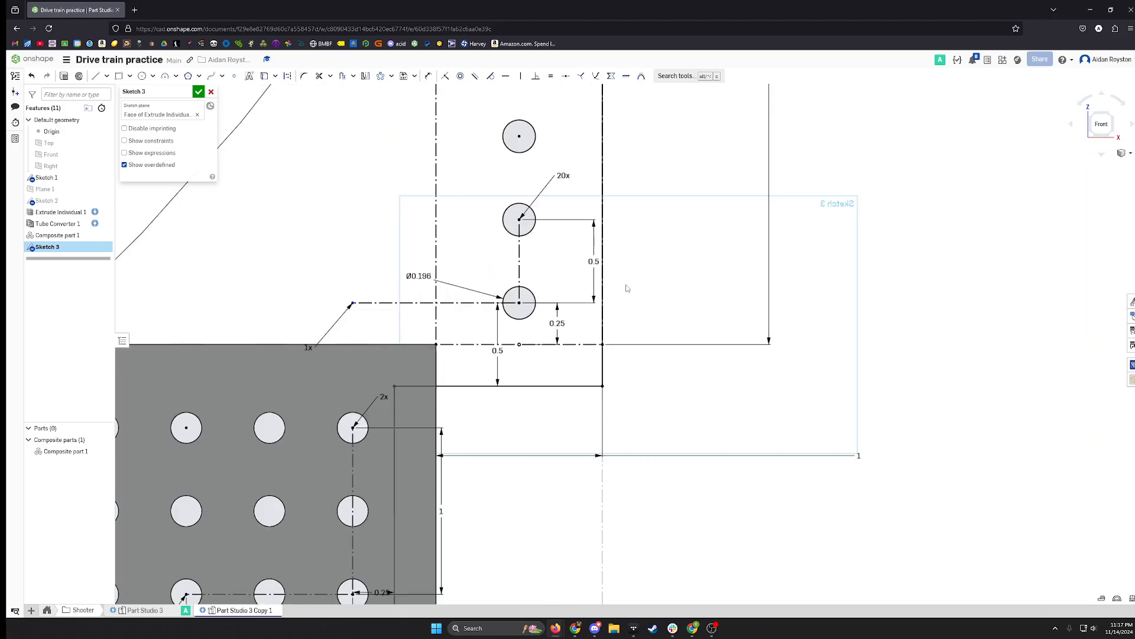
Draw an outline line from the vertical tube's upper outer corner up to the lower 0.375 in circle on the 60° arm.
scroll(636, 314, "down", 5)
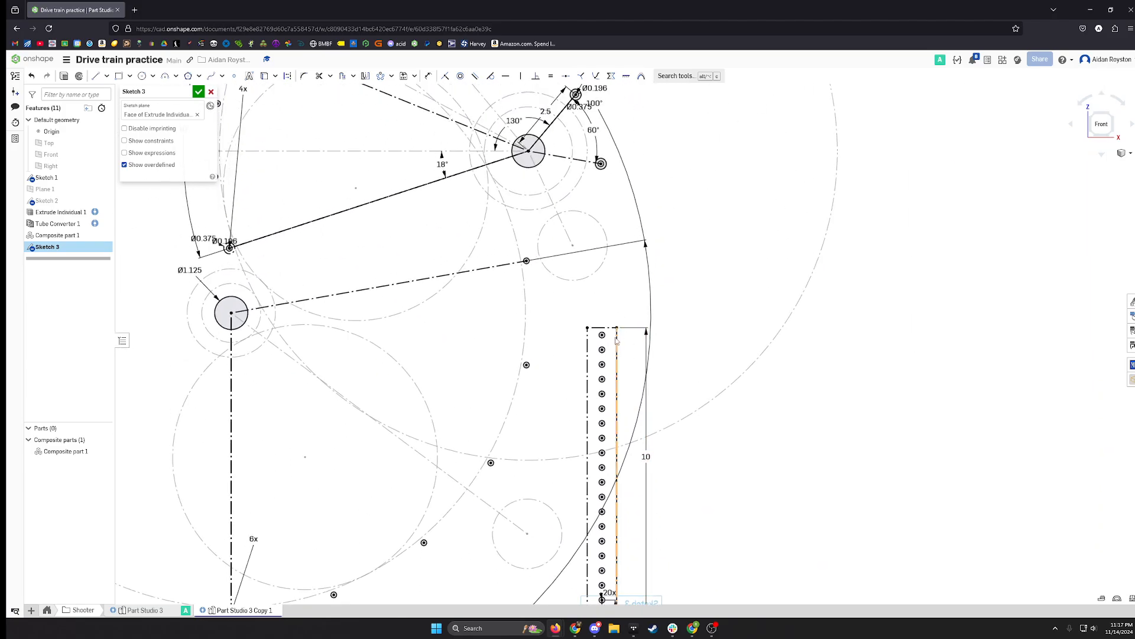
scroll(627, 331, "up", 6)
scroll(612, 346, "down", 3)
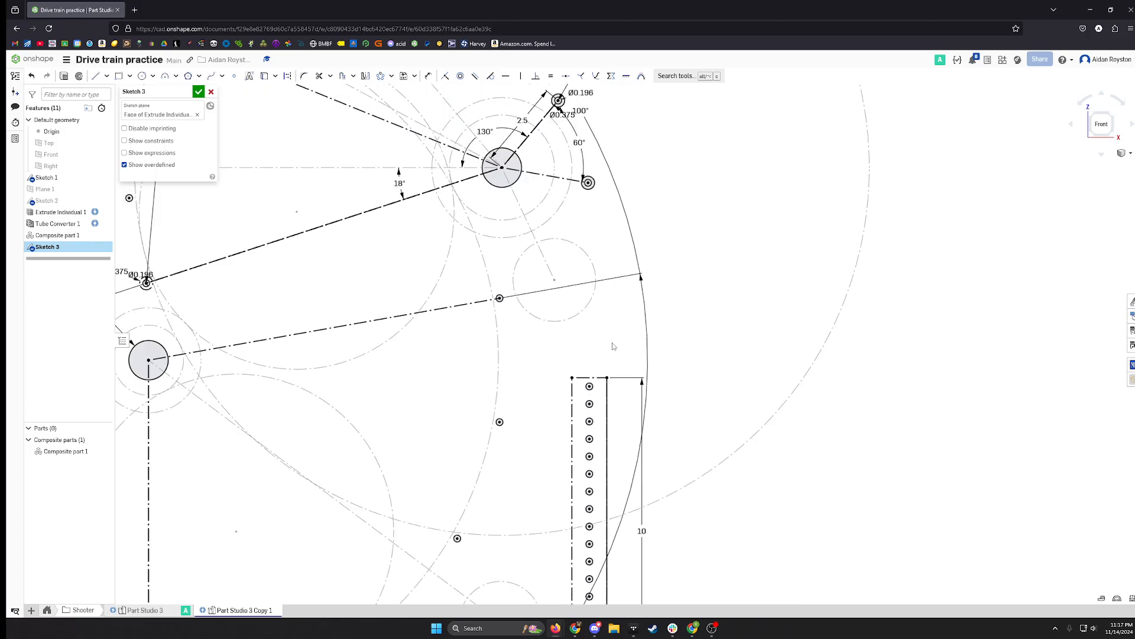
scroll(597, 183, "up", 3)
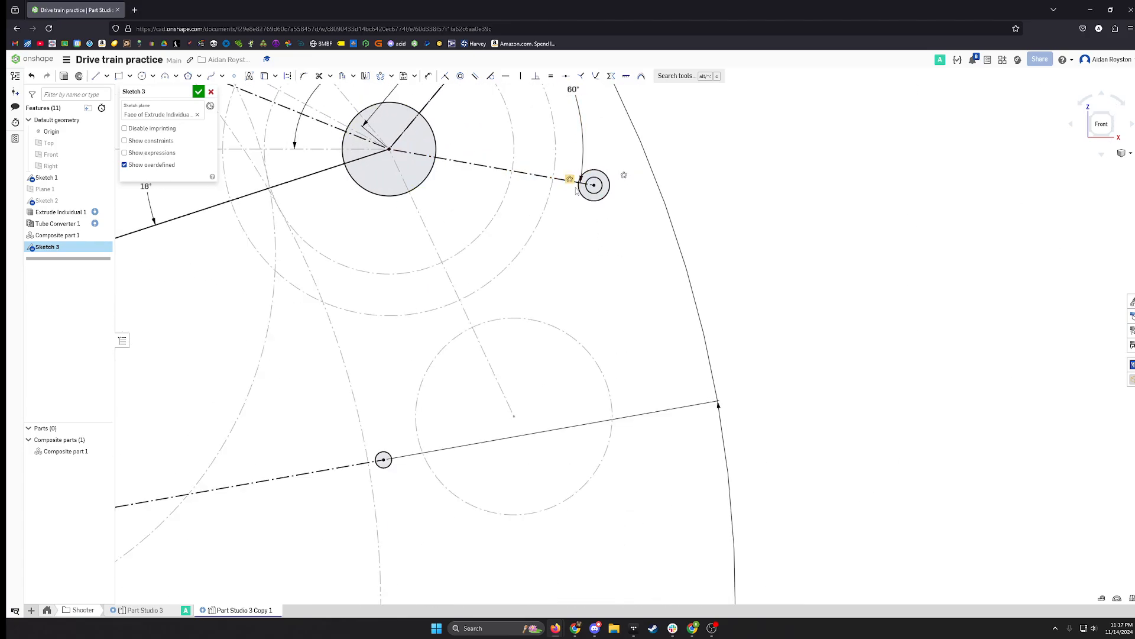
scroll(687, 475, "down", 2)
middle_click_drag(688, 475, 636, 431)
key("s")
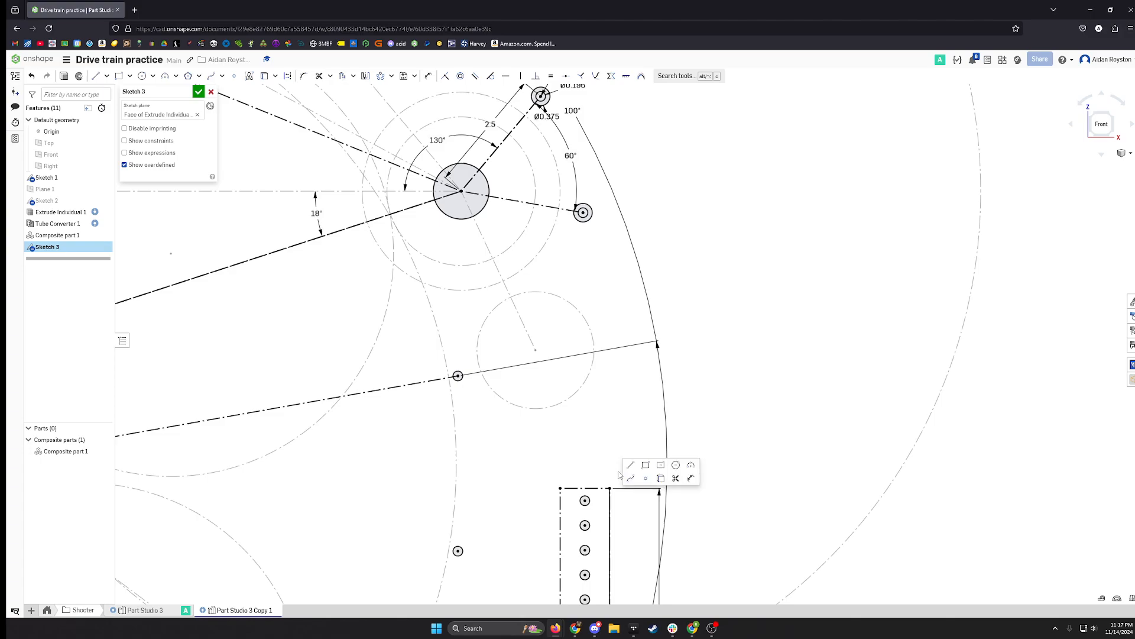
left_click(630, 465)
left_click(610, 488)
middle_click_drag(611, 272, 603, 394)
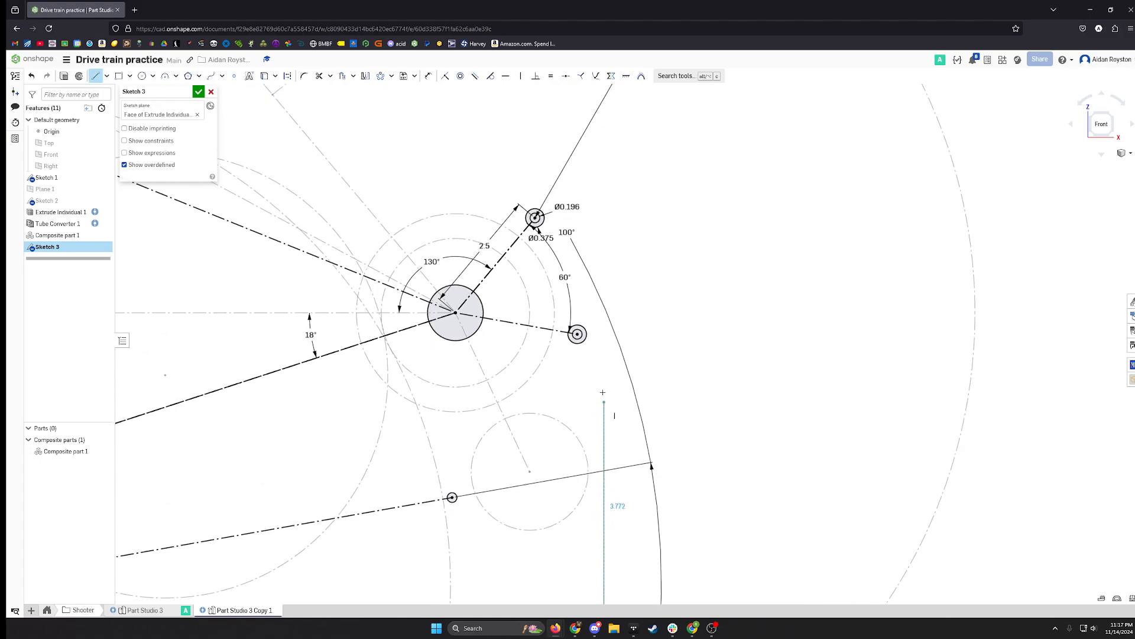
scroll(607, 358, "up", 5)
left_click(544, 287)
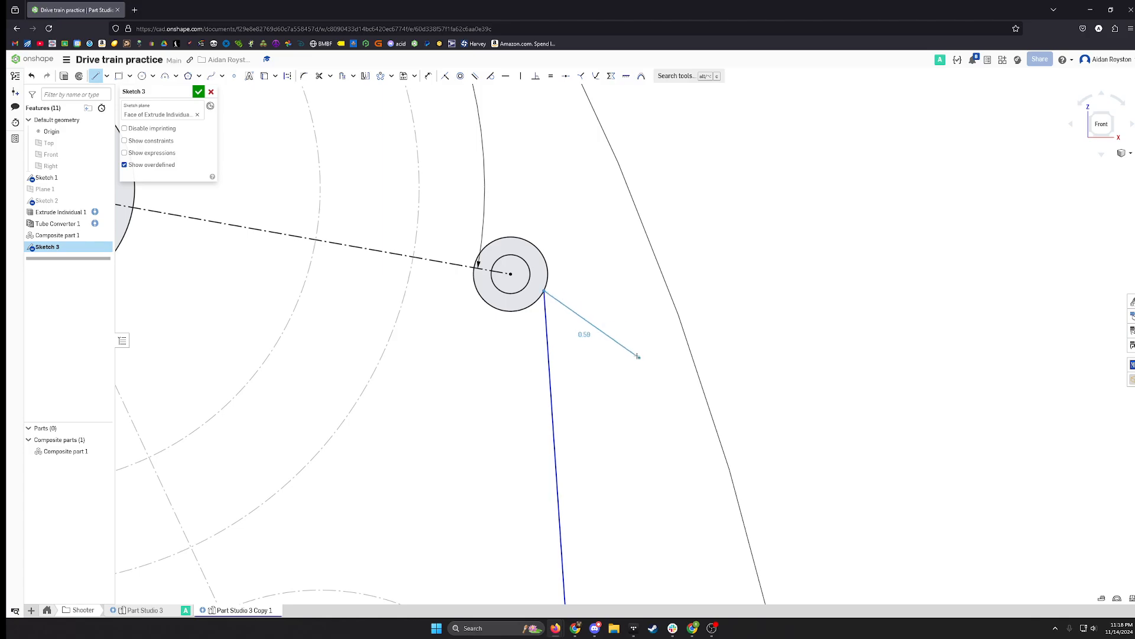
key("Escape")
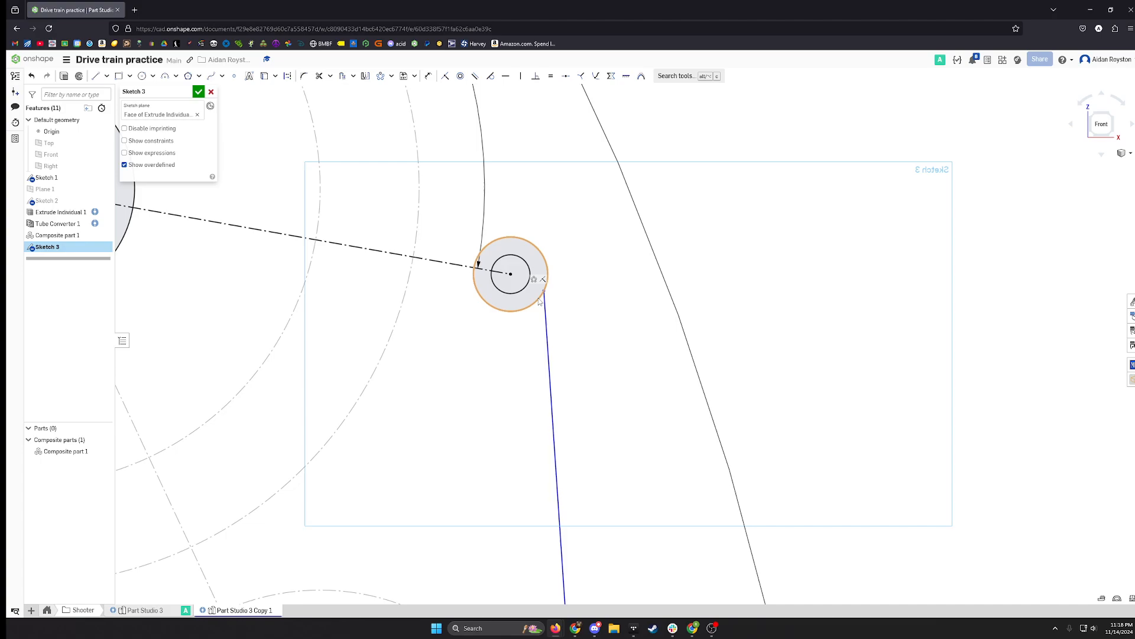
Make the line rising from the vertical tube tangent to the 0.375 in circle on the 60° arm.
left_click(548, 305)
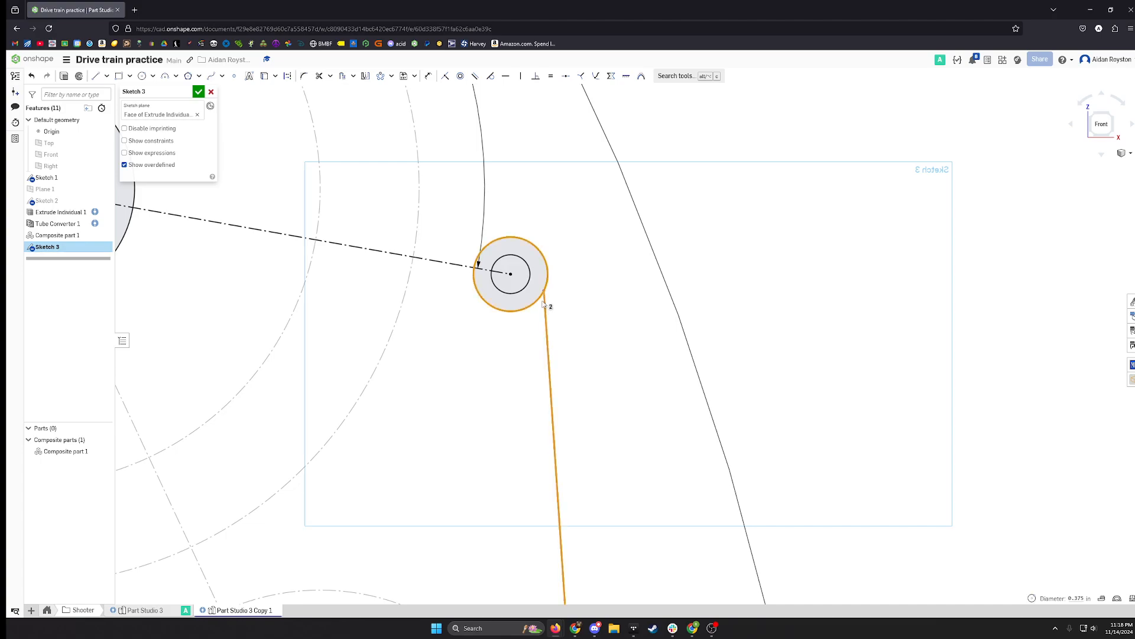
left_click(491, 79)
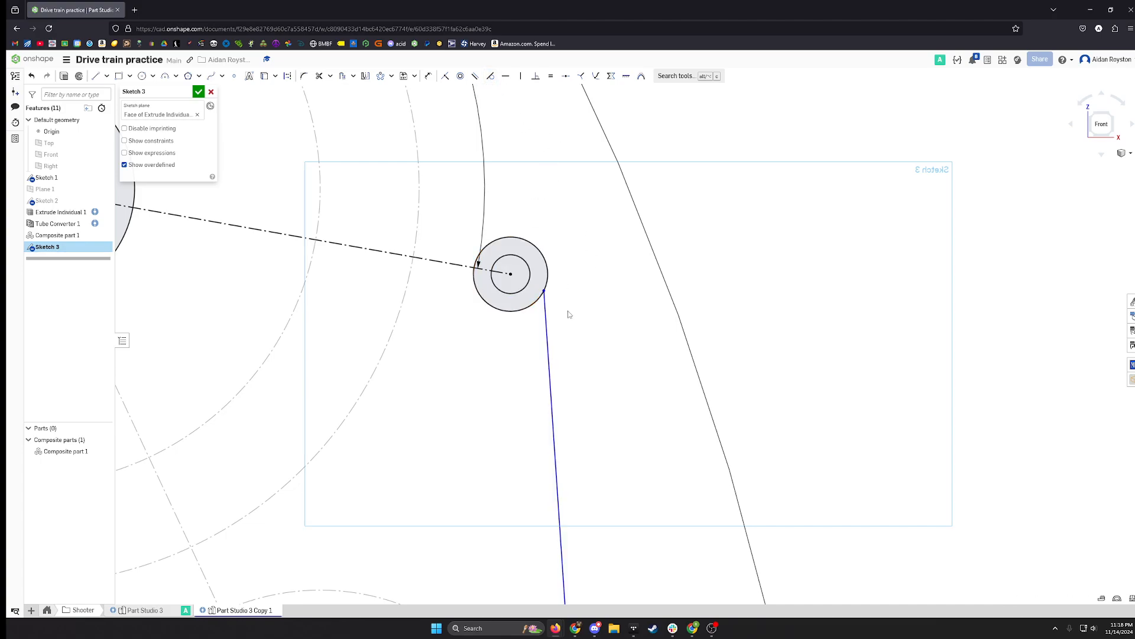
scroll(552, 273, "up", 8)
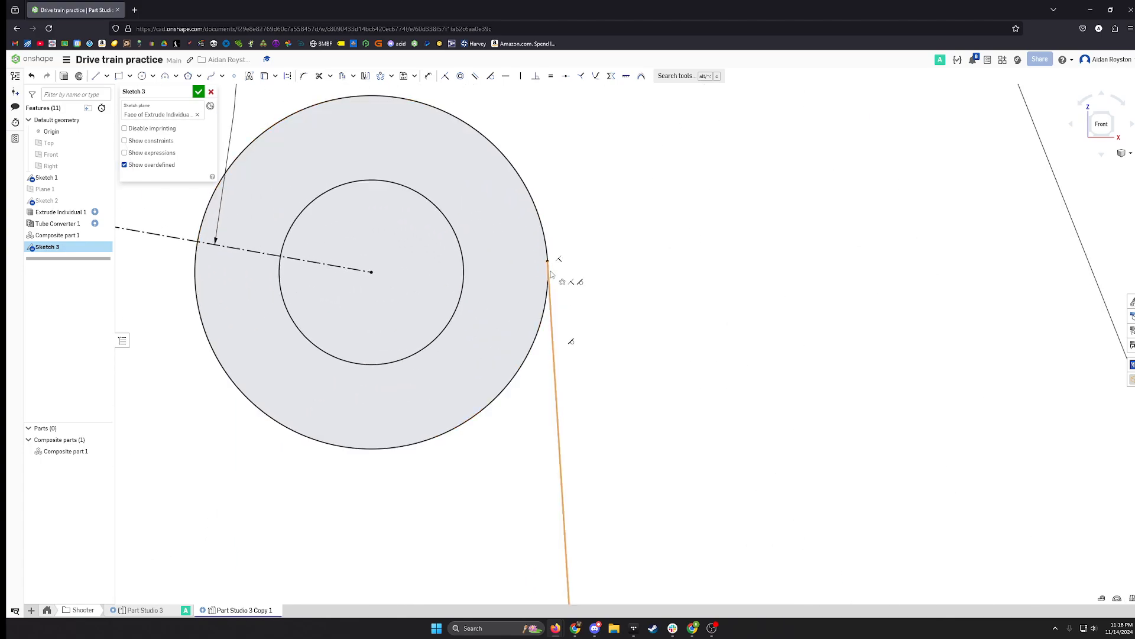
scroll(551, 274, "down", 10)
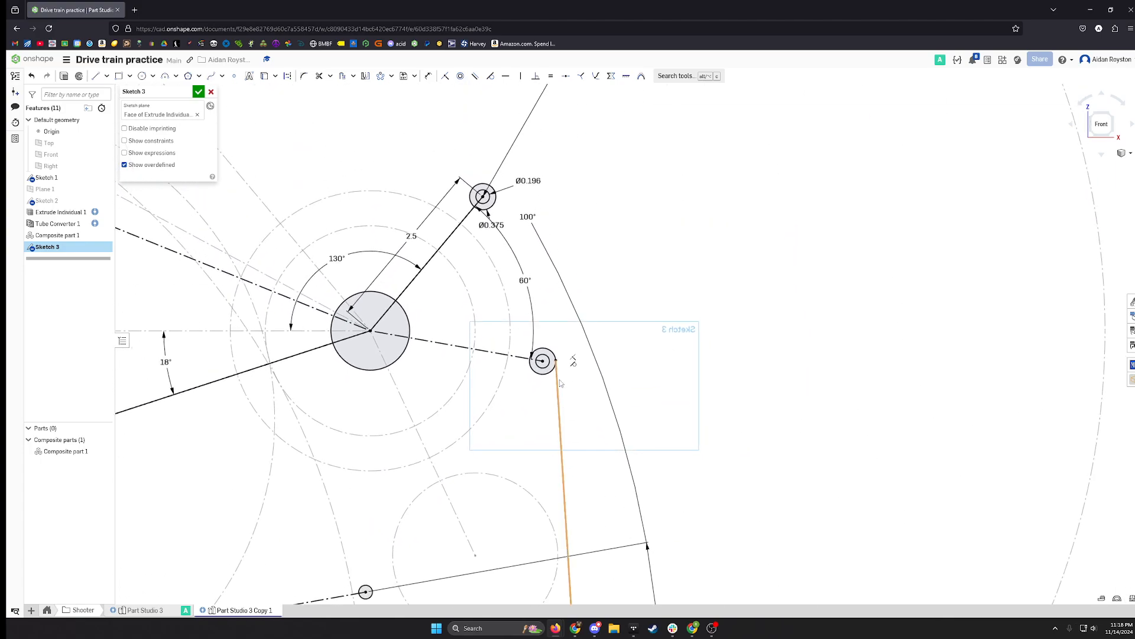
Draw a line between the outer sides of the 0.375 in circles on the 60° and 2.5 in arms and make it tangent to both.
middle_click_drag(585, 351, 581, 380)
key("s")
left_click(555, 360)
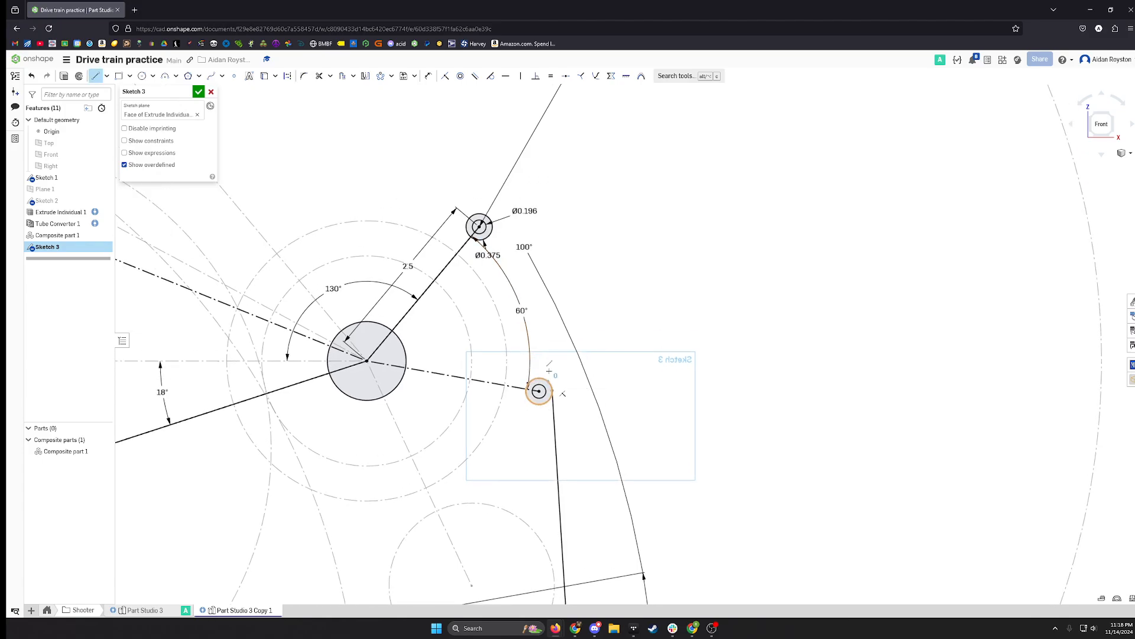
mouse_move(549, 372)
left_mouse_down()
mouse_move(497, 231)
mouse_move(523, 243)
mouse_move(498, 239)
left_mouse_up()
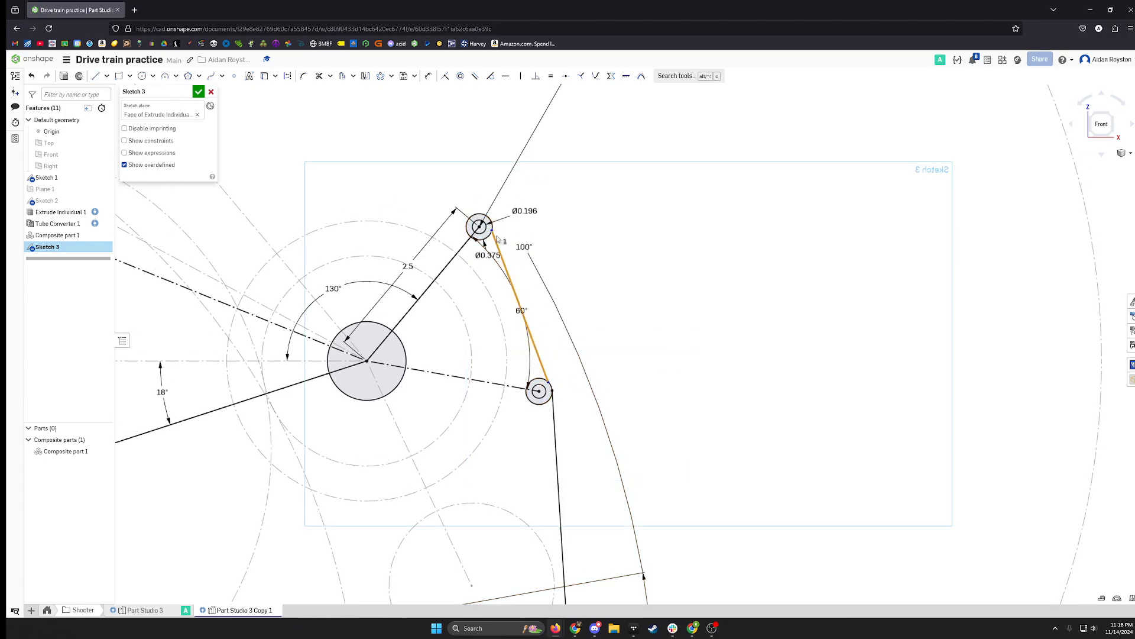
left_click(541, 383)
key("t")
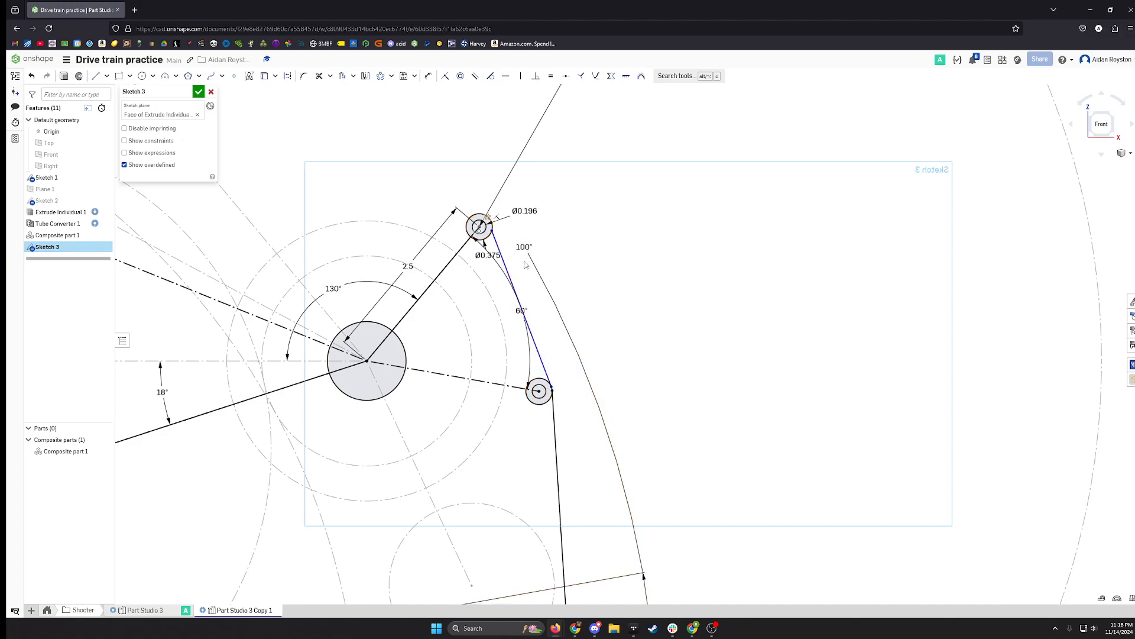
middle_click_drag(501, 260, 624, 415)
scroll(624, 415, "up", 3)
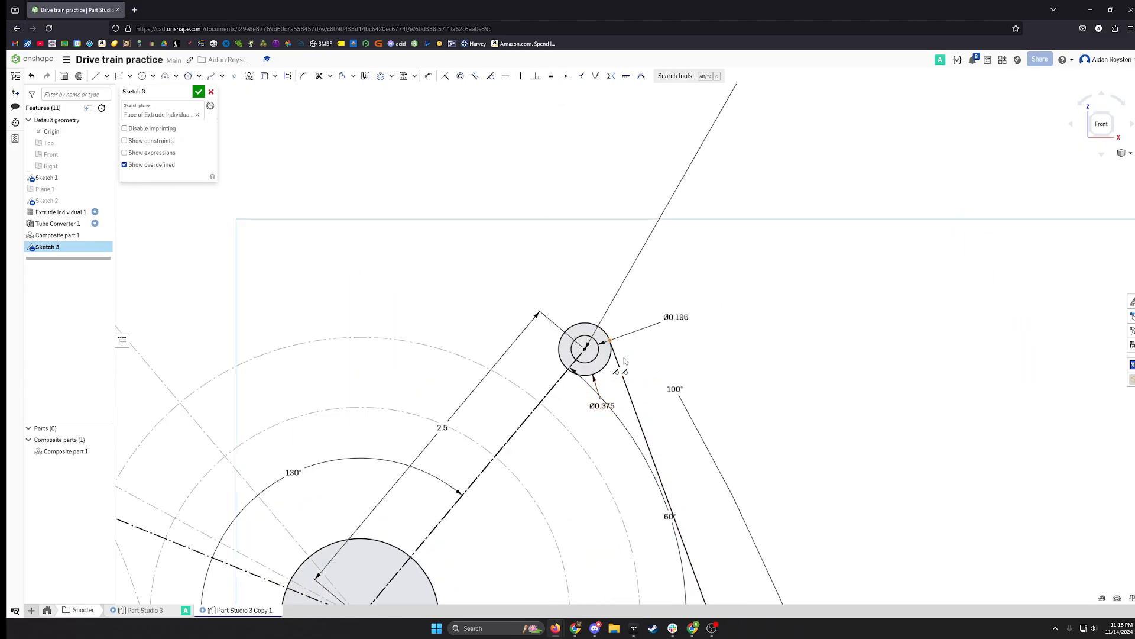
Draw a long line from the 2.5 in arm's 0.375 in circle to the one above the uppermost shaft hole, tangent to both circles.
scroll(685, 447, "down", 4)
mouse_move(580, 350)
middle_mouse_down()
mouse_move(696, 424)
mouse_move(718, 463)
middle_mouse_up()
scroll(717, 463, "down", 2)
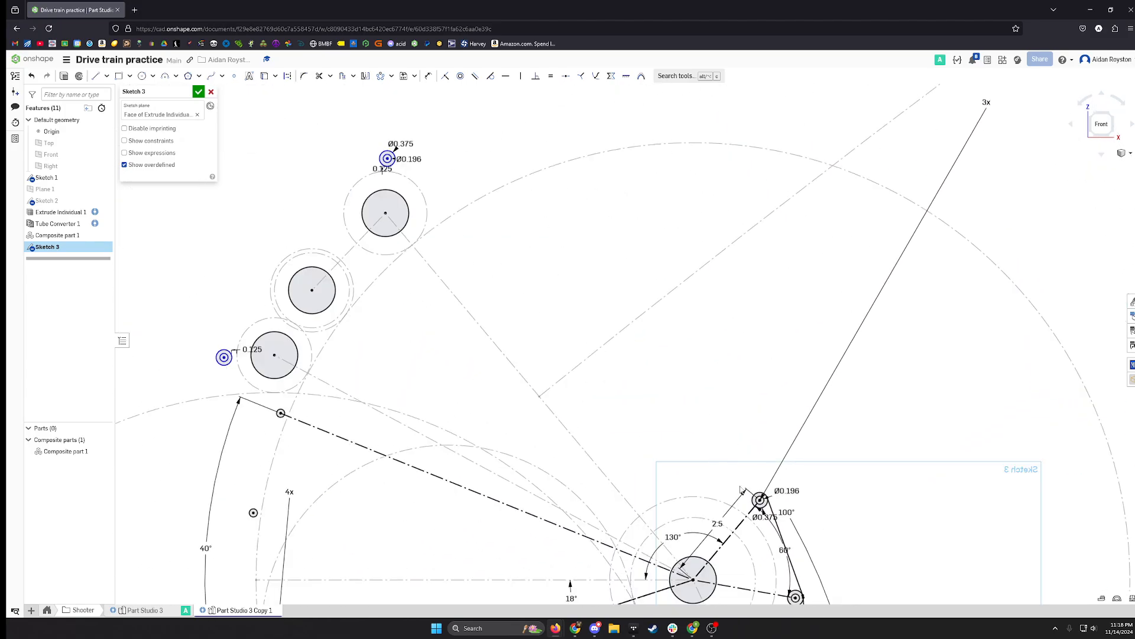
scroll(778, 495, "up", 4)
key("l")
scroll(748, 480, "up", 3)
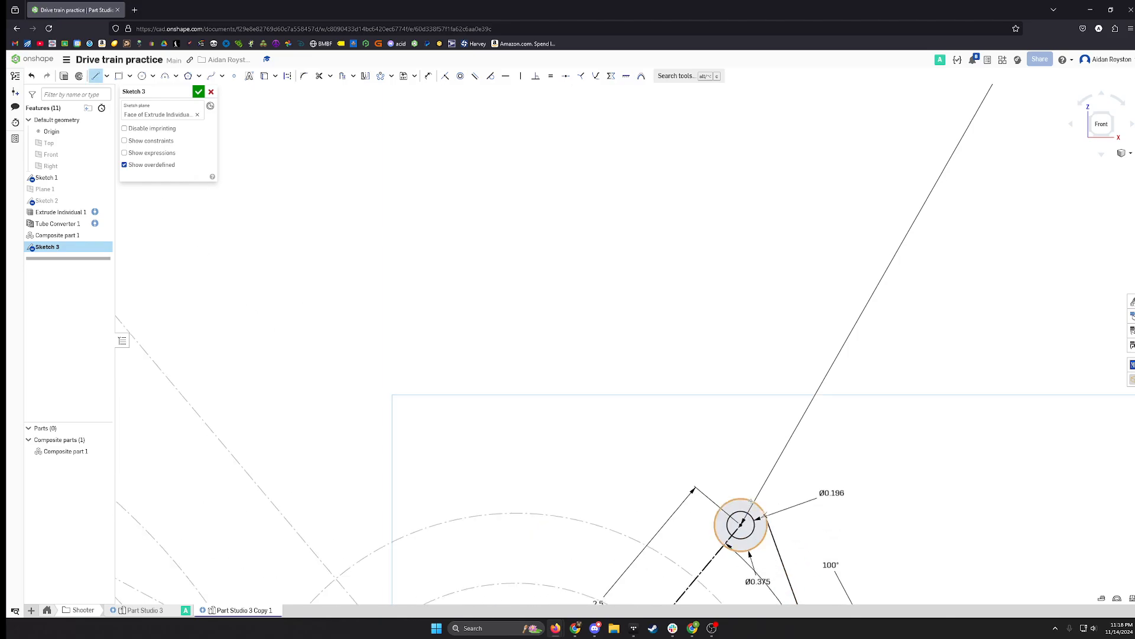
left_click(750, 499)
scroll(672, 411, "down", 5)
scroll(484, 276, "up", 5)
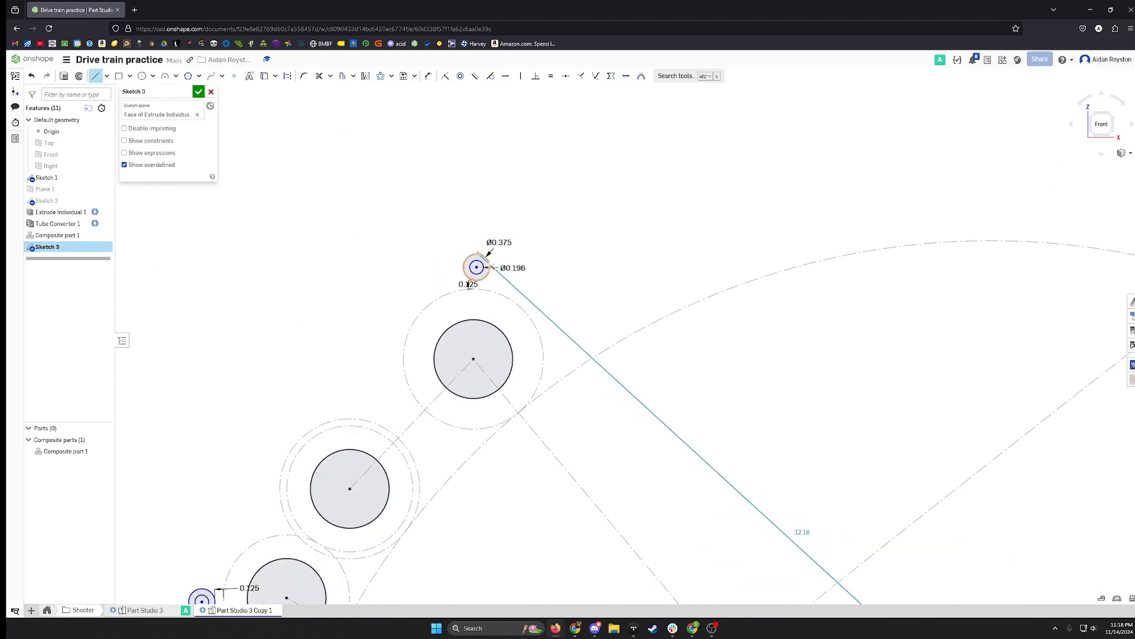
scroll(660, 364, "up", 5)
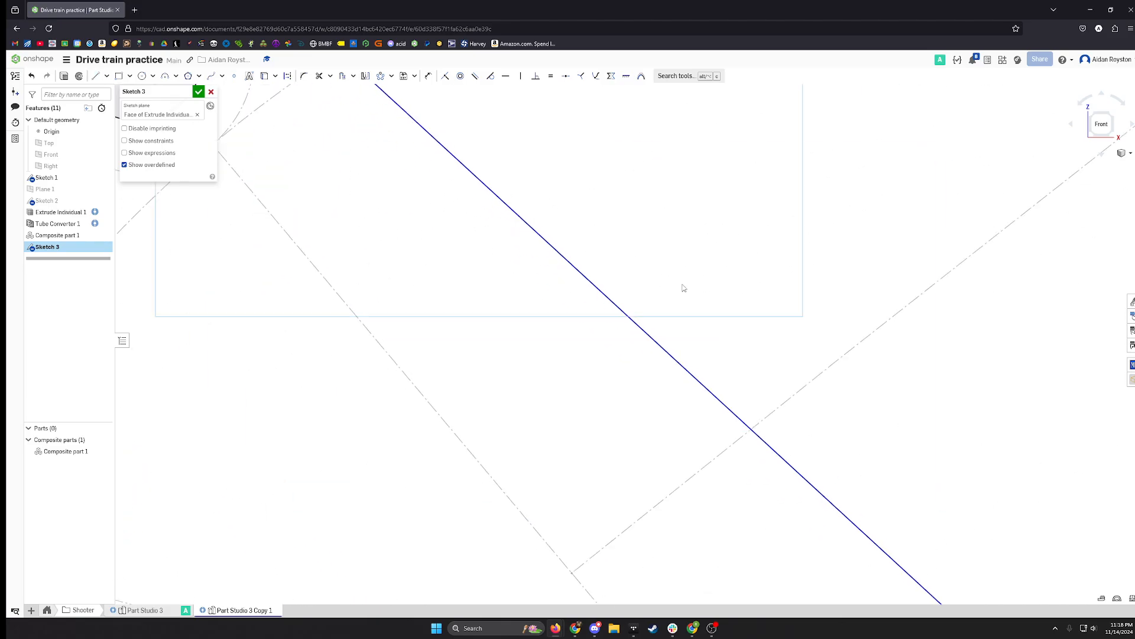
scroll(699, 355, "down", 5)
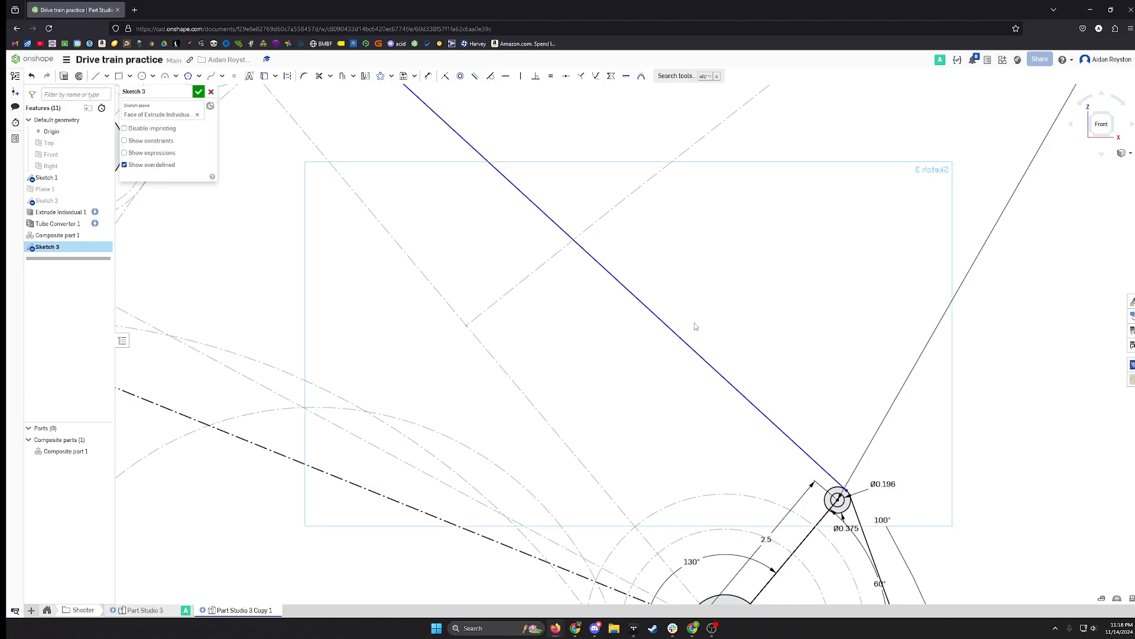
middle_click_drag(648, 296, 866, 443)
scroll(571, 332, "down", 3)
scroll(512, 213, "up", 3)
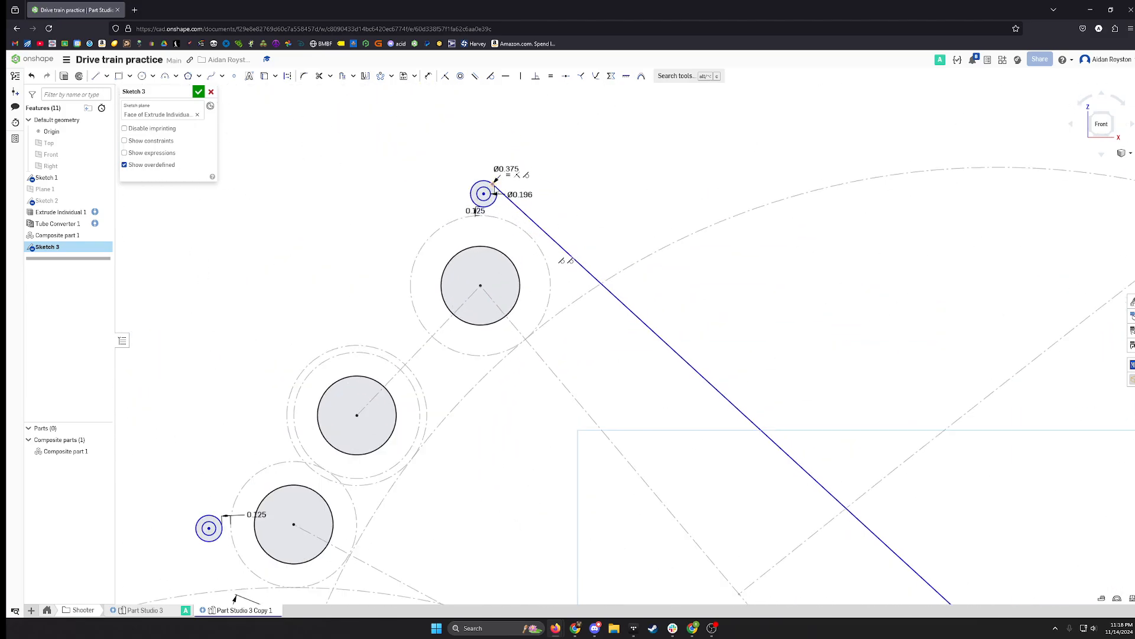
scroll(494, 188, "up", 2)
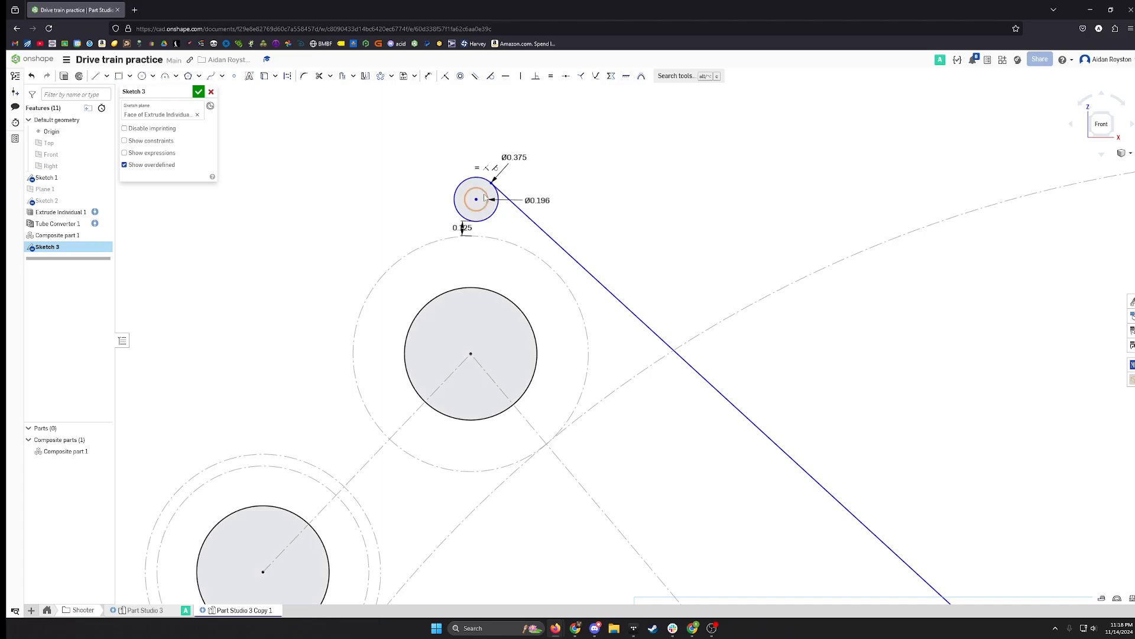
scroll(390, 247, "up", 2)
Draw two connected lines from the topmost 0.375 in circle, the first about 3.7 in, around the middle shaft hole to the lower-left 0.375 in circle.
scroll(390, 247, "down", 3)
middle_click_drag(390, 247, 511, 254)
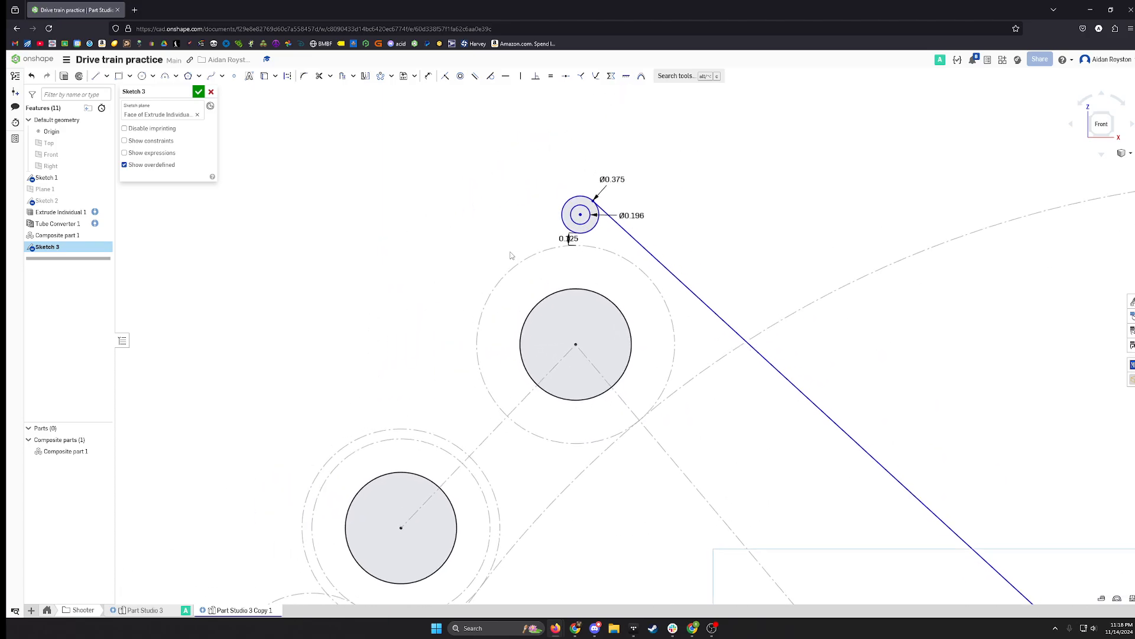
key("s")
left_click(519, 272)
middle_click_drag(470, 308, 678, 181)
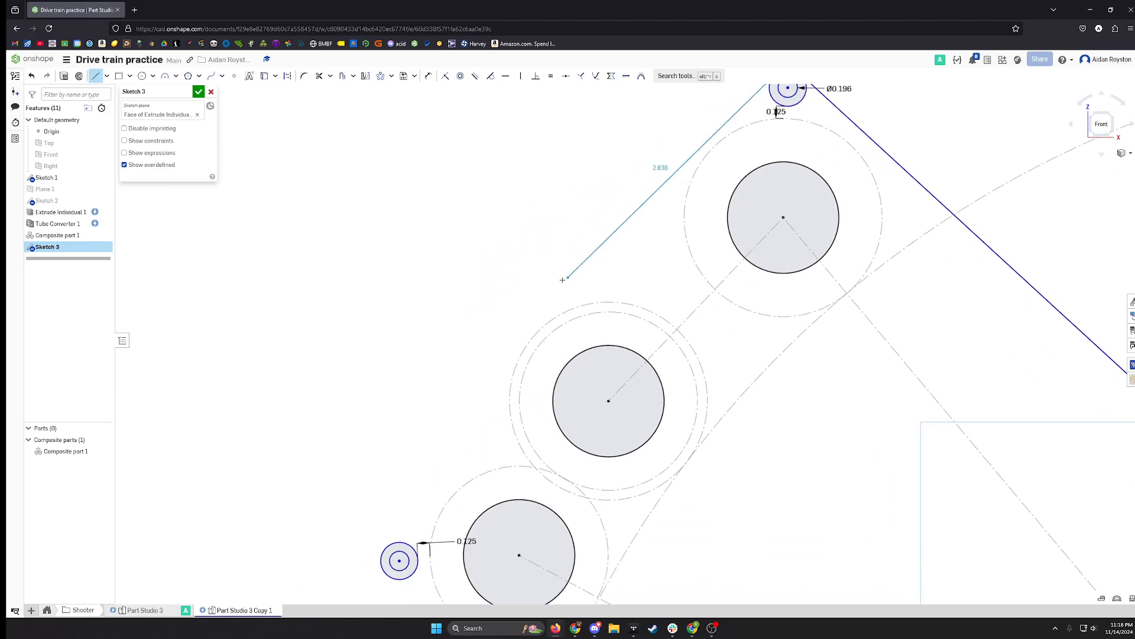
left_click(496, 317)
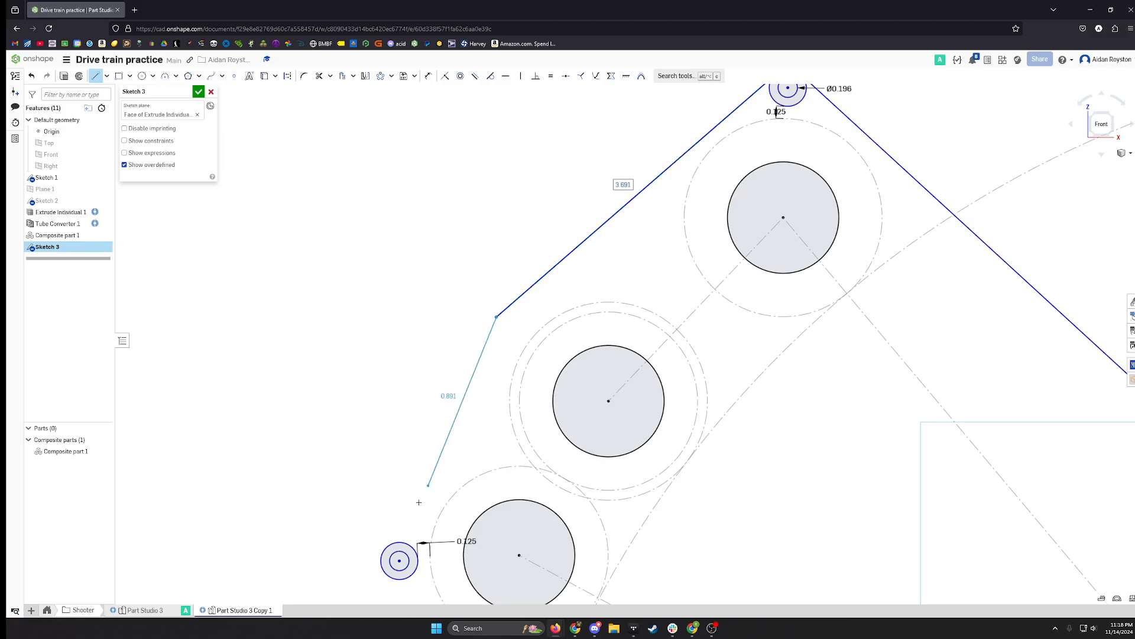
left_click(391, 545)
key("Escape")
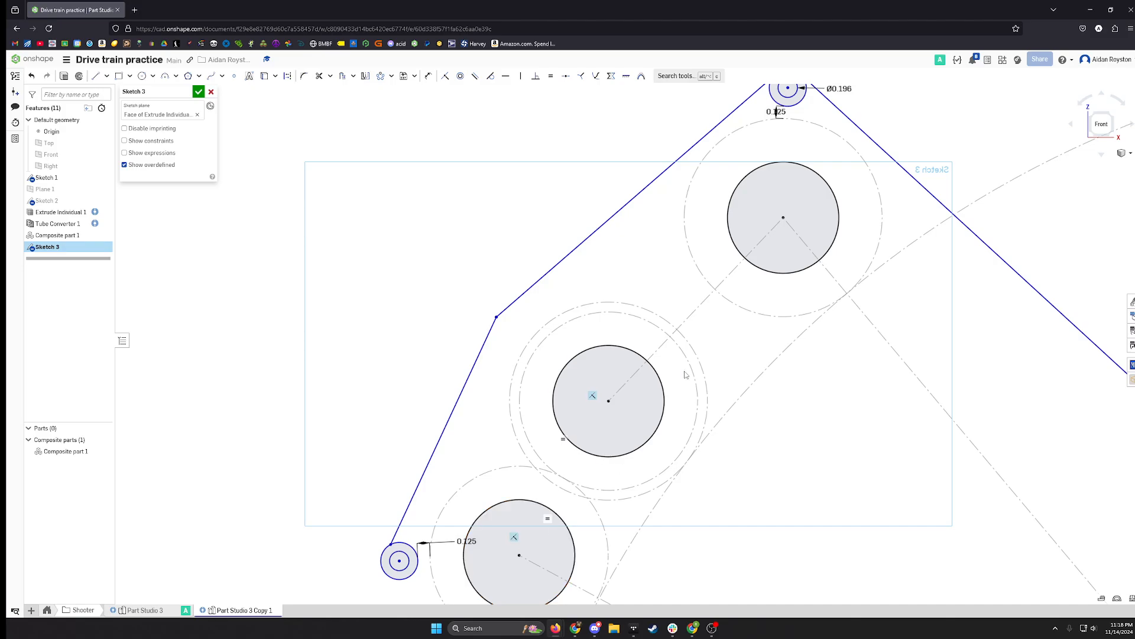
Draw a construction line between the centers of the middle and lower shaft holes in the upper-left row.
key("s")
left_click(563, 532)
key("q")
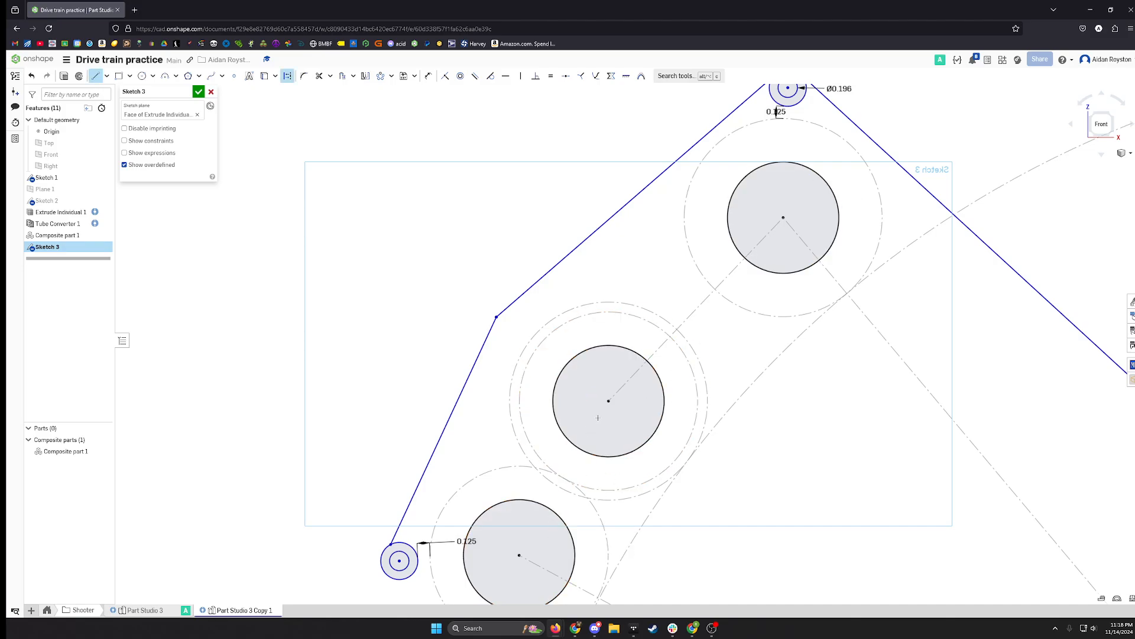
left_click(520, 555)
key("Escape")
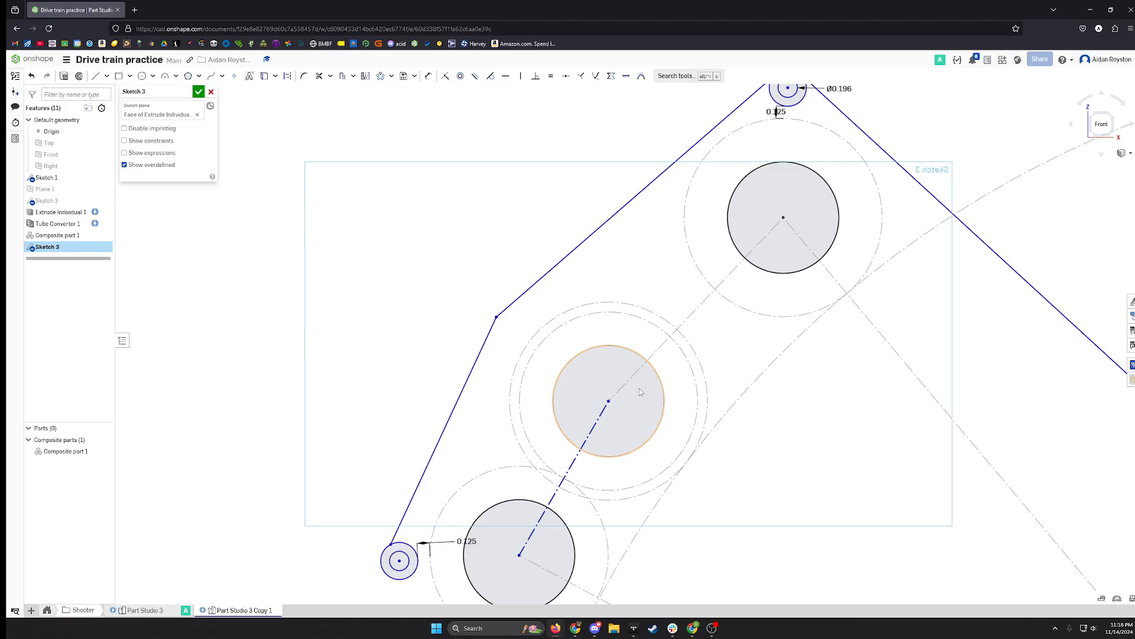
middle_click_drag(540, 319, 514, 297)
middle_click_drag(659, 175, 659, 243)
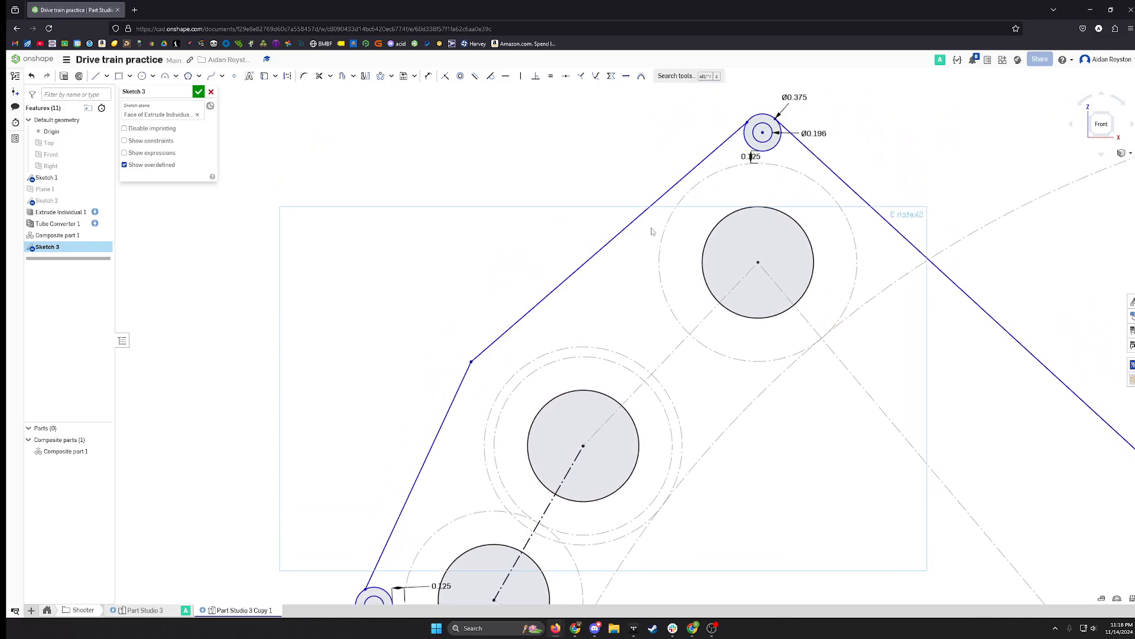
middle_click_drag(618, 436, 641, 416)
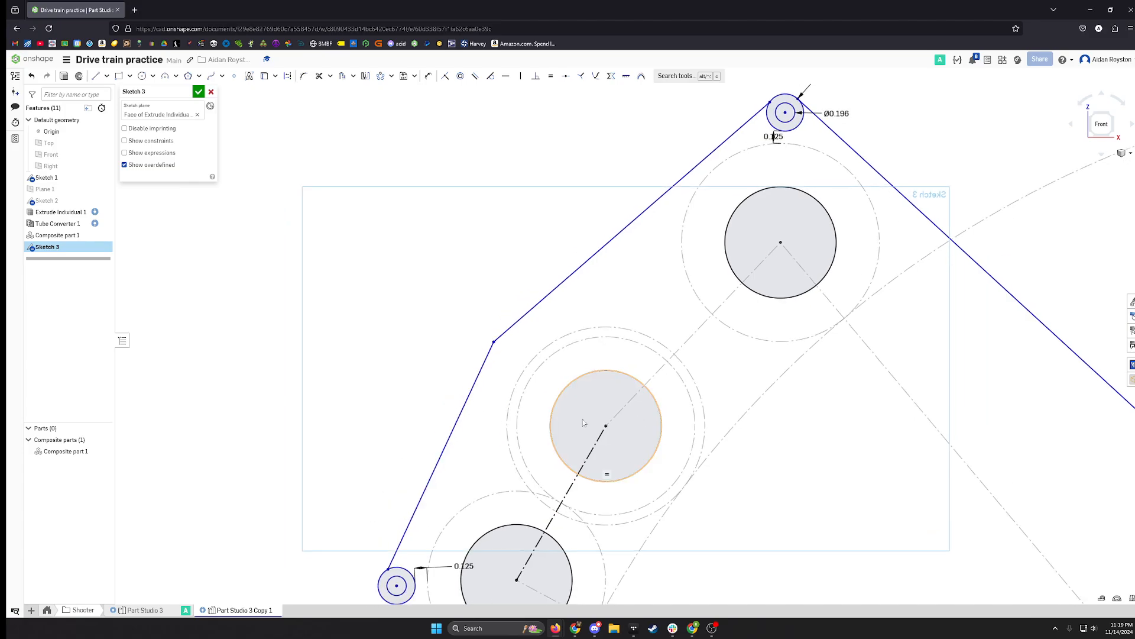
Draw a construction line from the outline's bend point to the middle hole's center, continuing with a second segment beyond the hole.
key("s")
left_click(594, 414)
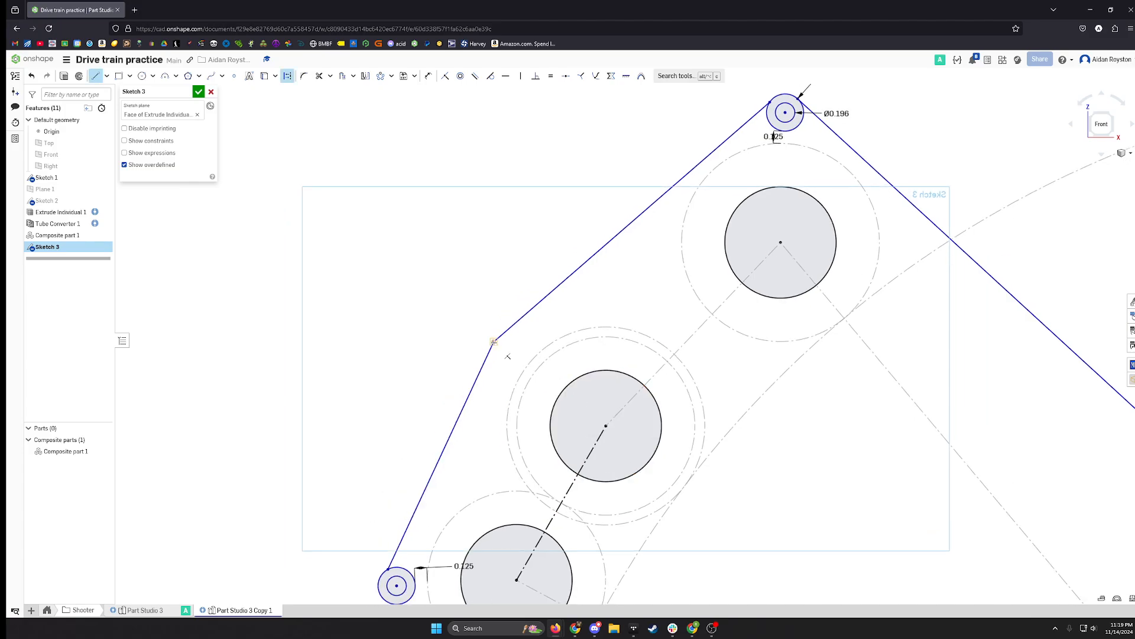
left_click(606, 425)
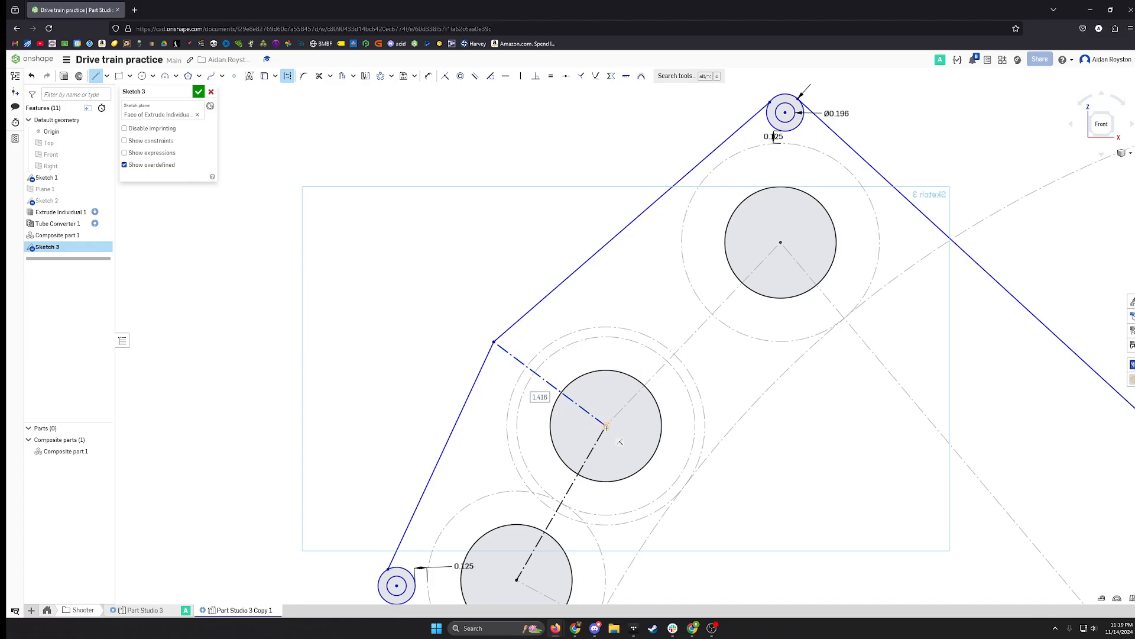
left_click(705, 540)
key("Escape")
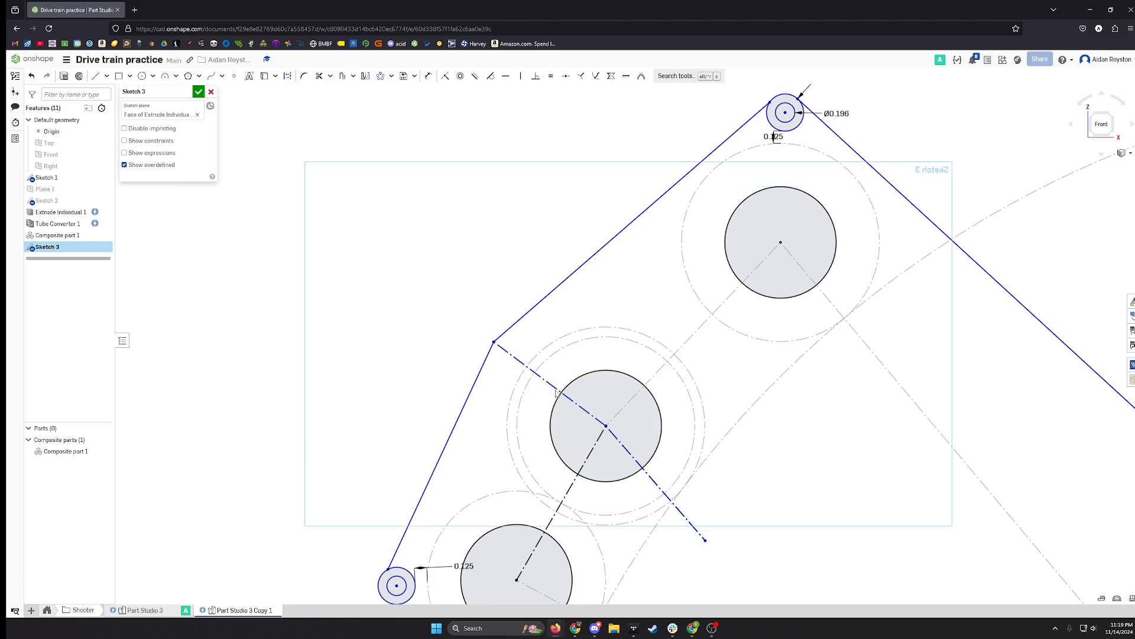
Make the two new construction segments through the middle hole's center parallel.
left_click(579, 408)
left_click(623, 449)
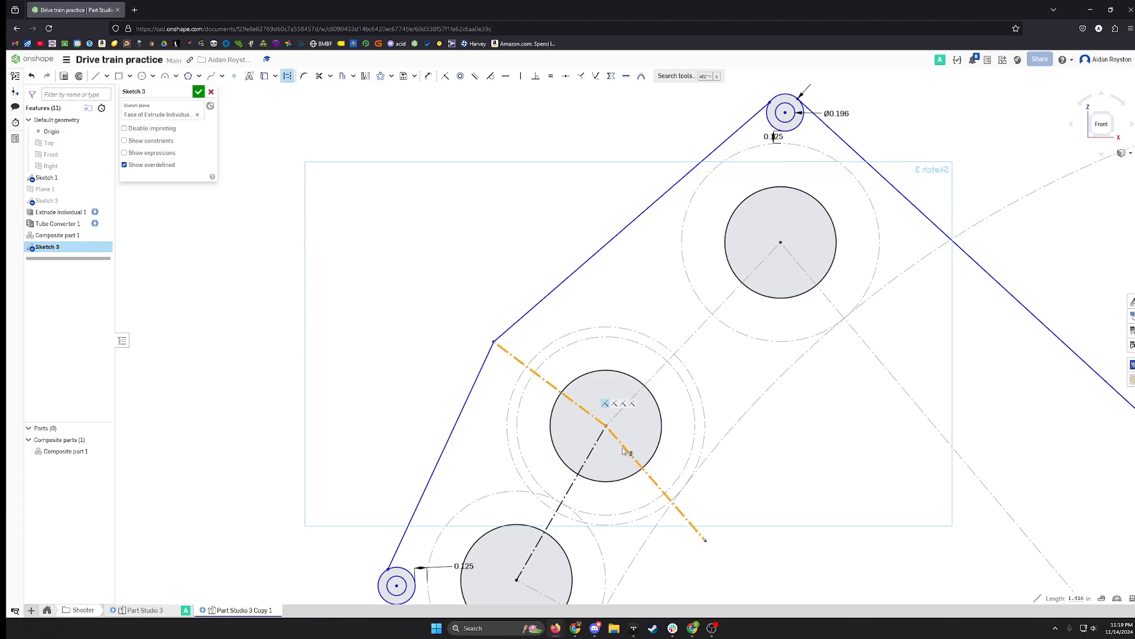
left_click(475, 76)
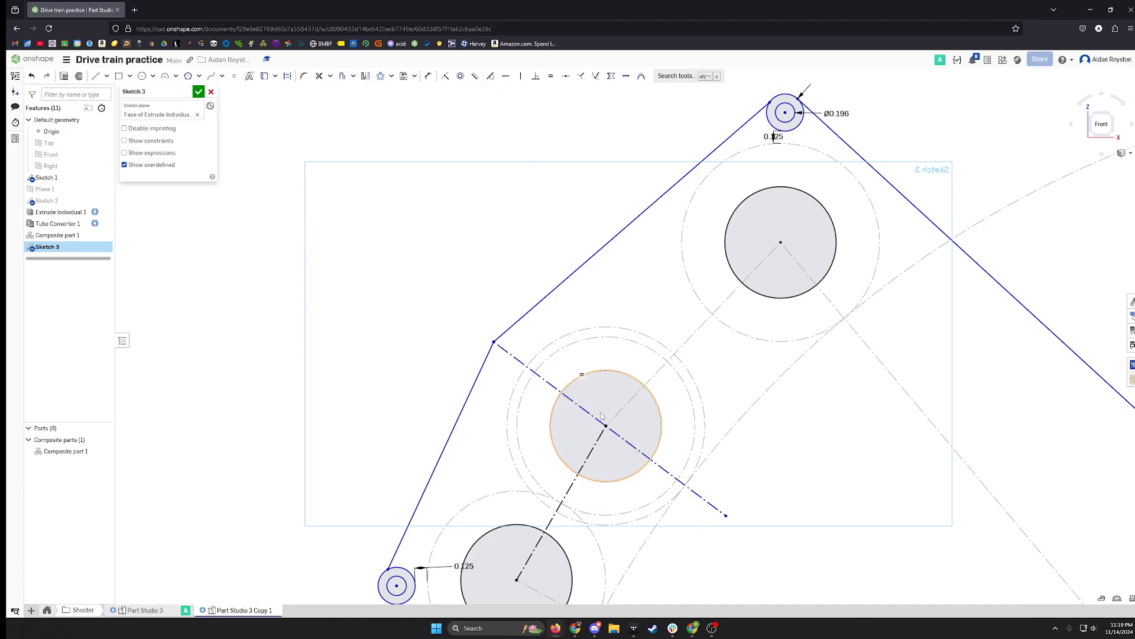
Make the two center-to-center lines leaving the middle hole symmetric about the new construction line.
mouse_move(624, 443)
middle_mouse_down()
mouse_move(598, 418)
mouse_move(571, 417)
middle_mouse_up()
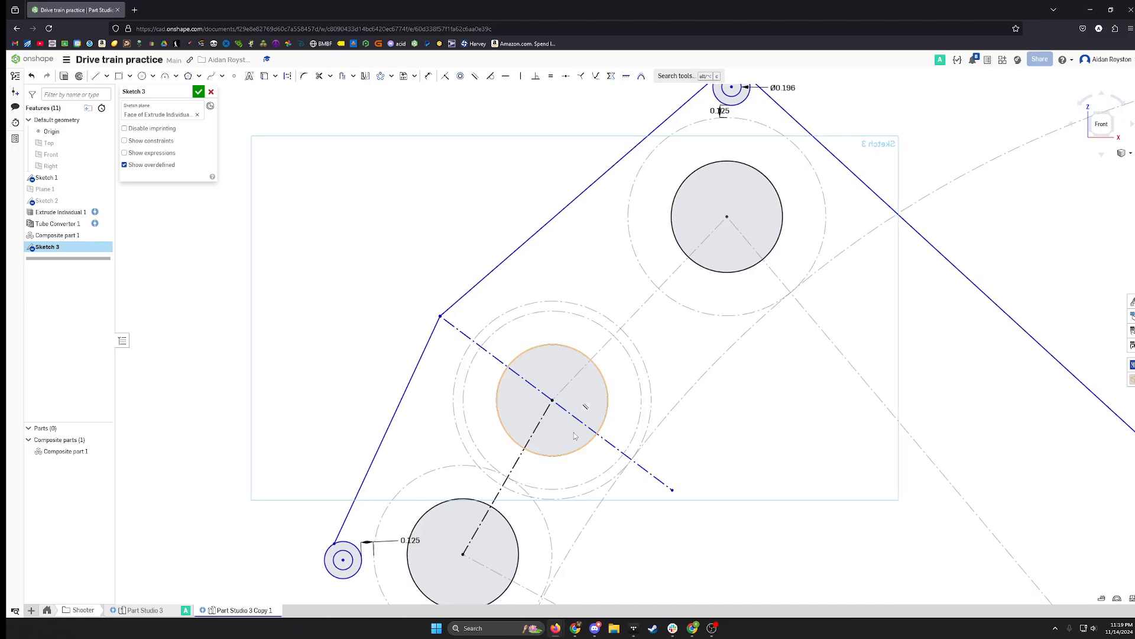
left_click(533, 435)
left_click(583, 422)
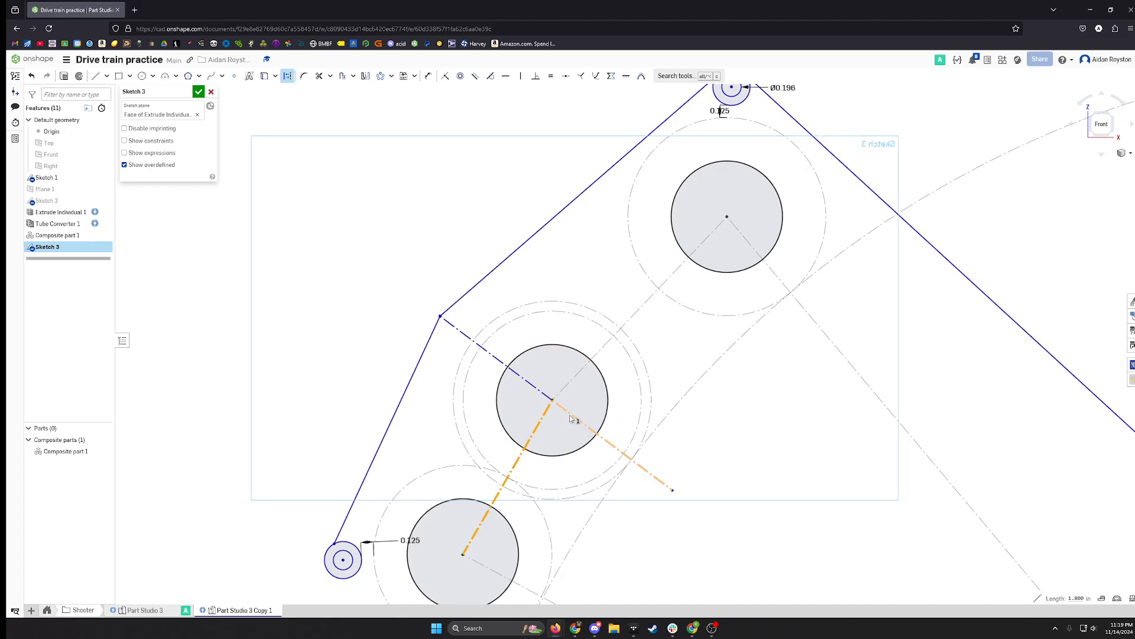
left_click(583, 373)
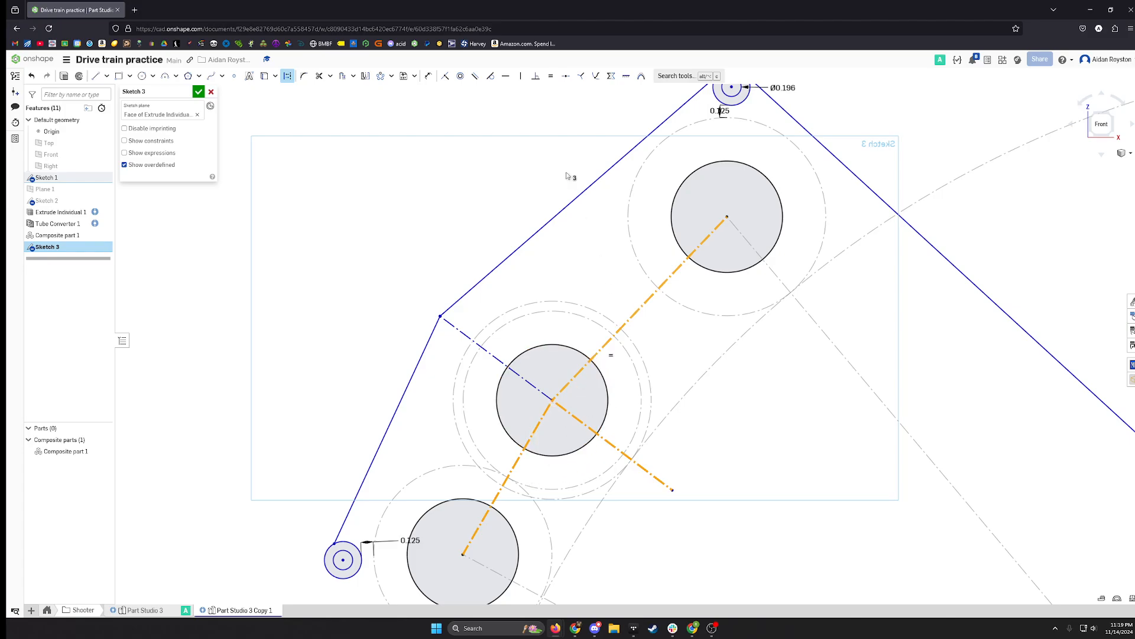
left_click(613, 77)
key("Escape")
Move the outline's bend point along the construction line towards the middle hole.
scroll(520, 360, "down", 3)
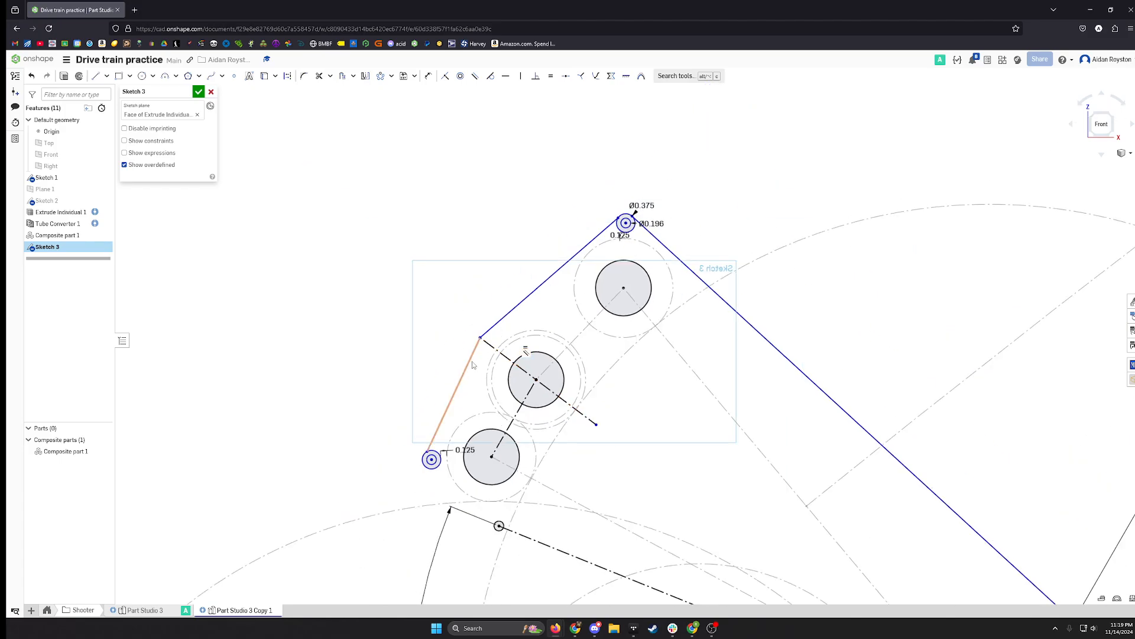
scroll(472, 365, "up", 2)
left_click_drag(481, 317, 482, 350)
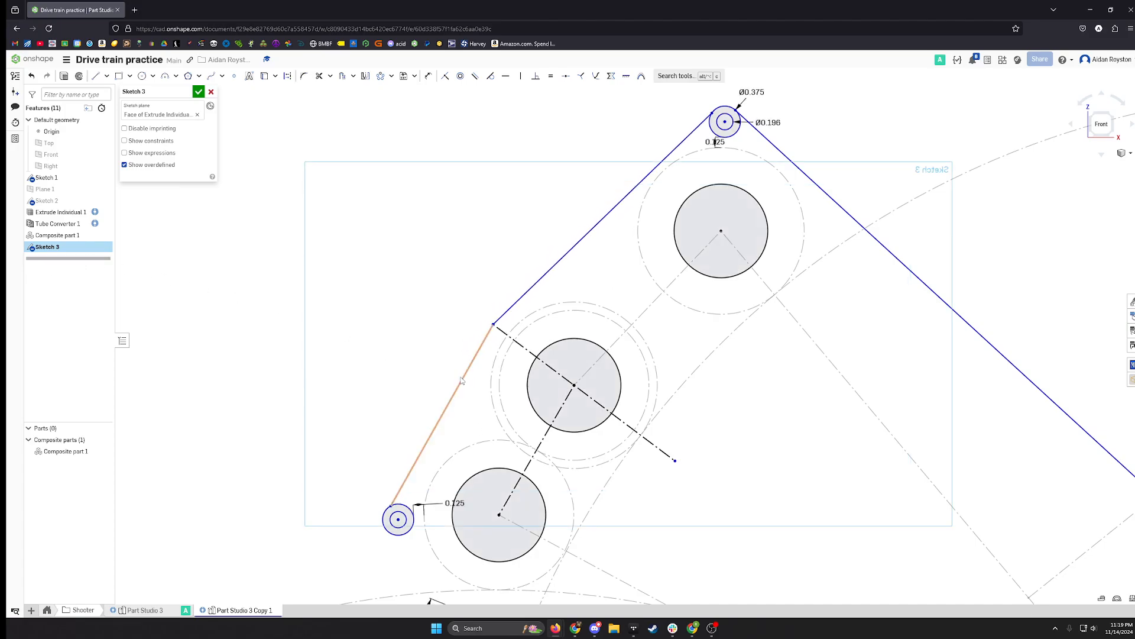
Align the center of the small circle at the outline's lower end horizontally with the lower large hole's center.
mouse_move(418, 375)
middle_mouse_down()
mouse_move(441, 332)
mouse_move(441, 294)
middle_mouse_up()
middle_click_drag(423, 424, 440, 318)
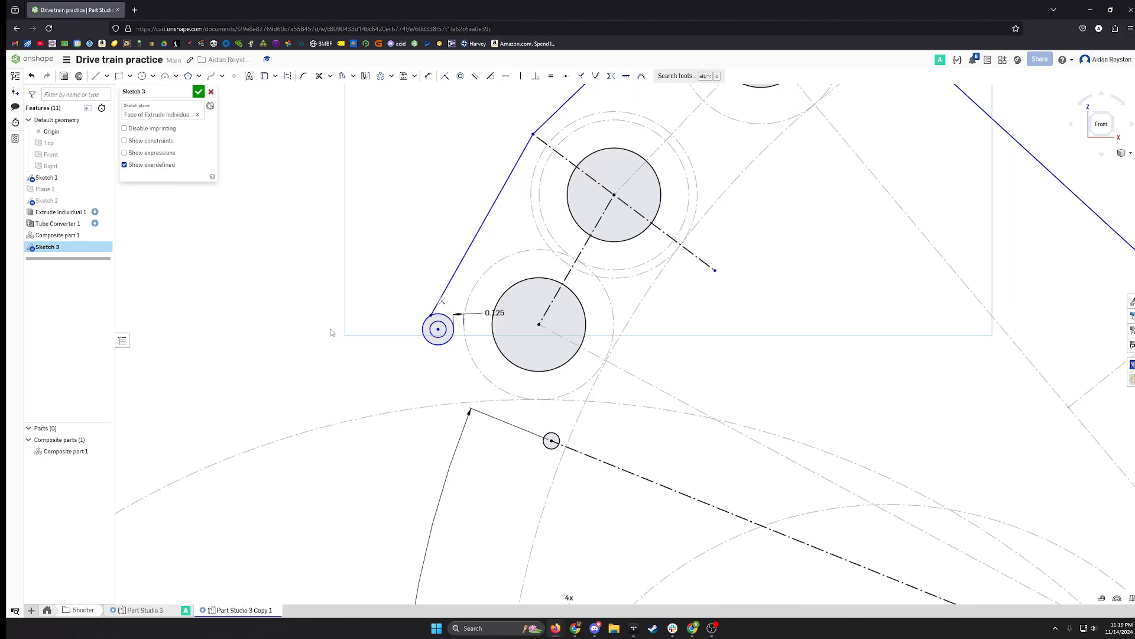
key("ctrl+z")
mouse_move(437, 328)
left_mouse_down()
mouse_move(443, 355)
mouse_move(441, 304)
mouse_move(443, 348)
mouse_move(450, 319)
mouse_move(449, 331)
left_mouse_up()
scroll(486, 331, "down", 3)
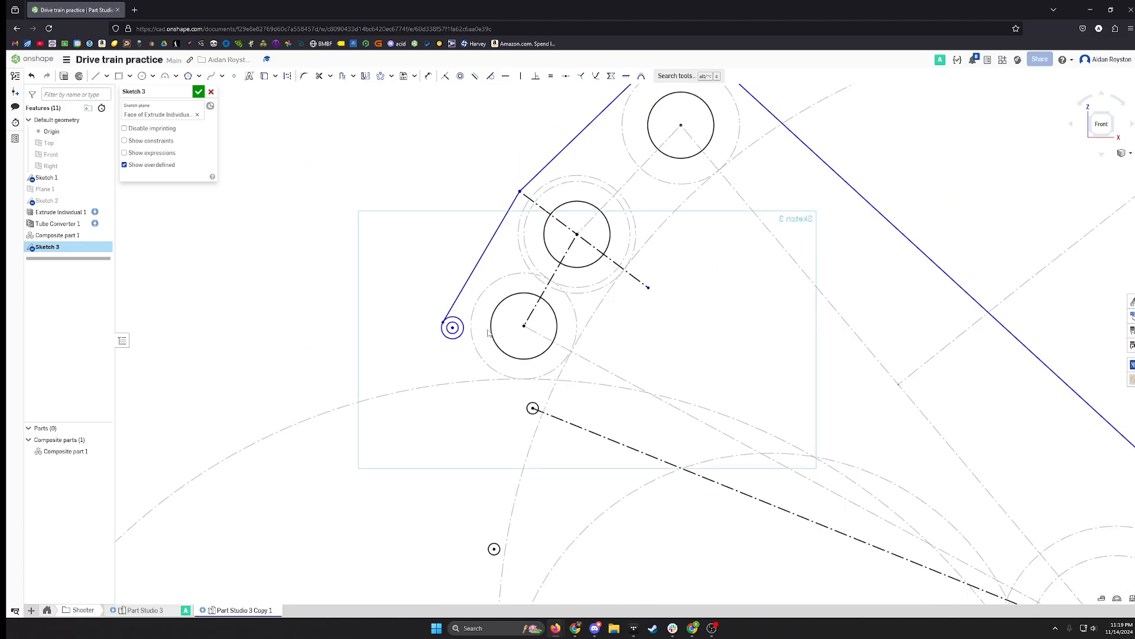
left_click(518, 327)
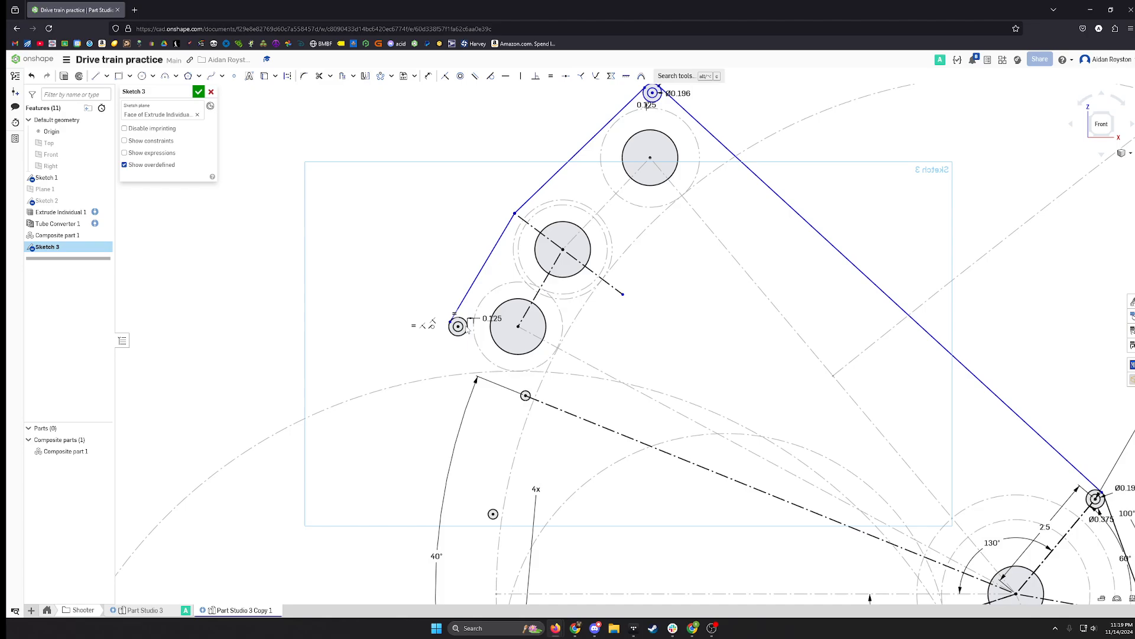
Pull the bend point inward and dimension the gap between the upper outline line and the top hole's dashed circle as 0.25 in.
scroll(467, 329, "up", 3)
middle_click_drag(482, 222, 398, 362)
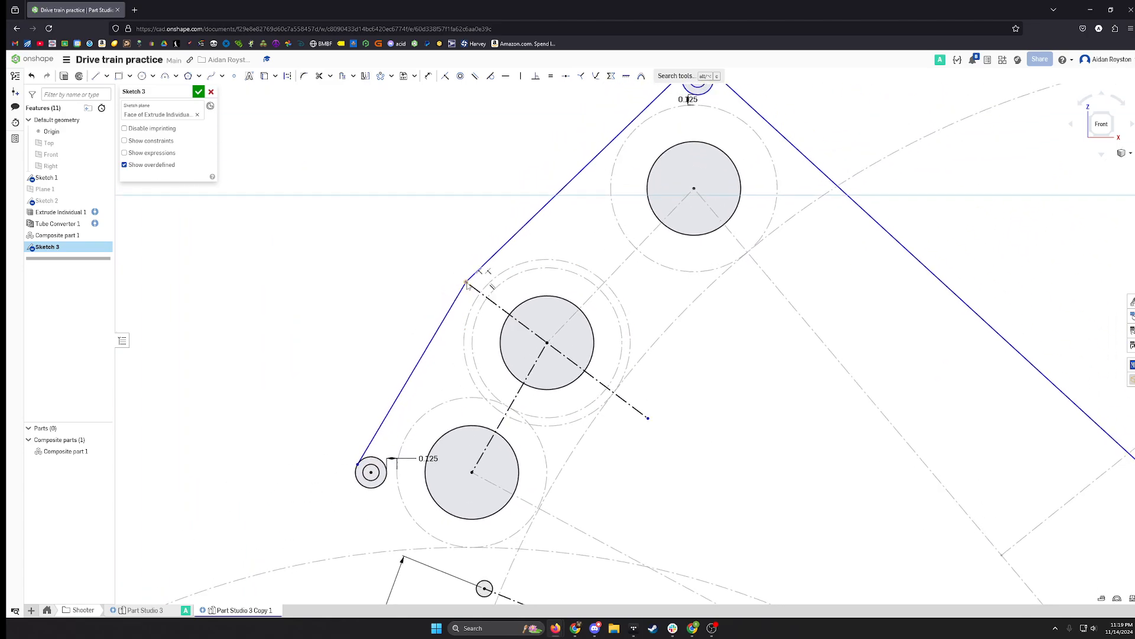
left_click_drag(466, 283, 468, 314)
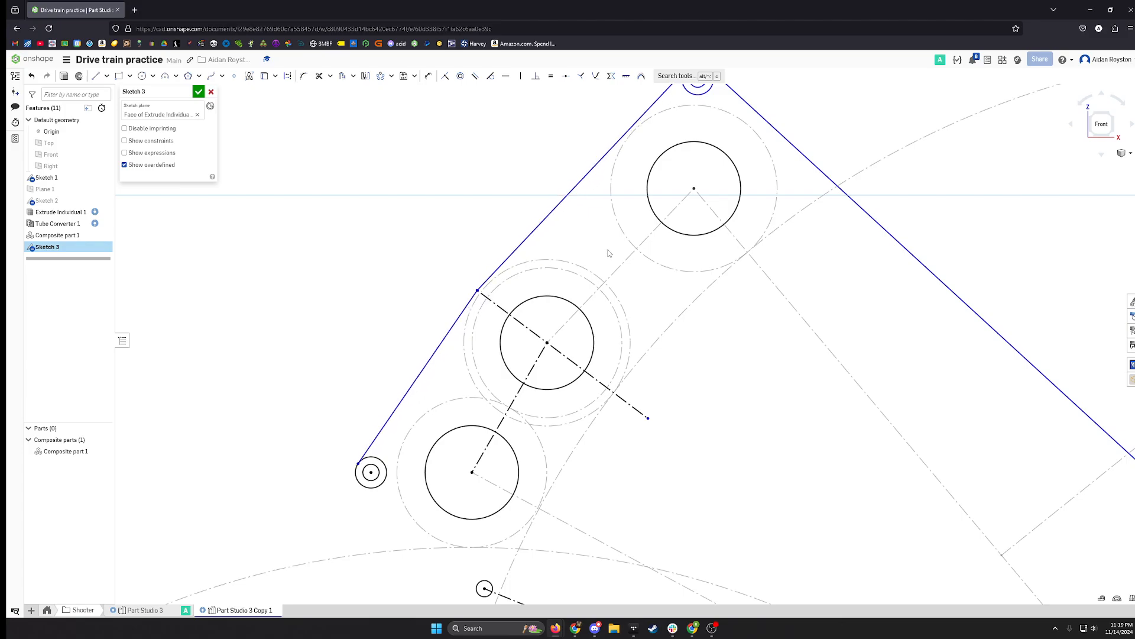
middle_click_drag(616, 241, 535, 357)
scroll(555, 239, "down", 1)
scroll(550, 242, "up", 6)
key("d")
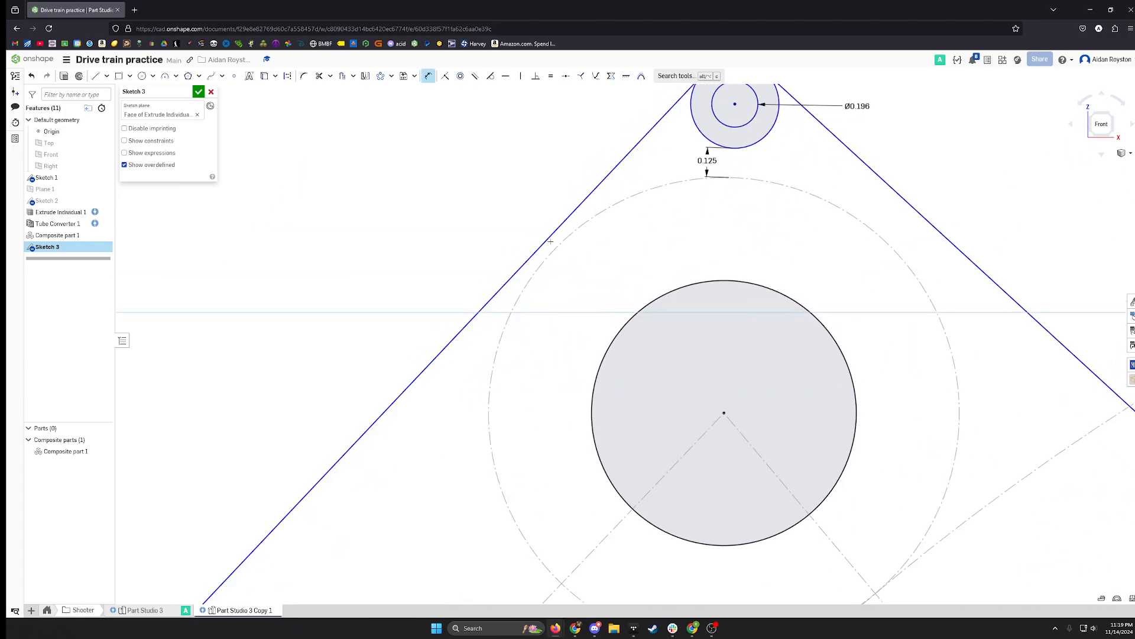
left_click(548, 240)
left_click(554, 246)
left_click(569, 262)
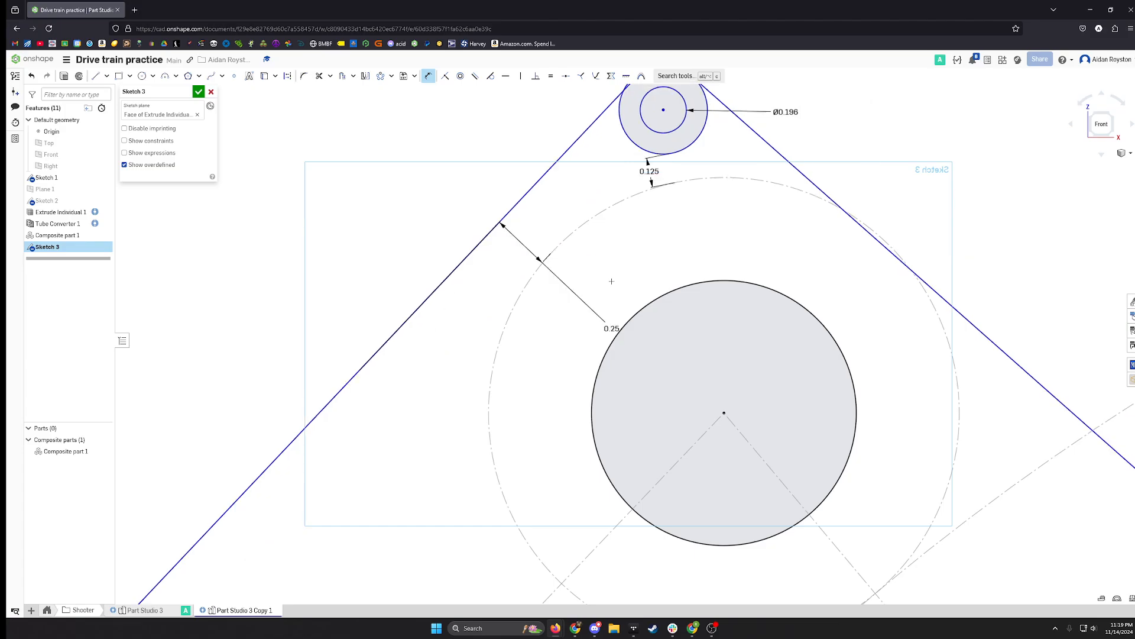
key("Escape")
Make the upper-left outline line tangent to the 0.375 in circle at the outline's peak.
scroll(549, 299, "down", 5)
middle_click_drag(438, 467, 586, 329)
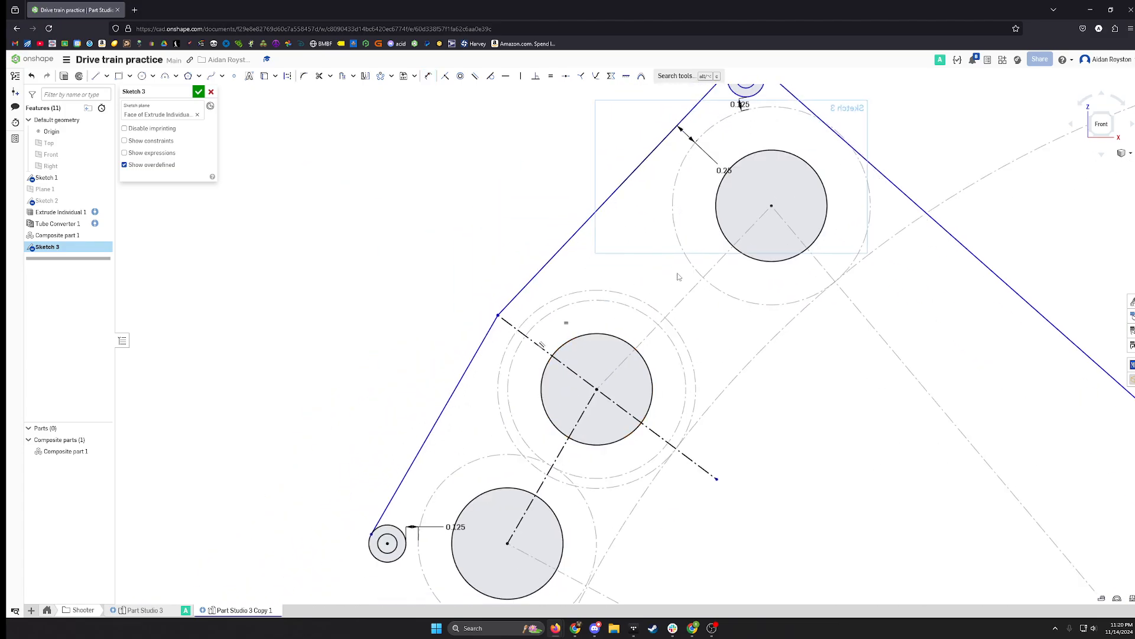
mouse_move(703, 264)
middle_mouse_down()
mouse_move(605, 317)
mouse_move(711, 223)
middle_mouse_up()
scroll(452, 425, "up", 2)
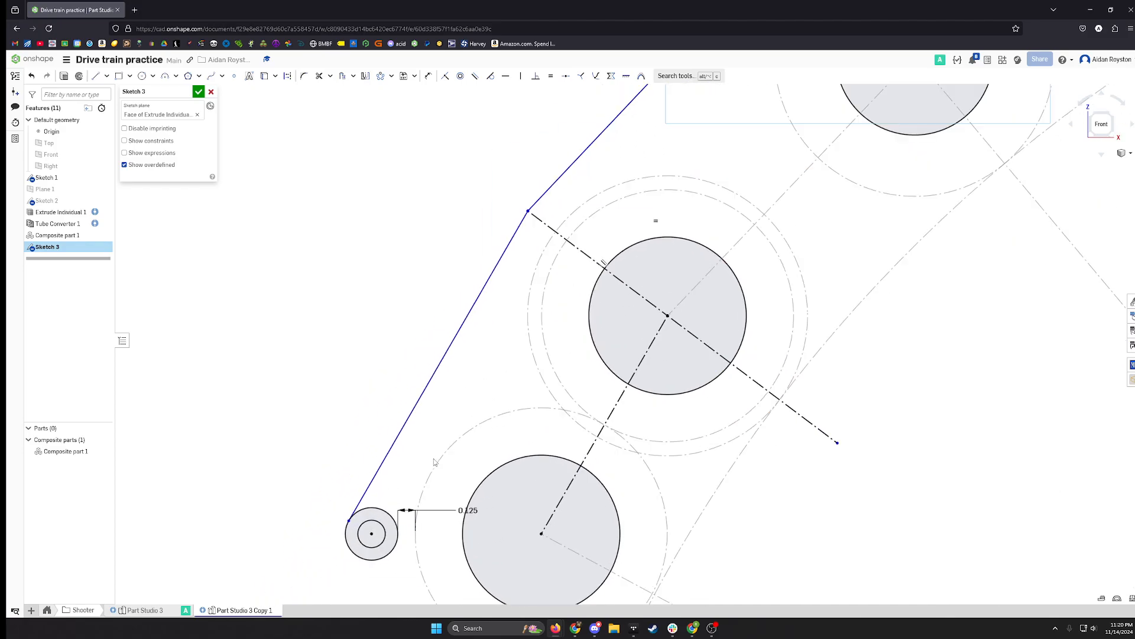
scroll(497, 391, "up", 1)
middle_click_drag(556, 289, 400, 491)
middle_click_drag(567, 345, 397, 484)
middle_click_drag(668, 274, 484, 474)
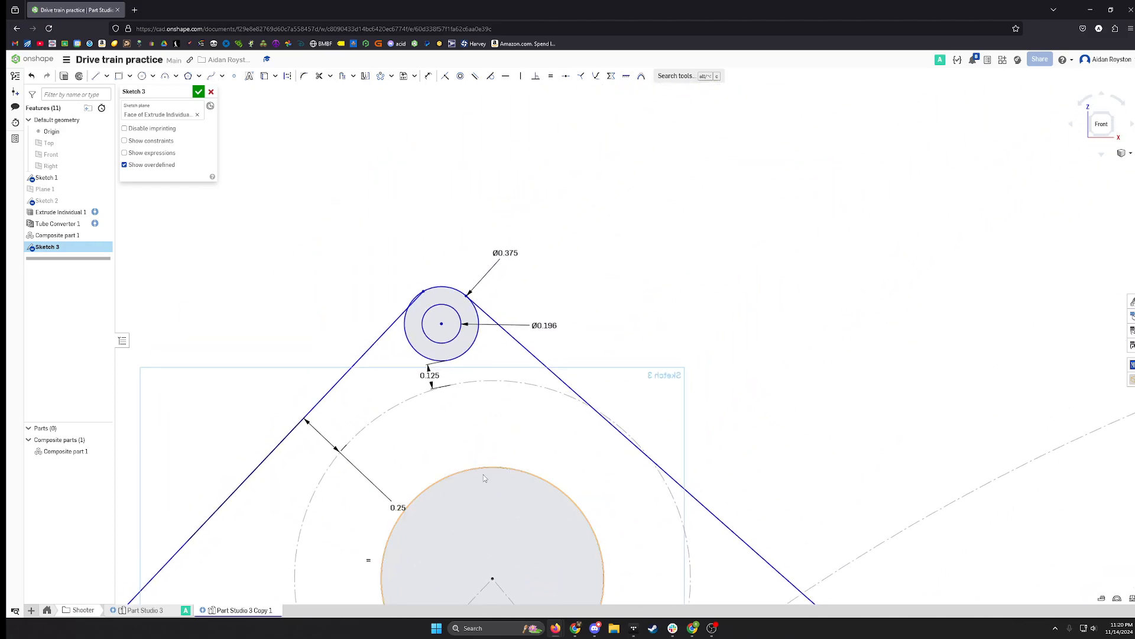
scroll(514, 350, "down", 2)
left_click(444, 322)
left_click(440, 336)
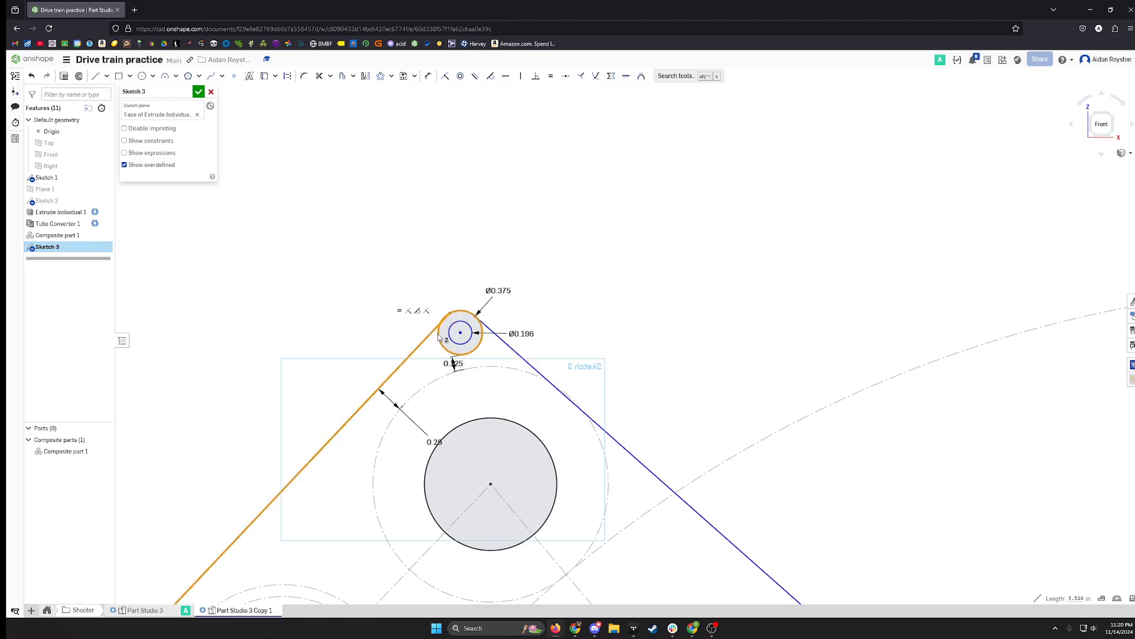
key("t")
Move the small circle at the outline's peak above the top large hole and align their centers vertically.
left_click_drag(455, 359, 488, 367)
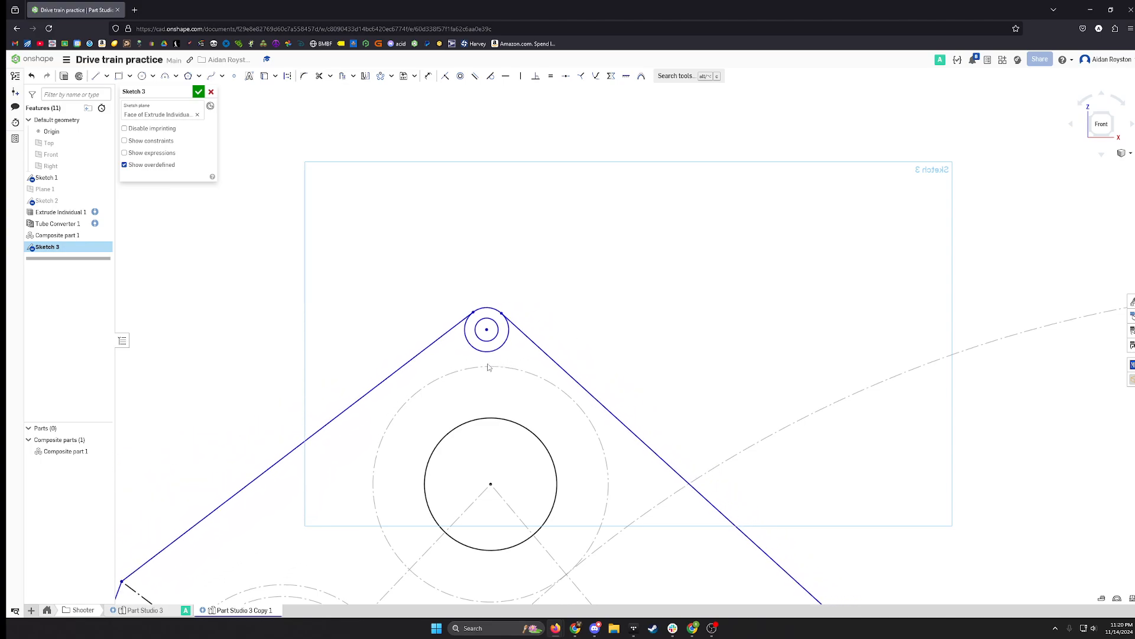
scroll(505, 373, "down", 1)
left_click(489, 336)
left_click(494, 466)
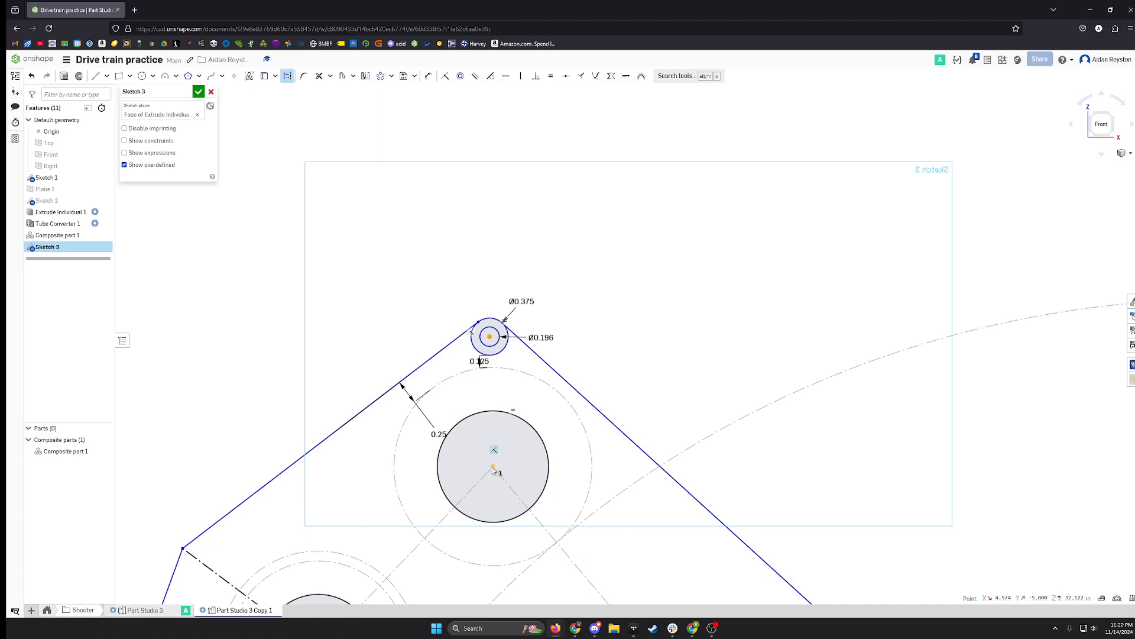
left_click(505, 76)
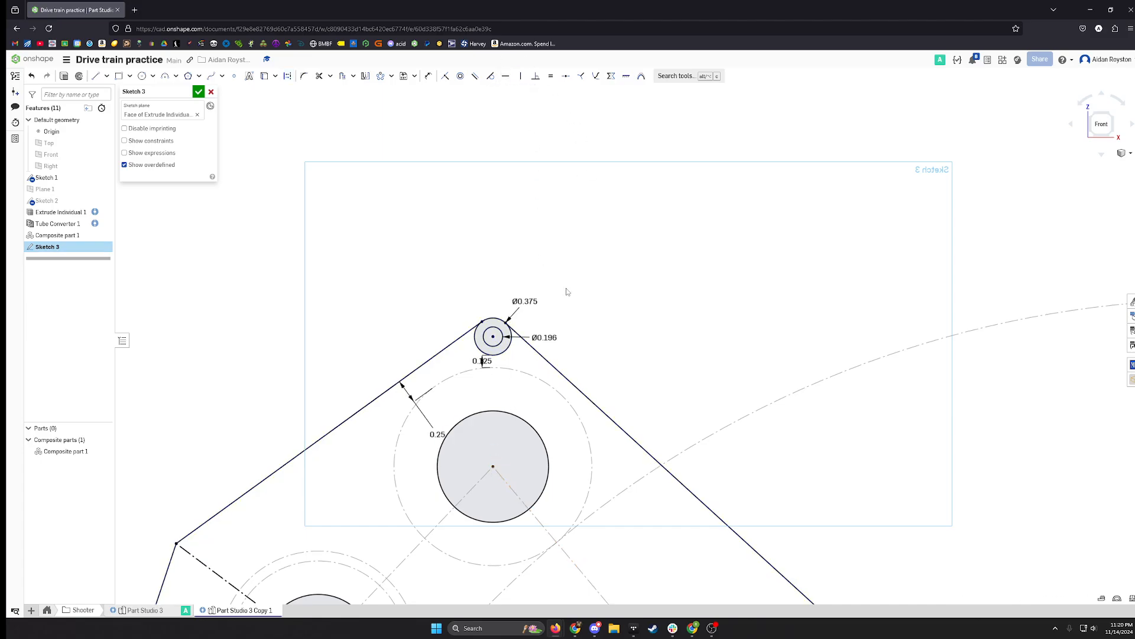
Draw a line about 1.5 in long from the outline's lower small circle, sloping down towards the row of four holes.
scroll(512, 403, "down", 3)
middle_click_drag(575, 453, 655, 254)
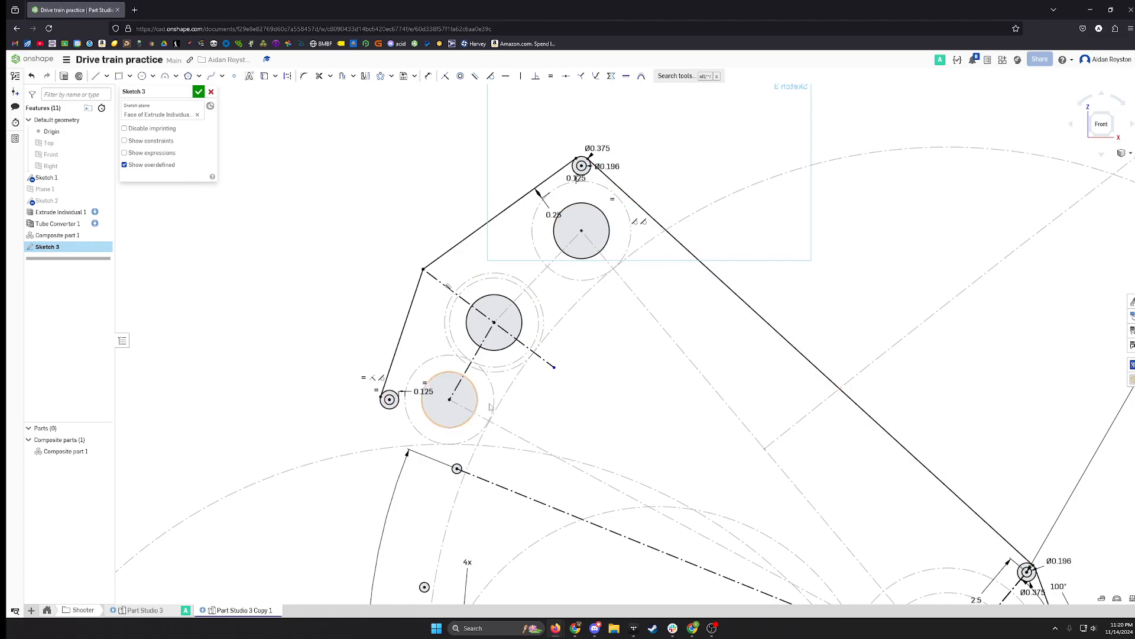
middle_click_drag(518, 403, 528, 283)
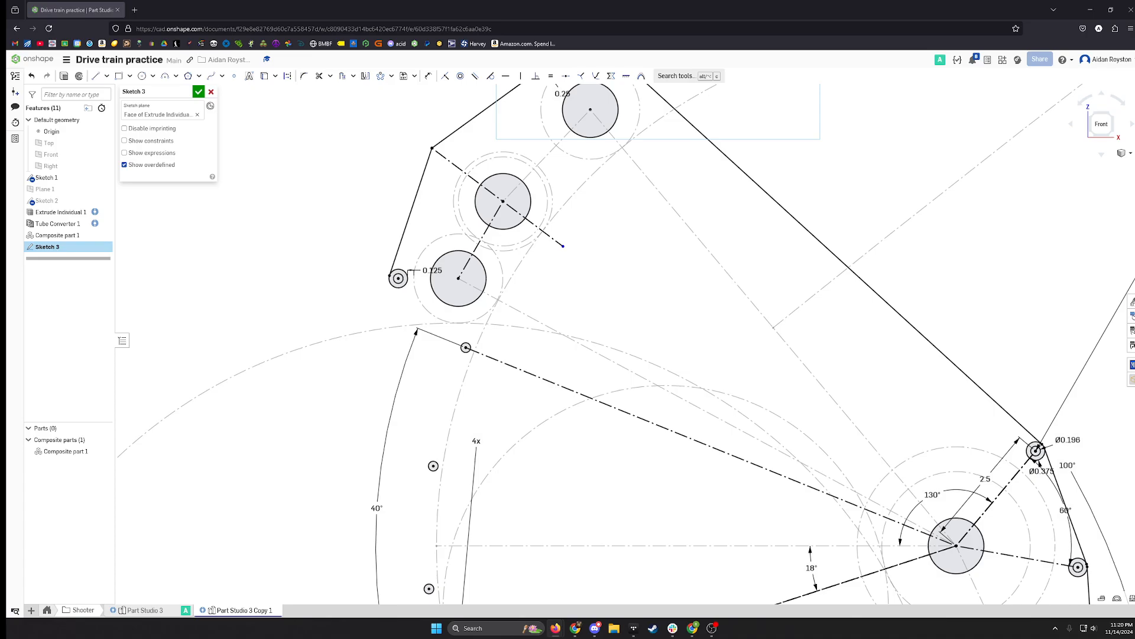
left_click(367, 318)
key("s")
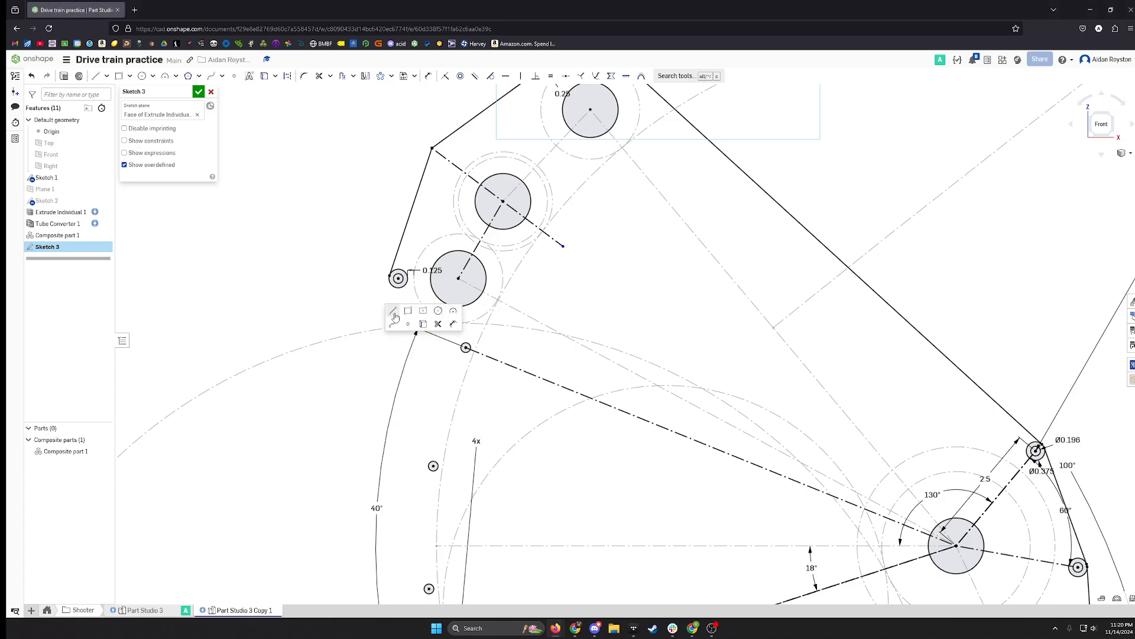
left_click(393, 312)
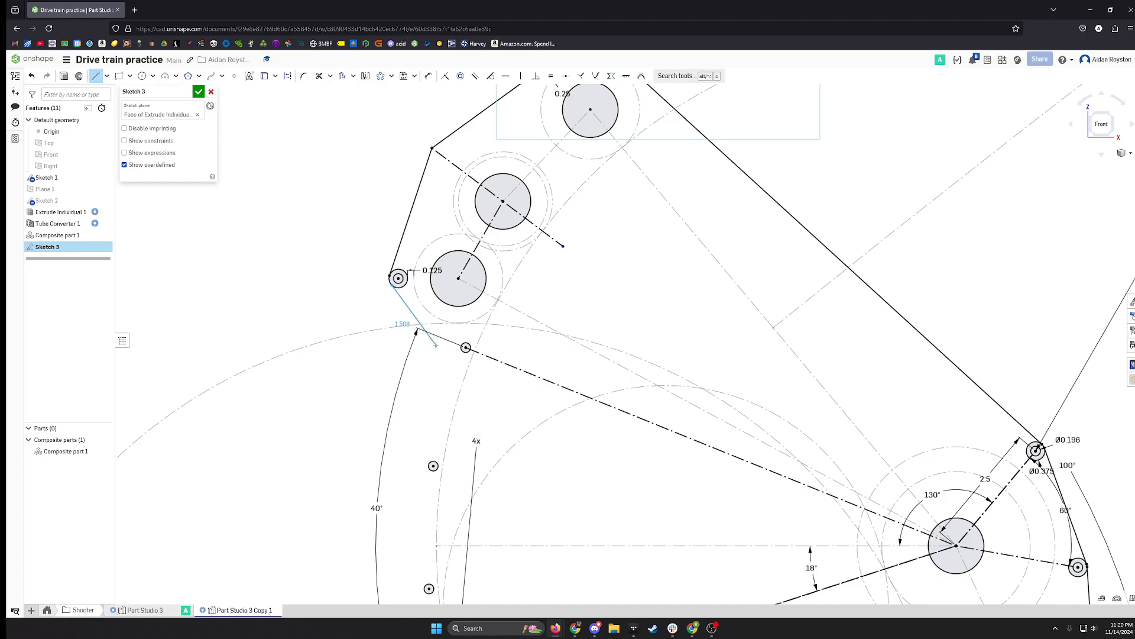
key("Escape")
Draw a center point arc of about 10.9 in radius around the main shaft hole's center, running along the row of four holes.
mouse_move(562, 411)
middle_mouse_down()
mouse_move(547, 317)
mouse_move(502, 228)
middle_mouse_up()
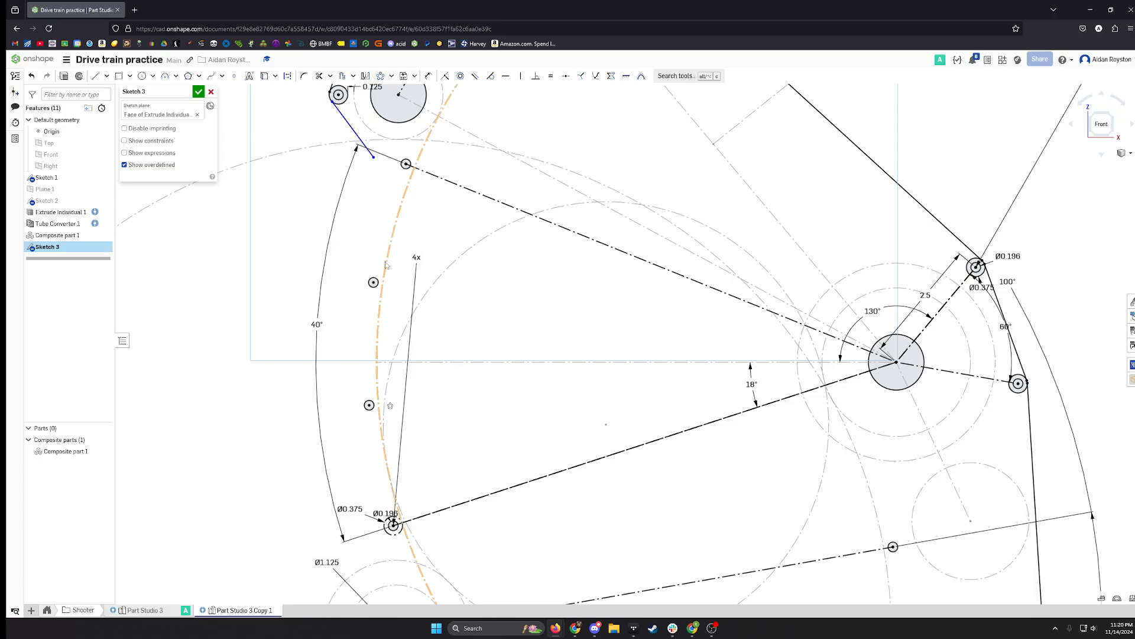
left_click(176, 75)
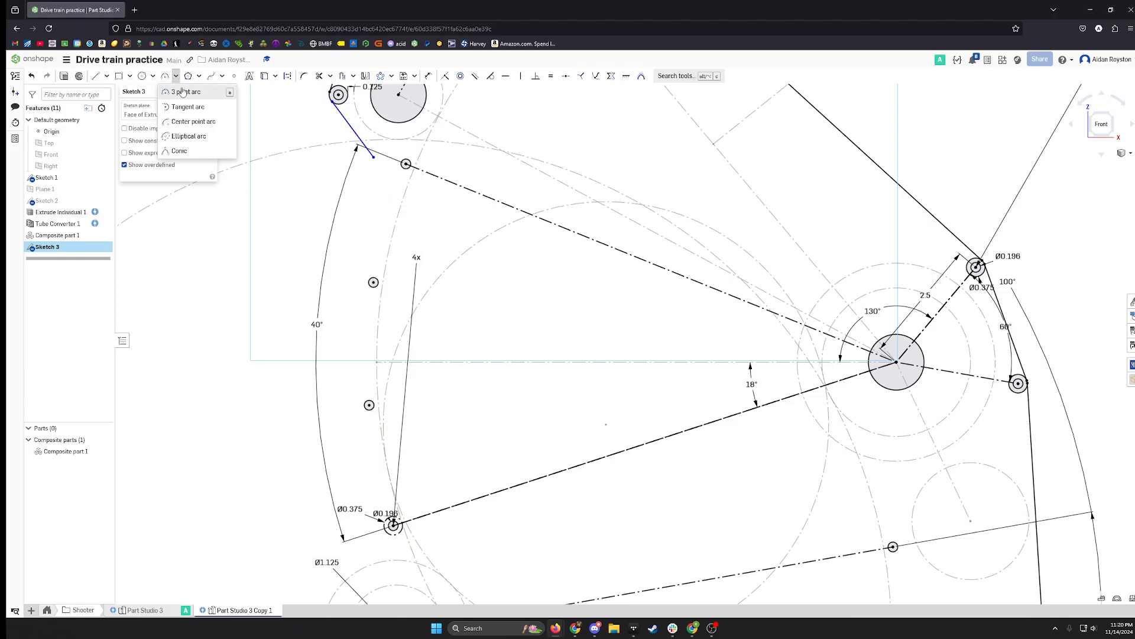
left_click(199, 122)
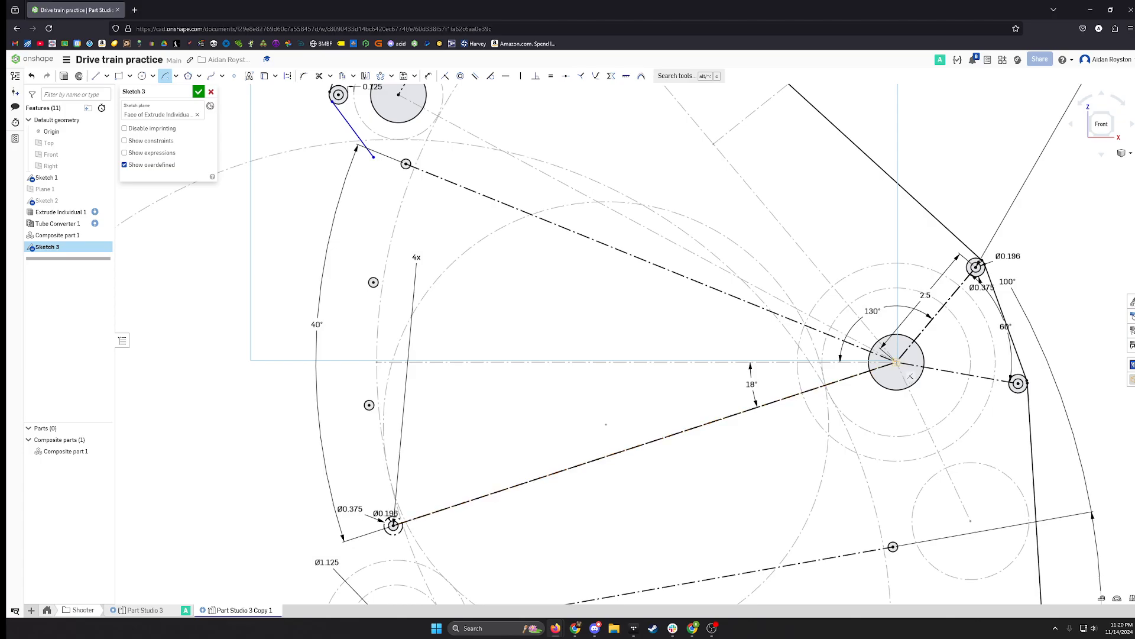
left_click(897, 362)
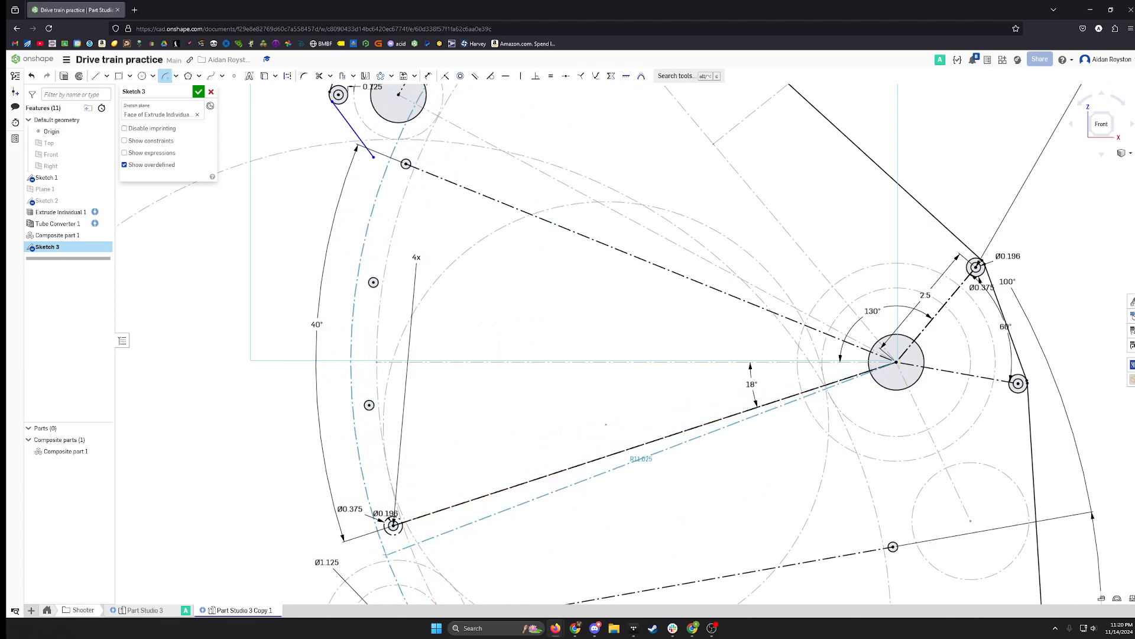
left_click(389, 547)
left_click(389, 164)
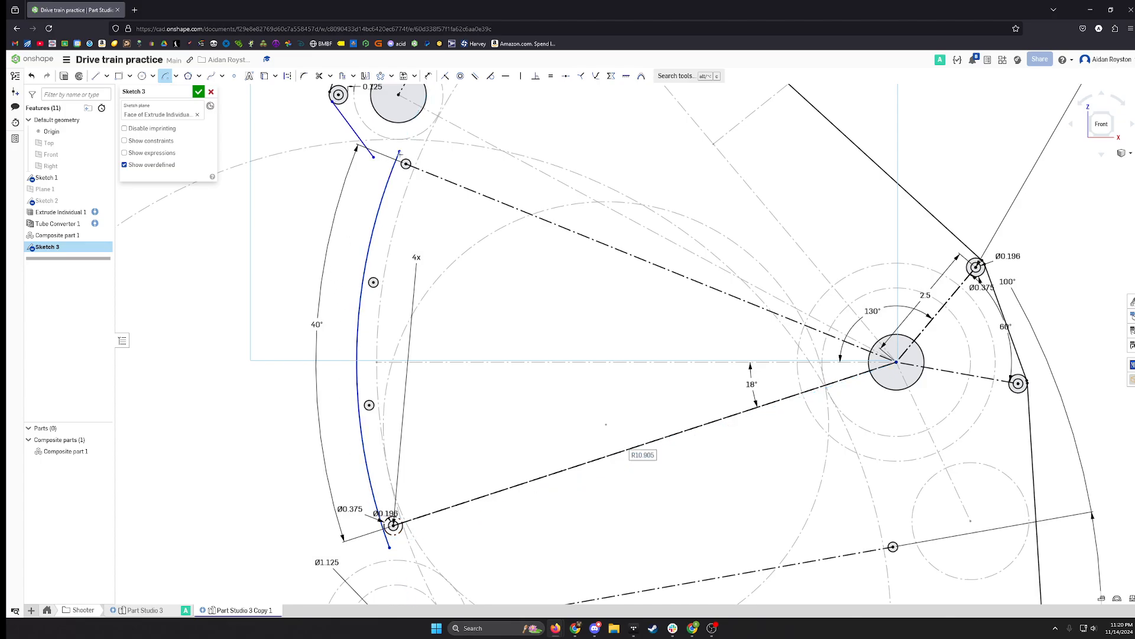
Make the long arc tangent to the 0.375 in circle around the lowest hole of the row of four.
scroll(387, 513, "up", 5)
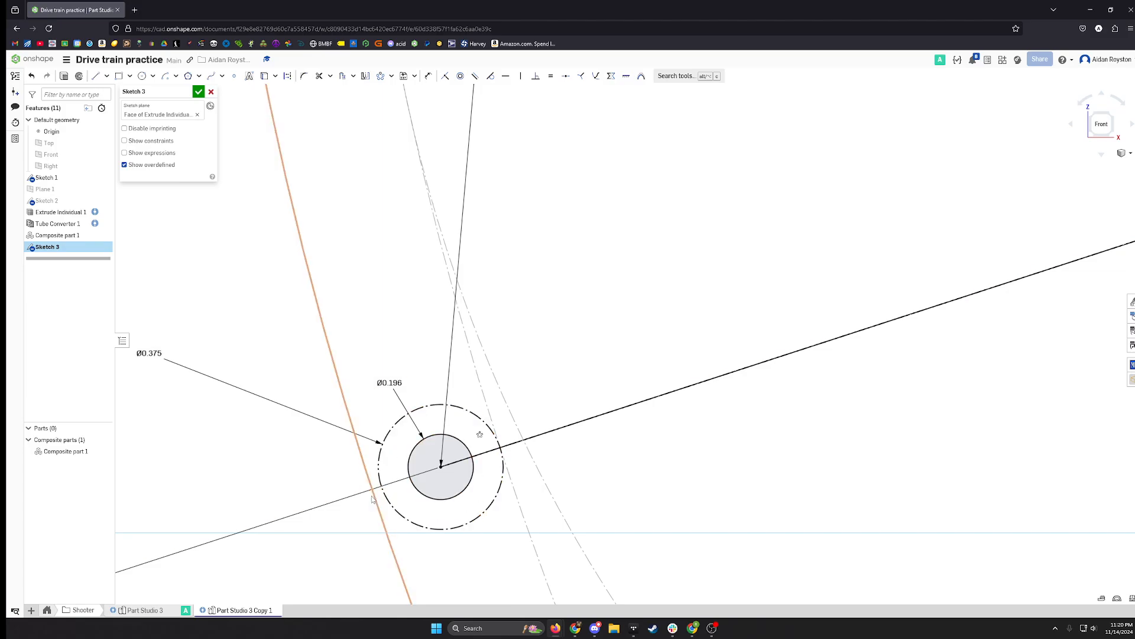
left_click(374, 500)
left_click(384, 496)
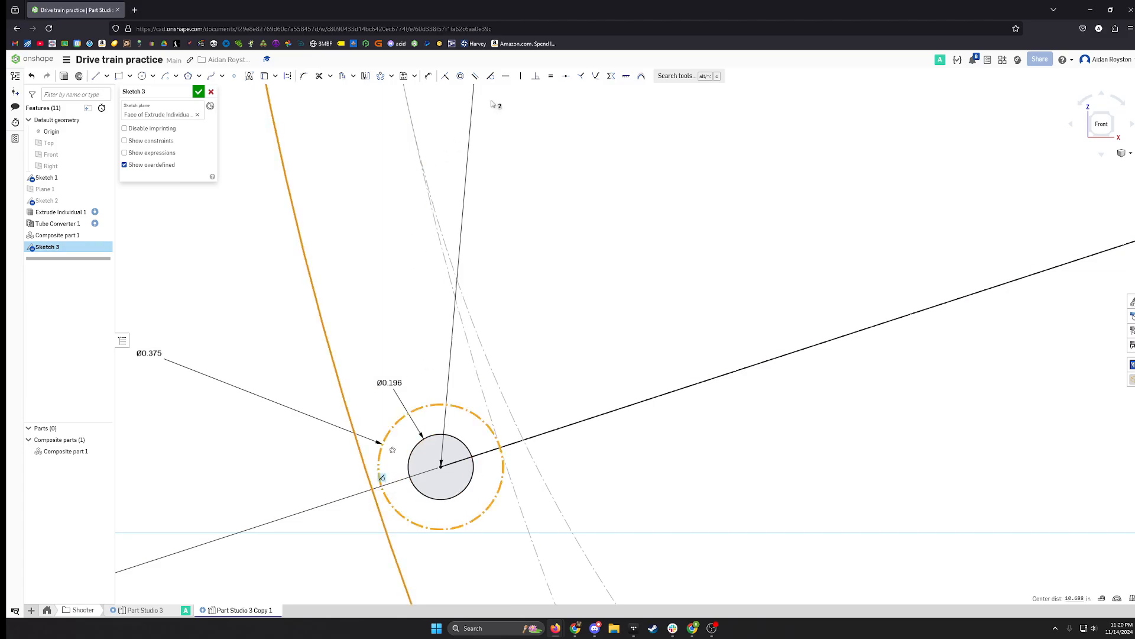
left_click(490, 77)
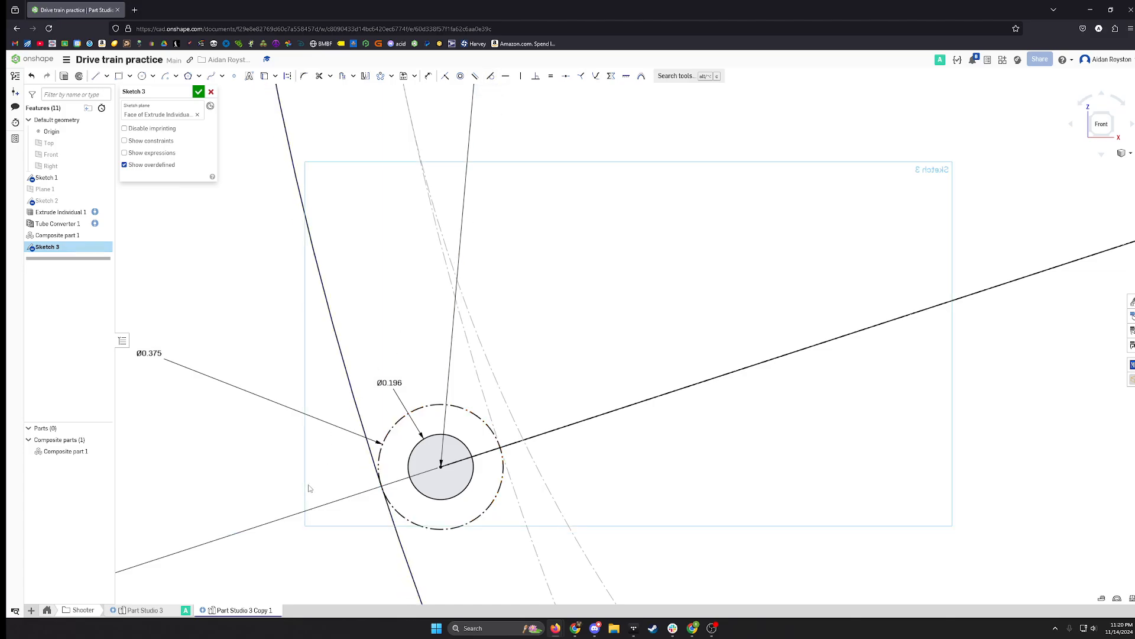
scroll(323, 481, "up", 3)
scroll(325, 438, "down", 8)
Shorten the long arc's upper end and make it coincident with the free end of the short sloping outline line.
middle_click_drag(345, 192, 379, 526)
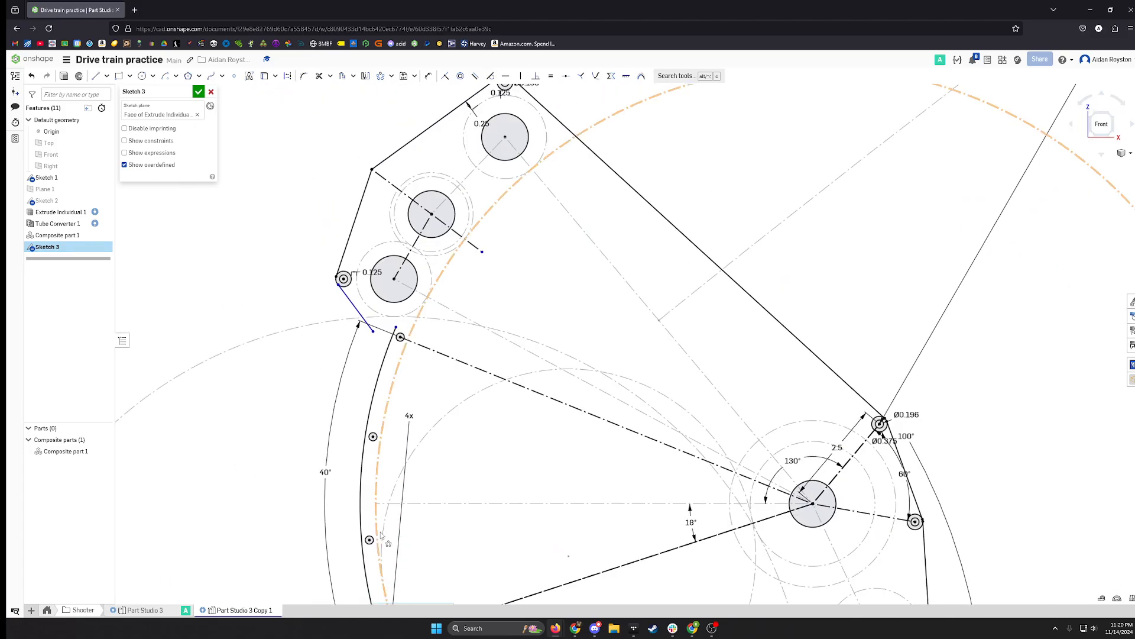
scroll(385, 374, "up", 6)
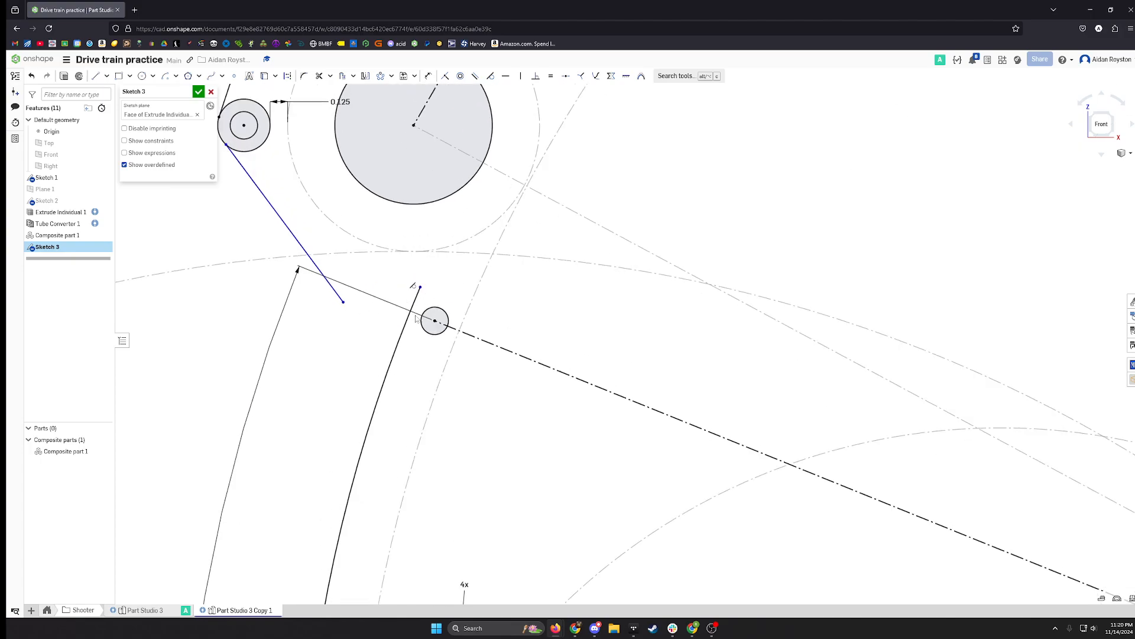
left_click_drag(420, 287, 379, 419)
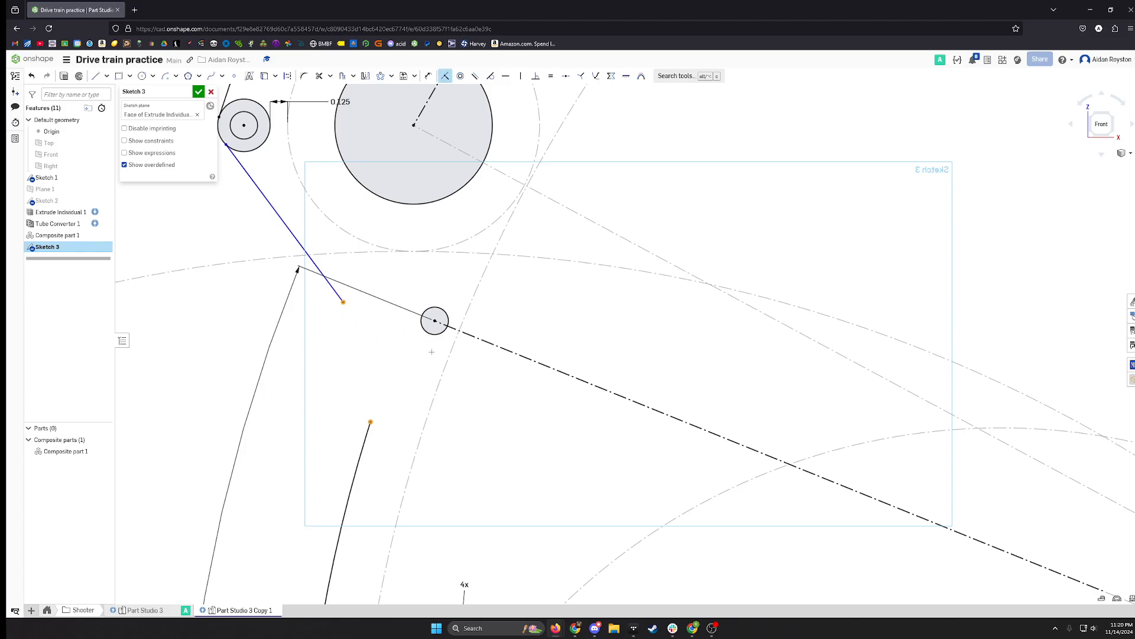
mouse_move(370, 421)
left_mouse_down()
mouse_move(386, 392)
mouse_move(375, 421)
mouse_move(398, 397)
left_mouse_up()
middle_click_drag(264, 181, 327, 273)
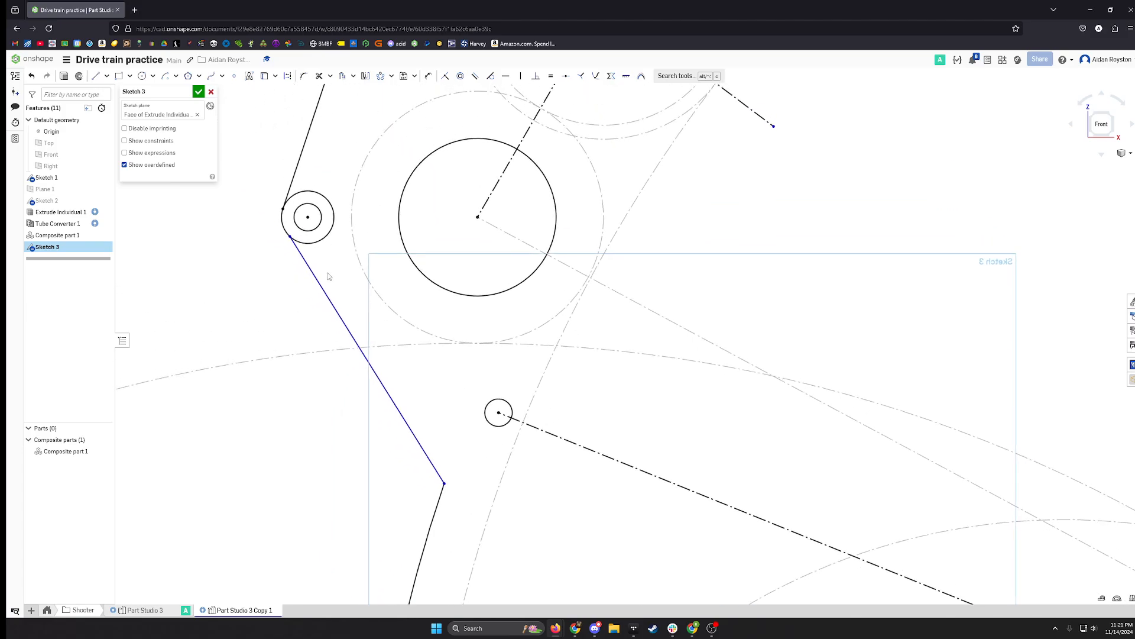
Make the short sloping line tangent to the small circle at its upper end and pull it to about 1.98 in long.
left_click(300, 254)
left_click(307, 243)
key("t")
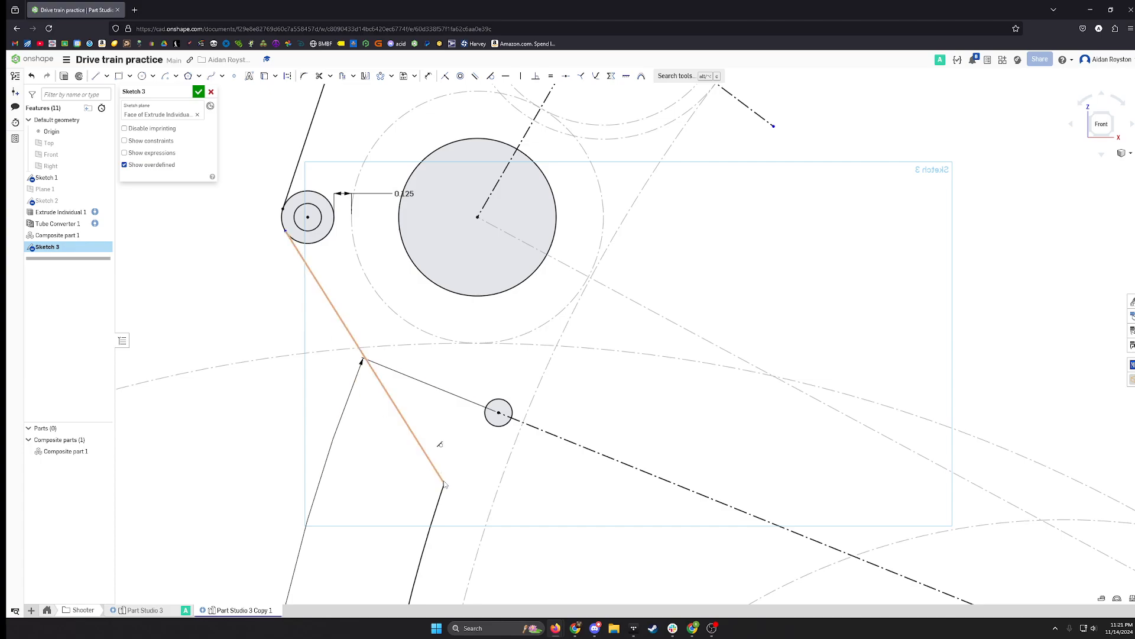
mouse_move(441, 474)
left_mouse_down()
mouse_move(464, 465)
mouse_move(435, 478)
mouse_move(404, 534)
mouse_move(375, 347)
left_mouse_up()
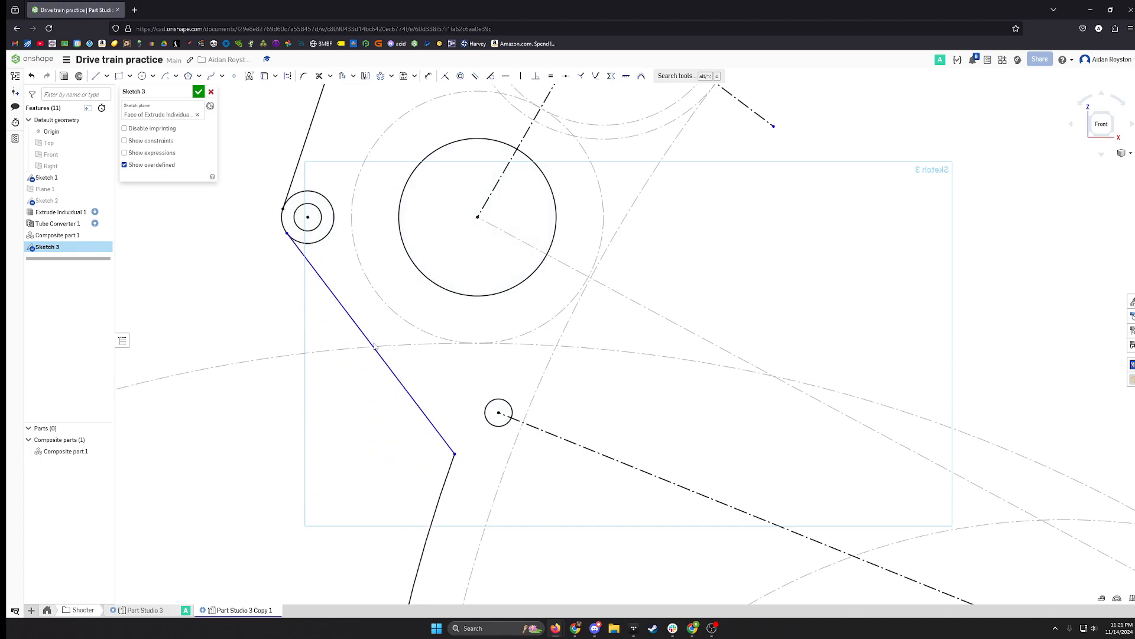
left_click_drag(328, 298, 319, 240)
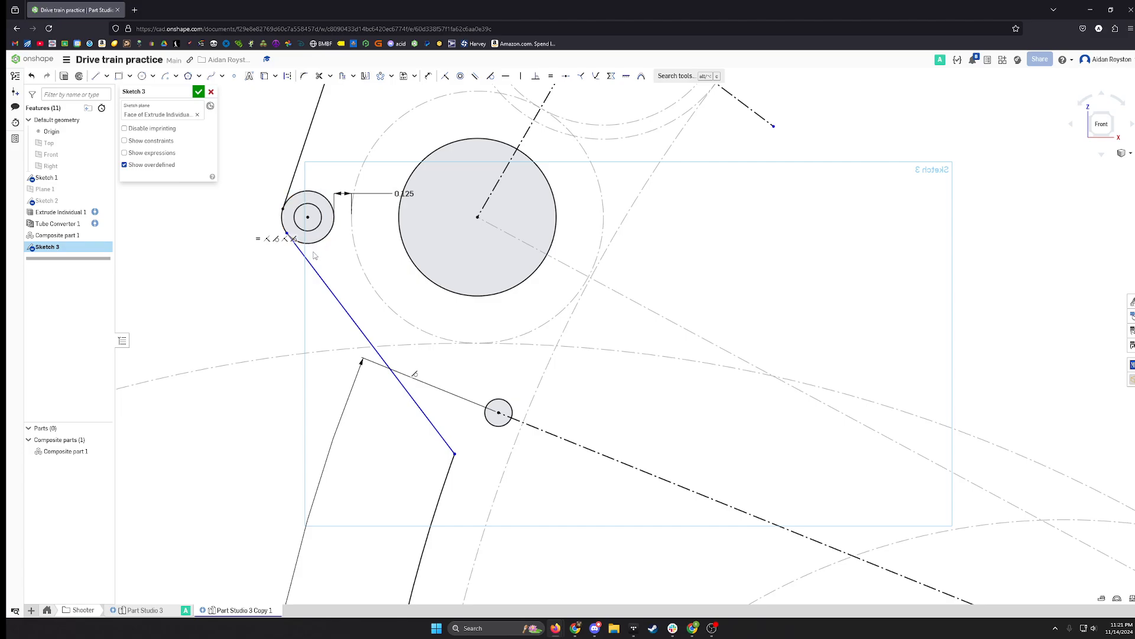
Dimension the angle between the short sloping line and the main shaft hole's horizontal construction line as 130°.
left_click(417, 403)
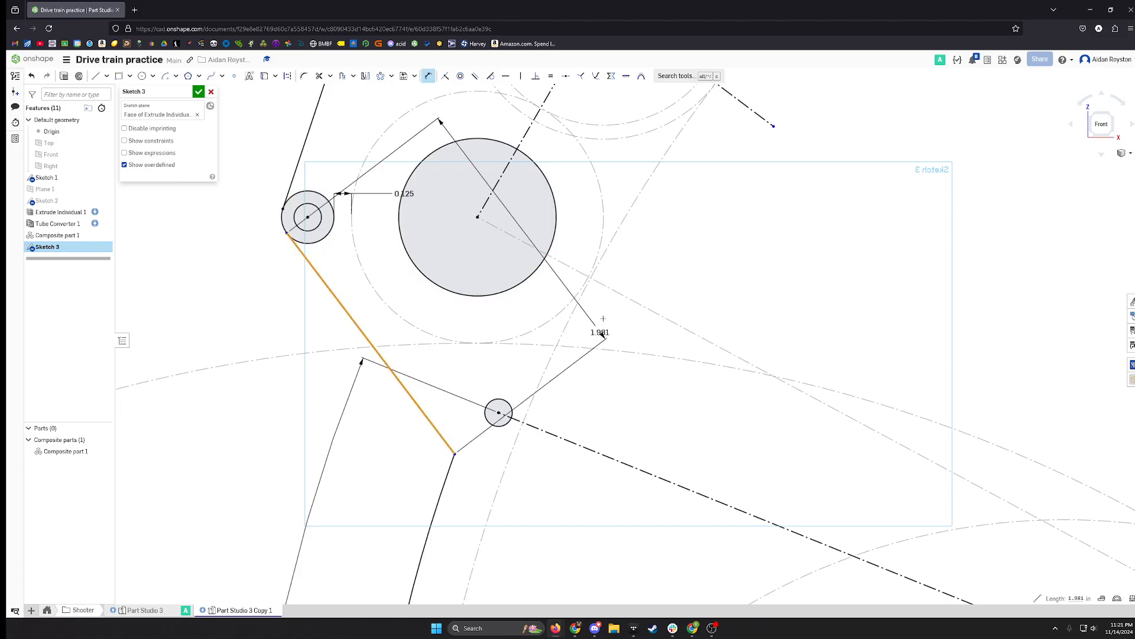
scroll(649, 383, "up", 5)
scroll(649, 383, "down", 5)
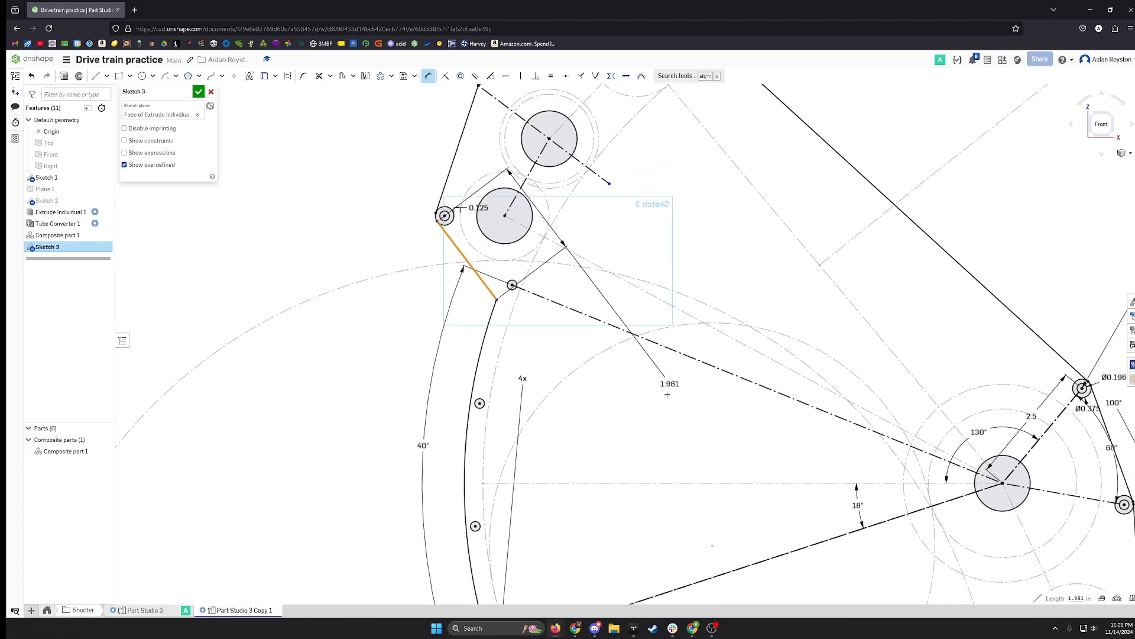
left_click(659, 483)
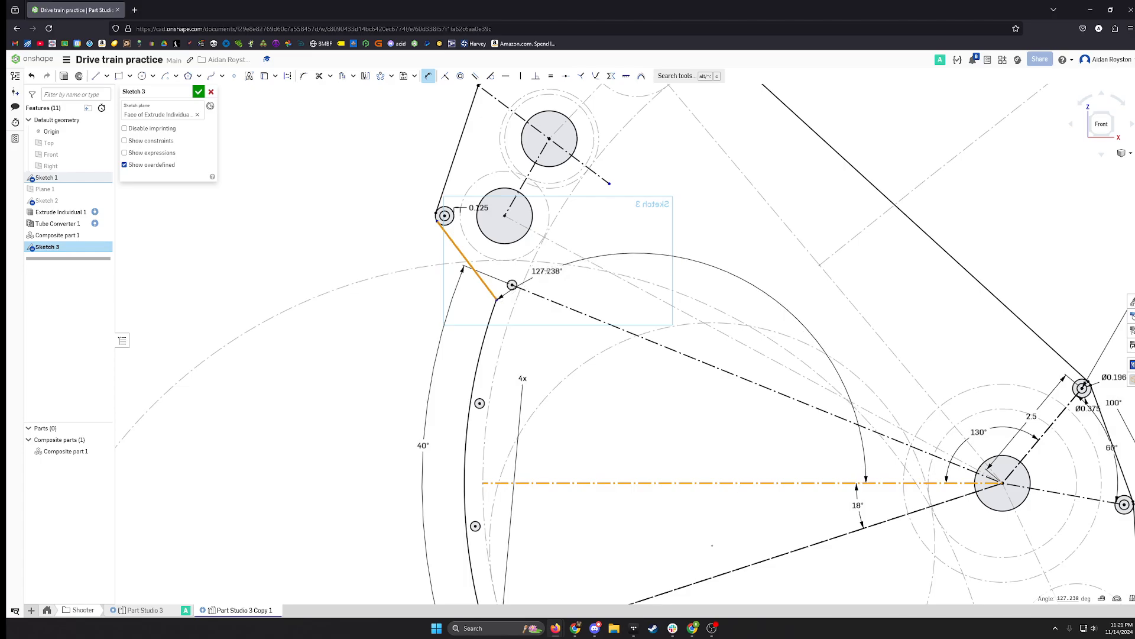
left_click(547, 271)
key("BackSpace")
key("Escape")
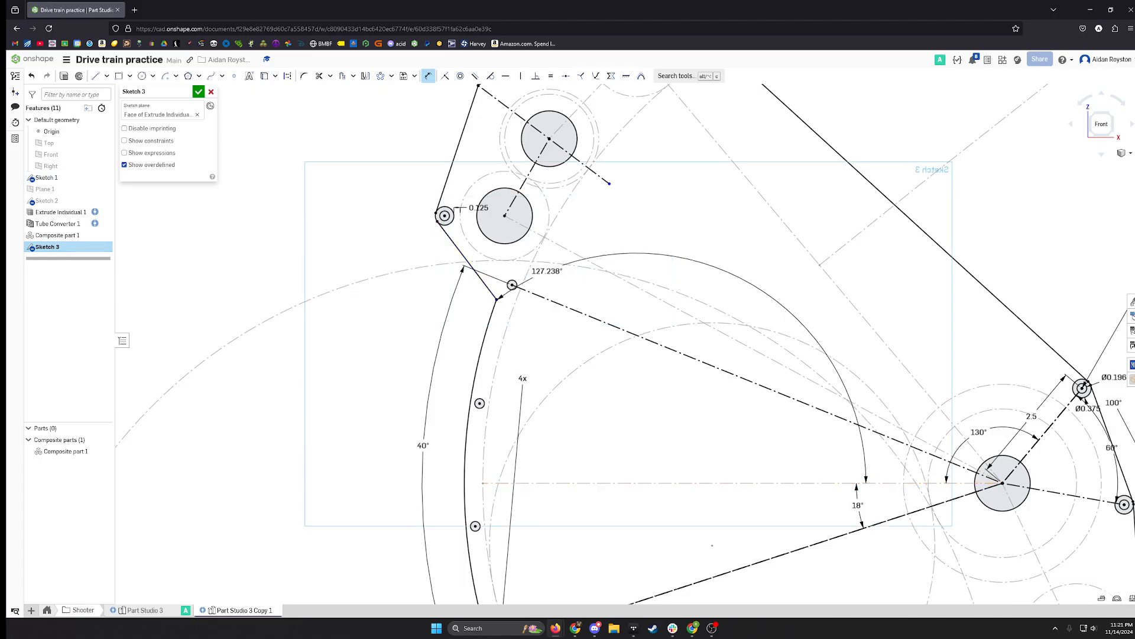
scroll(557, 352, "down", 3)
scroll(520, 314, "up", 4)
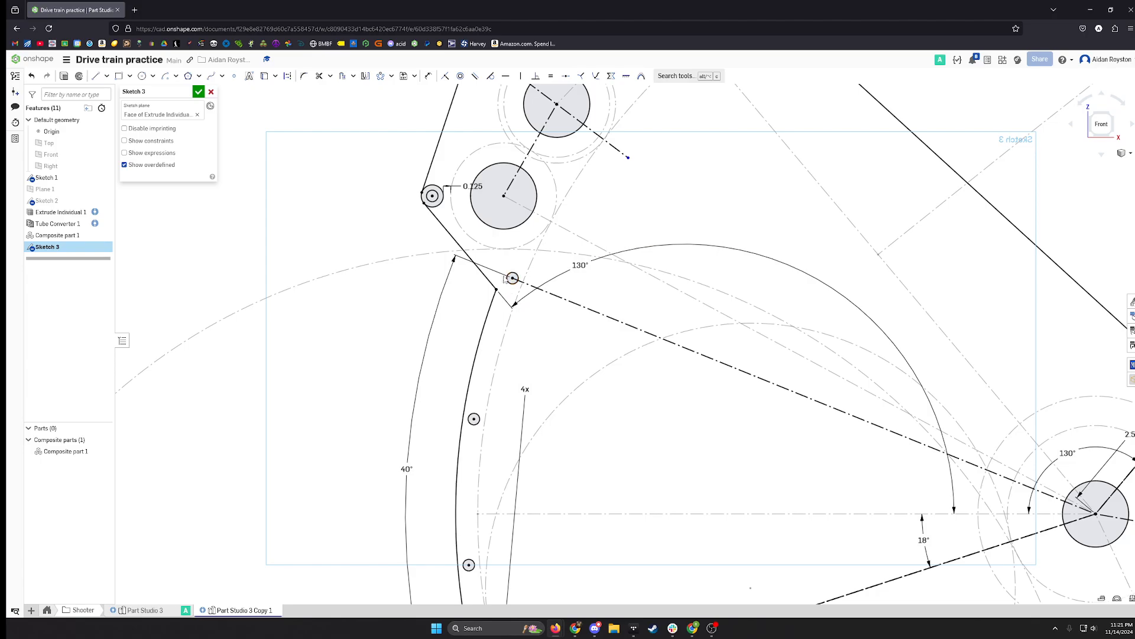
Draw a center point arc around the left side of the 1.125 in hole below the row, between its two construction circles.
middle_click_drag(613, 489, 608, 388)
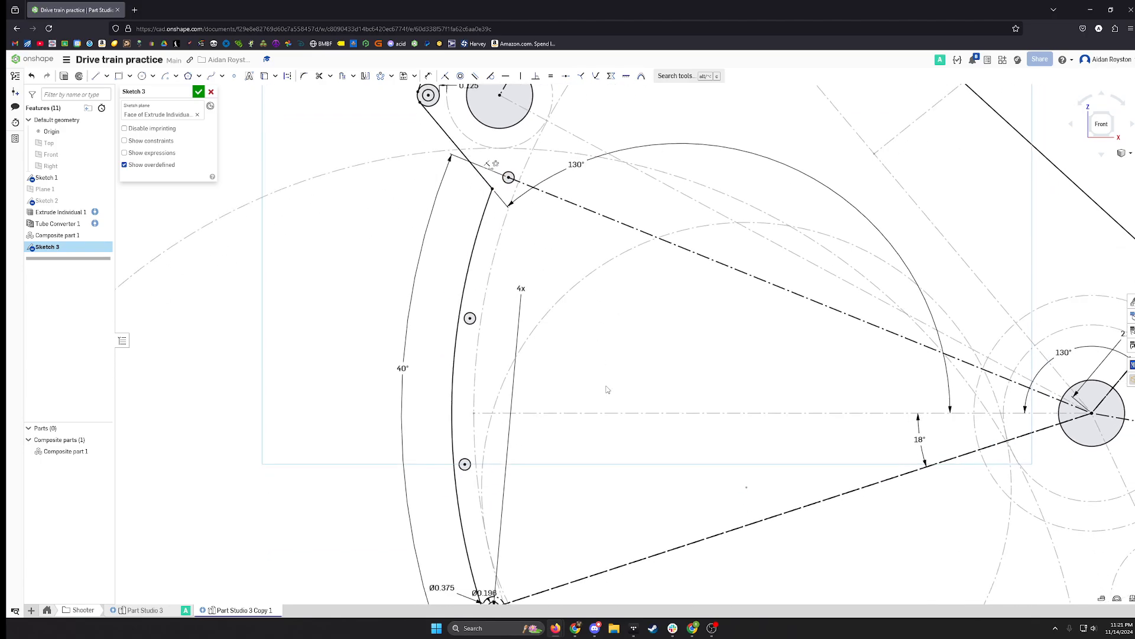
scroll(605, 408, "down", 5)
scroll(650, 506, "up", 1)
mouse_move(650, 506)
middle_mouse_down()
mouse_move(592, 302)
mouse_move(620, 275)
middle_mouse_up()
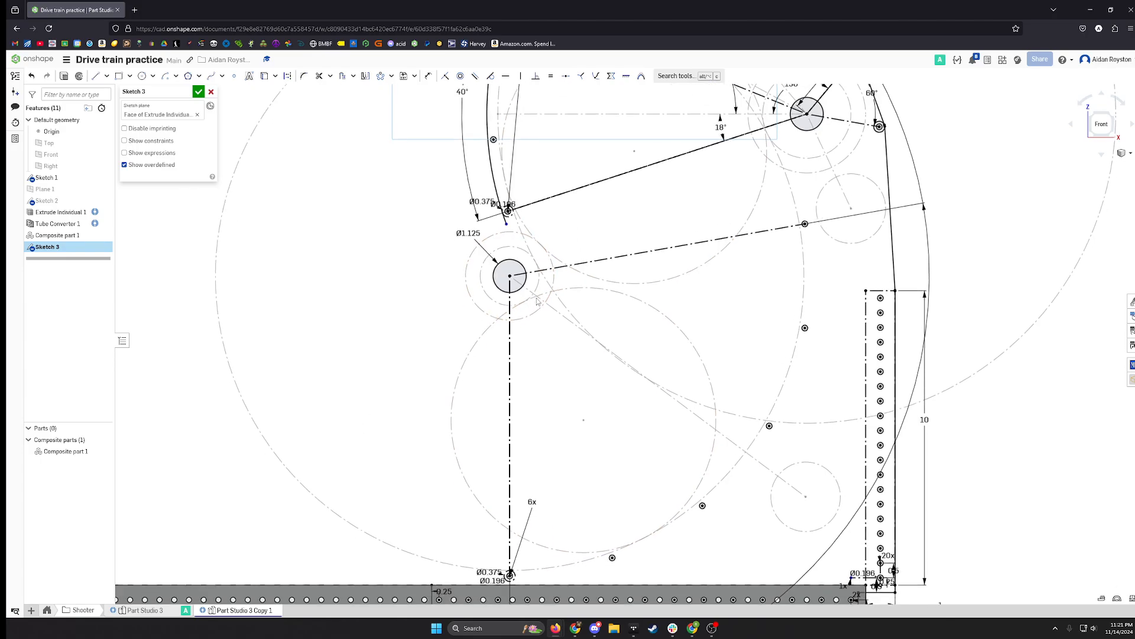
scroll(532, 355, "up", 3)
key("s")
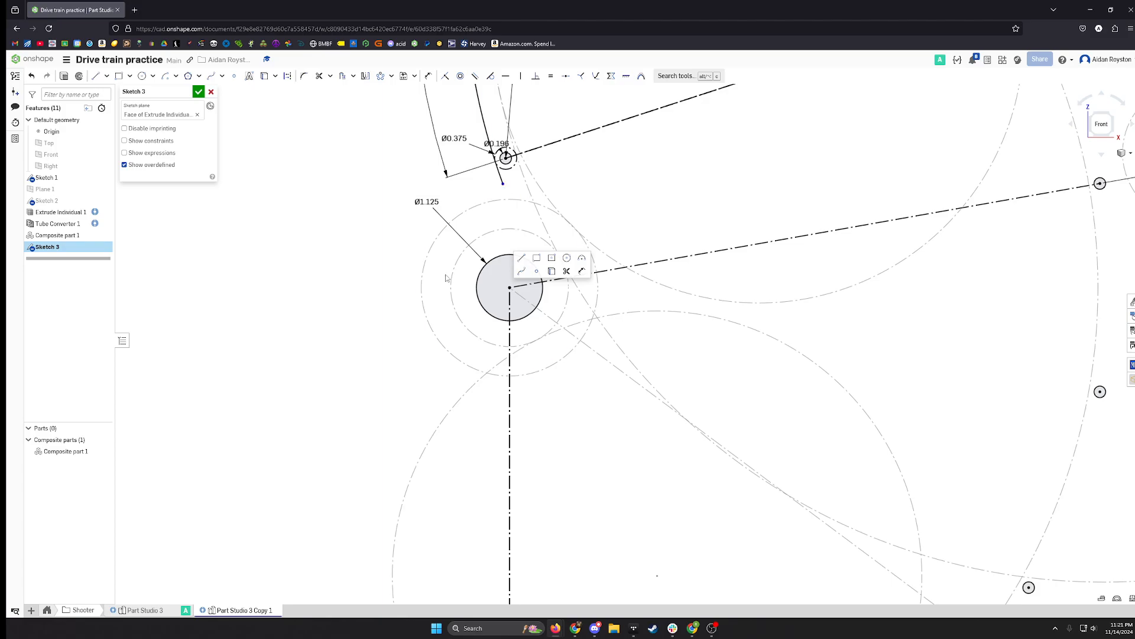
scroll(485, 372, "down", 5)
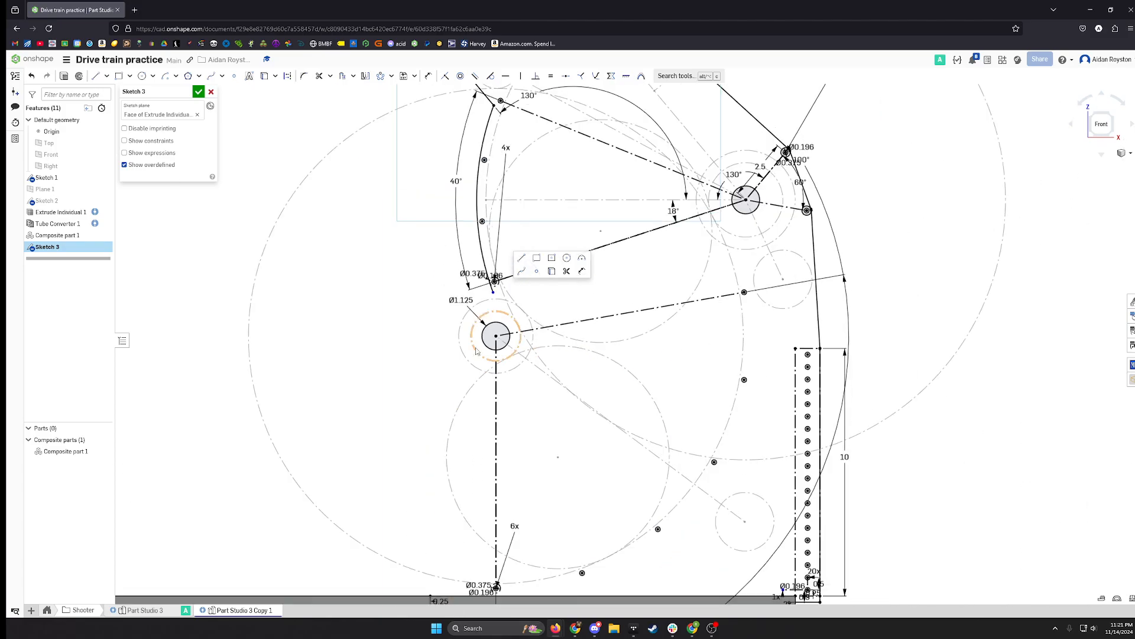
scroll(476, 351, "up", 3)
left_click(167, 77)
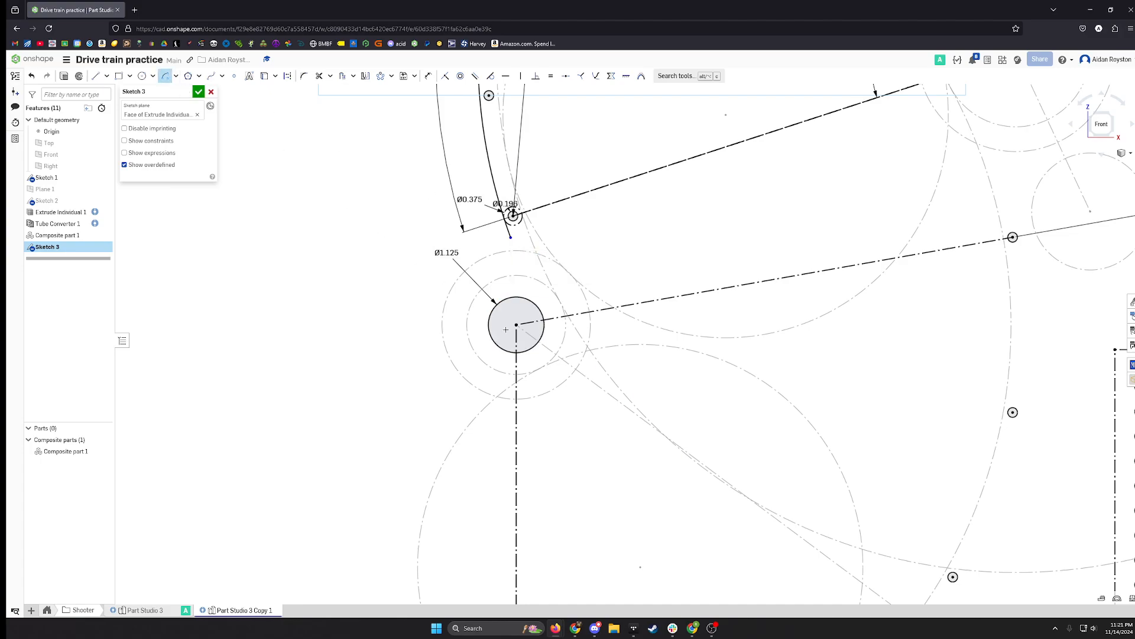
left_click(516, 324)
left_click(468, 358)
middle_click_drag(513, 257, 475, 297)
scroll(470, 294, "up", 3)
key("s")
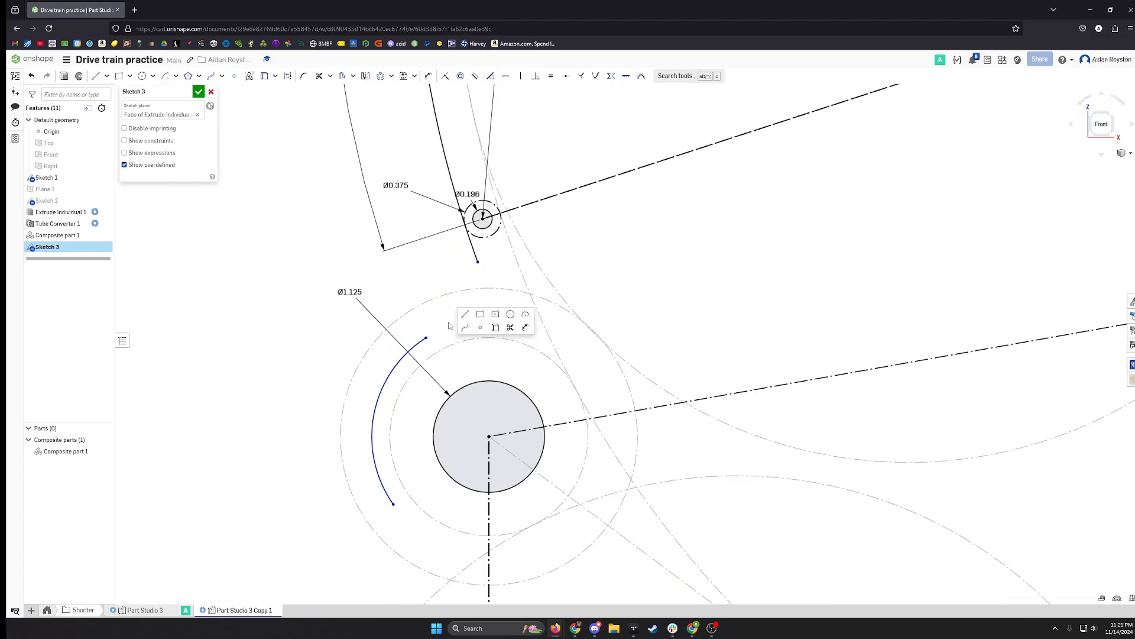
Extend the long arc's lower end and make the new arc's upper endpoint coincident with it.
left_click_drag(479, 272, 498, 330)
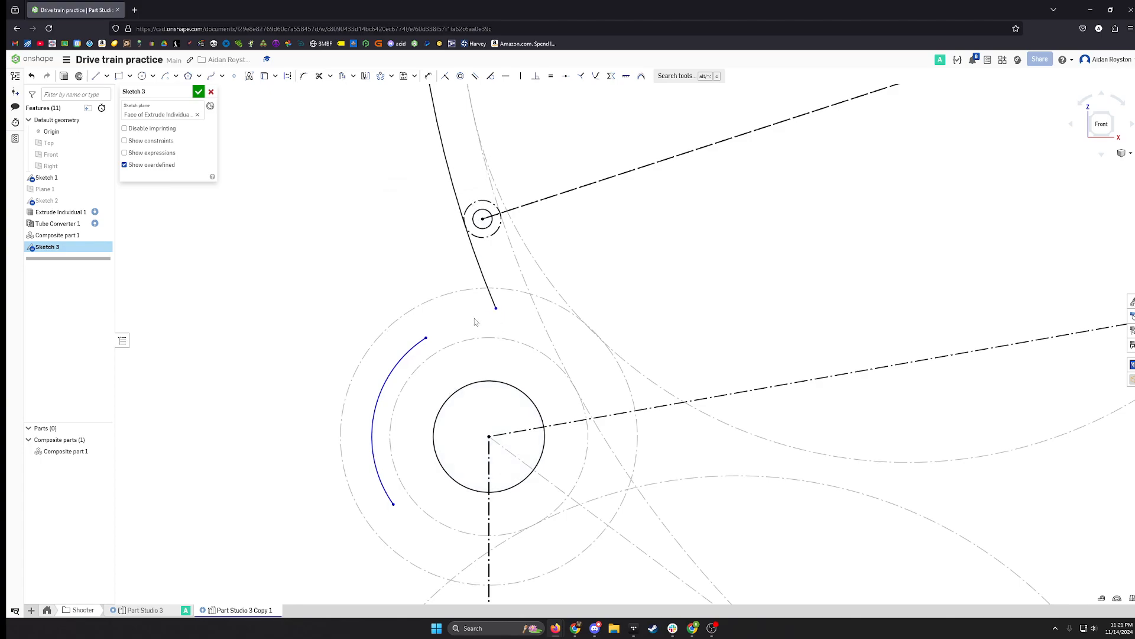
left_click(426, 339)
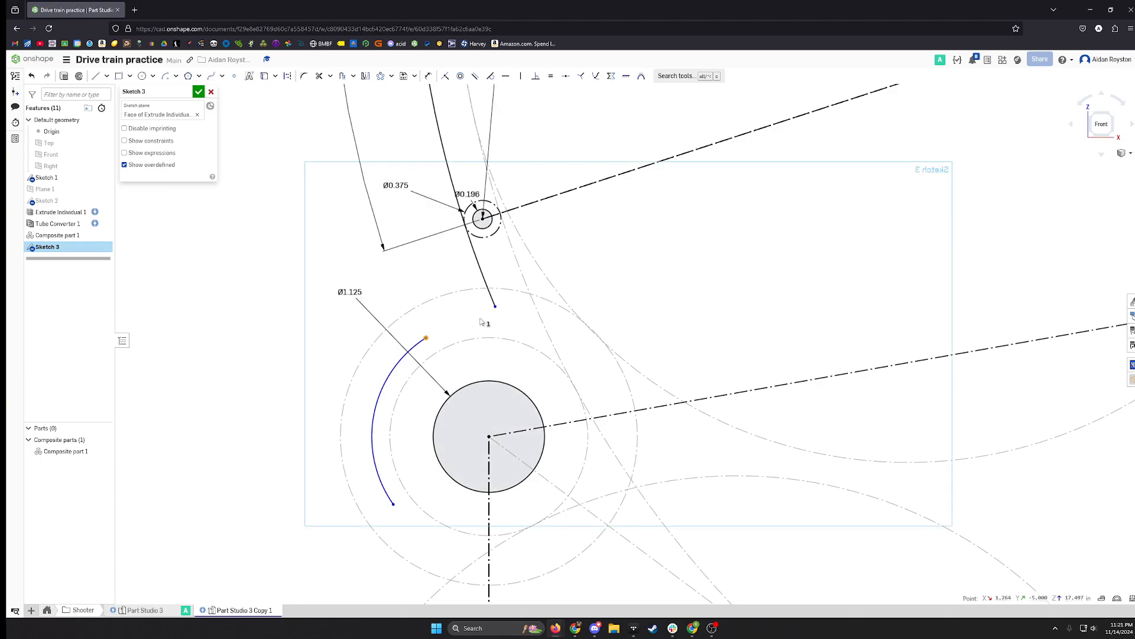
left_click(495, 307)
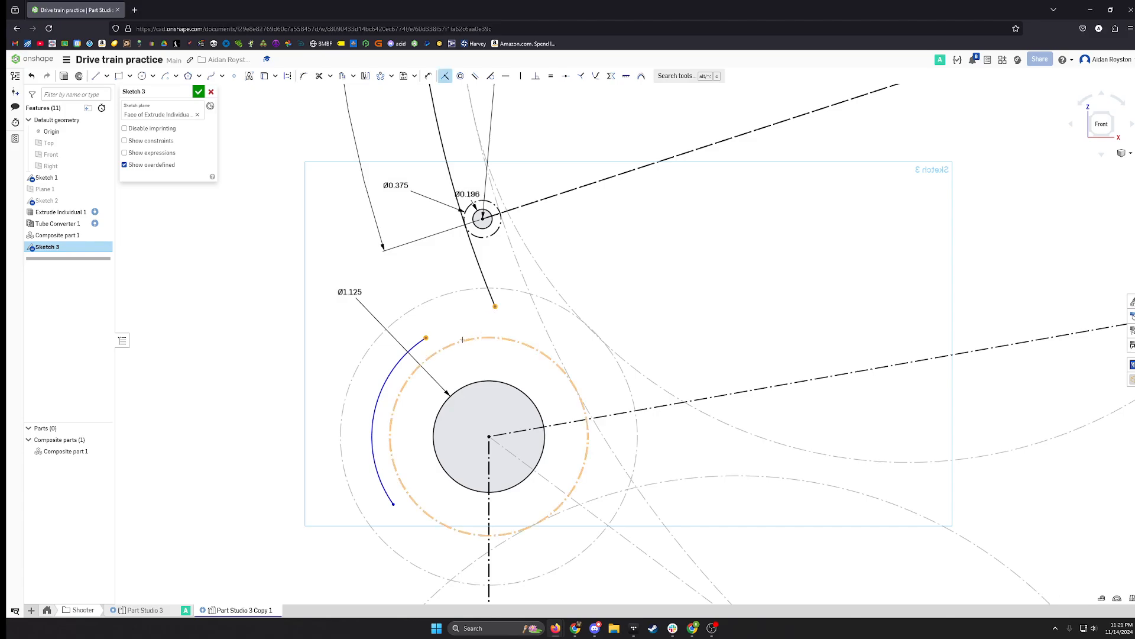
key("i")
middle_click_drag(448, 347, 470, 279)
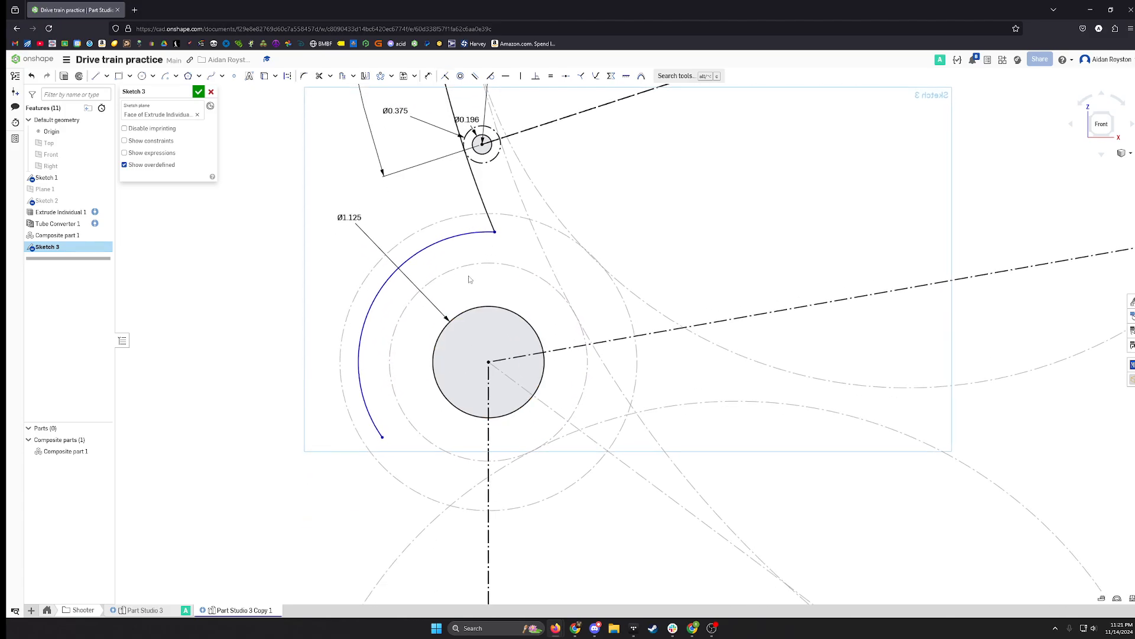
Draw a line from the new arc's lower end down to the top edge of the perforated tube, at the 0.25 in dimension.
scroll(421, 389, "down", 6)
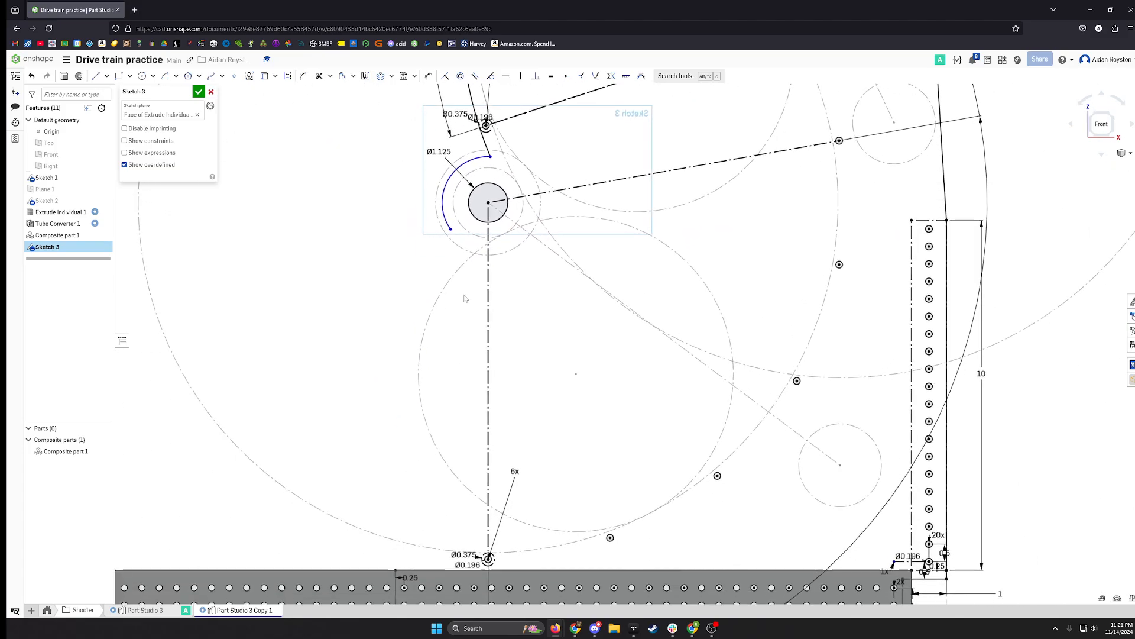
right_click(462, 285)
left_click(465, 281)
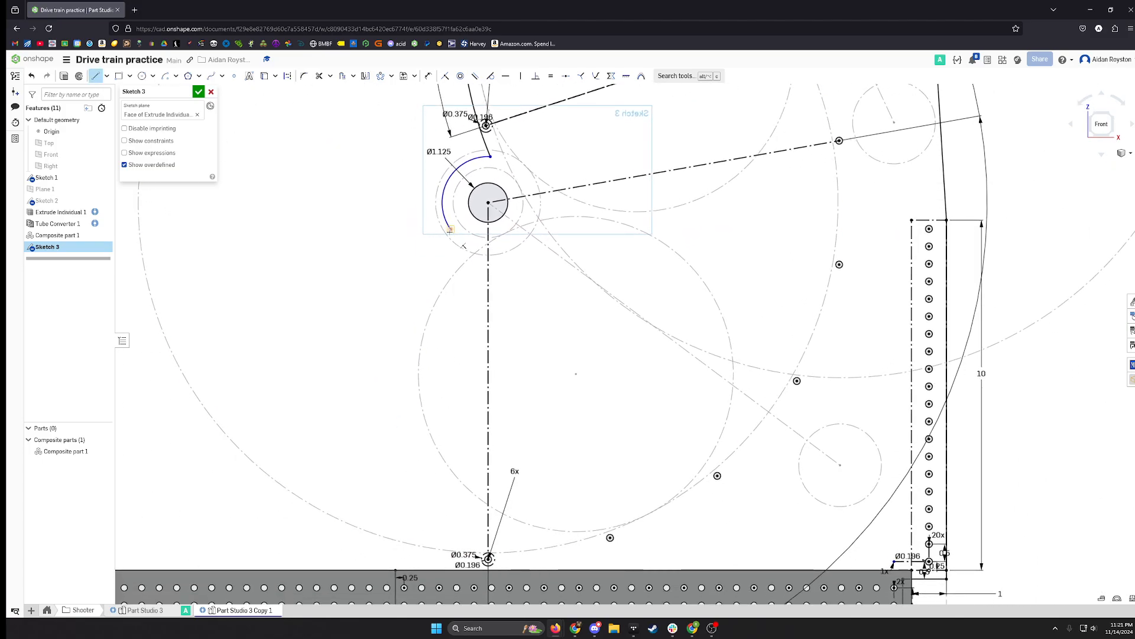
left_click(450, 229)
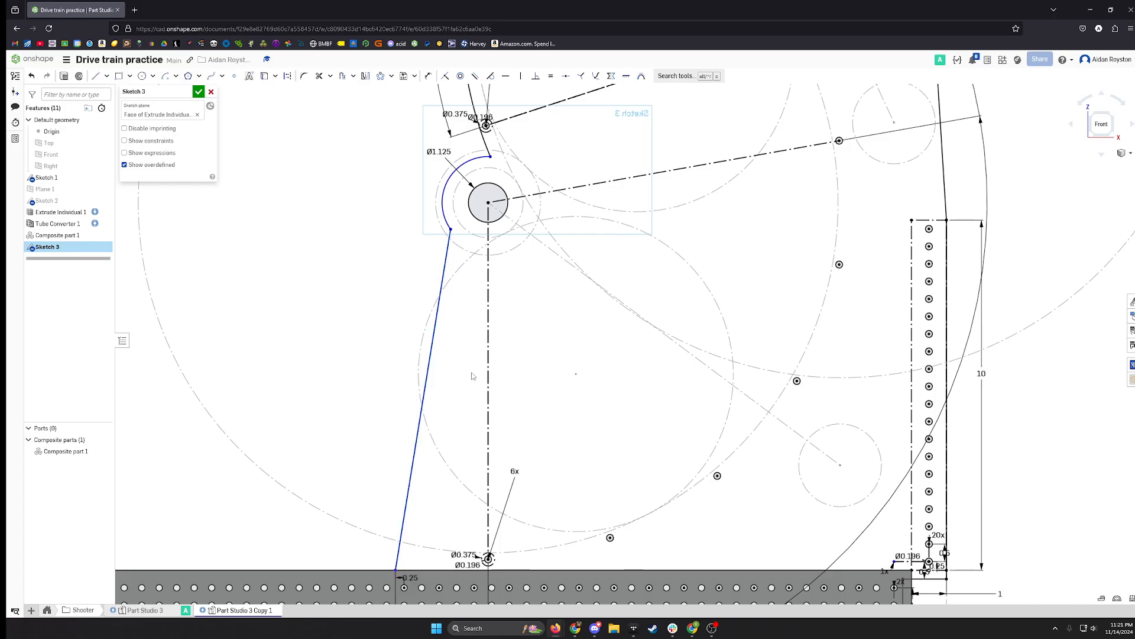
Make the long slanted line tangent to the arc around the 1.125 in hole.
scroll(532, 394, "up", 4)
scroll(614, 311, "down", 8)
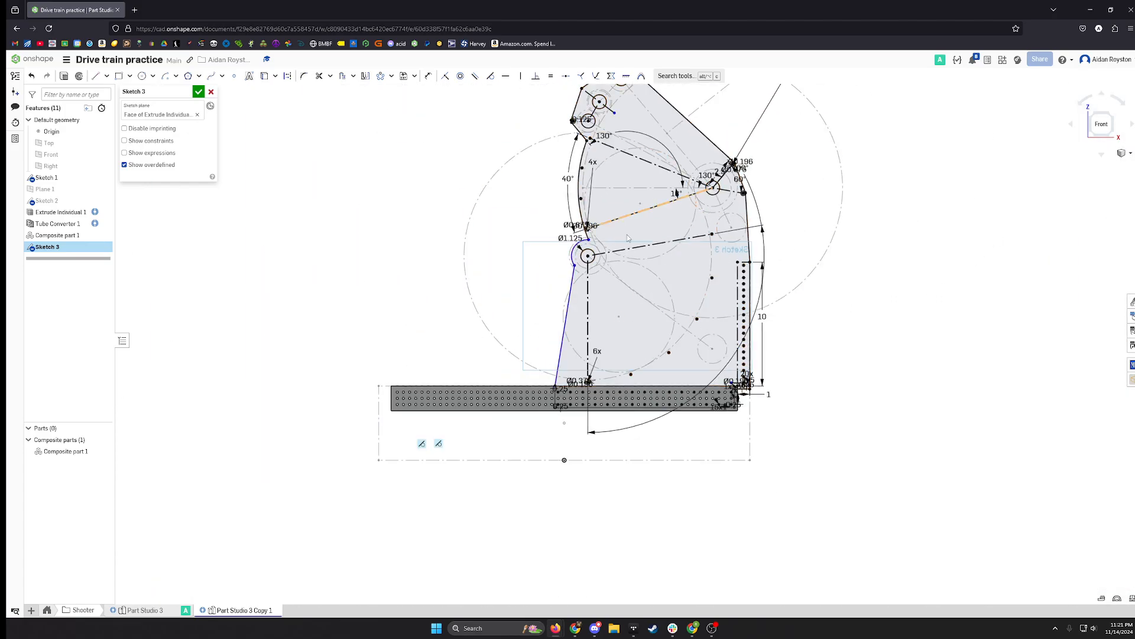
scroll(640, 266, "down", 3)
scroll(585, 275, "up", 8)
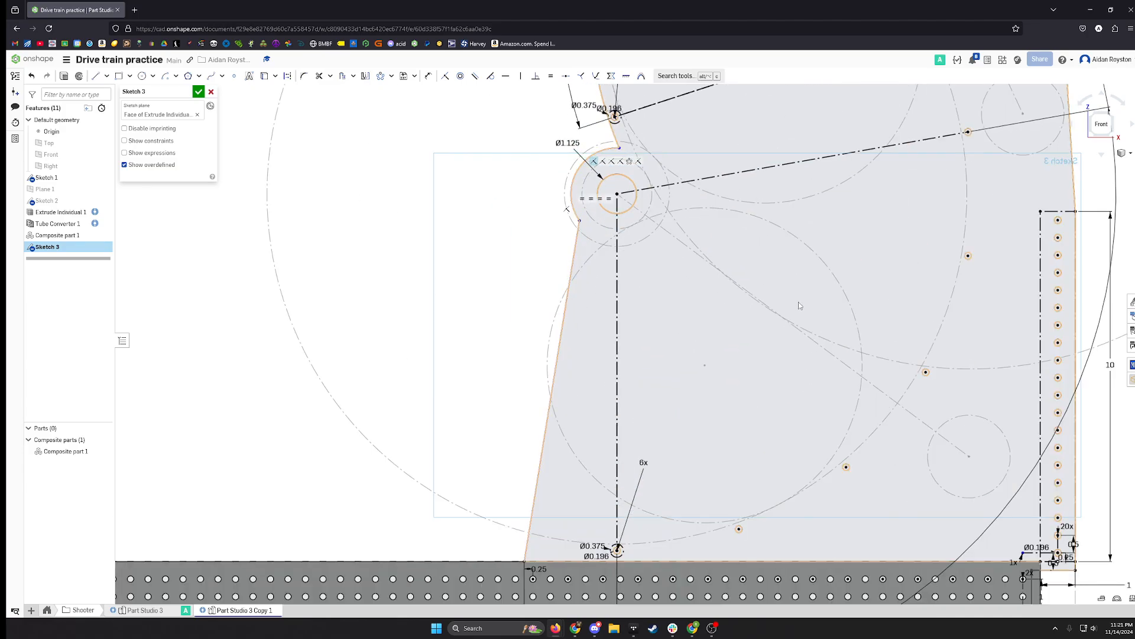
scroll(798, 305, "down", 3)
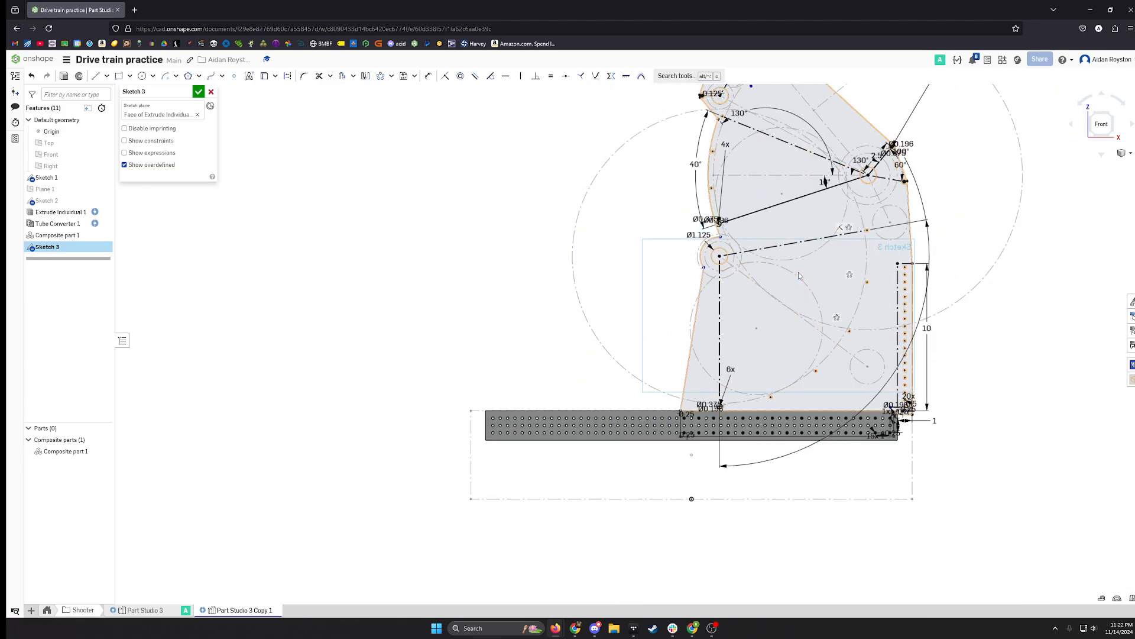
middle_click_drag(840, 206, 791, 273)
scroll(689, 301, "up", 5)
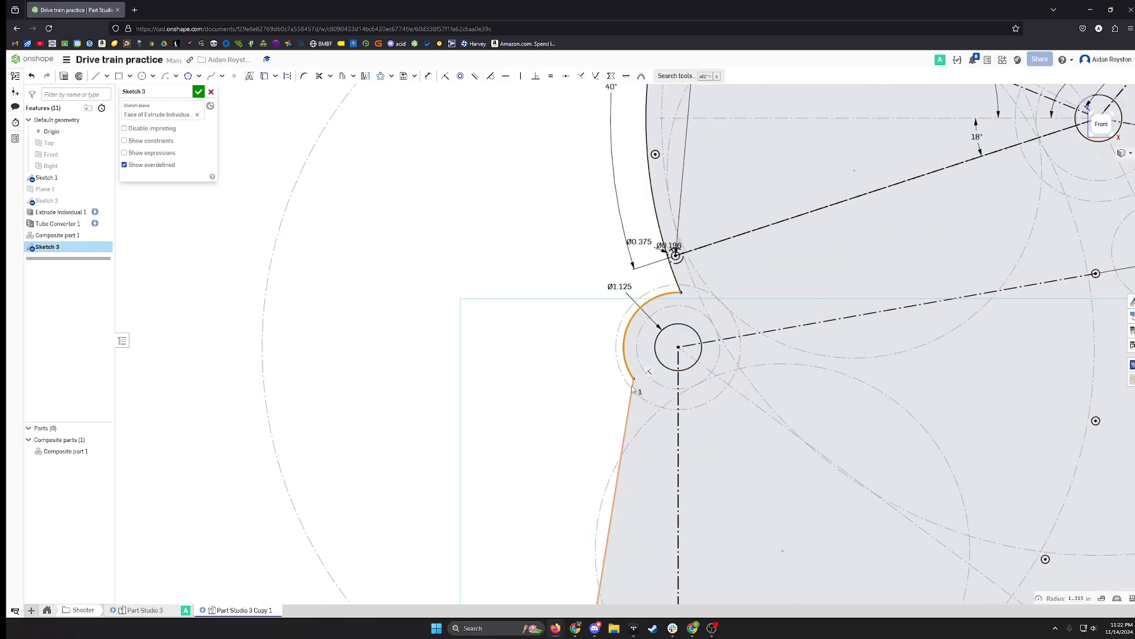
key("t")
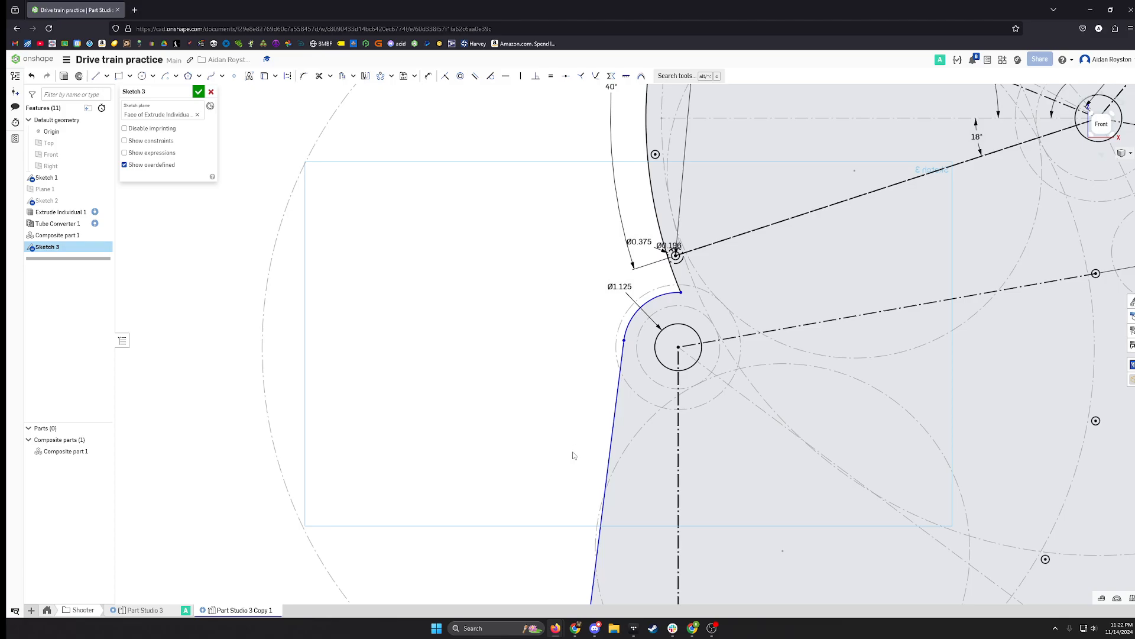
Dimension the gap between the plate's arc and the inner construction circle around the 1.125 in hole.
middle_click_drag(577, 455, 553, 334)
scroll(634, 217, "down", 3)
scroll(638, 229, "up", 3)
scroll(636, 178, "up", 3)
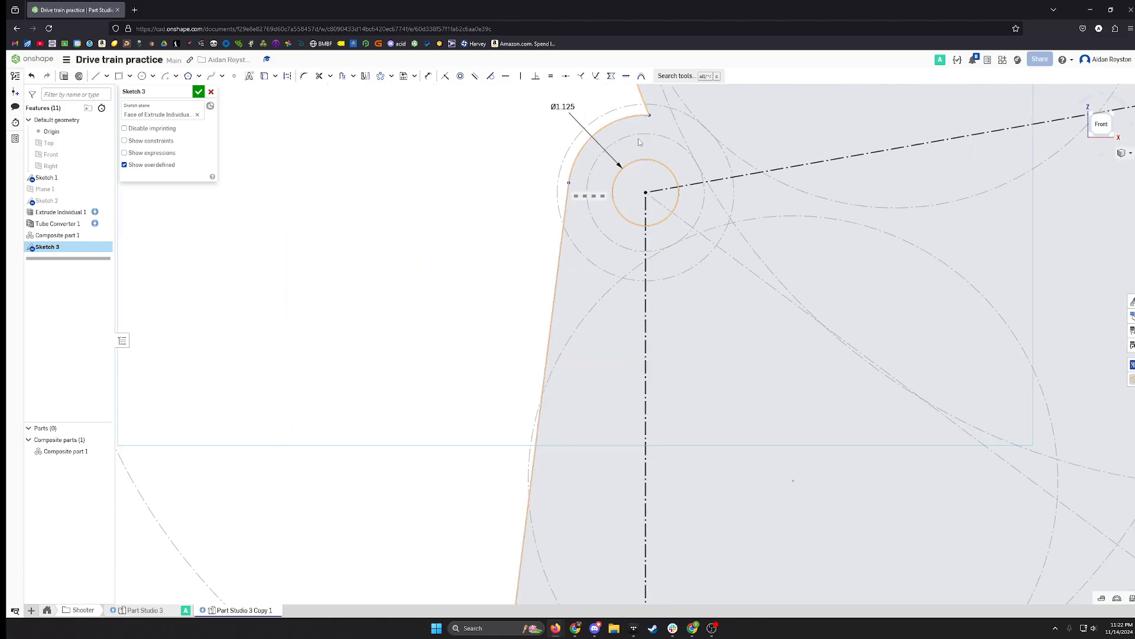
middle_click_drag(639, 142, 604, 247)
left_click(580, 220)
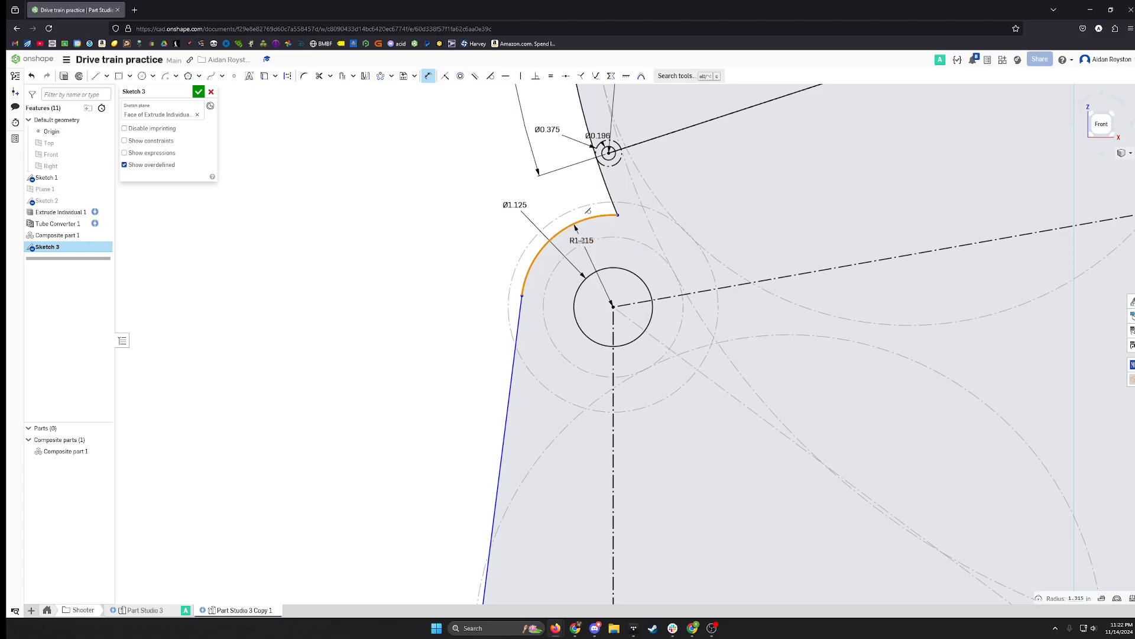
left_click(545, 321)
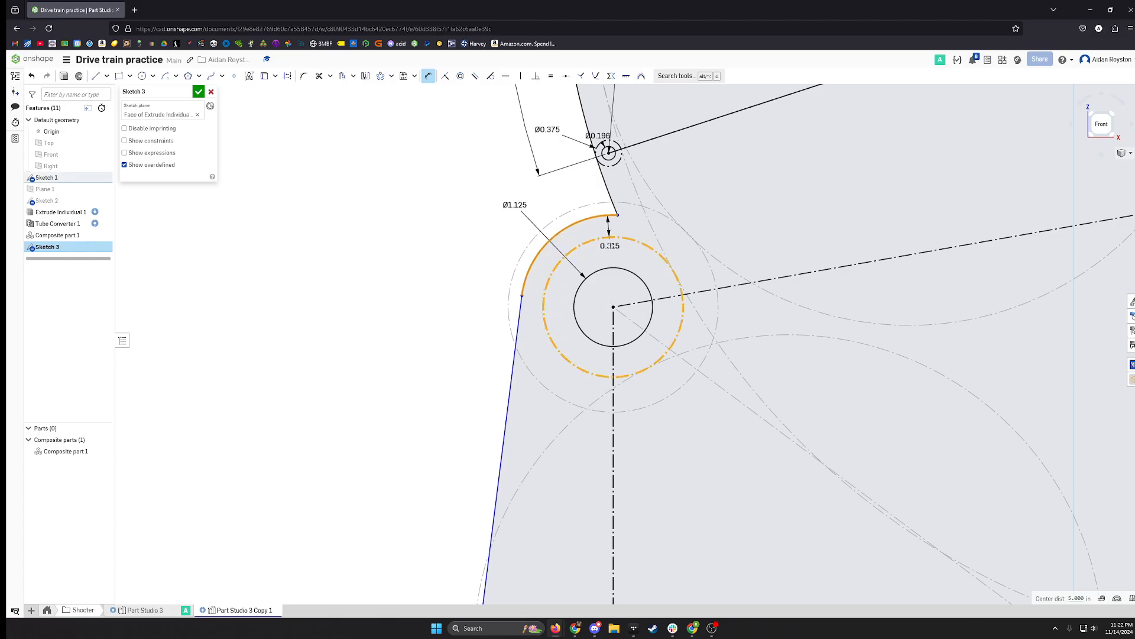
left_click(612, 247)
type("0.315")
key("Return")
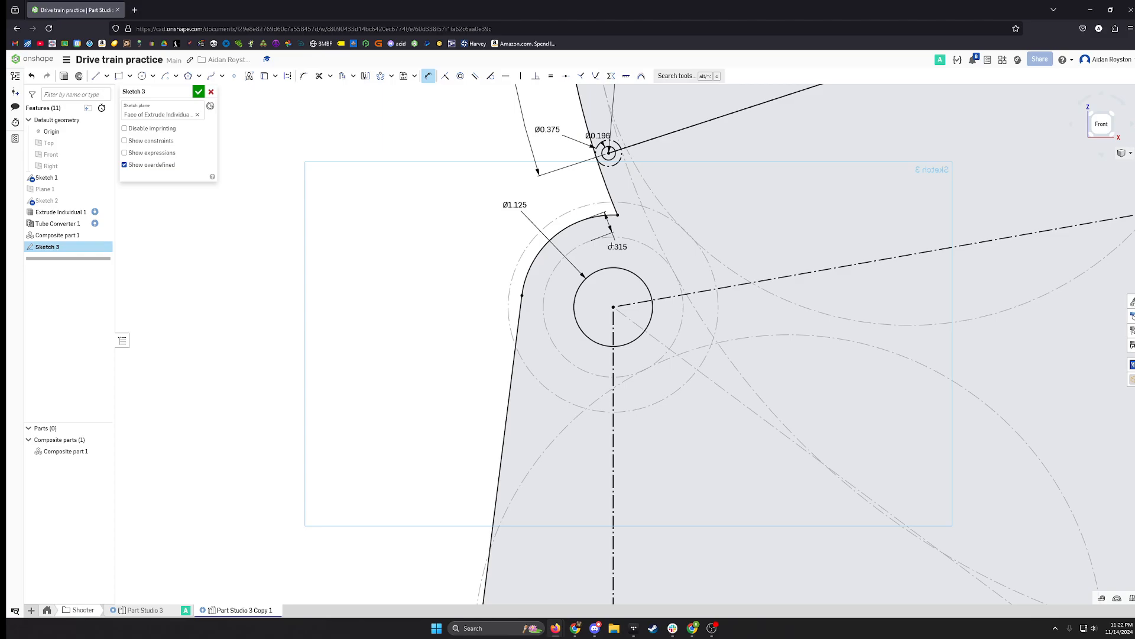
Set the gap between the arc and the inner construction circle to 0.25 in.
scroll(622, 211, "down", 2)
scroll(627, 228, "up", 2)
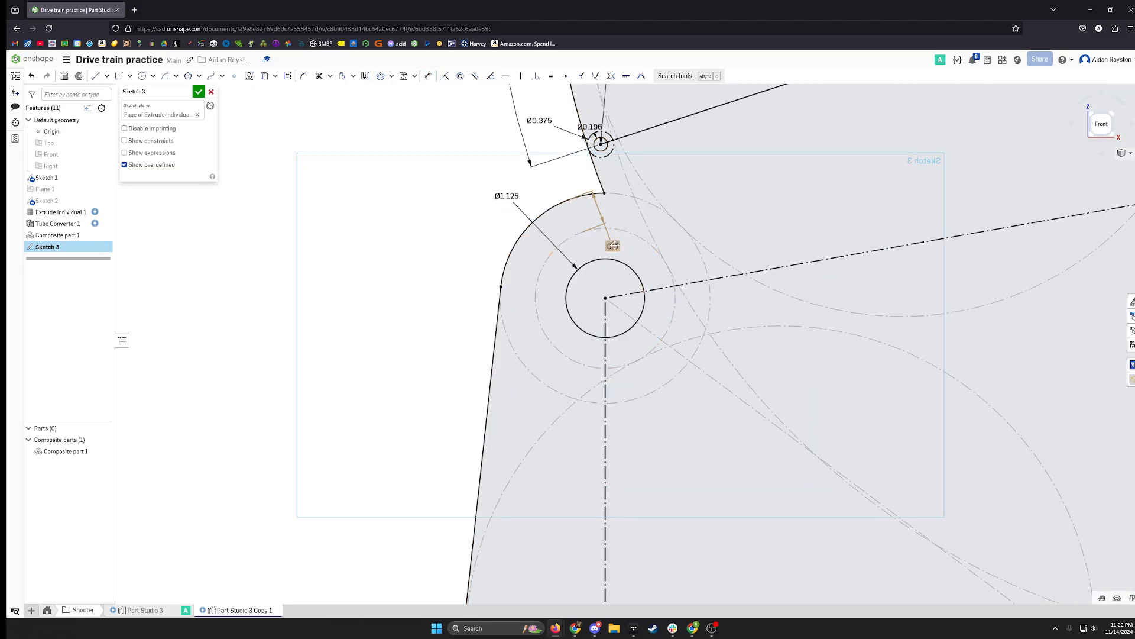
double_click(616, 246)
type("0.5")
key("Return")
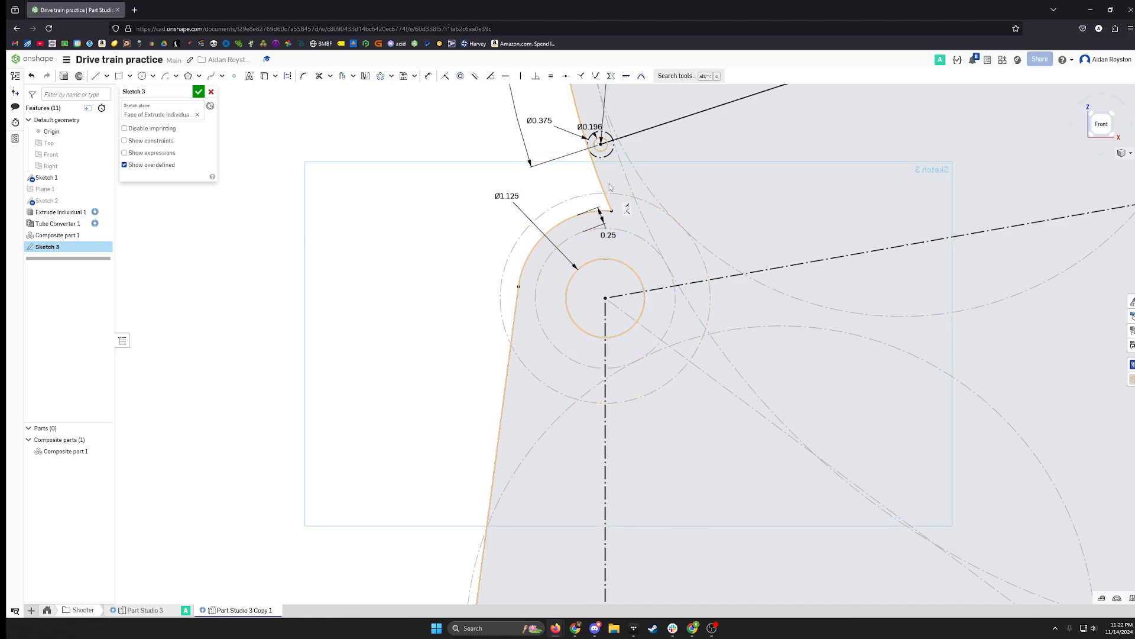
Fillet the sharp inner corner between the long curved edge and the arc around the 1.125 in hole with a 2 in radius.
scroll(615, 207, "up", 5)
scroll(619, 264, "down", 2)
scroll(619, 263, "down", 3)
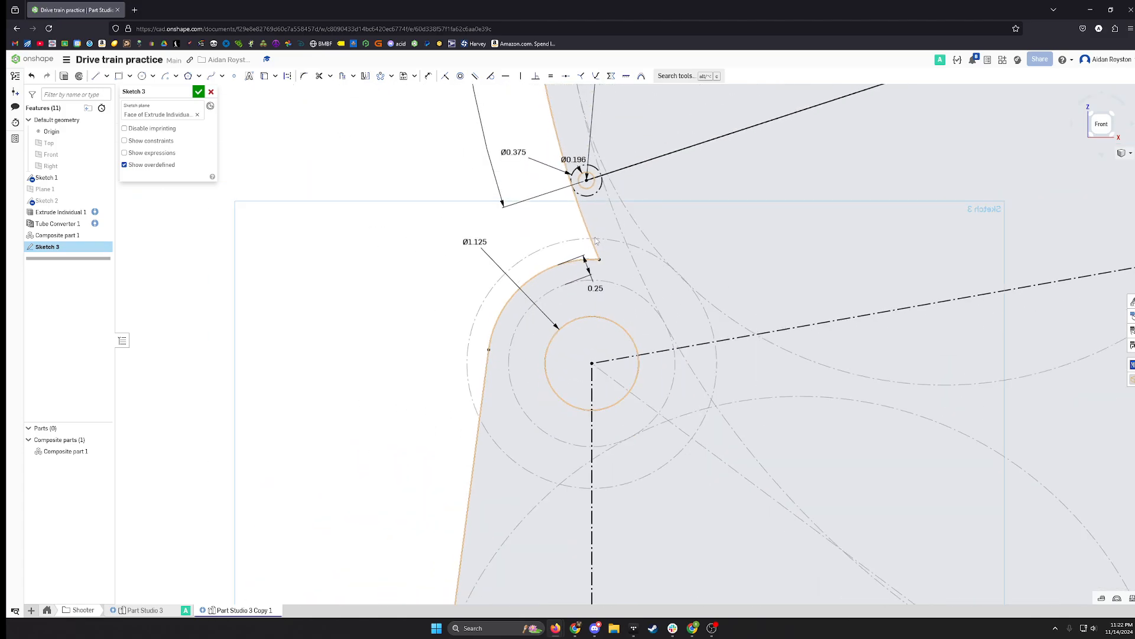
left_click(222, 75)
left_click(304, 76)
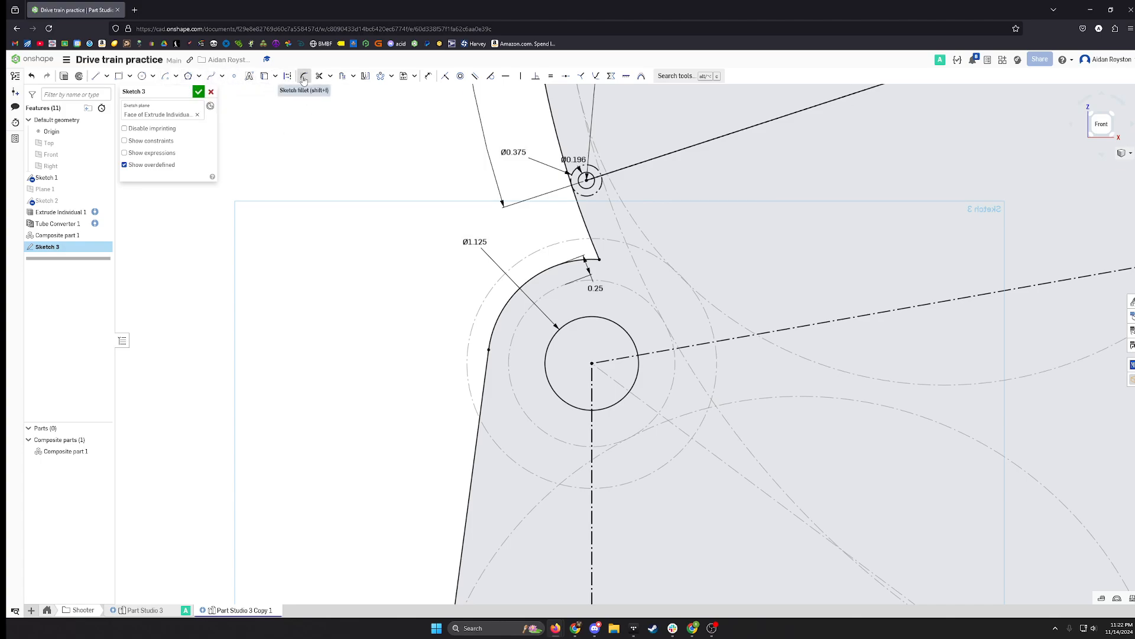
scroll(617, 267, "up", 3)
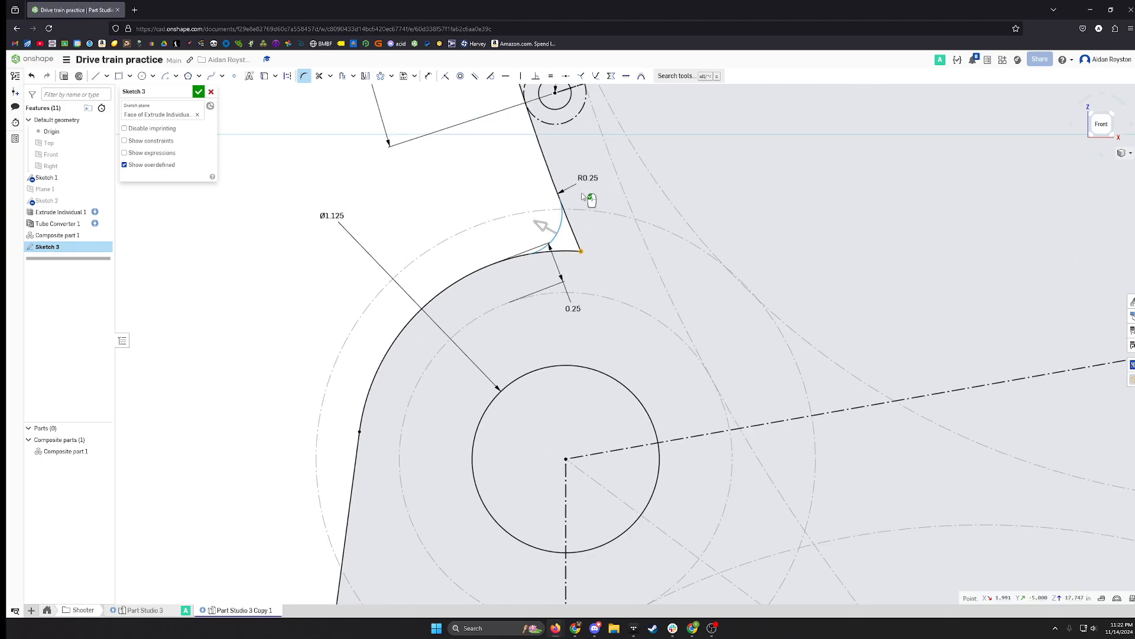
scroll(612, 227, "up", 3)
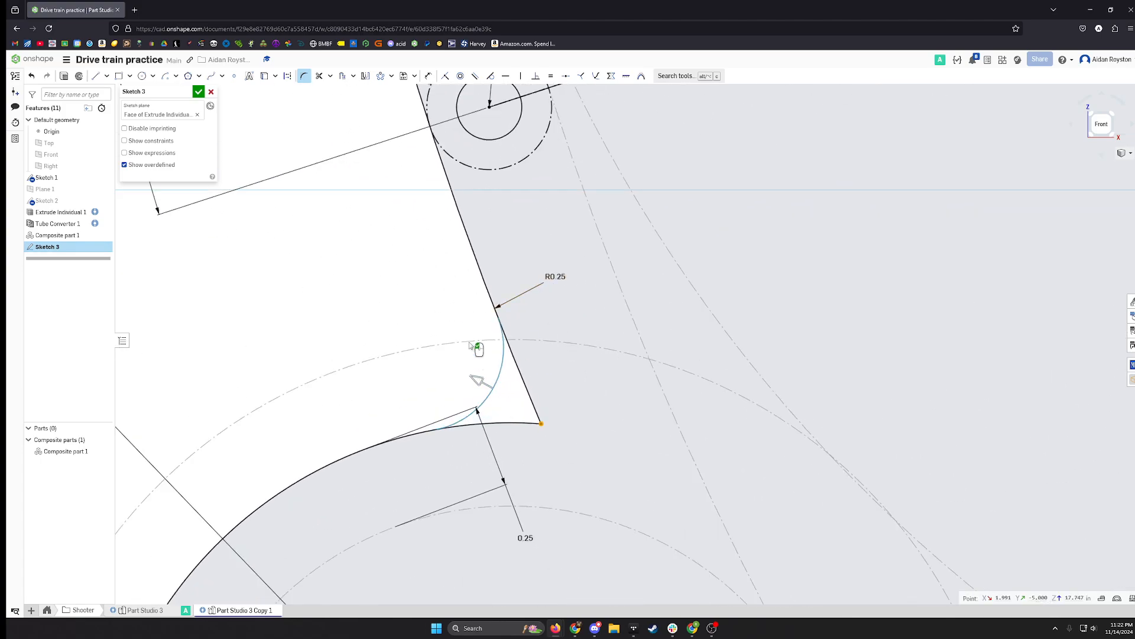
double_click(553, 275)
key("Return")
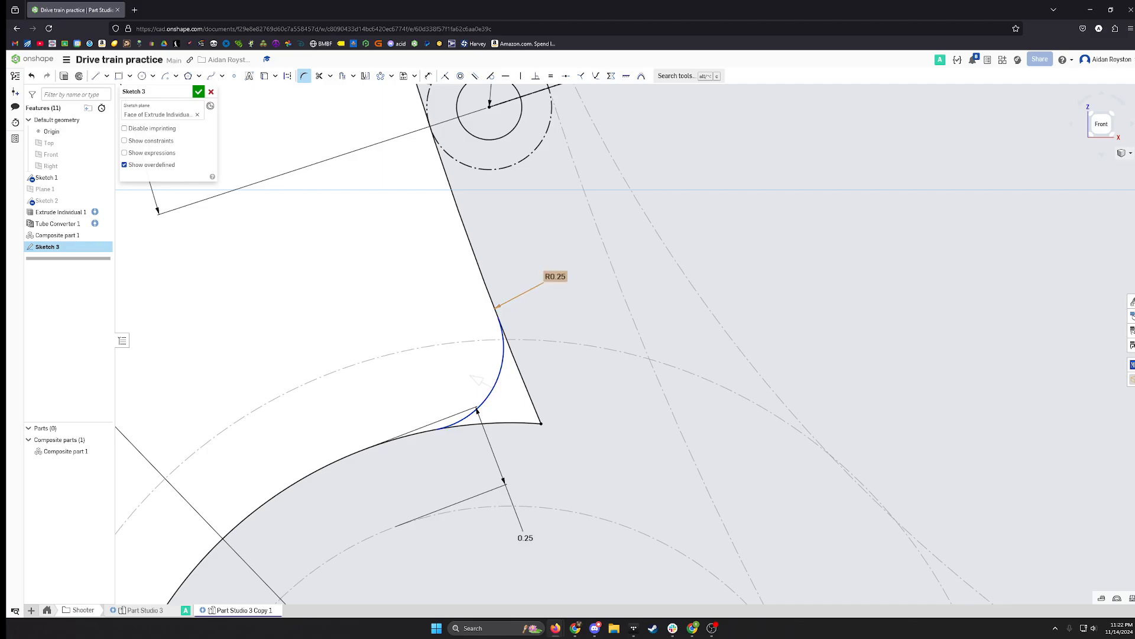
scroll(515, 265, "up", 3)
scroll(516, 266, "down", 8)
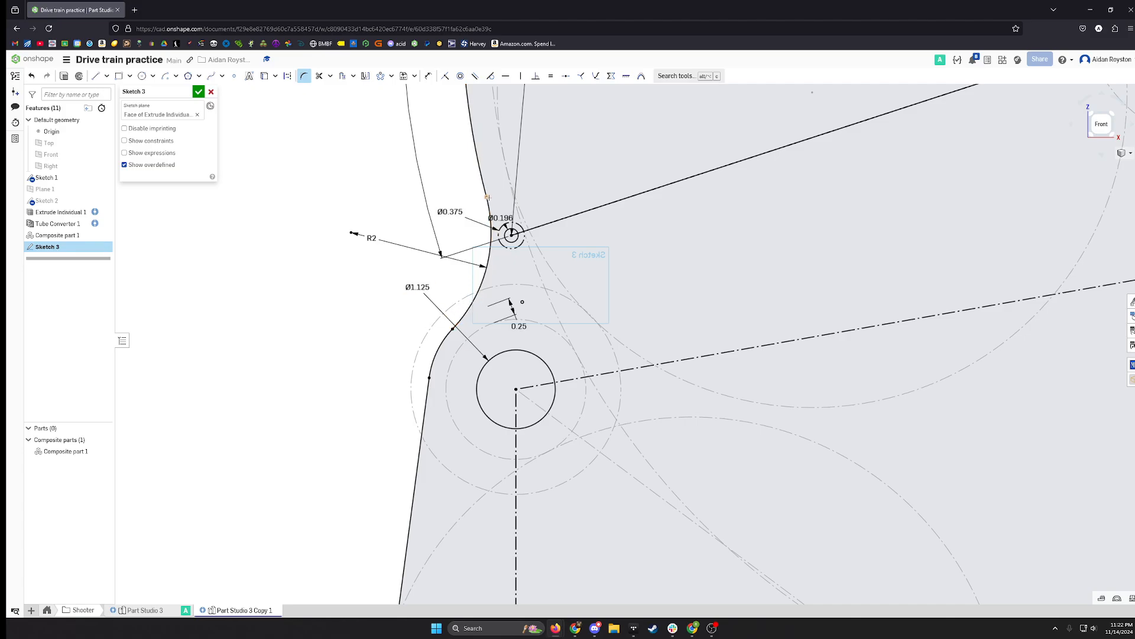
scroll(457, 339, "down", 4)
key("Escape")
Add a 2 in radius sketch fillet where the upper slanted line meets the long curved edge.
scroll(476, 151, "up", 4)
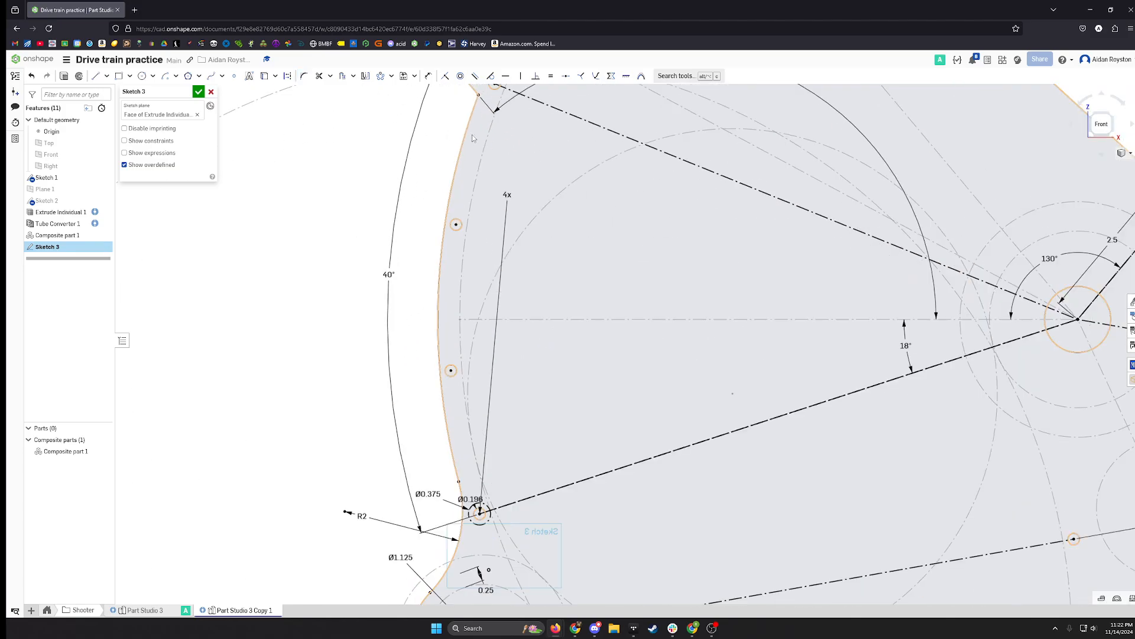
middle_click_drag(480, 136, 478, 348)
scroll(479, 349, "up", 3)
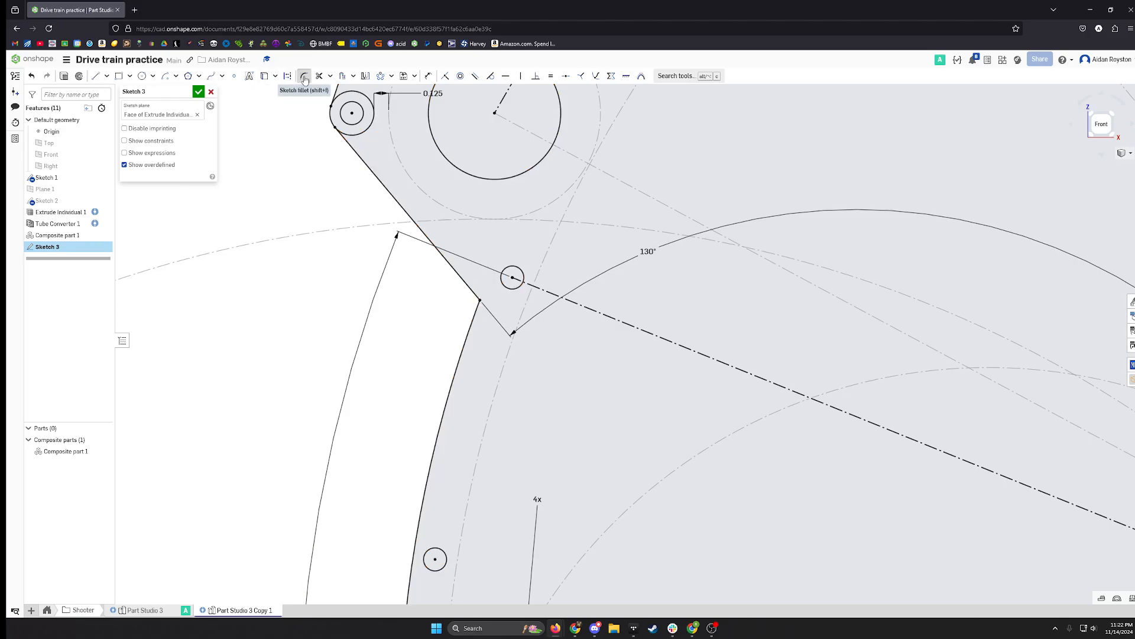
left_click(304, 75)
left_click(480, 300)
scroll(412, 306, "up", 2)
scroll(416, 273, "down", 3)
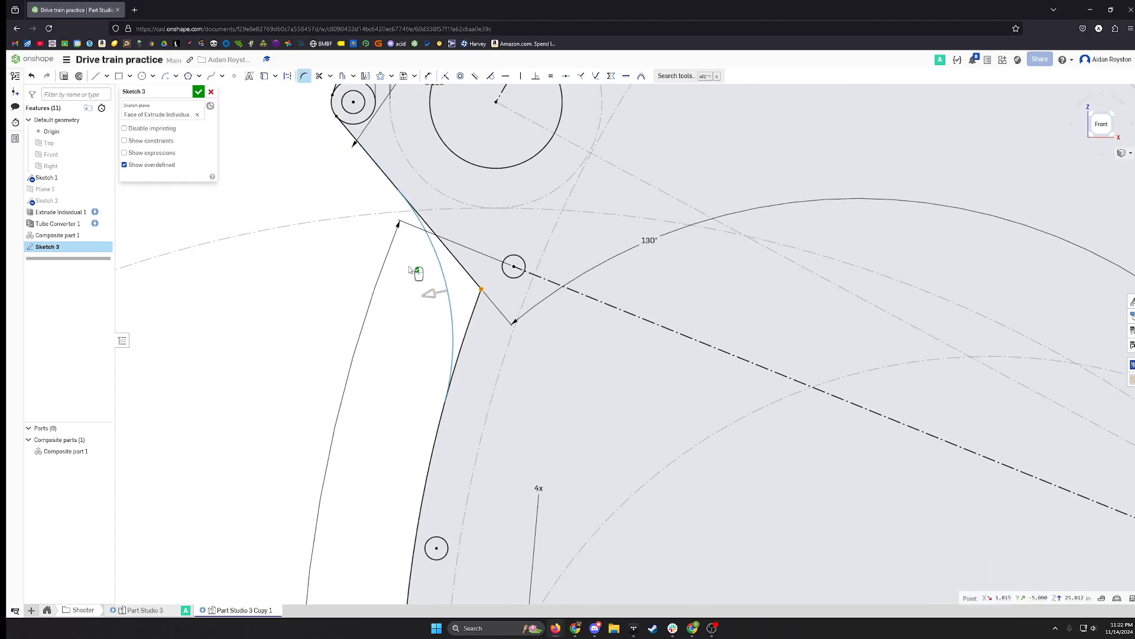
left_click_drag(402, 109, 337, 297)
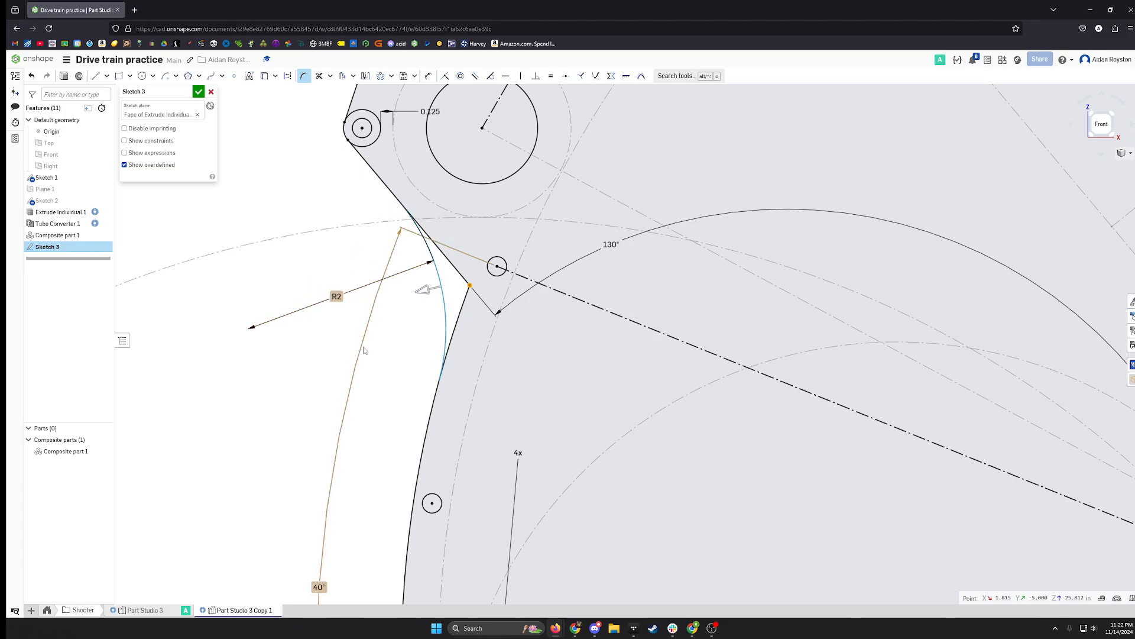
left_click(406, 363)
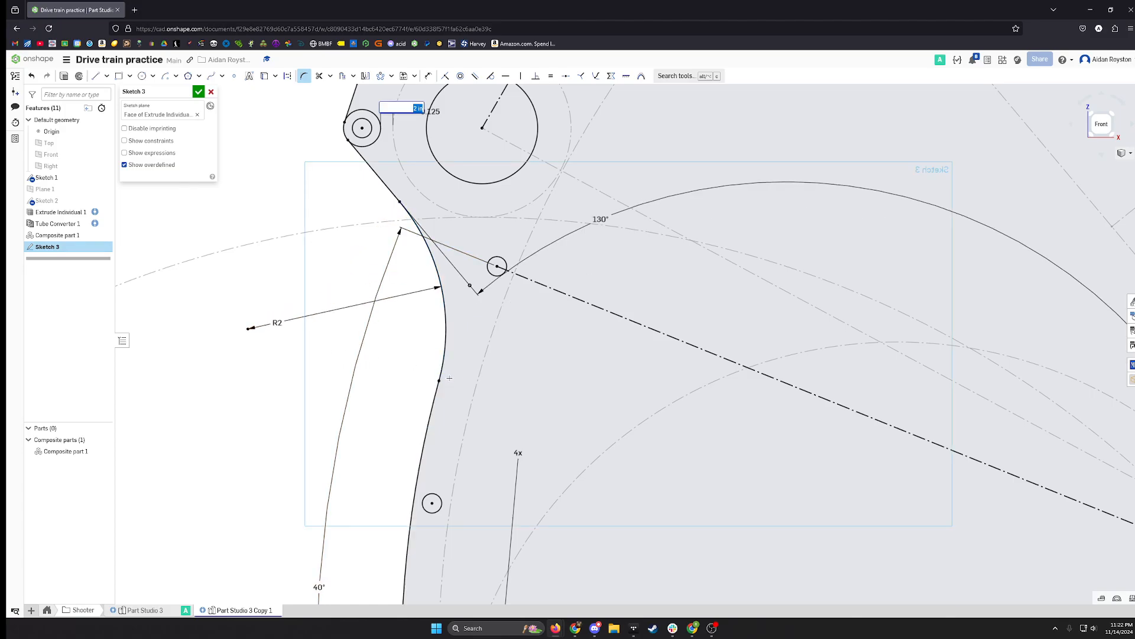
Extrude the side plate regions of Sketch 3 as an added solid with a blind depth of 0.25 in.
scroll(475, 362, "down", 1)
scroll(473, 374, "down", 6)
middle_click_drag(473, 377, 406, 231)
scroll(500, 306, "down", 3)
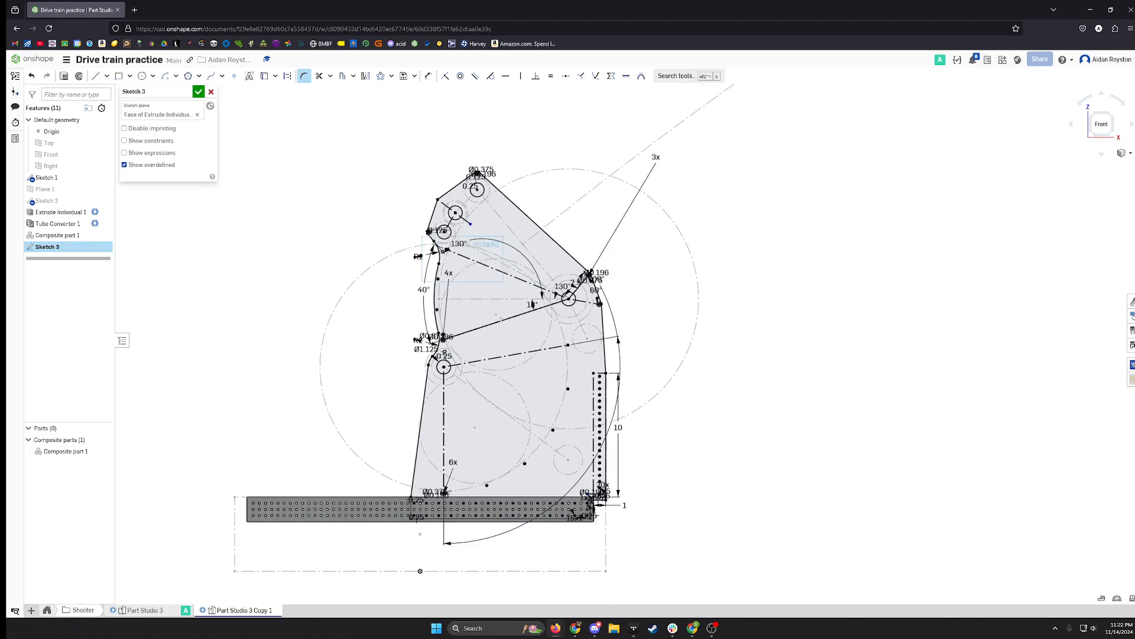
middle_click_drag(504, 334, 512, 294)
scroll(600, 354, "up", 3)
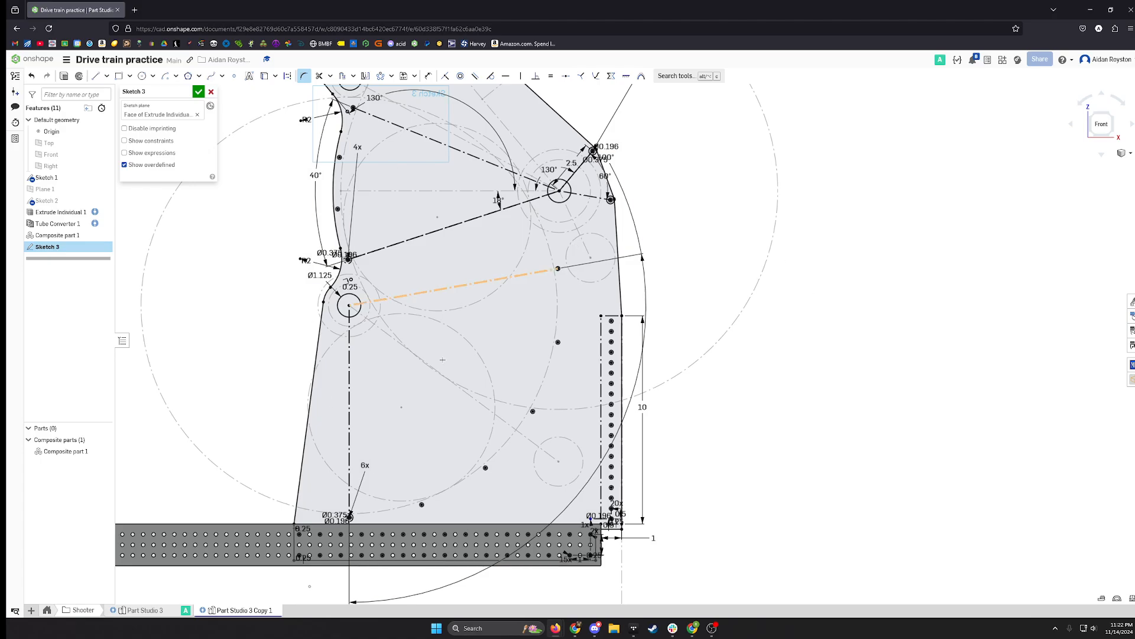
left_click(304, 76)
left_click(65, 78)
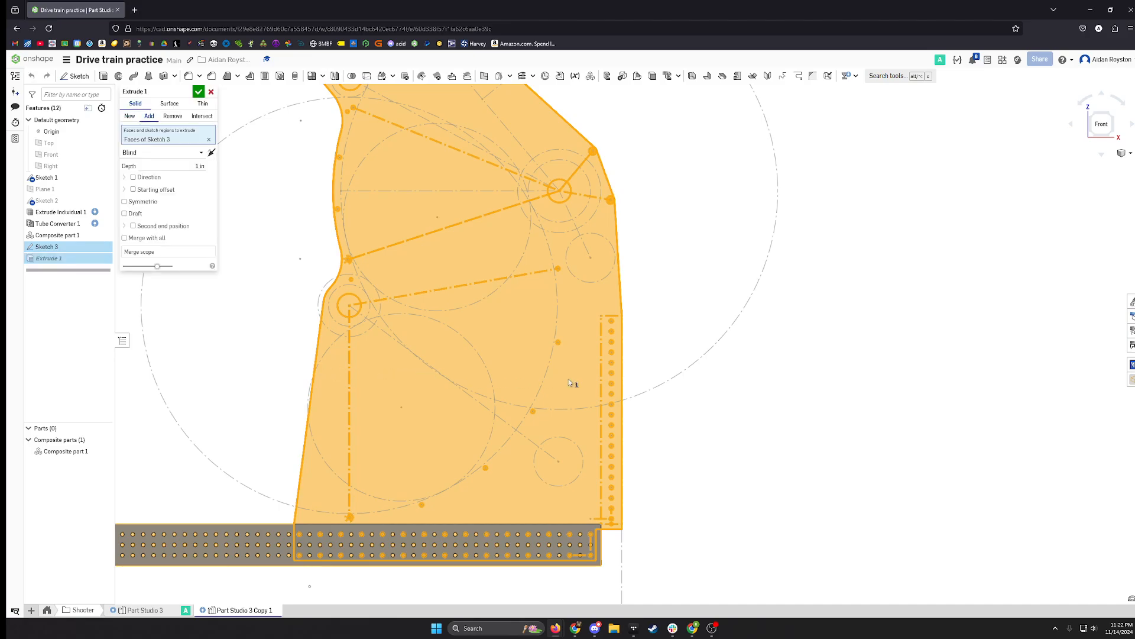
right_click_drag(756, 503, 649, 519)
left_click(195, 167)
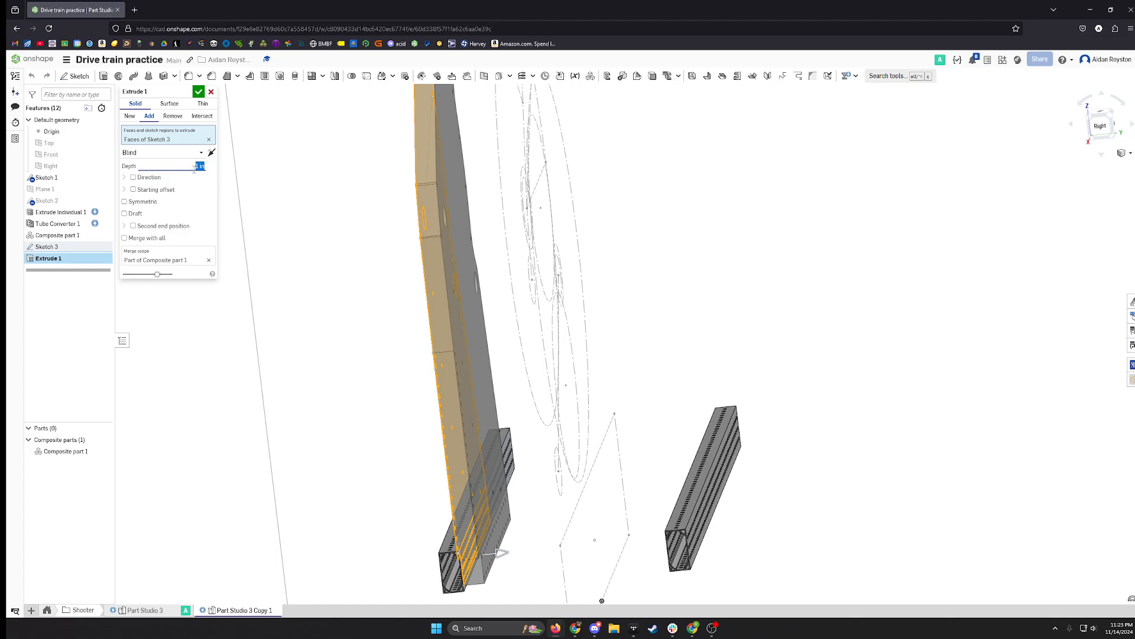
right_click_drag(321, 249, 252, 124)
left_click(199, 91)
Examine the extruded side plate from both sides, especially its notch and hole rows against the perforated tube.
middle_click_drag(297, 272, 329, 256)
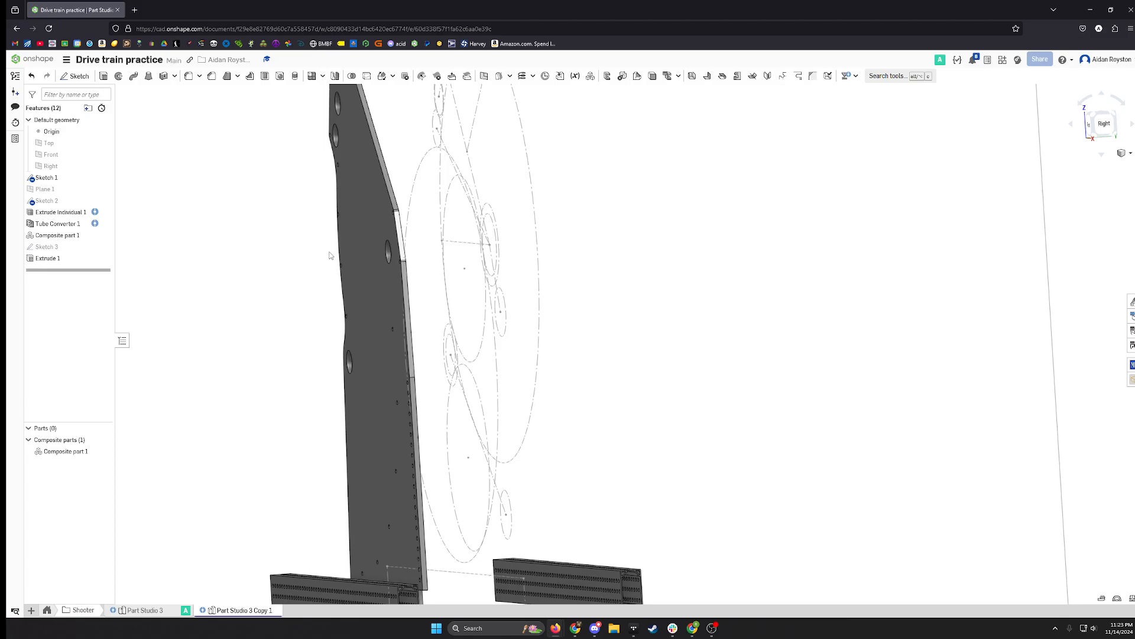
right_click_drag(329, 256, 413, 274)
middle_click_drag(445, 341, 596, 317)
right_click_drag(595, 317, 461, 337)
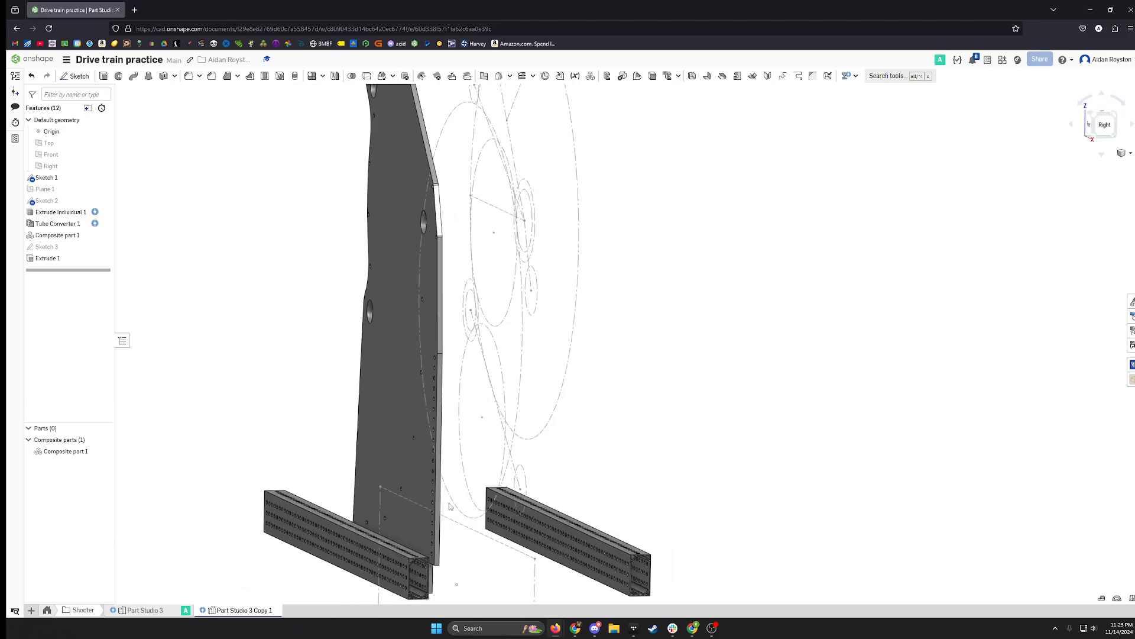
scroll(436, 527, "up", 6)
middle_click_drag(465, 545, 518, 366)
right_click_drag(512, 459, 406, 470)
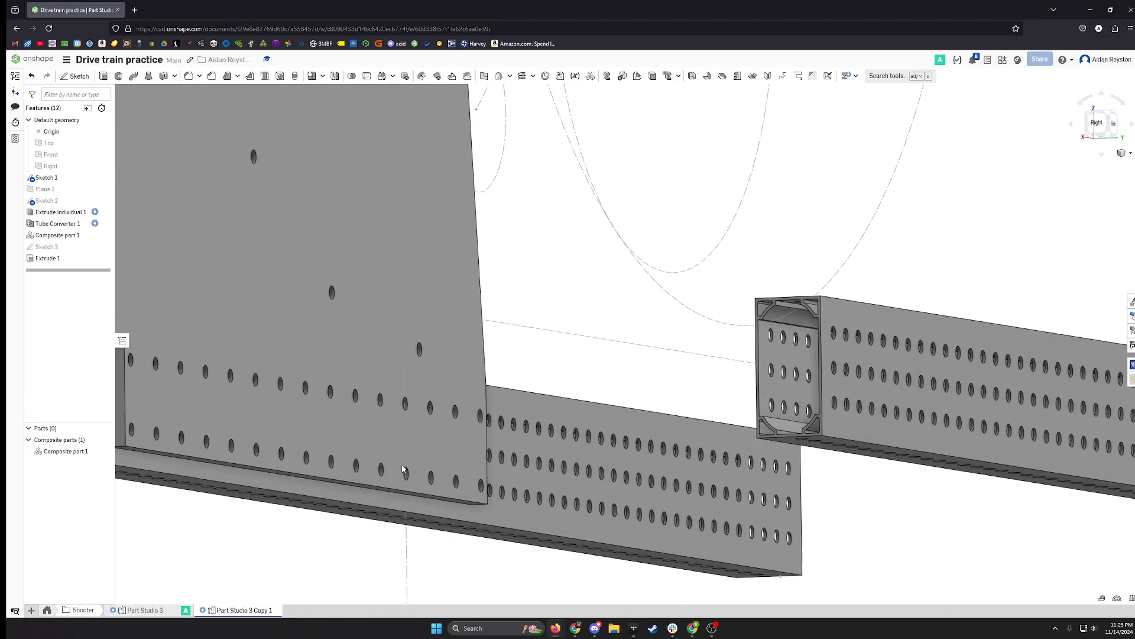
middle_click_drag(406, 470, 657, 468)
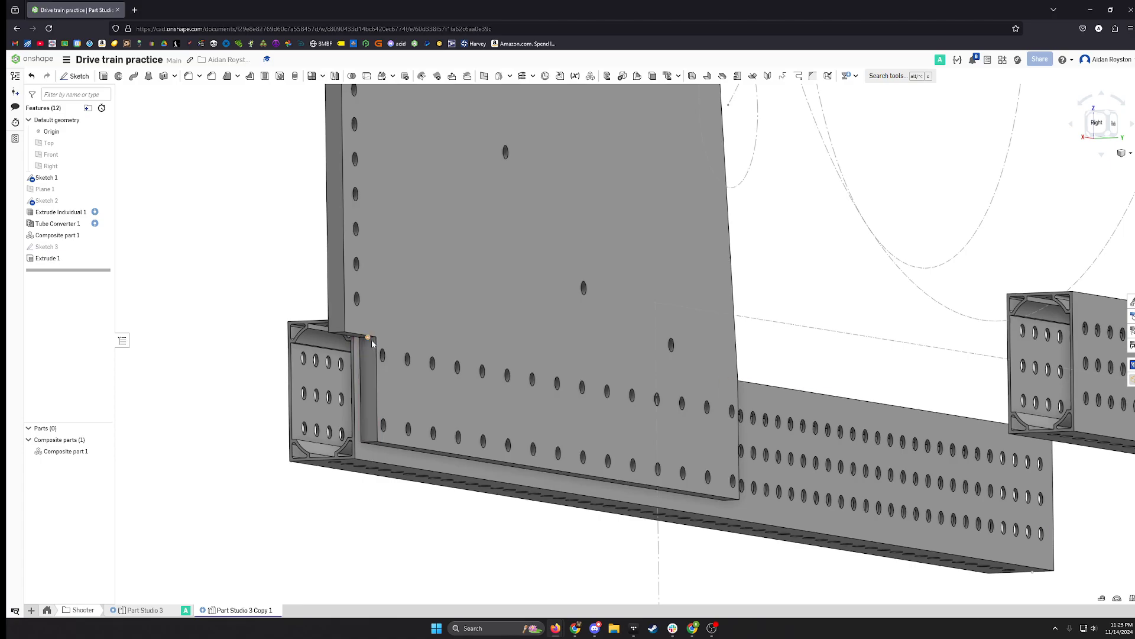
right_click_drag(371, 339, 368, 334)
scroll(340, 377, "down", 4)
right_click_drag(340, 377, 446, 386)
middle_click_drag(446, 386, 650, 491)
scroll(532, 419, "up", 4)
scroll(509, 401, "down", 7)
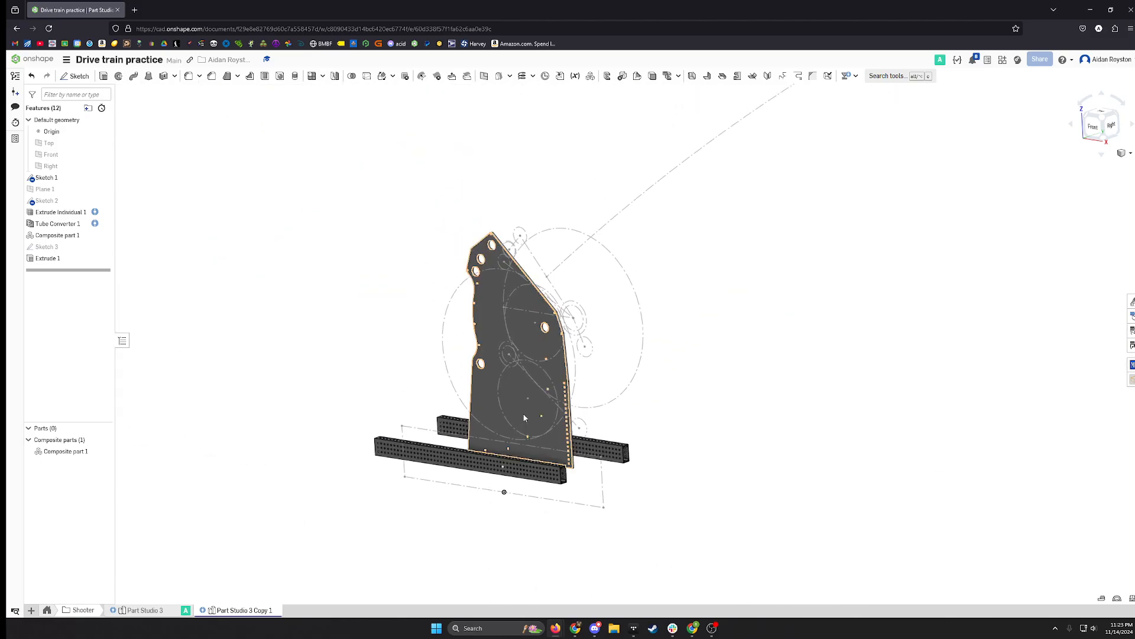
Apply Fillet All Edges to the side plate's large face with a 0.25 in radius, checking the corners near the tube.
right_click_drag(562, 475, 630, 470)
left_click(882, 77)
type("fille")
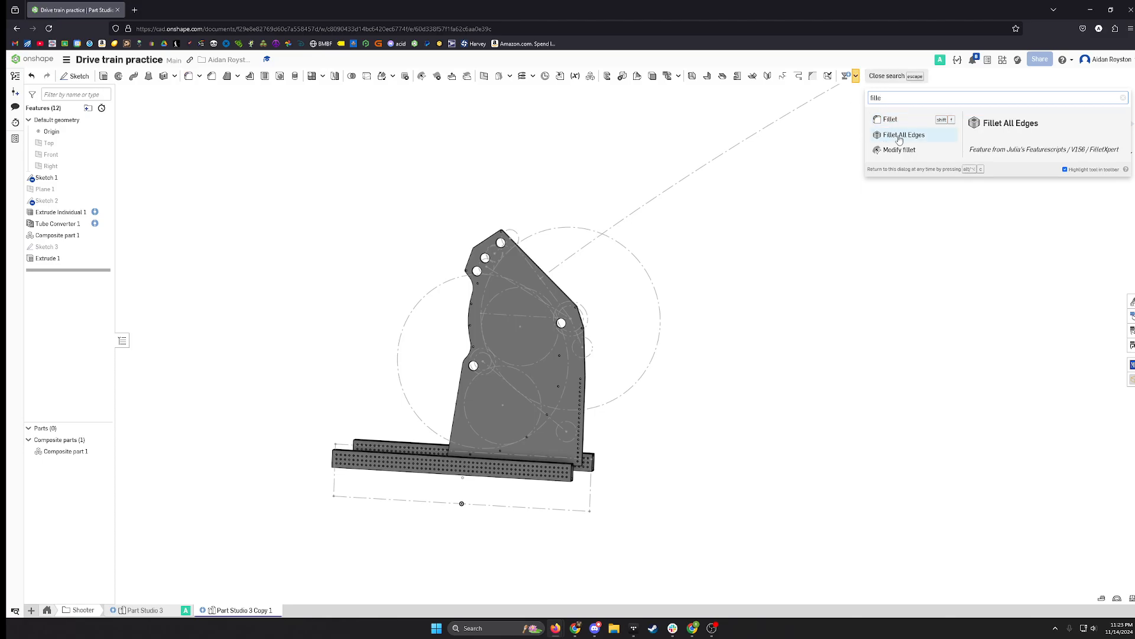
left_click(913, 136)
scroll(532, 355, "up", 5)
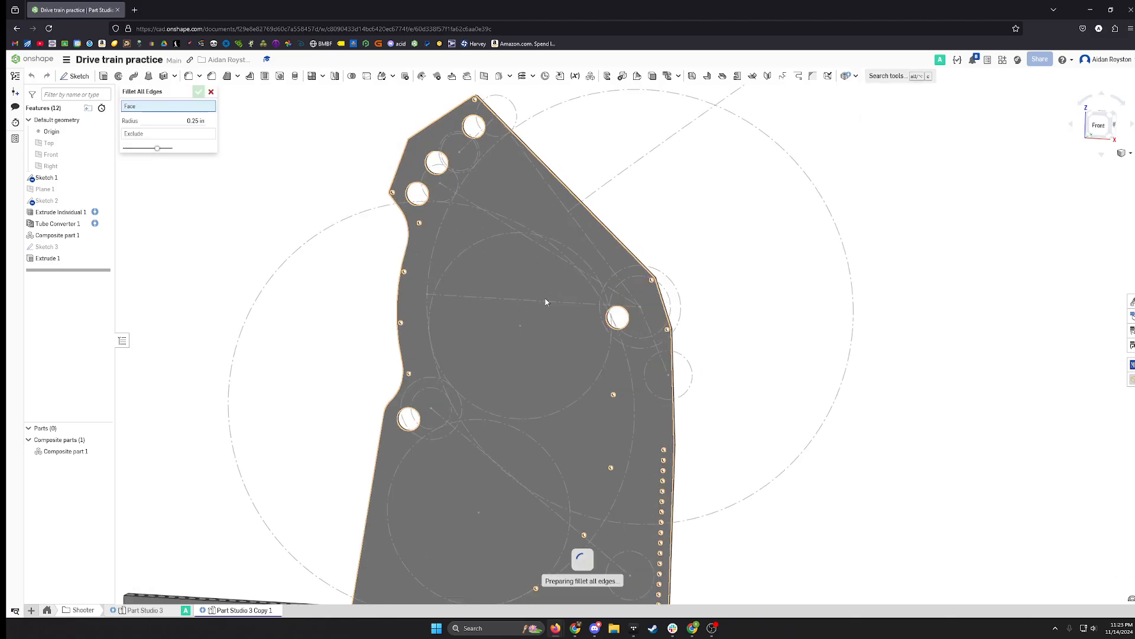
left_click(616, 402)
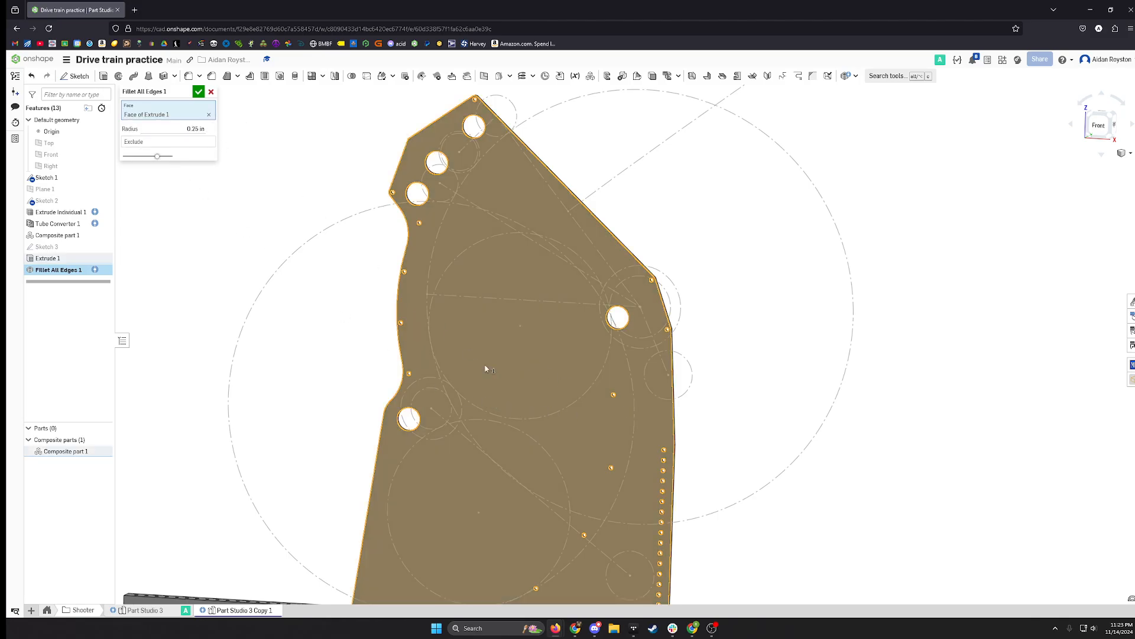
middle_click_drag(489, 368, 576, 155)
scroll(756, 446, "up", 6)
right_click_drag(725, 444, 727, 369)
right_click_drag(373, 389, 444, 302)
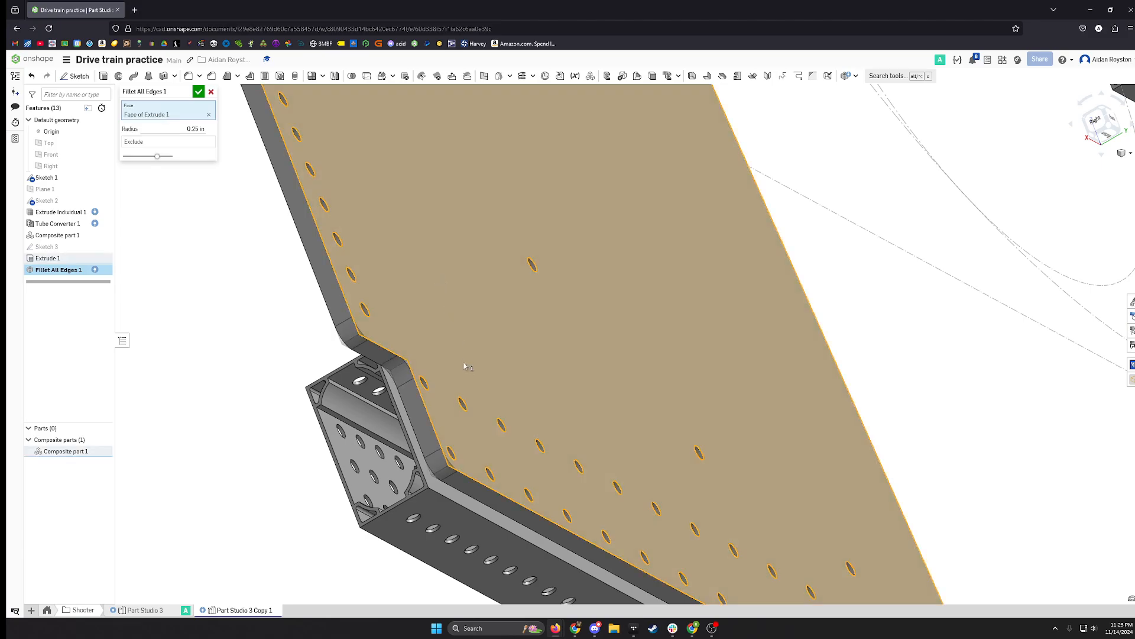
right_click_drag(278, 243, 583, 470)
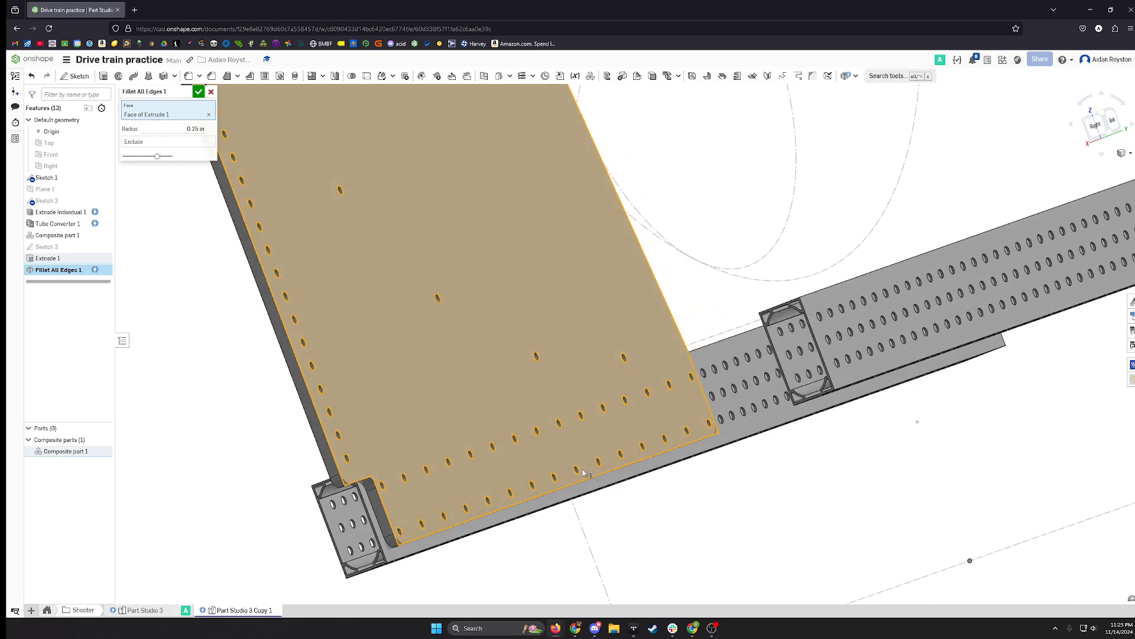
right_click_drag(372, 450, 417, 445)
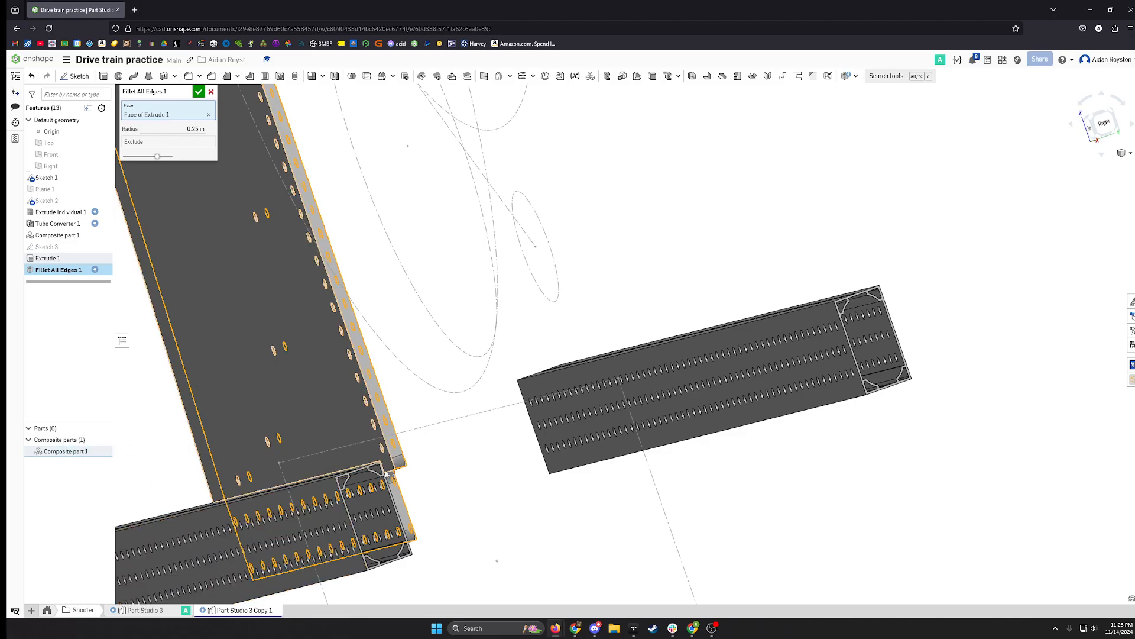
middle_click_drag(489, 461, 633, 394)
left_click(199, 92)
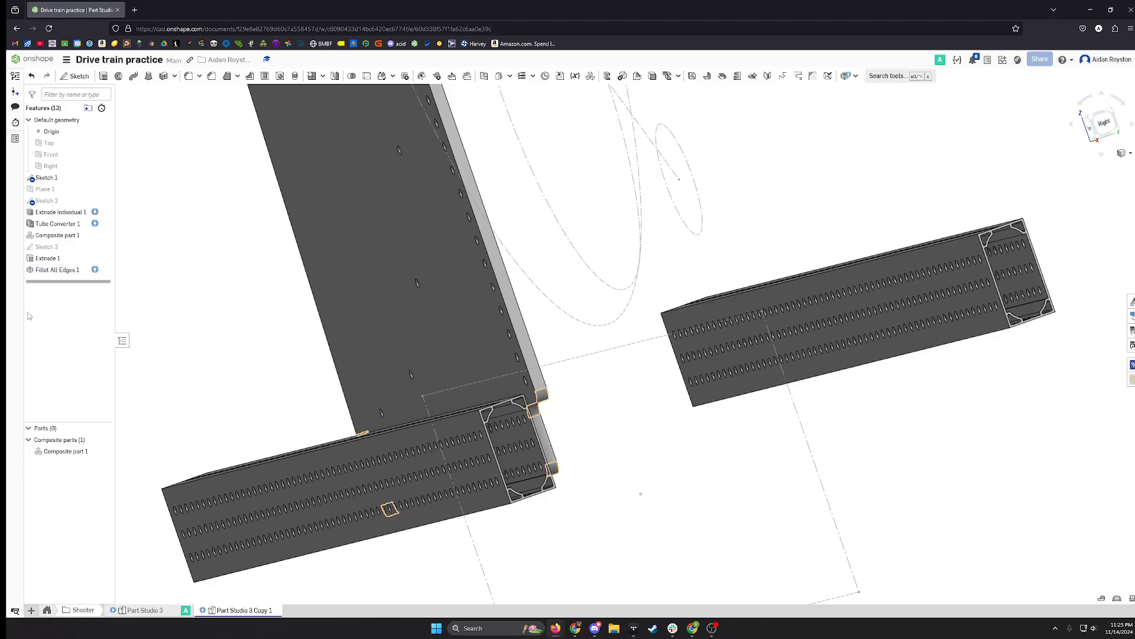
Change the side plate's Extrude 1 from Add to New so it becomes a separate part, and check it against the tubes.
double_click(49, 258)
scroll(325, 327, "down", 6)
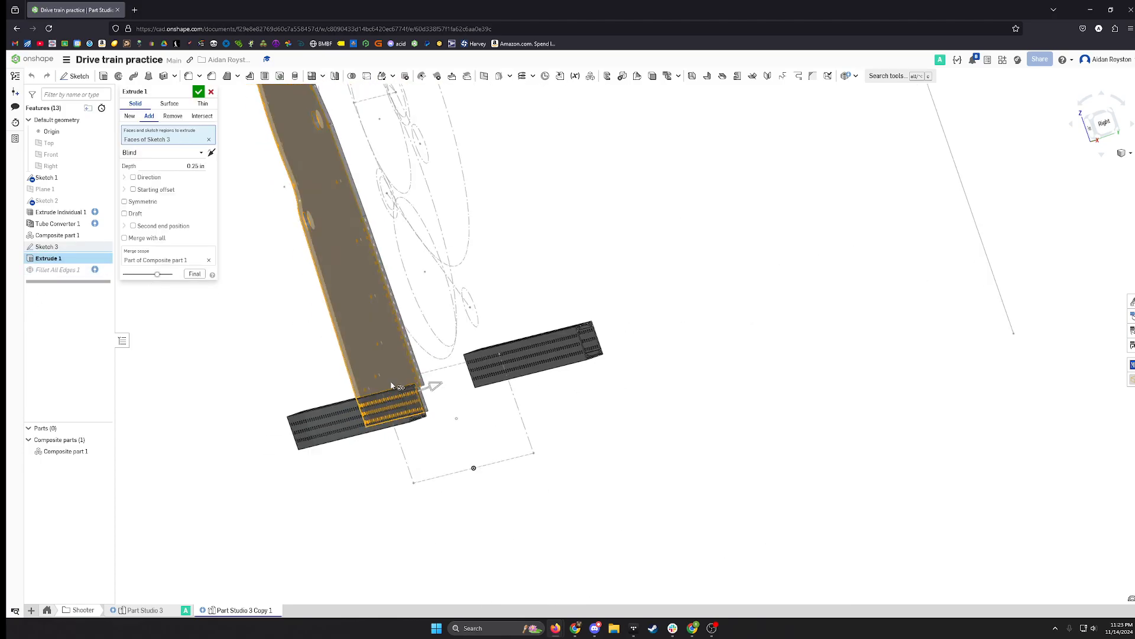
right_click_drag(391, 386, 510, 383)
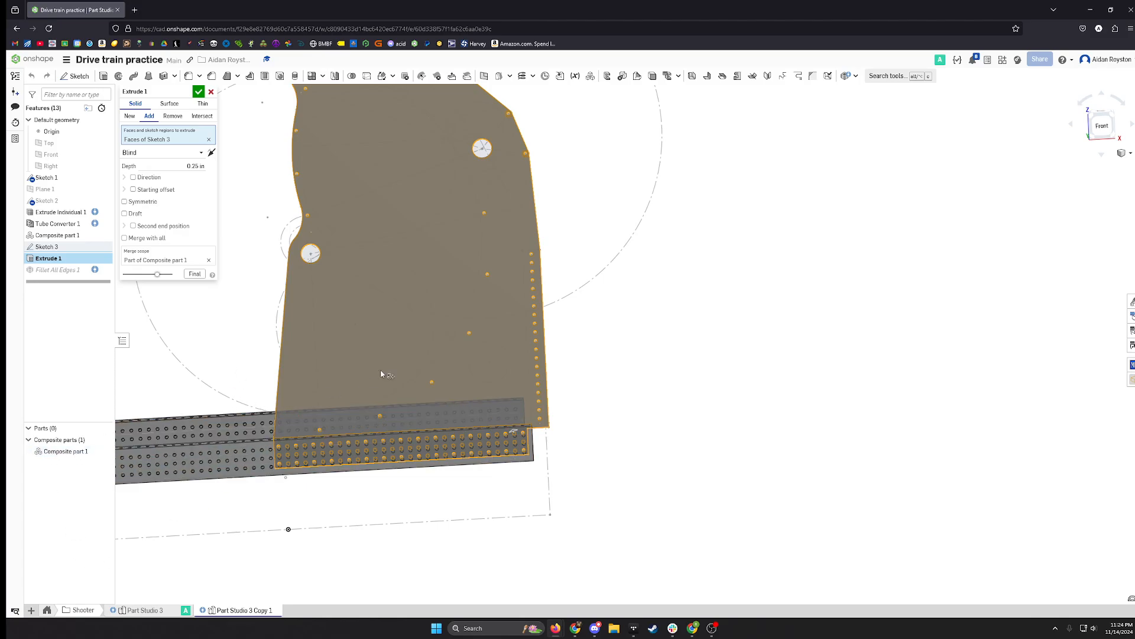
left_click(129, 117)
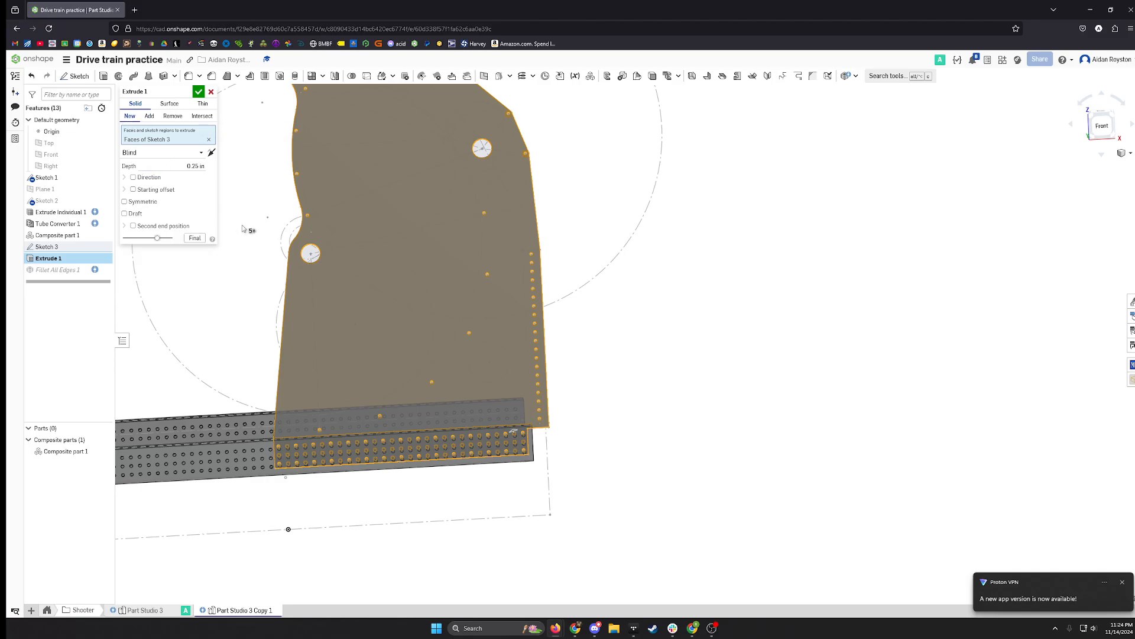
left_click(198, 92)
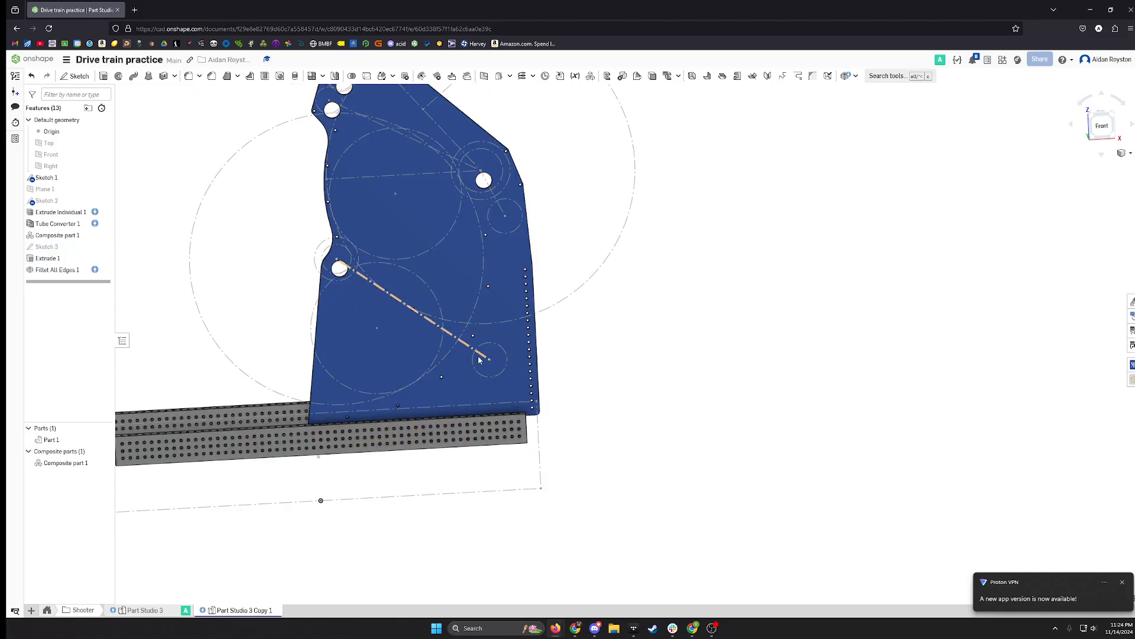
right_click_drag(538, 393, 549, 420)
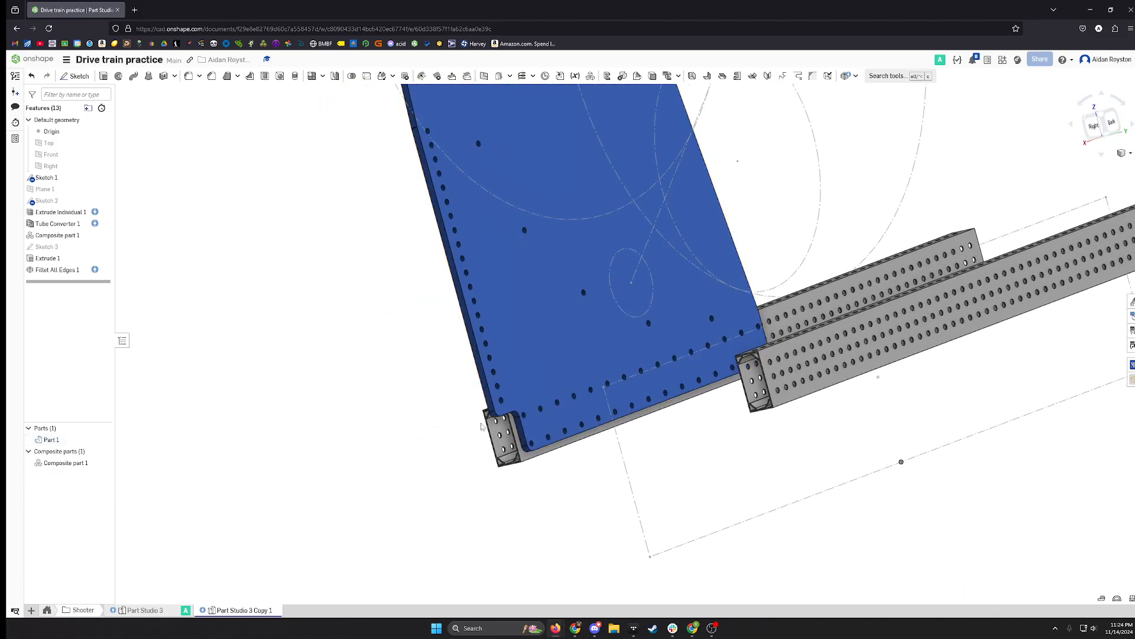
scroll(467, 417, "down", 3)
right_click_drag(467, 417, 585, 388)
left_click(1106, 134)
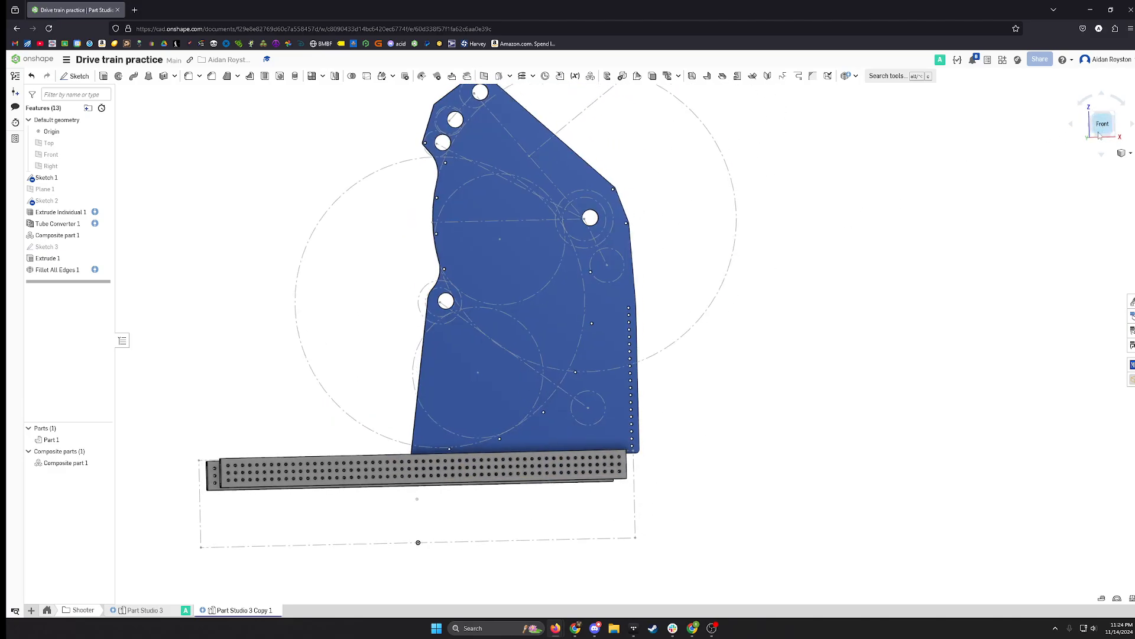
Add a Motor Mounting feature at the two small motor circle centres of Sketch 1, merging with the side plate and flipping its direction.
scroll(332, 555, "up", 5)
middle_click_drag(338, 527, 499, 505)
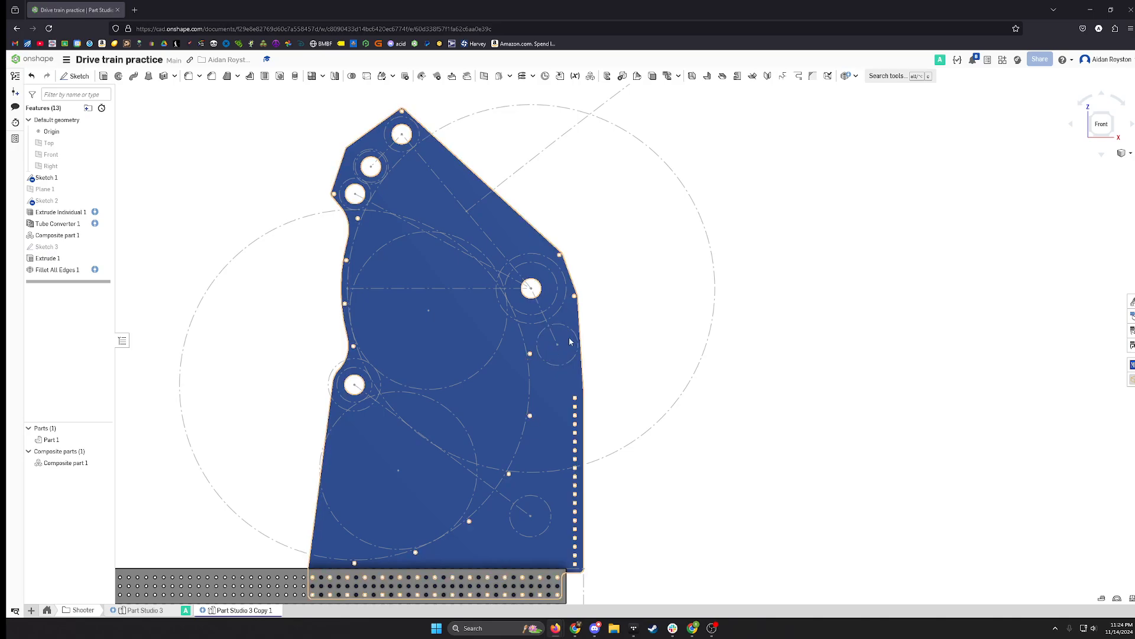
left_click(879, 76)
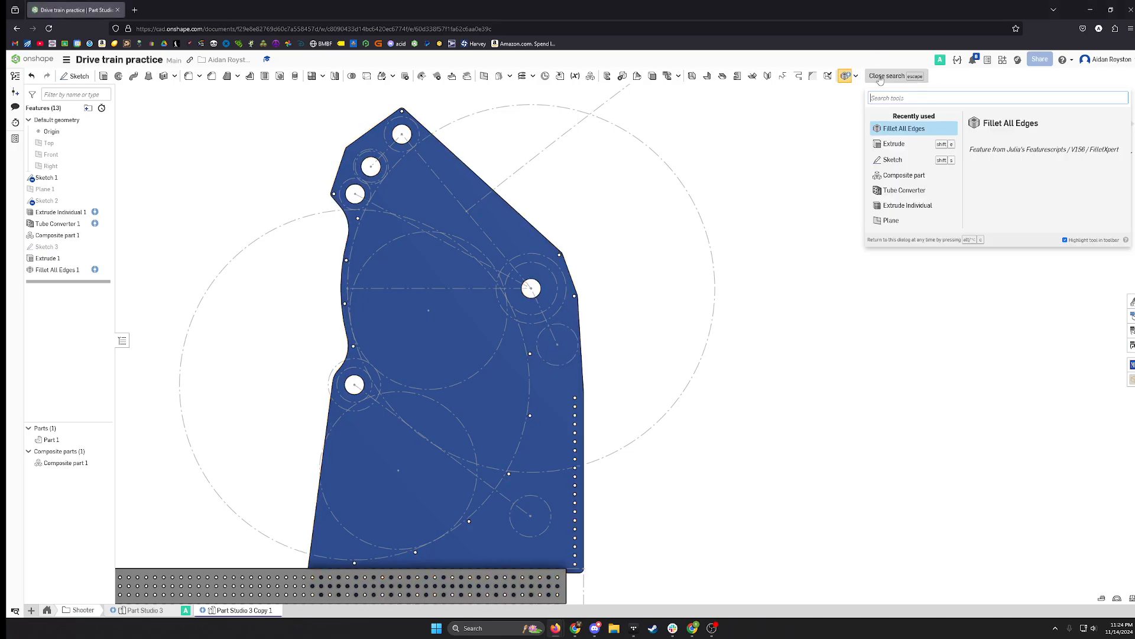
type("motor")
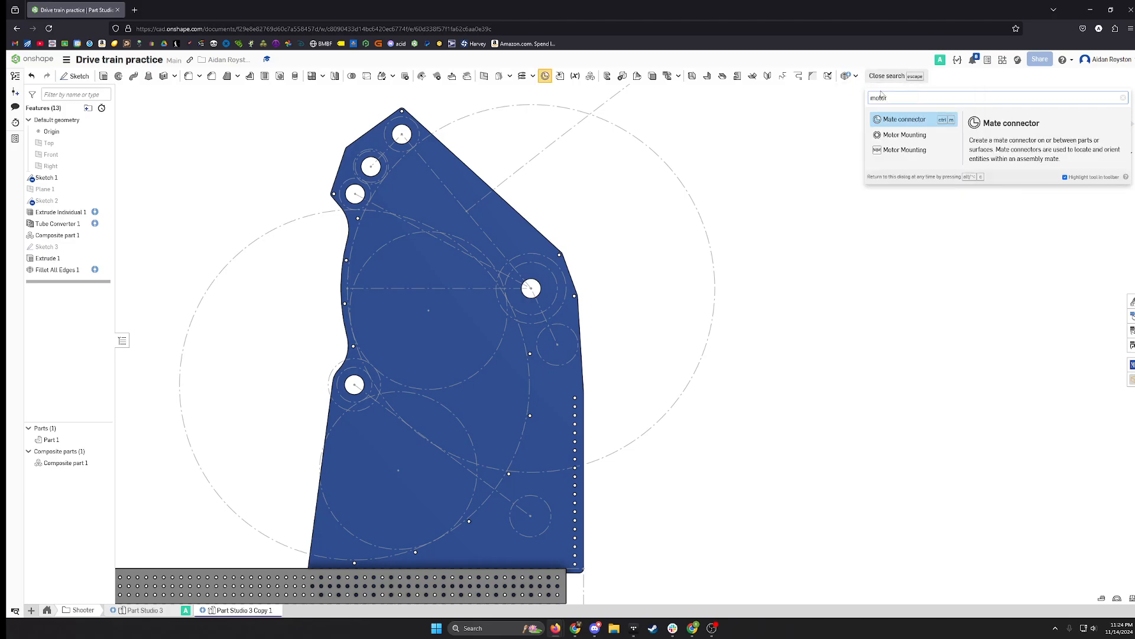
left_click(897, 136)
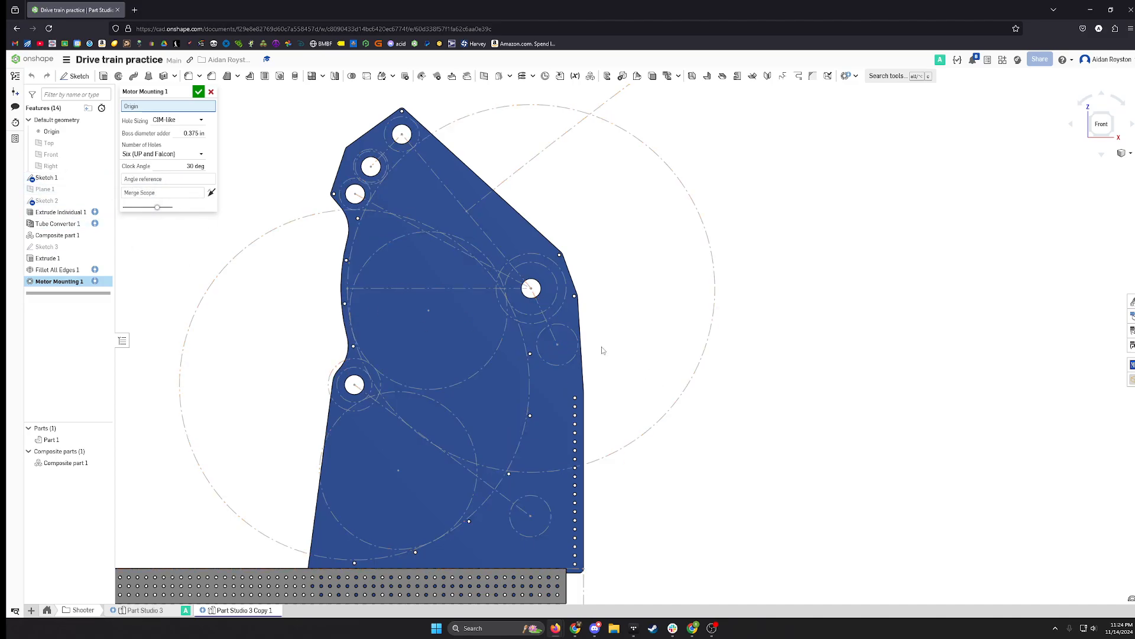
left_click(557, 345)
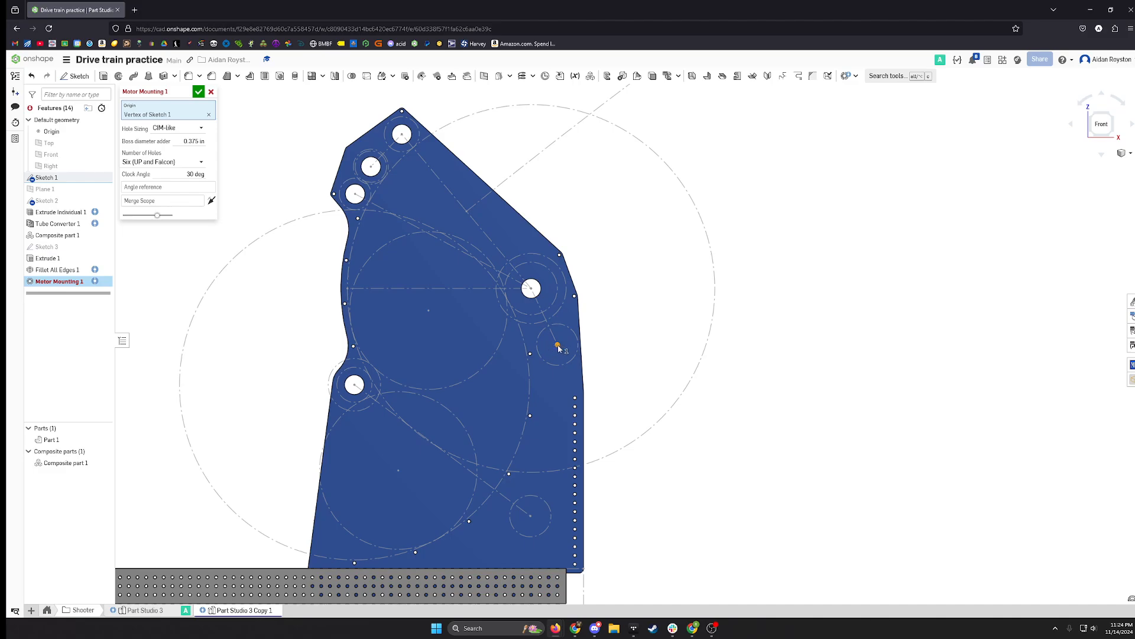
left_click(530, 517)
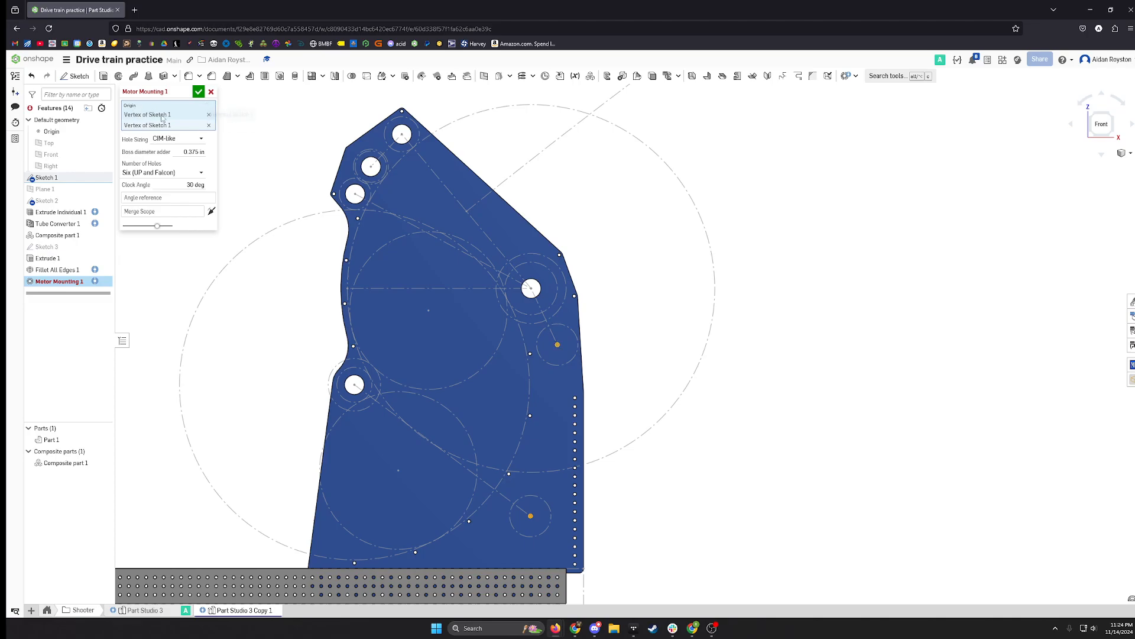
left_click(147, 212)
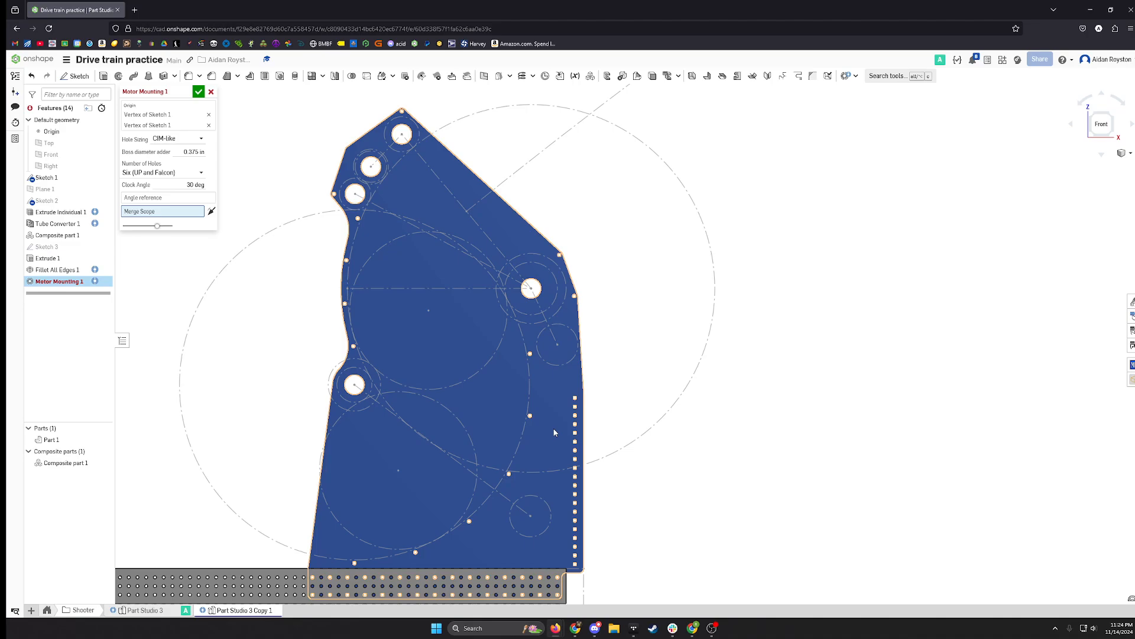
left_click(486, 189)
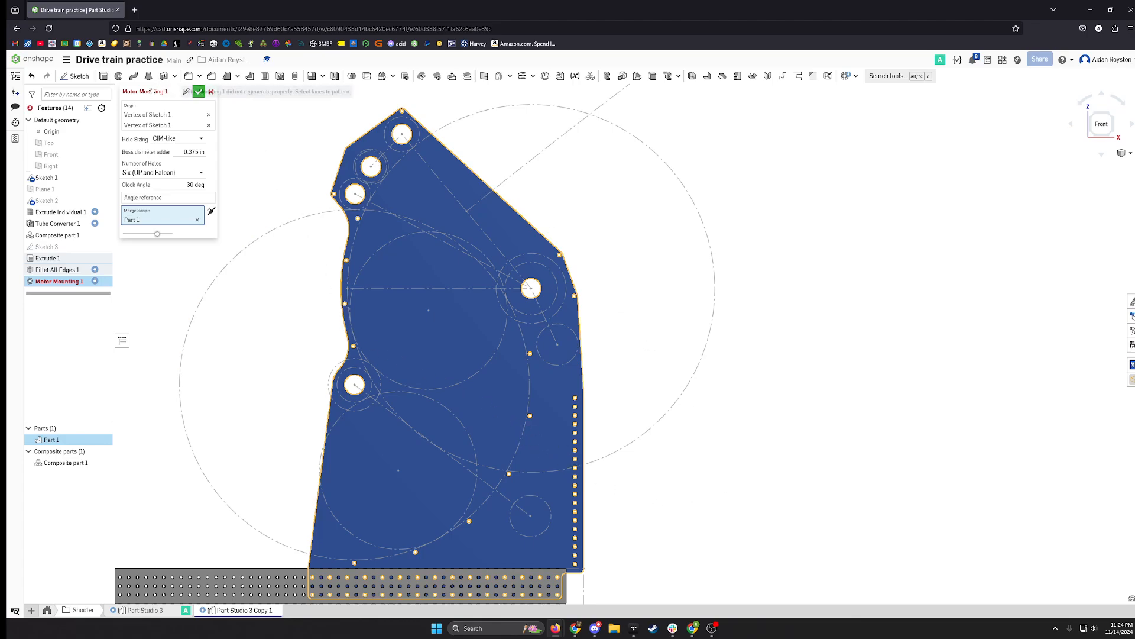
left_click(211, 211)
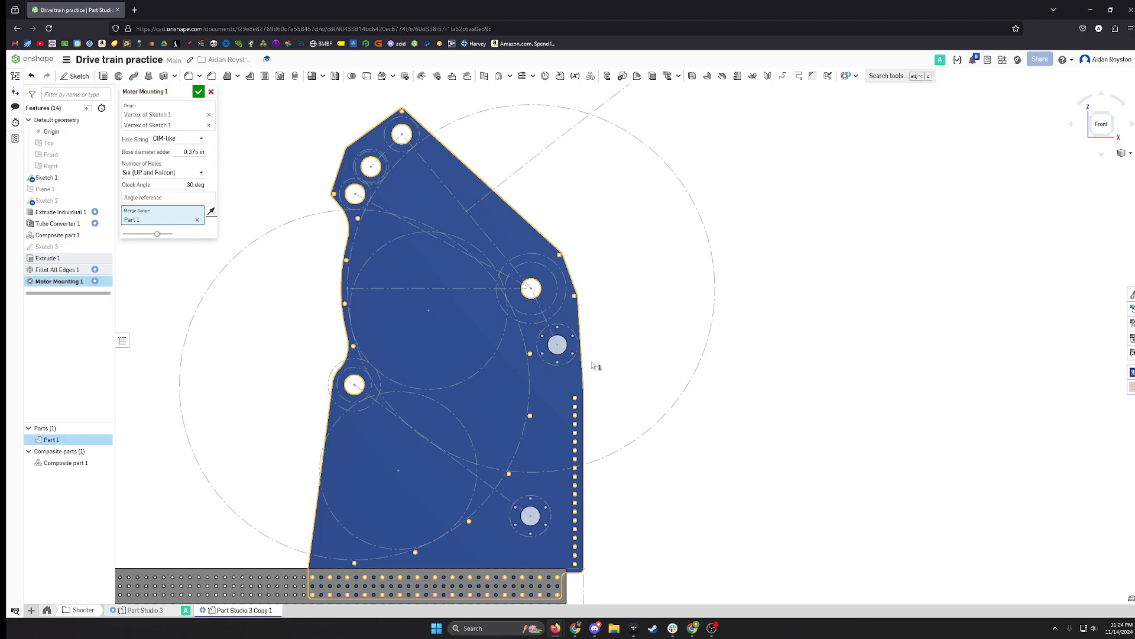
Keep CIM-like hole sizing and Six (UP and Falcon) as the number of holes, and finish the motor mounting.
left_click(179, 137)
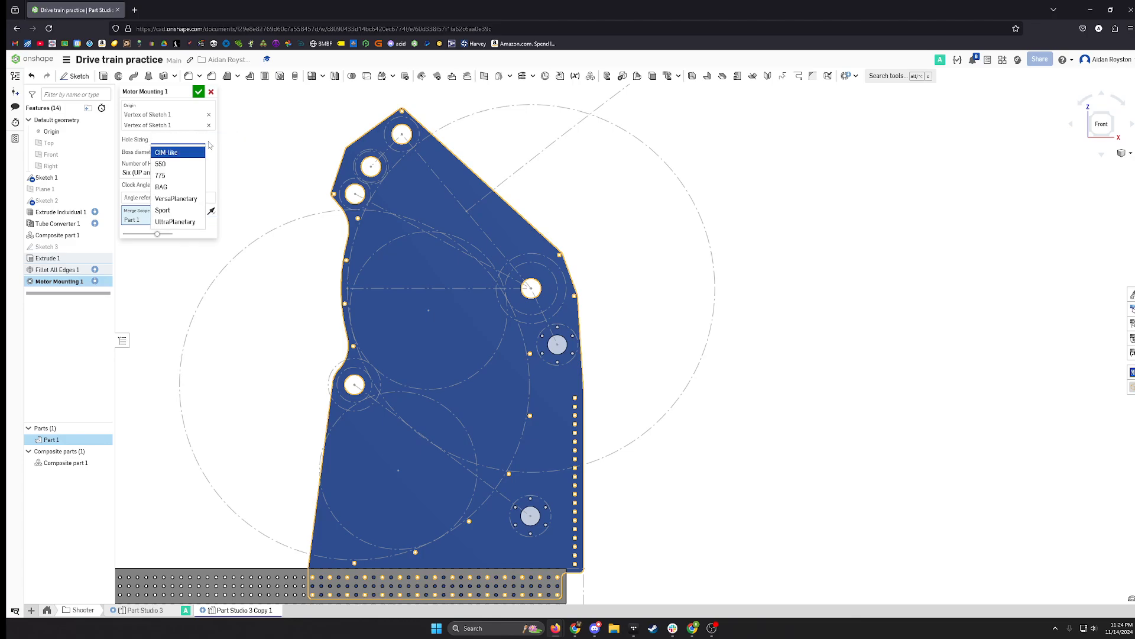
left_click(181, 153)
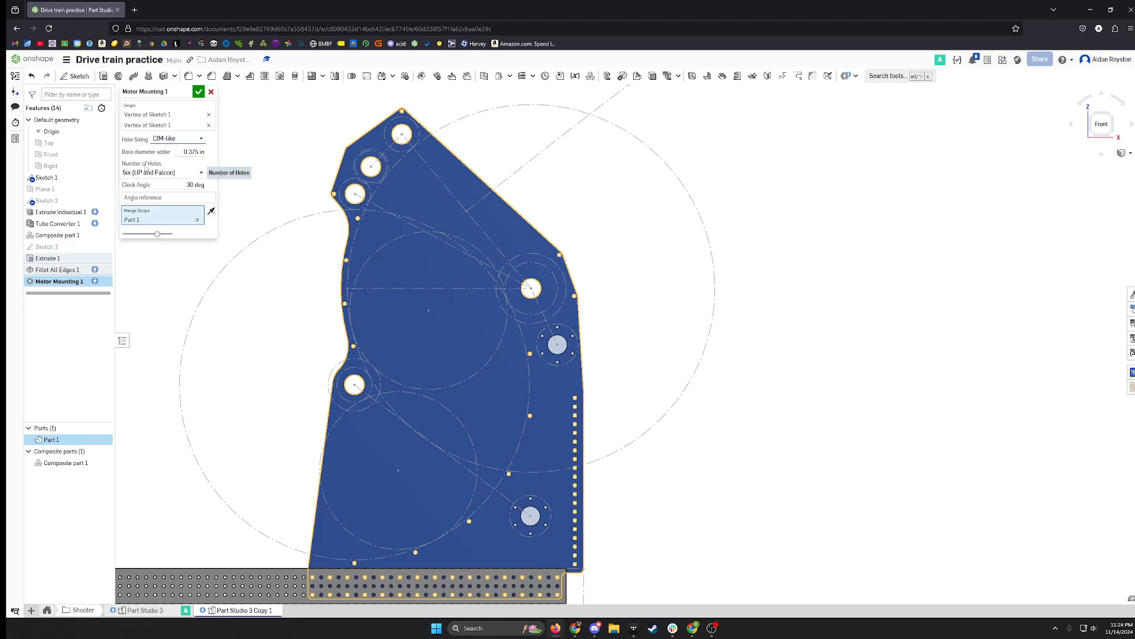
left_click(168, 175)
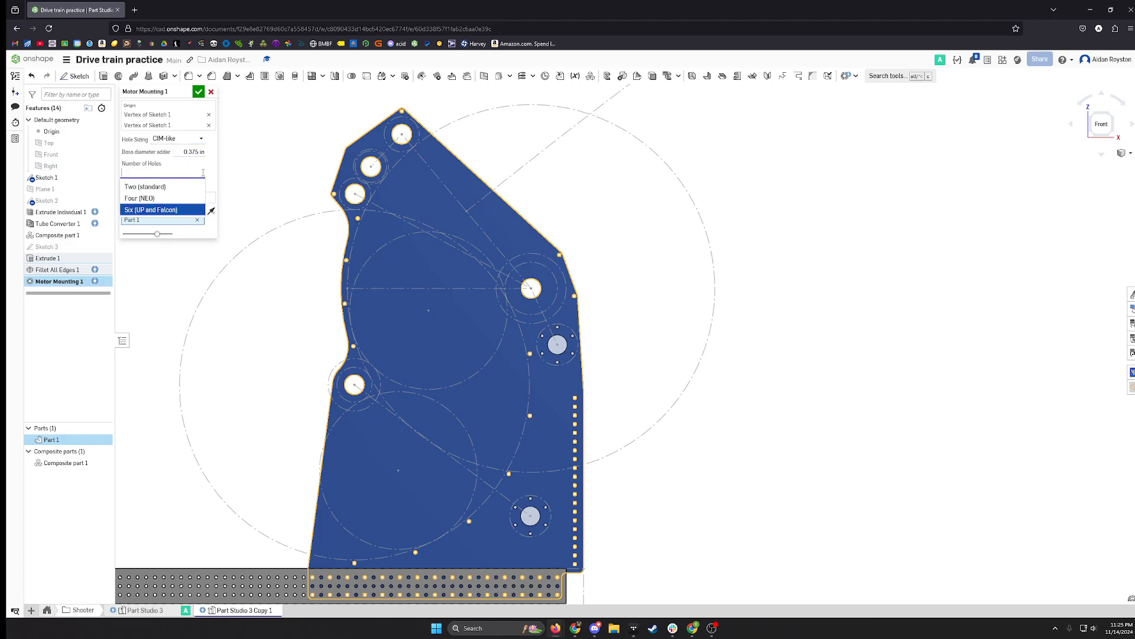
left_click(213, 169)
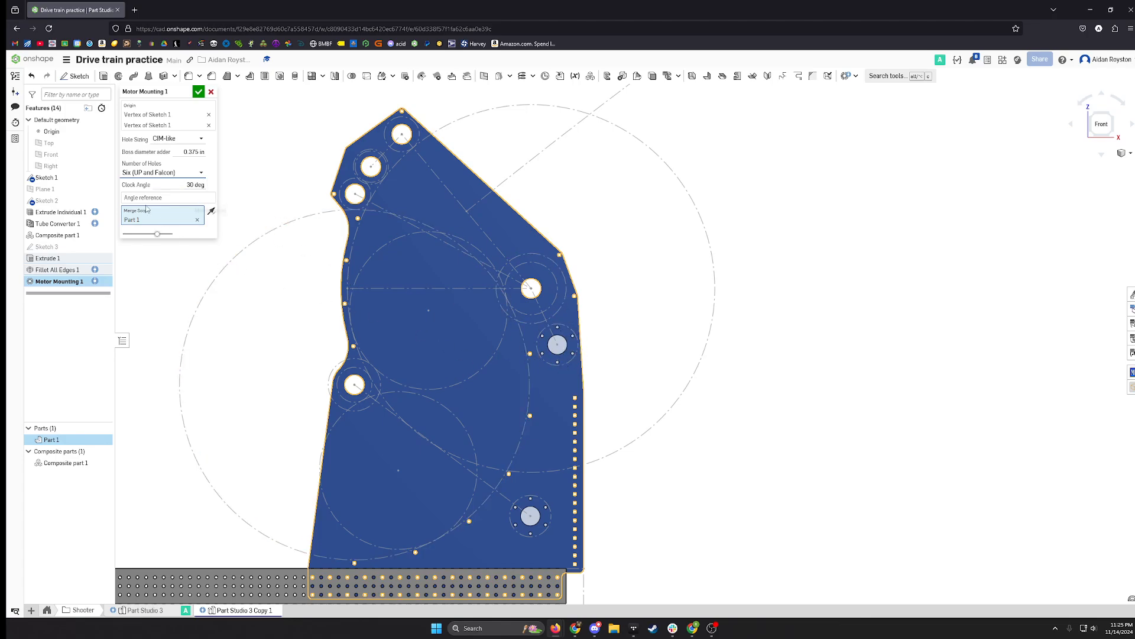
left_click(198, 92)
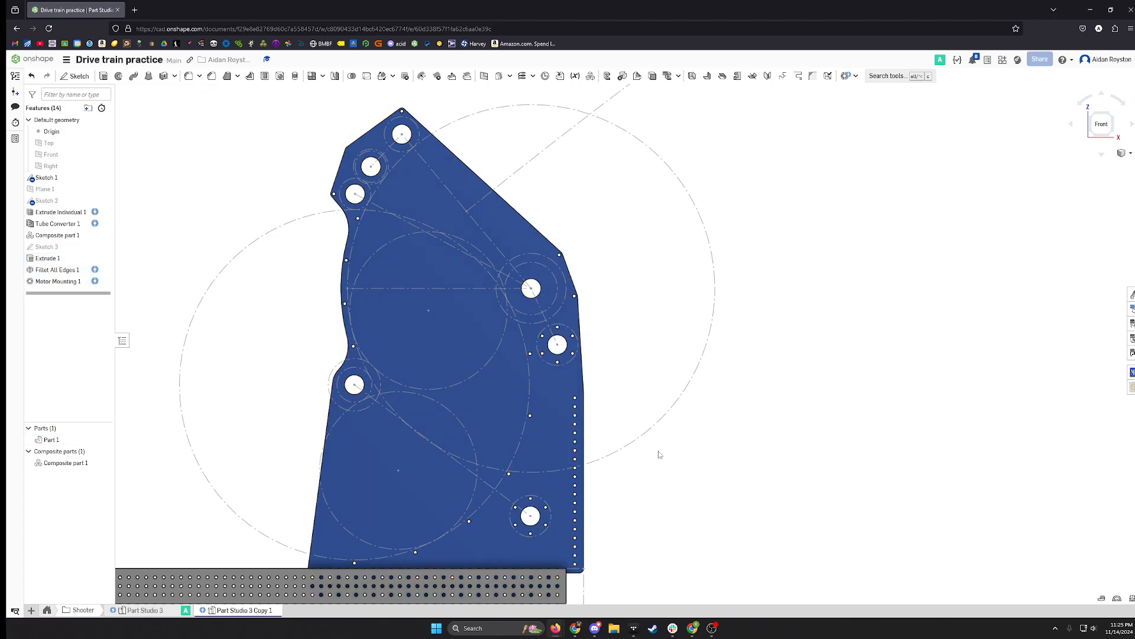
Mirror the side plate about the Front plane as a new part.
scroll(659, 458, "down", 3)
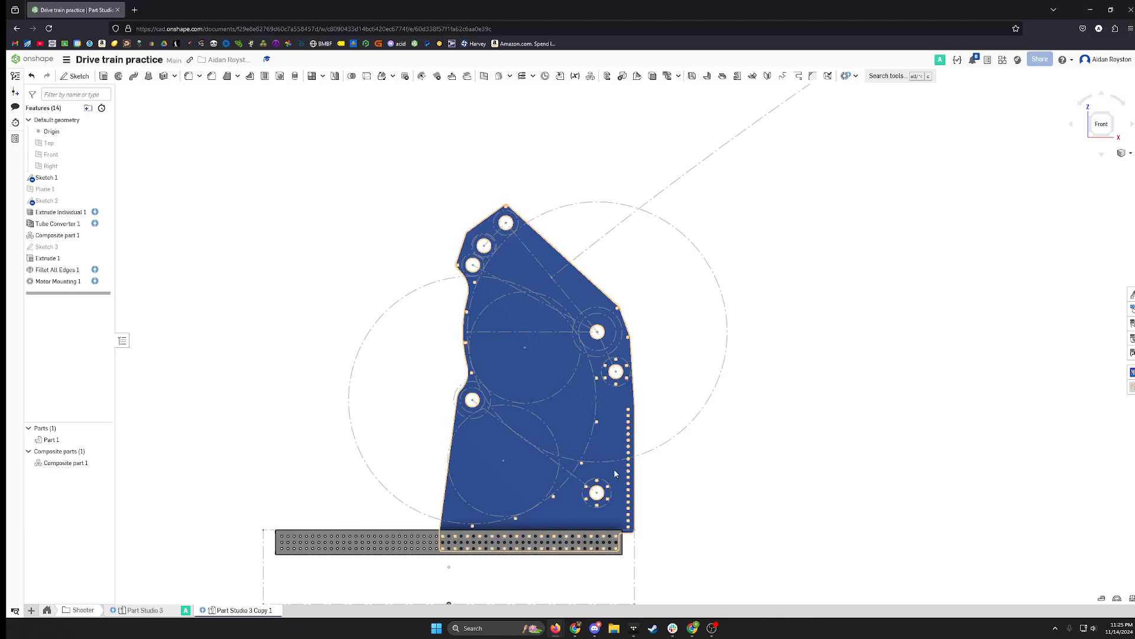
scroll(626, 476, "down", 3)
right_click_drag(627, 477, 575, 452)
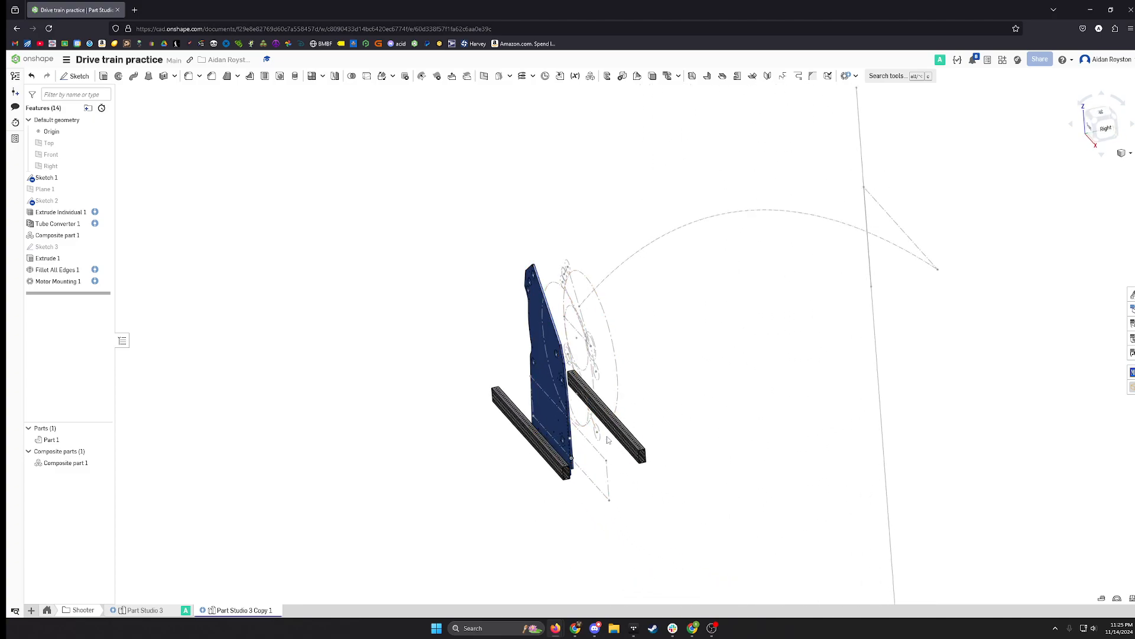
scroll(608, 440, "up", 3)
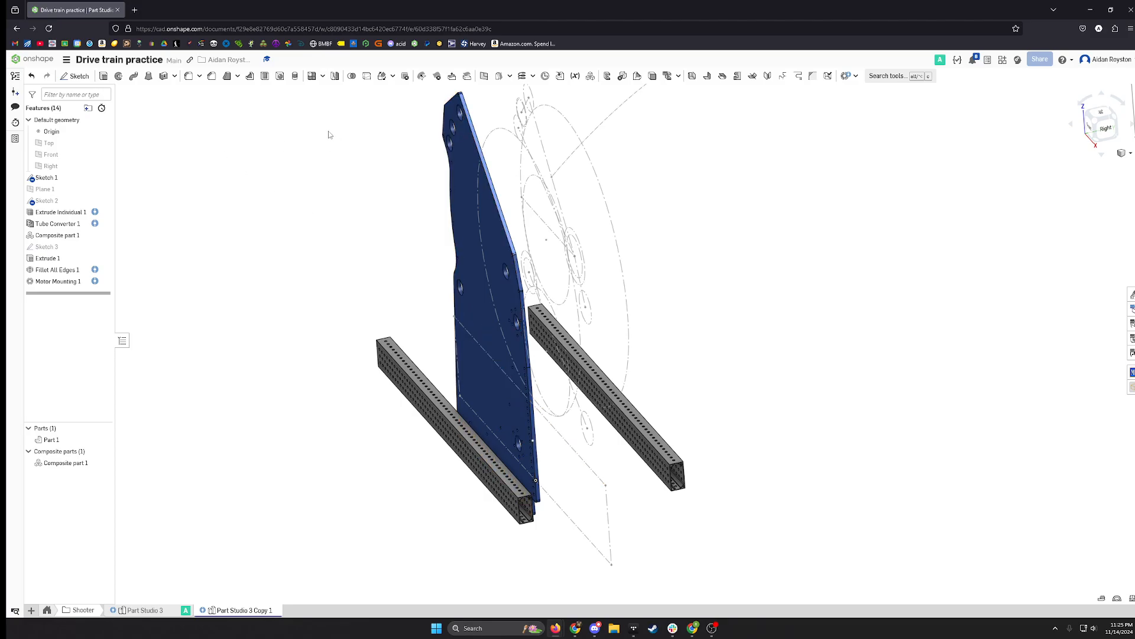
left_click(335, 77)
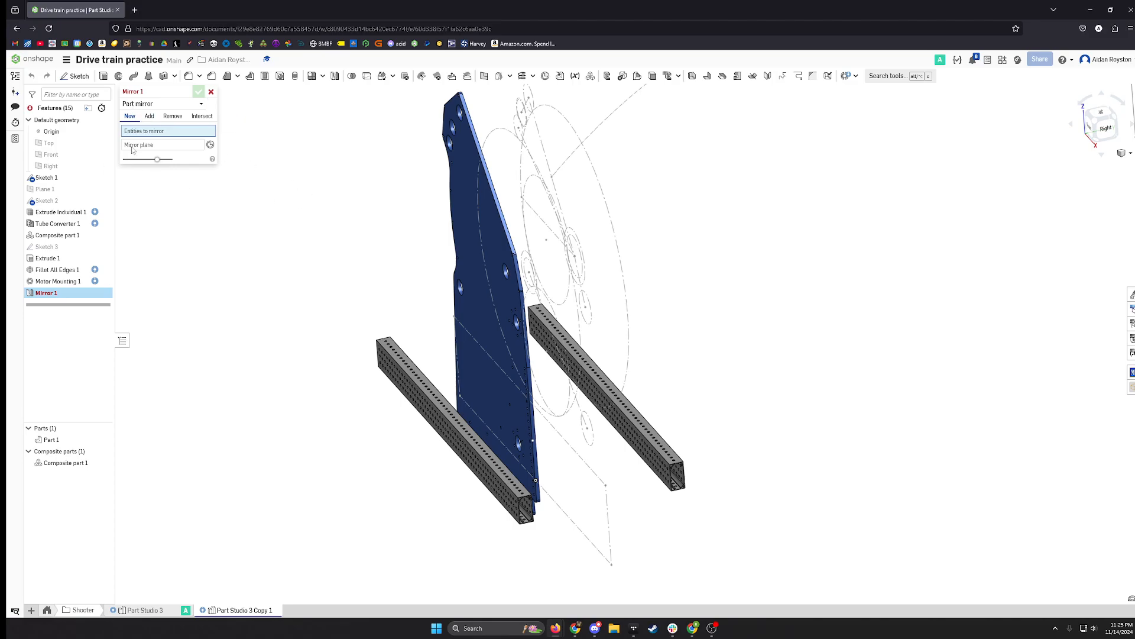
left_click(465, 174)
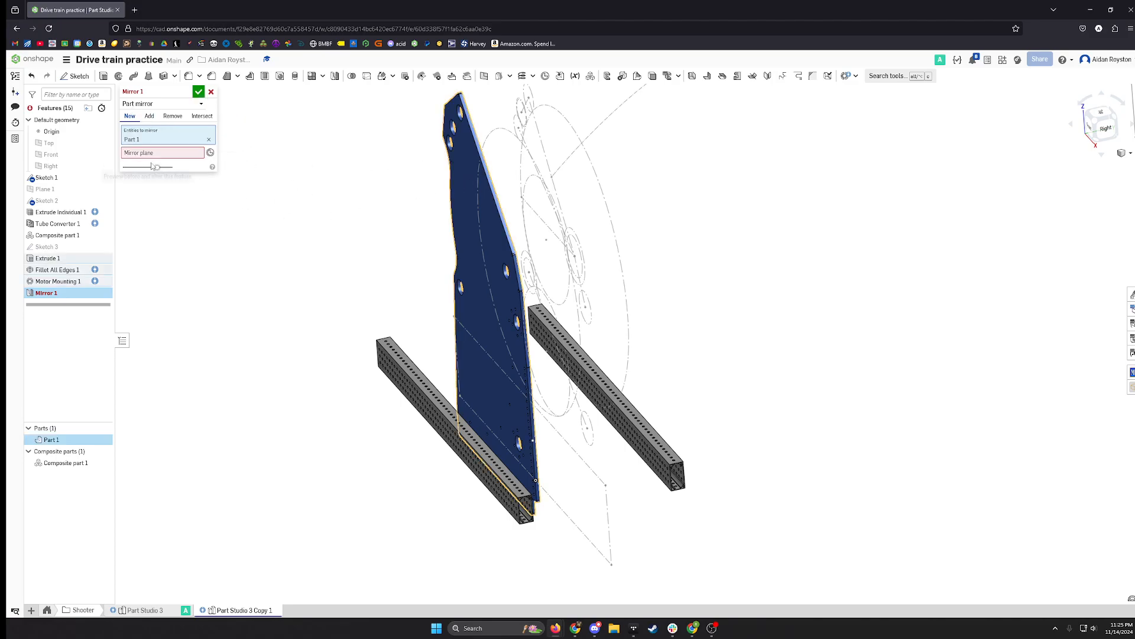
left_click(62, 154)
right_click_drag(482, 460, 447, 426)
right_click_drag(593, 205, 583, 240)
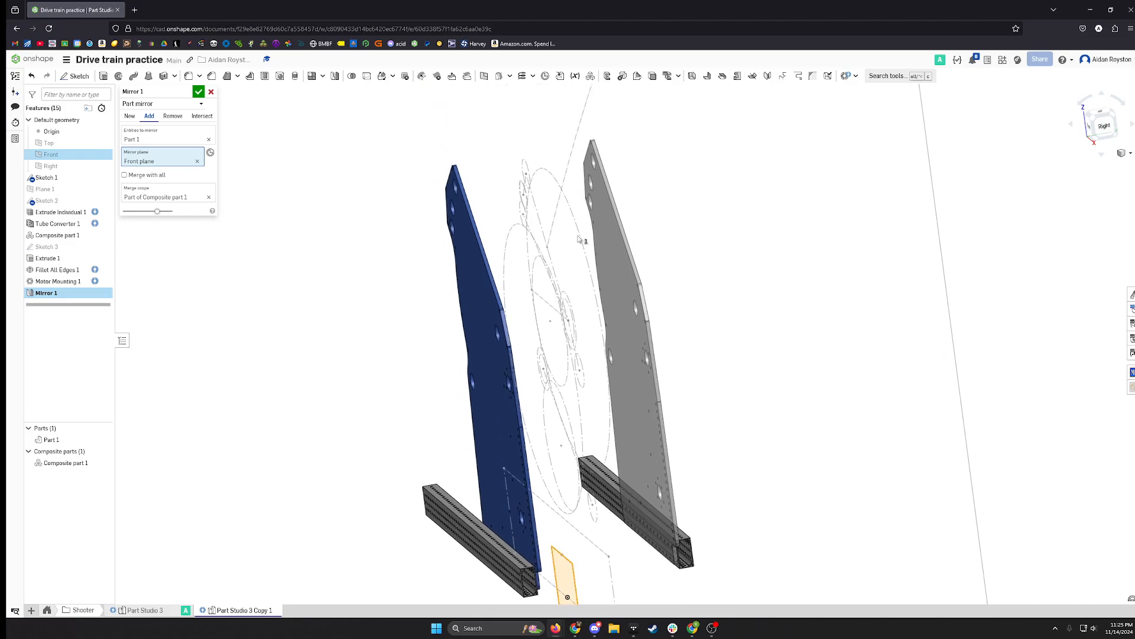
left_click(130, 116)
left_click(198, 92)
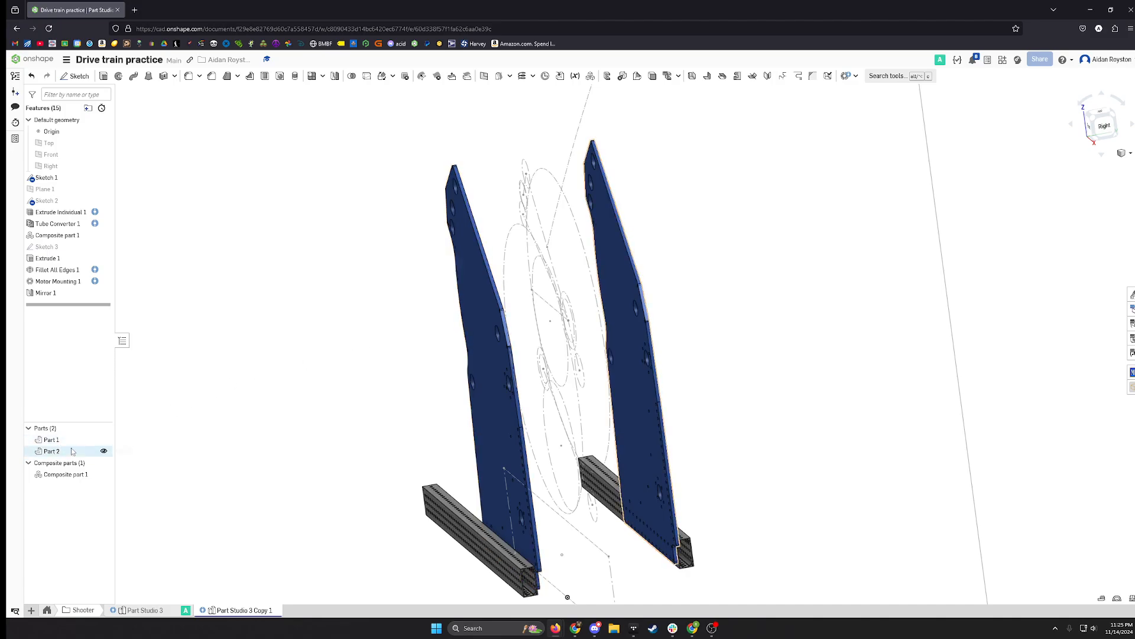
Examine the two side plates on their tubes at an angle and from the front.
middle_click_drag(307, 448, 345, 427)
right_click_drag(307, 421, 356, 418)
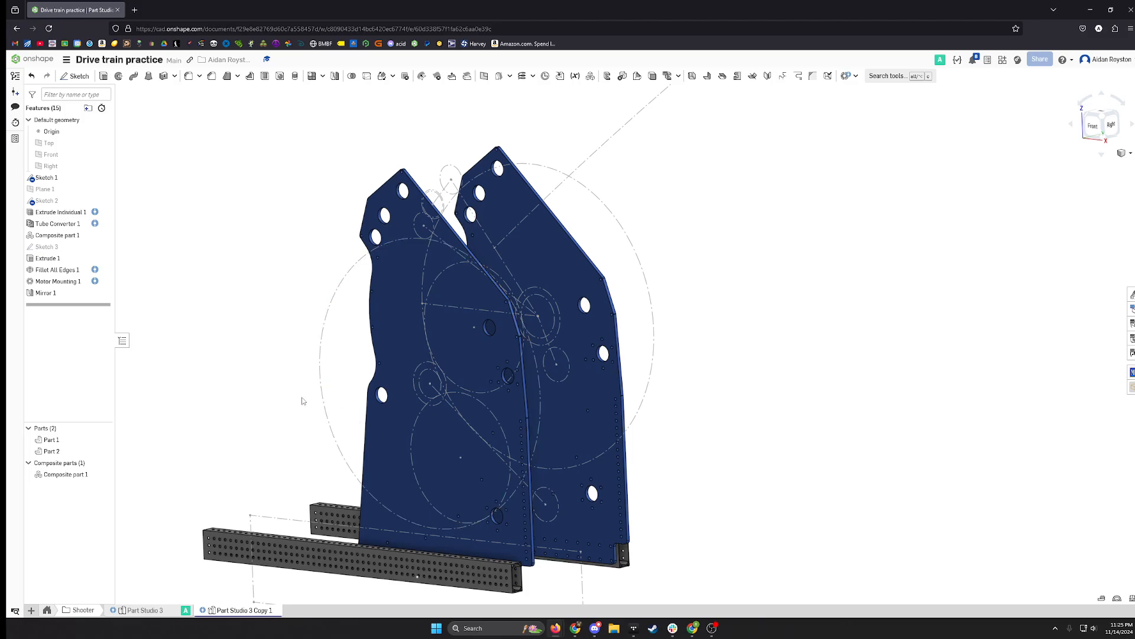
scroll(275, 373, "down", 3)
right_click_drag(293, 377, 340, 364)
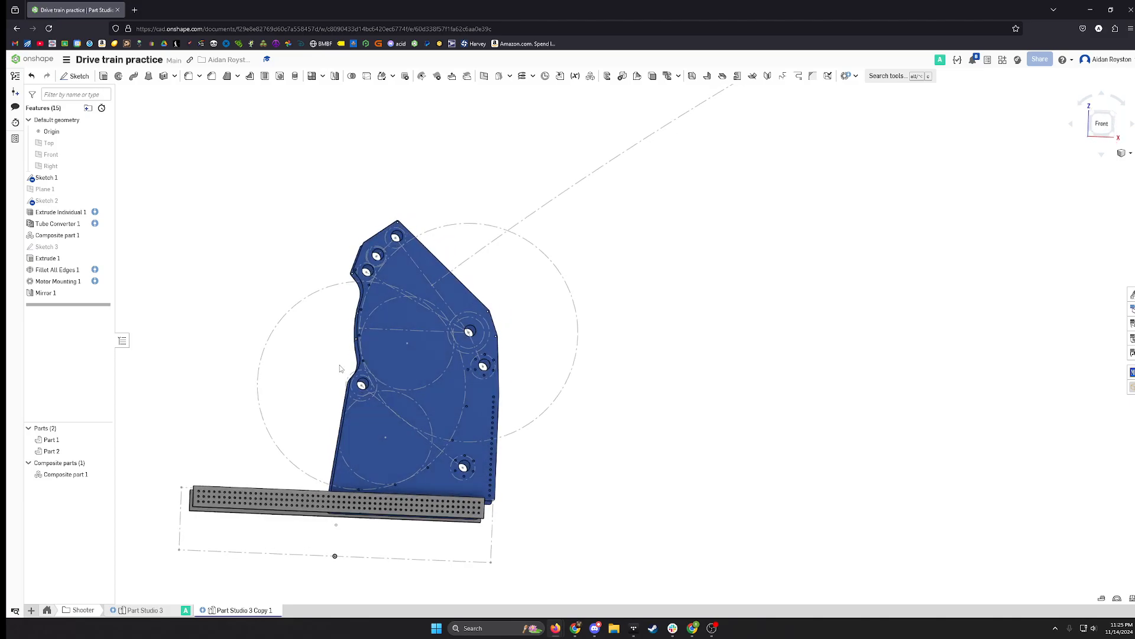
left_click(1101, 123)
scroll(335, 535, "up", 4)
scroll(358, 514, "up", 1)
middle_click_drag(358, 514, 486, 424)
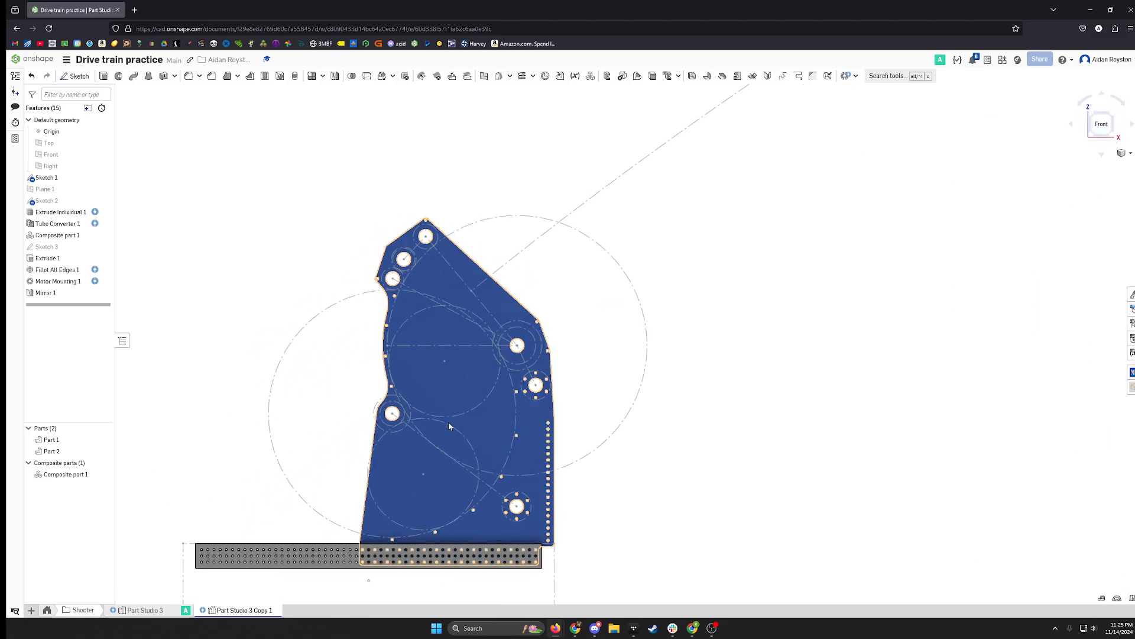
Add a Contextless Belt between the upper motor mounting hole and the shaft hole just above it on the side plate.
left_click(888, 76)
type("belt")
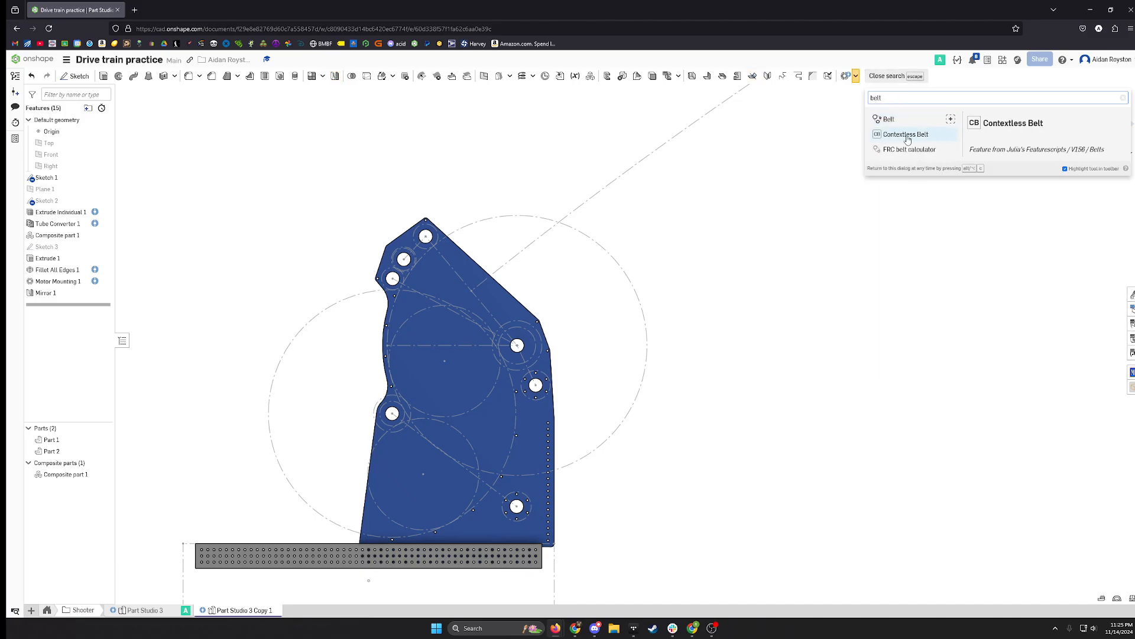
left_click(902, 135)
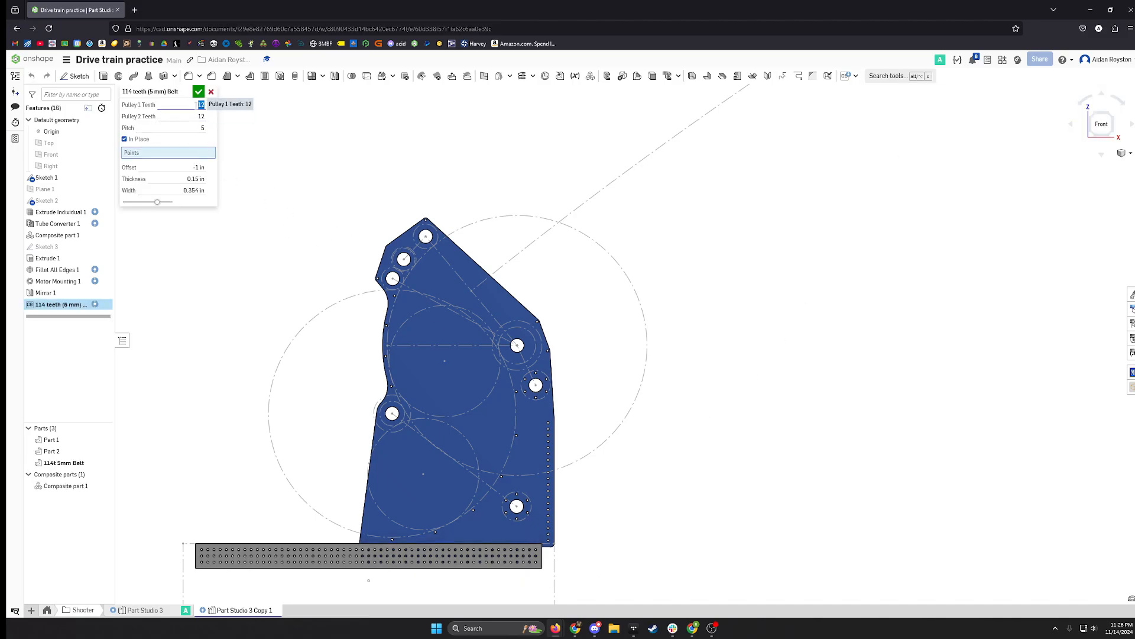
scroll(530, 419, "up", 3)
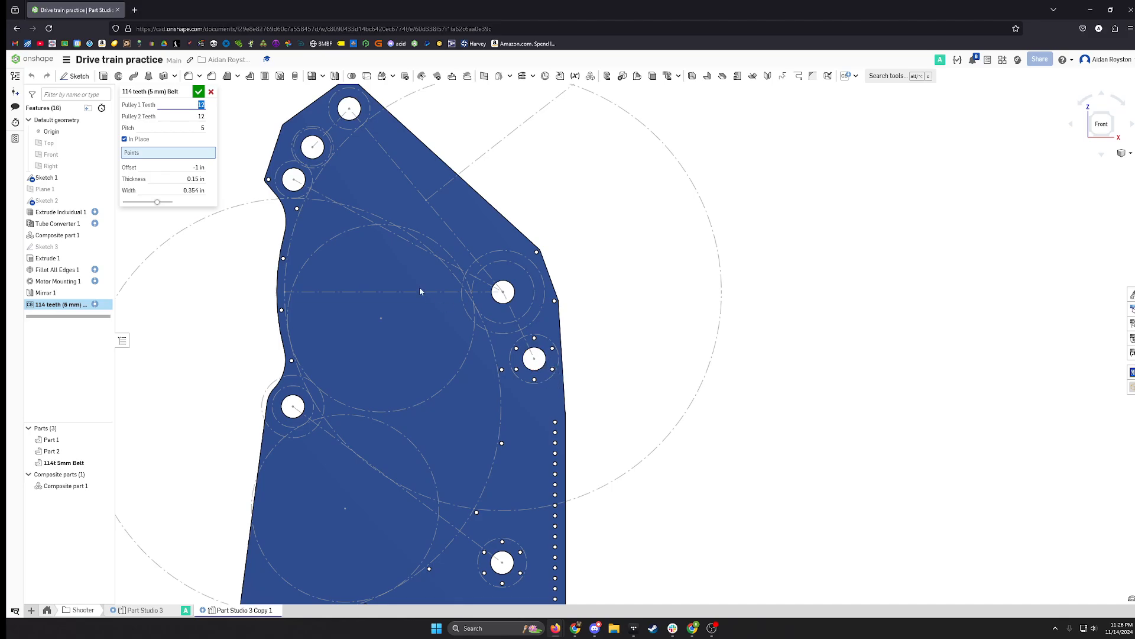
left_click(538, 350)
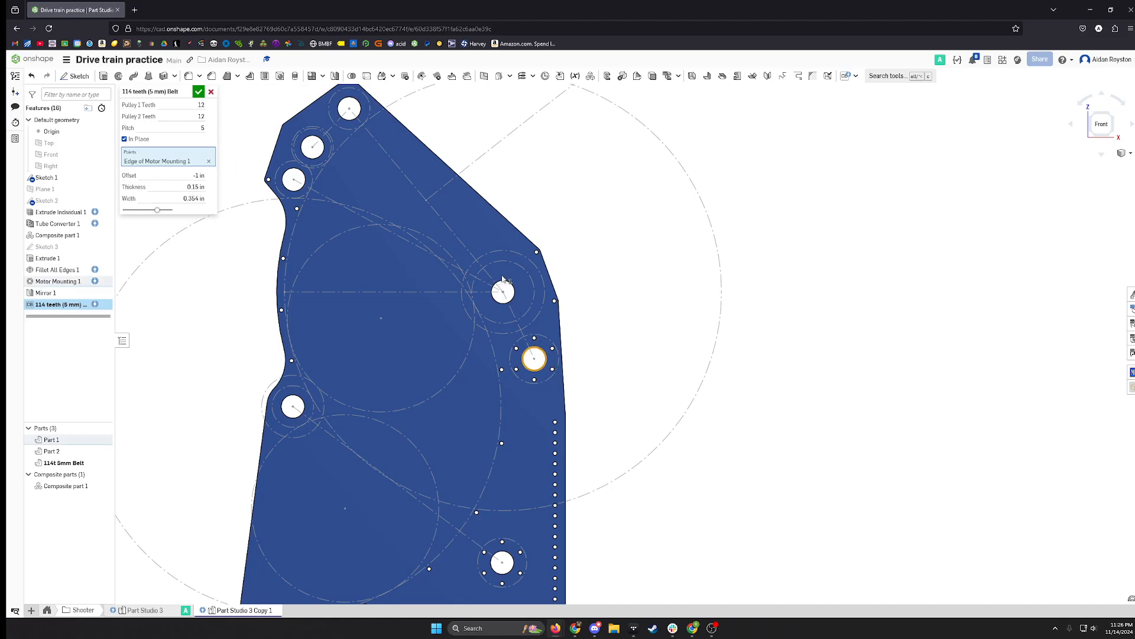
left_click(503, 290)
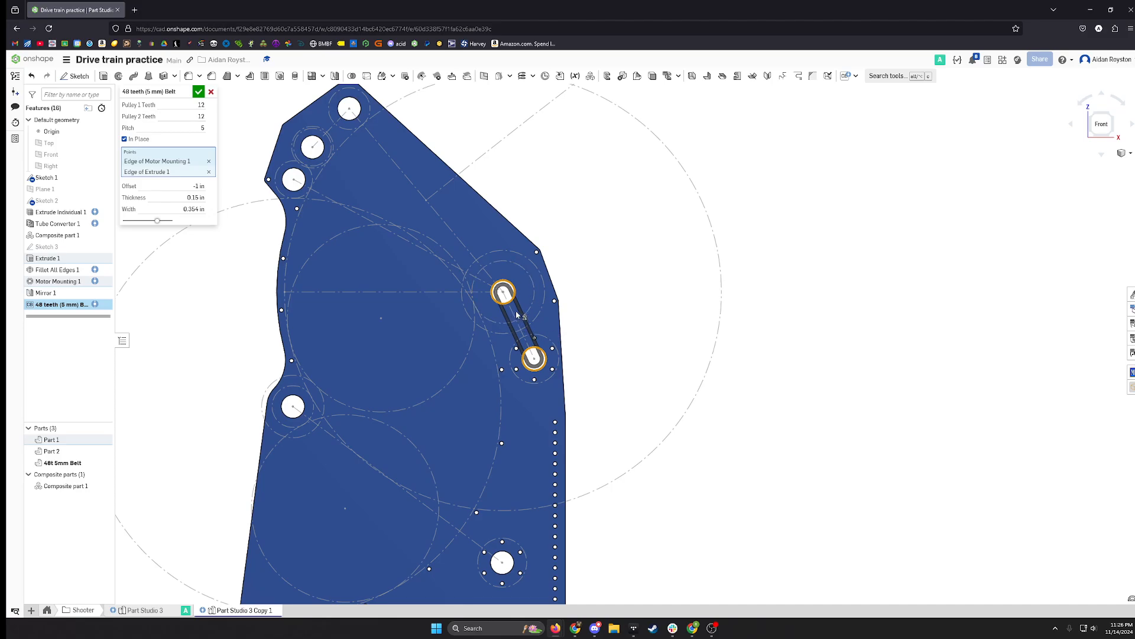
Set both pulleys of the belt to 24 teeth and accept it.
scroll(516, 315, "down", 4)
scroll(519, 308, "up", 7)
right_click_drag(519, 307, 487, 276)
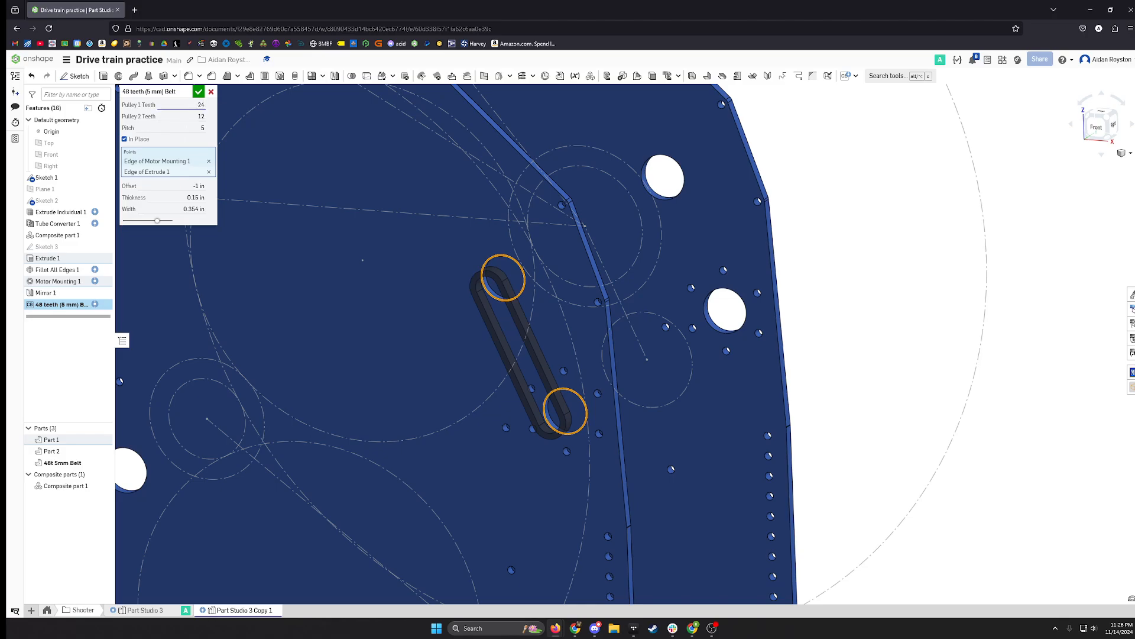
left_click(184, 118)
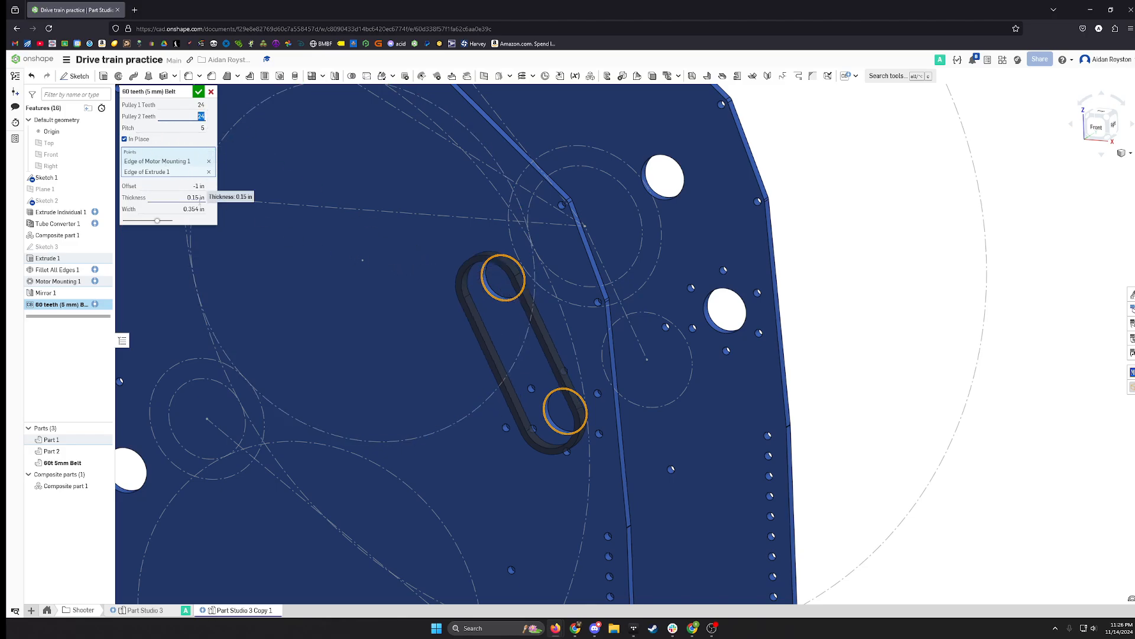
left_click(199, 92)
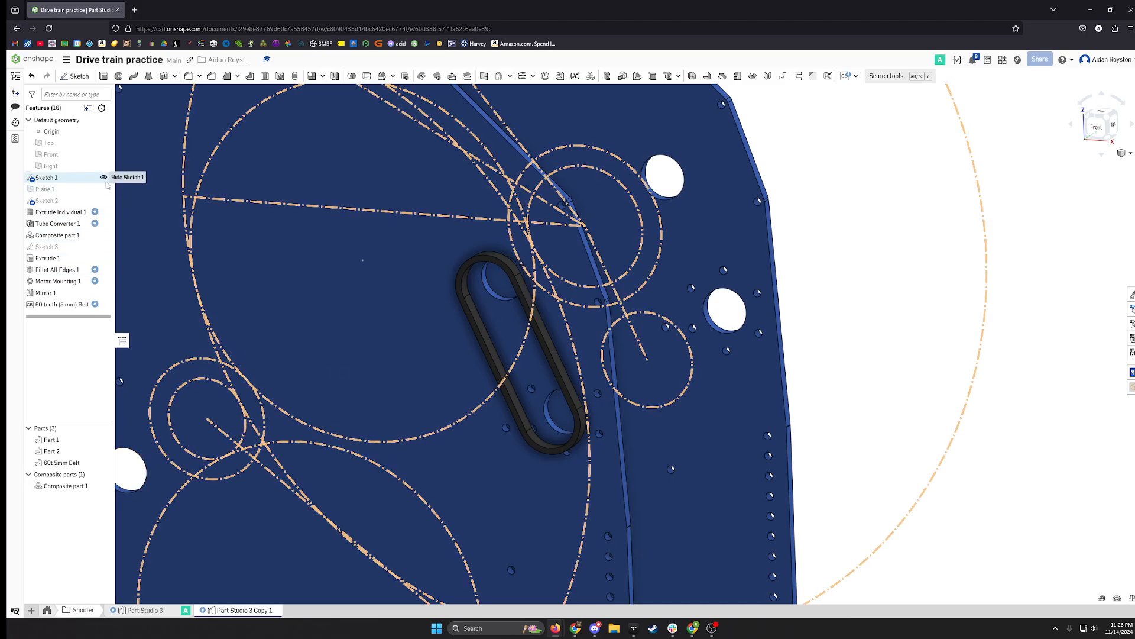
Hide Sketch 1 and examine the belt's placement on the side plate.
left_click(103, 177)
scroll(838, 383, "up", 3)
scroll(720, 376, "down", 6)
middle_click_drag(628, 384, 708, 387)
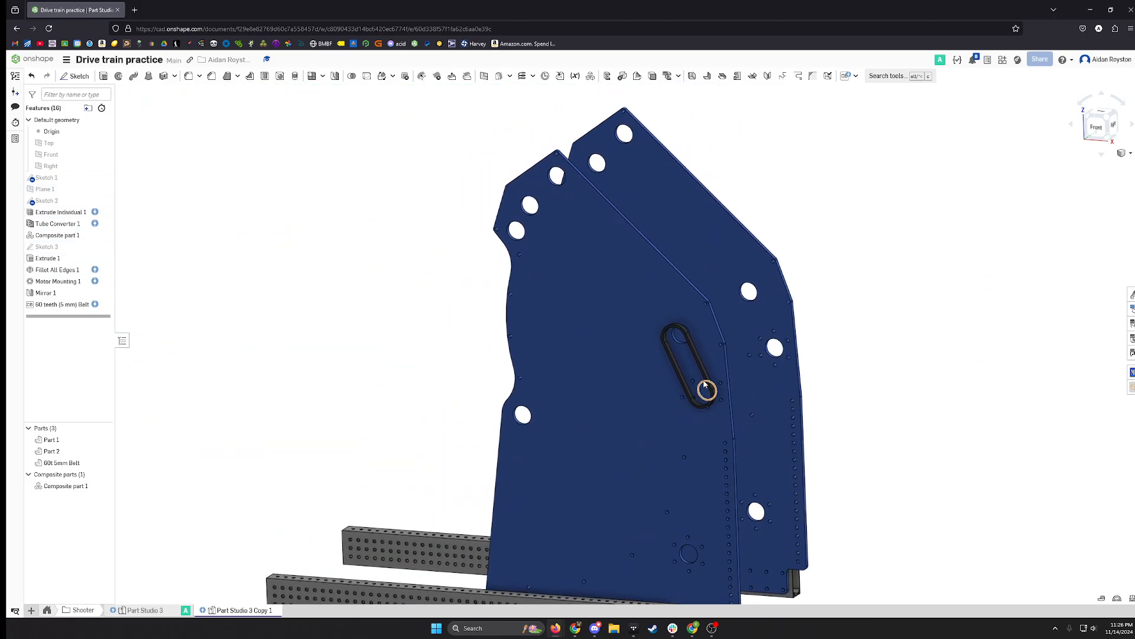
right_click_drag(707, 387, 711, 380)
middle_click_drag(709, 390, 662, 376)
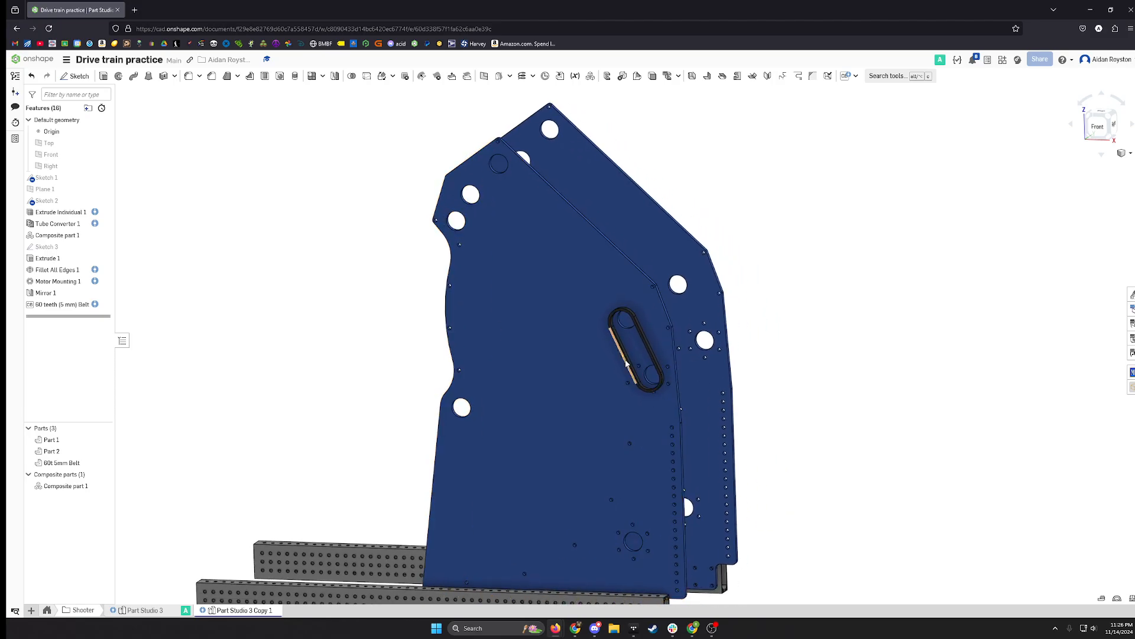
right_click_drag(642, 341, 578, 322)
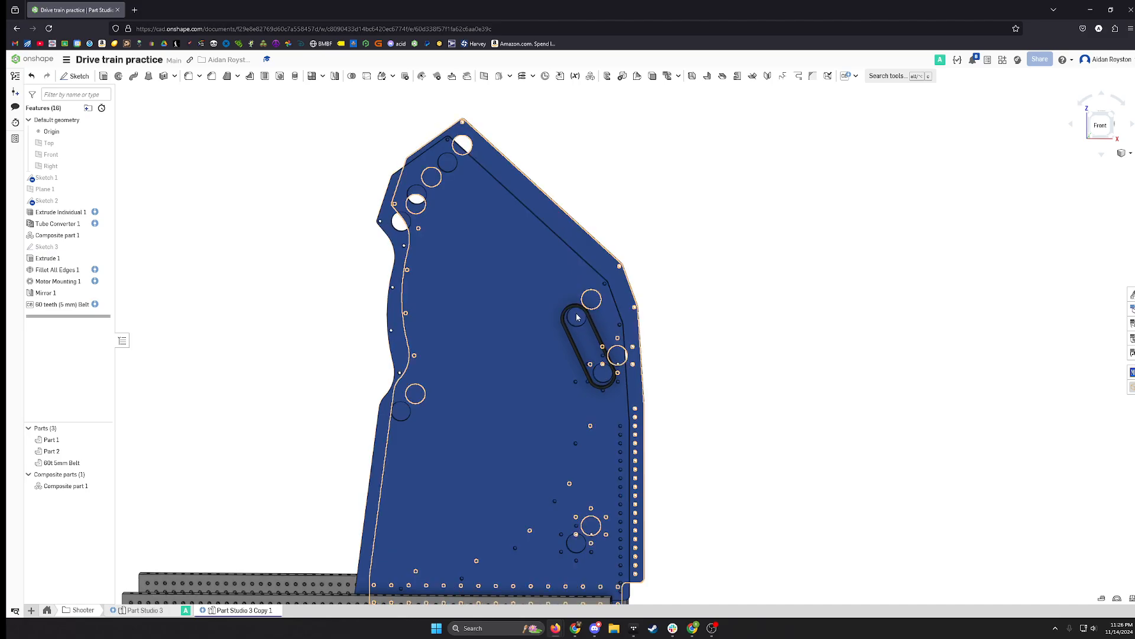
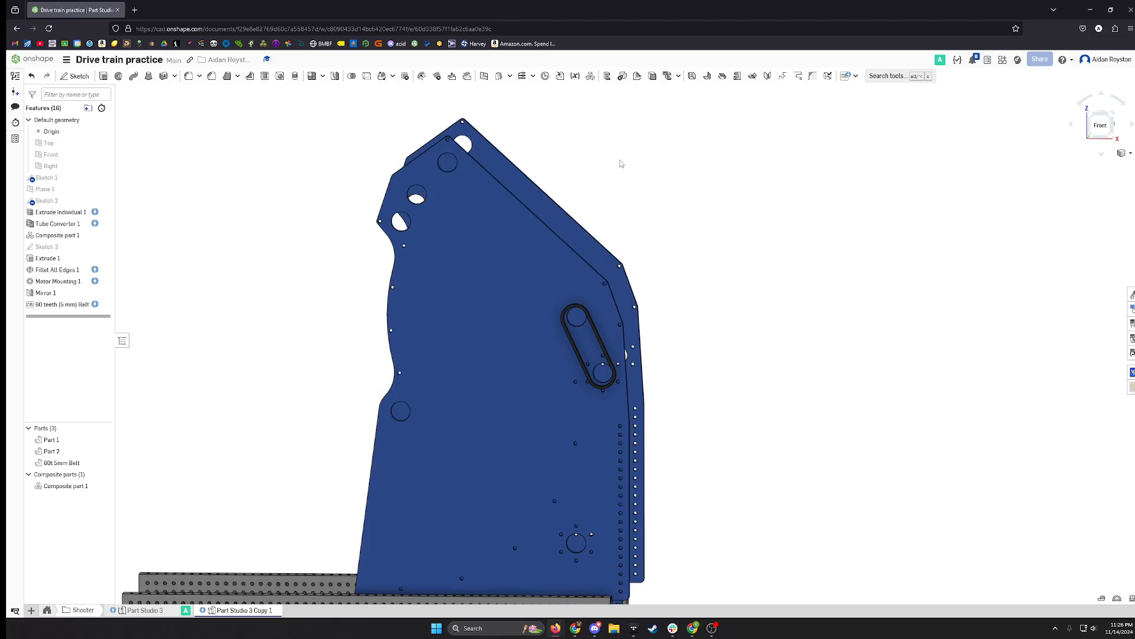
Add a Contextless Belt from the upper belt's shaft hole to the lowest of the three holes near the plate's tip, with 24-tooth pulleys.
left_click(828, 76)
left_click(576, 330)
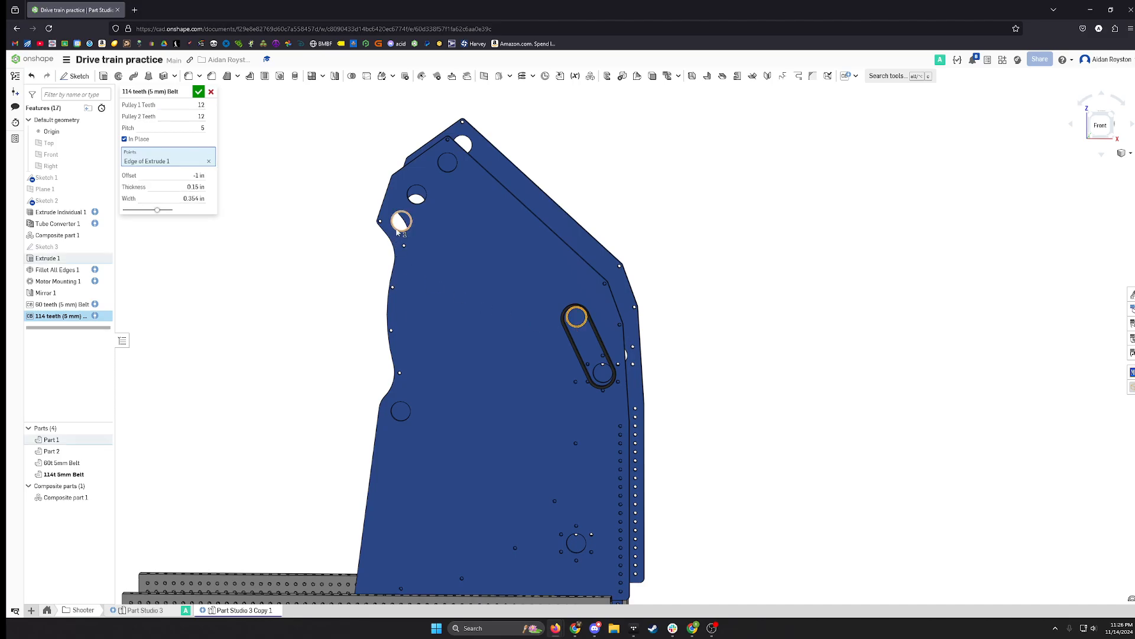
left_click(402, 230)
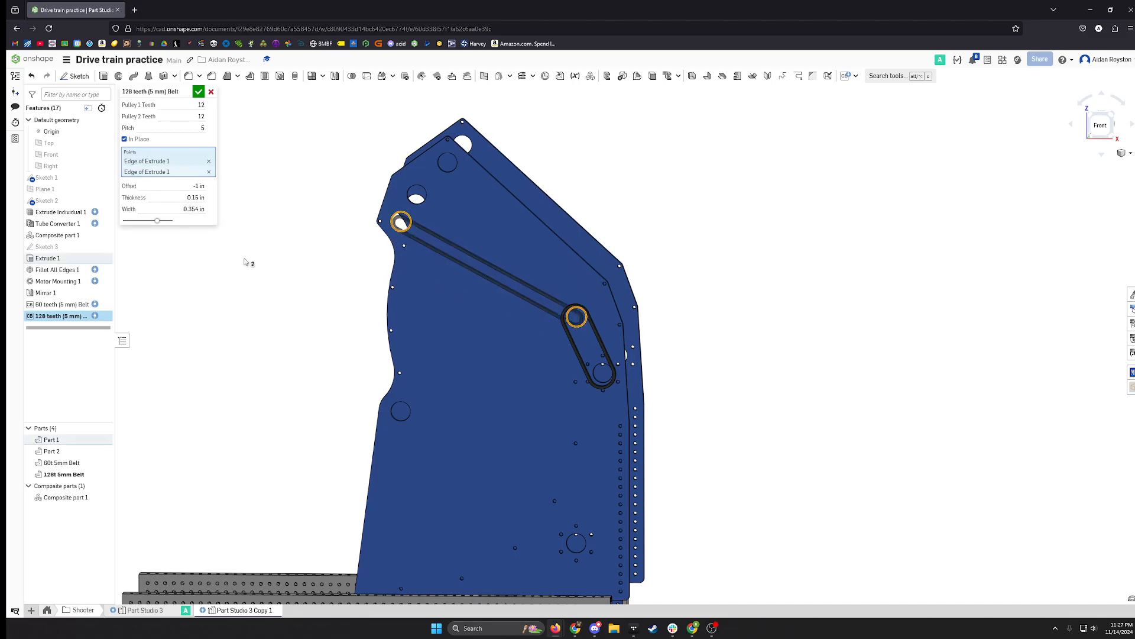
left_click(180, 106)
type("24")
key("Tab")
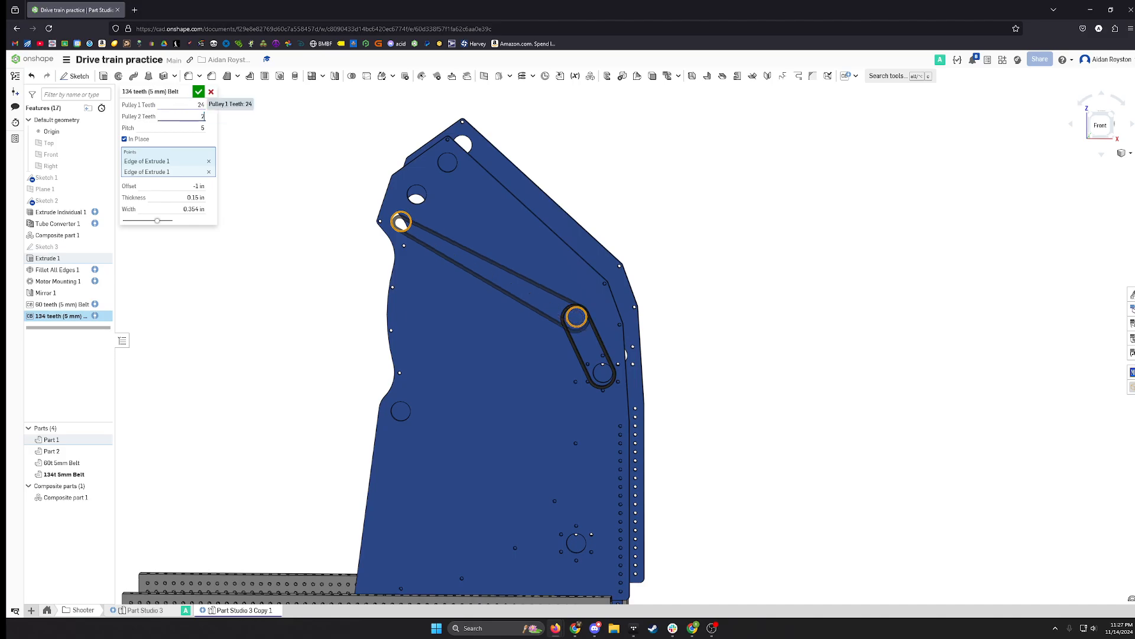
left_click(199, 92)
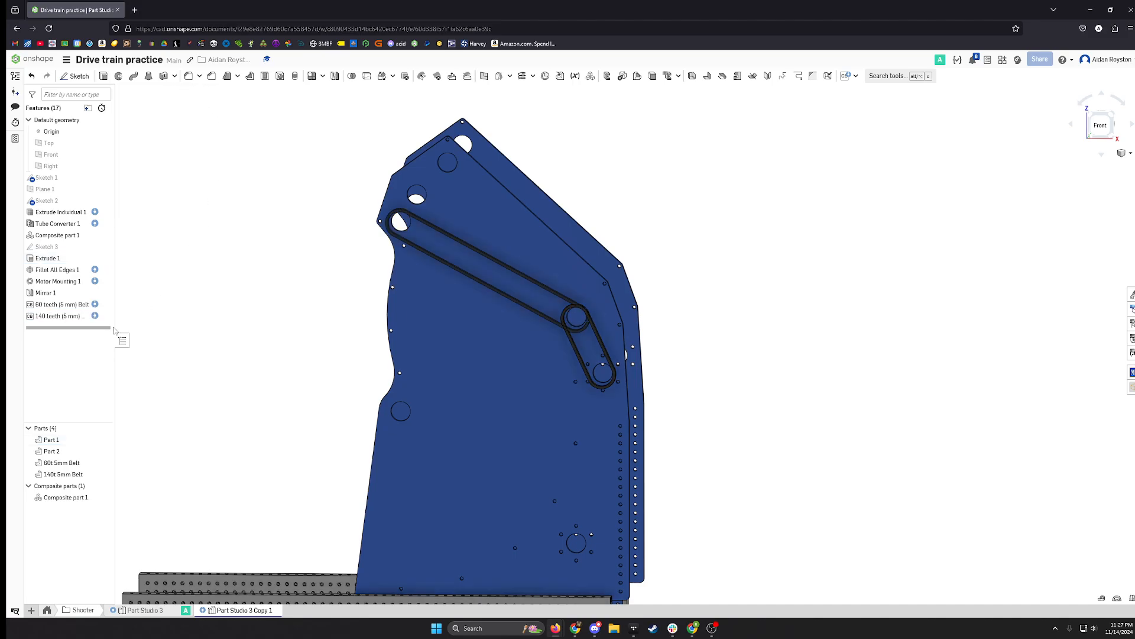
Add a Contextless Belt between the two remaining holes near the plate's tip, with both pulleys at 24 teeth.
right_click_drag(441, 264, 434, 238)
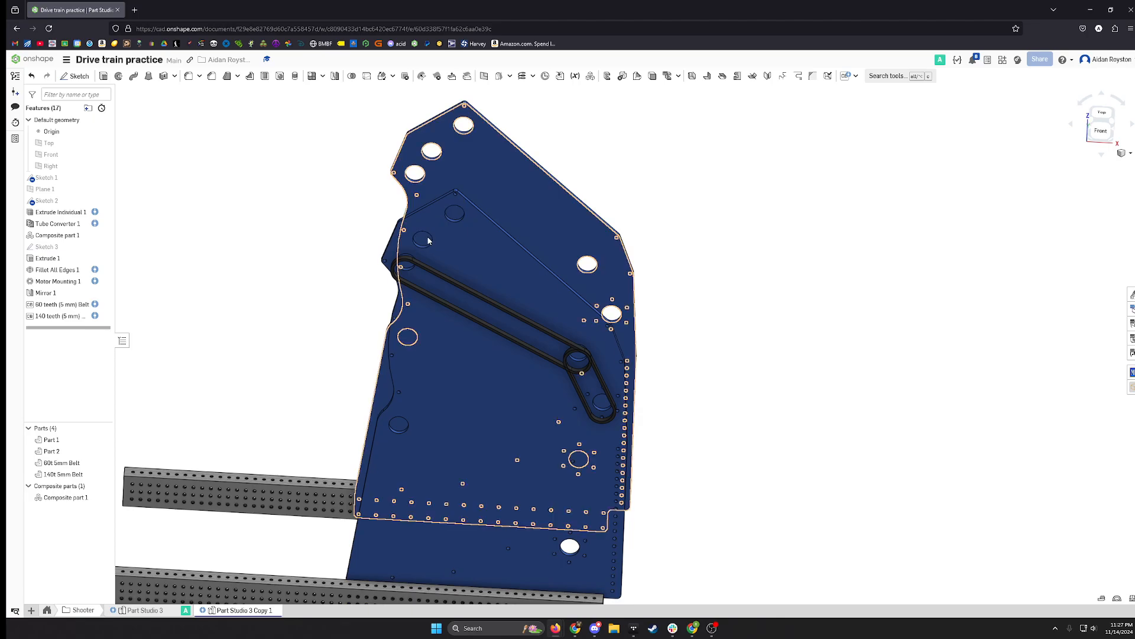
left_click(845, 75)
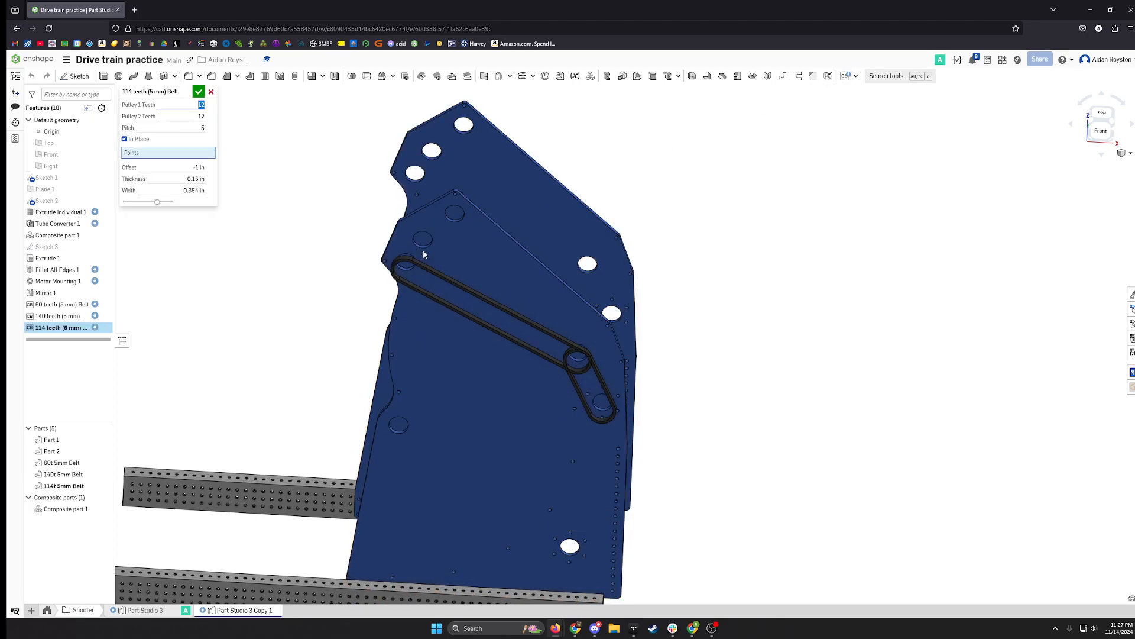
left_click(422, 239)
left_click(454, 213)
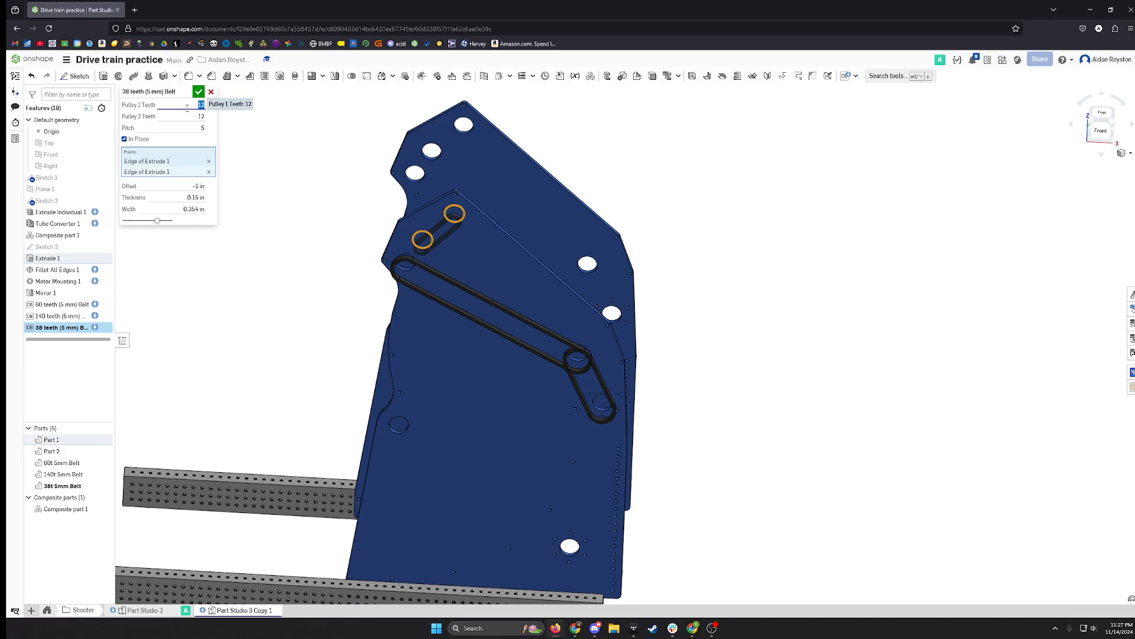
type("24")
key("Tab")
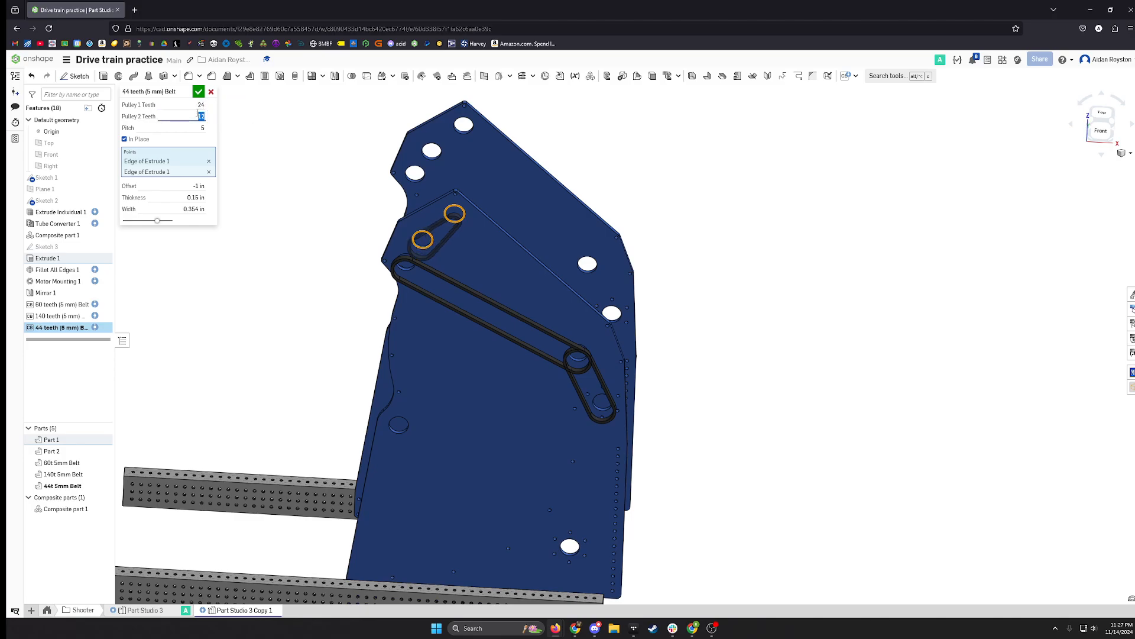
type("24")
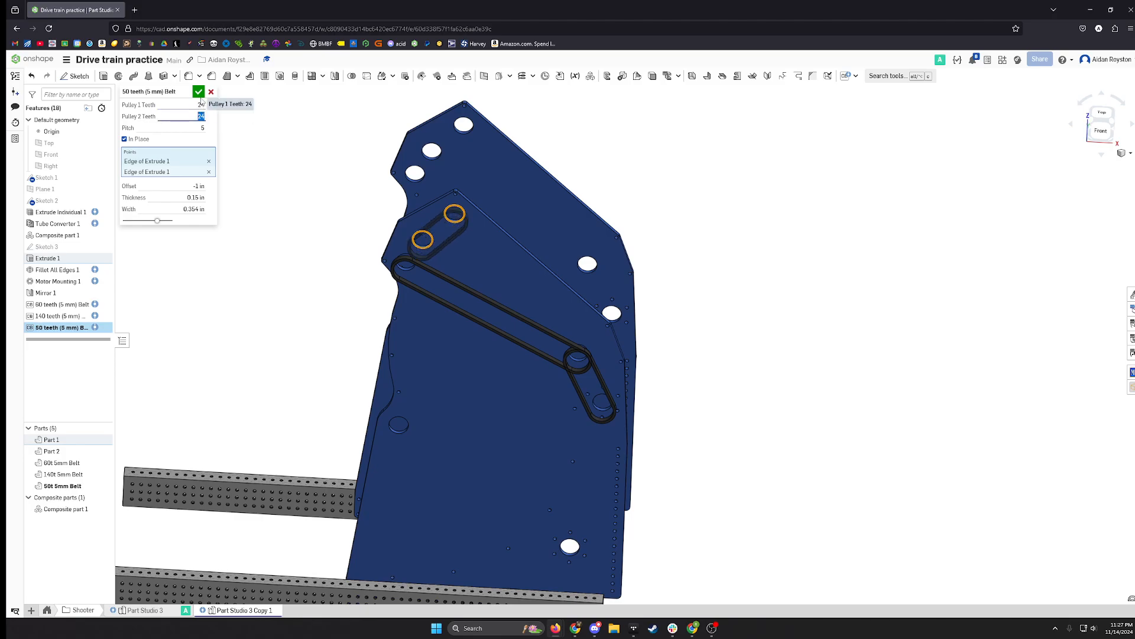
key("Return")
Add a Contextless Belt from the lower motor hole to the shaft hole below the plate's curved edge, with 24 and 60 pulley teeth.
key("shift+1")
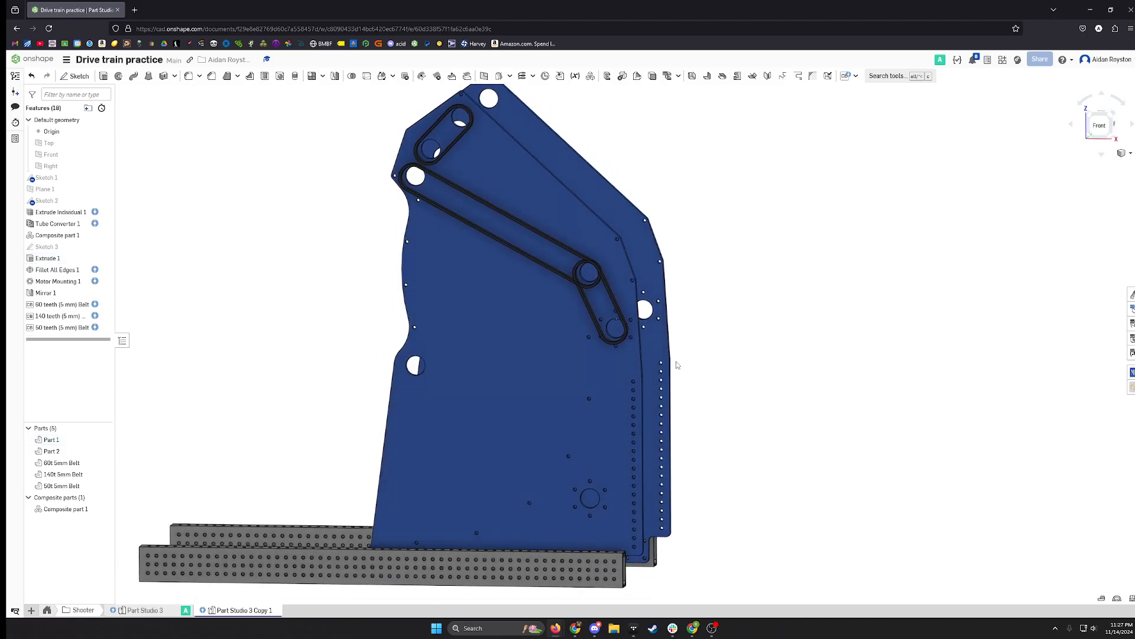
left_click(844, 76)
left_click(591, 509)
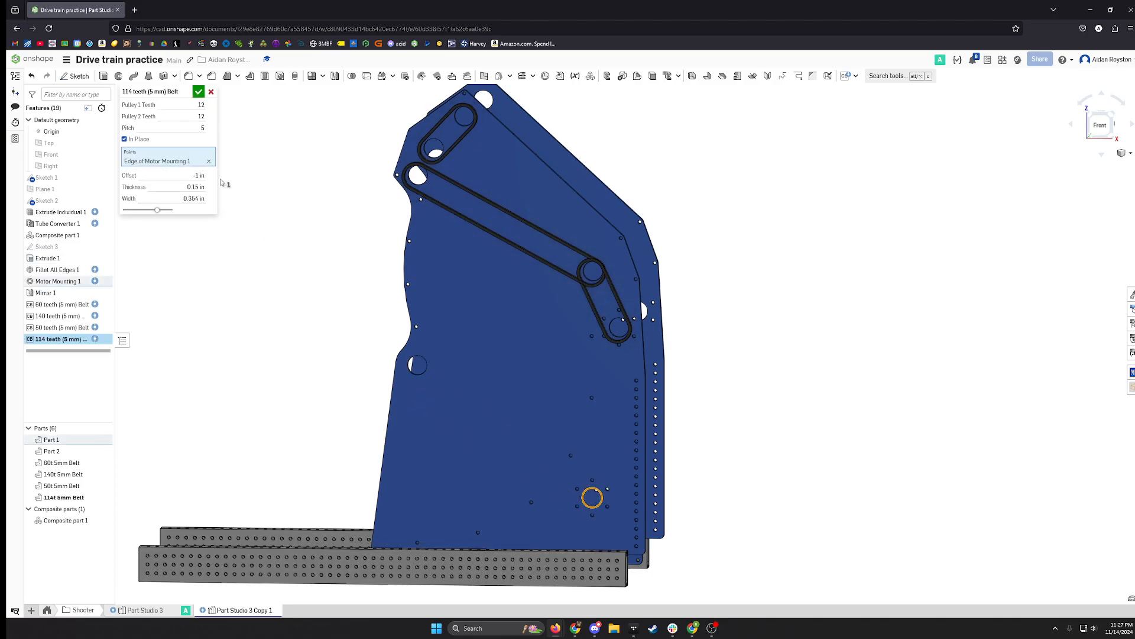
left_click(418, 368)
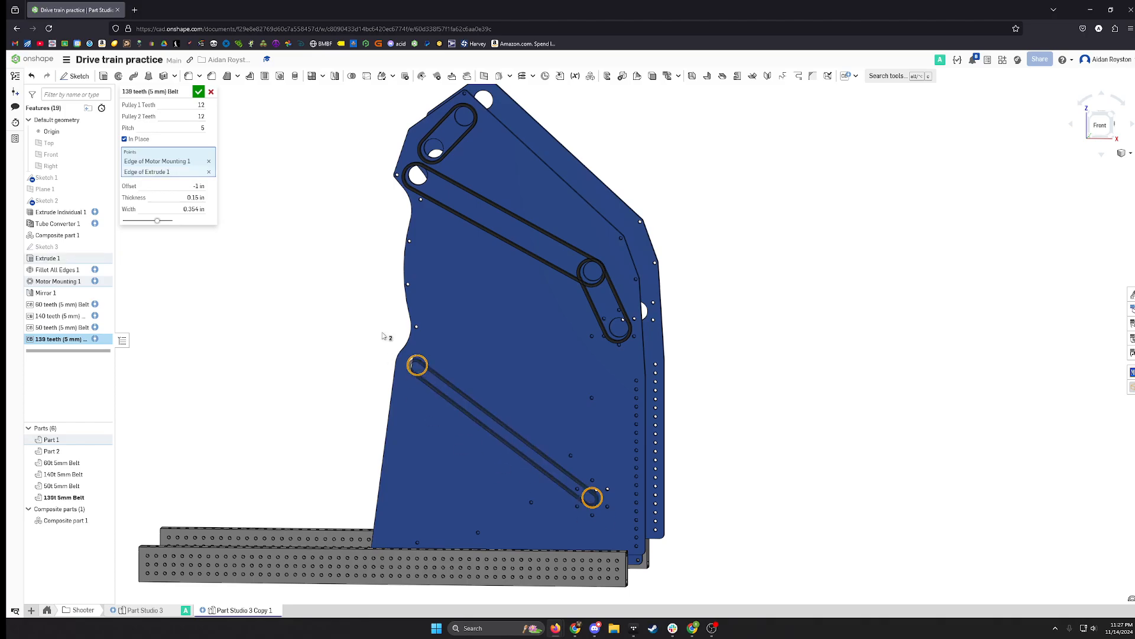
left_click(175, 109)
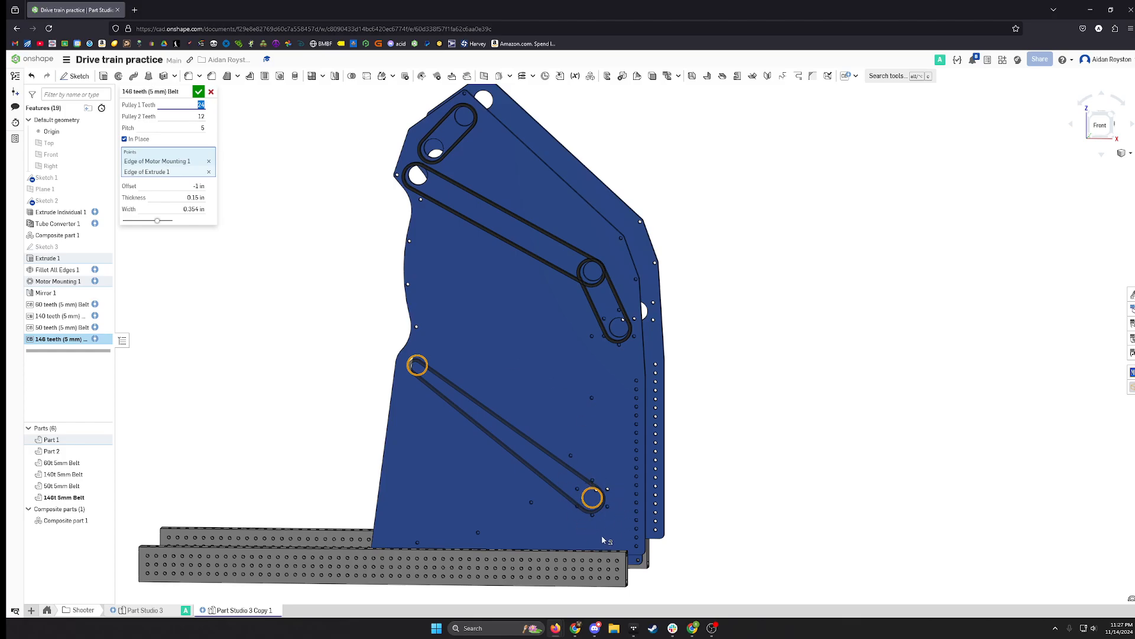
left_click(171, 119)
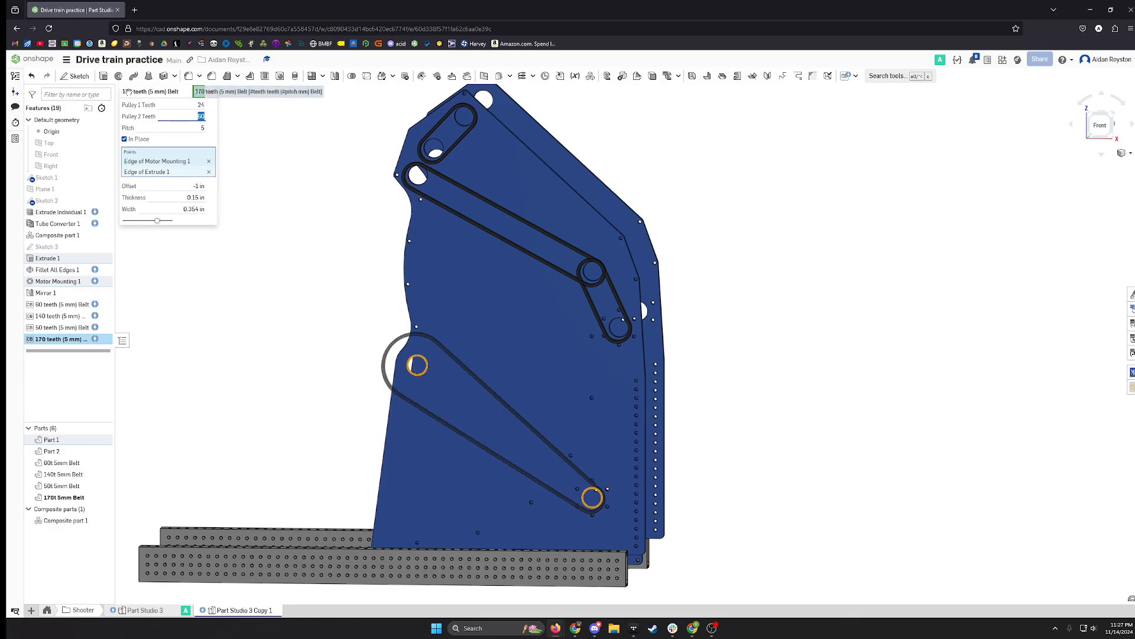
left_click(199, 92)
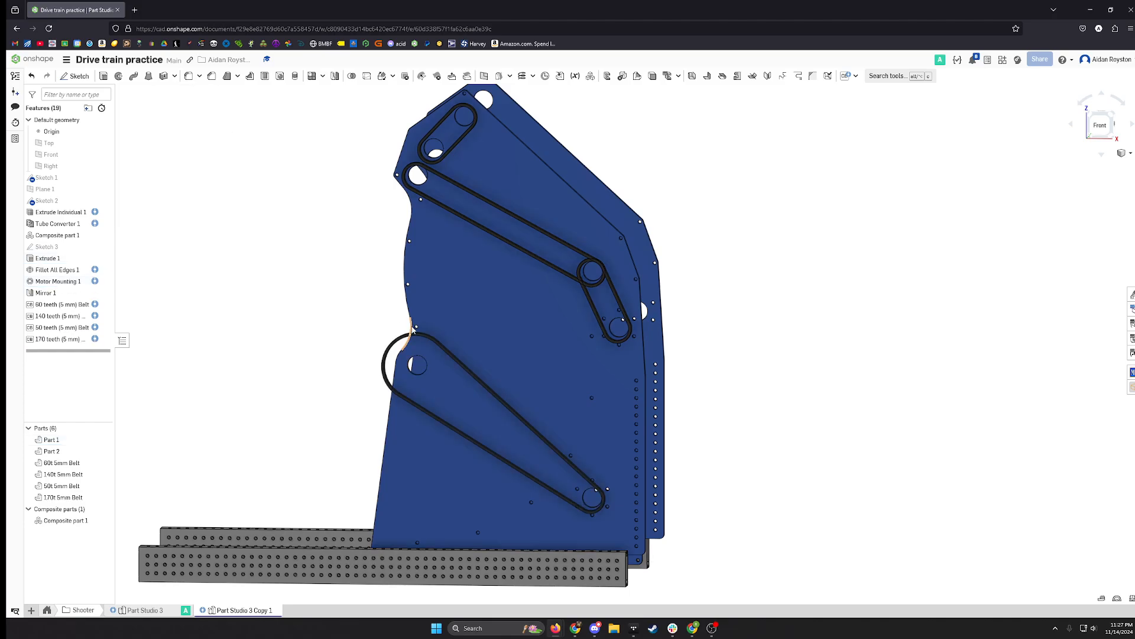
Start a 1/2" Hex shaft with Shaft Generator, using the inner edge of the topmost hole near the belt-side plate's tip as origin.
right_click_drag(682, 423, 591, 423)
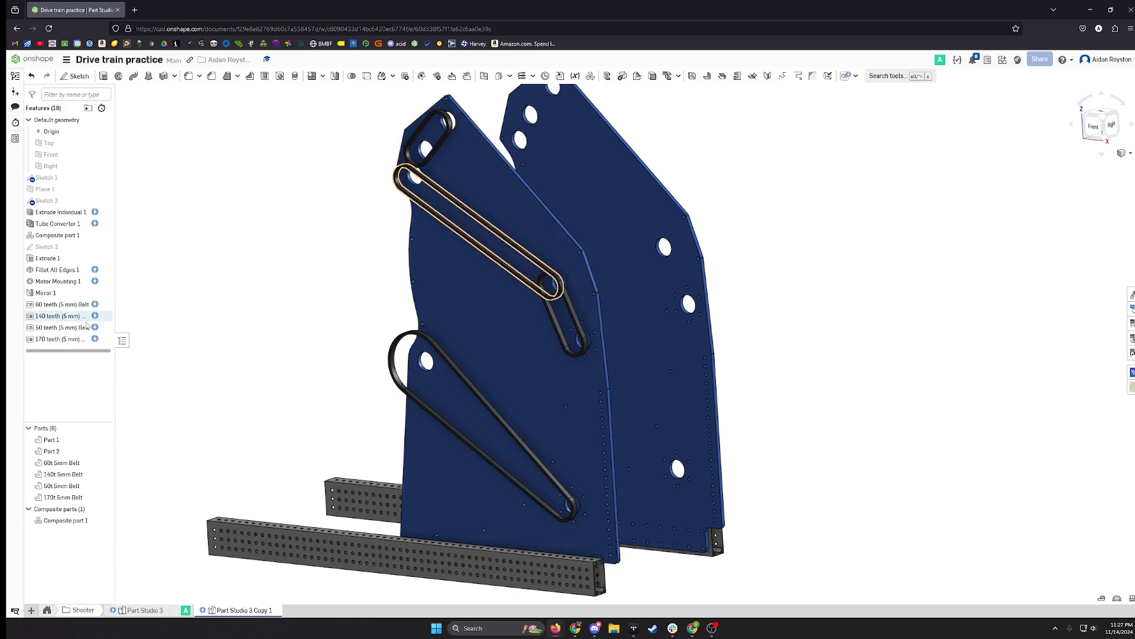
right_click_drag(343, 265, 362, 303)
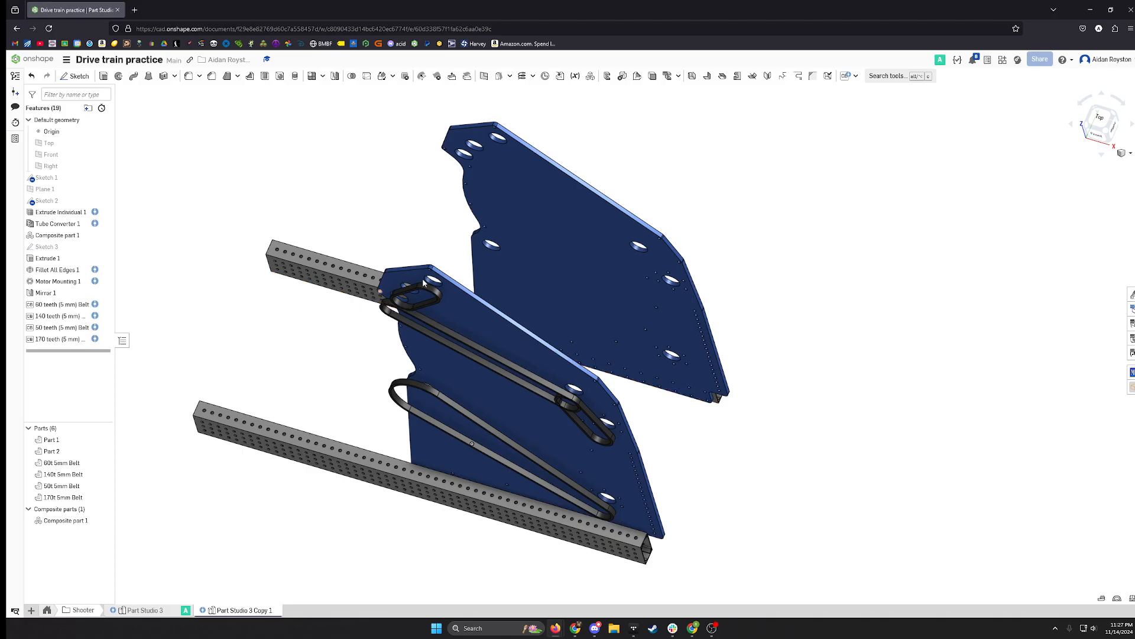
left_click(890, 77)
type("sha")
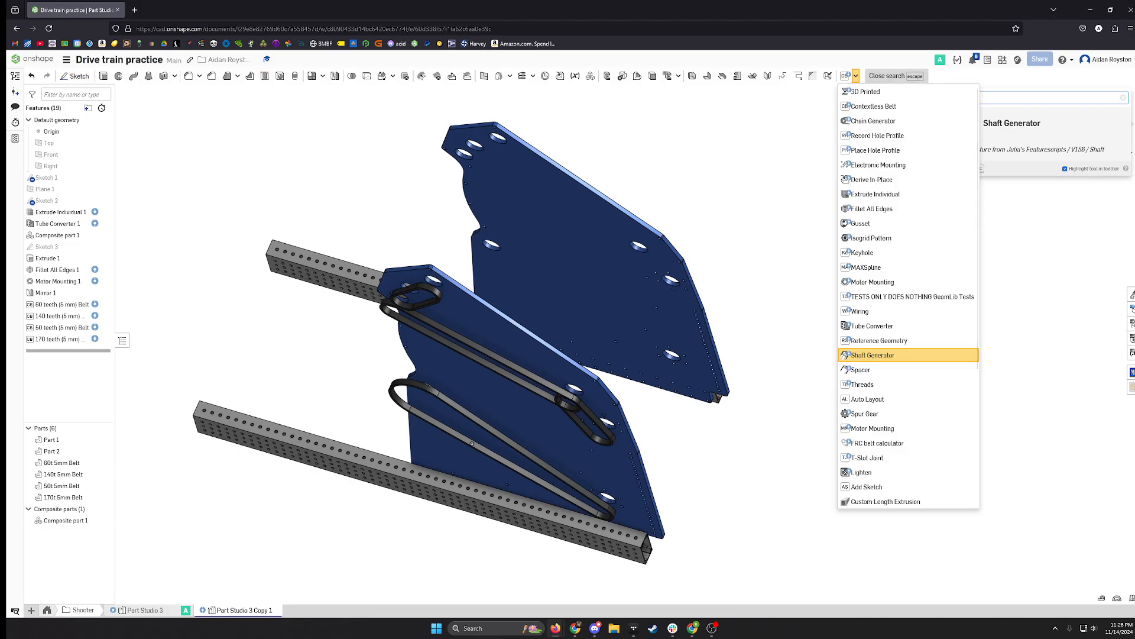
left_click(939, 128)
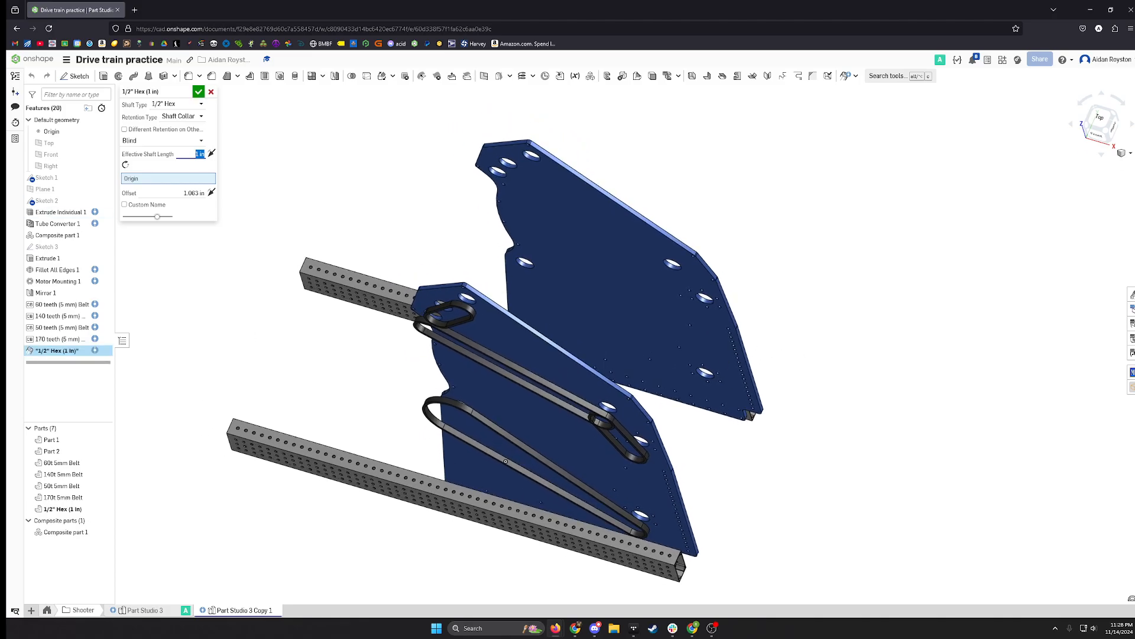
left_click(440, 201)
right_click_drag(568, 266, 569, 227)
middle_click_drag(569, 227, 550, 297)
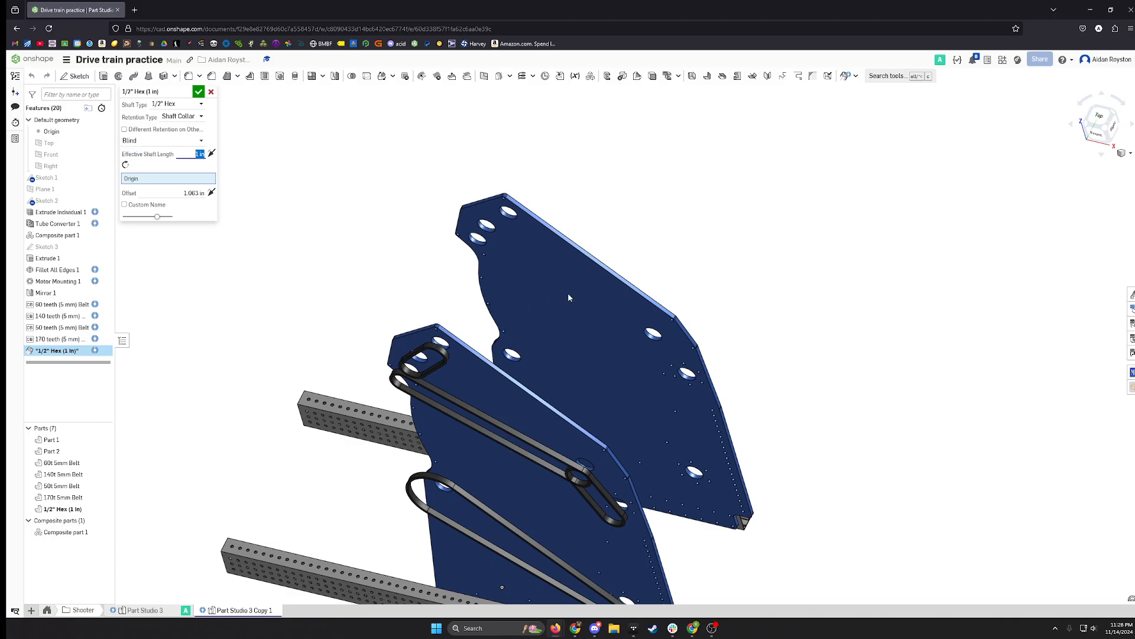
scroll(473, 224, "up", 5)
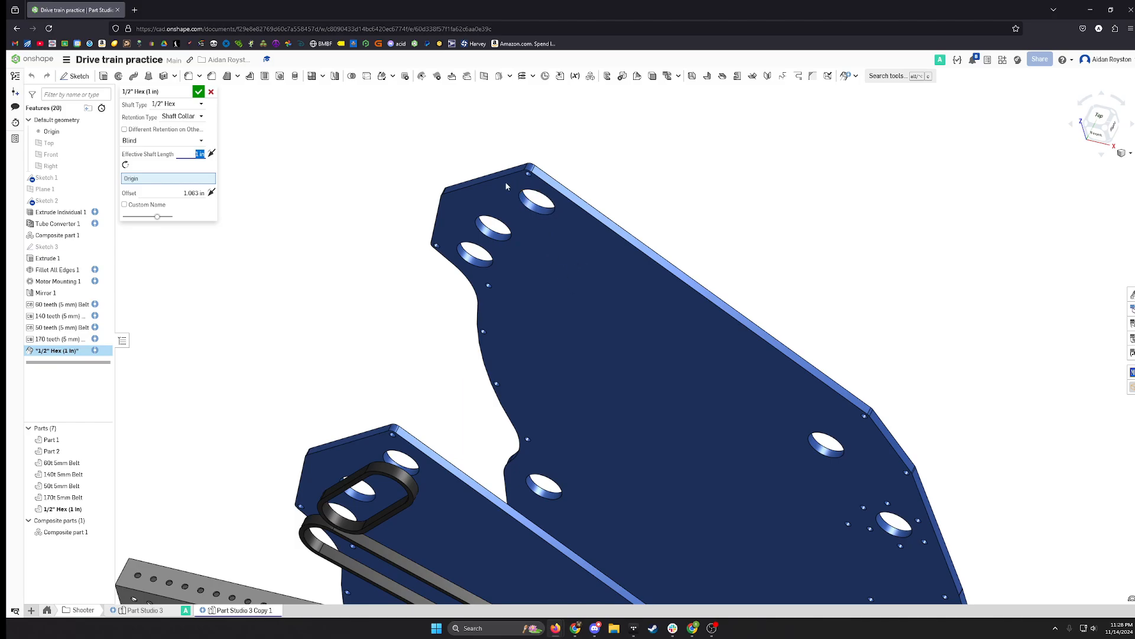
left_click(536, 217)
right_click_drag(536, 217, 287, 223)
left_click(265, 221)
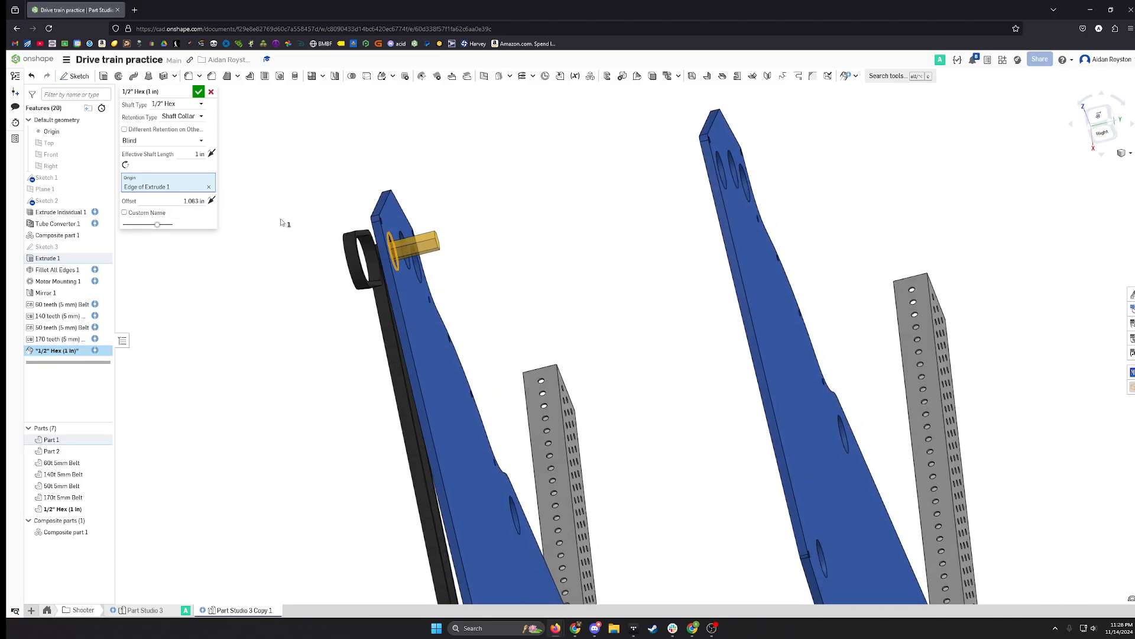
right_click_drag(430, 258, 338, 233)
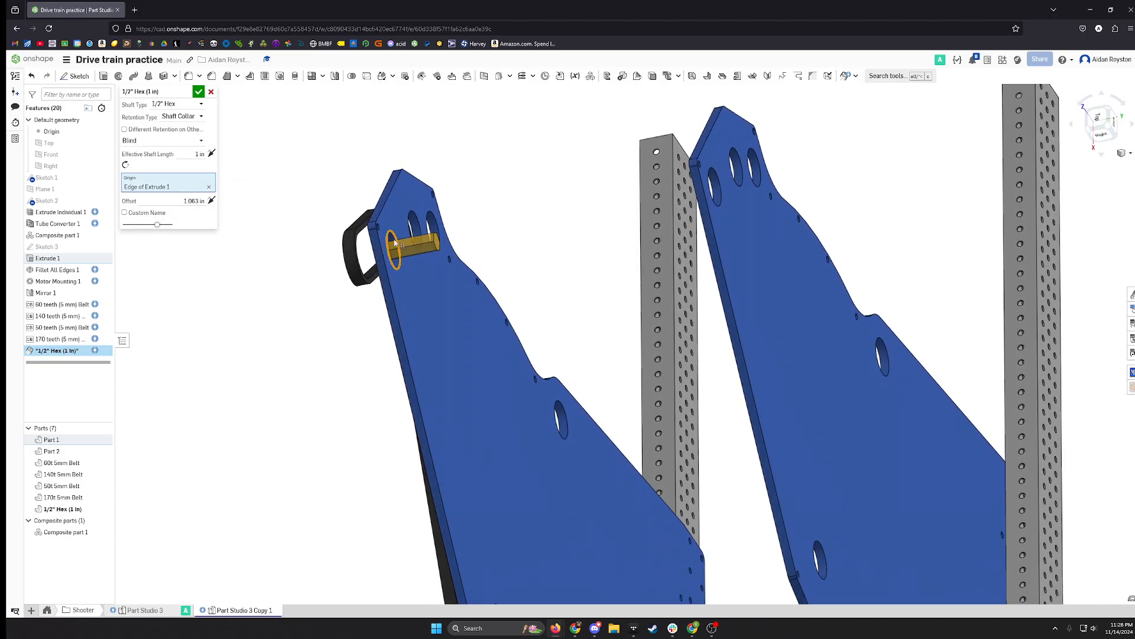
Set the shaft's end condition to Up to Face and choose the mirrored plate's face as the end face.
left_click(144, 140)
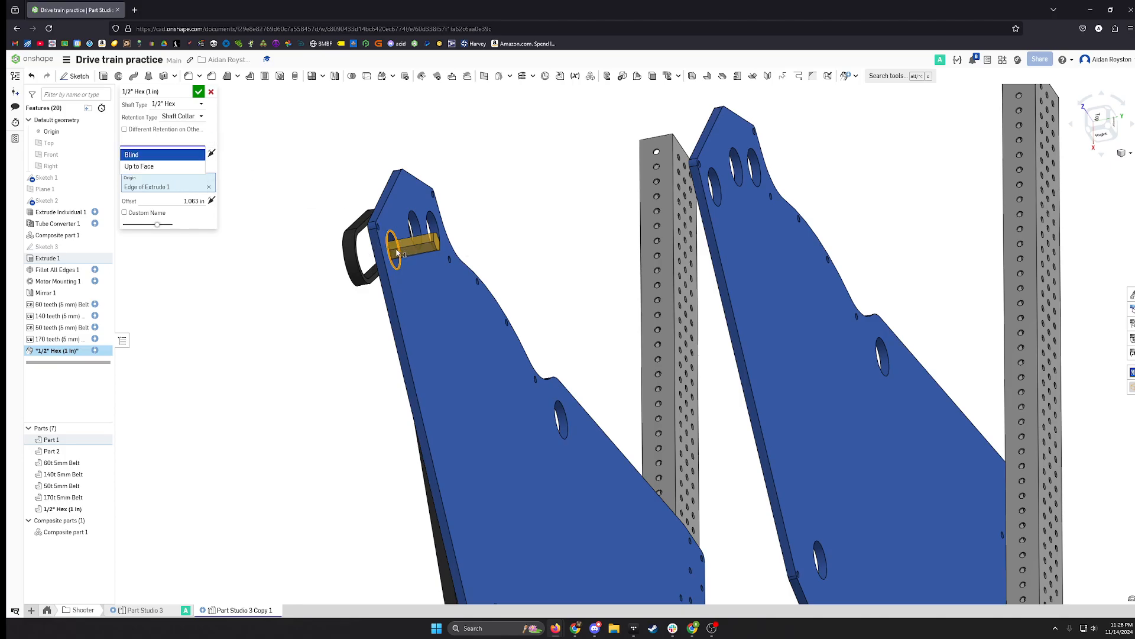
left_click(141, 167)
middle_click_drag(512, 235, 473, 237)
right_click_drag(473, 237, 582, 243)
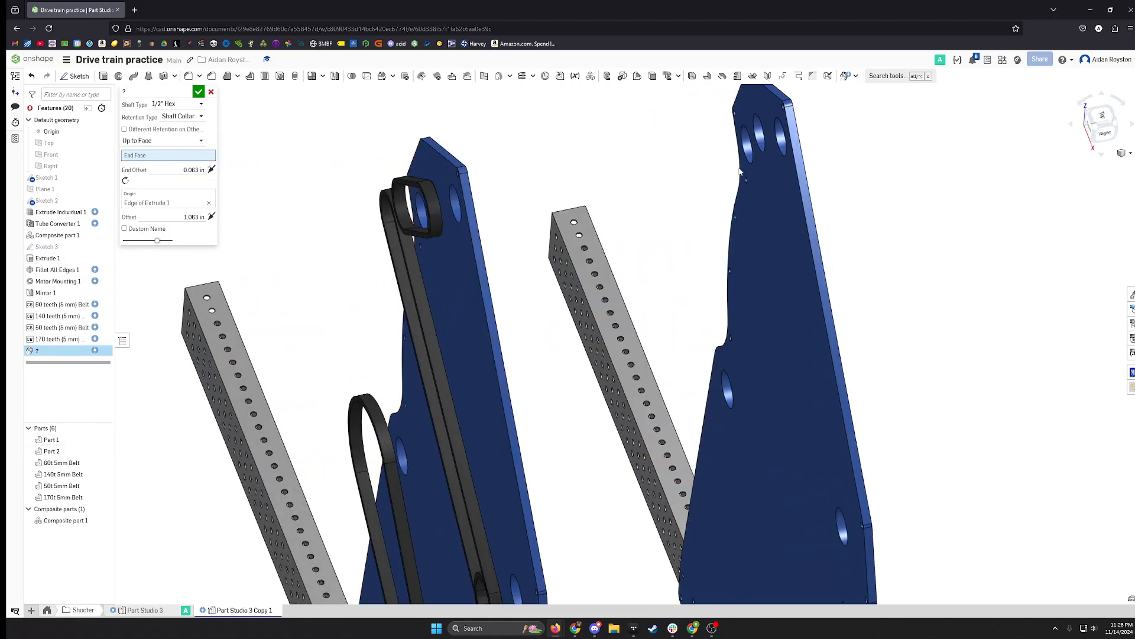
left_click(778, 169)
right_click_drag(712, 320, 308, 275)
Set both the shaft's start offset and its end offset to 0 in.
left_click(195, 226)
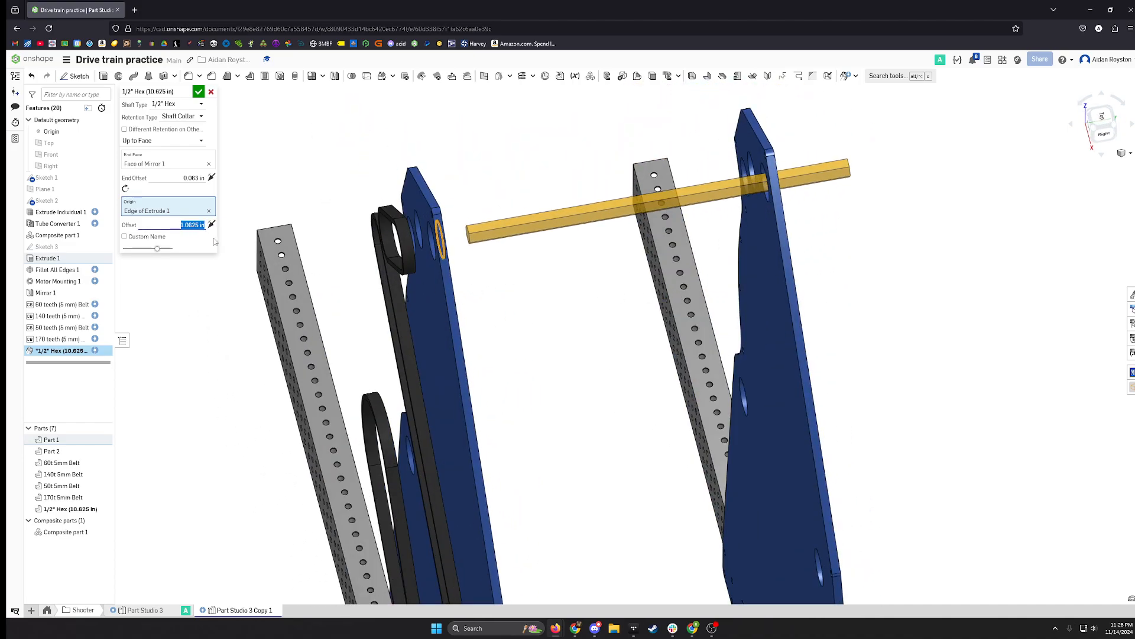
left_click(185, 178)
type("0")
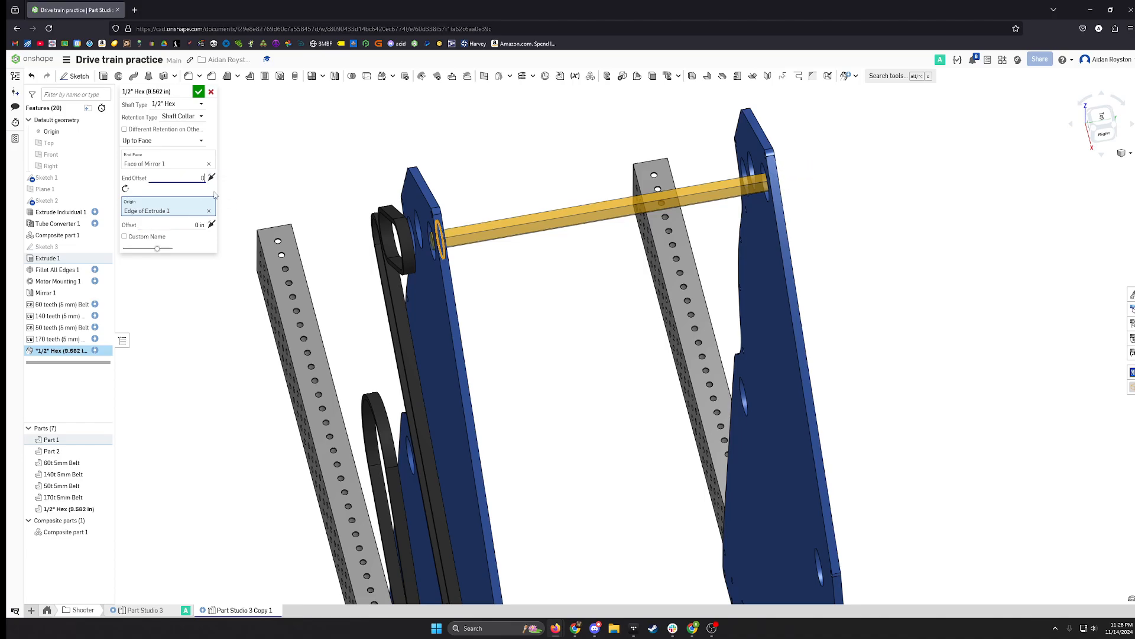
key("Return")
Set the shaft's start offset to 0.0625 in and flip its direction at the belt-side plate.
right_click_drag(506, 264, 826, 195)
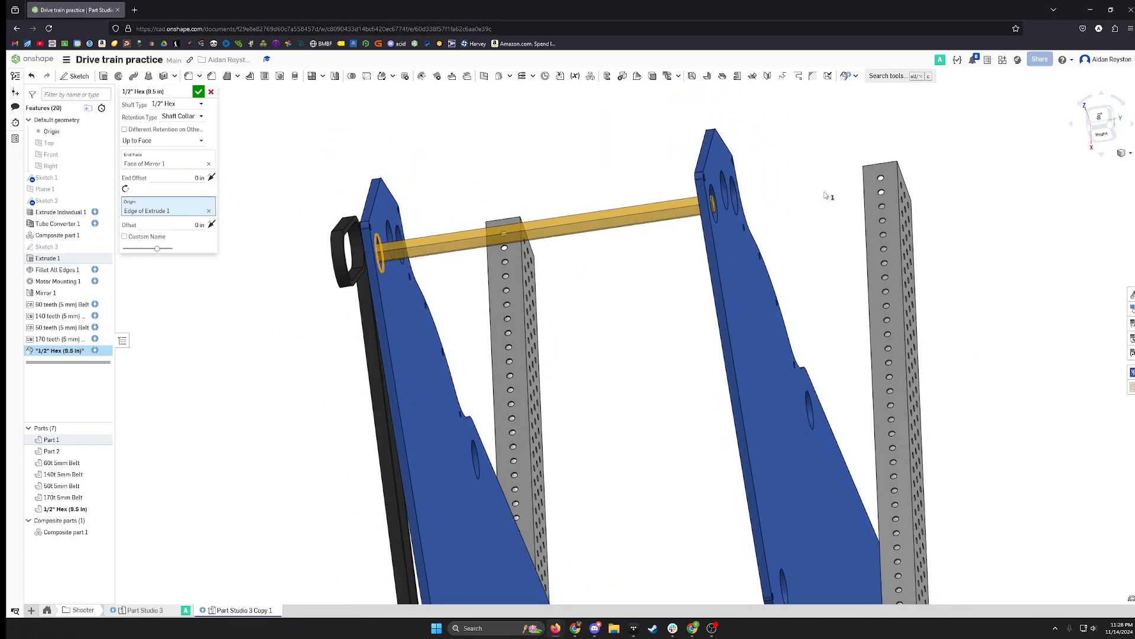
right_click_drag(629, 290, 559, 297)
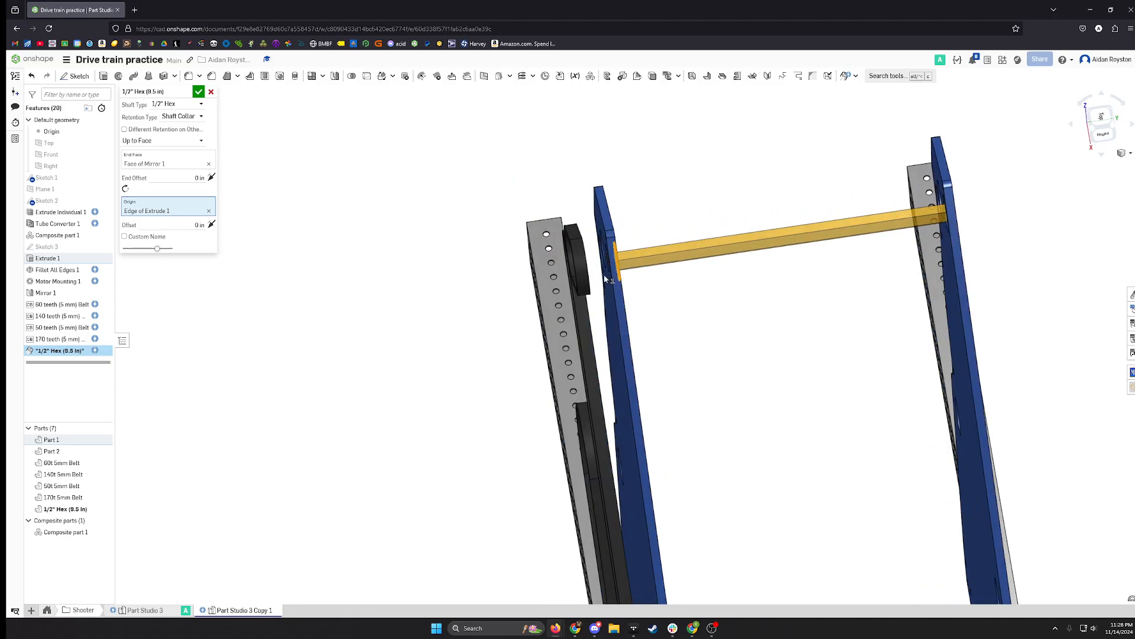
middle_click_drag(647, 292, 591, 310)
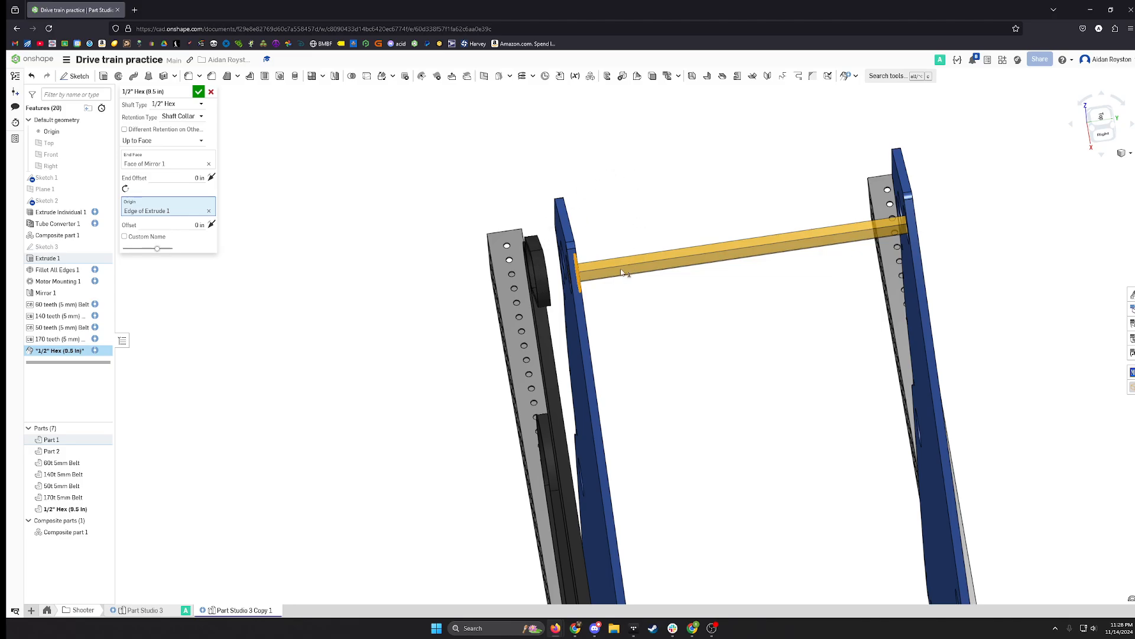
middle_click_drag(650, 290, 602, 303)
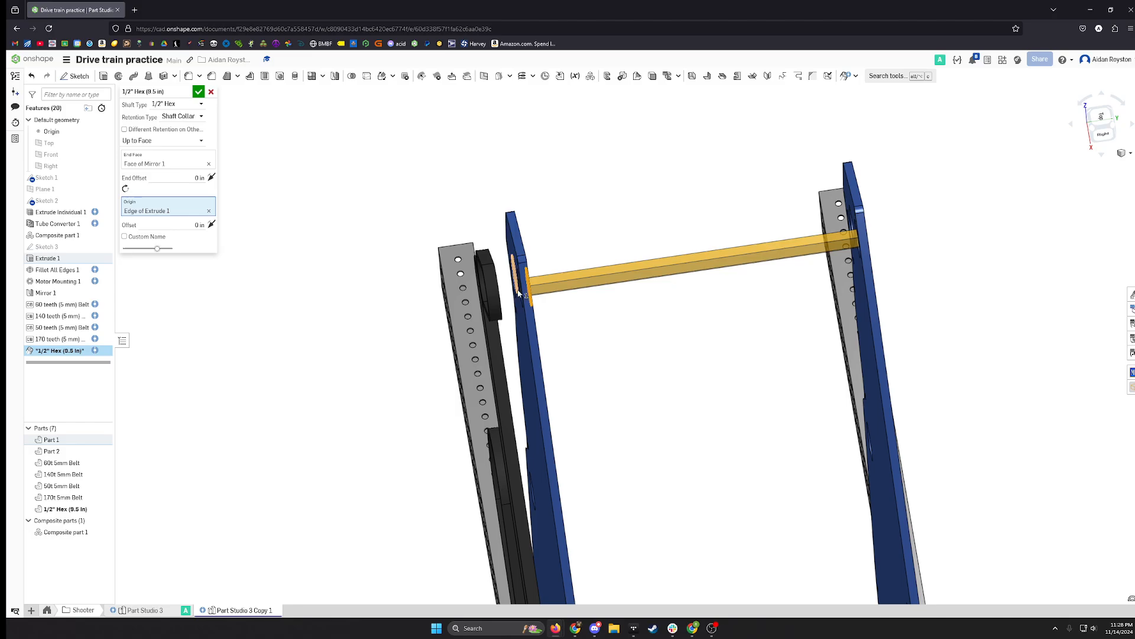
right_click_drag(538, 311, 562, 305)
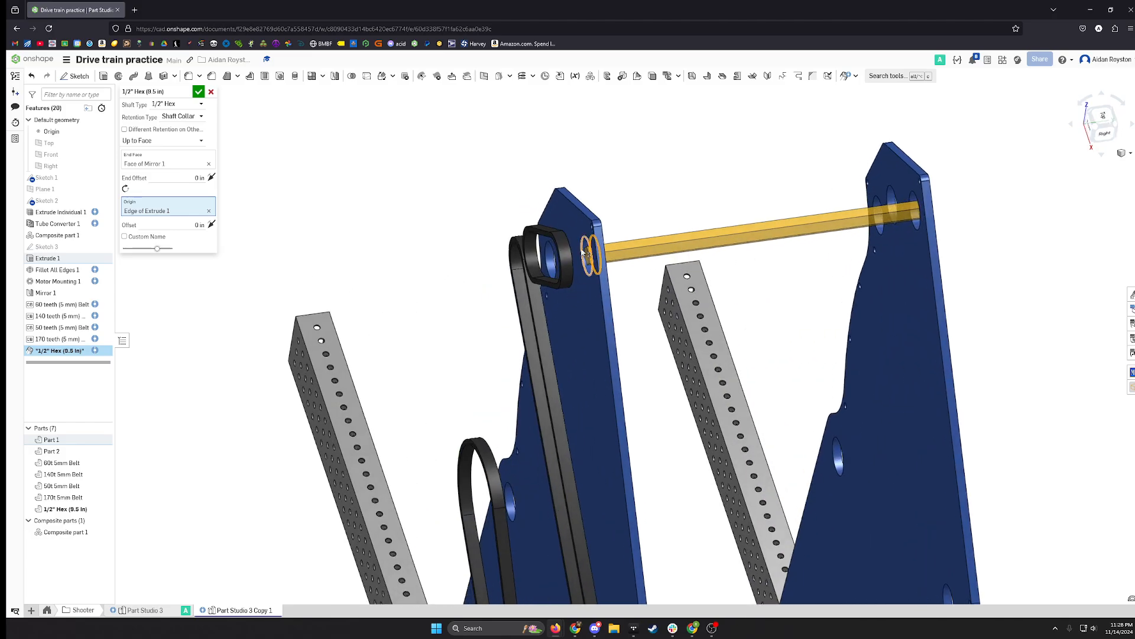
scroll(583, 252, "up", 5)
right_click_drag(551, 234, 568, 253)
left_click(189, 223)
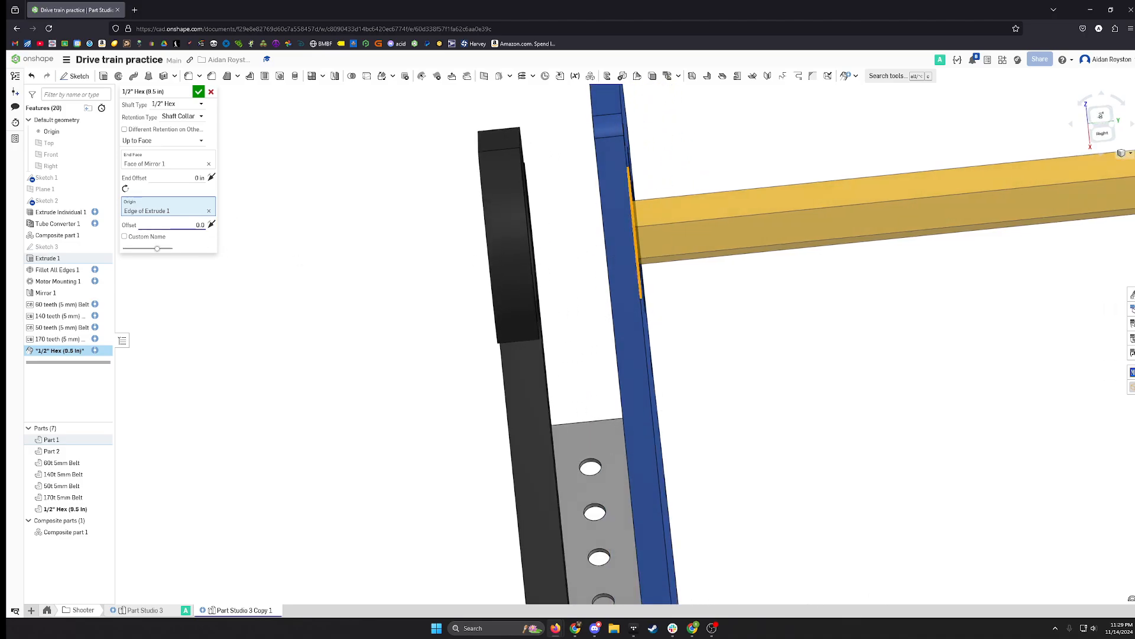
type("0.0625")
key("Return")
right_click_drag(659, 319, 735, 318)
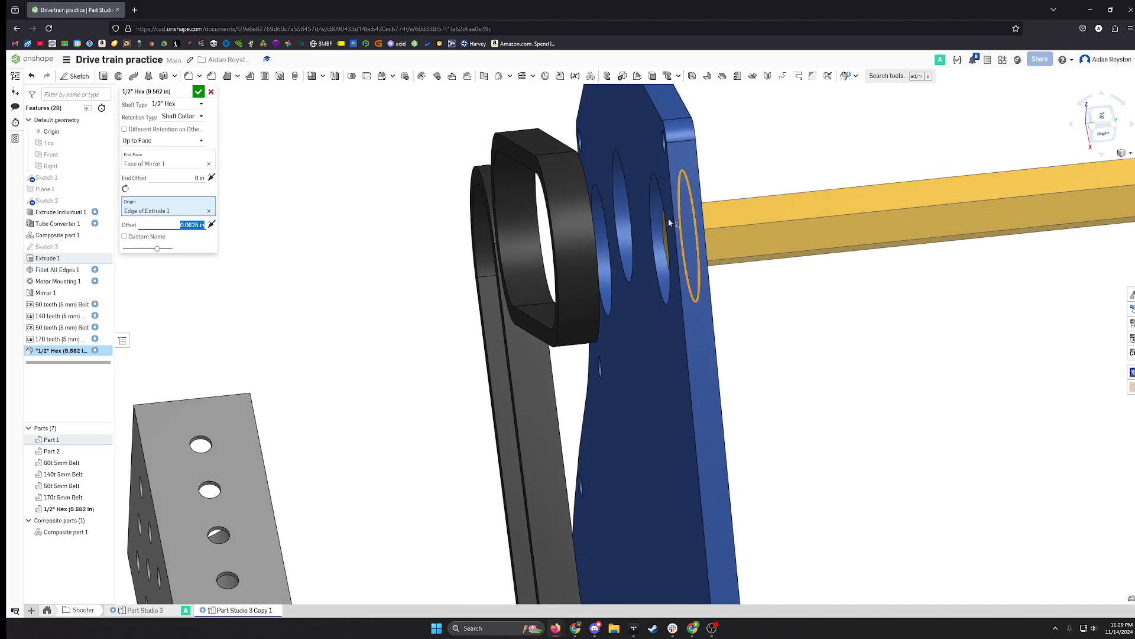
left_click(211, 225)
right_click_drag(734, 254, 688, 254)
Set the shaft's end offset to 0.0625 in at the mirrored plate.
scroll(786, 296, "down", 6)
middle_click_drag(882, 287, 714, 304)
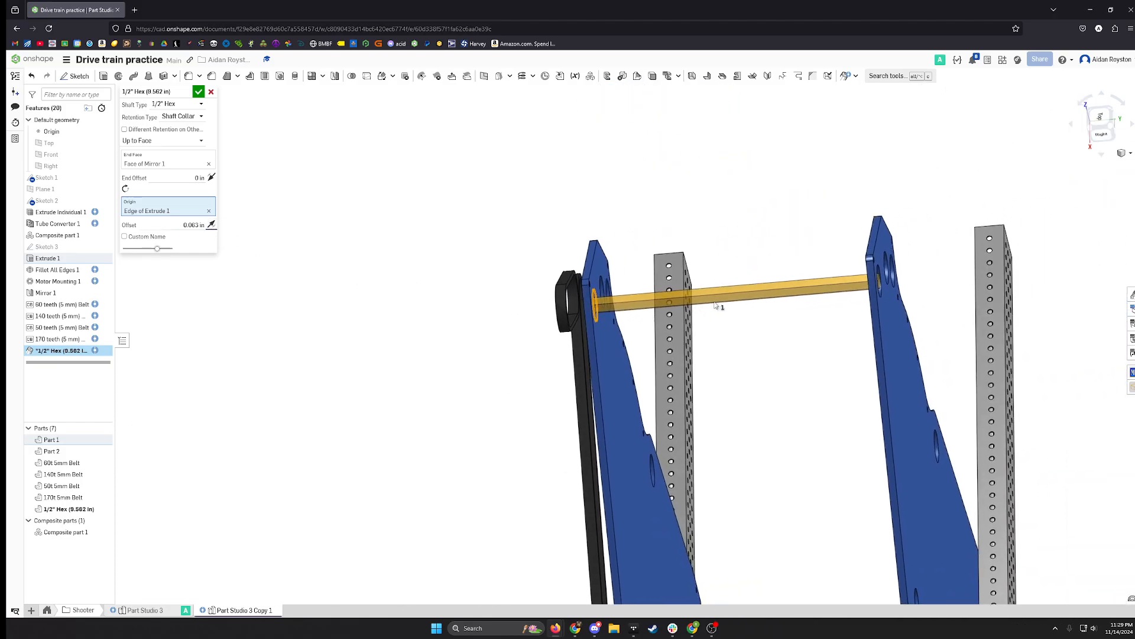
scroll(952, 281, "up", 5)
mouse_move(816, 280)
right_mouse_down()
mouse_move(836, 279)
mouse_move(823, 276)
right_mouse_up()
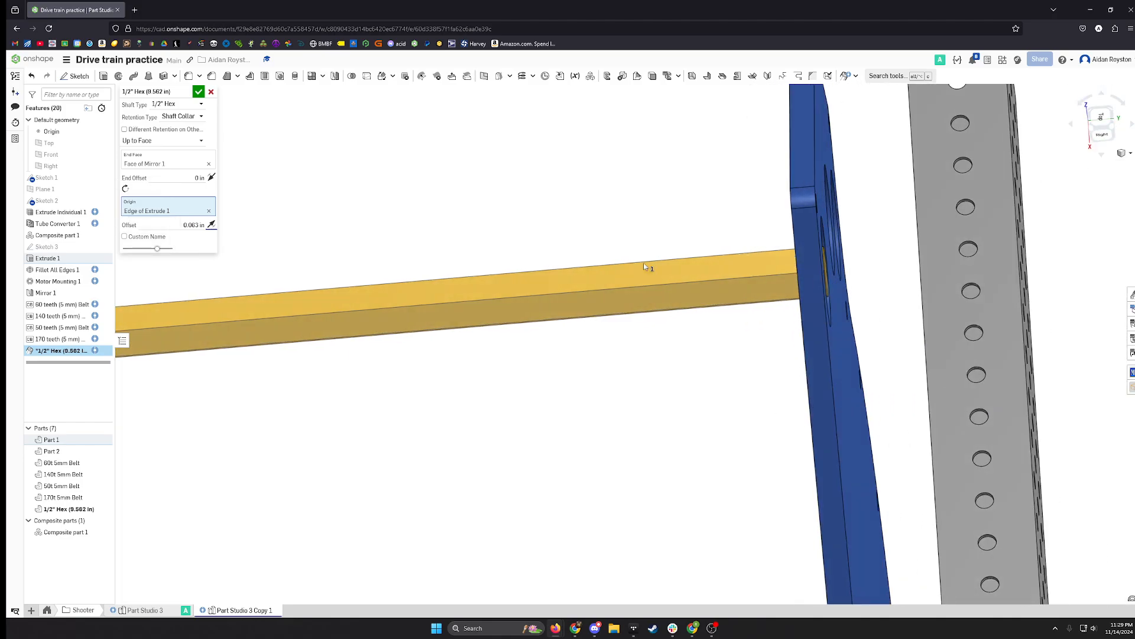
left_click(172, 177)
scroll(828, 273, "up", 4)
mouse_move(828, 273)
right_mouse_down()
mouse_move(854, 272)
mouse_move(844, 270)
right_mouse_up()
scroll(287, 184, "up", 3)
scroll(283, 190, "down", 7)
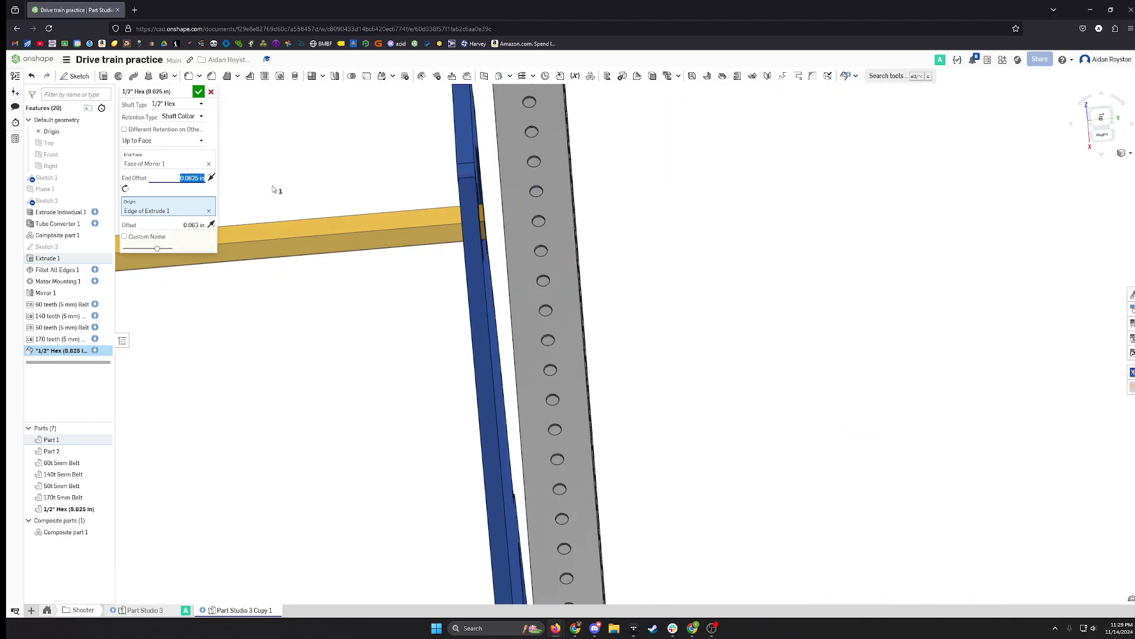
Change the shaft type to Thunderhex and accept the shaft.
middle_click_drag(285, 187, 728, 244)
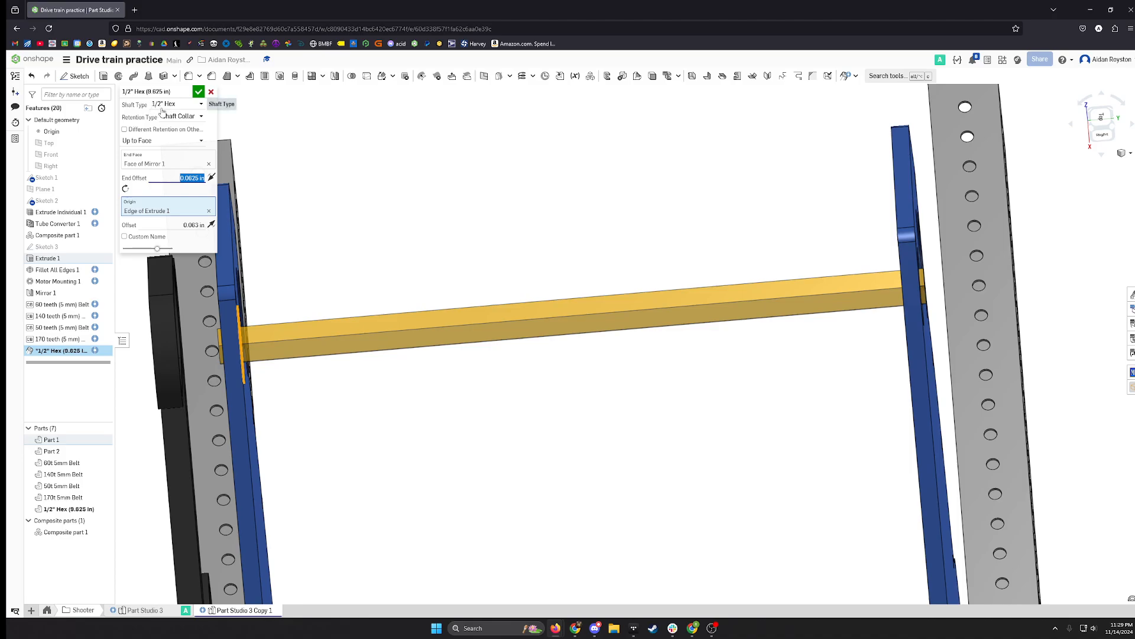
left_click(177, 104)
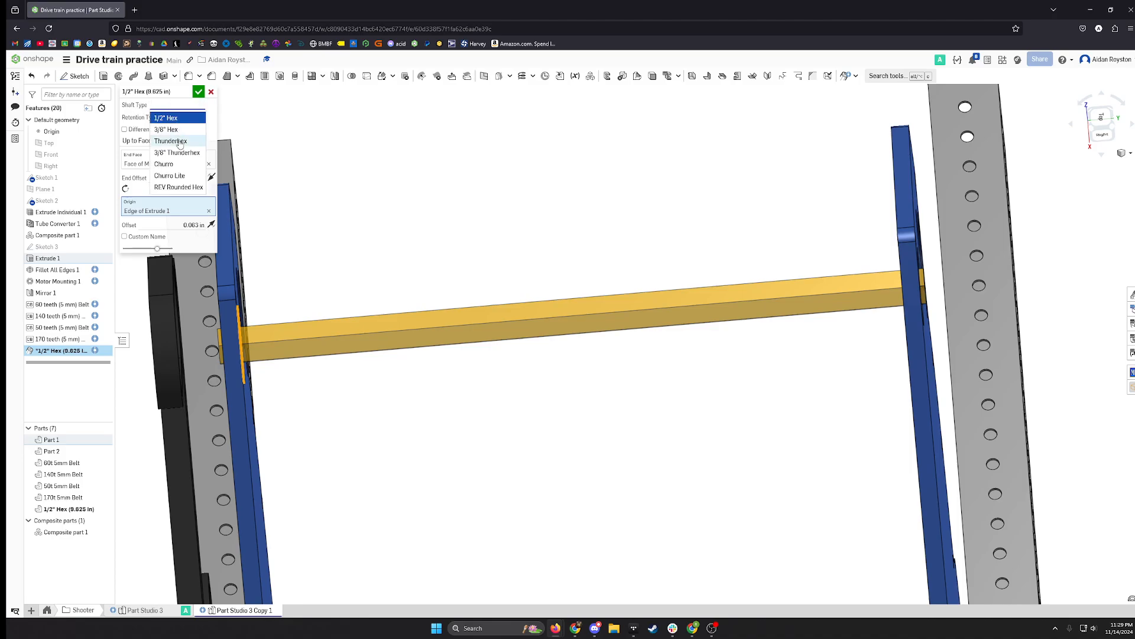
left_click(172, 142)
left_click(198, 91)
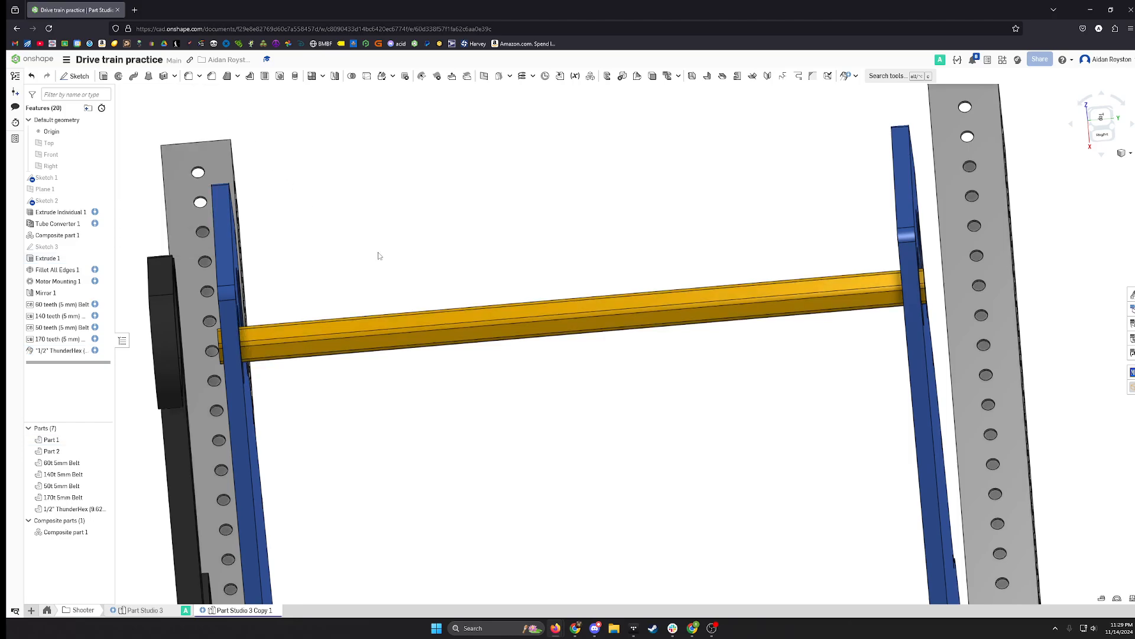
Start a second 1/2" Hex shaft, using the inner edge of the lowest of the three holes near the belt-side plate's tip as origin.
scroll(380, 254, "down", 3)
right_click_drag(456, 296, 409, 313)
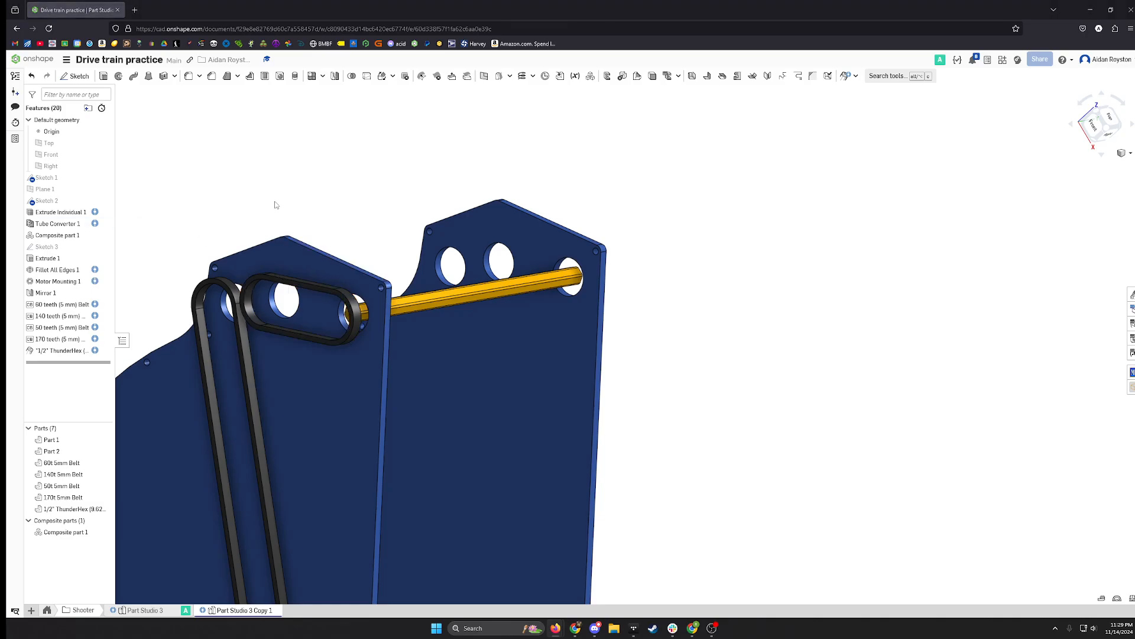
right_click_drag(275, 205, 394, 154)
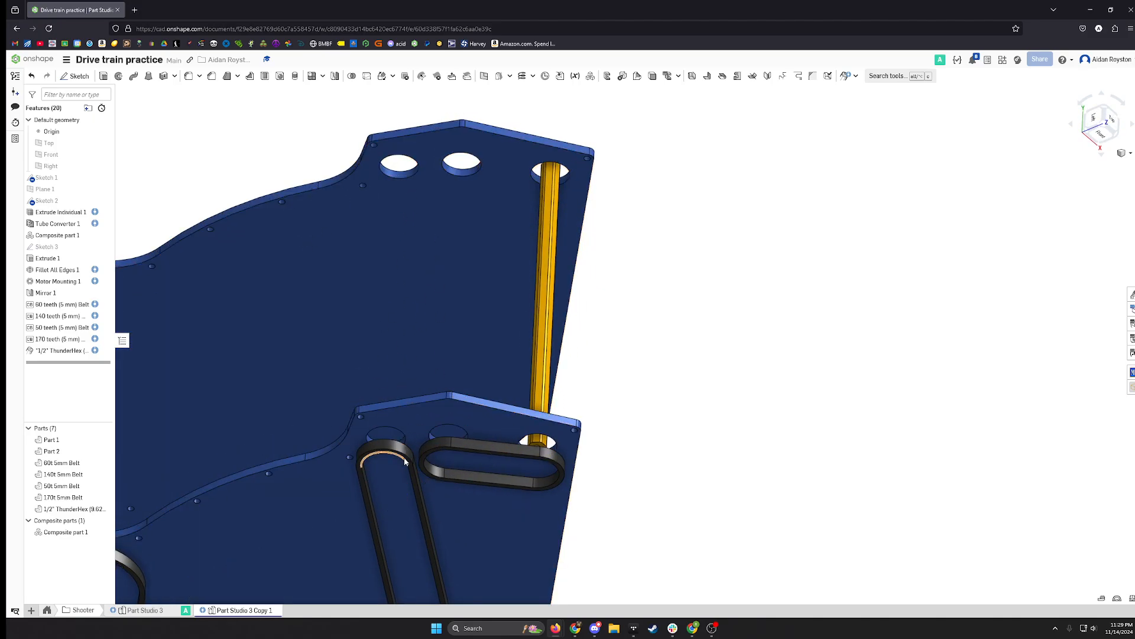
right_click_drag(436, 225, 611, 300)
scroll(487, 367, "up", 3)
scroll(716, 362, "down", 4)
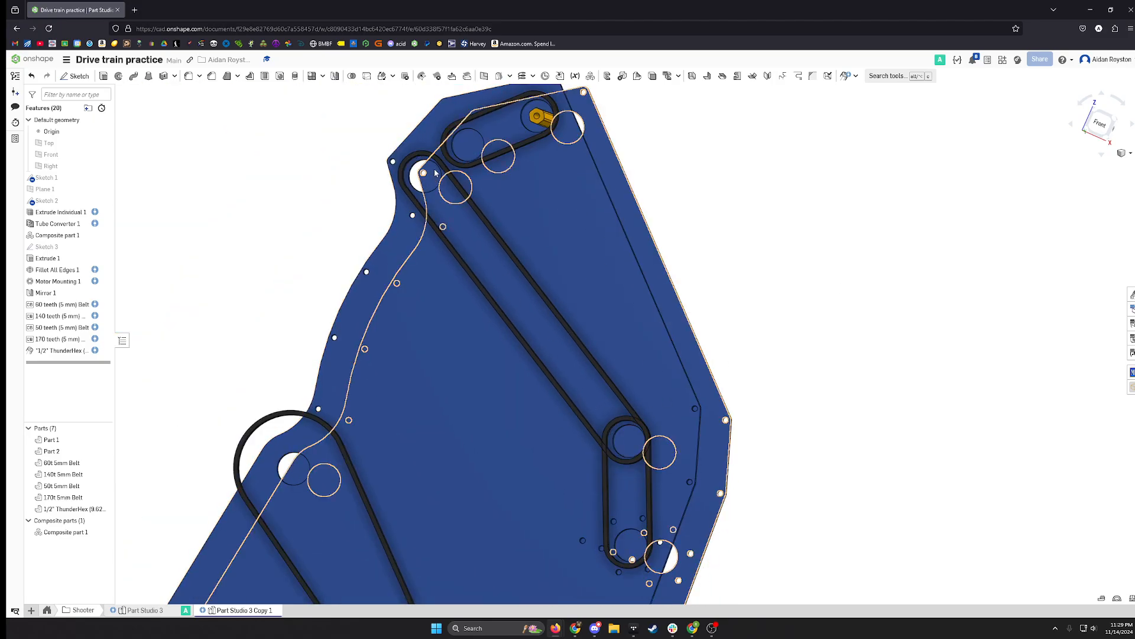
right_click_drag(529, 120, 449, 201)
left_click(845, 76)
right_click_drag(821, 154, 689, 265)
left_click(542, 220)
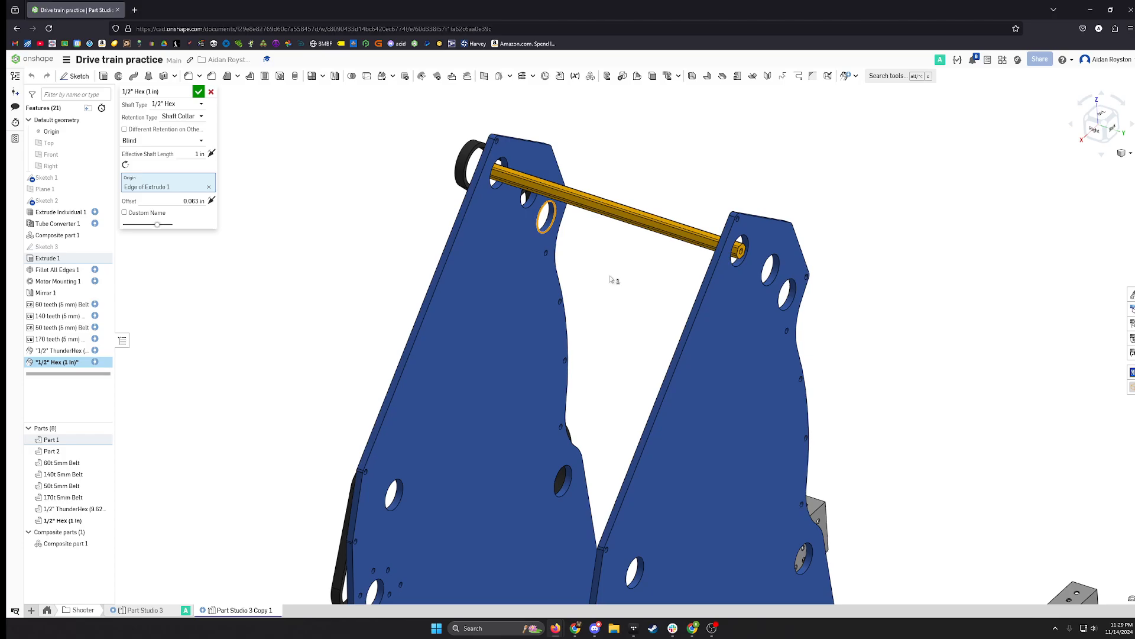
Make the second shaft extend up to the mirrored plate's inner face.
right_click_drag(611, 279, 537, 285)
middle_click_drag(537, 285, 486, 305)
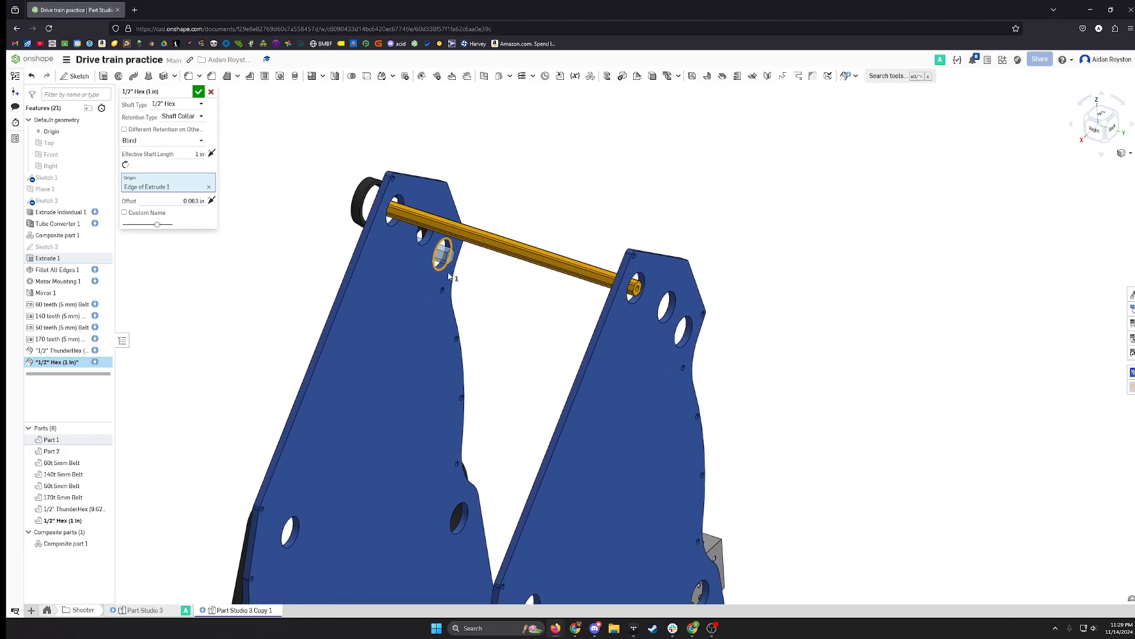
left_click(145, 141)
left_click(153, 166)
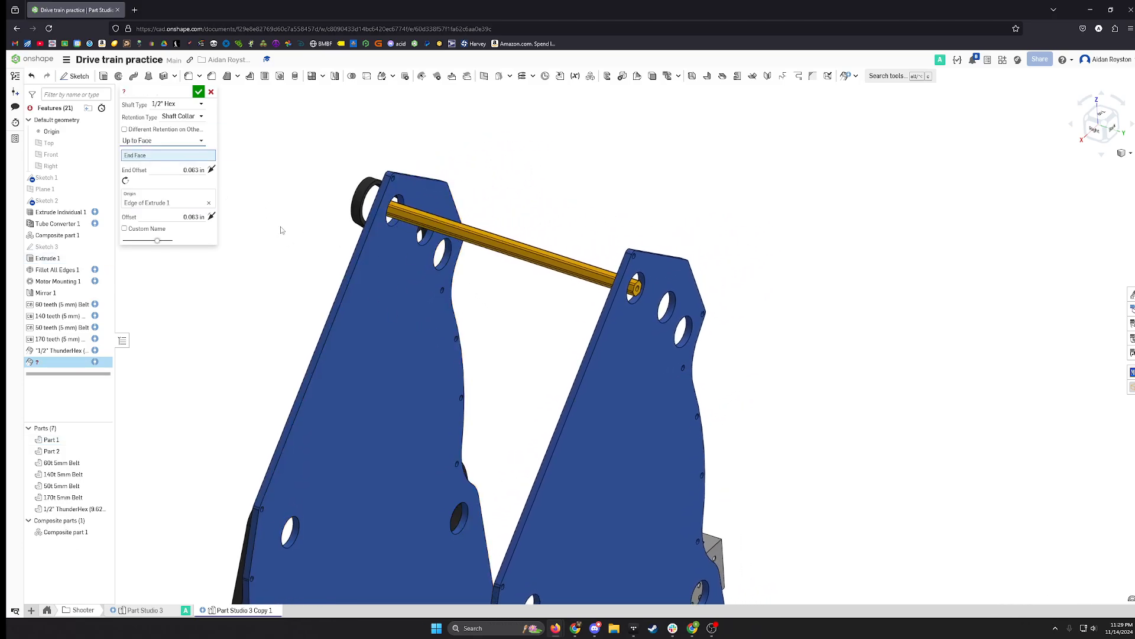
right_click_drag(402, 301, 490, 324)
left_click(572, 350)
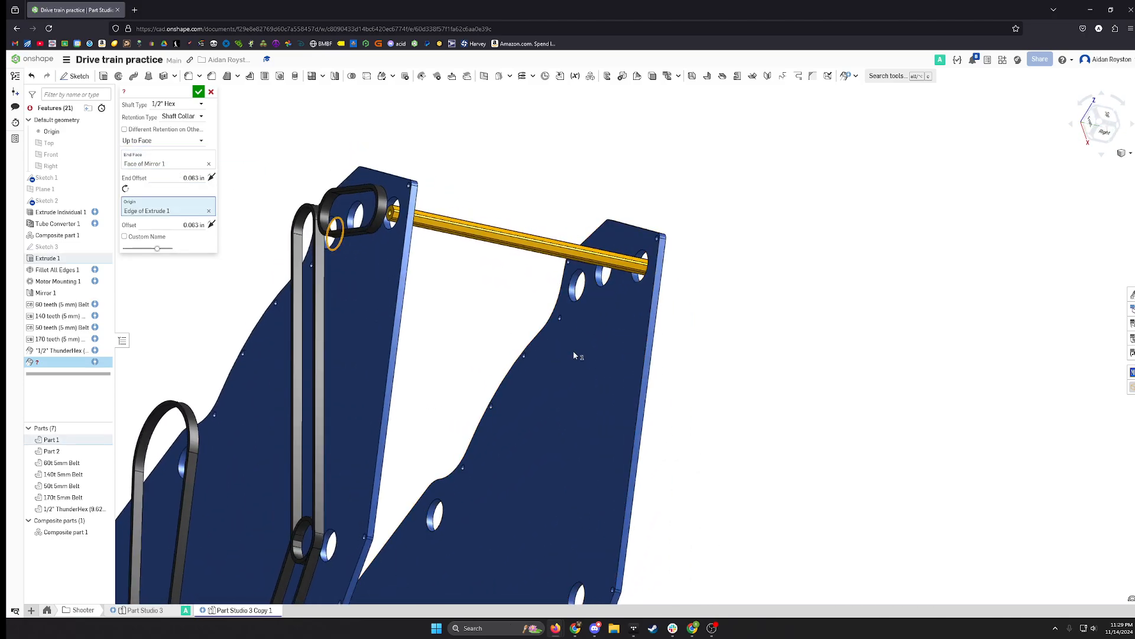
Flip the direction of the second shaft's end offset at the mirrored plate.
right_click_drag(573, 350, 541, 387)
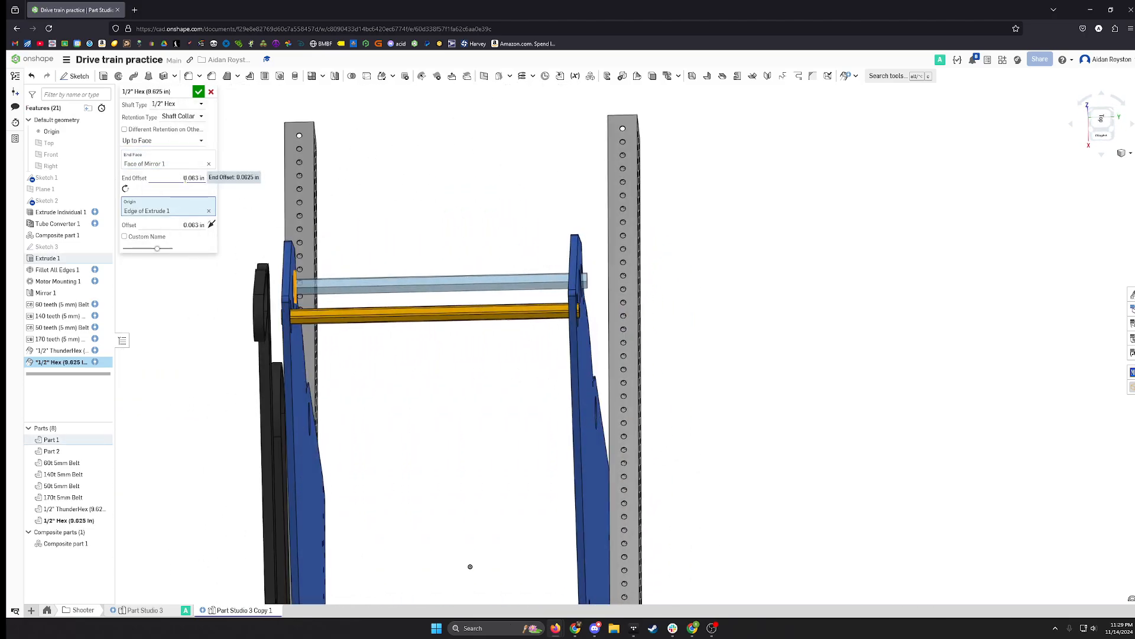
scroll(589, 299, "up", 5)
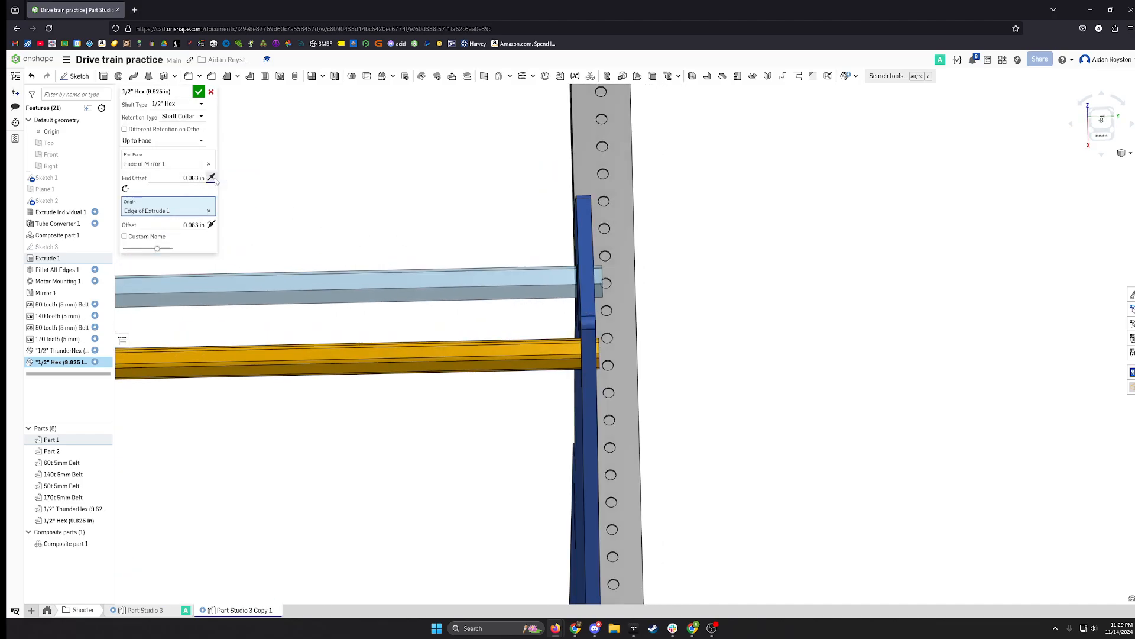
right_click_drag(319, 224, 573, 326)
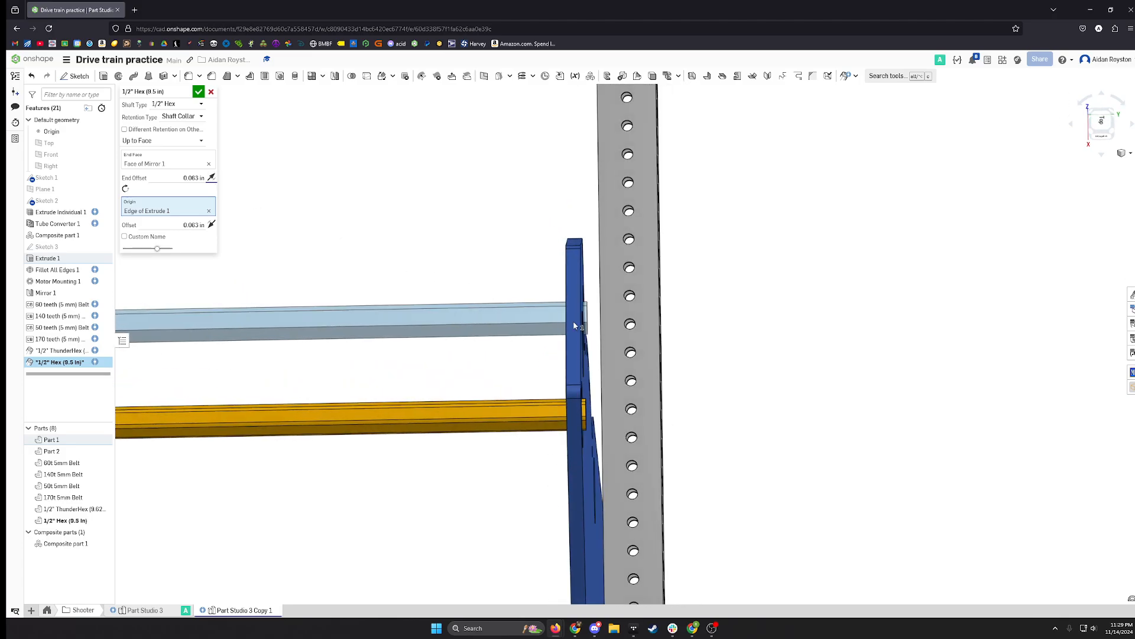
Examine both ends of the second shaft and how its origin hole lines up with the belts on the belt-side plate.
middle_click_drag(220, 231, 484, 238)
scroll(355, 284, "down", 3)
right_click_drag(295, 283, 393, 390)
scroll(458, 387, "up", 5)
middle_click_drag(393, 388, 573, 297)
scroll(562, 313, "up", 4)
scroll(378, 218, "down", 3)
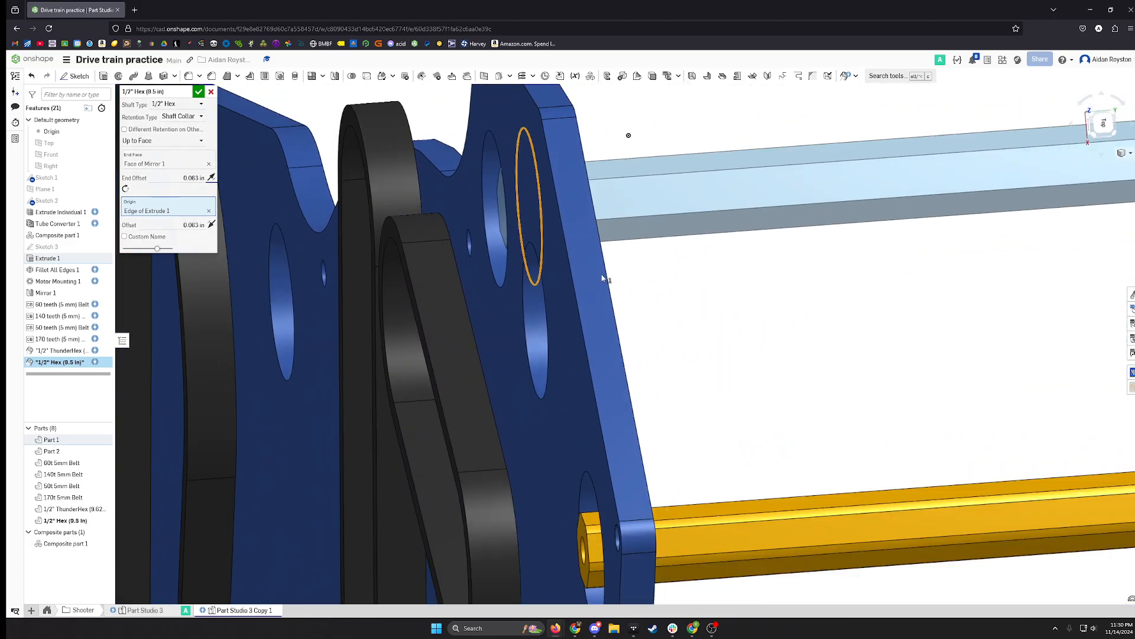
scroll(545, 293, "down", 4)
right_click_drag(536, 312, 587, 278)
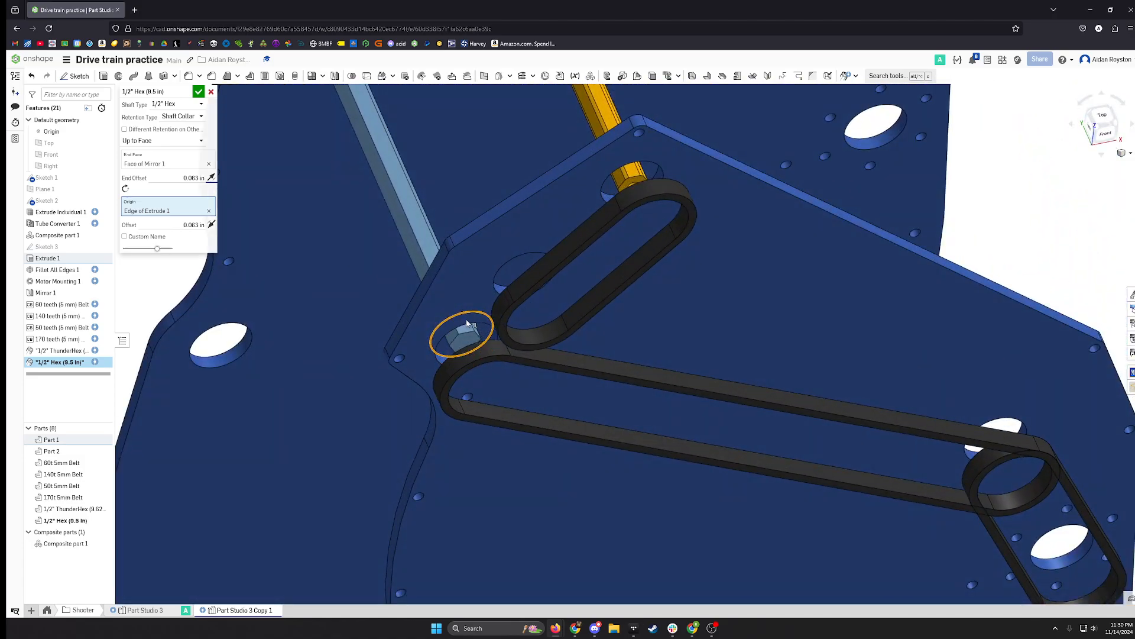
middle_click_drag(1025, 264, 998, 236)
left_click(1102, 122)
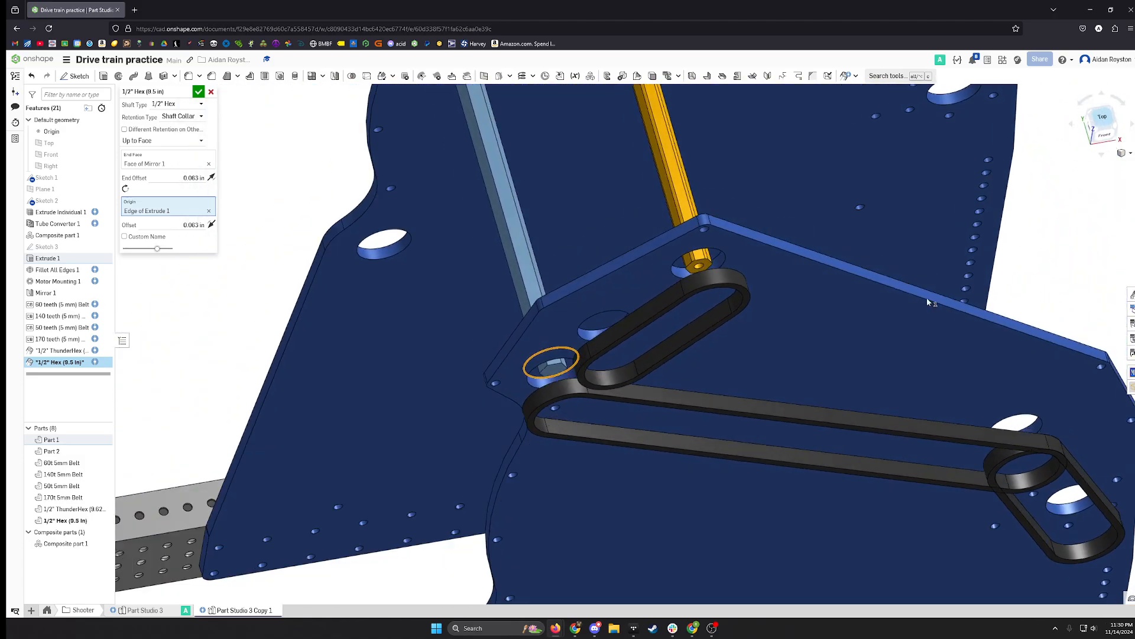
middle_click_drag(611, 330, 451, 239)
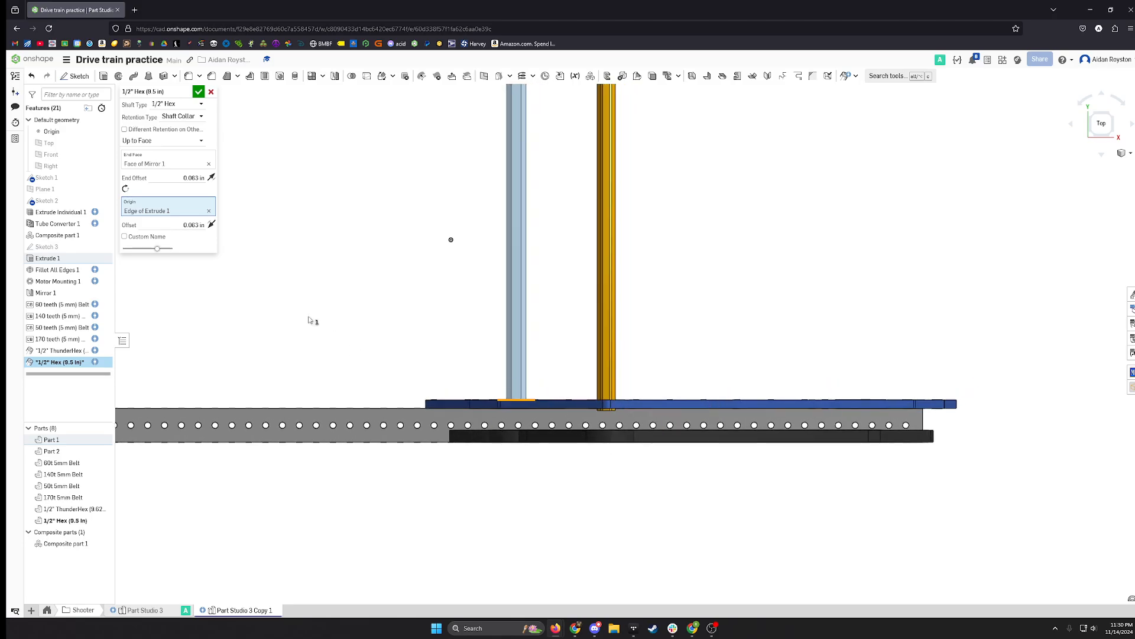
right_click_drag(524, 437, 510, 275)
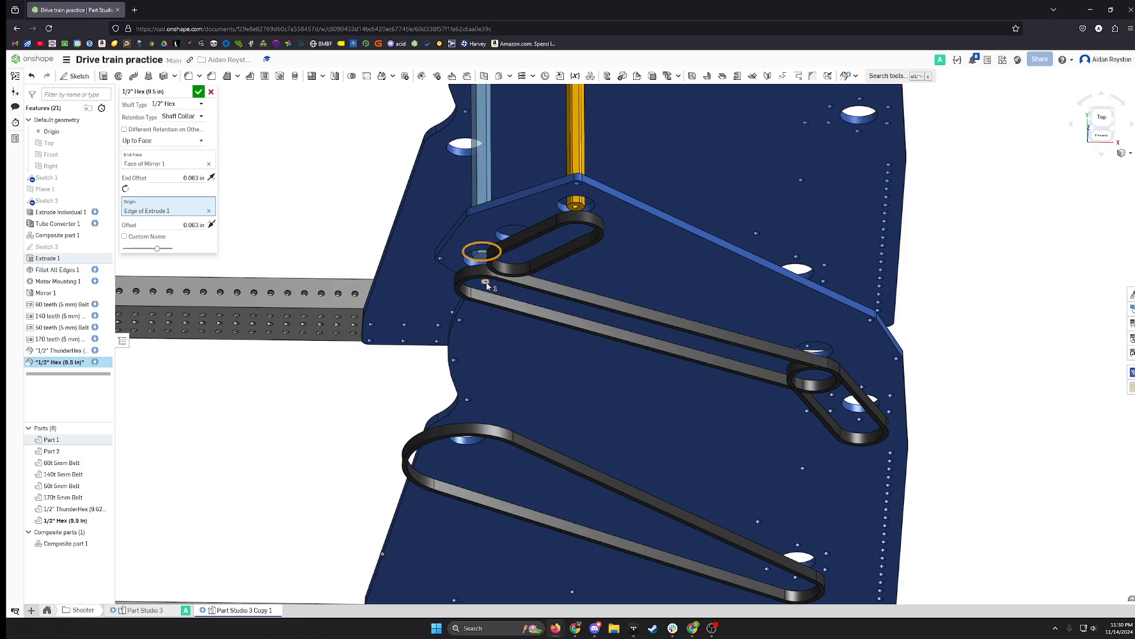
right_click_drag(377, 279, 682, 433)
Clear the second shaft's end face and origin, and use the inner edge of the hole where the long belt meets the lower short belt as origin.
left_click(193, 225)
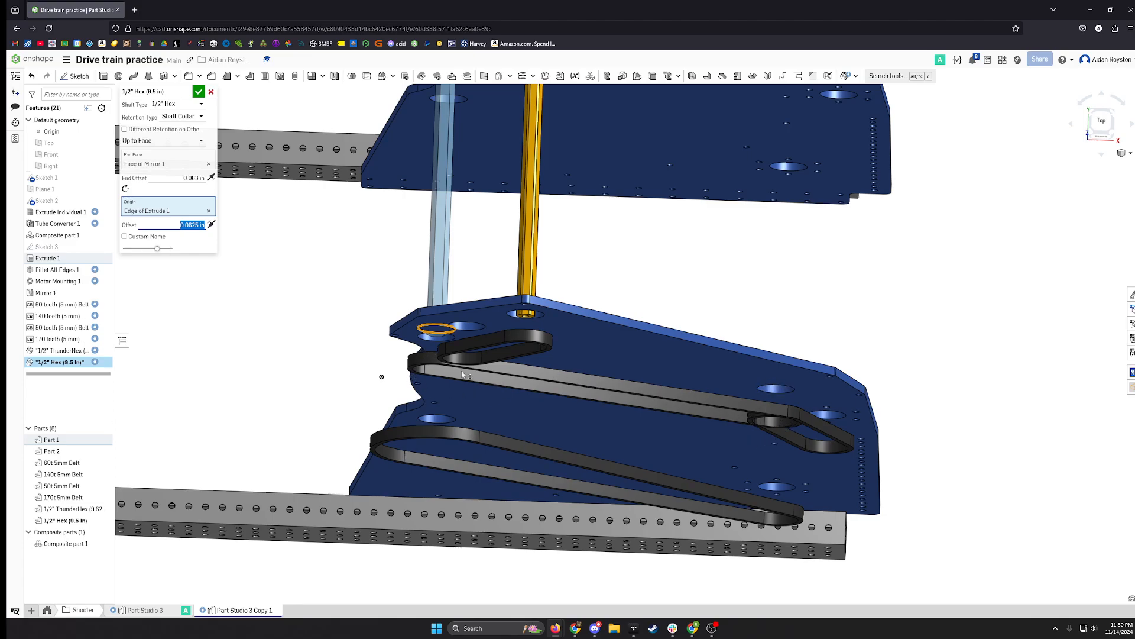
left_click(208, 211)
left_click(208, 164)
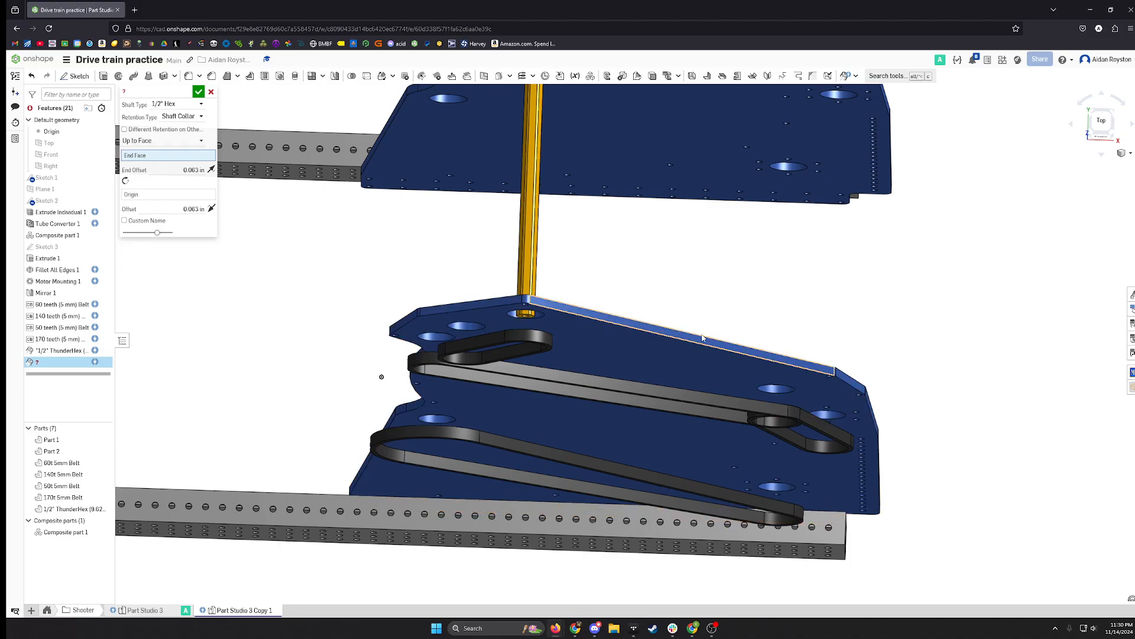
middle_click_drag(848, 342, 790, 314)
right_click_drag(790, 314, 683, 362)
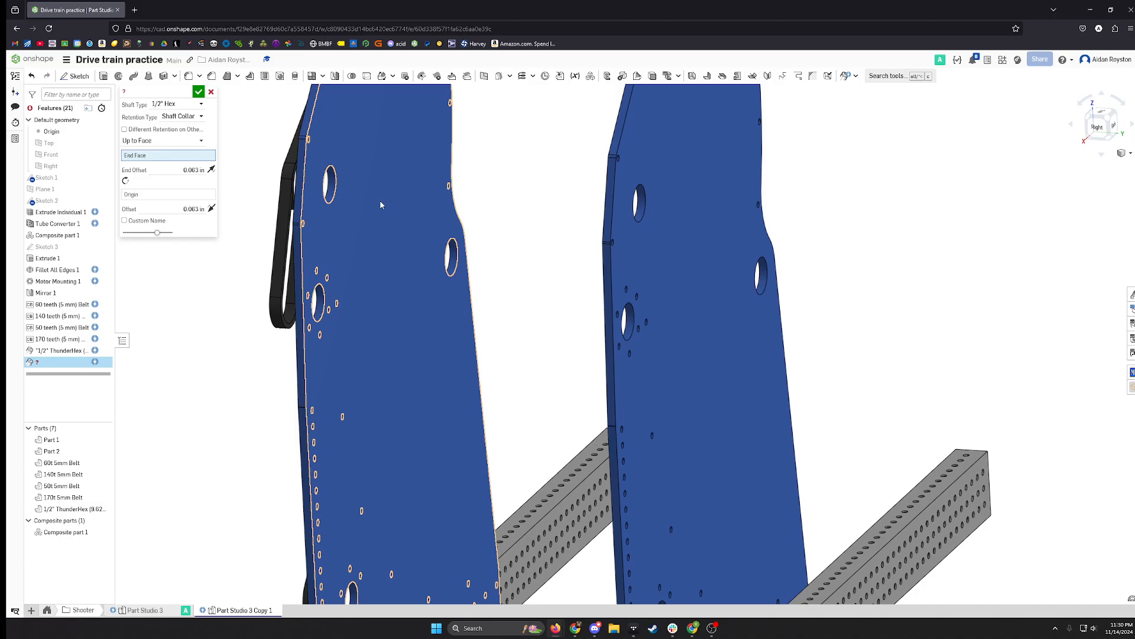
left_click(380, 205)
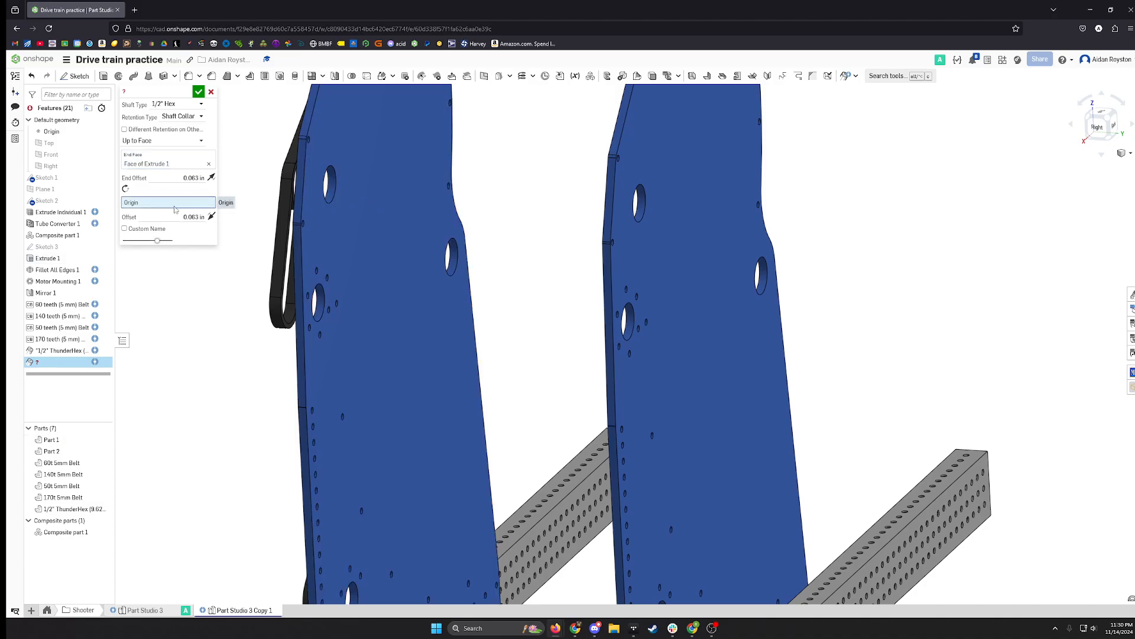
left_click(331, 203)
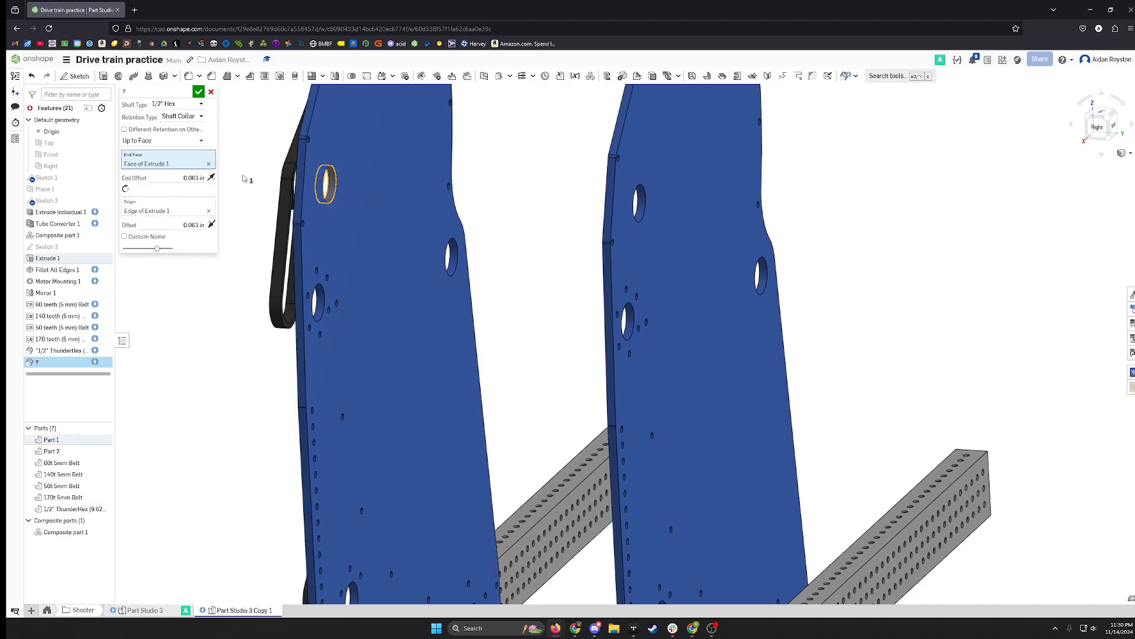
Replace the second shaft's end face with the mirrored plate's inner face.
left_click(209, 164)
right_click_drag(266, 225, 591, 272)
left_click(608, 294)
scroll(588, 309, "down", 2)
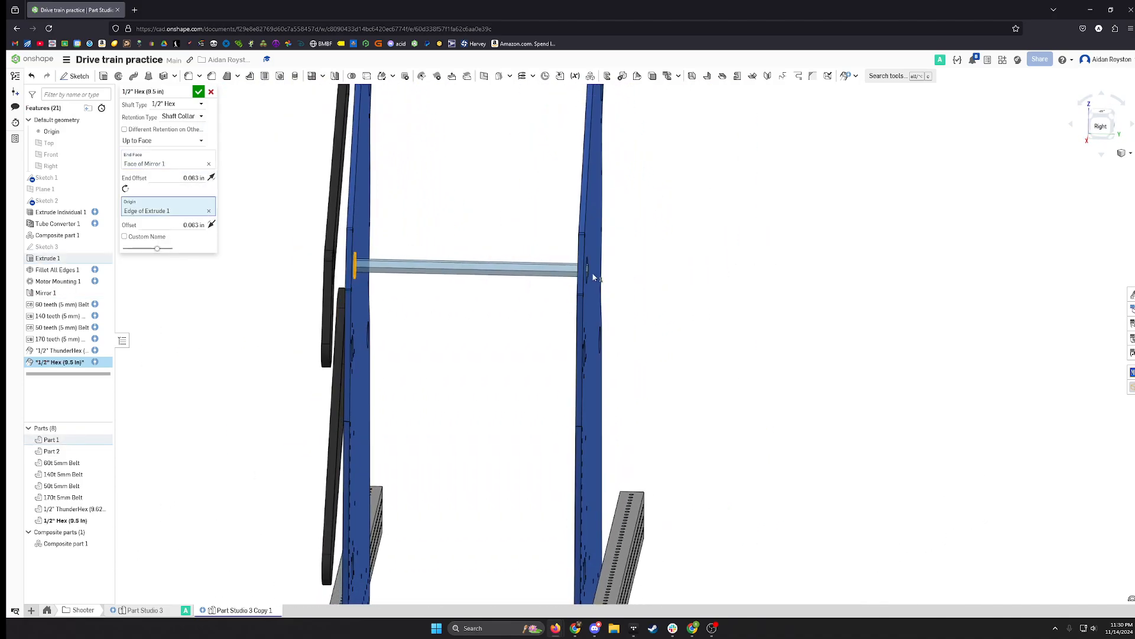
scroll(591, 274, "down", 2)
scroll(592, 276, "up", 3)
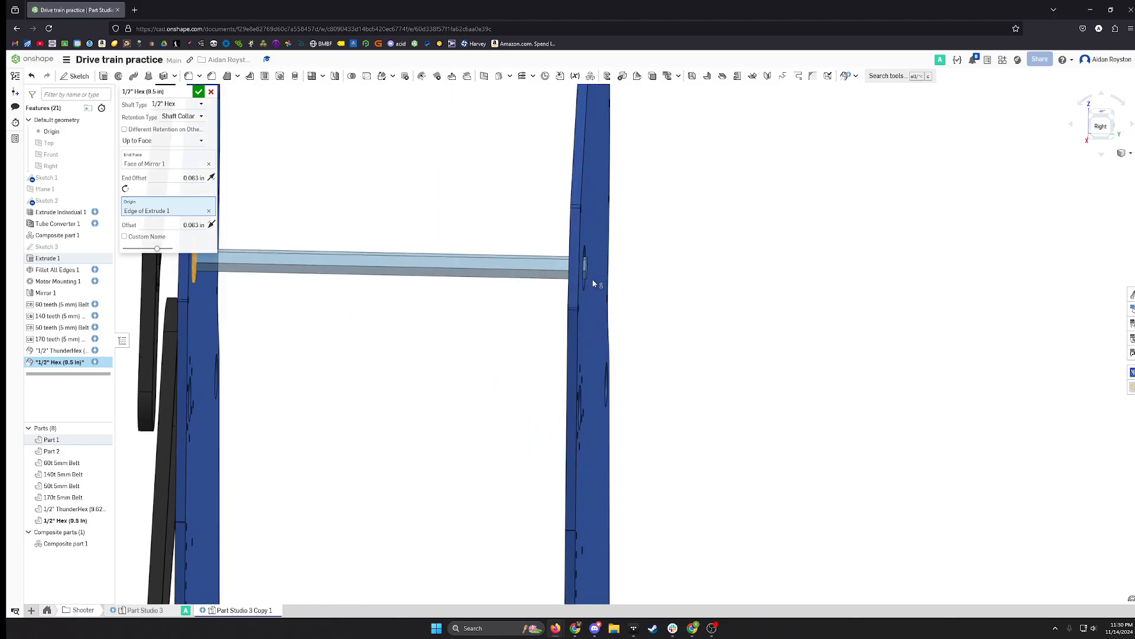
Set the second shaft's end offset to 0.563 in and flip its direction so the shaft extends past the mirrored plate.
left_click(193, 178)
right_click_drag(621, 286, 621, 280)
left_click(211, 177)
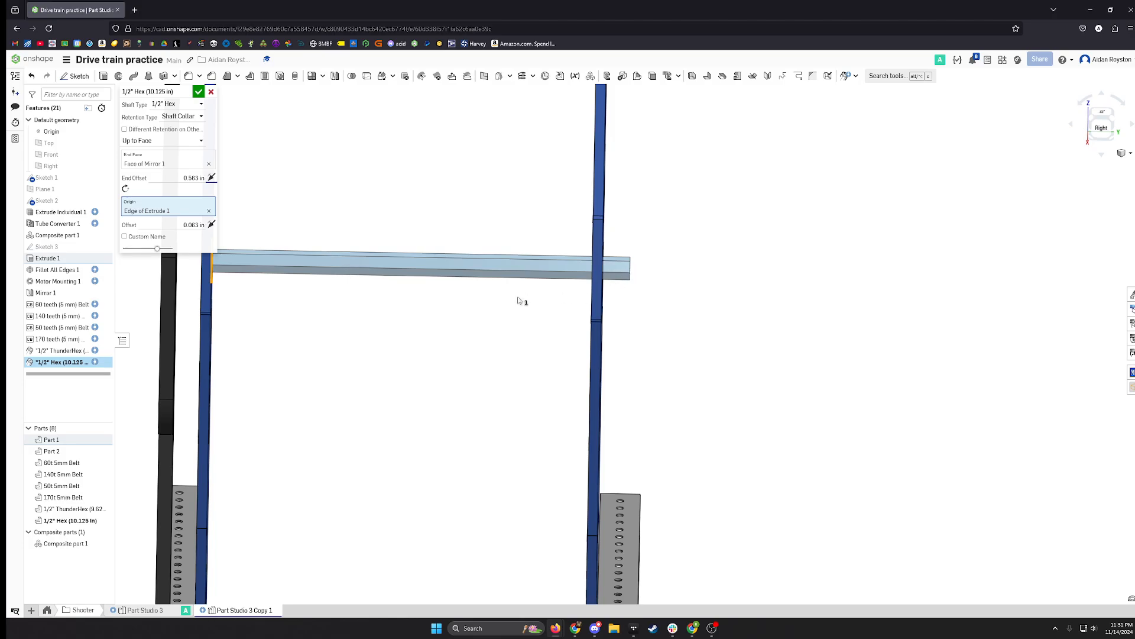
Set the second shaft's origin offset to 1.0625 in and flip its direction so the shaft extends outward through the belts.
middle_click_drag(314, 323, 638, 343)
right_click_drag(532, 282, 572, 296)
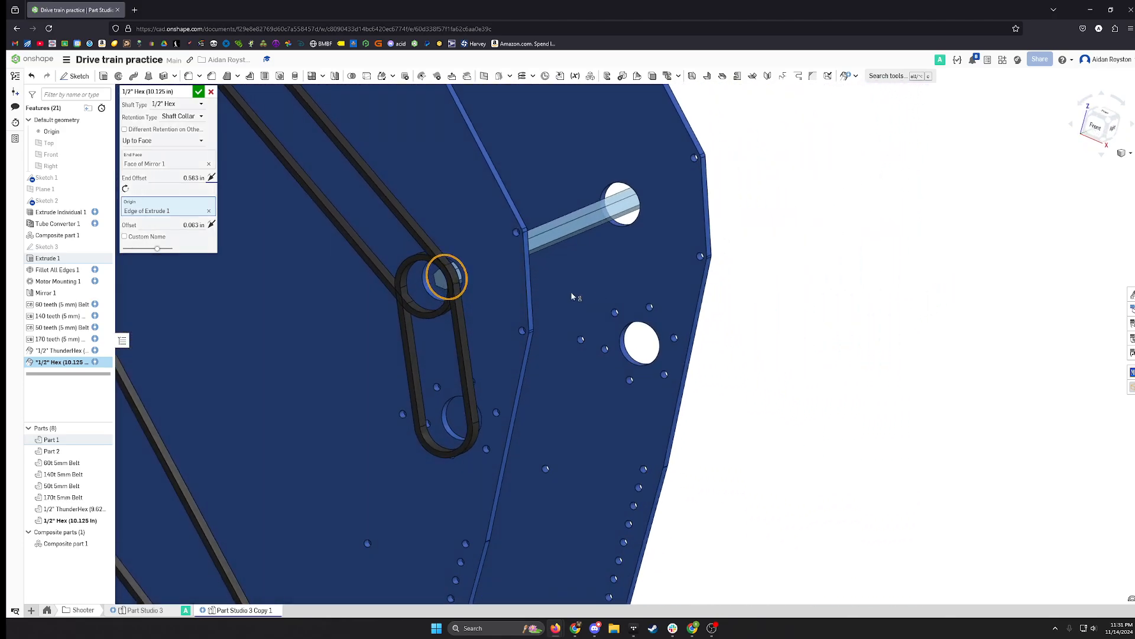
middle_click_drag(425, 380, 593, 516)
scroll(612, 453, "up", 3)
scroll(615, 431, "down", 4)
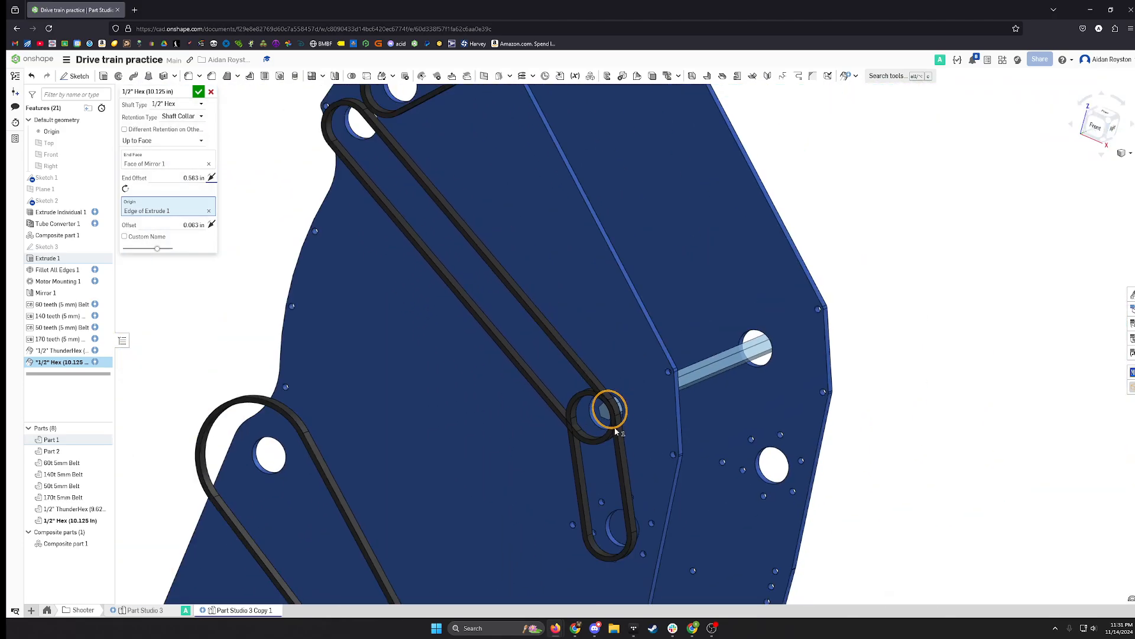
right_click_drag(710, 490, 517, 437)
middle_click_drag(404, 362, 475, 375)
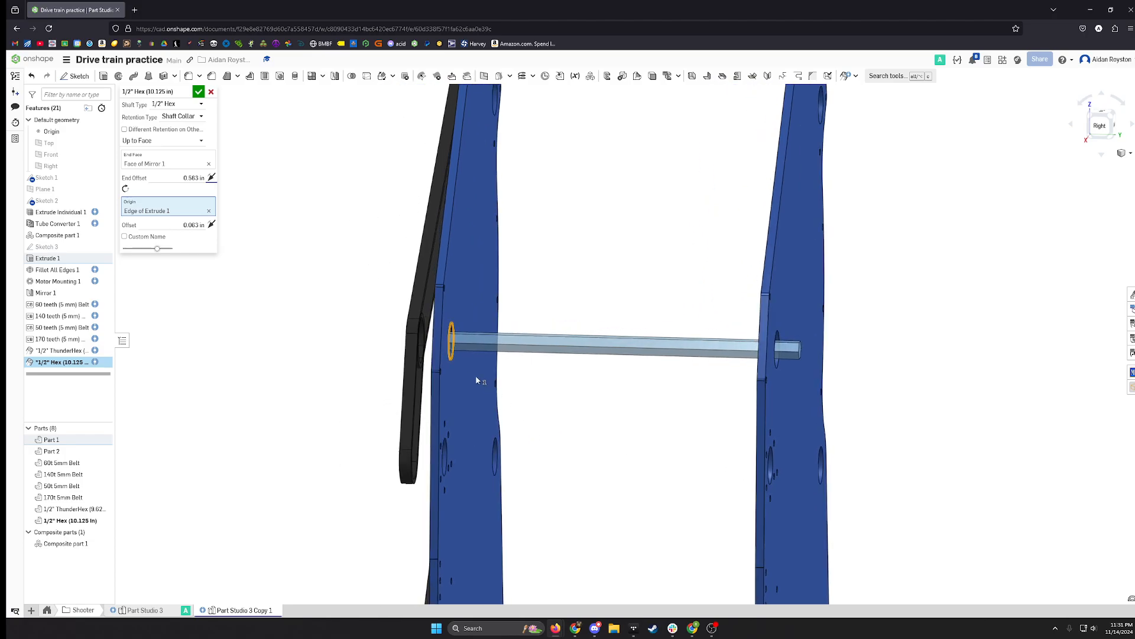
right_click_drag(475, 376, 482, 376)
scroll(452, 355, "up", 3)
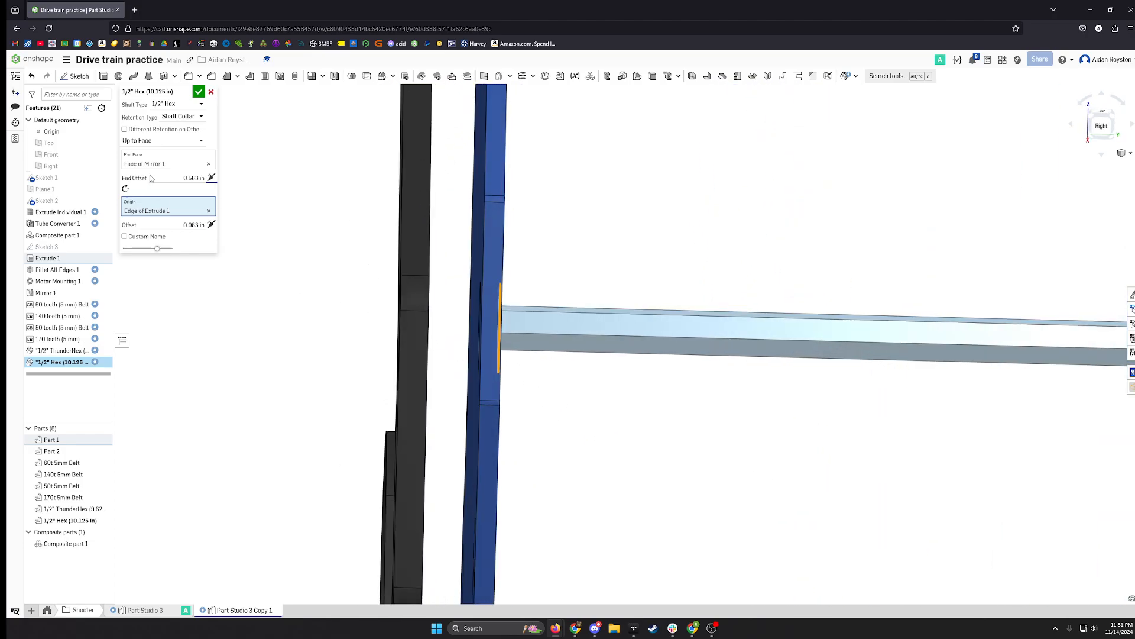
left_click(191, 226)
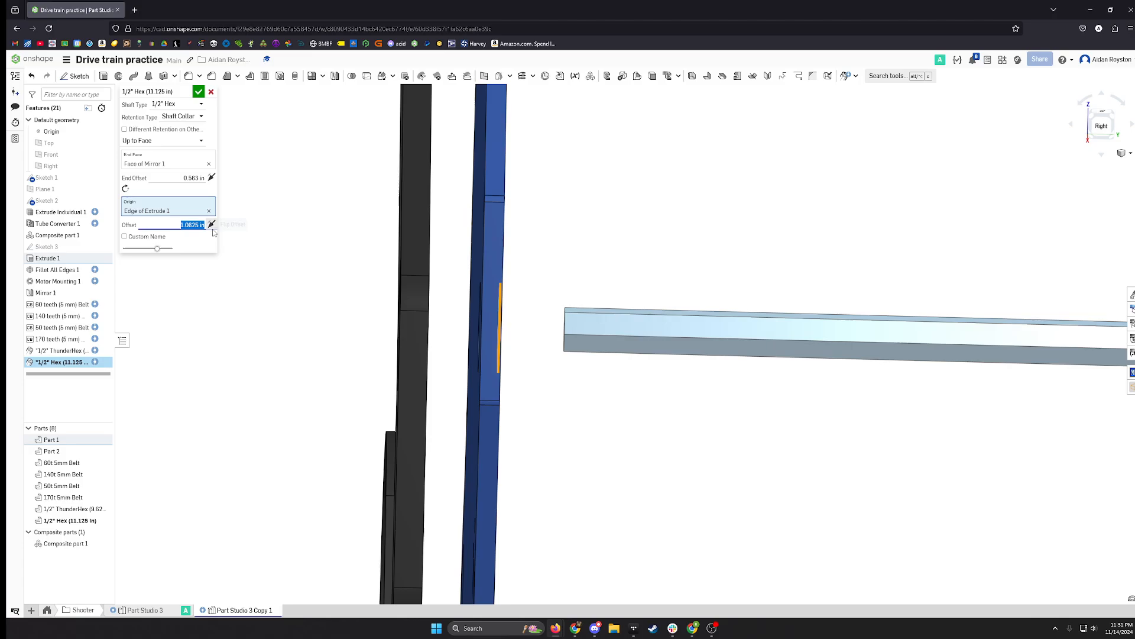
left_click(213, 230)
left_click(211, 225)
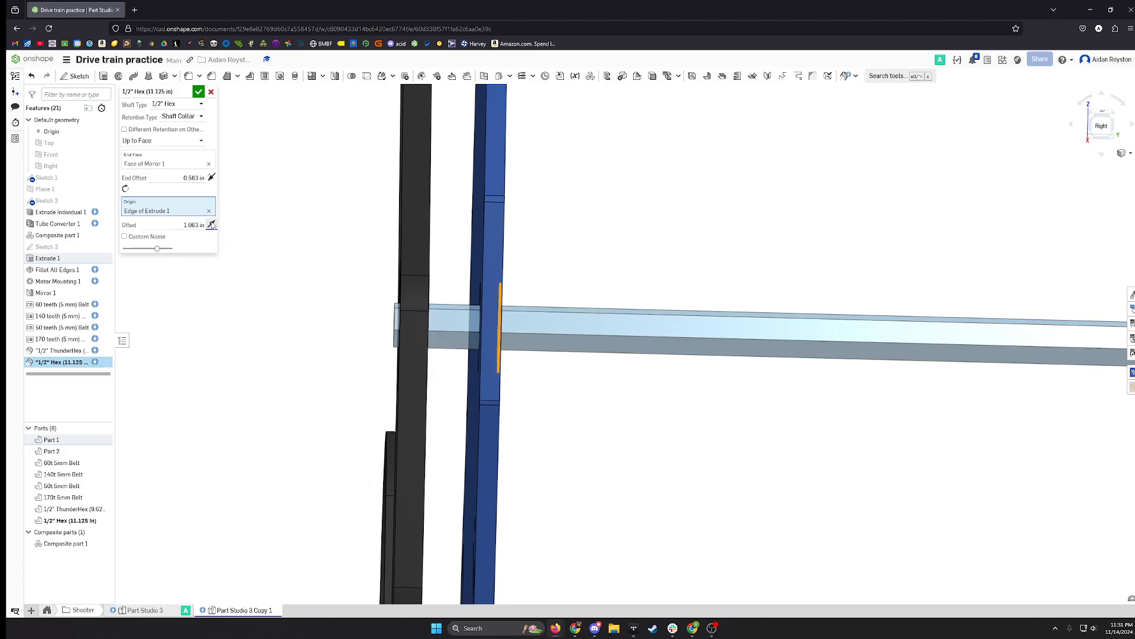
Change the second shaft's type to Thunderhex and accept the shaft.
scroll(450, 377, "down", 2)
right_click_drag(423, 367, 421, 369)
left_click(181, 105)
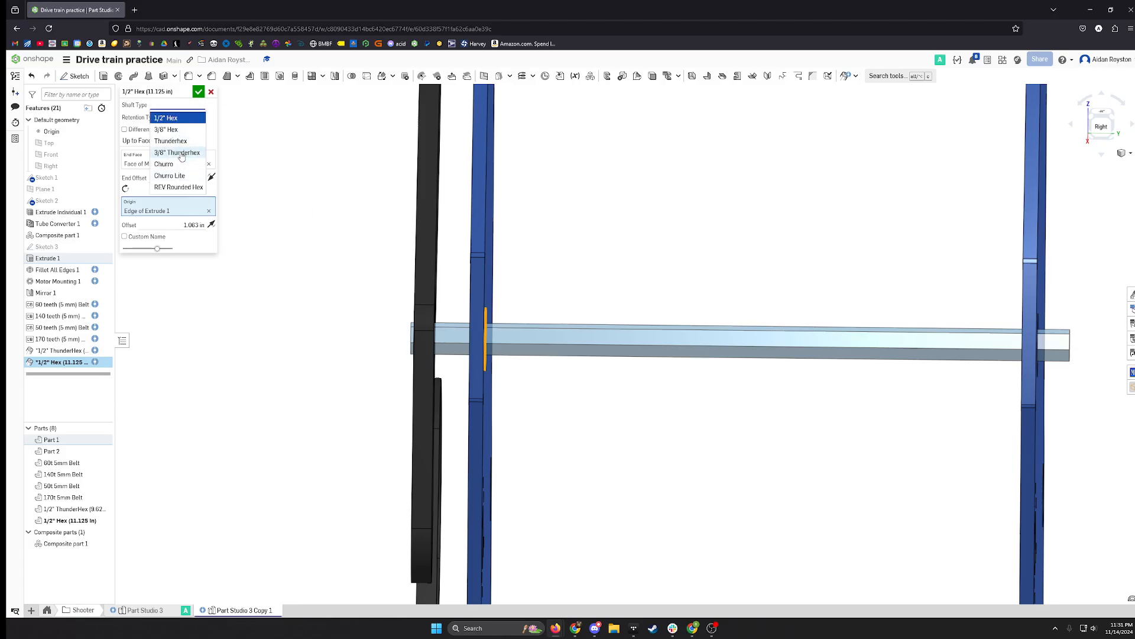
left_click(170, 141)
left_click(199, 92)
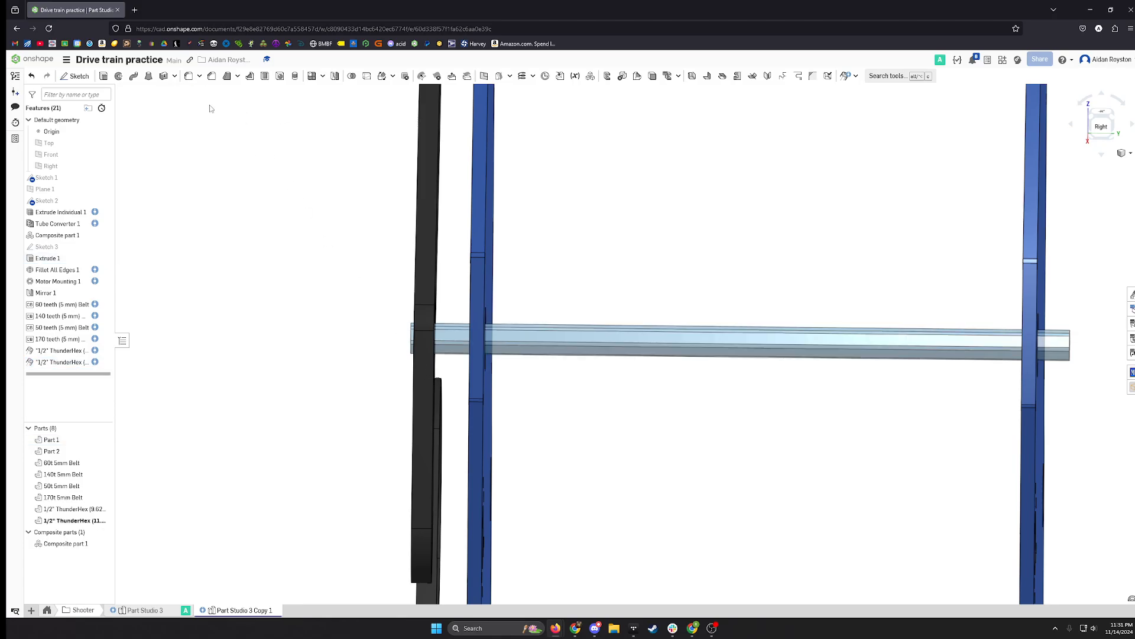
Examine how the new Thunderhex shaft passes through the belts and both side plates.
scroll(450, 372, "down", 2)
right_click_drag(449, 371, 733, 431)
scroll(679, 383, "up", 3)
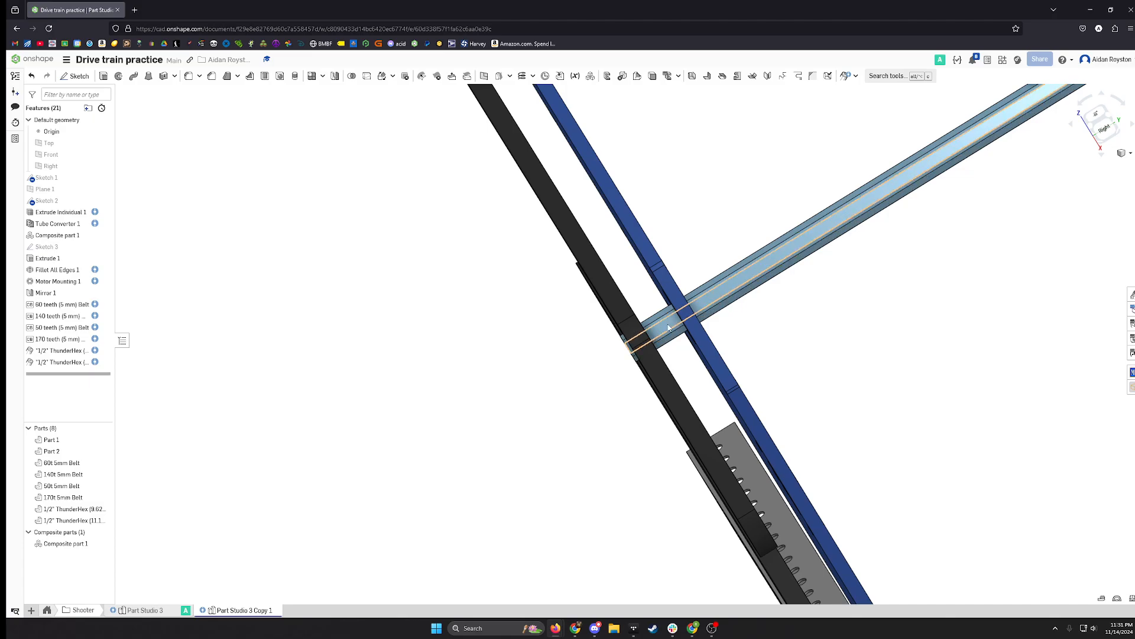
scroll(647, 314, "up", 2)
scroll(647, 314, "down", 5)
scroll(620, 328, "up", 5)
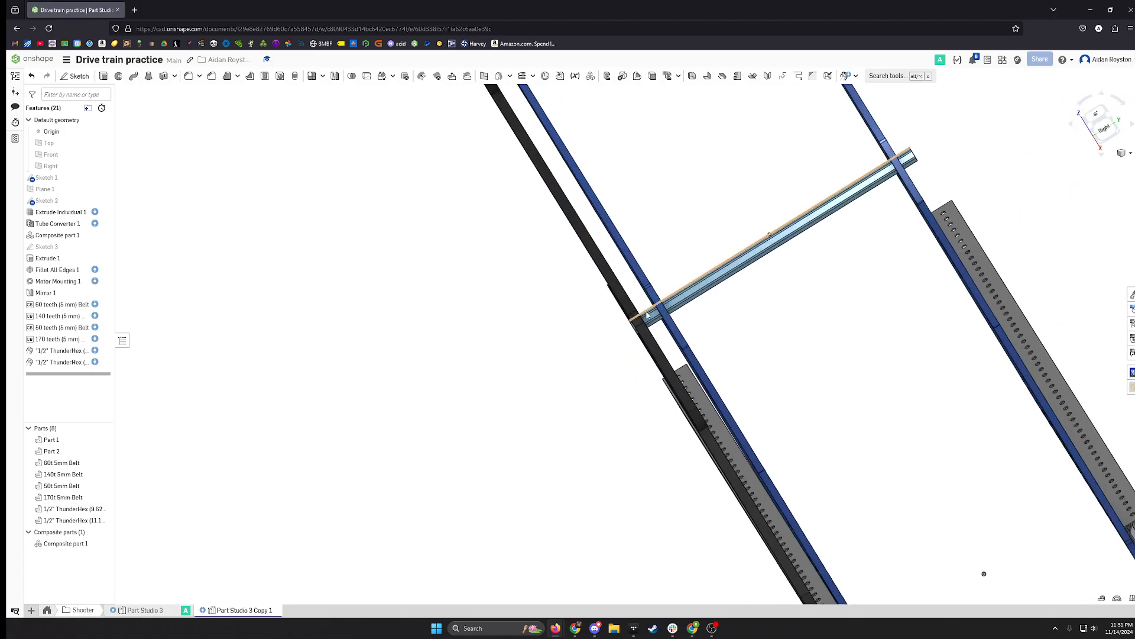
right_click_drag(638, 355, 792, 254)
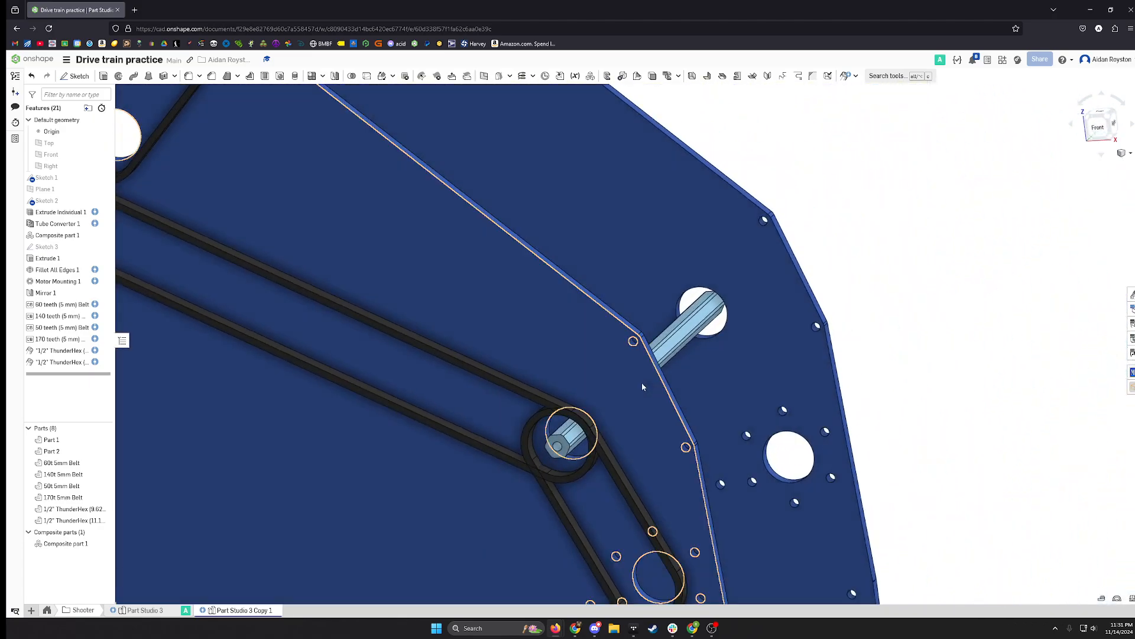
middle_click_drag(410, 380, 675, 386)
Start a third 1/2" Hex shaft, using the inner edge of the lowest of the three holes near the belt-side plate's tip as origin.
middle_click_drag(444, 272, 453, 305)
right_click_drag(453, 305, 426, 370)
right_click_drag(351, 319, 411, 376)
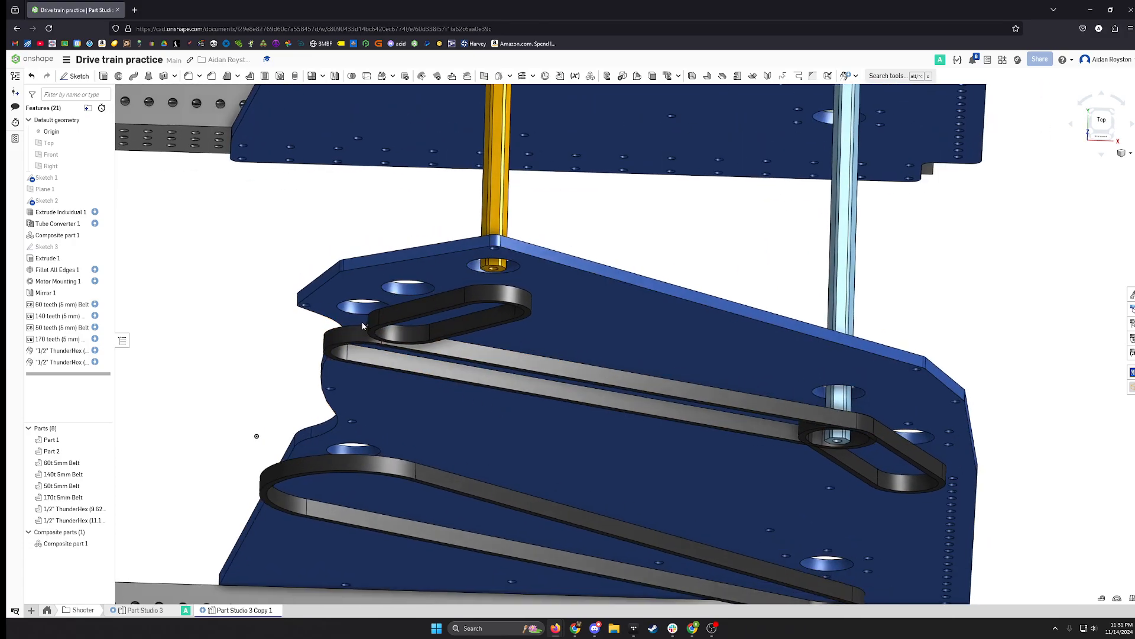
right_click_drag(360, 321, 364, 335)
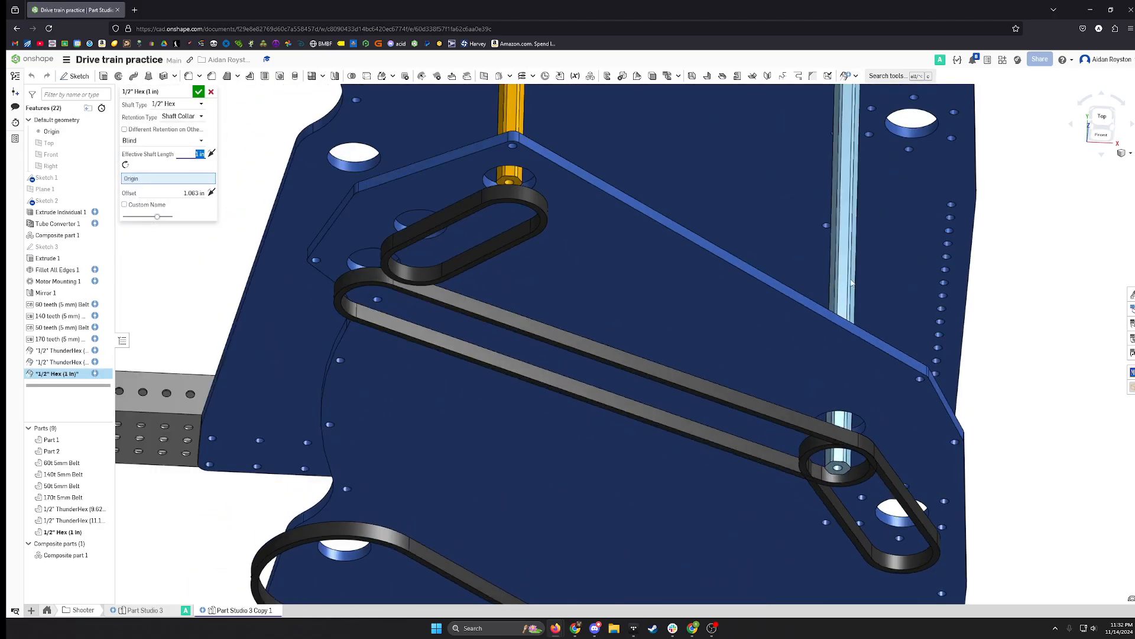
right_click_drag(852, 283, 710, 319)
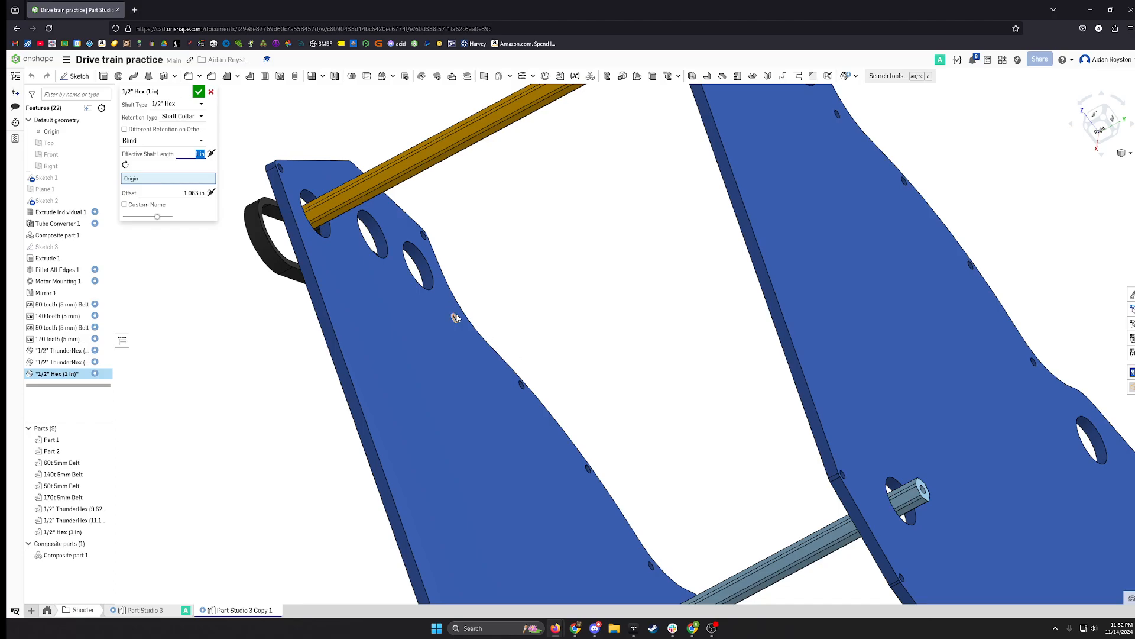
mouse_move(457, 316)
right_mouse_down()
mouse_move(532, 319)
mouse_move(453, 317)
right_mouse_up()
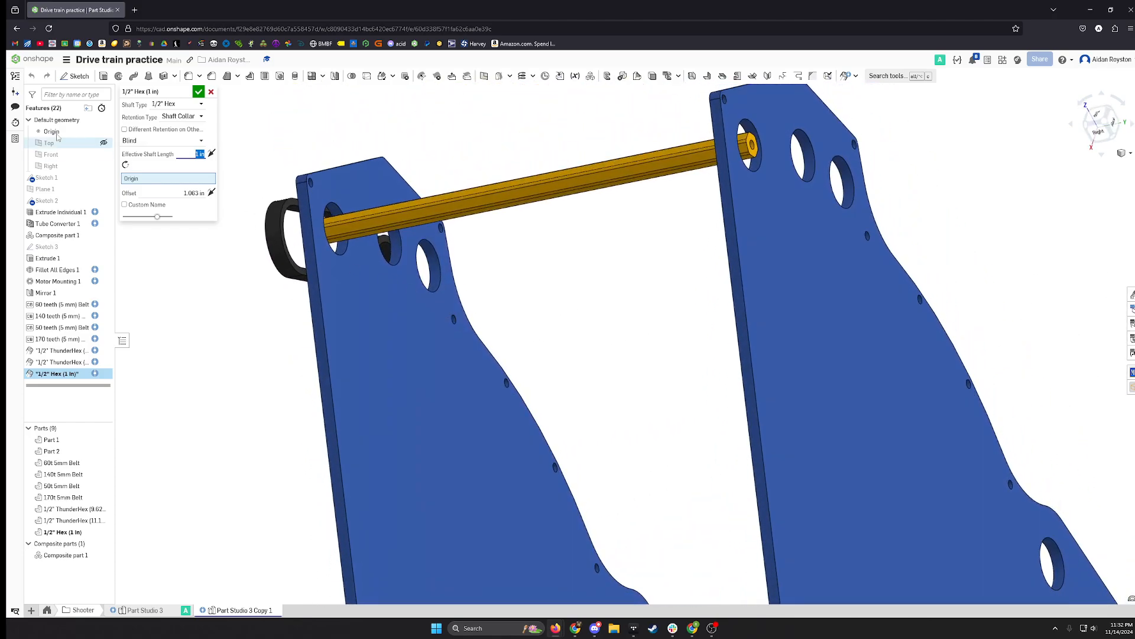
left_click(128, 180)
left_click(427, 289)
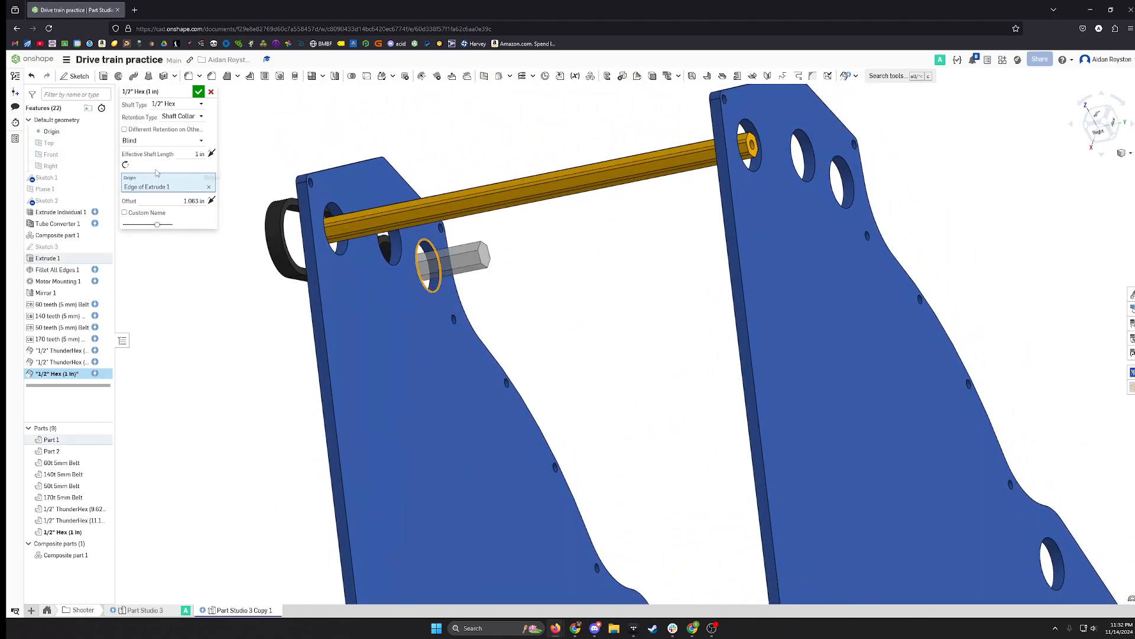
Make the third shaft extend up to the mirrored plate's inner face.
left_click(159, 140)
left_click(148, 166)
middle_click_drag(569, 295, 434, 307)
right_click_drag(435, 310, 665, 293)
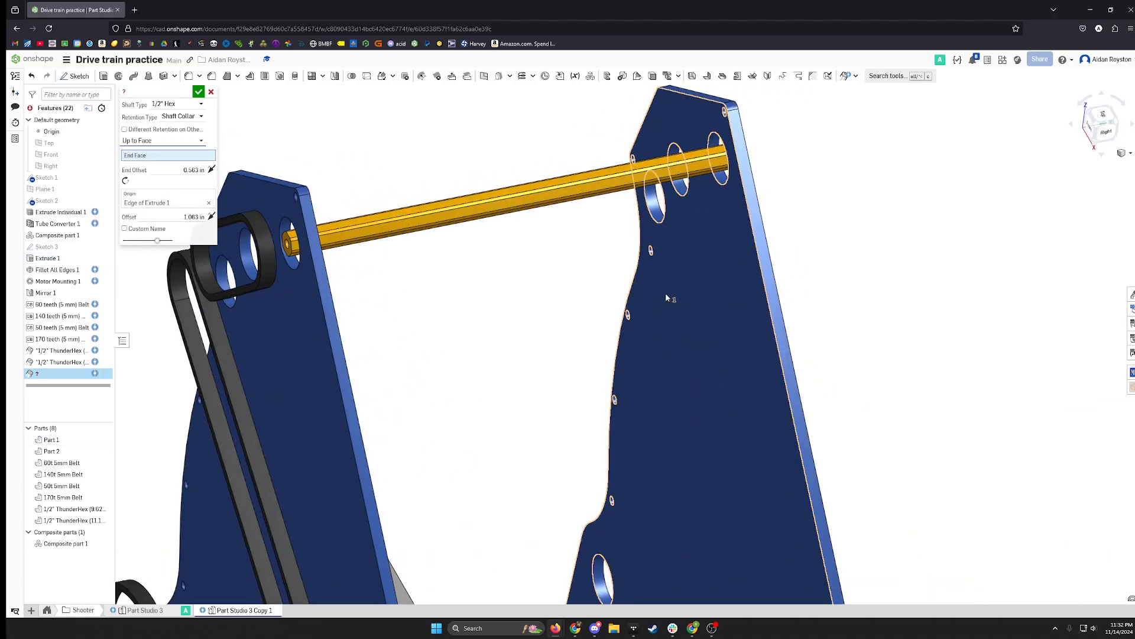
left_click(665, 293)
Flip the direction of the third shaft's origin offset so it extends outward past the belt, and check its position.
right_click_drag(440, 270, 572, 287)
middle_click_drag(406, 263, 398, 273)
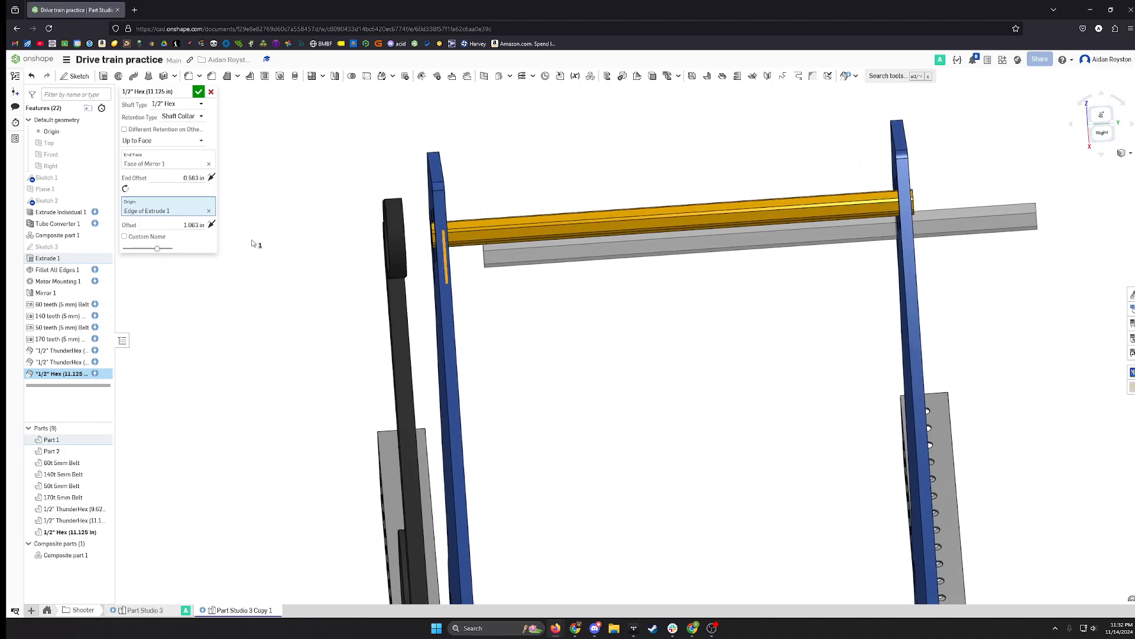
left_click(211, 224)
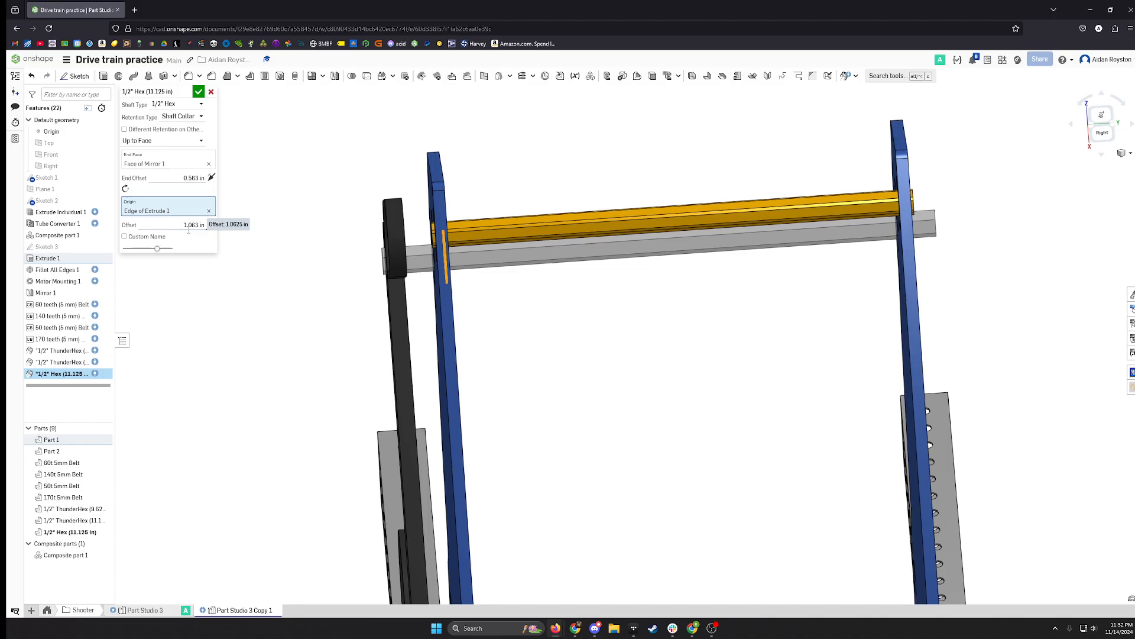
scroll(421, 288, "up", 5)
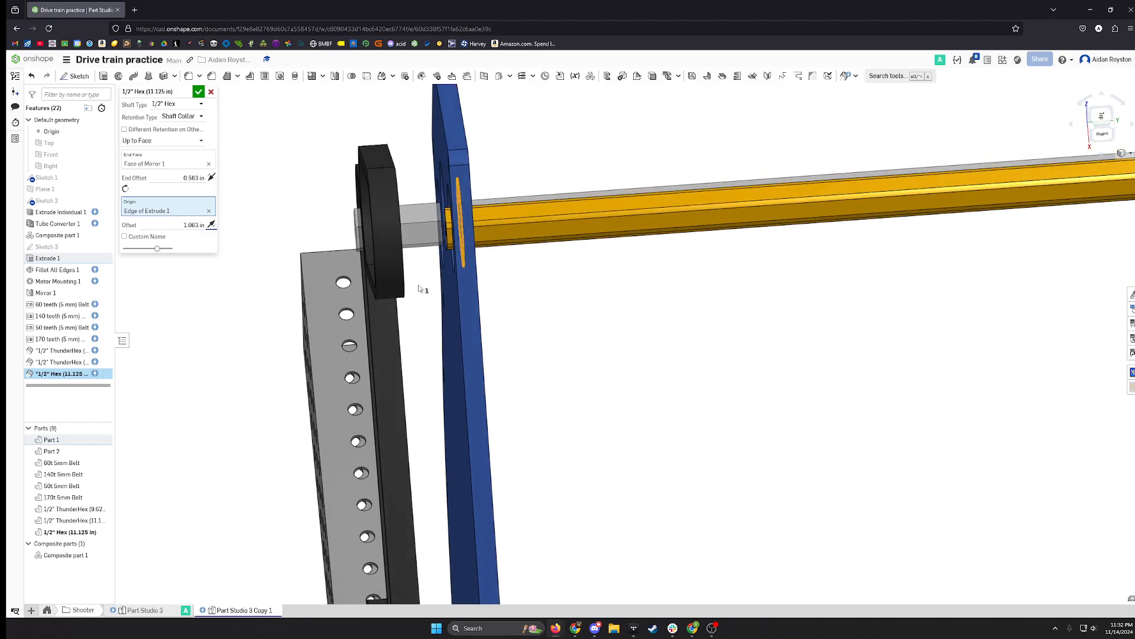
right_click_drag(428, 225, 431, 205)
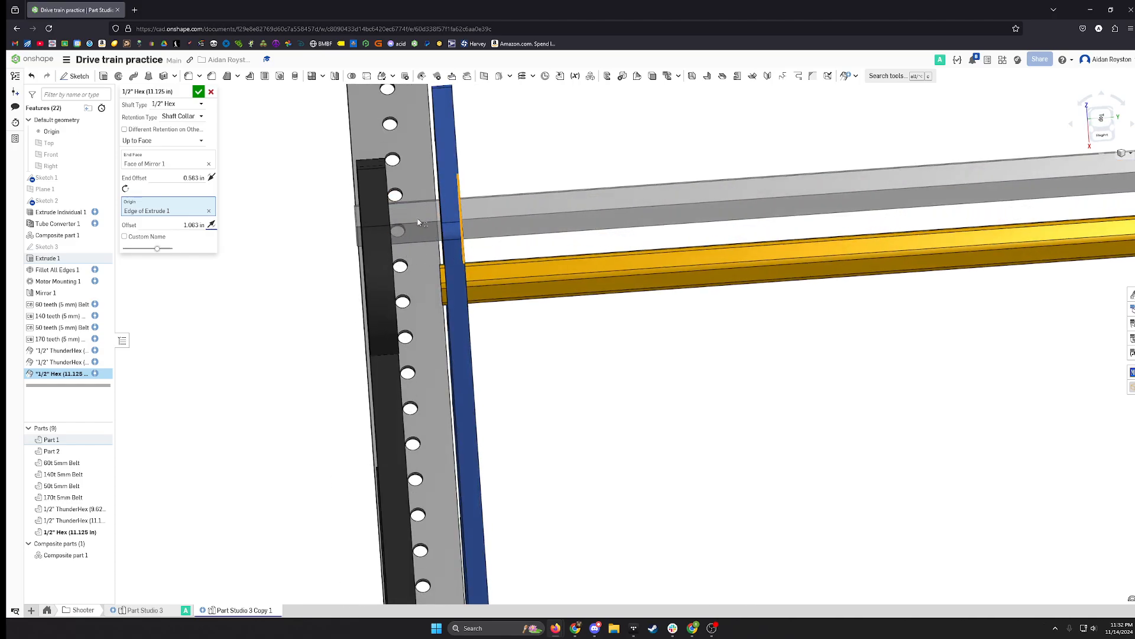
scroll(450, 342, "down", 5)
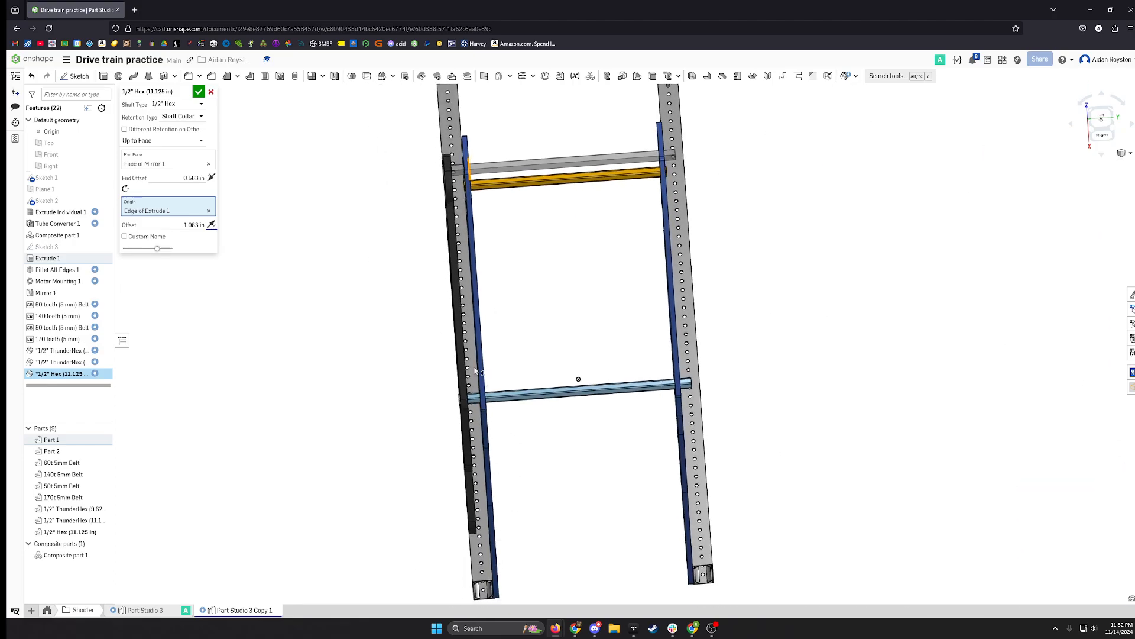
Set the third shaft's end offset to 0.0625 in past the mirrored plate and finish the shaft.
scroll(476, 371, "up", 5)
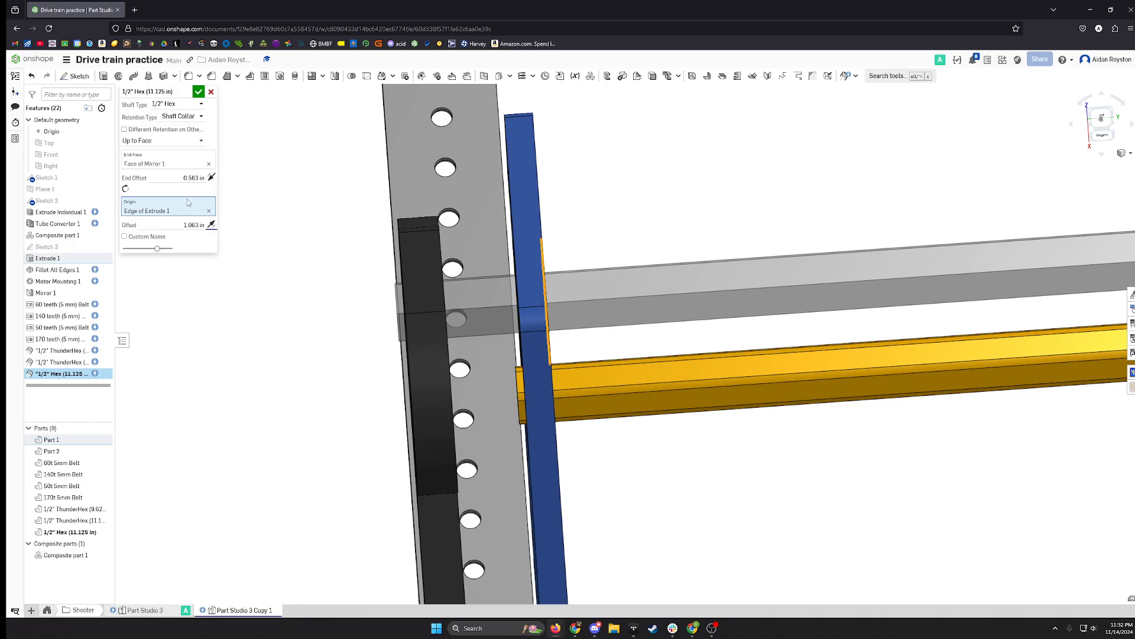
scroll(566, 244, "down", 3)
middle_click_drag(847, 251, 374, 374)
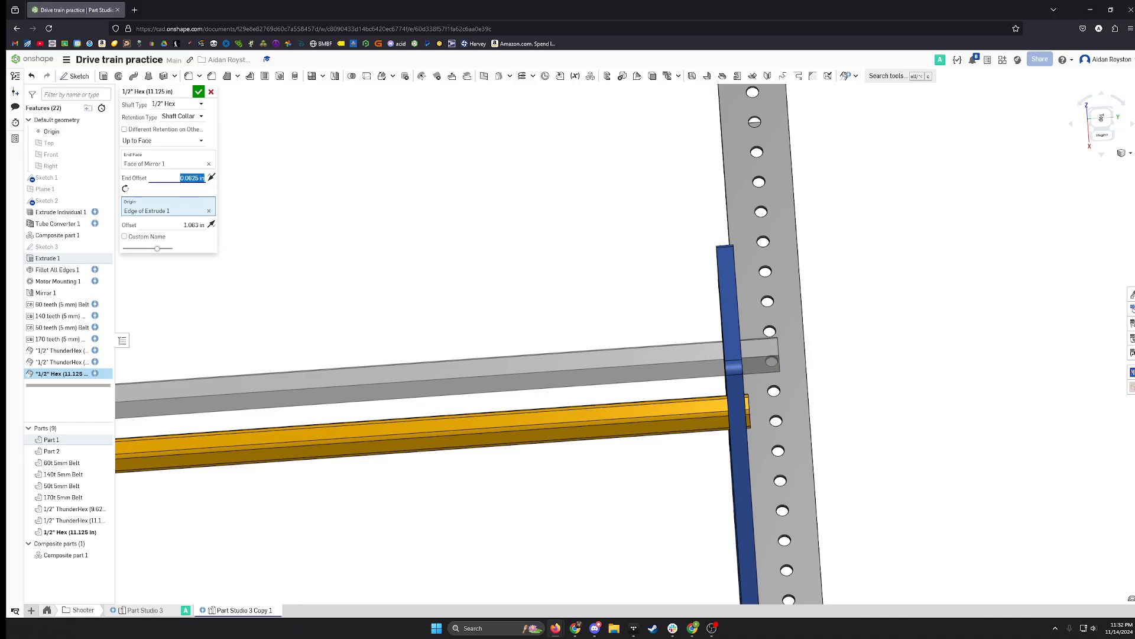
left_click(198, 92)
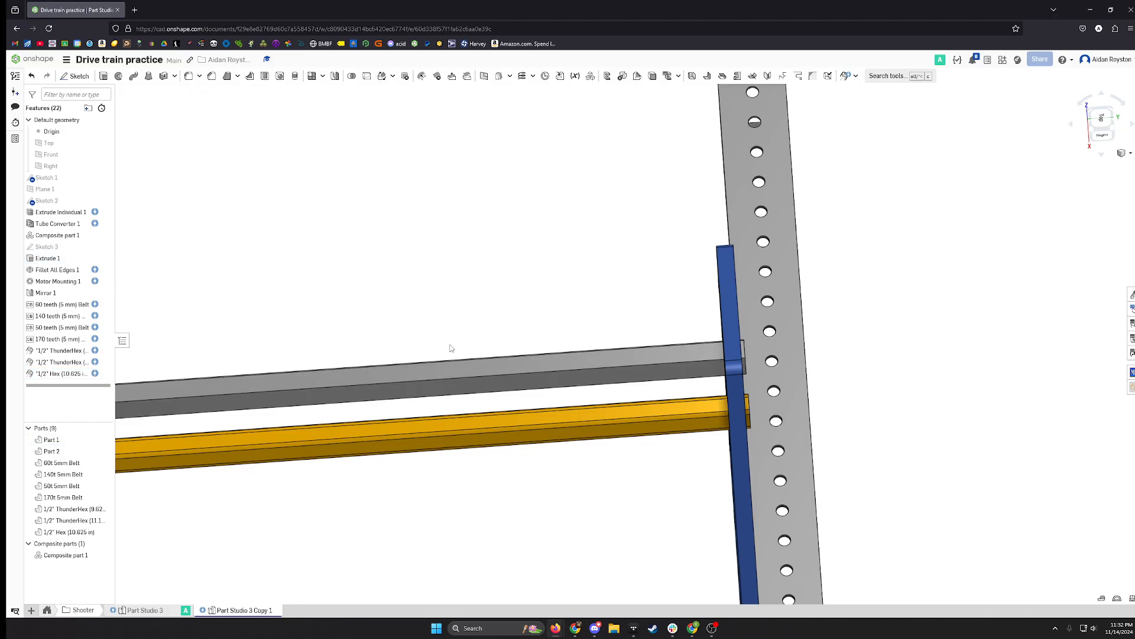
Change the finished third shaft's type from 1/2" Hex to Thunderhex.
double_click(76, 374)
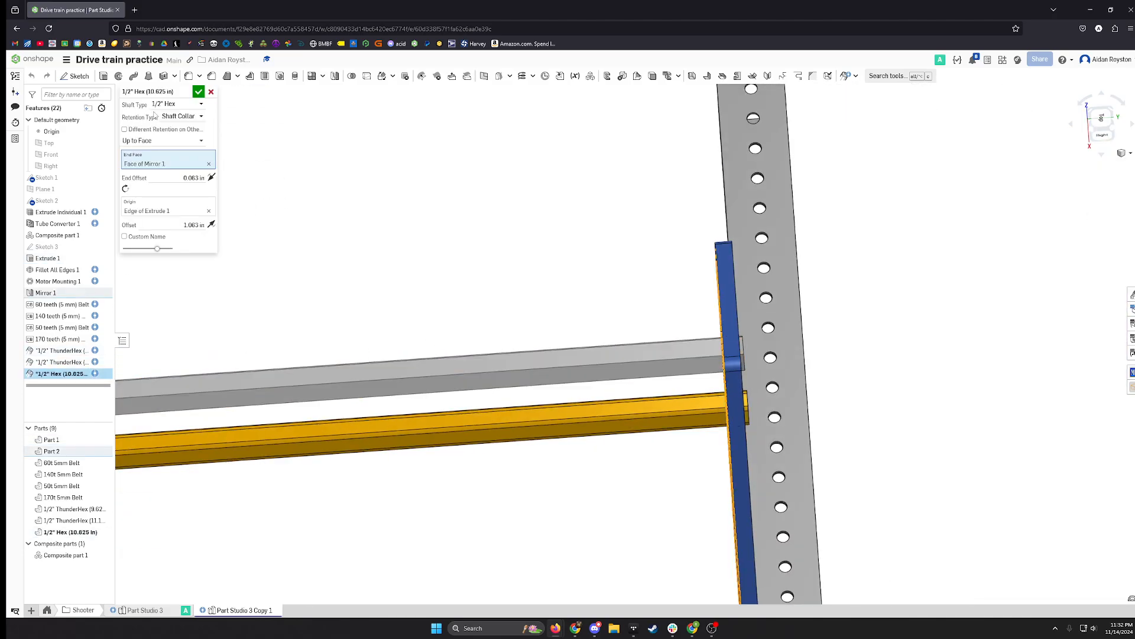
left_click(178, 104)
left_click(200, 115)
key("Return")
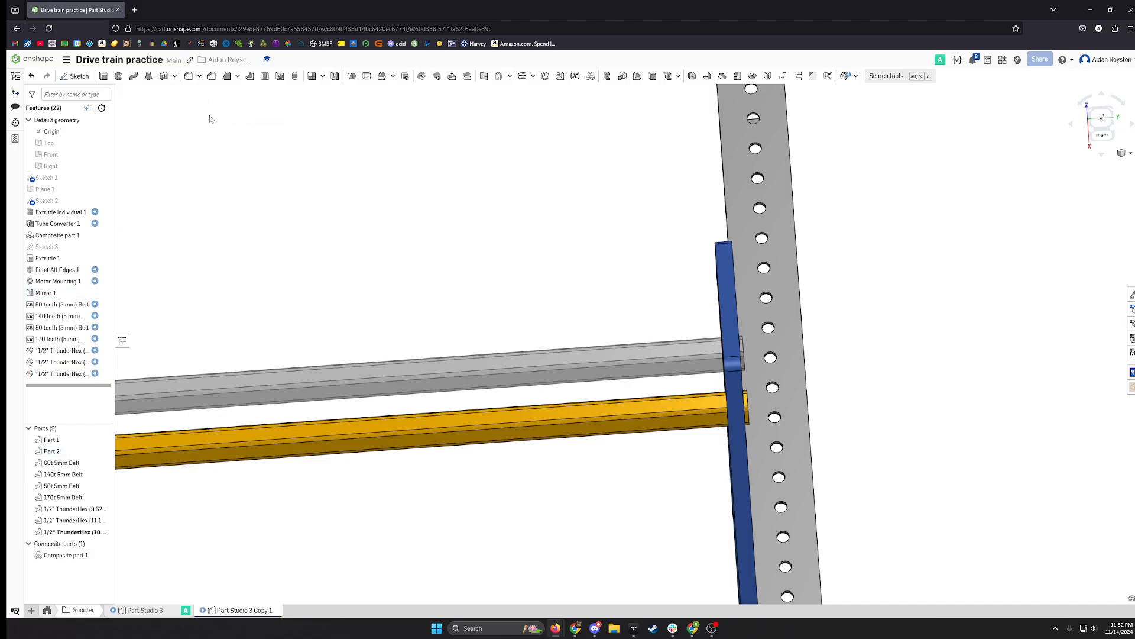
Start a fourth 1/2" Hex shaft, using the inner edge of the belt-side plate's hole inside the lower belt's wide loop as origin.
key("f")
right_click_drag(362, 282, 465, 240)
middle_click_drag(466, 239, 476, 190)
right_click_drag(362, 369, 311, 349)
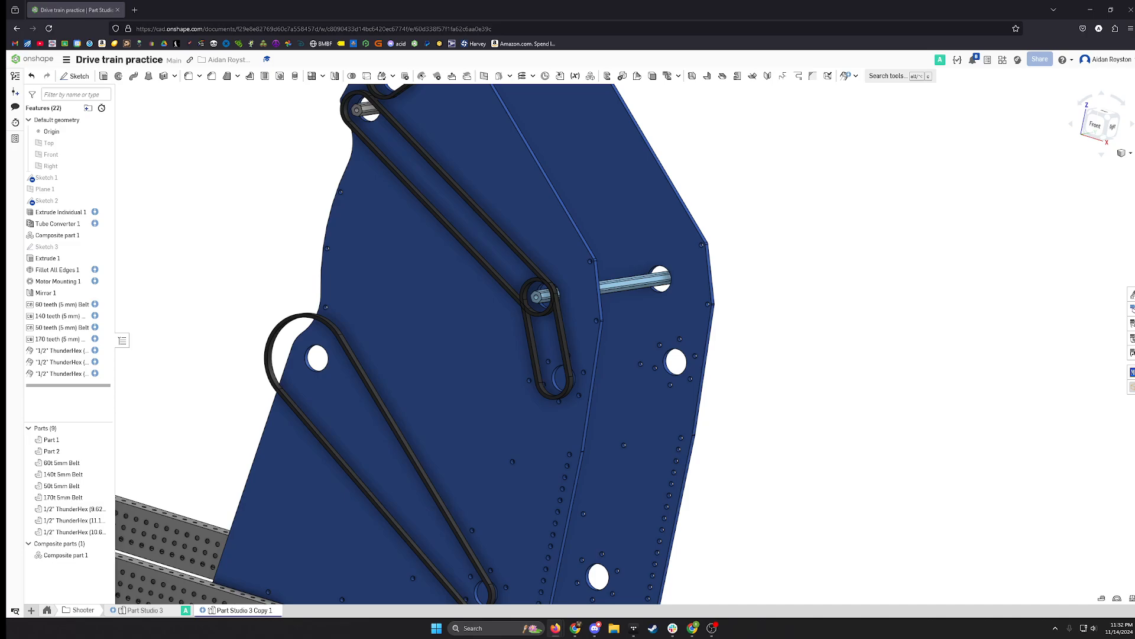
scroll(670, 414, "up", 10)
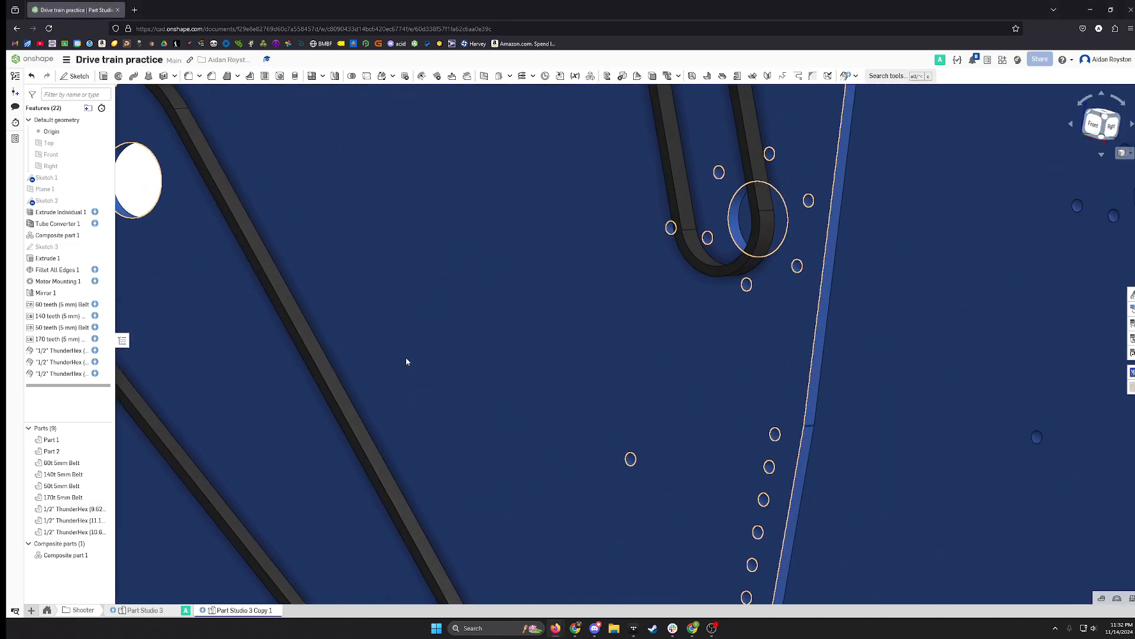
scroll(407, 362, "down", 4)
left_click(846, 77)
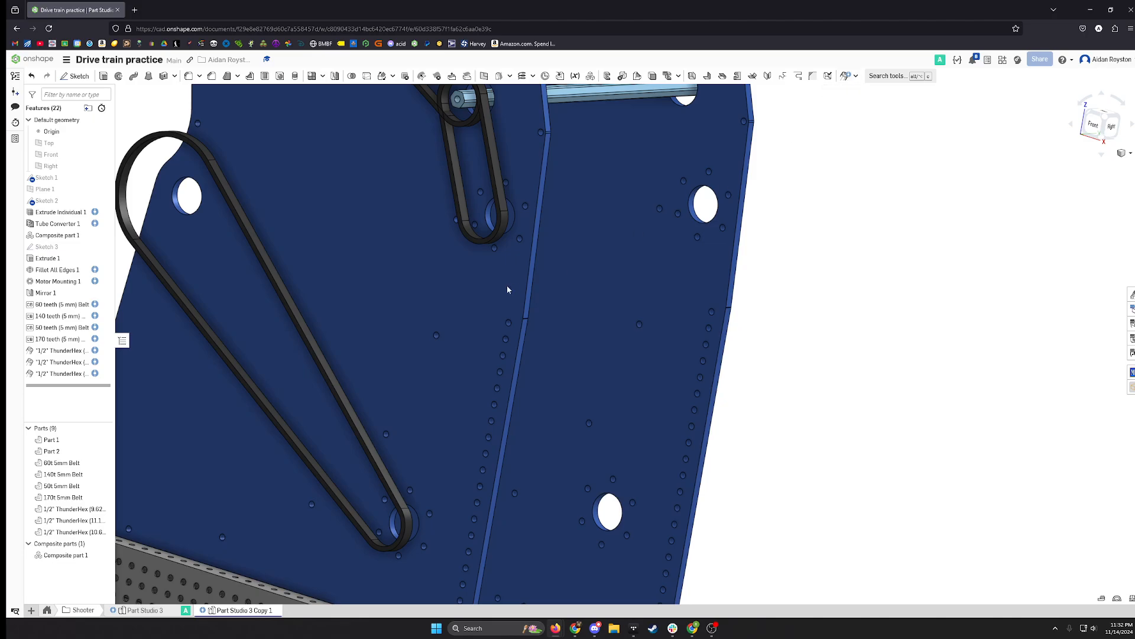
middle_click_drag(504, 291, 629, 293)
right_click_drag(629, 294, 570, 281)
scroll(705, 266, "down", 3)
left_click(697, 266)
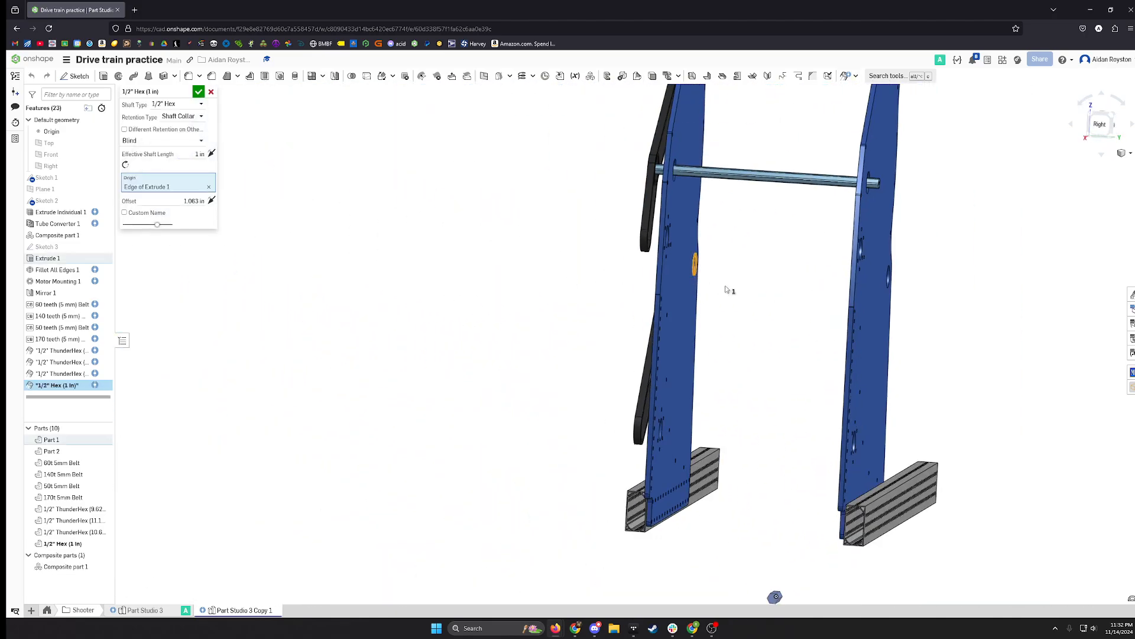
Make the fourth shaft extend up to the mirrored plate's inner face.
middle_click_drag(730, 287, 436, 287)
left_click(165, 141)
left_click(157, 177)
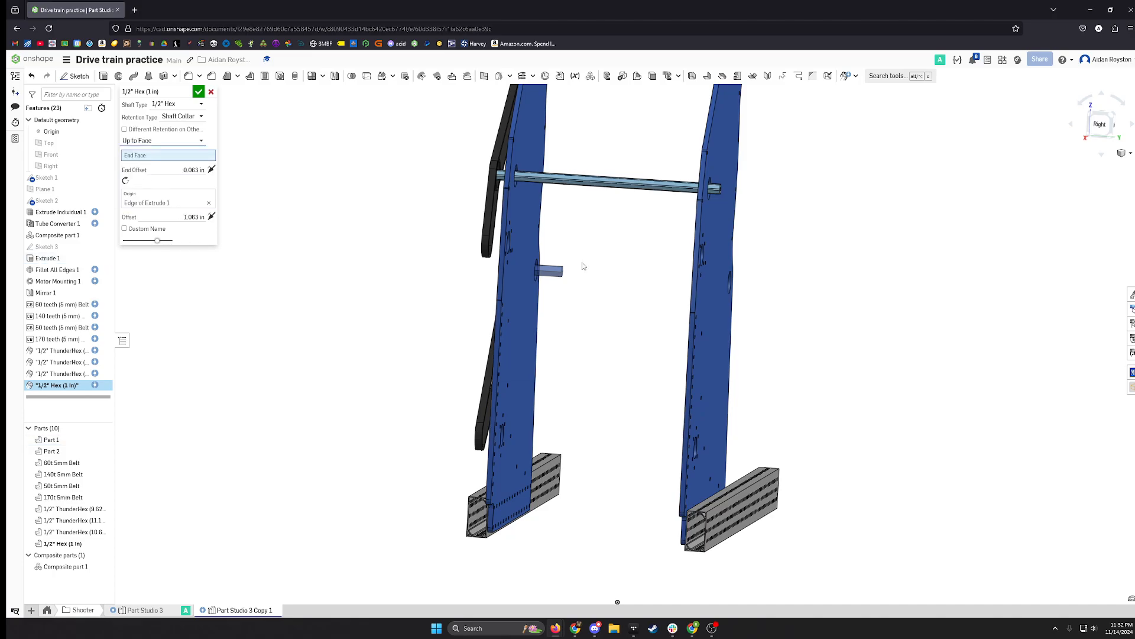
right_click_drag(583, 267, 548, 312)
left_click(548, 311)
Flip the fourth shaft's origin offset outward through the belt-side plate and set that offset to 0.5625 in.
middle_click_drag(371, 293, 509, 300)
scroll(509, 301, "up", 3)
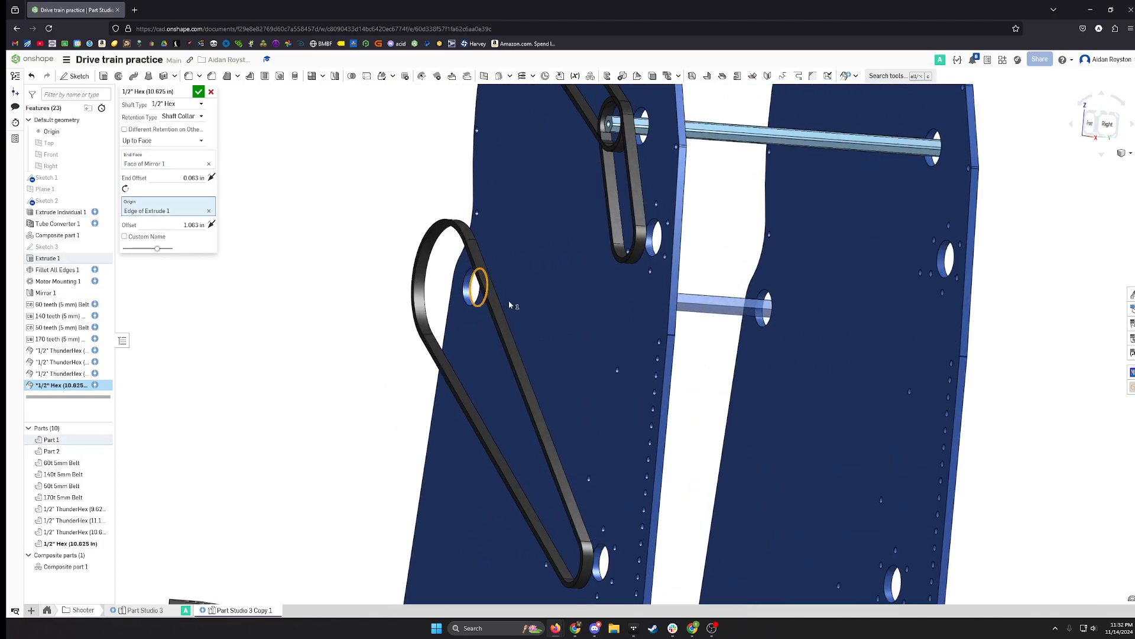
scroll(503, 302, "down", 4)
right_click_drag(508, 301, 526, 266)
scroll(456, 291, "up", 3)
scroll(516, 273, "down", 3)
scroll(502, 272, "up", 6)
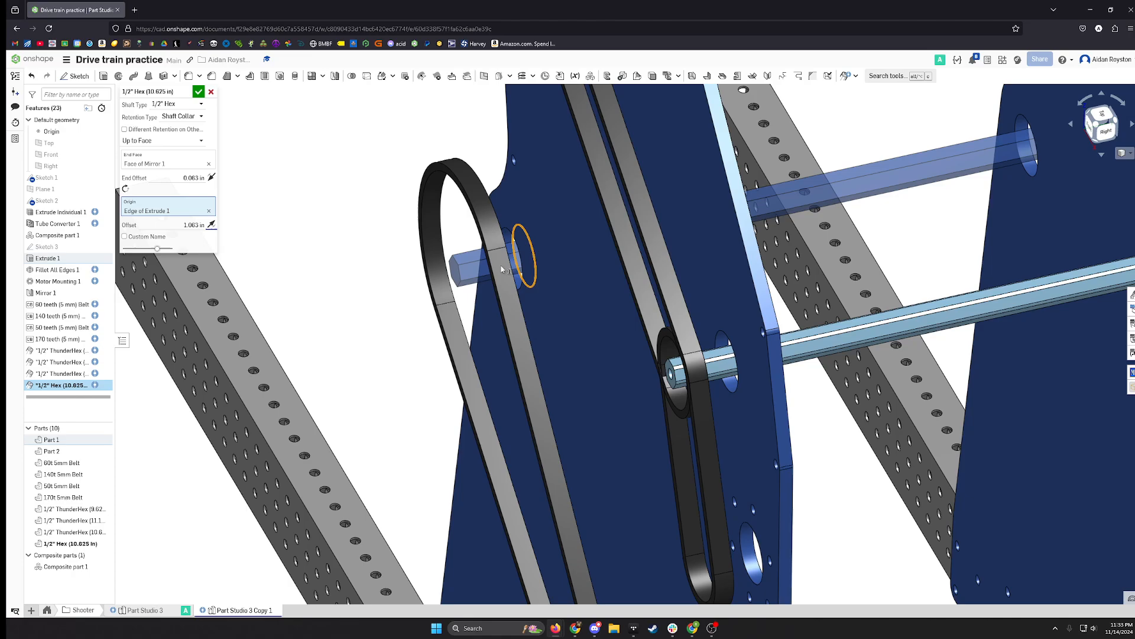
middle_click_drag(589, 484, 592, 580)
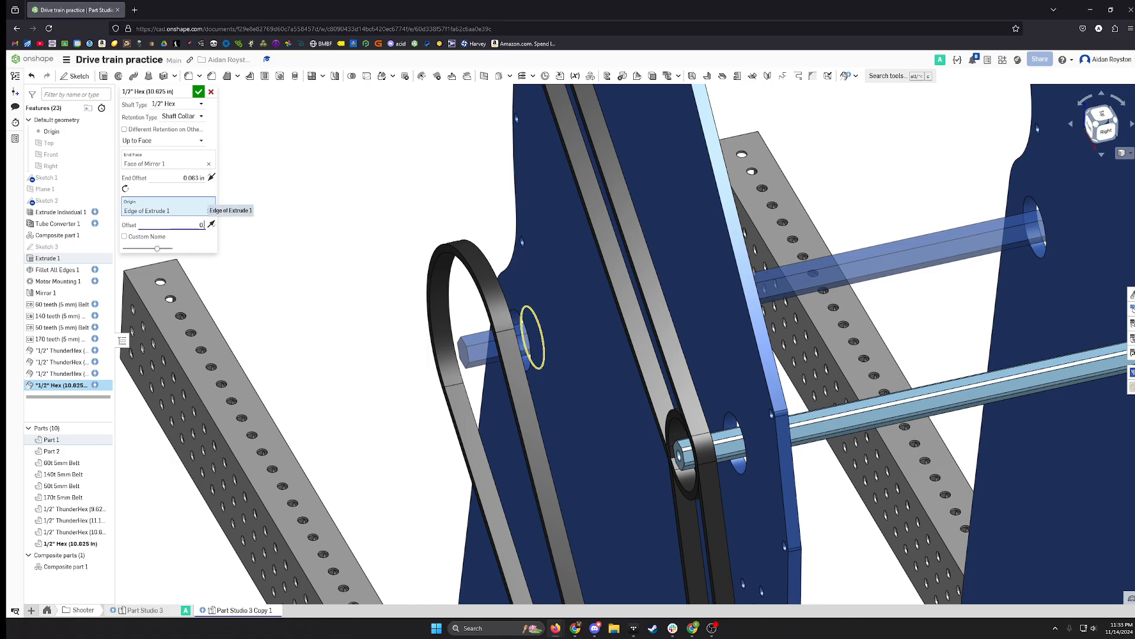
key("Return")
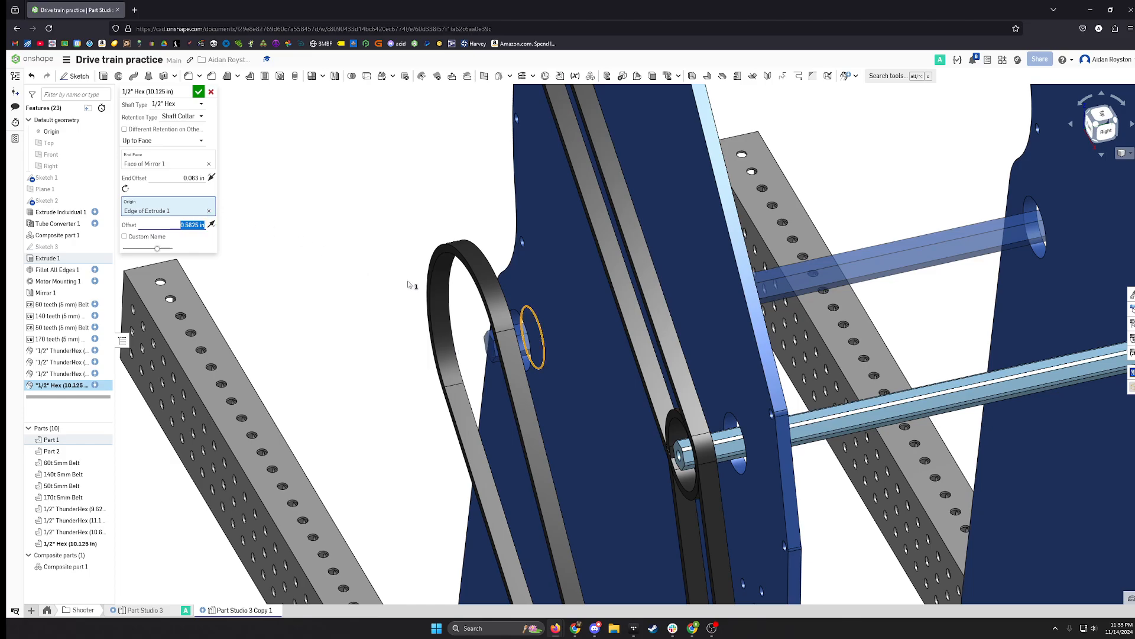
Set the fourth shaft's type to Thunderhex and finish the shaft.
right_click_drag(500, 284, 702, 271)
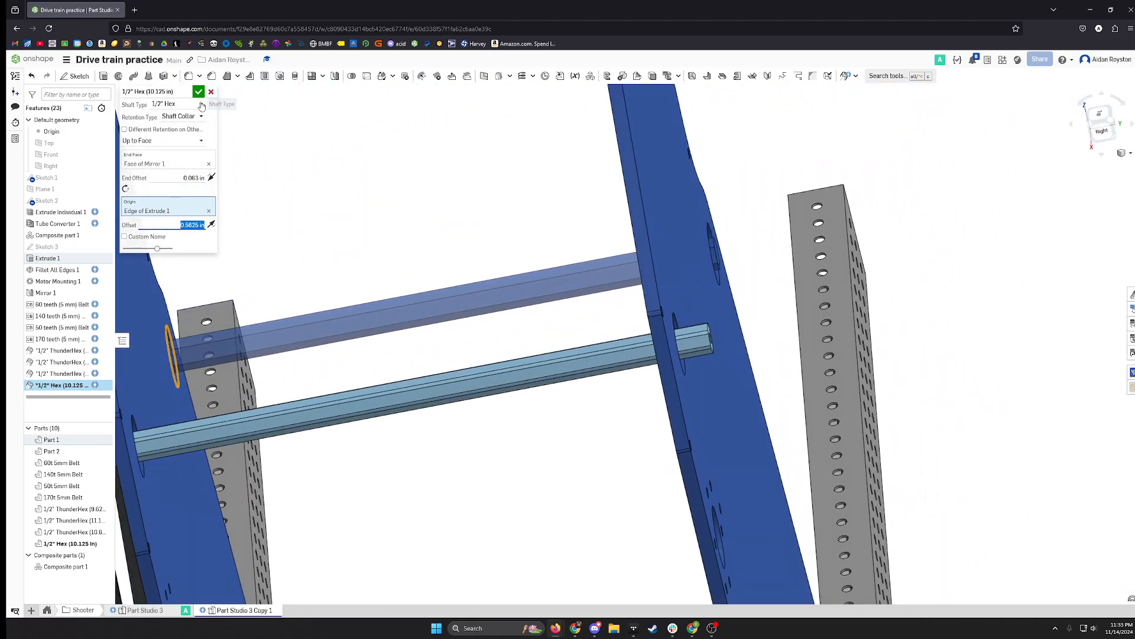
left_click(168, 104)
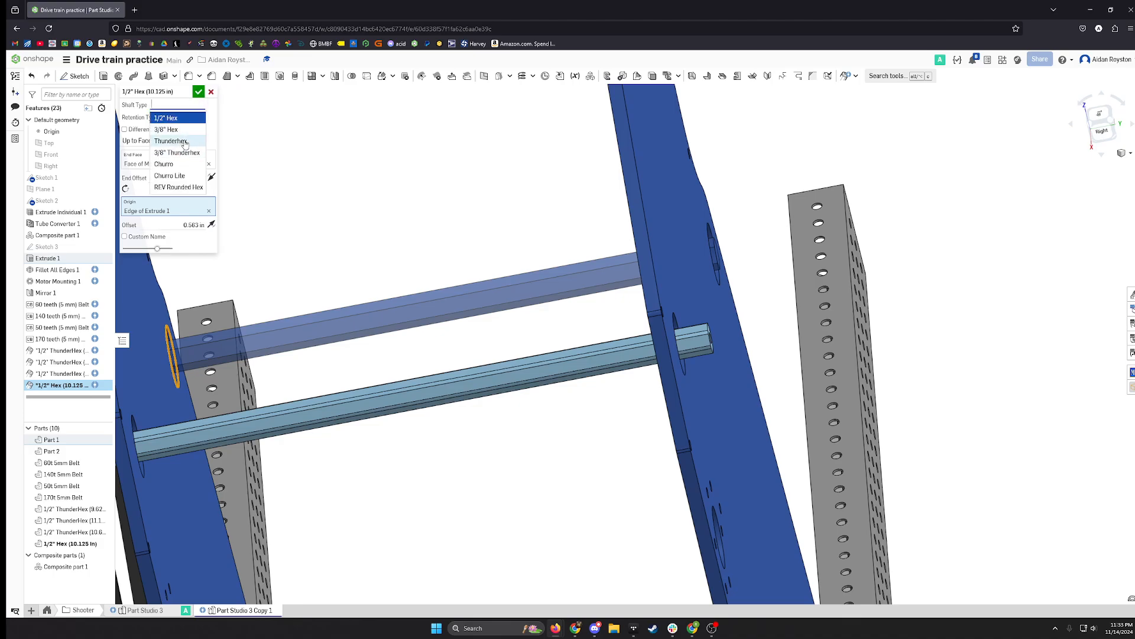
left_click(172, 141)
left_click(198, 92)
Show Sketch 3 and start a new sketch on its plate profile face on the belt side.
scroll(415, 327, "down", 5)
scroll(414, 324, "down", 3)
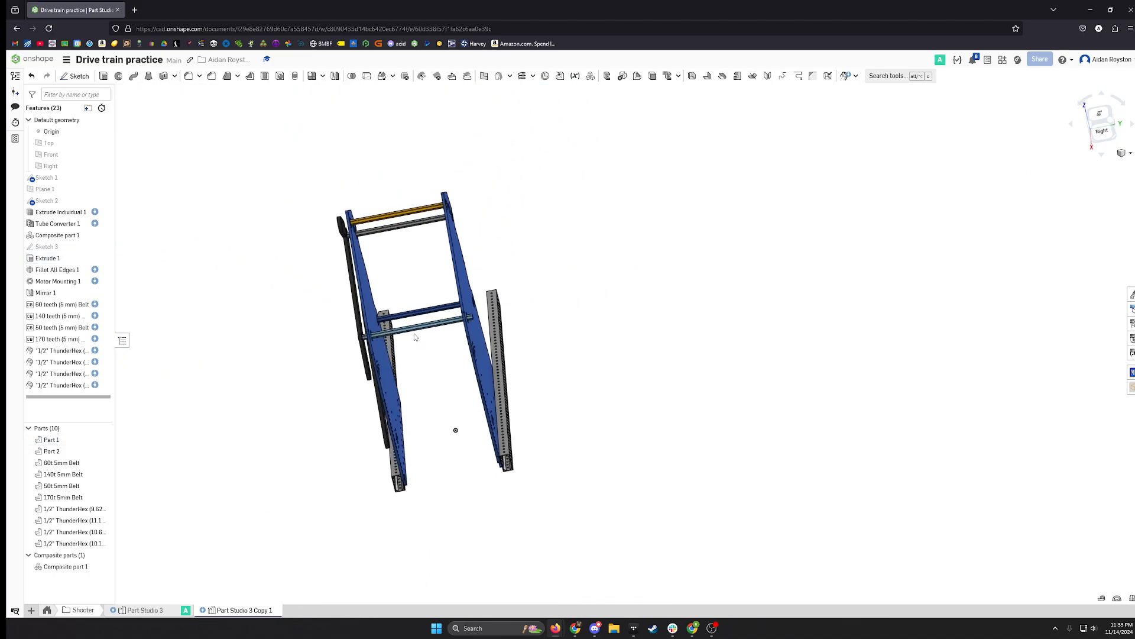
right_click_drag(416, 335, 464, 310)
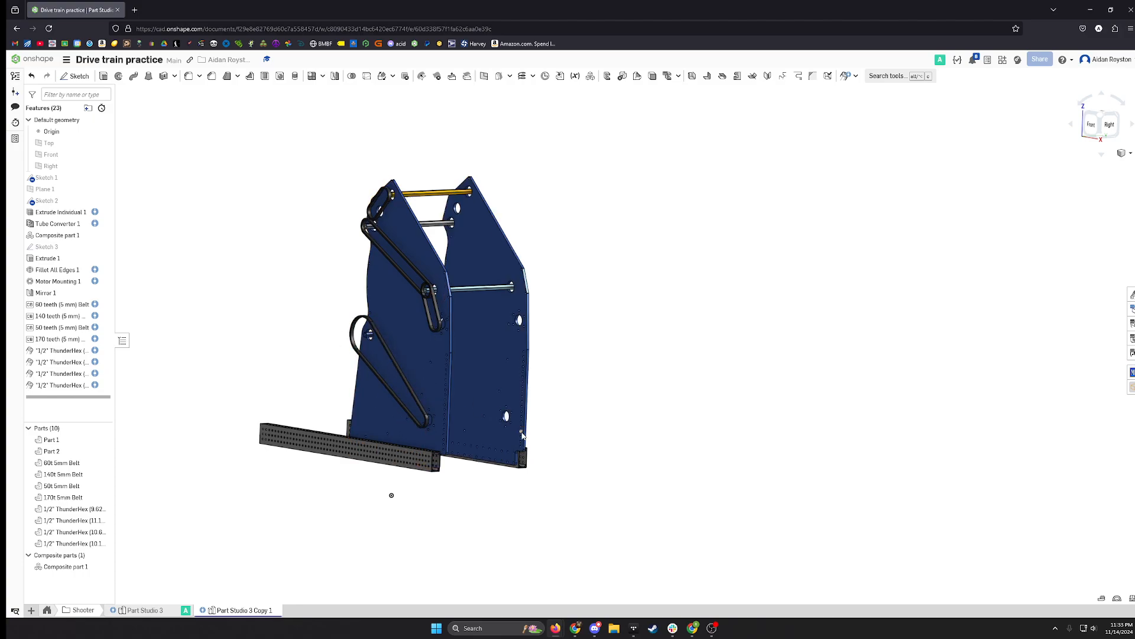
right_click_drag(466, 395, 501, 398)
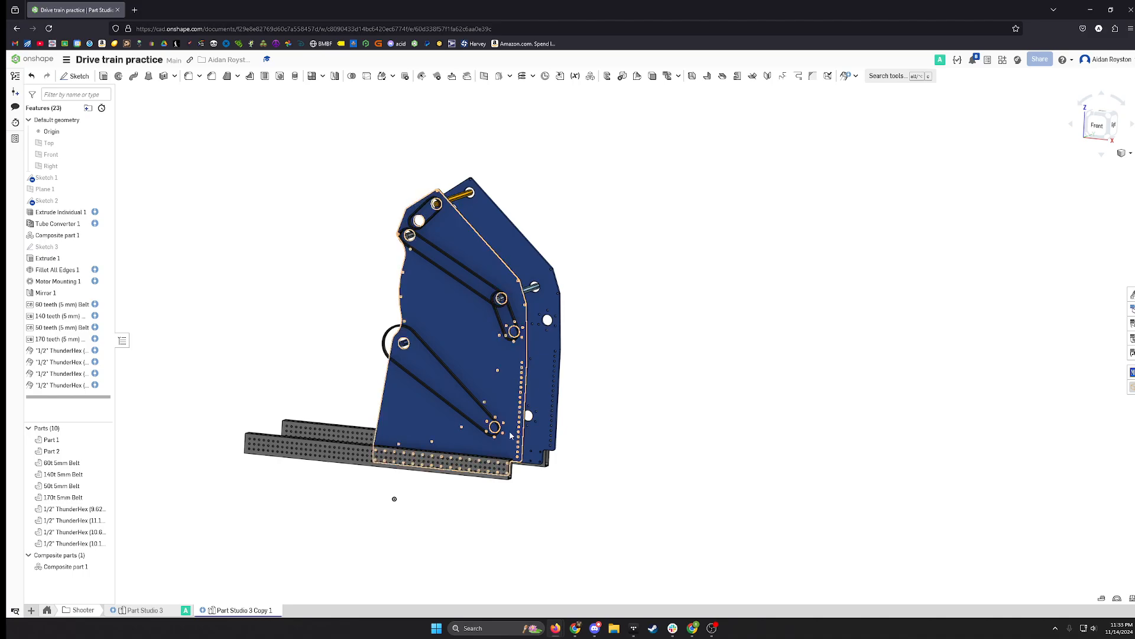
scroll(510, 434, "up", 5)
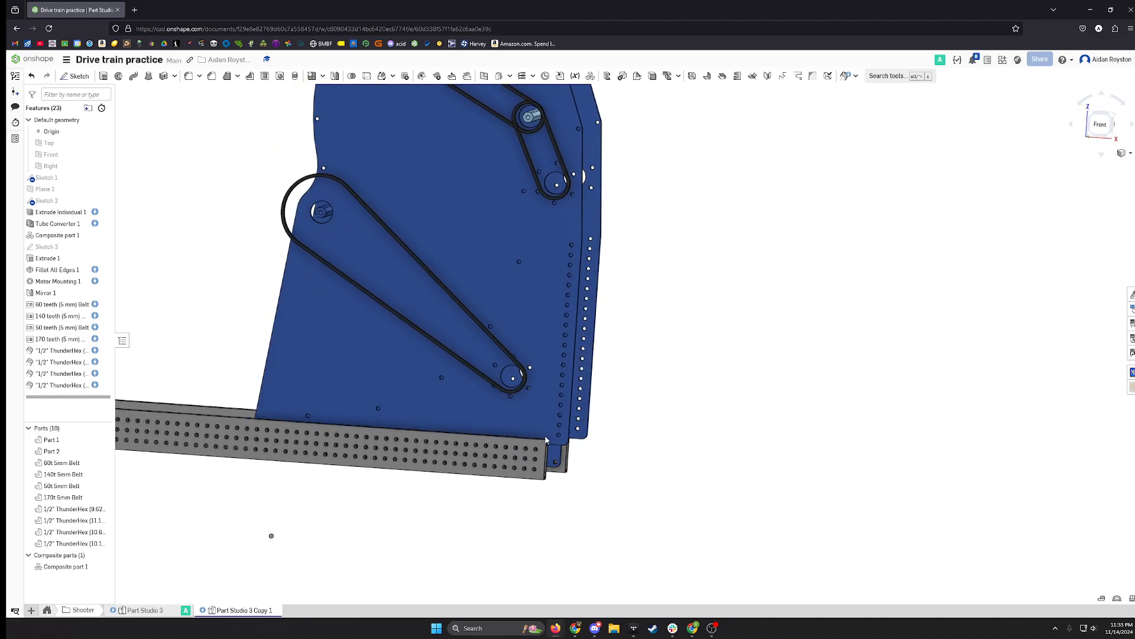
left_click(30, 246)
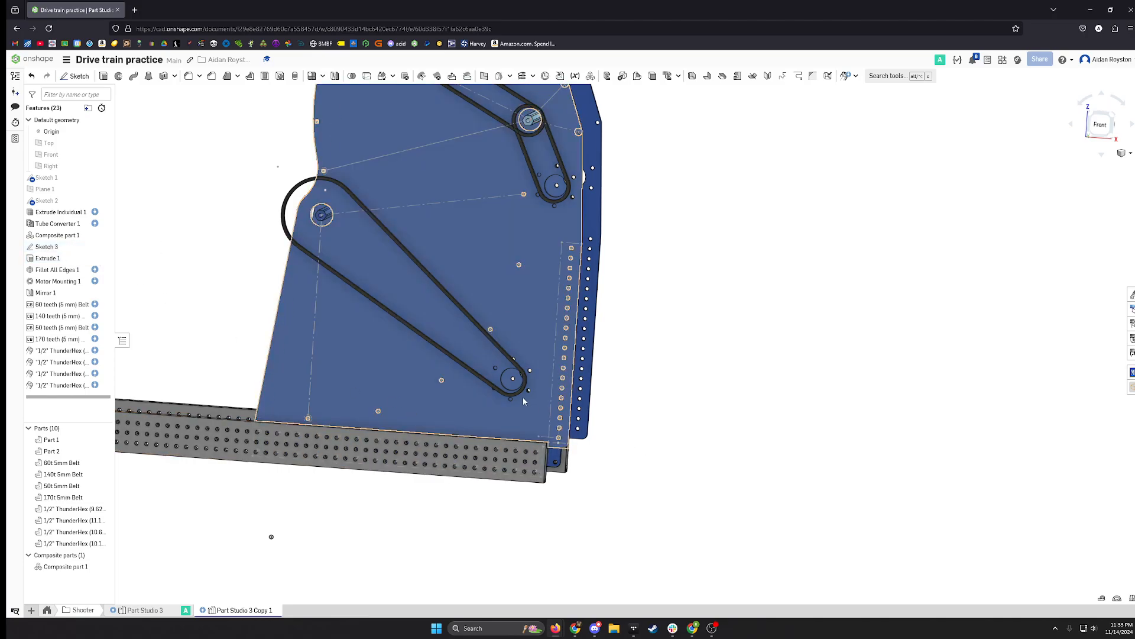
mouse_move(522, 171)
middle_mouse_down()
mouse_move(481, 380)
mouse_move(447, 202)
middle_mouse_up()
key("shift+s")
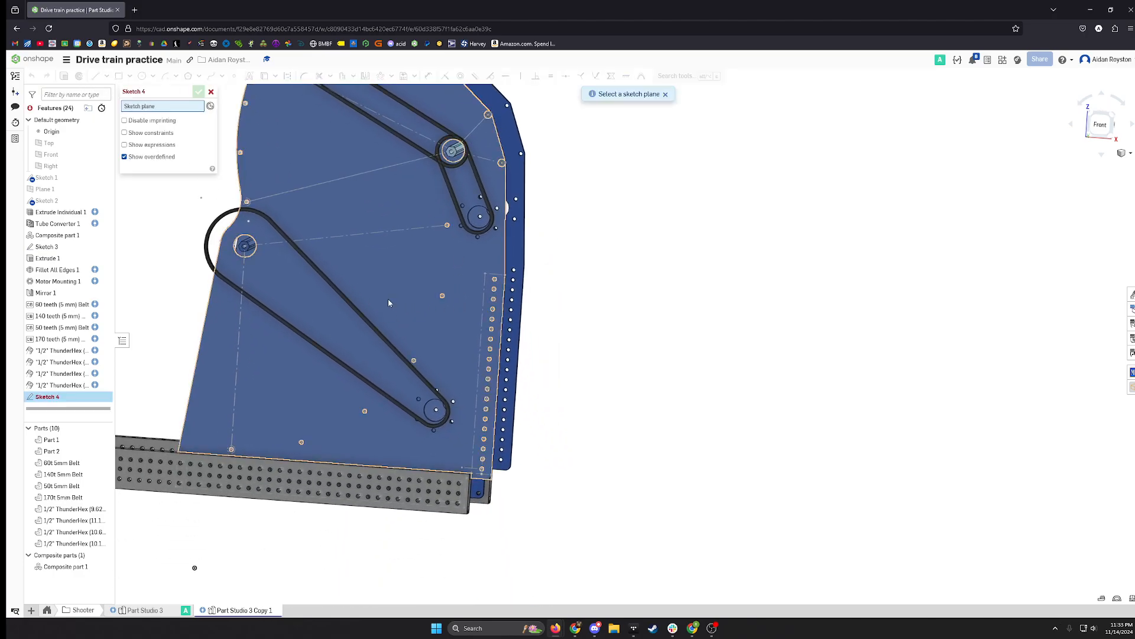
left_click(388, 303)
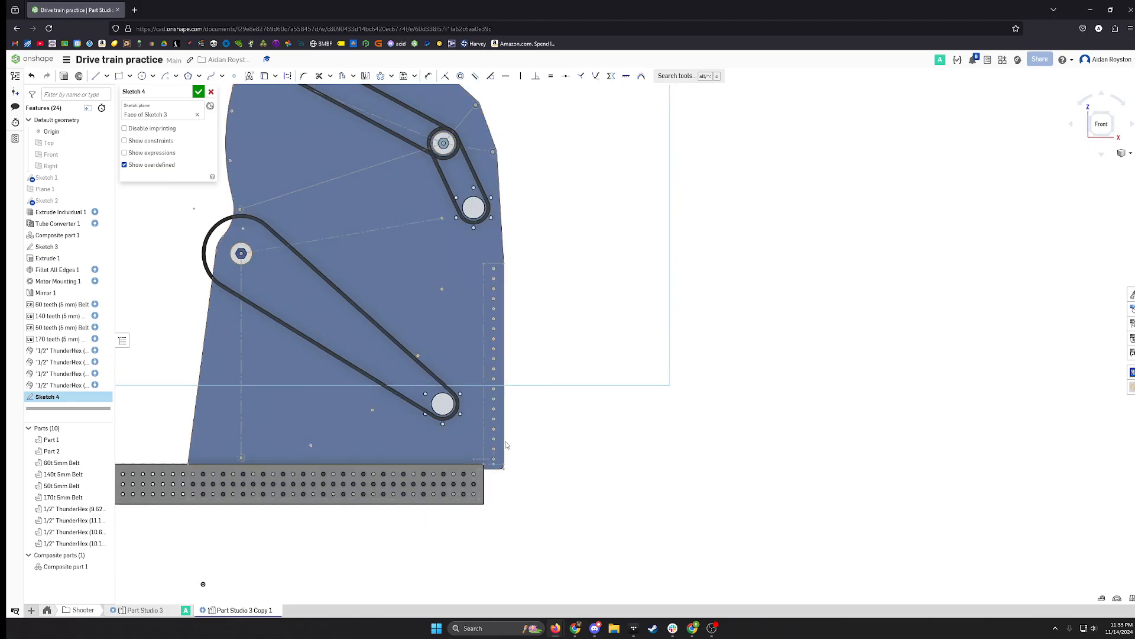
Try to draw a rectangle around the vertical hole column, reaching down to the plate's lower outer corner.
scroll(506, 444, "up", 3)
scroll(508, 455, "down", 4)
key("s")
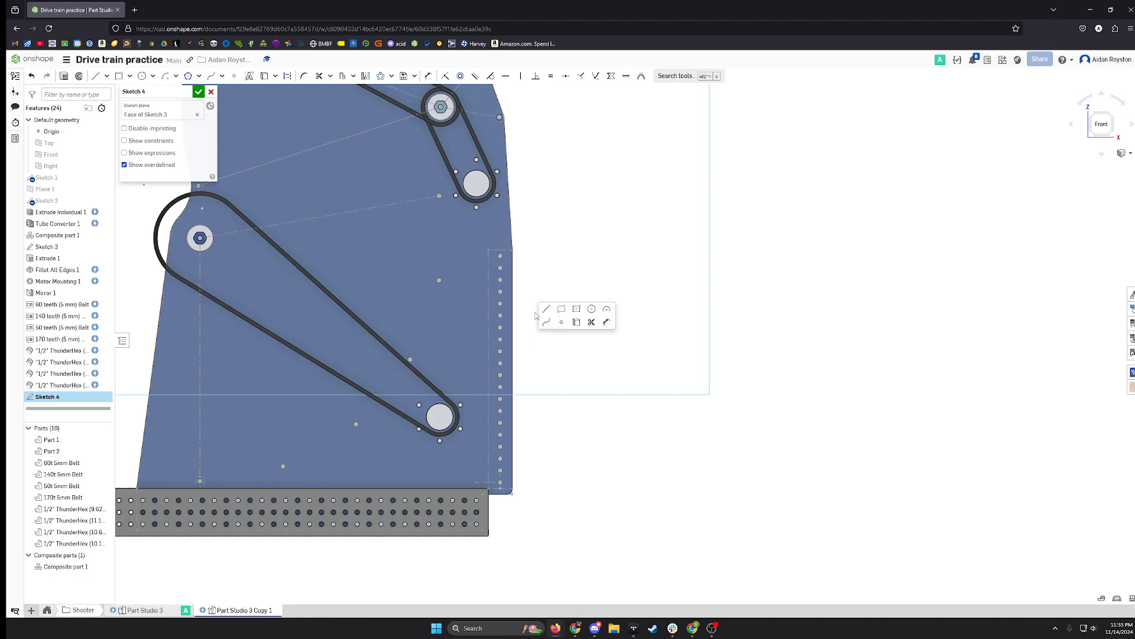
left_click(561, 309)
left_click(488, 249)
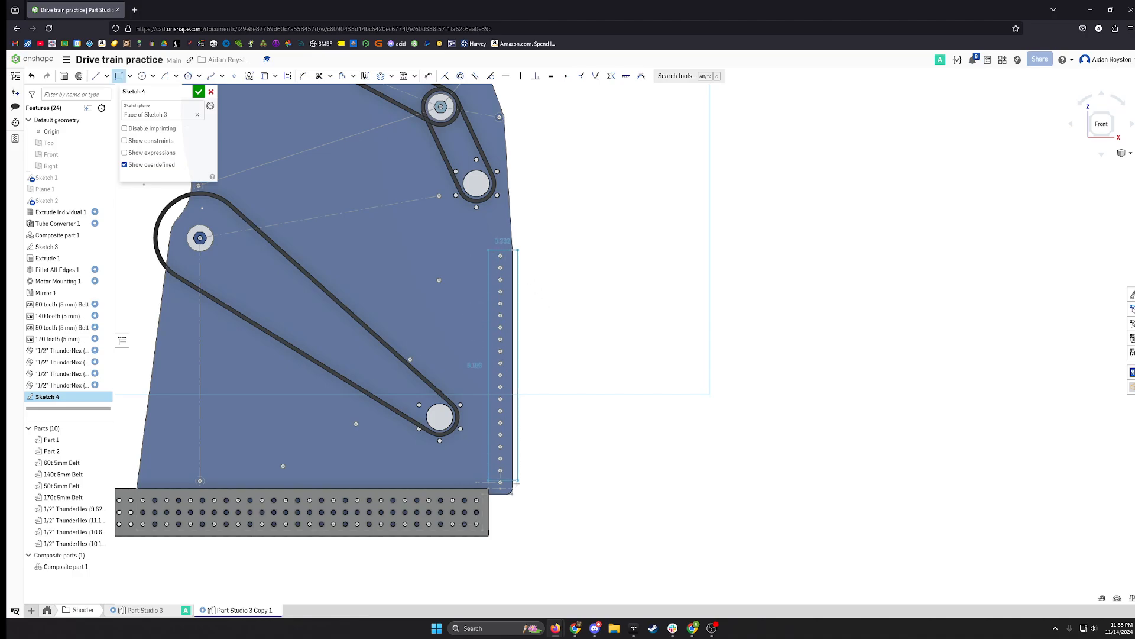
left_click(512, 493)
key("Escape")
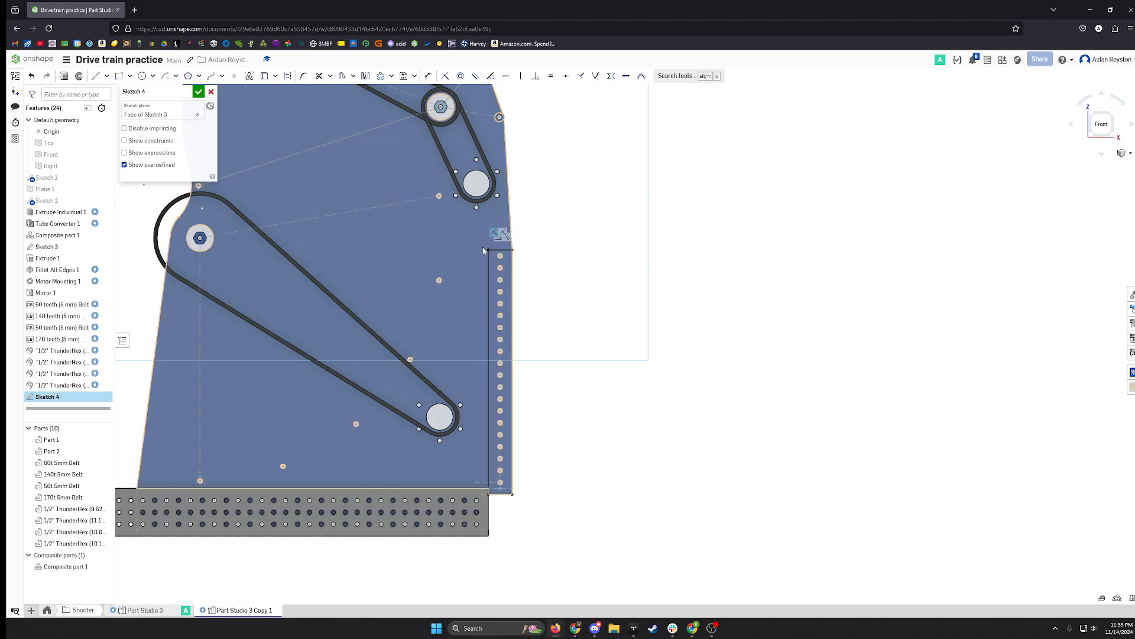
Undo the rectangle around the vertical hole column.
scroll(526, 408, "up", 3)
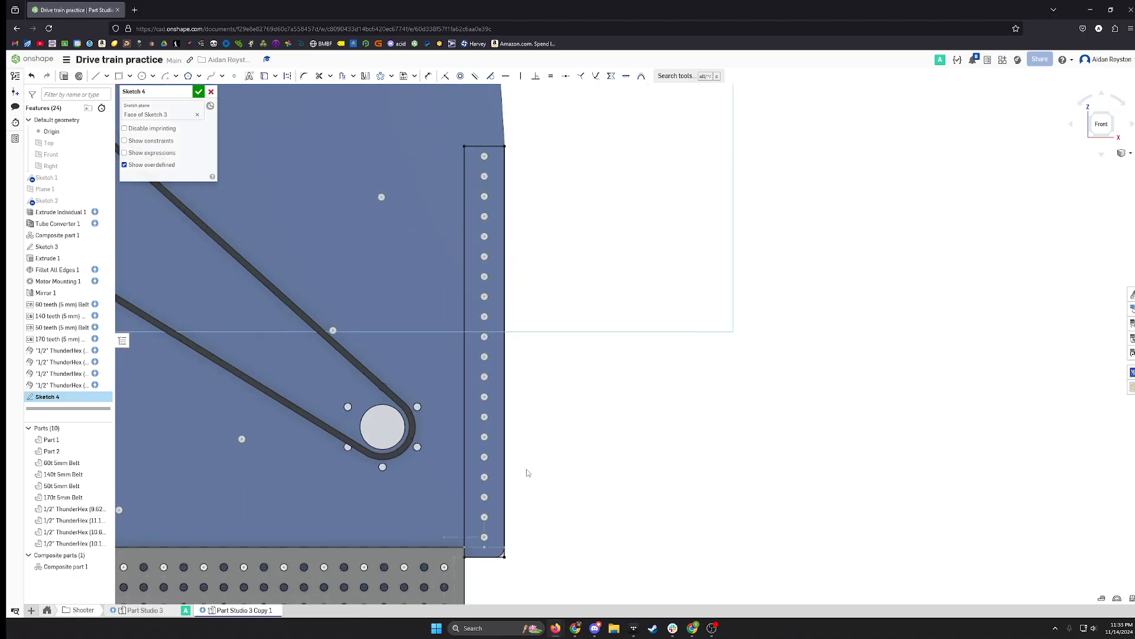
middle_click_drag(539, 486, 569, 457)
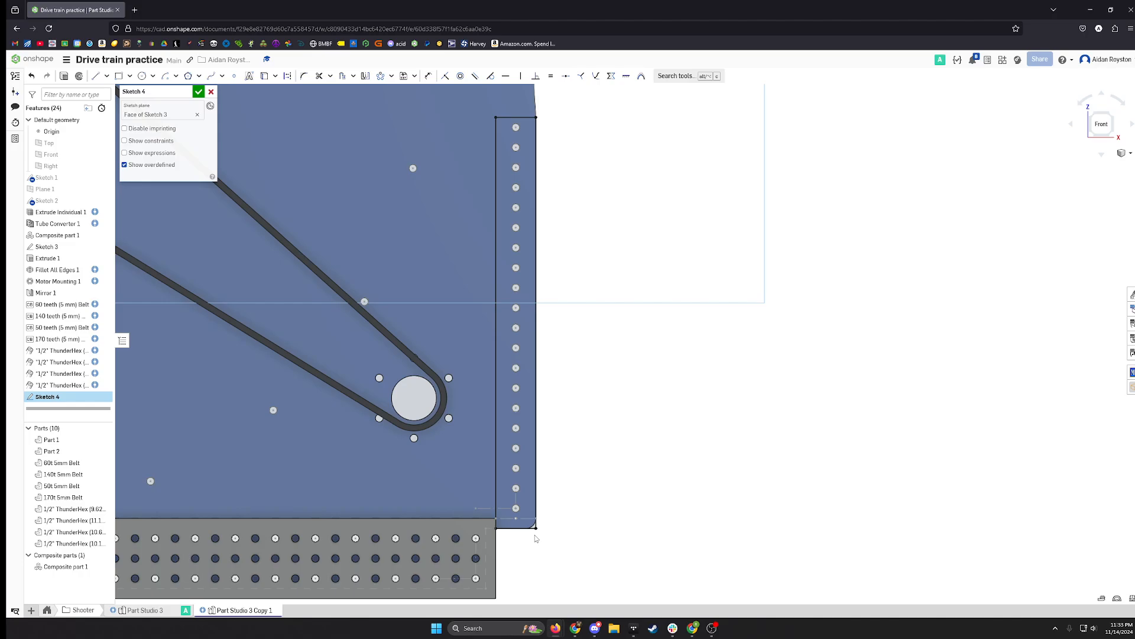
key("ctrl+z")
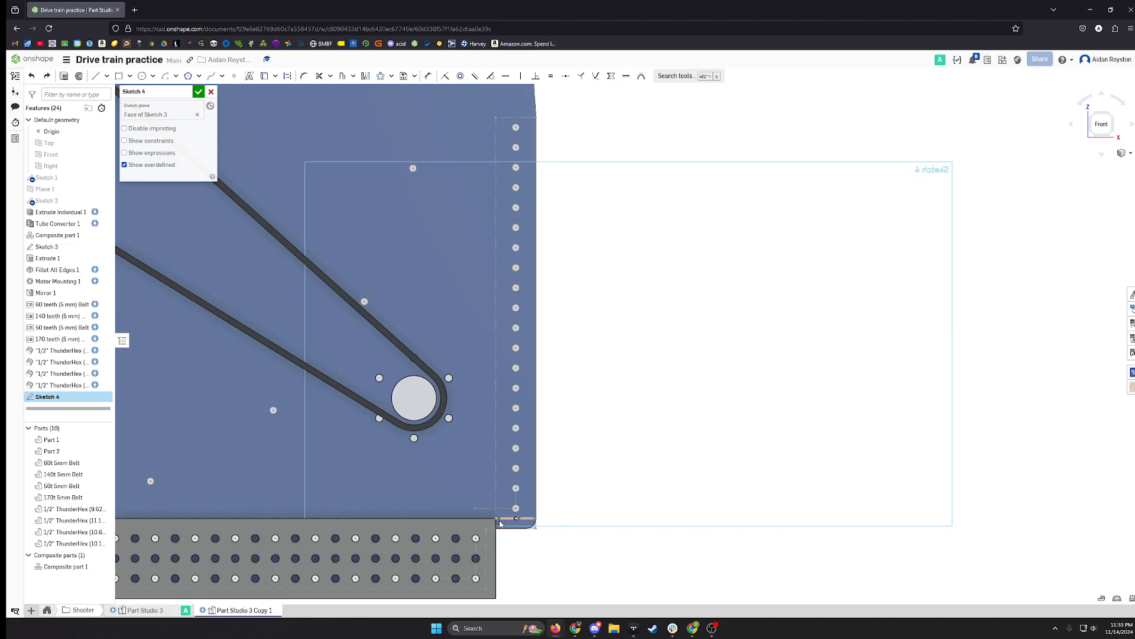
Draw a rectangle about 10 in tall around the vertical hole column, from the tube's upper edge level to the construction outline's upper inner corner.
scroll(500, 523, "up", 3)
scroll(578, 507, "down", 5)
key("s")
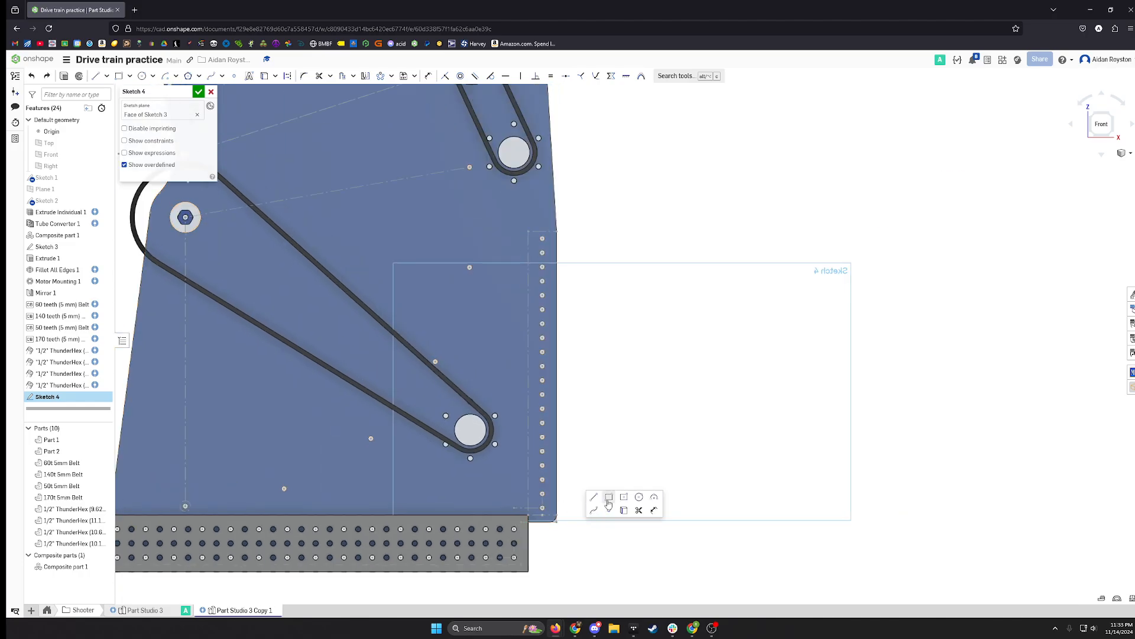
left_click(609, 500)
left_click(557, 519)
left_click(528, 231)
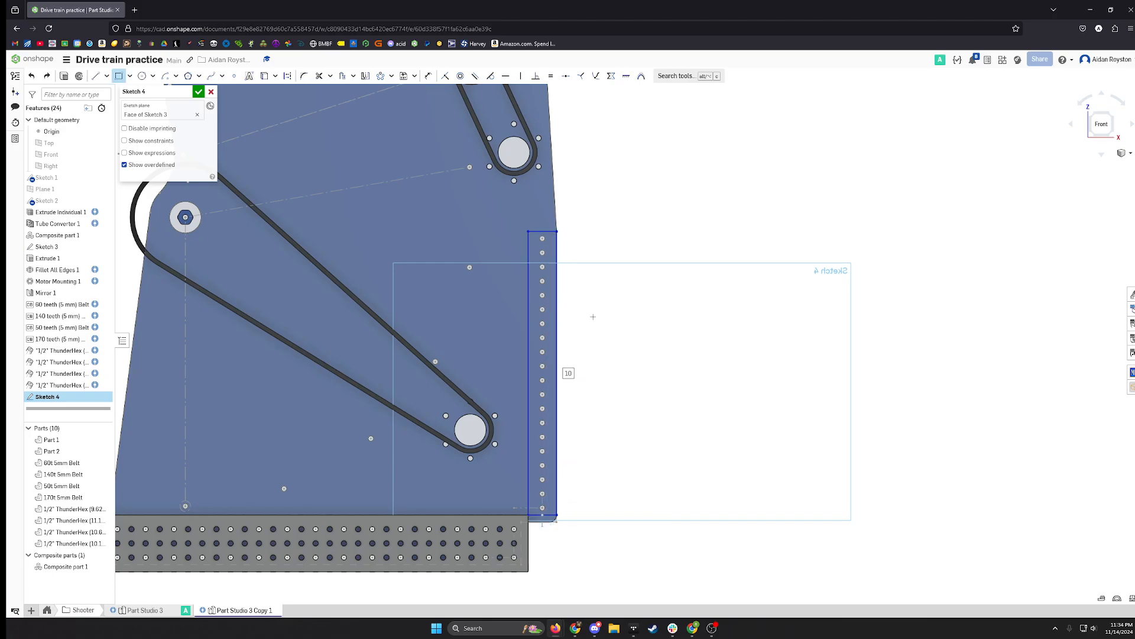
Extrude the rectangle 1 in outward from the belt-side plate as a new part.
left_click(64, 76)
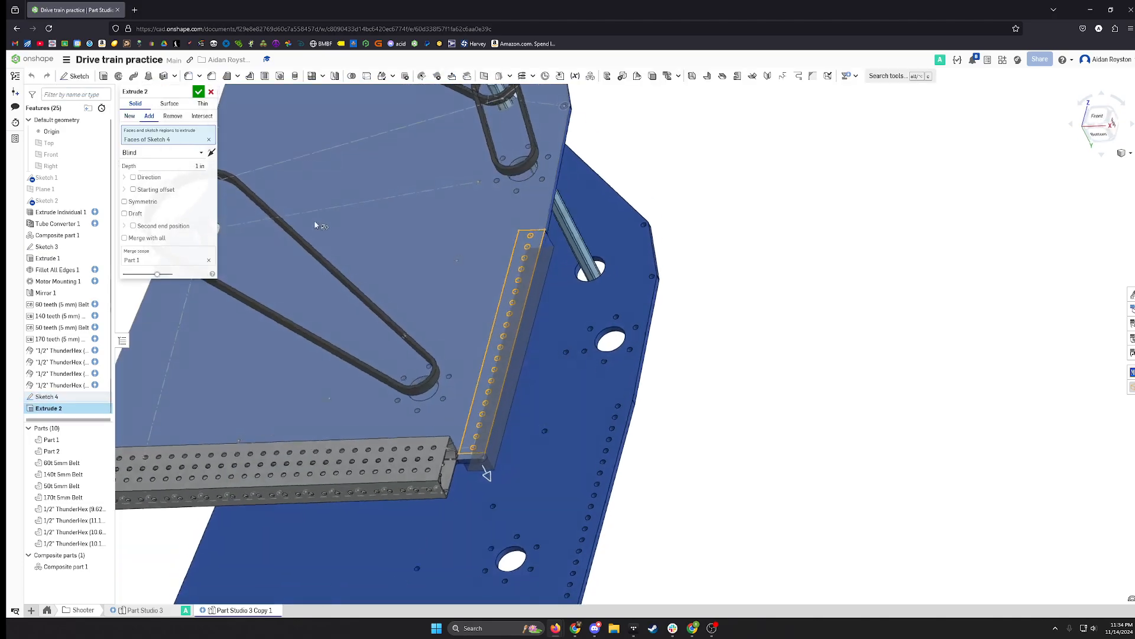
right_click_drag(314, 225, 540, 318)
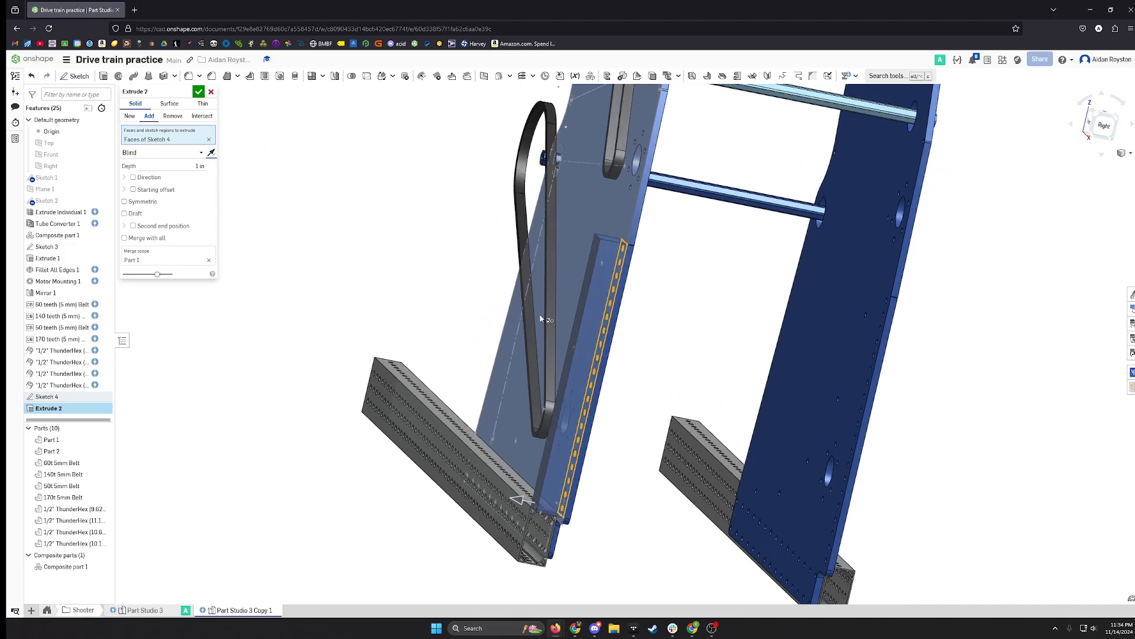
left_click(129, 115)
left_click(199, 92)
middle_click_drag(636, 322, 572, 272)
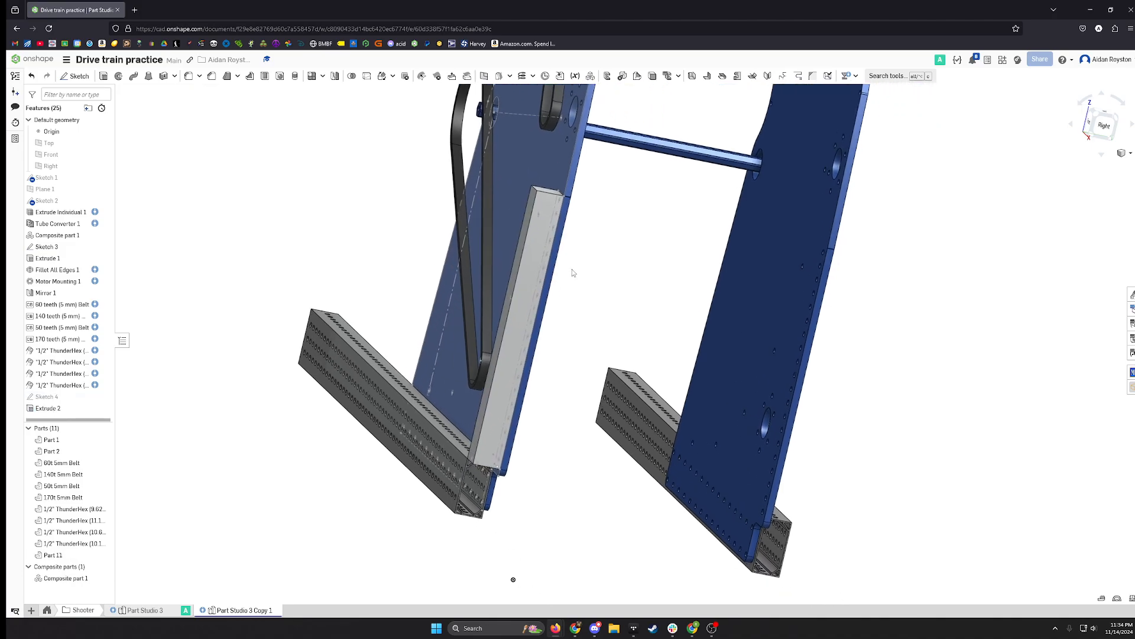
right_click_drag(572, 272, 728, 284)
middle_click_drag(728, 284, 567, 319)
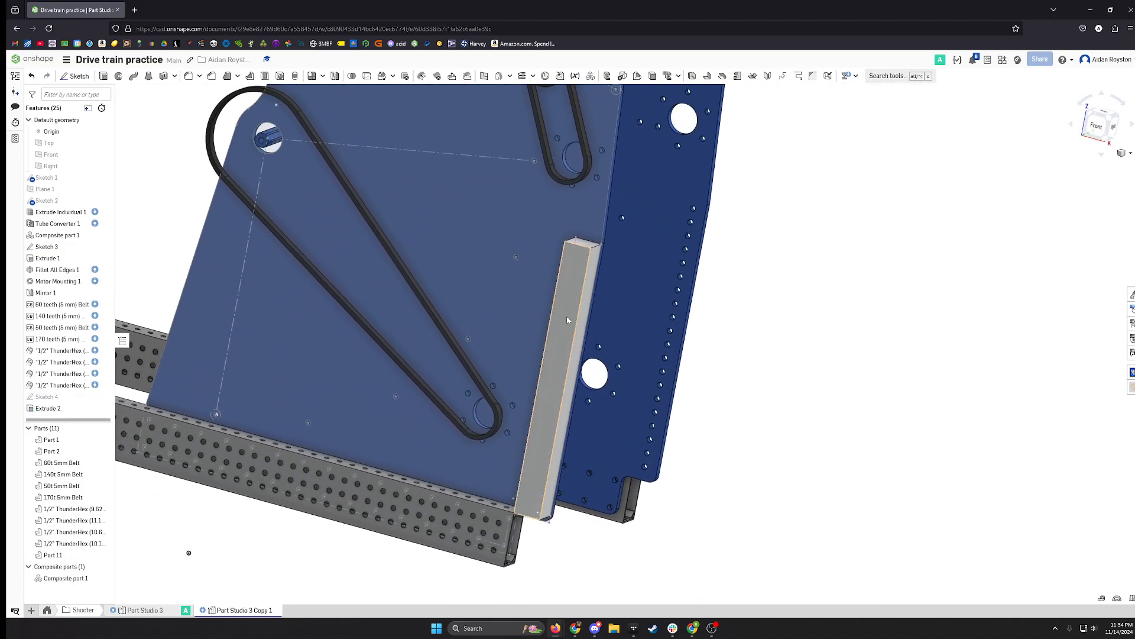
Convert the new vertical bar beside the belt-side plate into a tube with 0.125 in walls and a centered 0.188 in hole pattern.
right_click_drag(567, 320, 615, 295)
left_click(895, 77)
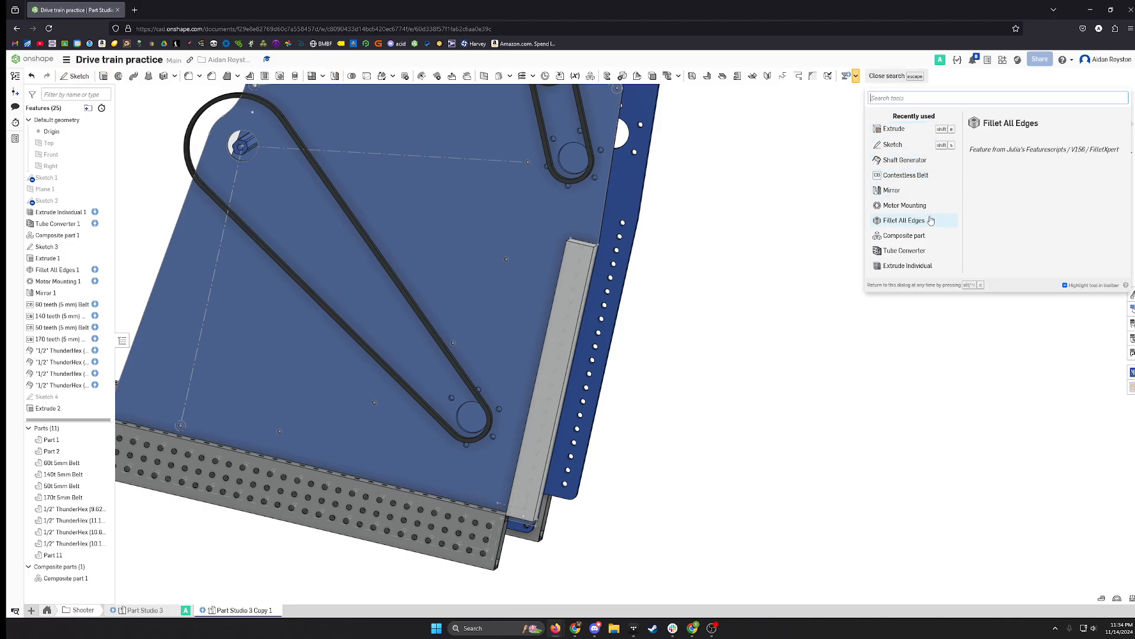
left_click(914, 250)
middle_click_drag(511, 391, 578, 352)
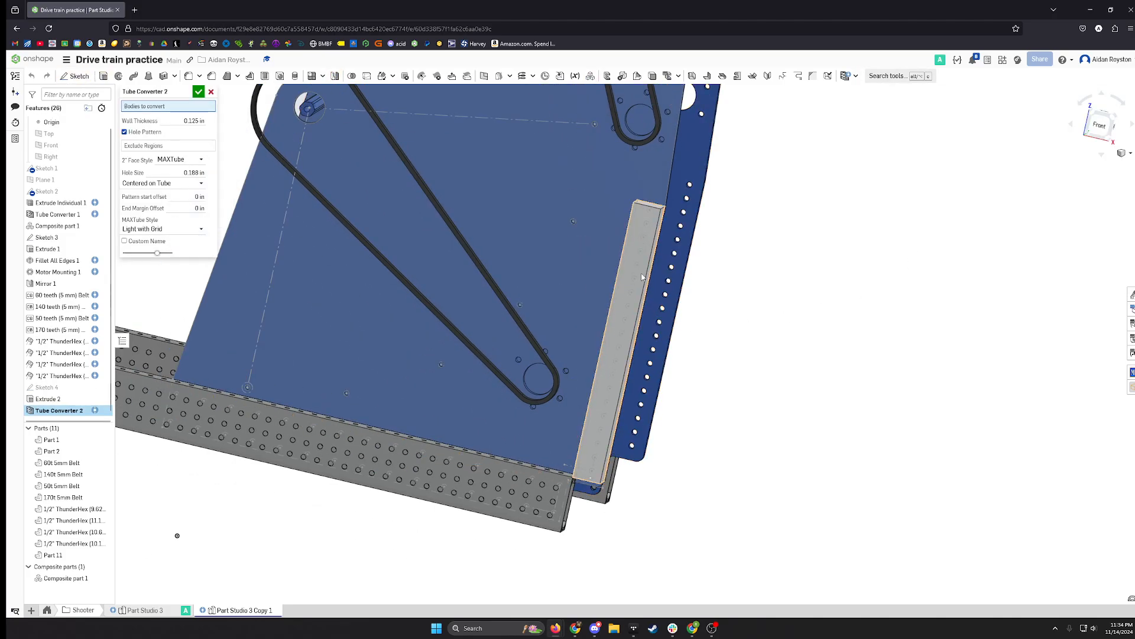
left_click(642, 277)
right_click_drag(701, 337, 615, 369)
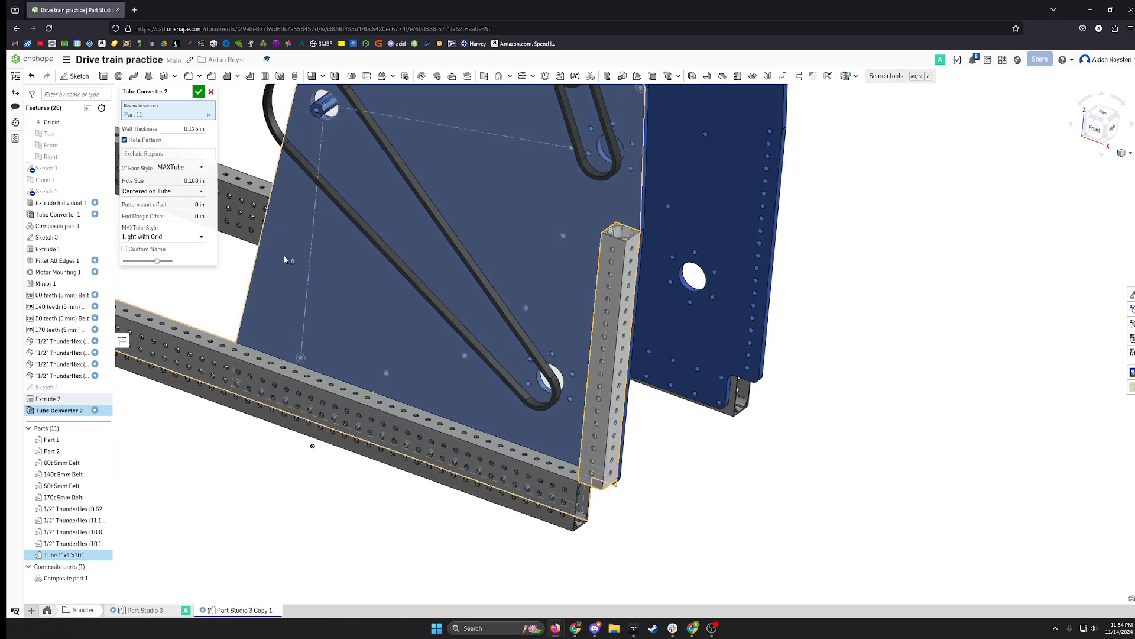
right_click_drag(594, 299, 570, 313)
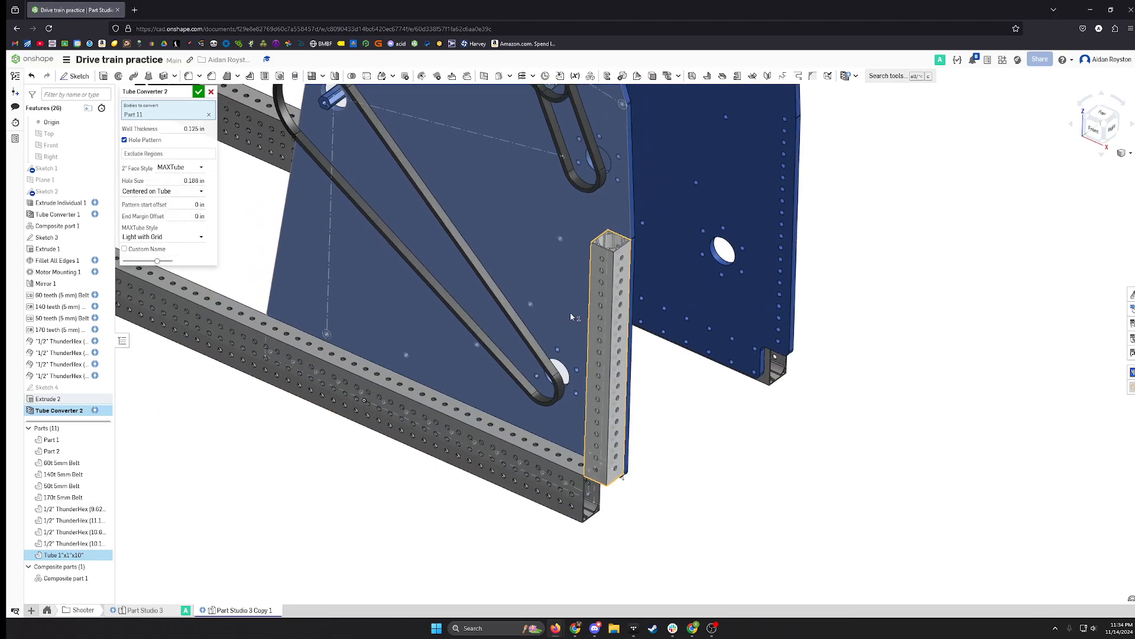
left_click(200, 93)
Hide Sketch 3, the layout sketch of the side plates.
scroll(423, 370, "down", 3)
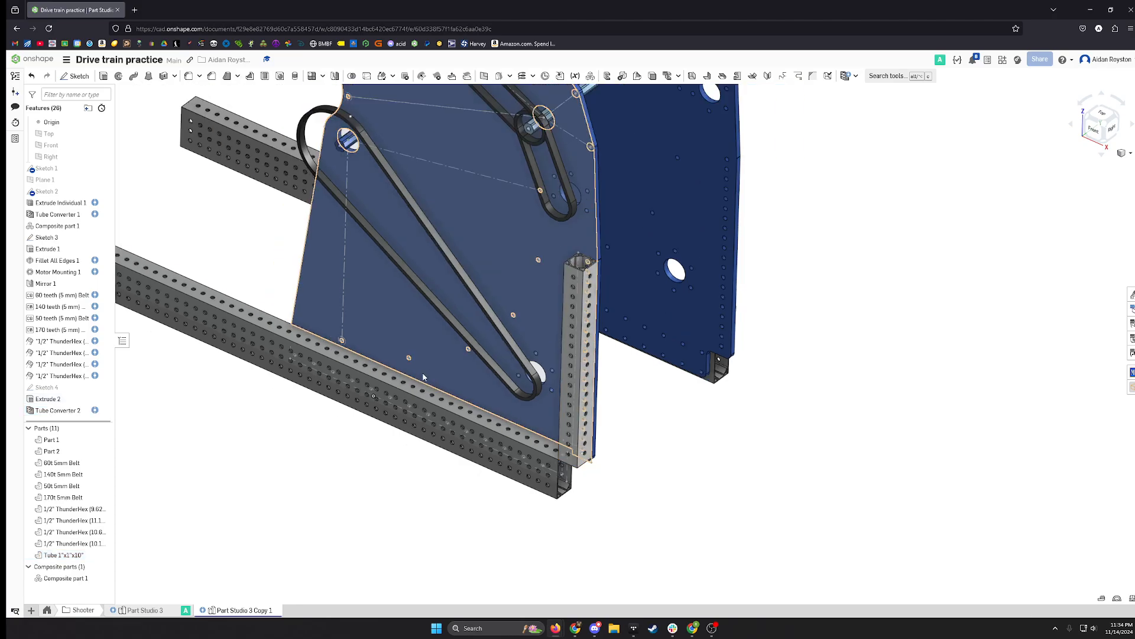
middle_click_drag(539, 434, 562, 463)
right_click_drag(562, 463, 434, 529)
right_click_drag(521, 446, 531, 435)
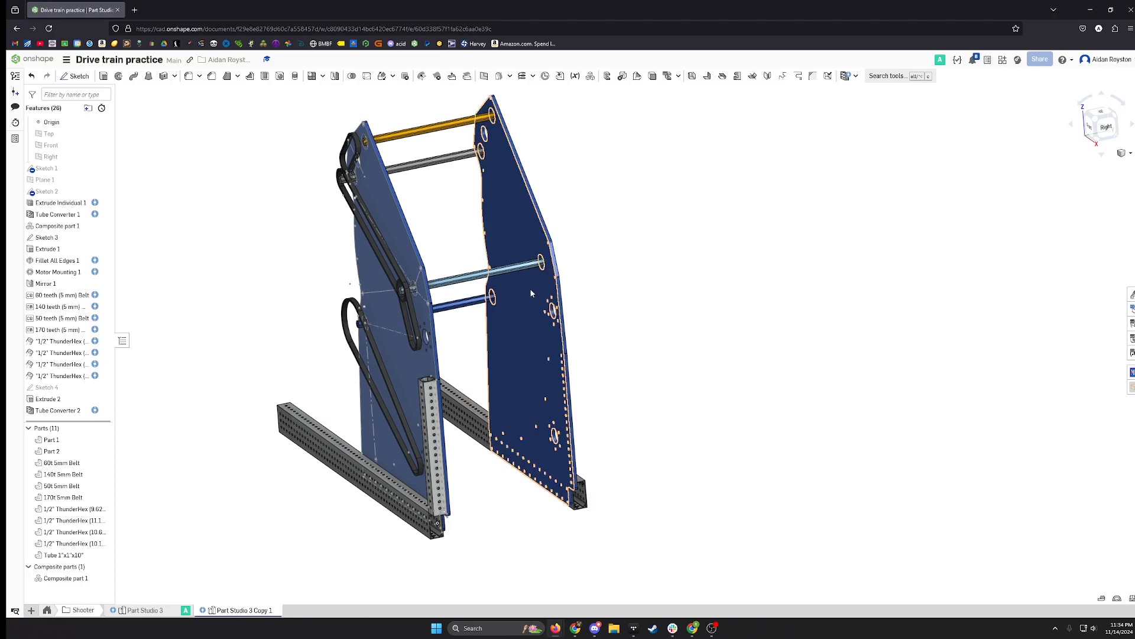
mouse_move(544, 391)
right_mouse_down()
mouse_move(500, 378)
mouse_move(524, 361)
mouse_move(582, 365)
right_mouse_up()
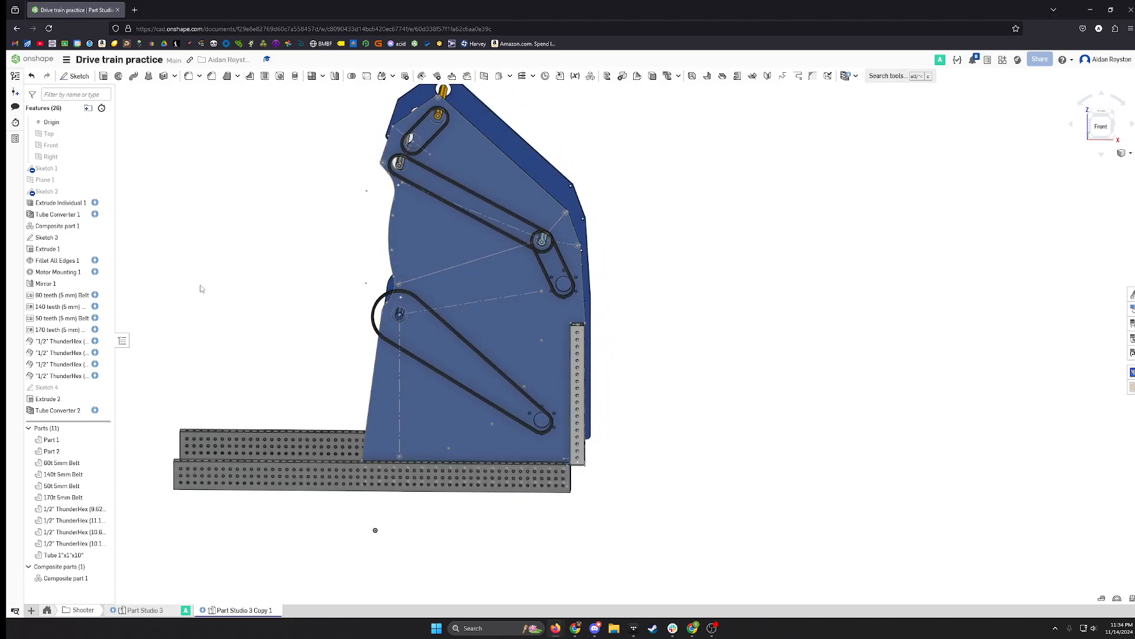
left_click(106, 237)
right_click_drag(306, 319, 494, 173)
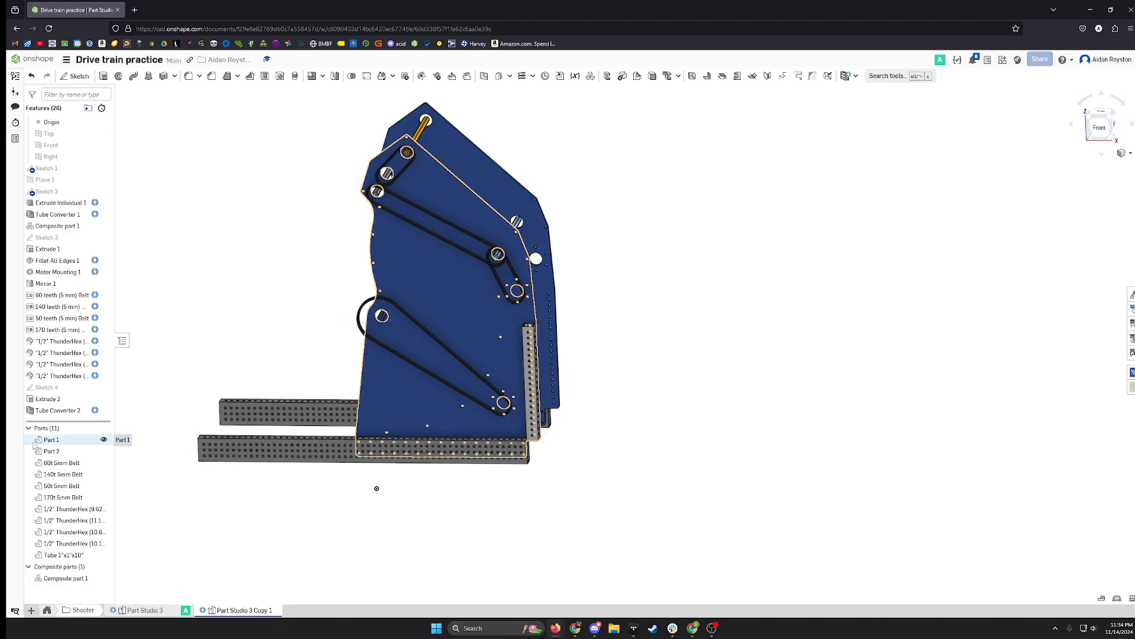
Change the appearance of both side plates to grey 999999 with an opacity of 0.3.
left_click(61, 441)
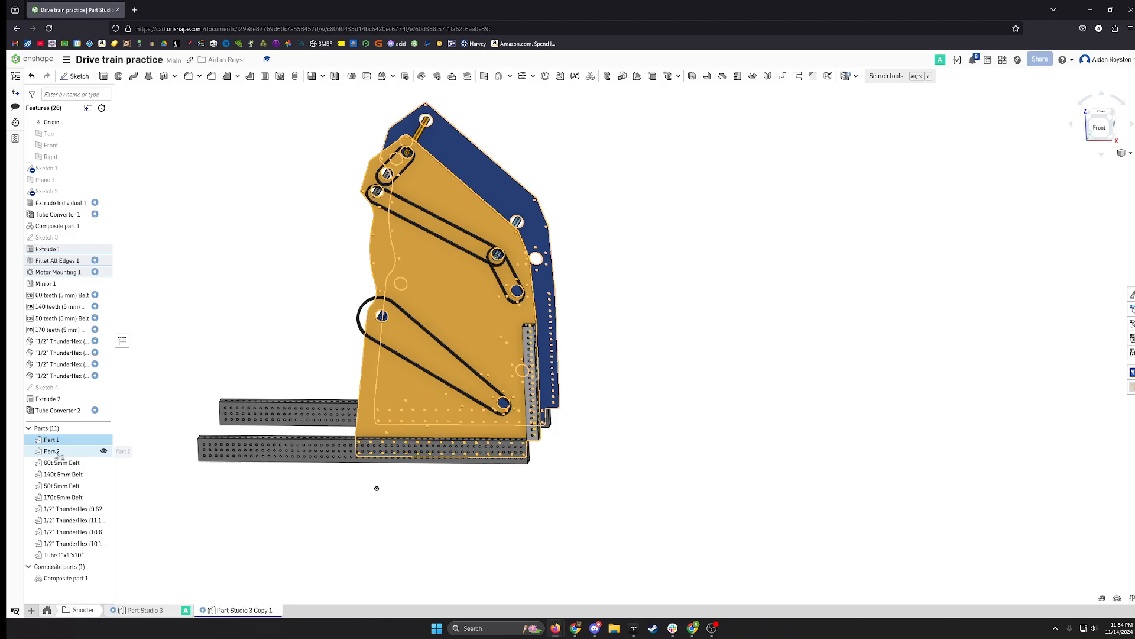
left_click(63, 453, "ctrl")
right_click(70, 451)
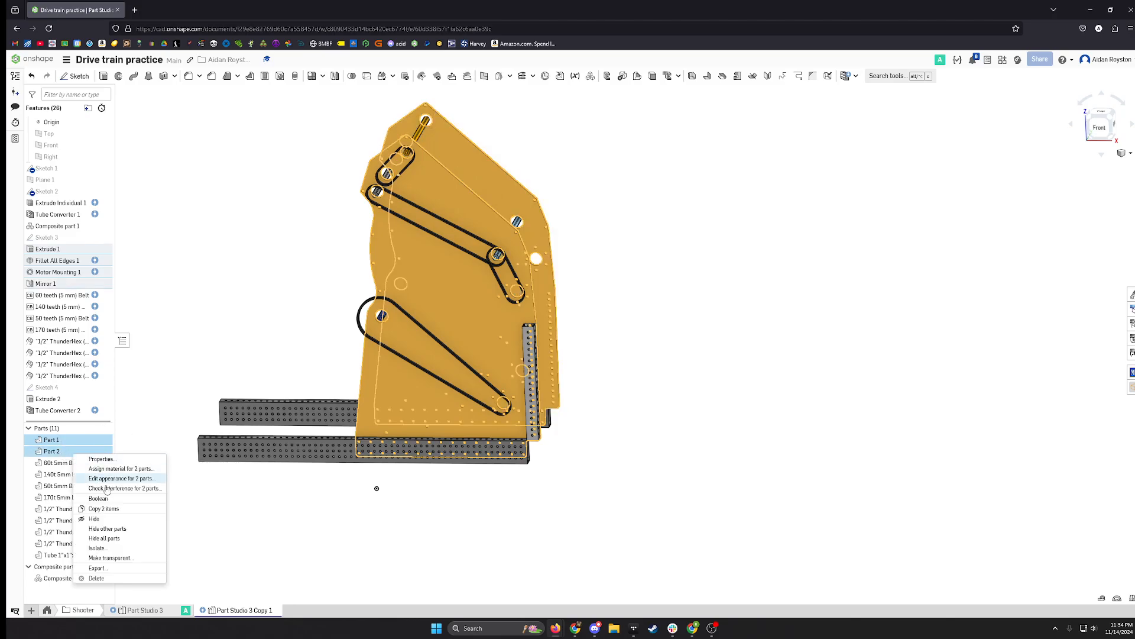
left_click(113, 481)
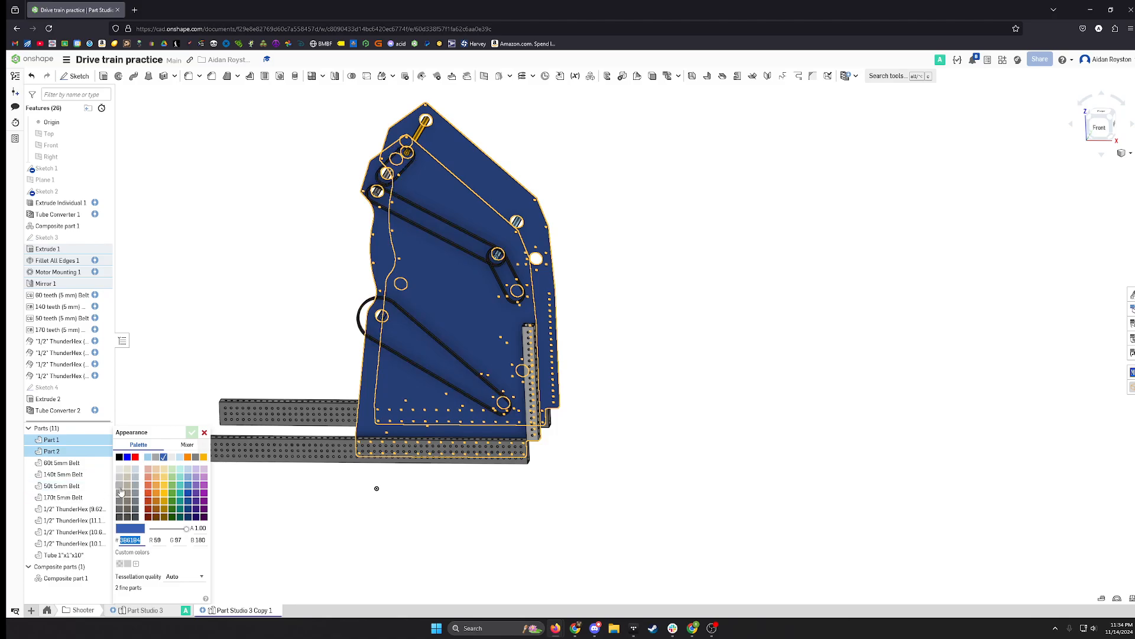
left_click(120, 495)
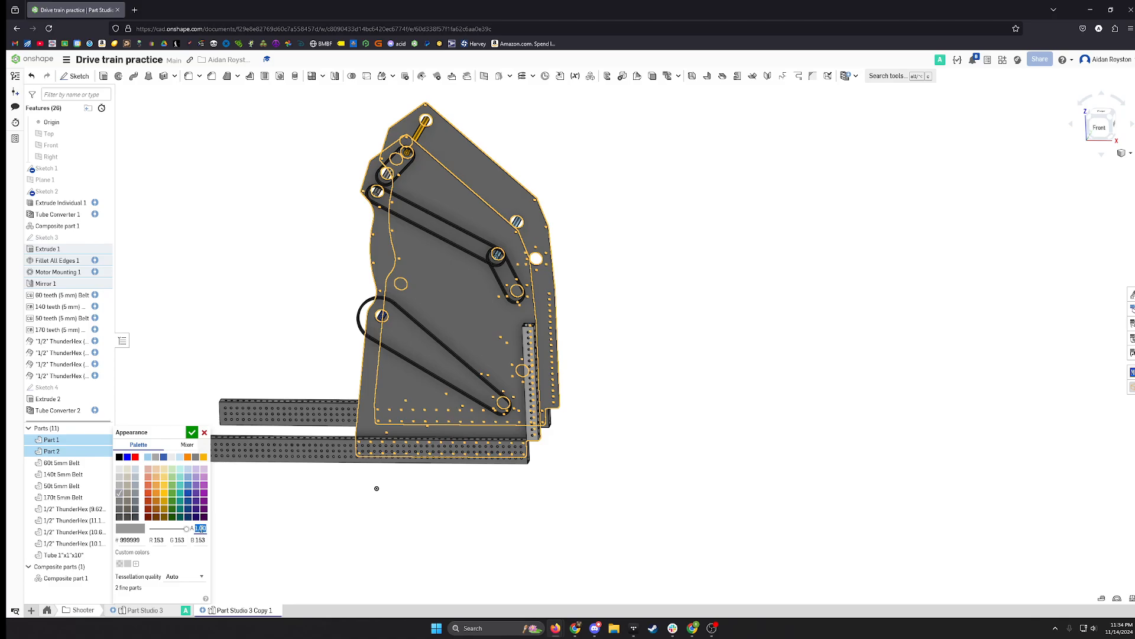
type("0.3")
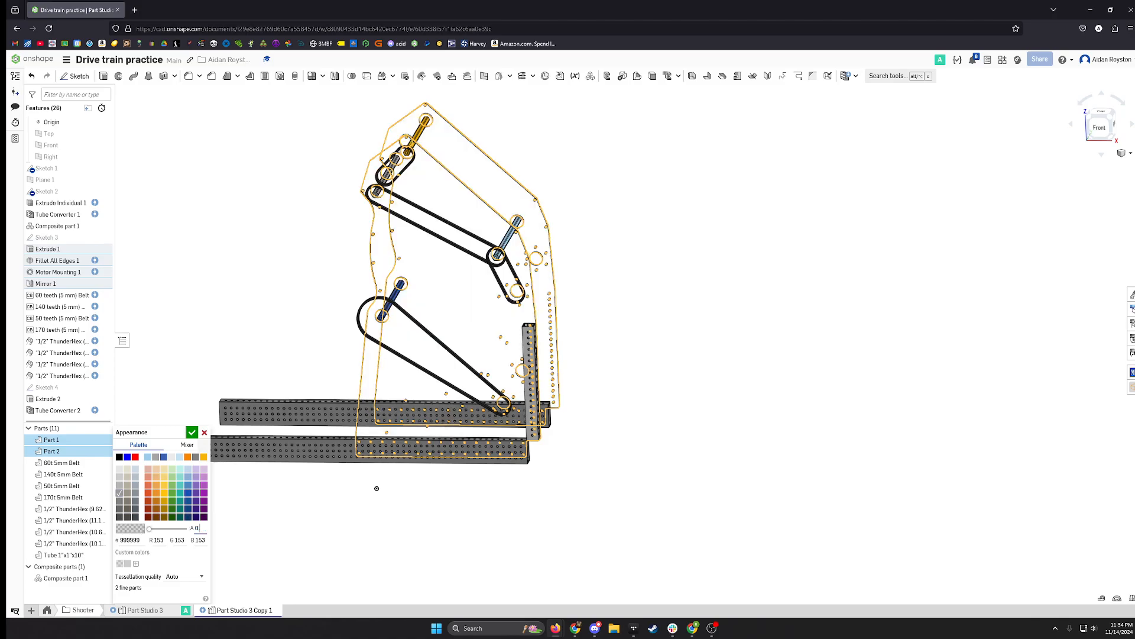
key("Return")
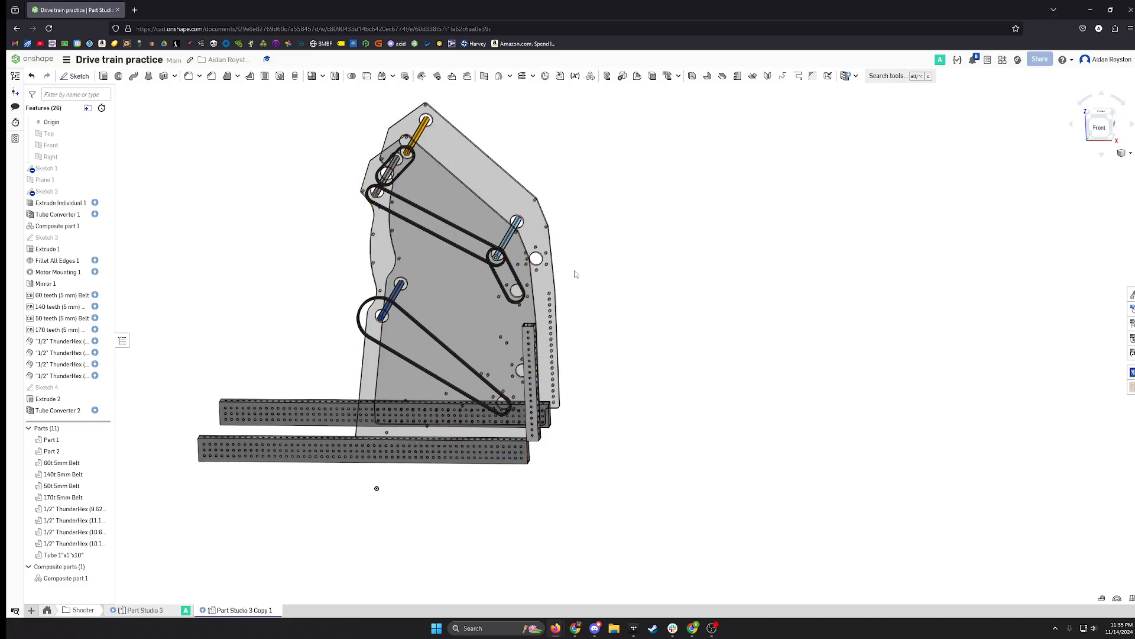
mouse_move(639, 318)
right_mouse_down()
mouse_move(673, 326)
mouse_move(651, 332)
mouse_move(661, 332)
right_mouse_up()
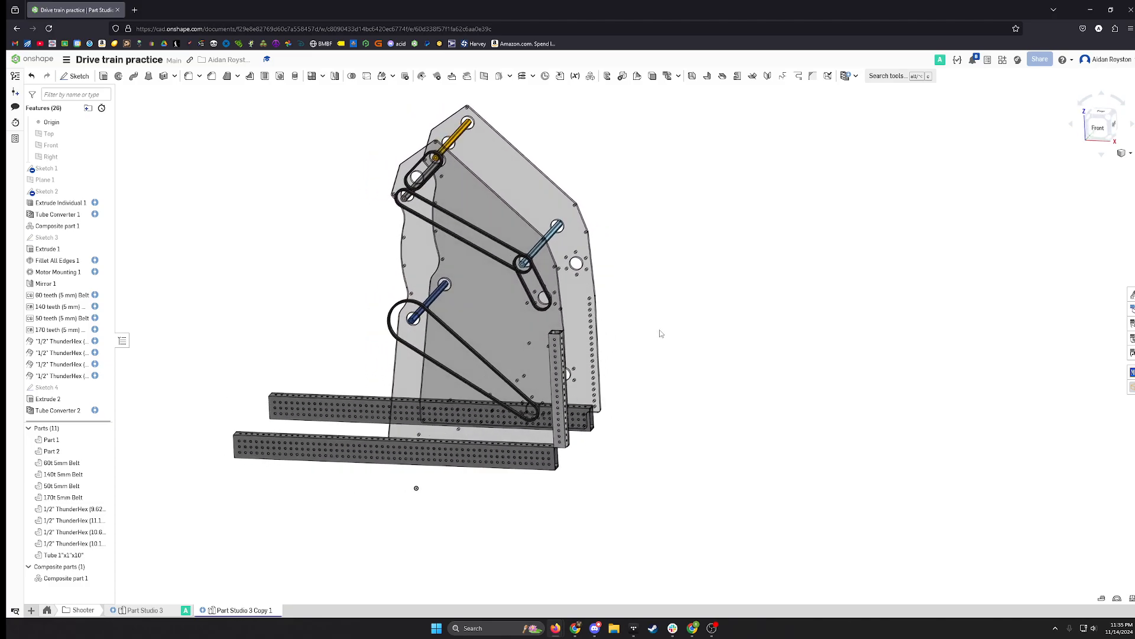
Assign Polycarbonate from the Onshape Material Library to both side plates.
left_click(63, 442)
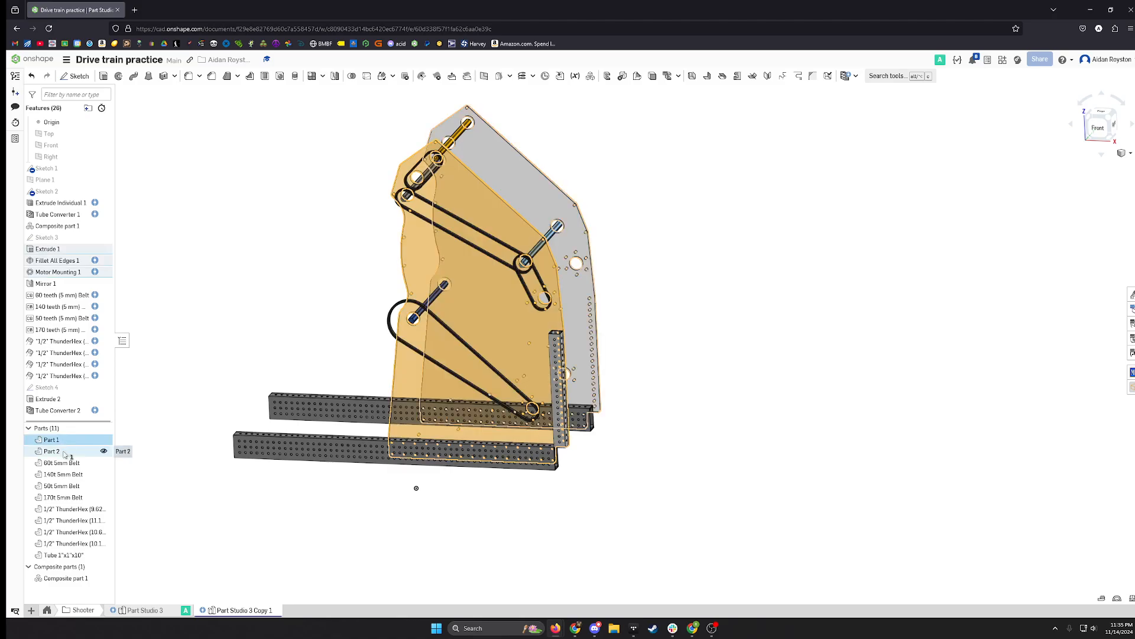
left_click(59, 451)
right_click(67, 454)
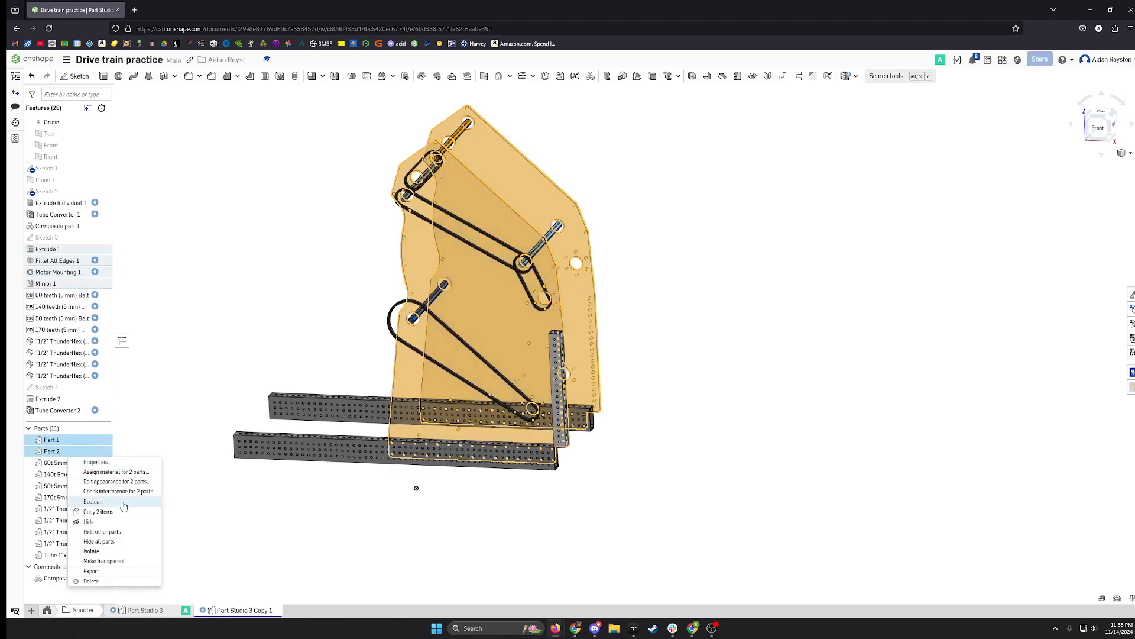
left_click(122, 473)
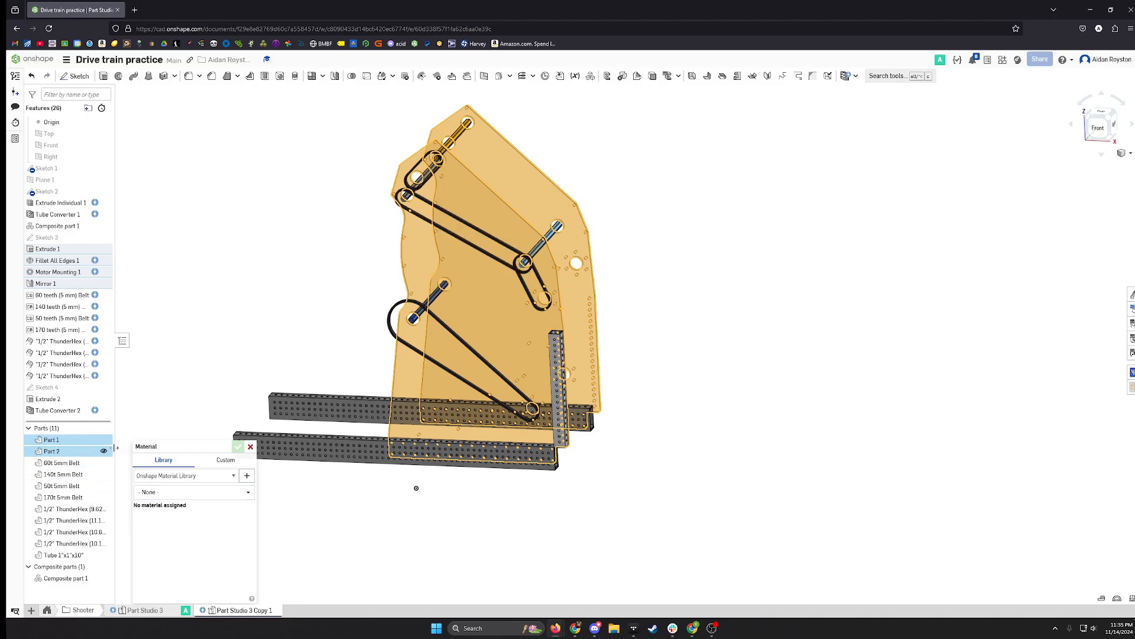
left_click(159, 495)
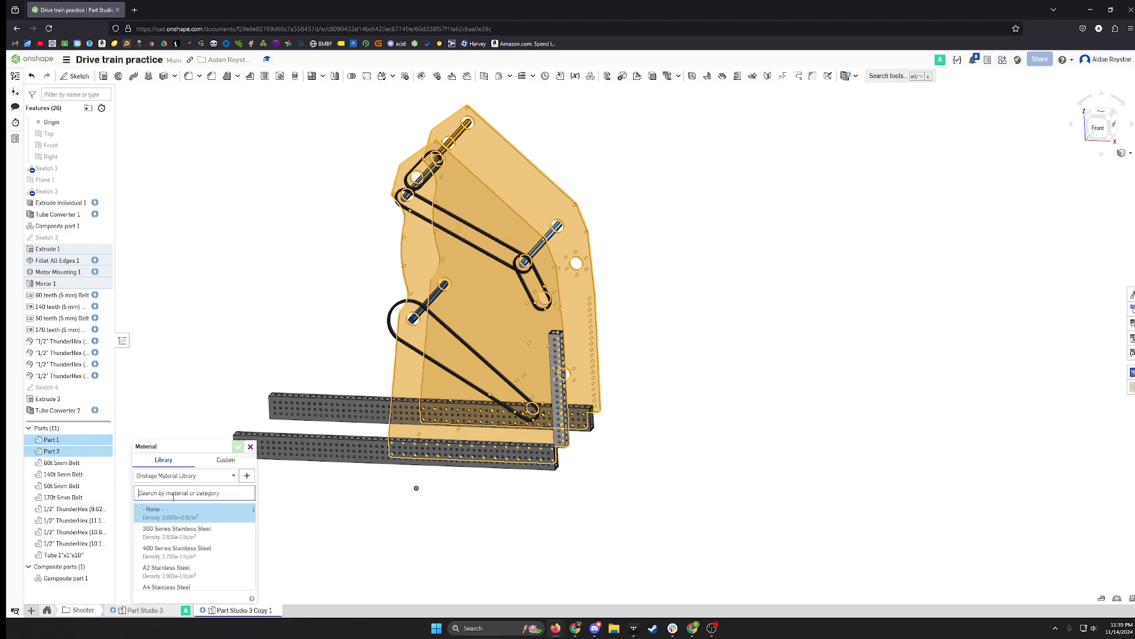
type("polyca")
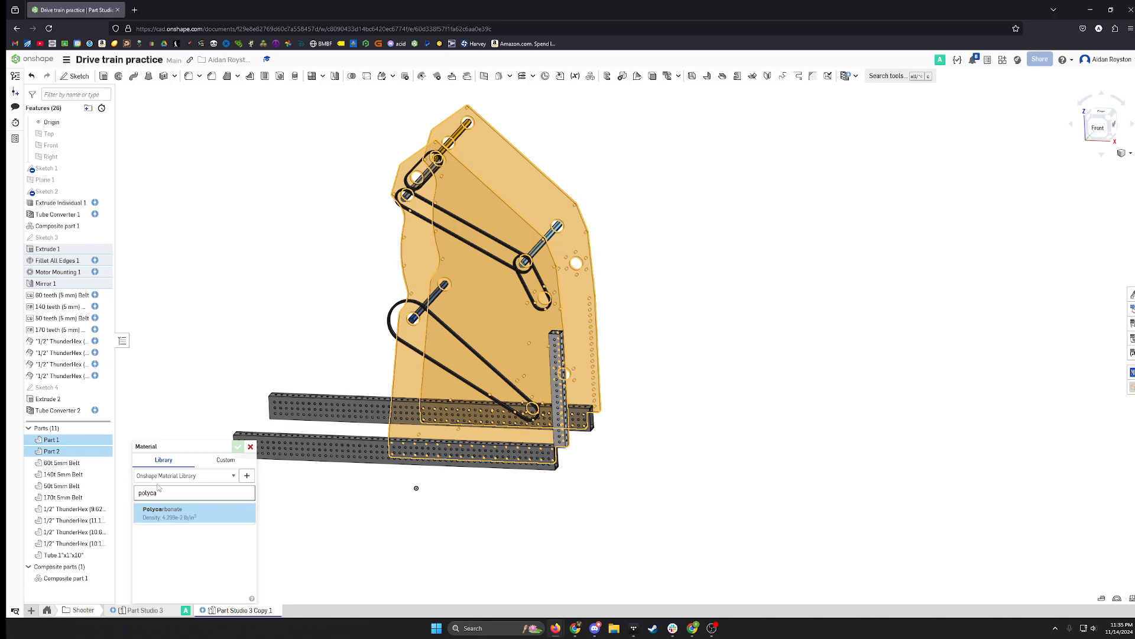
left_click(184, 515)
left_click(238, 446)
left_click(494, 524)
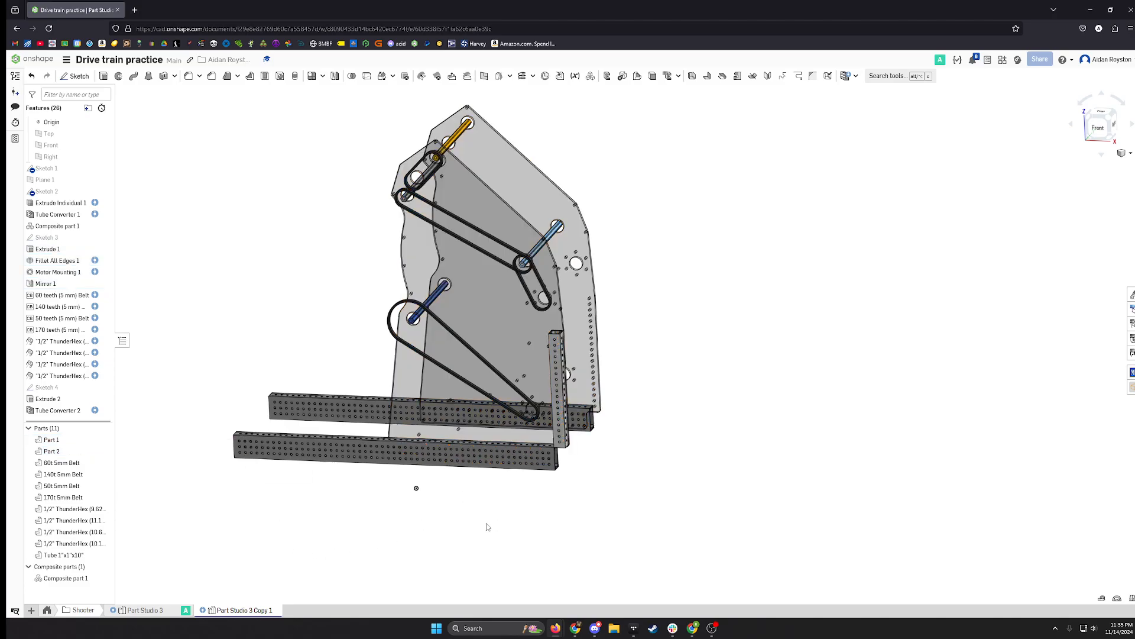
Start a sketch on the inner face of the belt-side plate and face the view square to it.
scroll(513, 461, "down", 1)
scroll(522, 454, "down", 2)
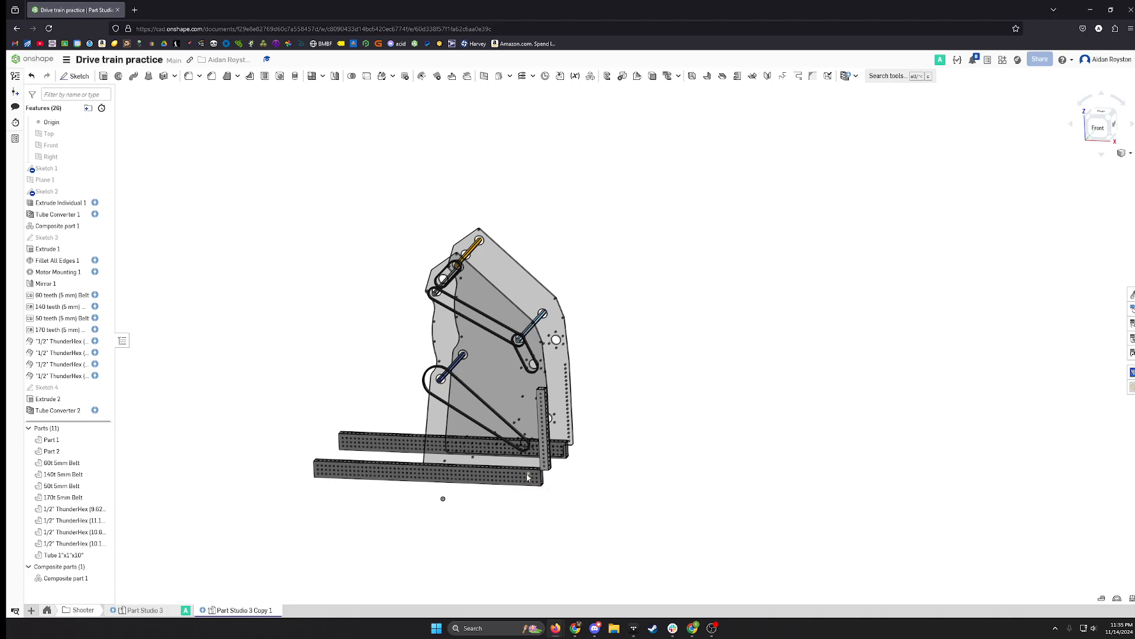
scroll(528, 476, "up", 3)
left_click(1099, 128)
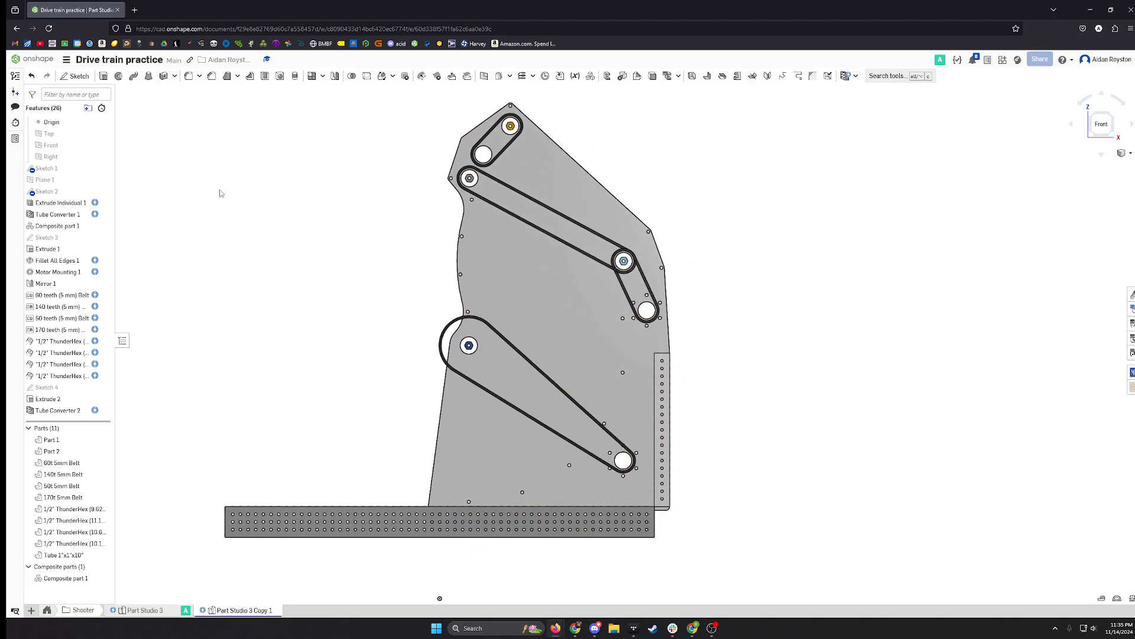
left_click(75, 75)
right_click_drag(329, 266, 231, 278)
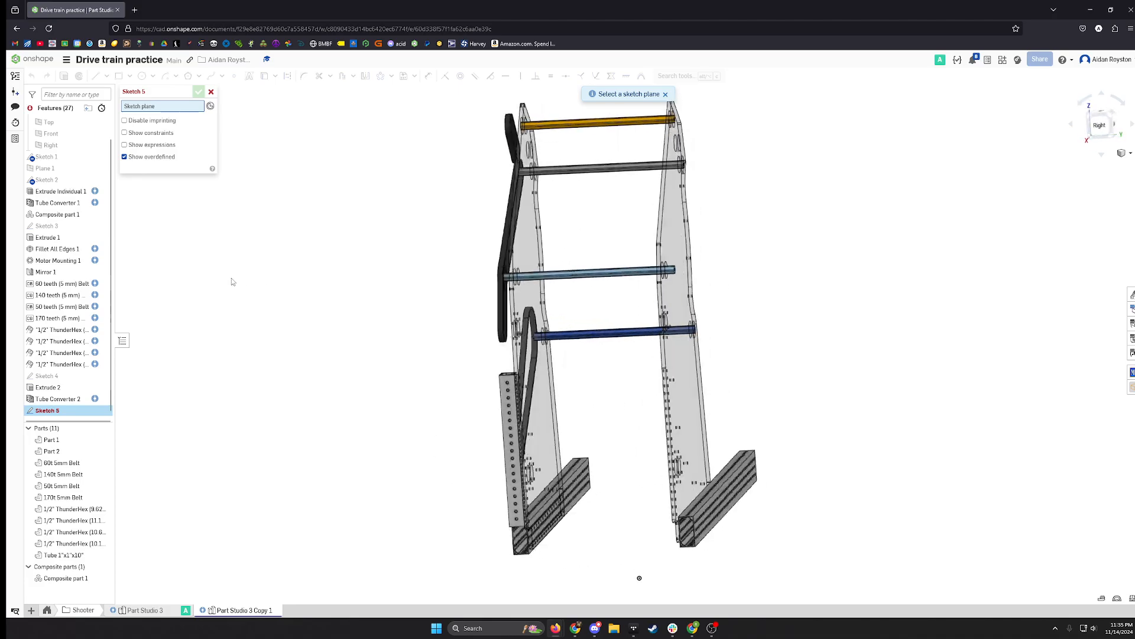
left_click(548, 428)
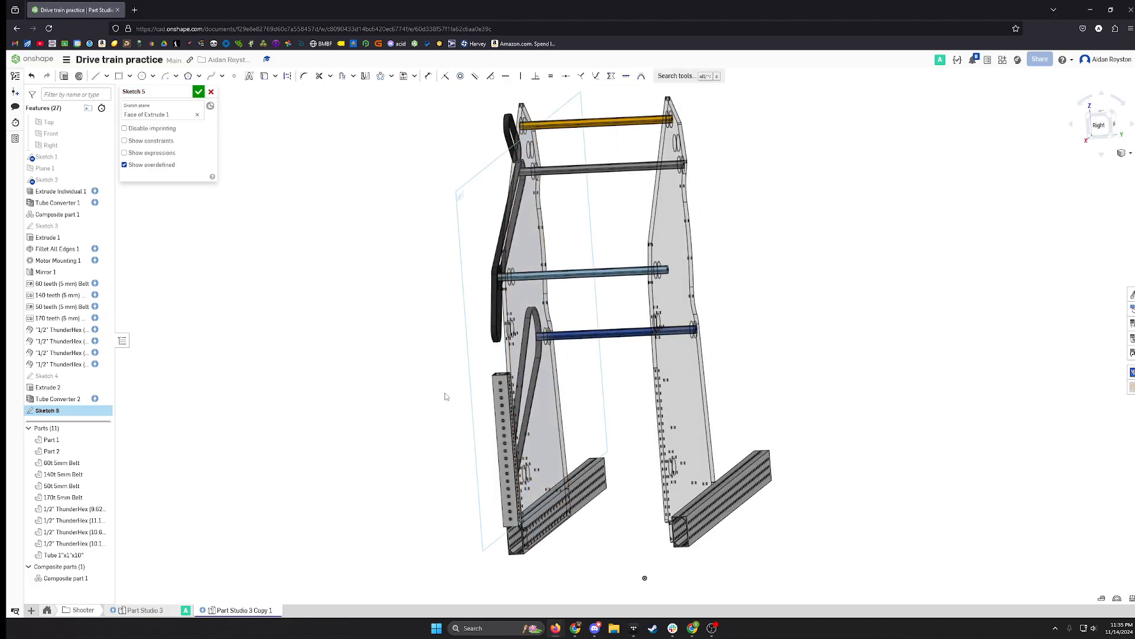
key("n")
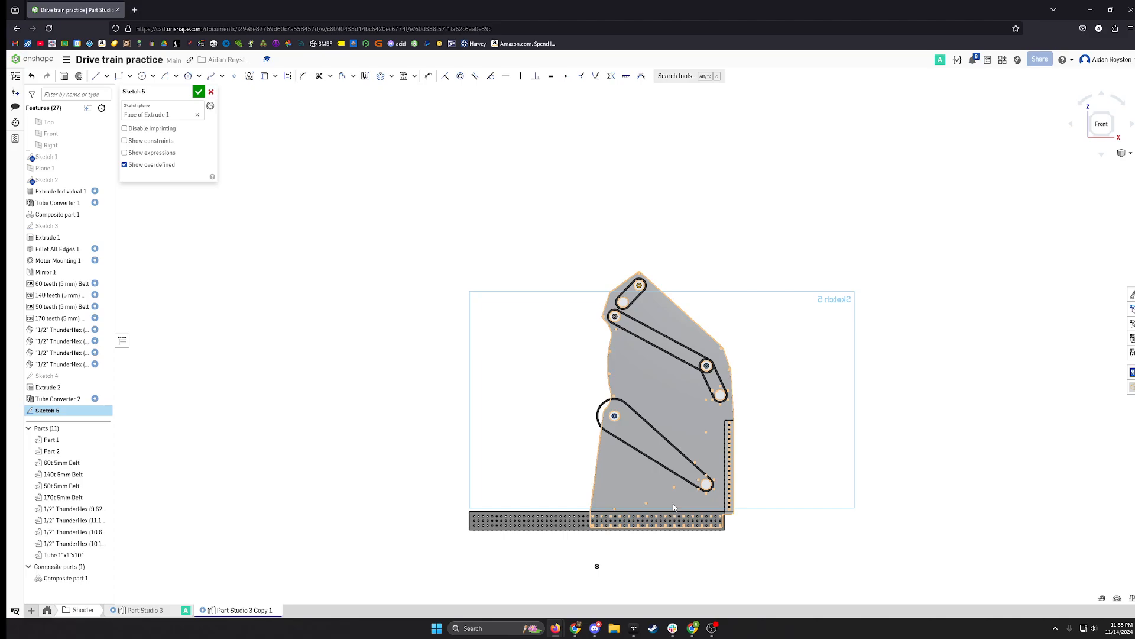
Sketch an arc of about 10 in radius centered on the lower shaft, from just above the lowest mounting hole to beside the upper motor mount.
scroll(674, 507, "up", 5)
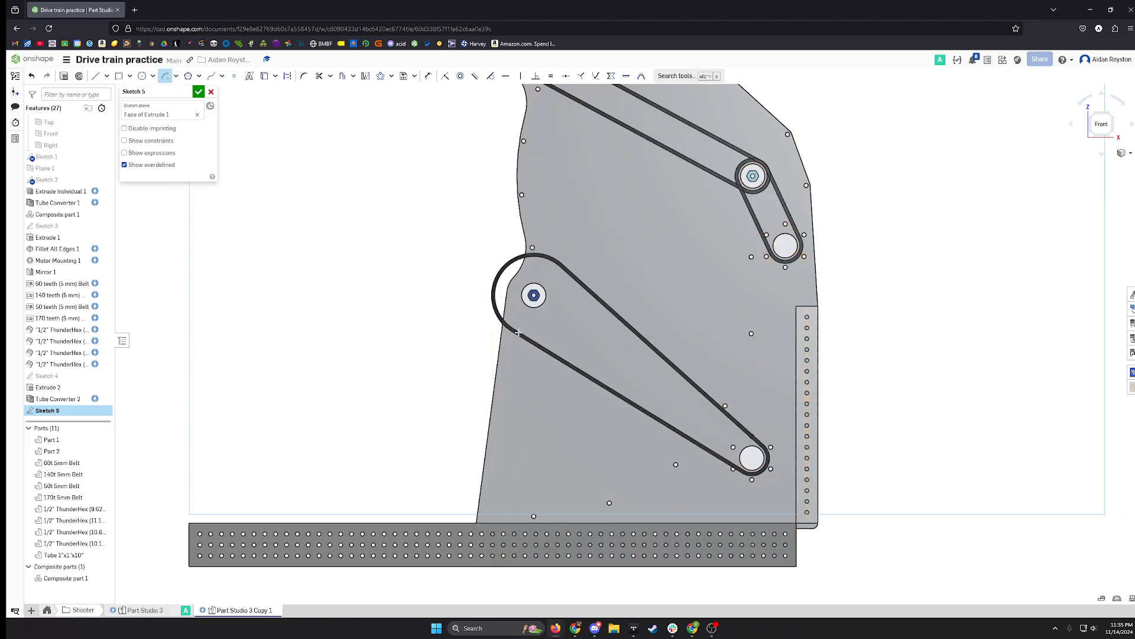
scroll(539, 303, "up", 5)
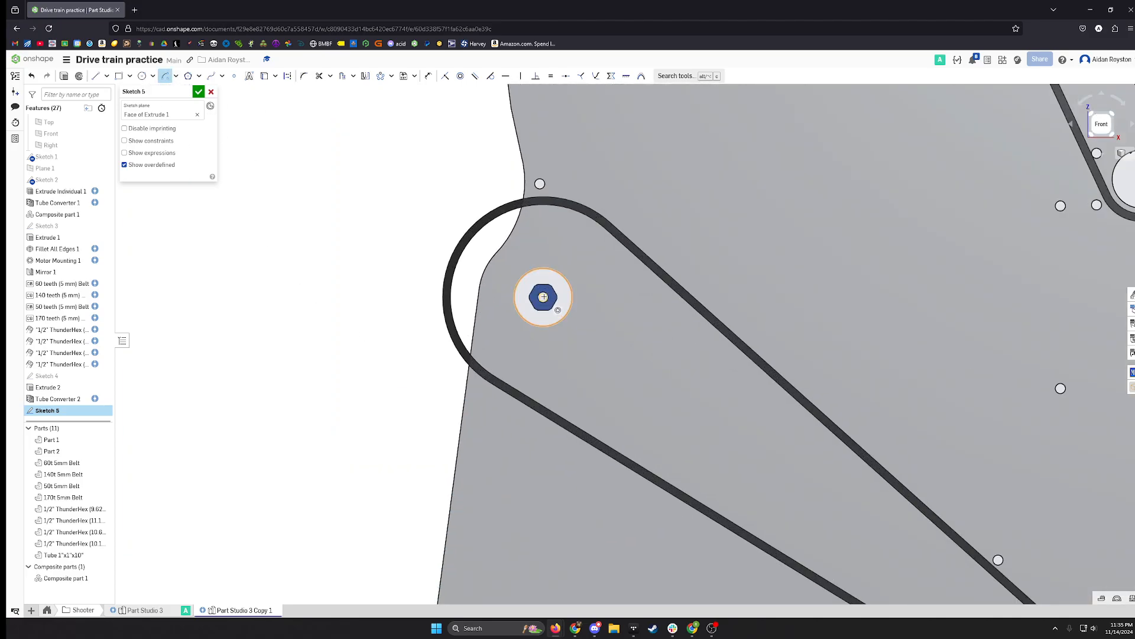
left_click(543, 297)
middle_click_drag(714, 459, 601, 180)
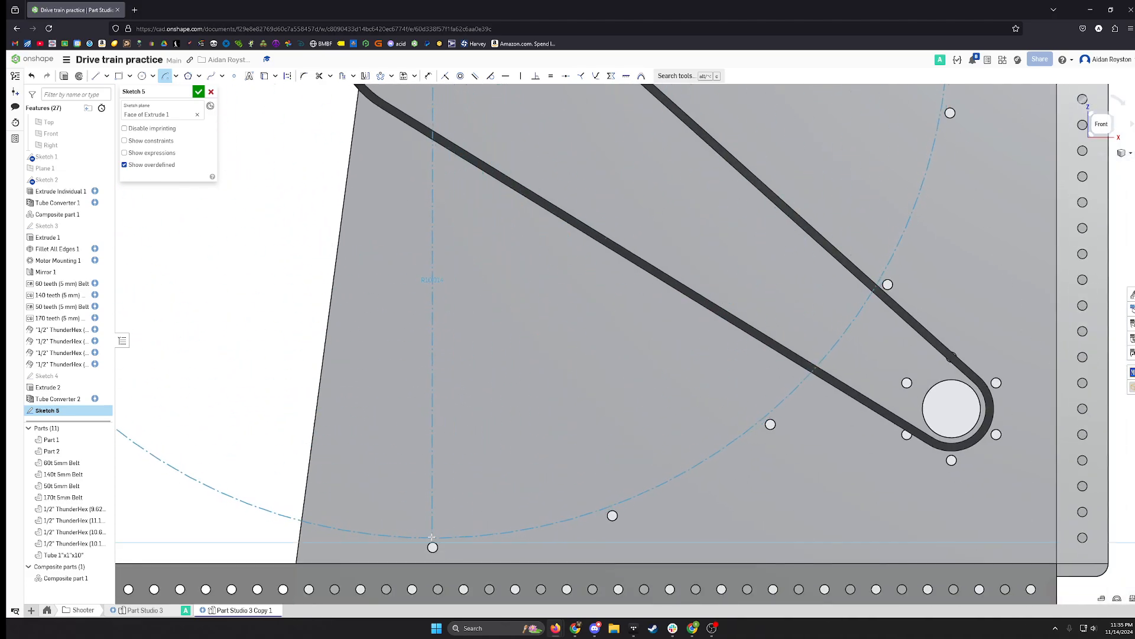
middle_click_drag(826, 321, 696, 509)
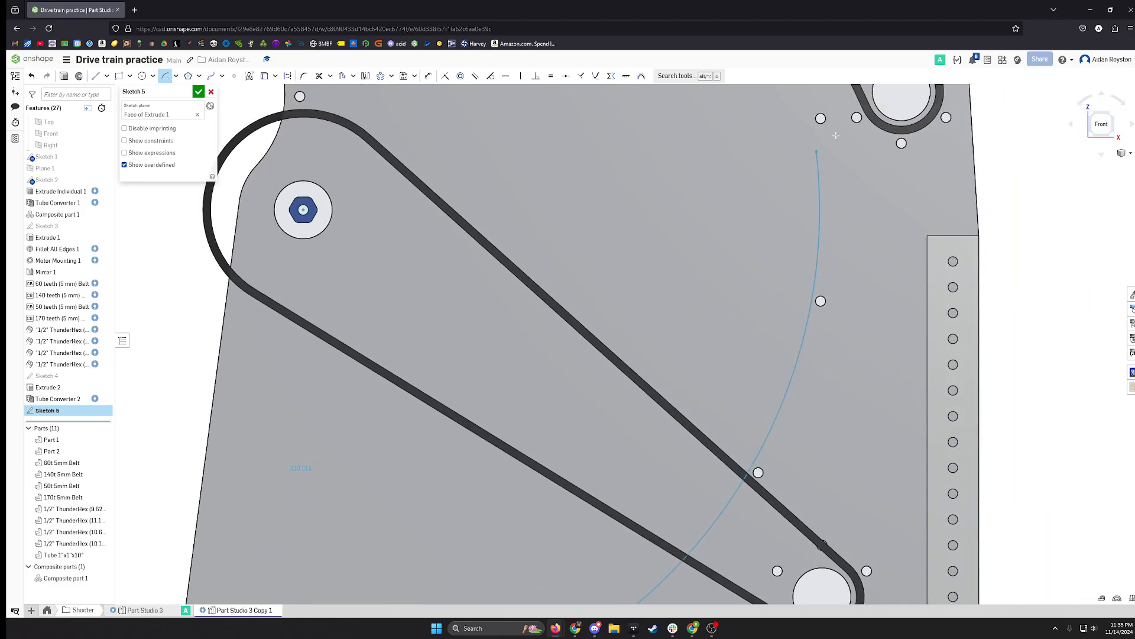
left_click(818, 111)
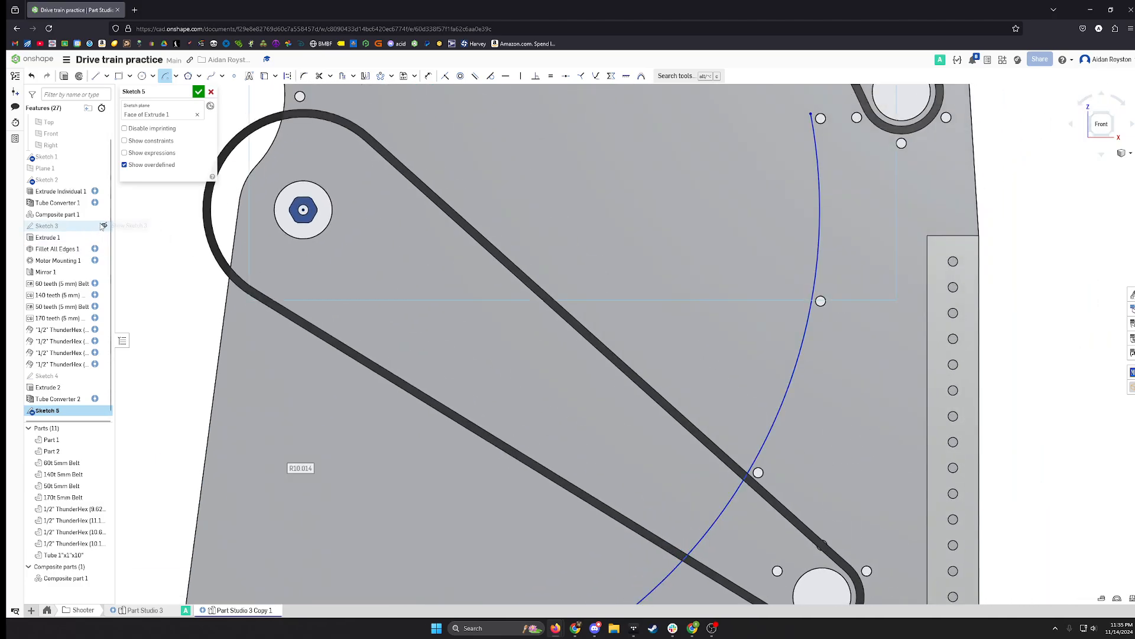
Show Sketch 3 again as reference geometry and end the arc command.
left_click(104, 226)
middle_click_drag(766, 329, 829, 241)
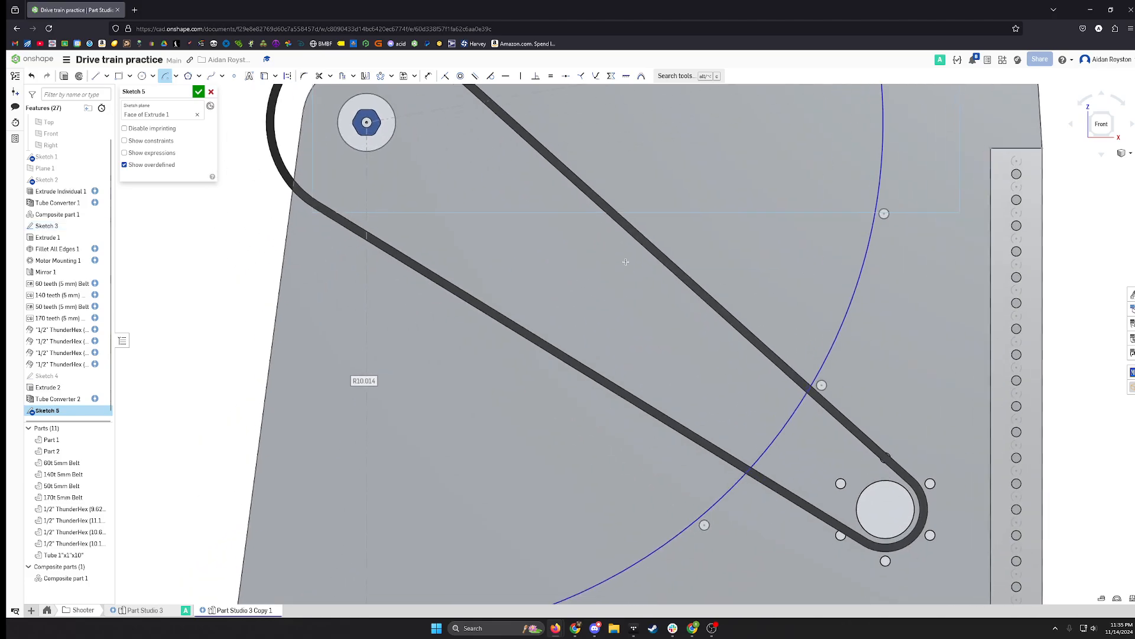
mouse_move(626, 260)
middle_mouse_down()
mouse_move(557, 444)
mouse_move(692, 226)
middle_mouse_up()
key("Escape")
Make the guide arc tangent to the construction circle around the lowest mounting hole.
middle_click_drag(691, 486, 807, 266)
scroll(583, 393, "up", 5)
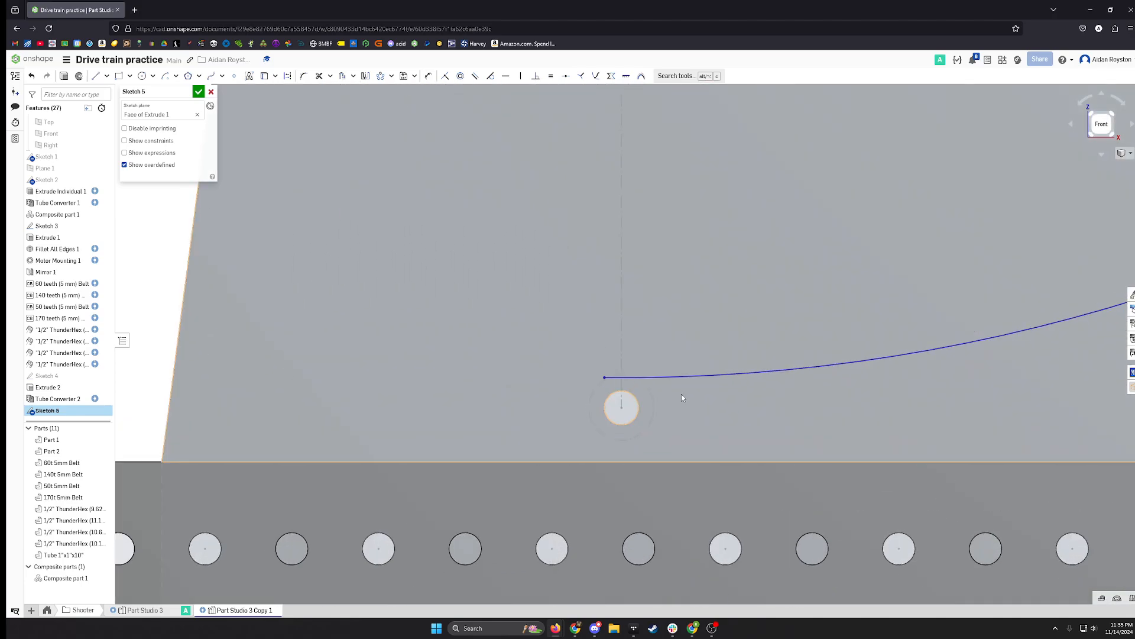
left_click_drag(601, 406, 593, 399)
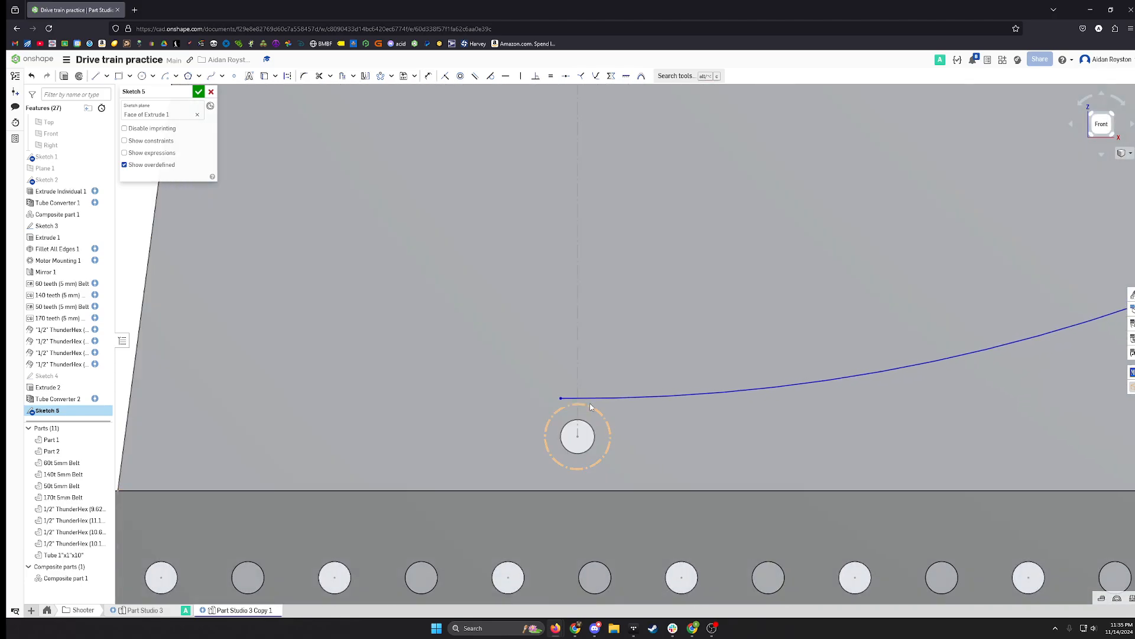
key("d")
left_click(591, 406)
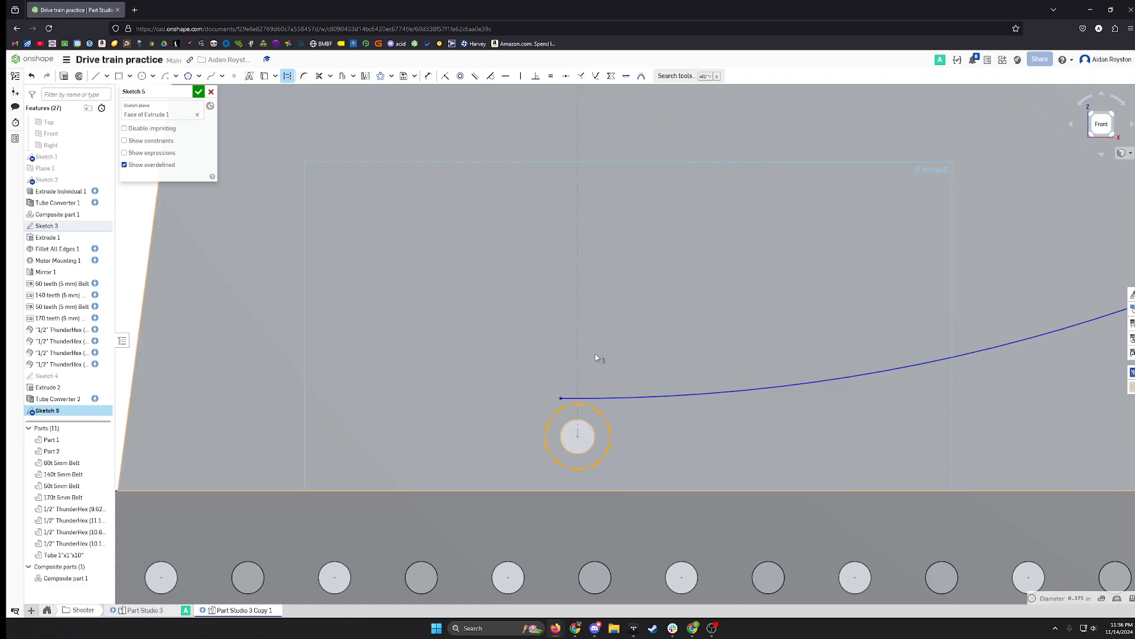
left_click(605, 396)
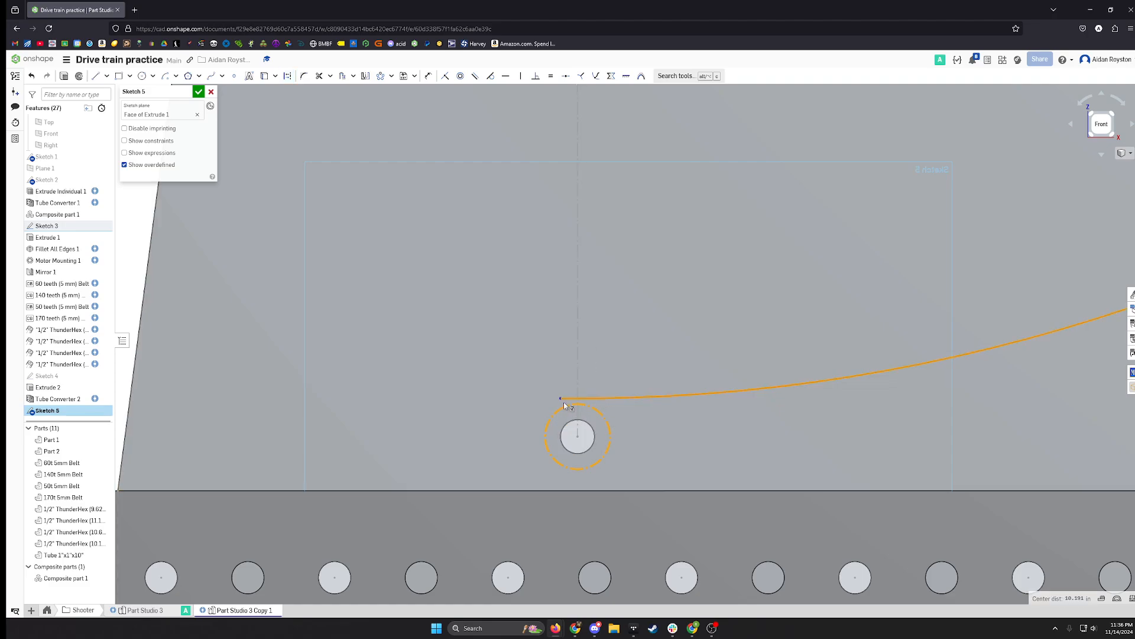
key("t")
scroll(572, 381, "down", 3)
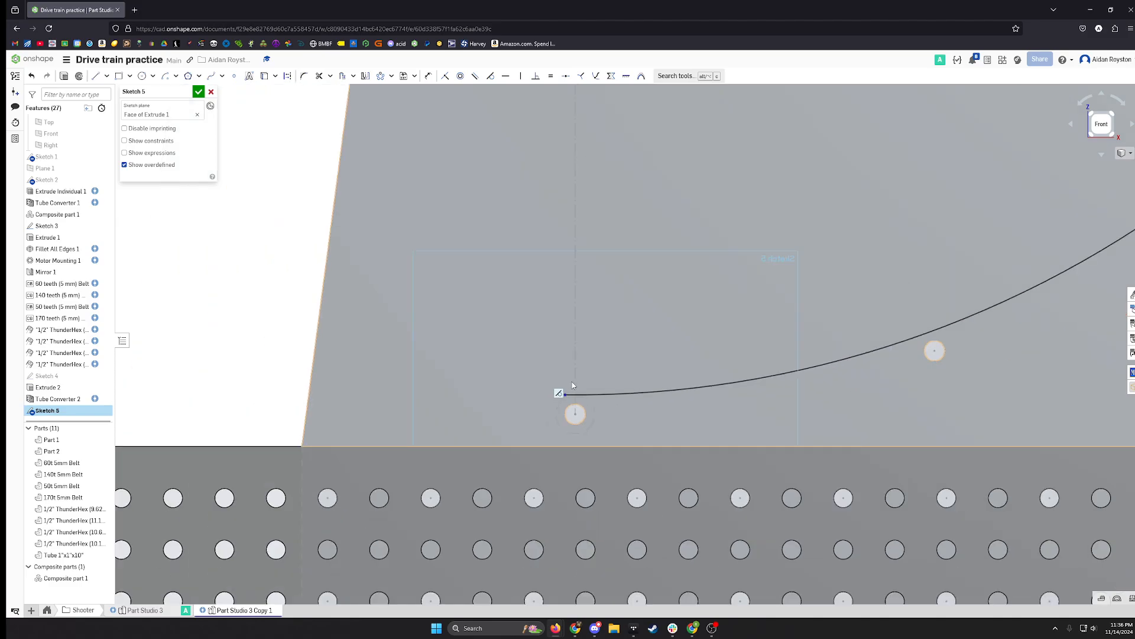
Stretch the arc's lower end past the lowest mounting hole and dimension it 0.25 in from the vertical construction line.
scroll(566, 378, "up", 4)
mouse_move(571, 427)
left_mouse_down()
mouse_move(536, 407)
mouse_move(540, 425)
left_mouse_up()
key("d")
left_click(540, 425)
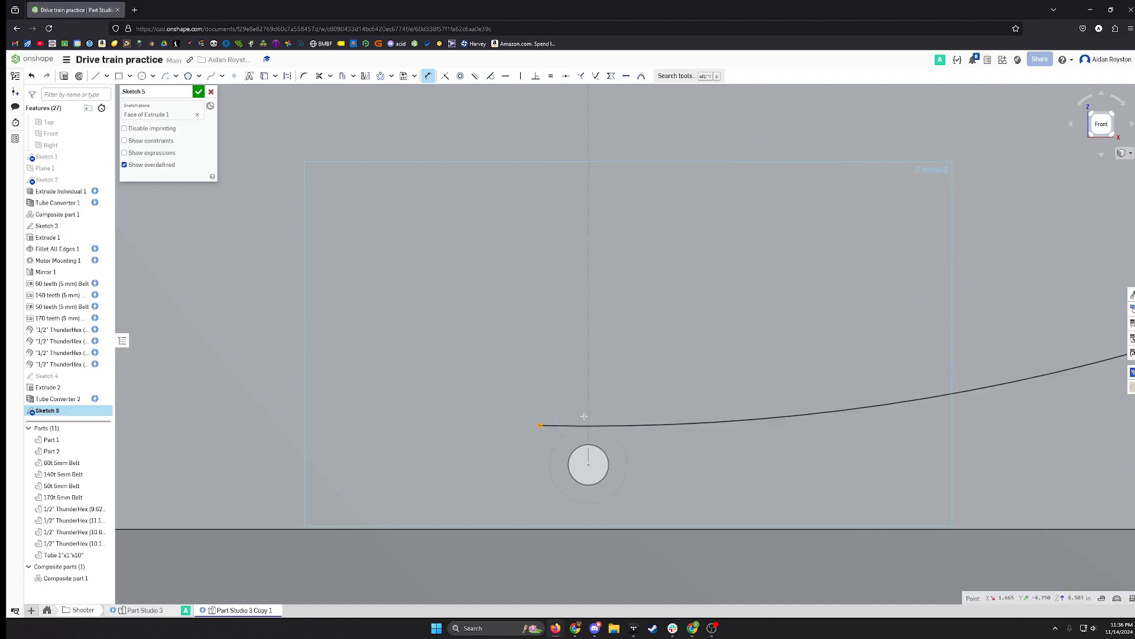
left_click(588, 416)
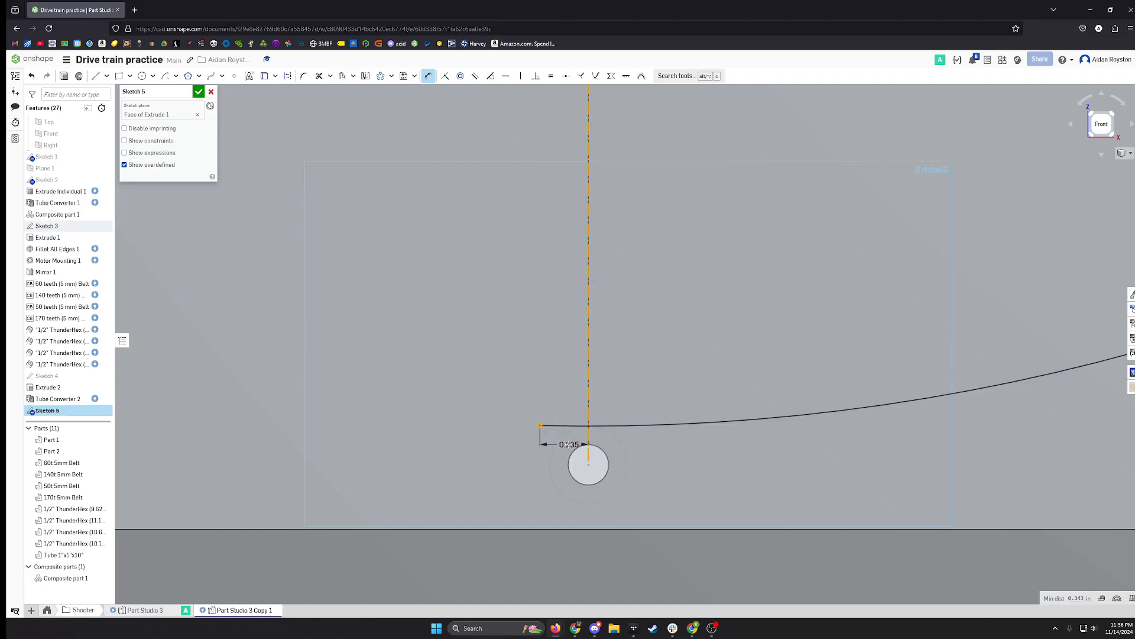
left_click(569, 444)
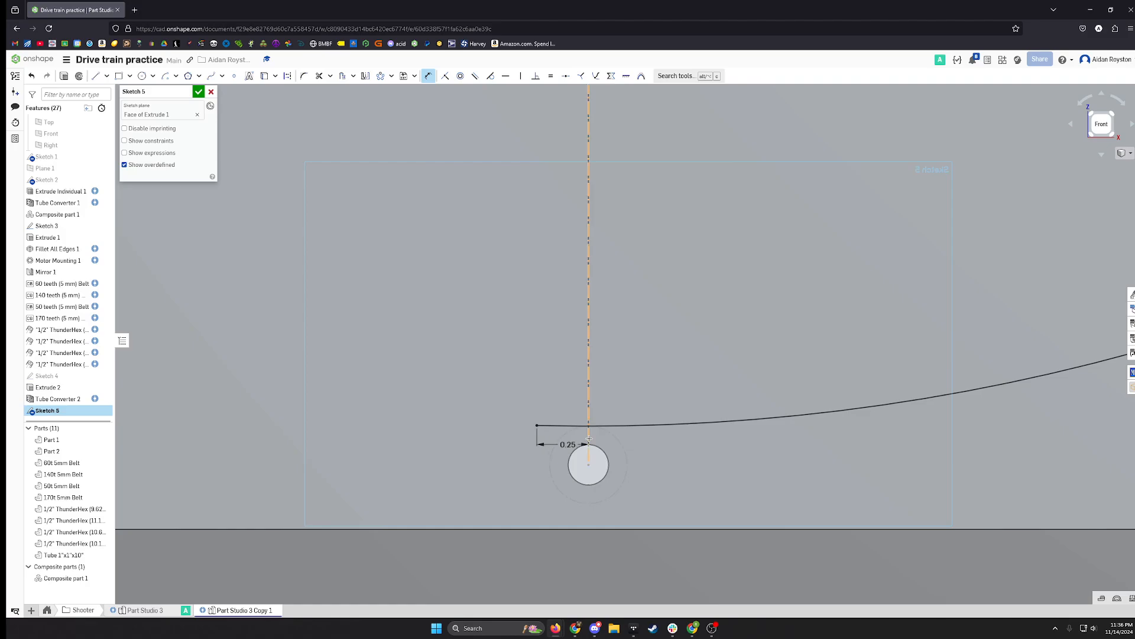
Dimension the arc's upper end 0.25 in from the construction line through the mounting hole beside the upper motor mount.
scroll(680, 406, "down", 7)
mouse_move(680, 406)
middle_mouse_down()
mouse_move(469, 548)
mouse_move(361, 598)
middle_mouse_up()
scroll(797, 164, "up", 4)
middle_click_drag(797, 165, 674, 289)
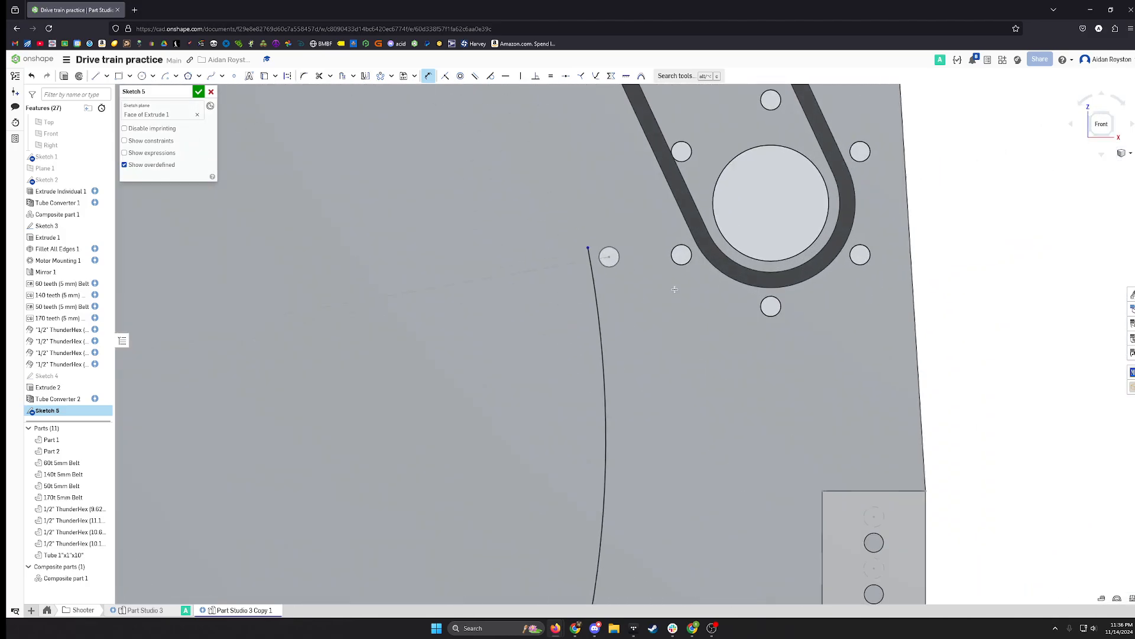
scroll(629, 277, "up", 3)
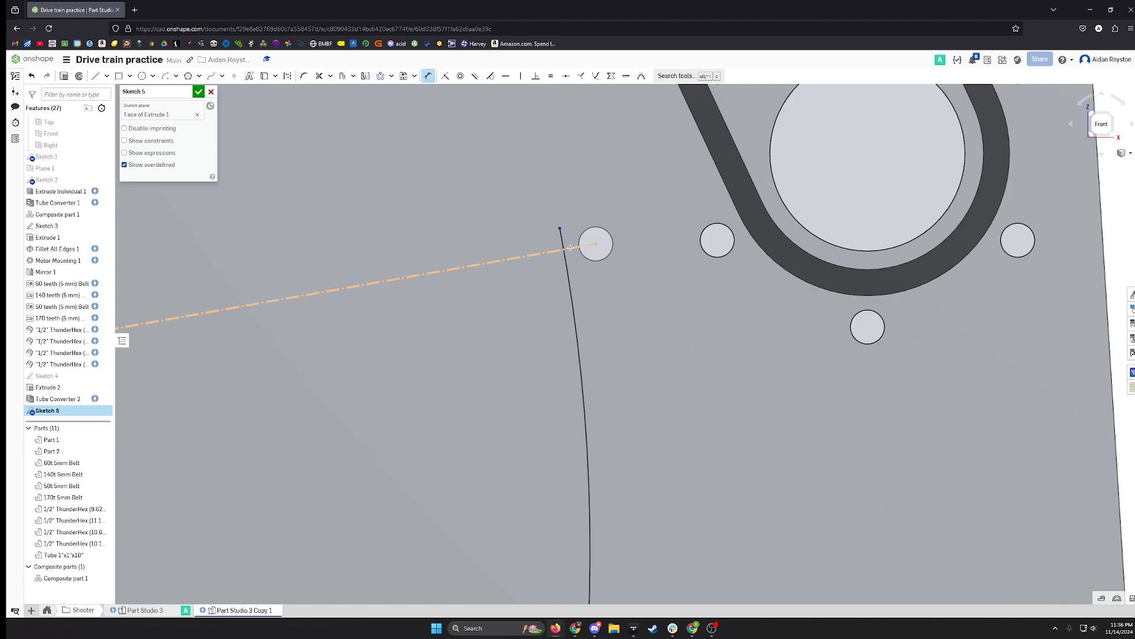
left_click(569, 248)
left_click(639, 228)
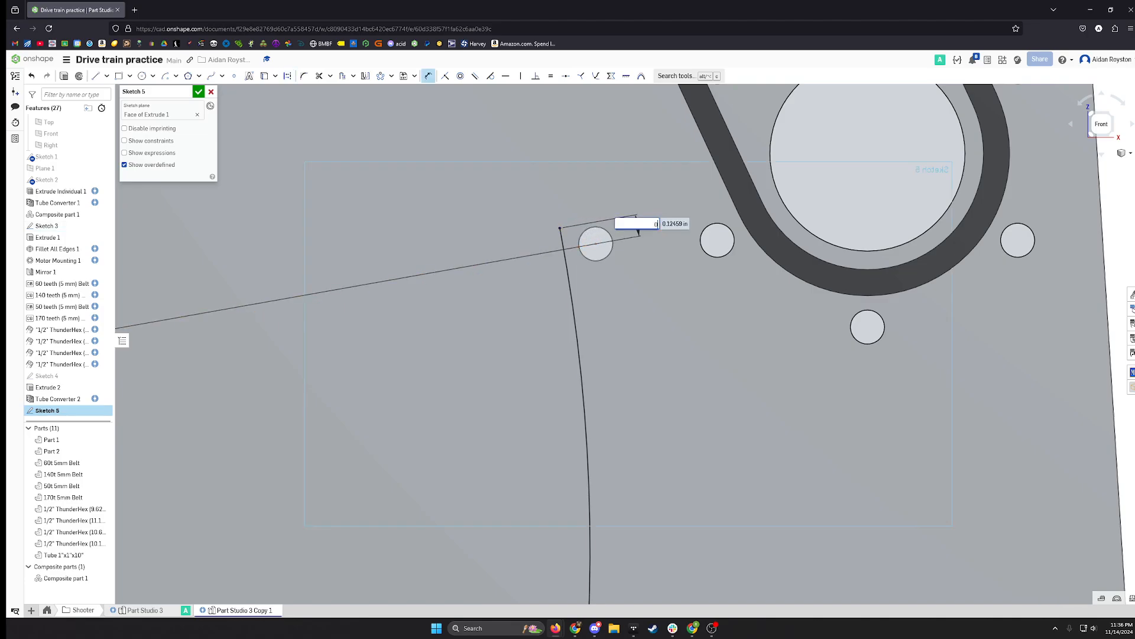
key("Return")
scroll(570, 288, "down", 2)
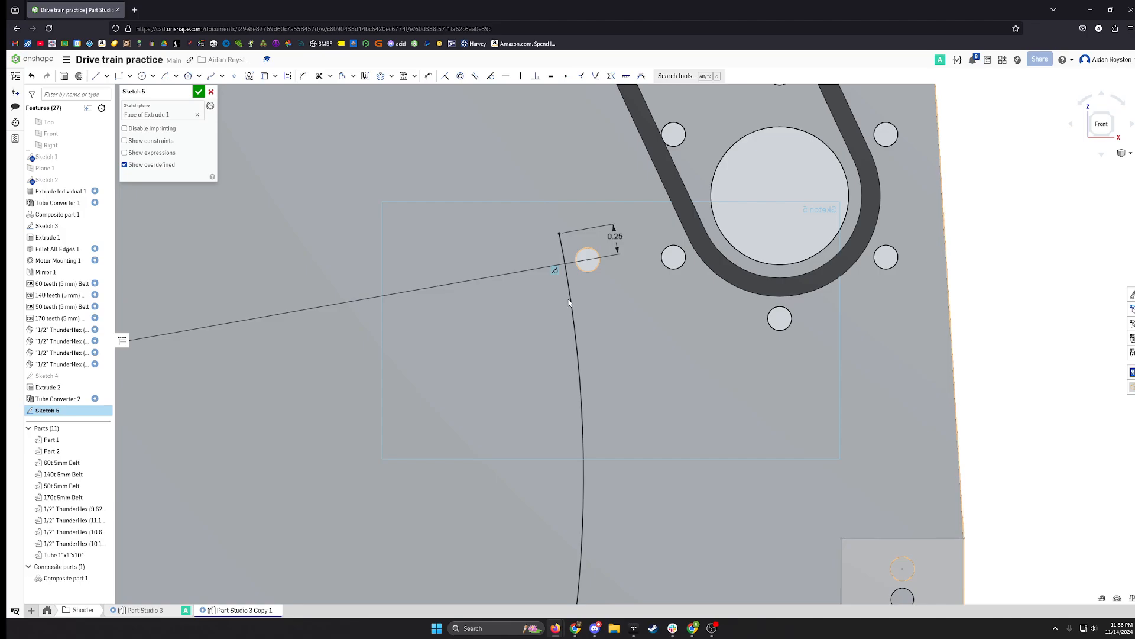
Offset the guide arc inward by 0.0625 in.
middle_click_drag(582, 313, 641, 275)
scroll(633, 342, "up", 2)
scroll(657, 307, "down", 6)
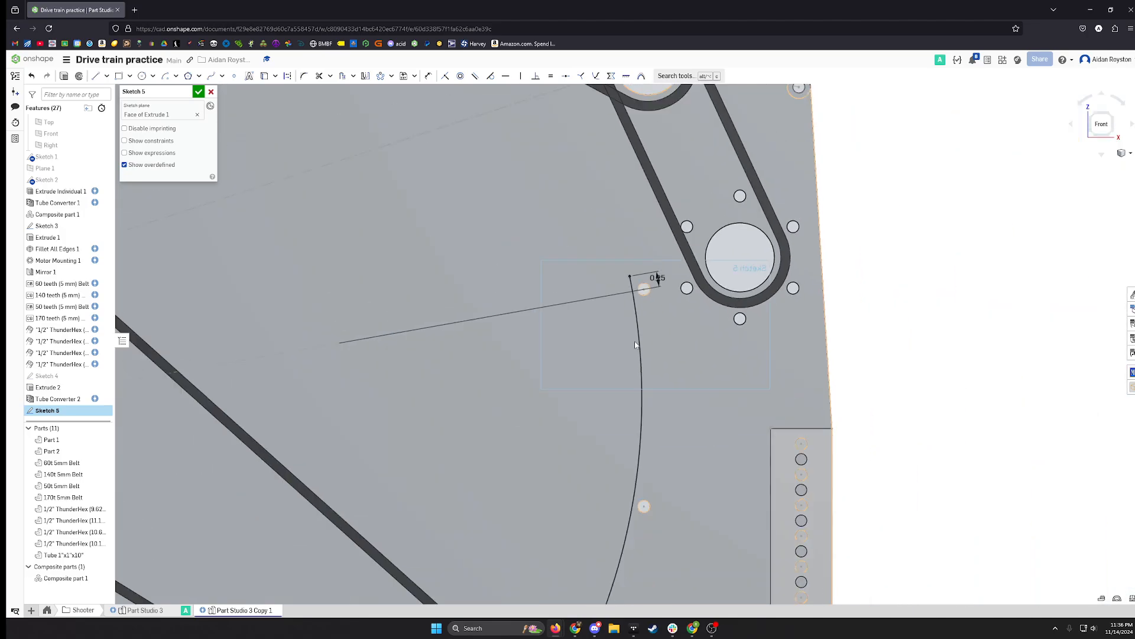
middle_click_drag(673, 308, 695, 260)
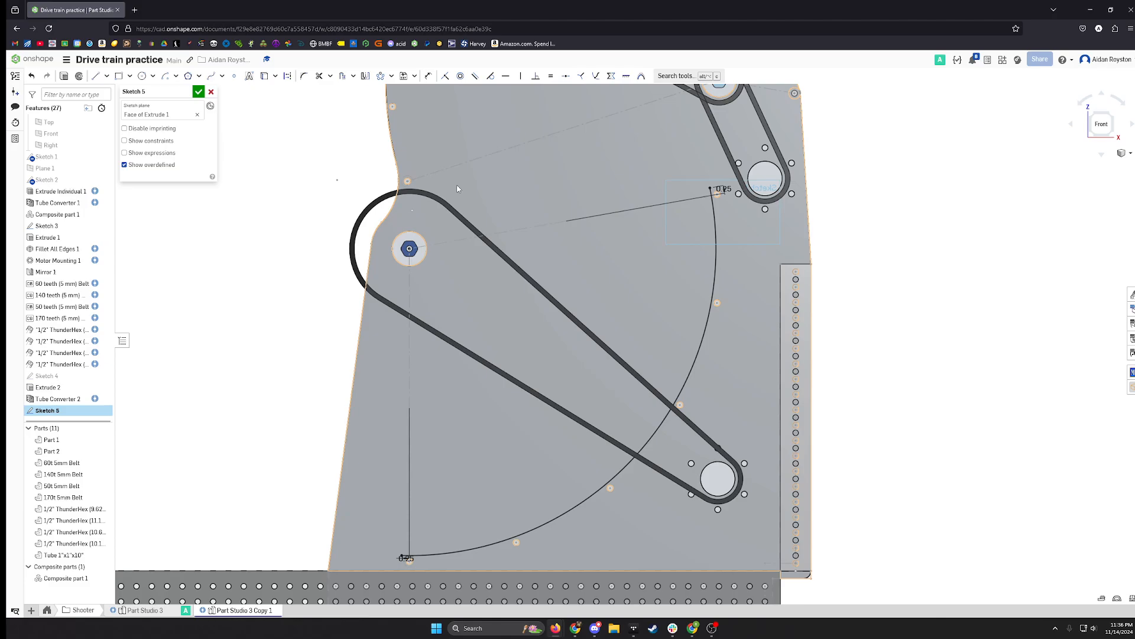
left_click(343, 77)
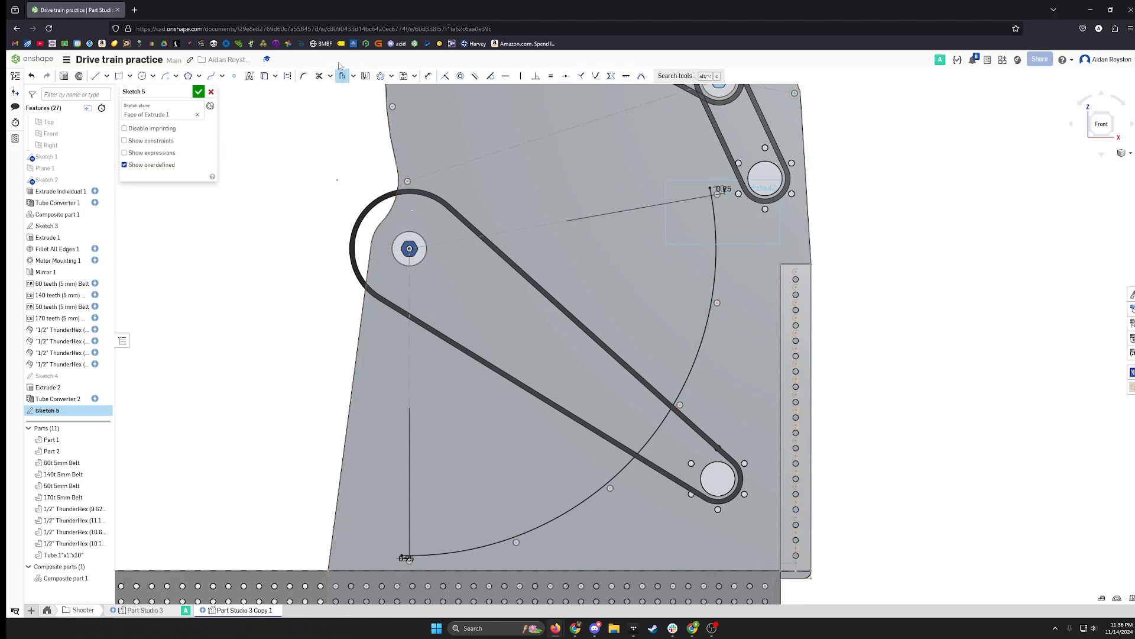
left_click(717, 234)
scroll(702, 394, "up", 2)
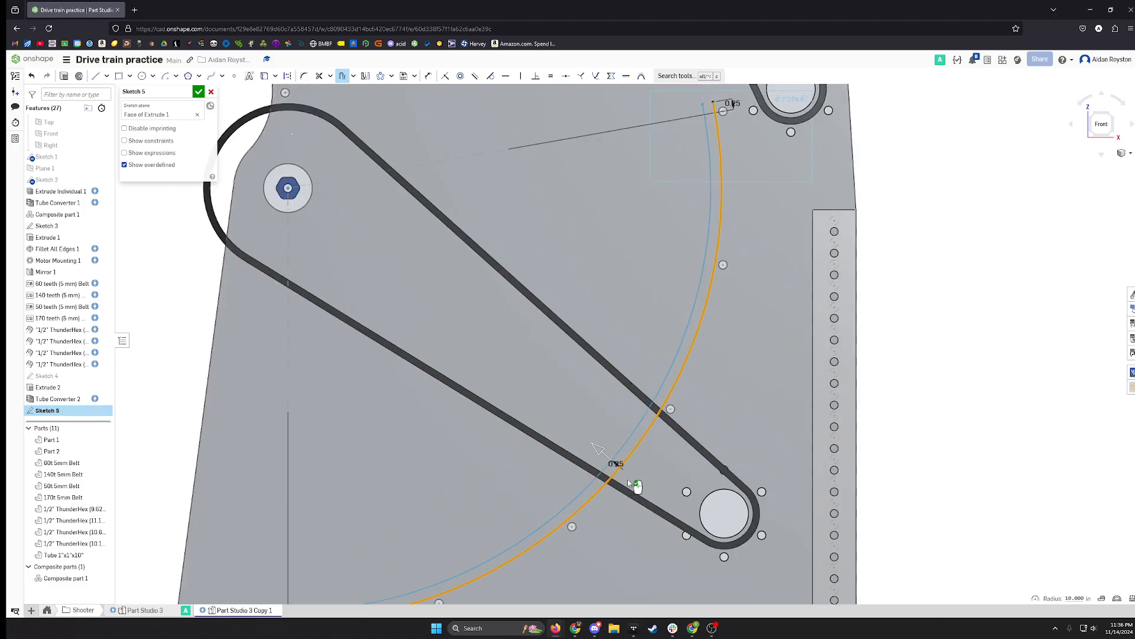
mouse_move(738, 260)
middle_mouse_down()
mouse_move(779, 223)
mouse_move(790, 230)
middle_mouse_up()
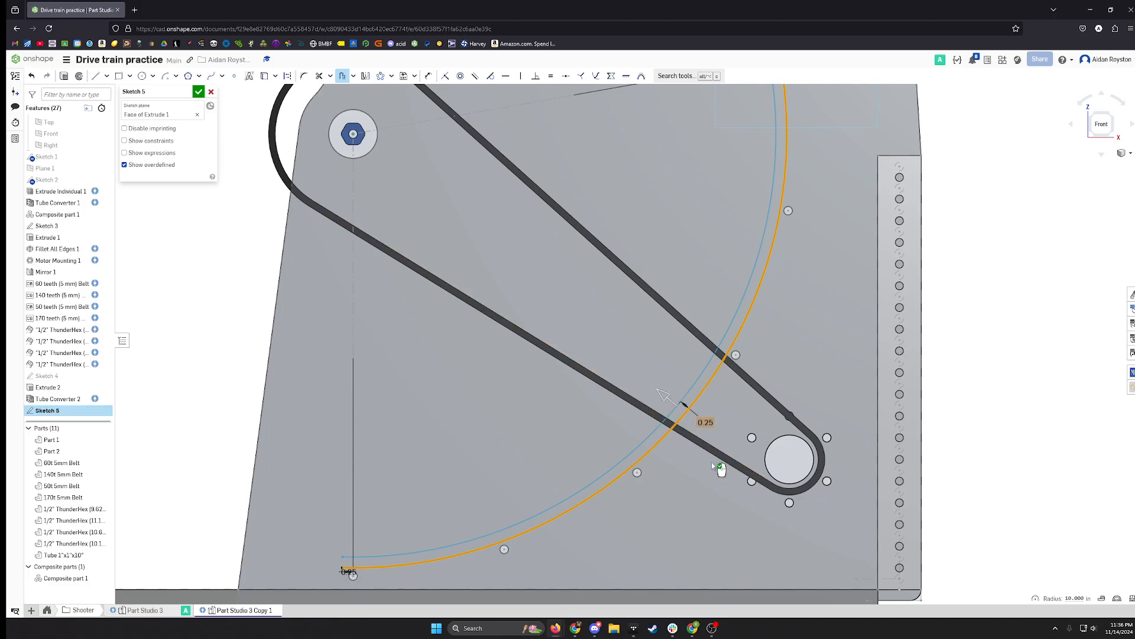
double_click(711, 424)
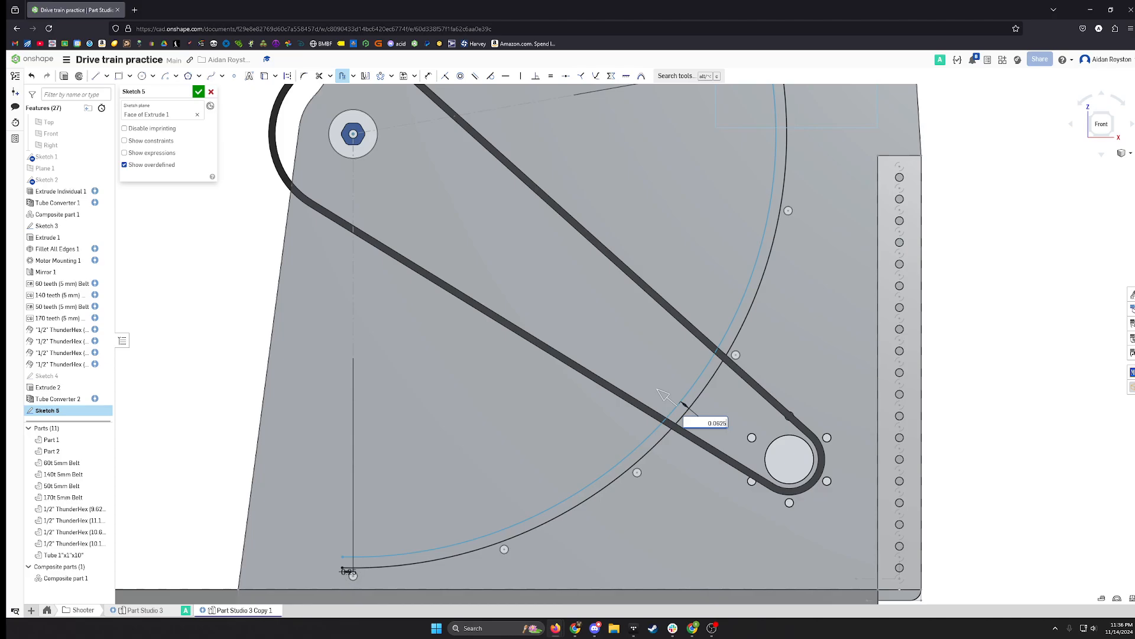
type("0.0625")
key("Return")
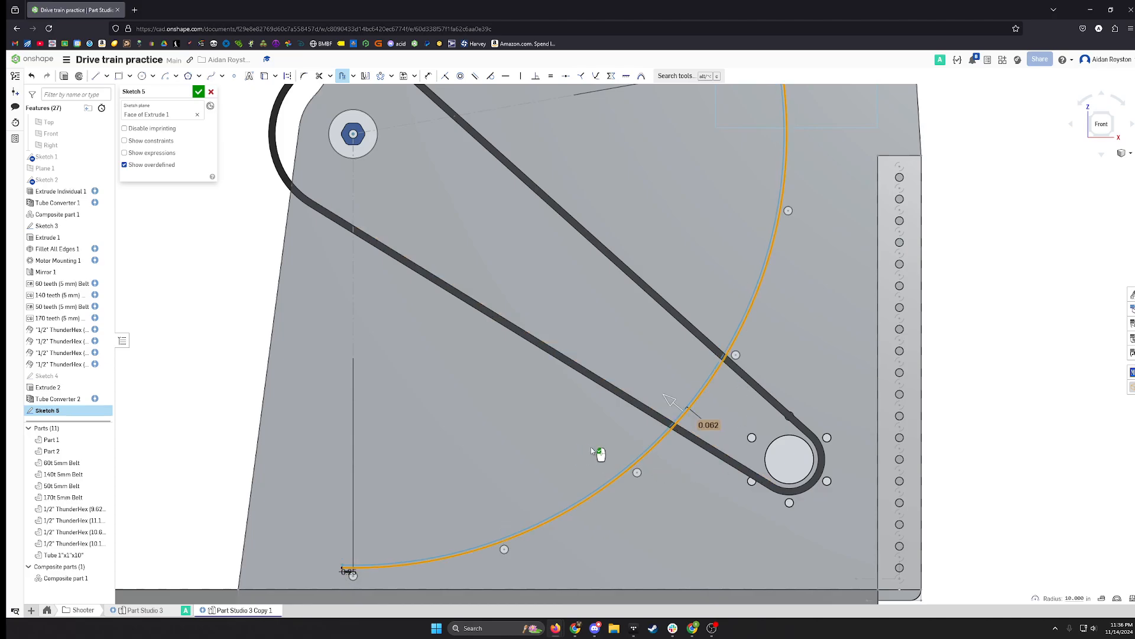
Close the upper end of the two guide arcs with a line joining their endpoints.
middle_click_drag(533, 485, 420, 636)
scroll(674, 208, "up", 3)
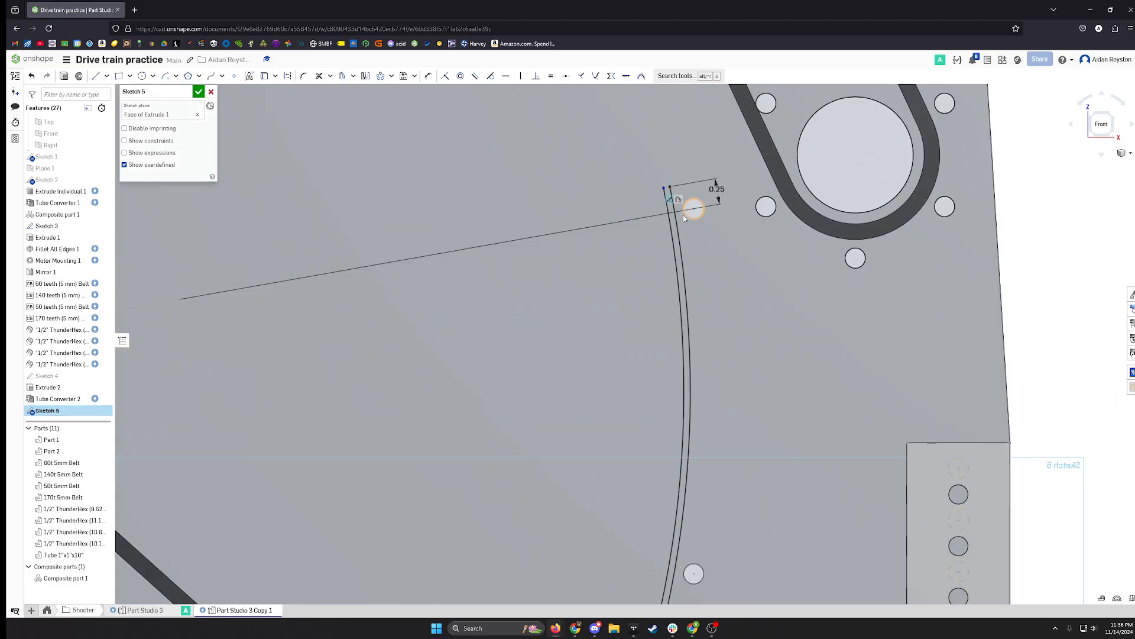
scroll(673, 204, "up", 3)
scroll(671, 196, "up", 4)
key("s")
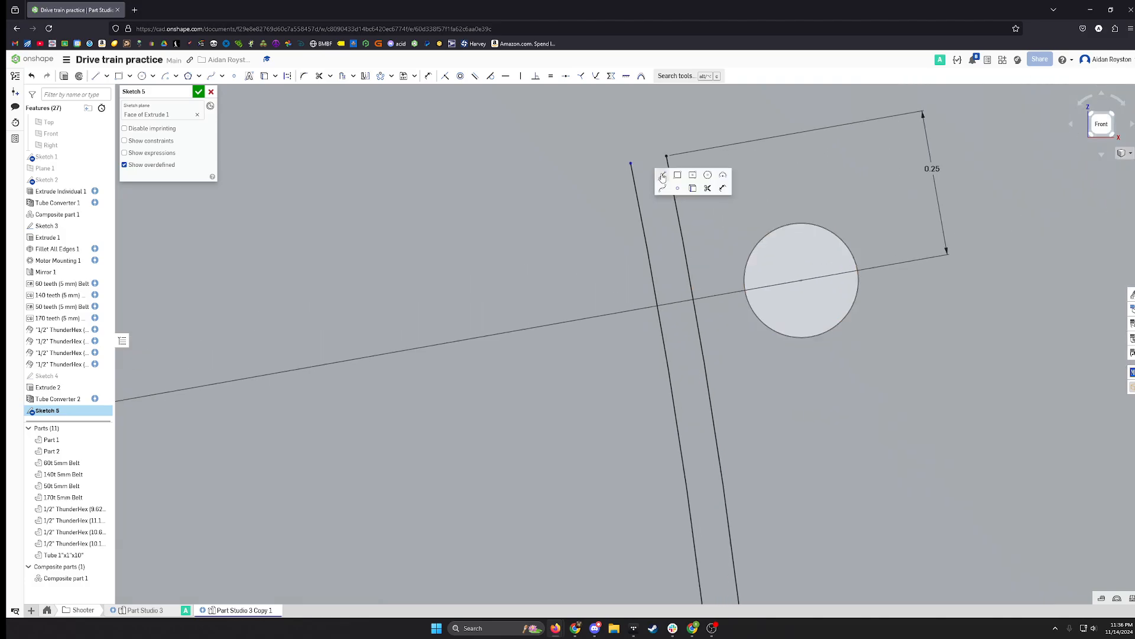
left_click(663, 177)
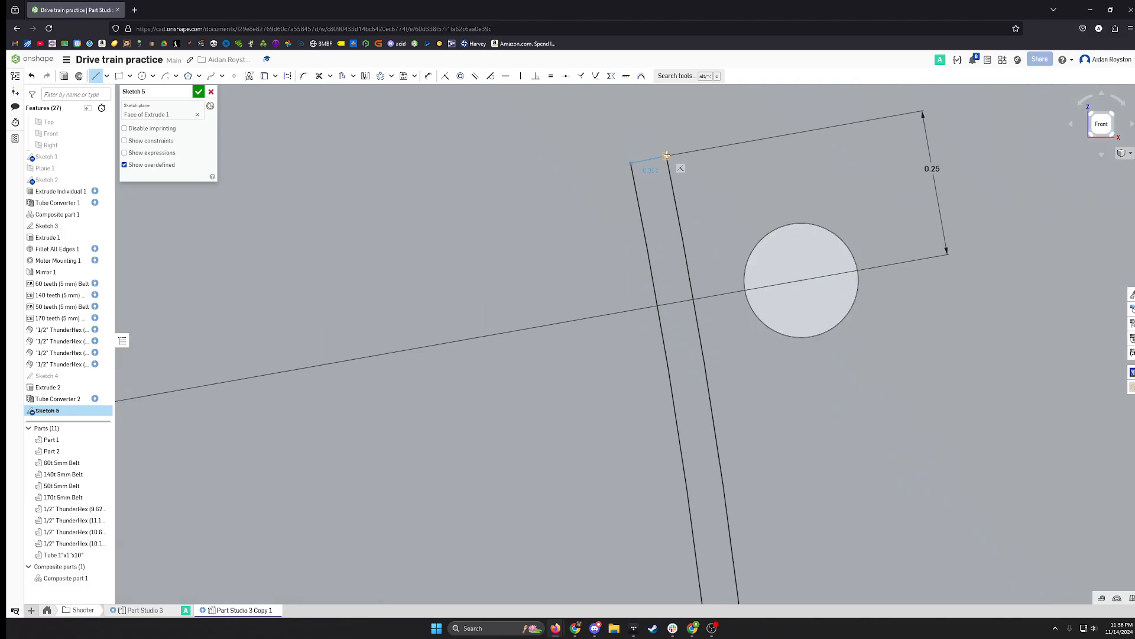
key("Escape")
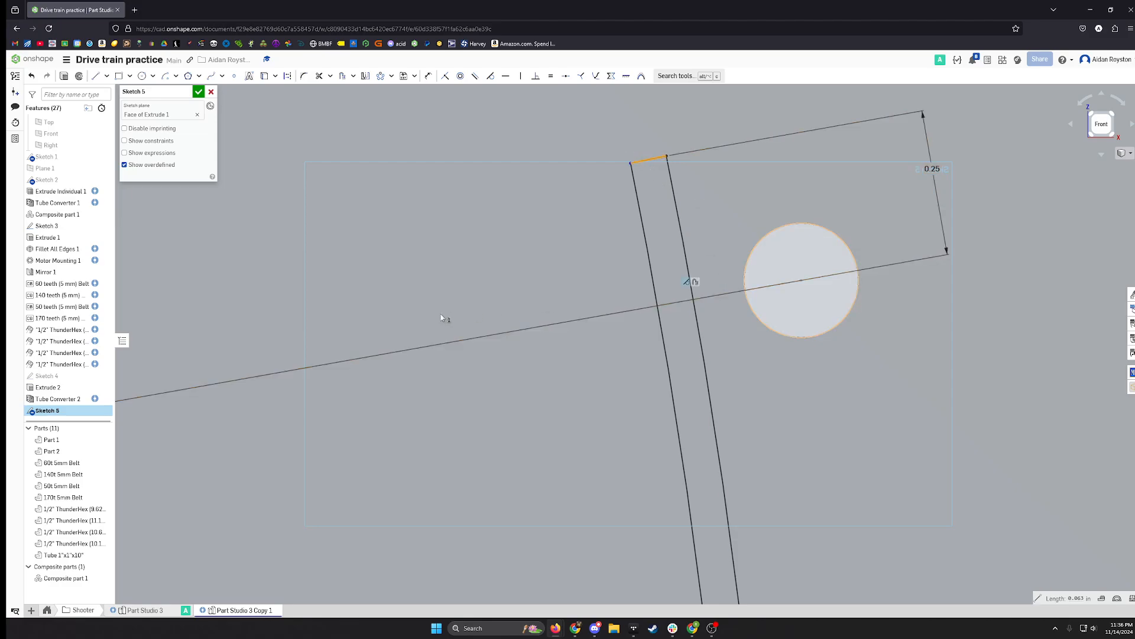
Make the upper closing line parallel to the construction line through the hole, with the 0.25 dimension placed inside the arc.
scroll(532, 273, "down", 2)
scroll(530, 277, "down", 3)
middle_click_drag(416, 304, 591, 308)
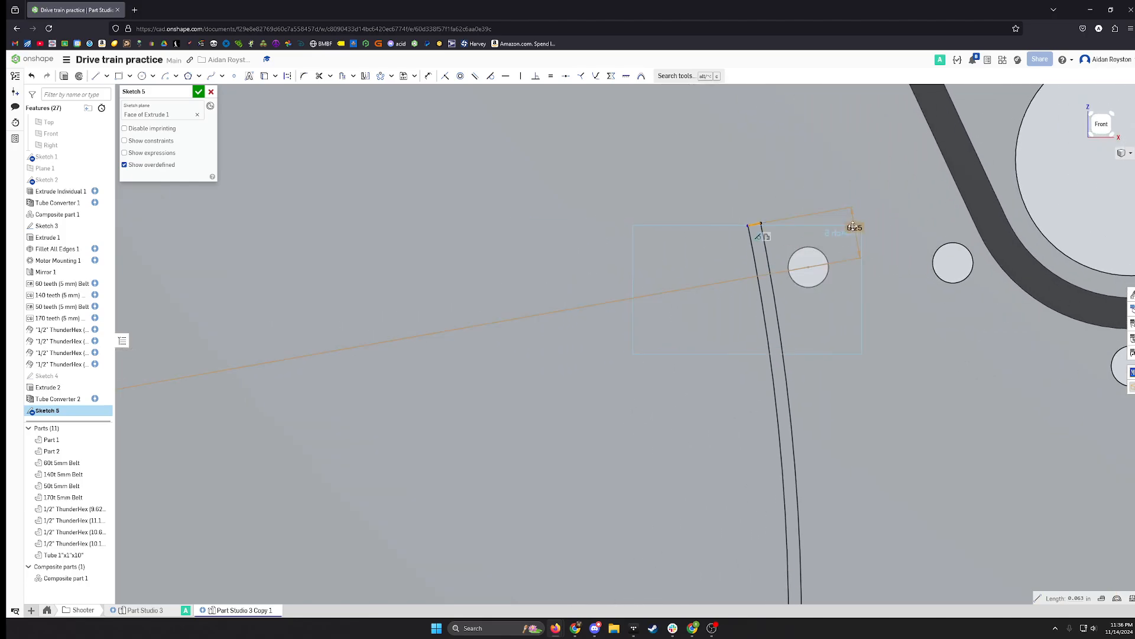
left_click(749, 276)
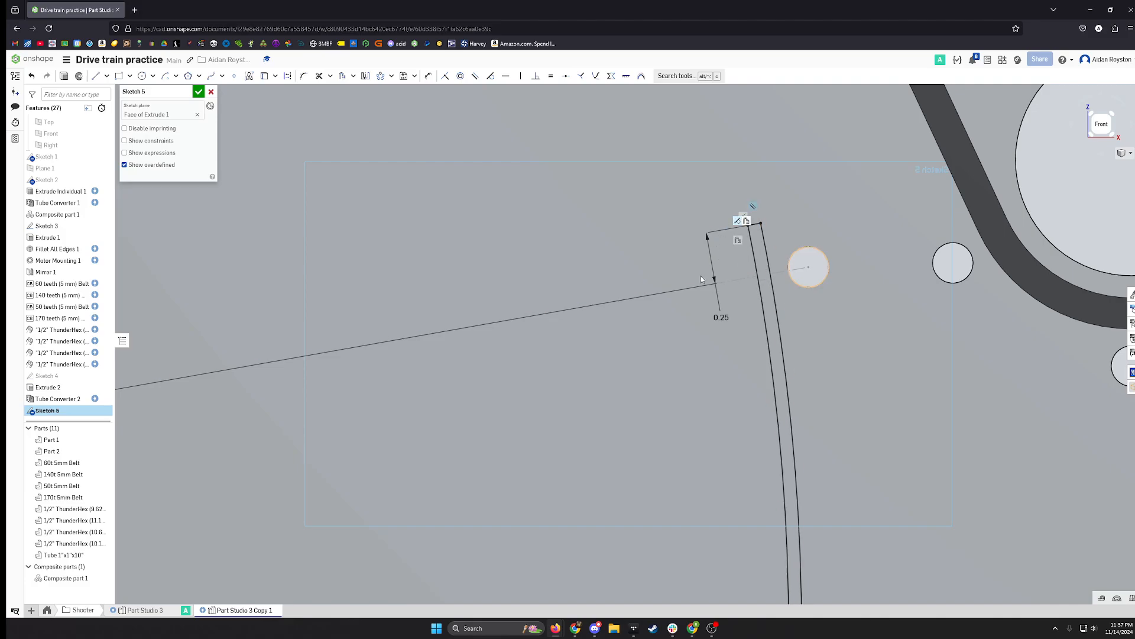
Close the lower end of the guide arcs with a line parallel to the vertical construction line.
scroll(698, 281, "down", 6)
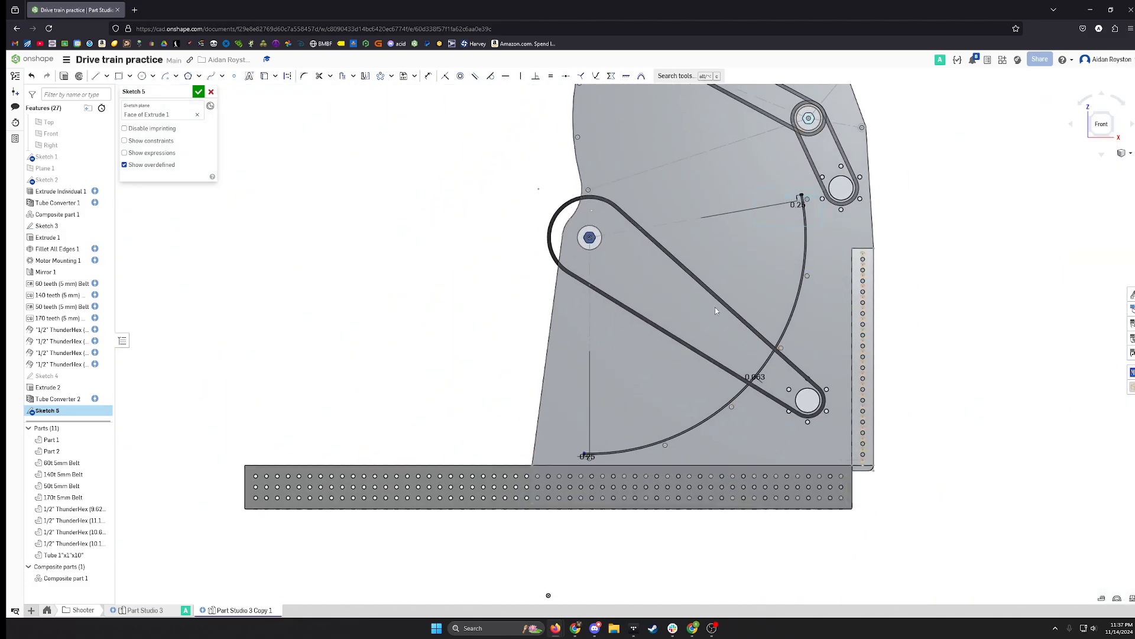
scroll(587, 454, "up", 10)
key("l")
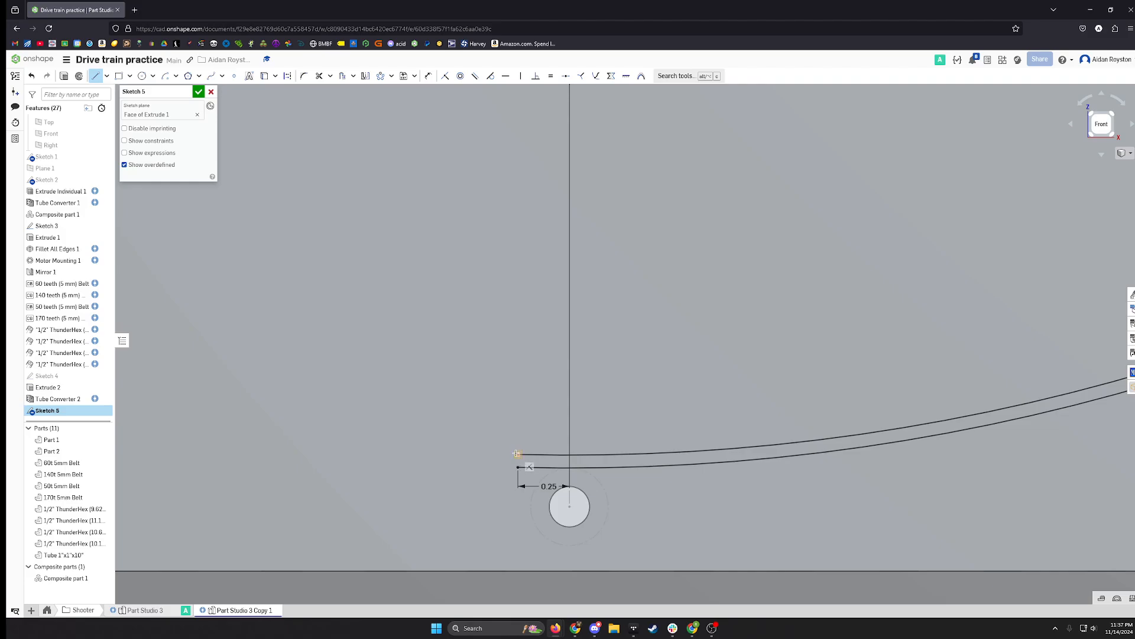
left_click(518, 466)
key("Escape")
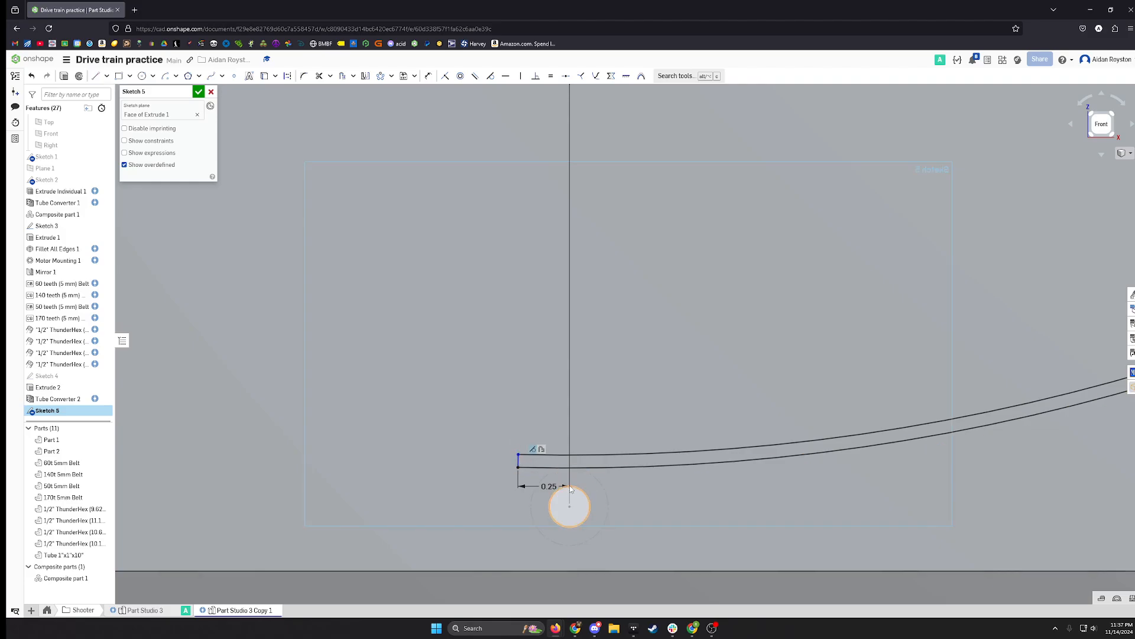
left_click(569, 501)
key("b")
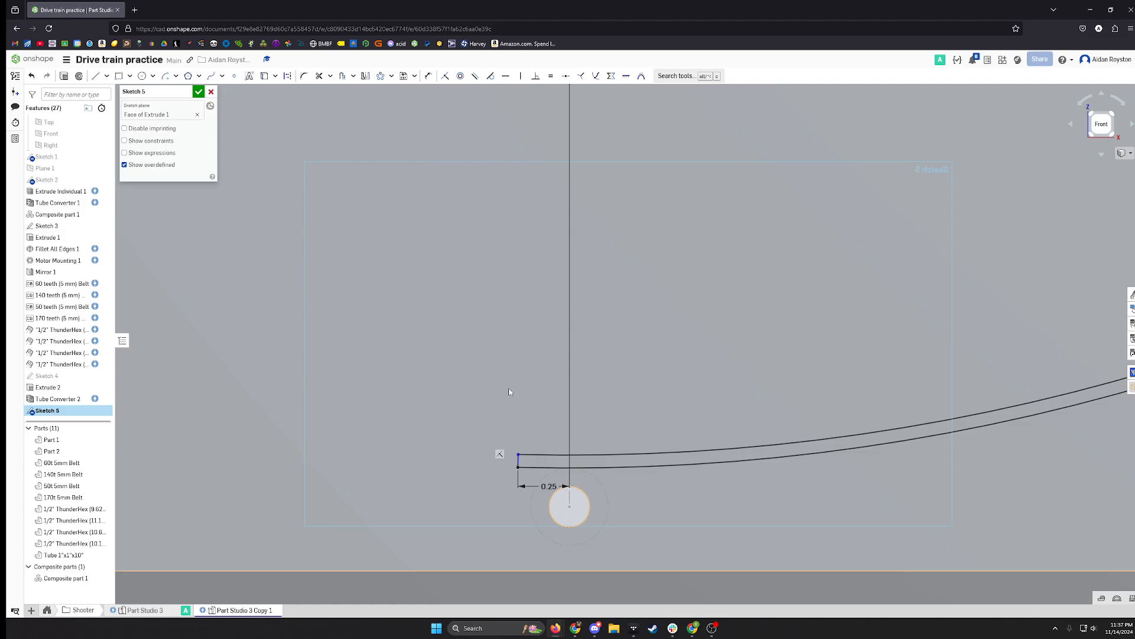
Sketch a second arc centered on the right-hand upper shaft, from the mounting hole above the lower shaft to beside the hole under the upper-left shaft.
scroll(541, 445, "down", 10)
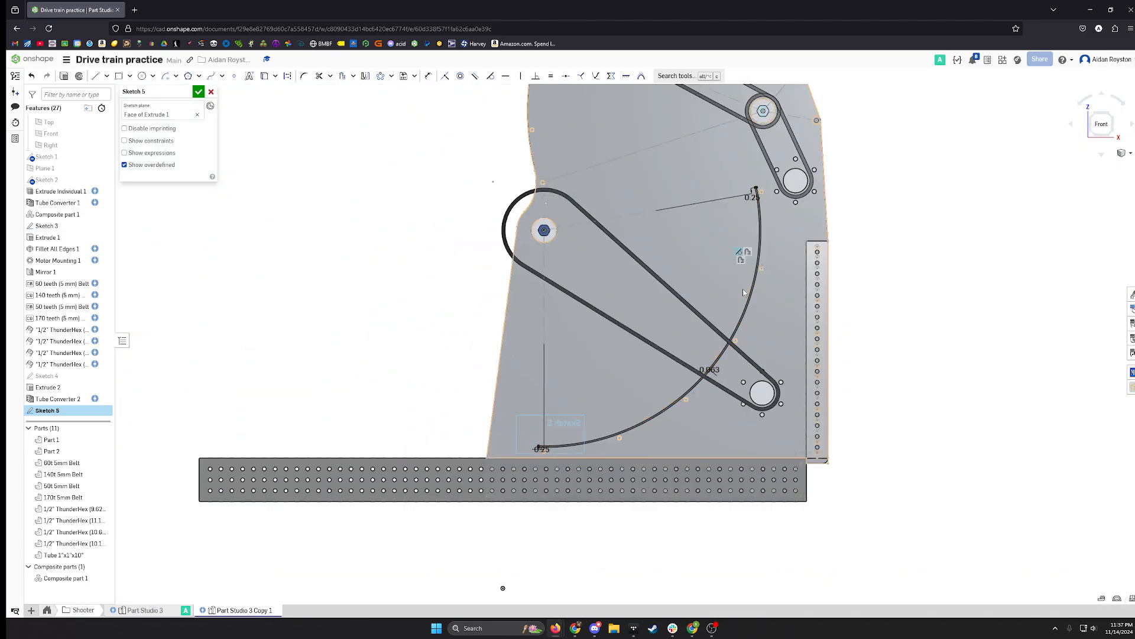
middle_click_drag(755, 185, 696, 388)
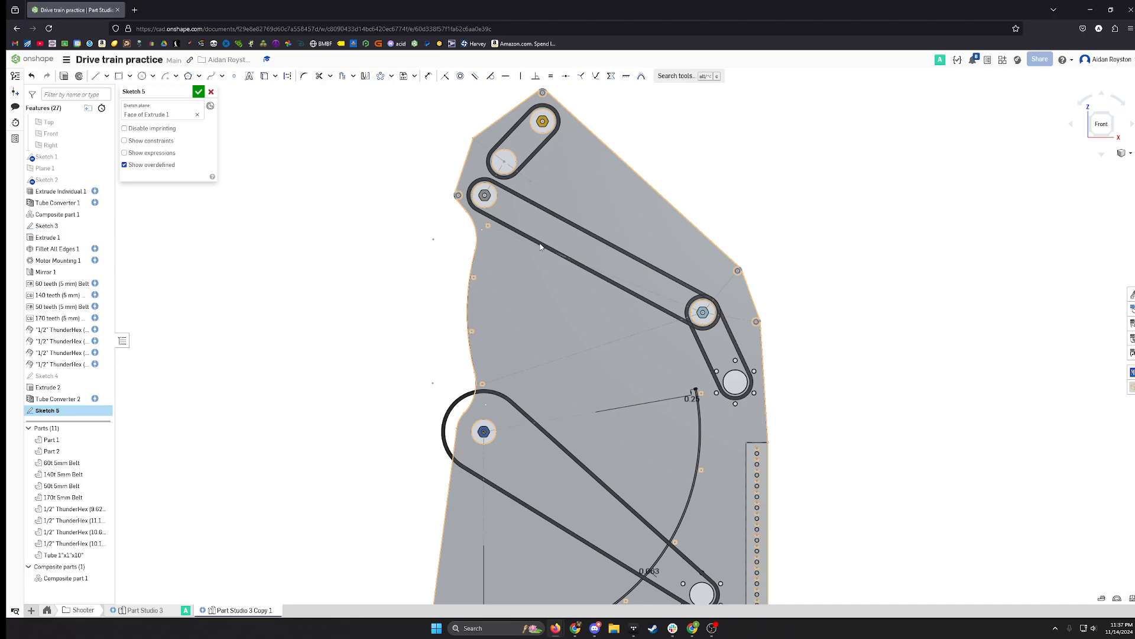
scroll(658, 287, "up", 5)
scroll(486, 225, "down", 3)
left_click(165, 75)
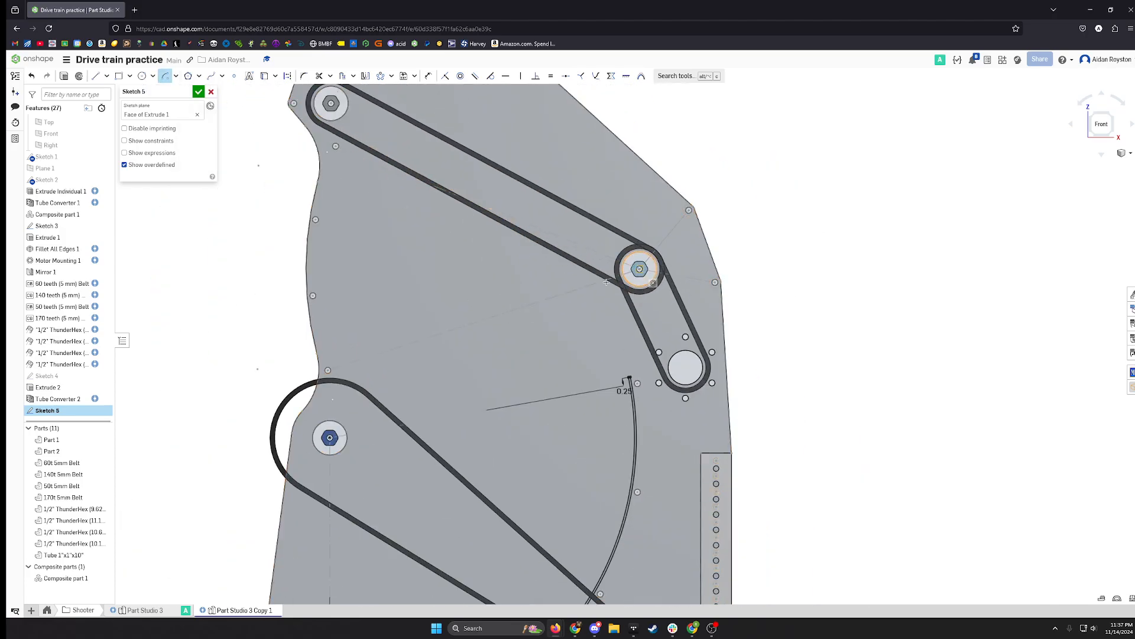
left_click(639, 269)
middle_click_drag(360, 365, 512, 365)
scroll(494, 374, "up", 5)
left_click(461, 362)
scroll(468, 247, "down", 5)
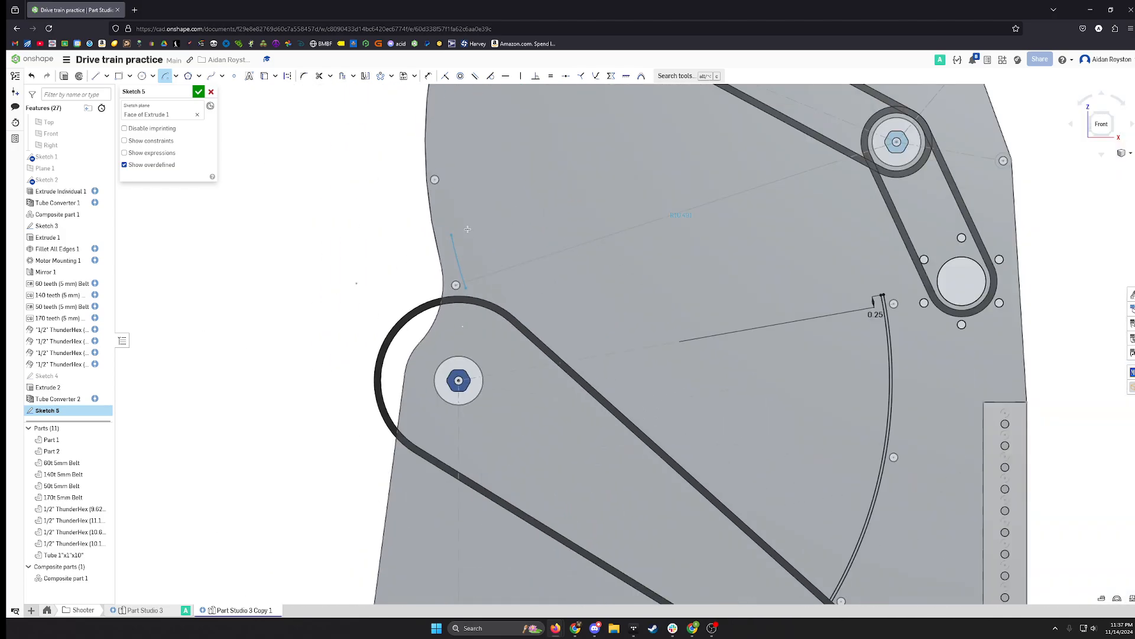
middle_click_drag(473, 201, 463, 294)
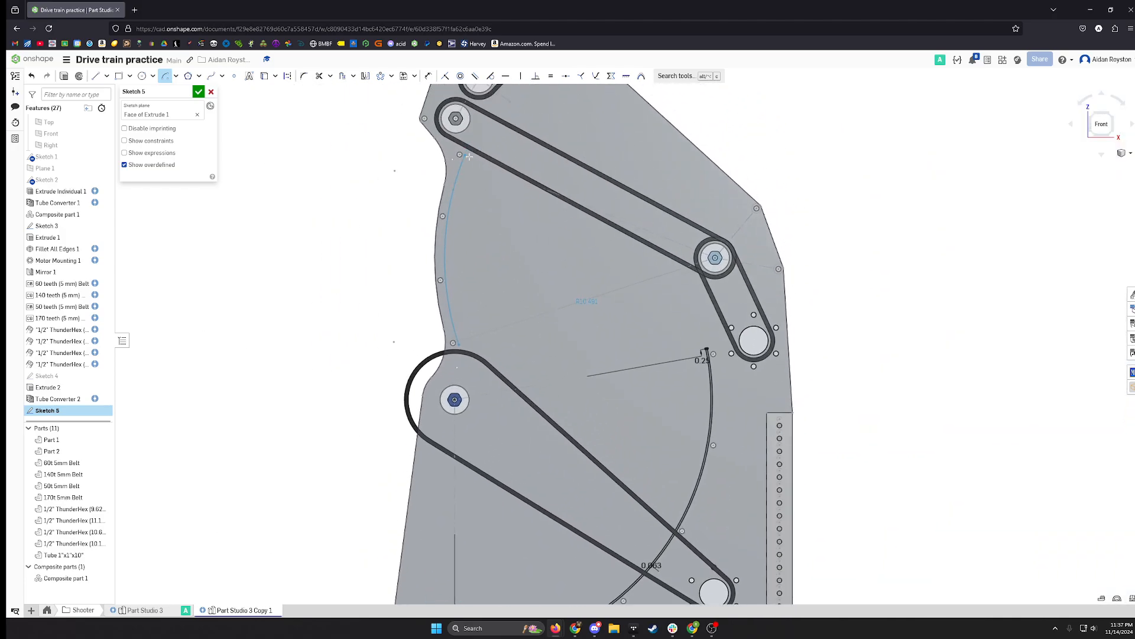
left_click(468, 155)
scroll(452, 273, "up", 5)
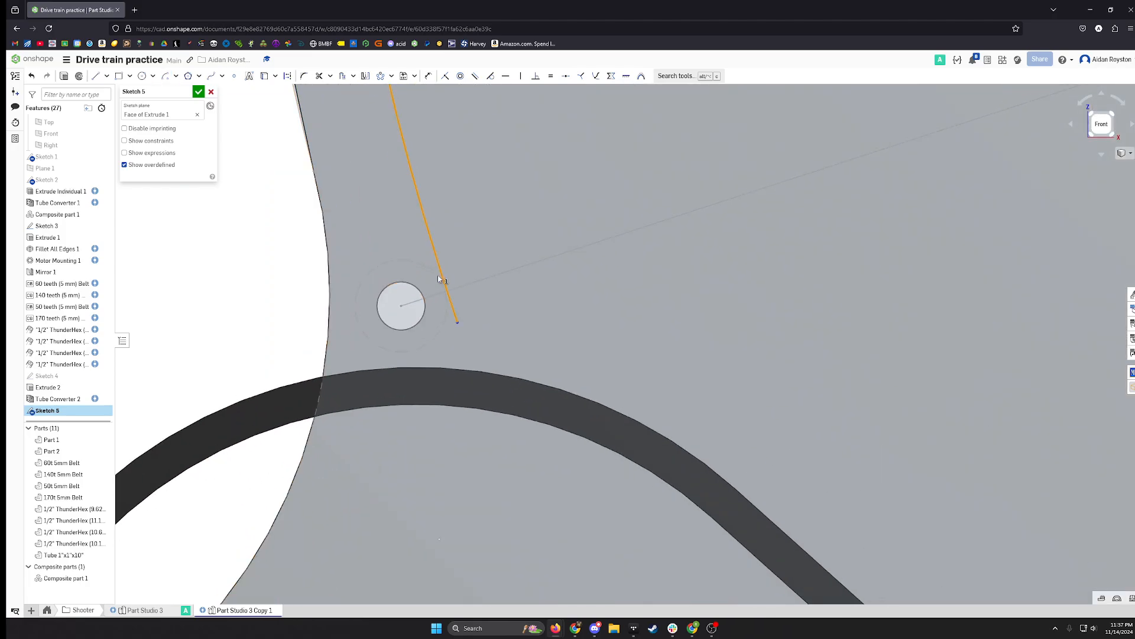
Dimension the left guide arc's lower endpoint 0.25 in from the construction line through the hole above the lower shaft.
scroll(490, 275, "down", 4)
key("u")
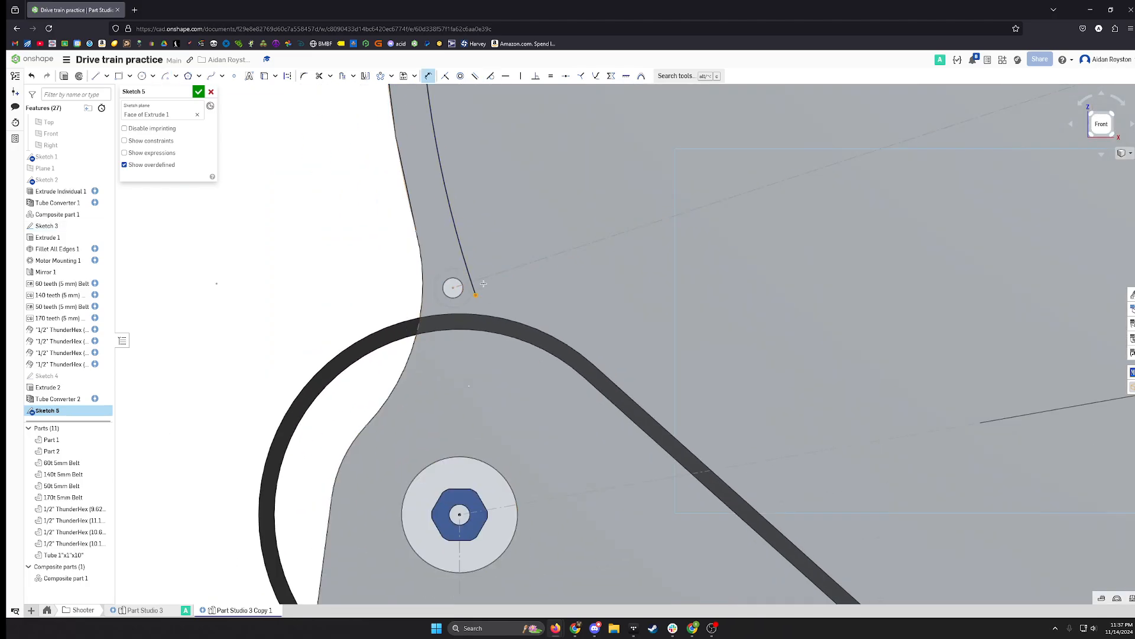
left_click(484, 280)
left_click(490, 284)
type("0.25")
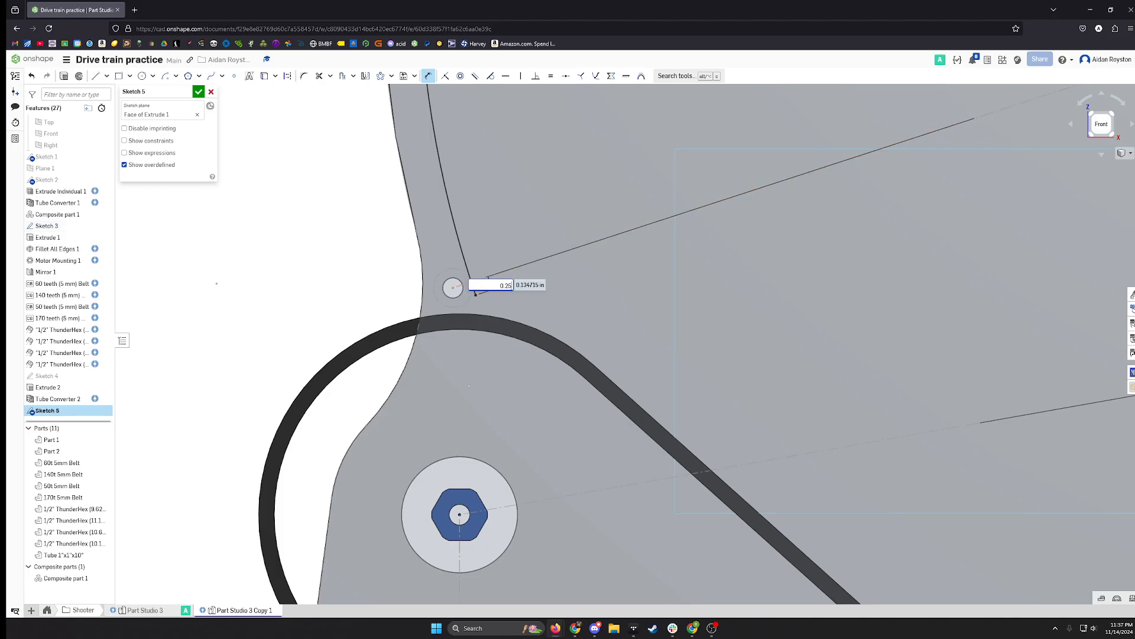
key("Return")
Dimension the same arc's upper endpoint 0.25 in from the construction line through the hole under the upper-left shaft.
middle_click_drag(559, 88, 573, 502)
middle_click_drag(525, 94, 496, 338)
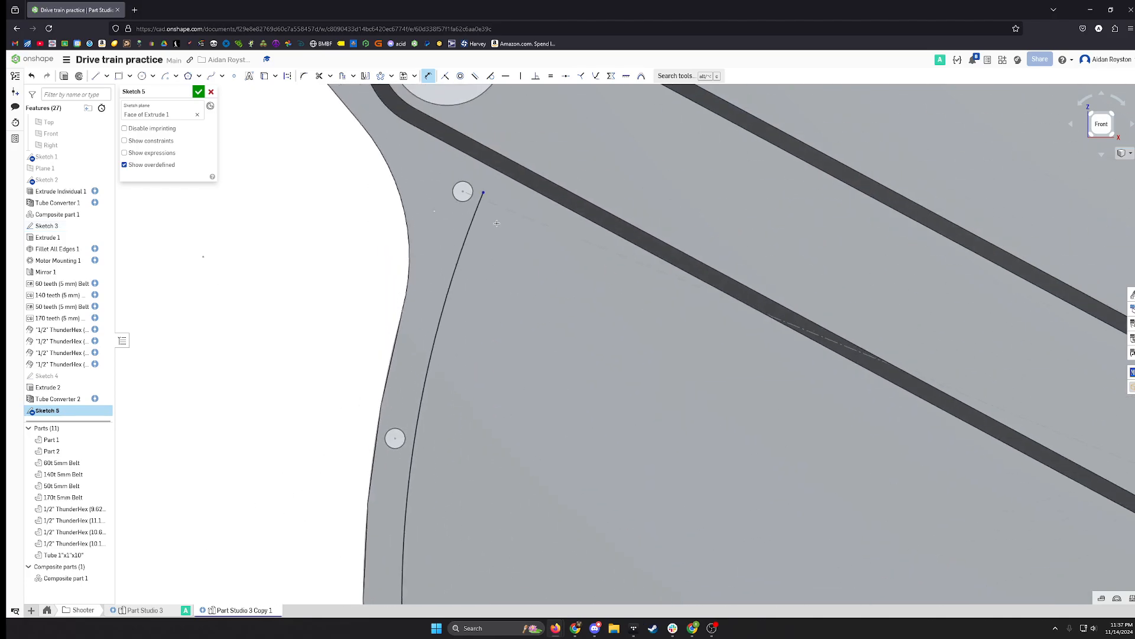
left_click(487, 194)
left_click(504, 190)
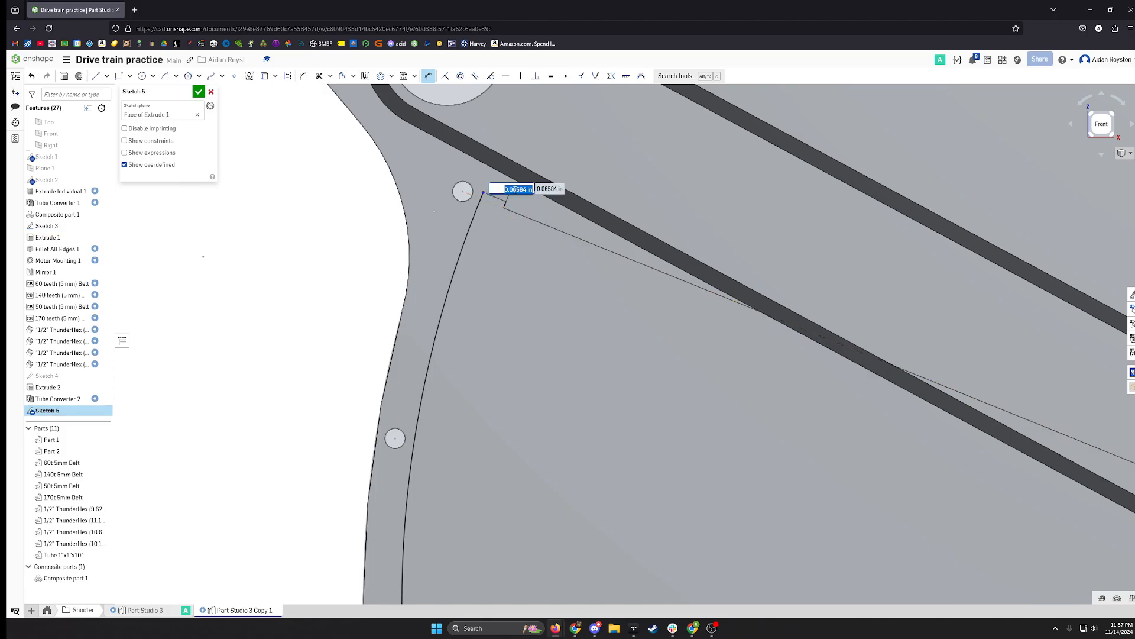
type("0.25")
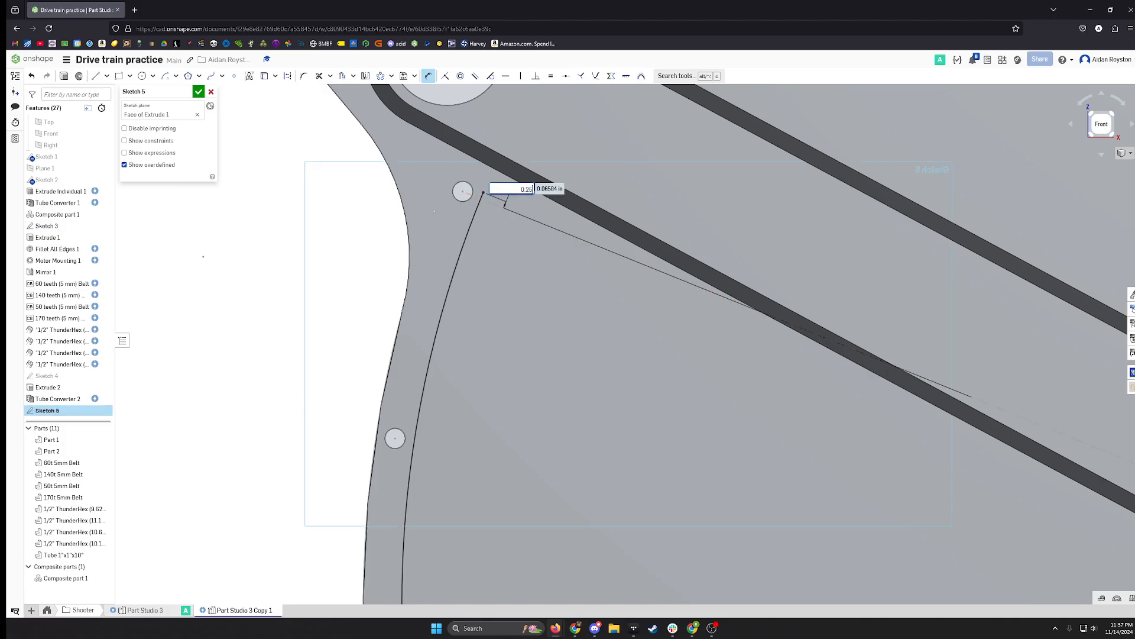
key("Return")
Offset the left guide arc inward, toward its center, by 0.063 in.
scroll(537, 256, "down", 3)
scroll(420, 145, "up", 2)
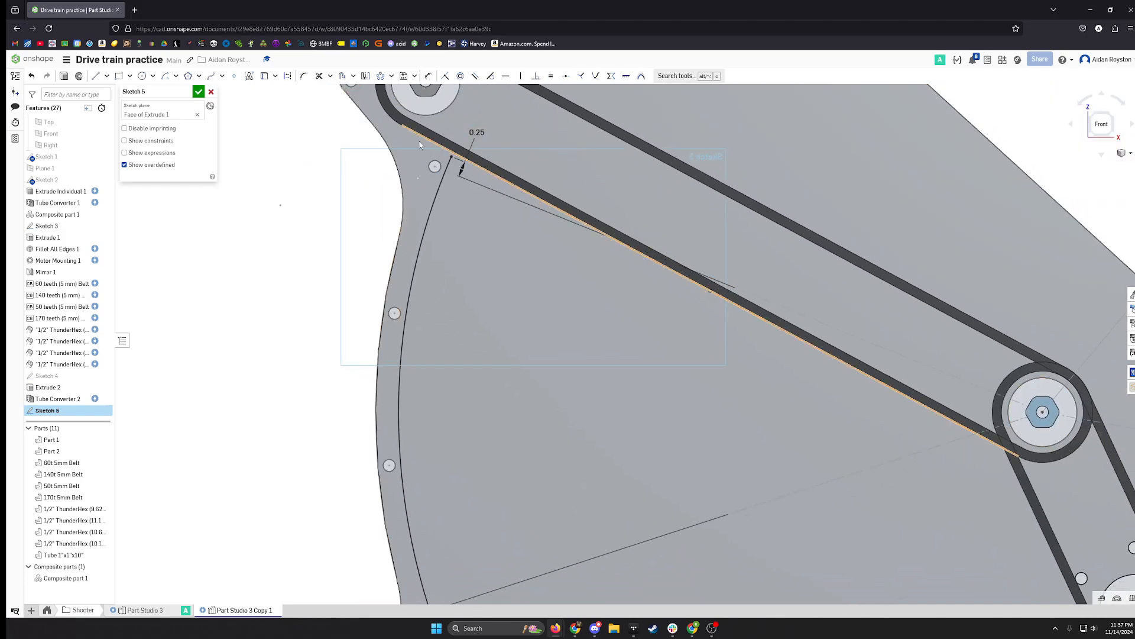
left_click(342, 76)
left_click(404, 349)
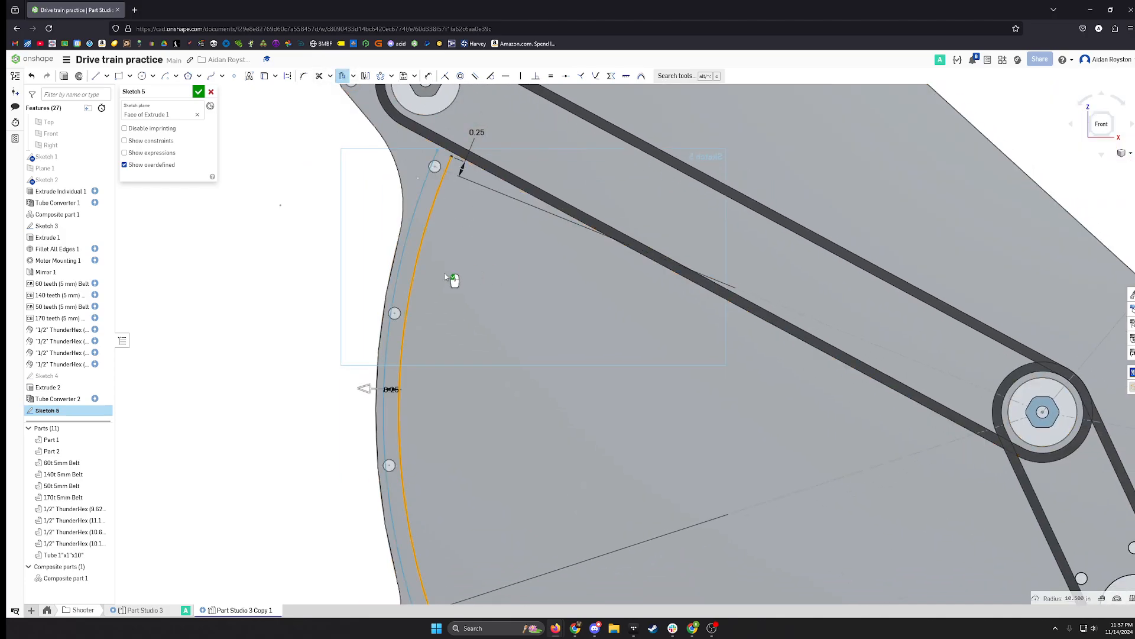
left_click(423, 407)
type("0.06")
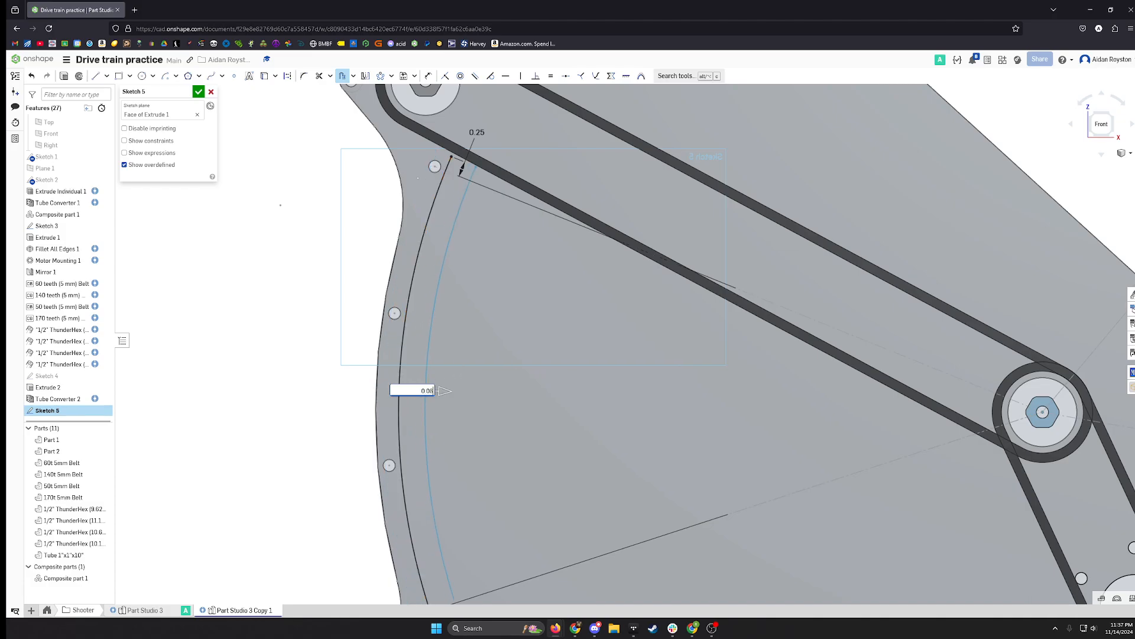
type("3")
key("Return")
left_click(437, 312)
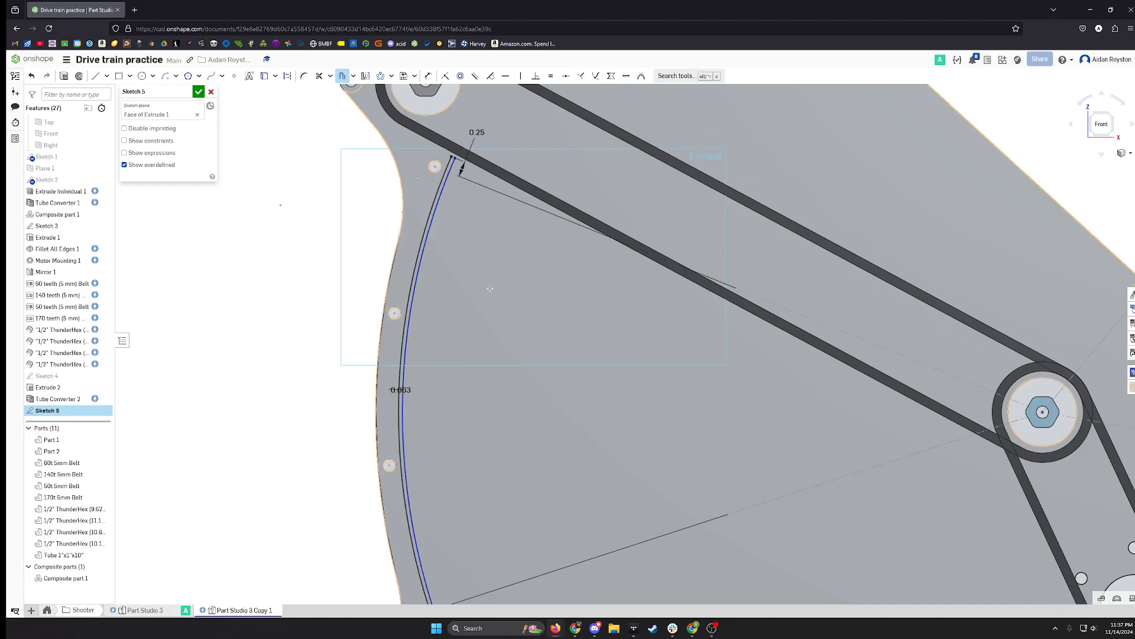
Close the upper end of the left guide arcs with a line joining their endpoints.
scroll(467, 151, "up", 6)
key("Escape")
key("s")
left_click(408, 167)
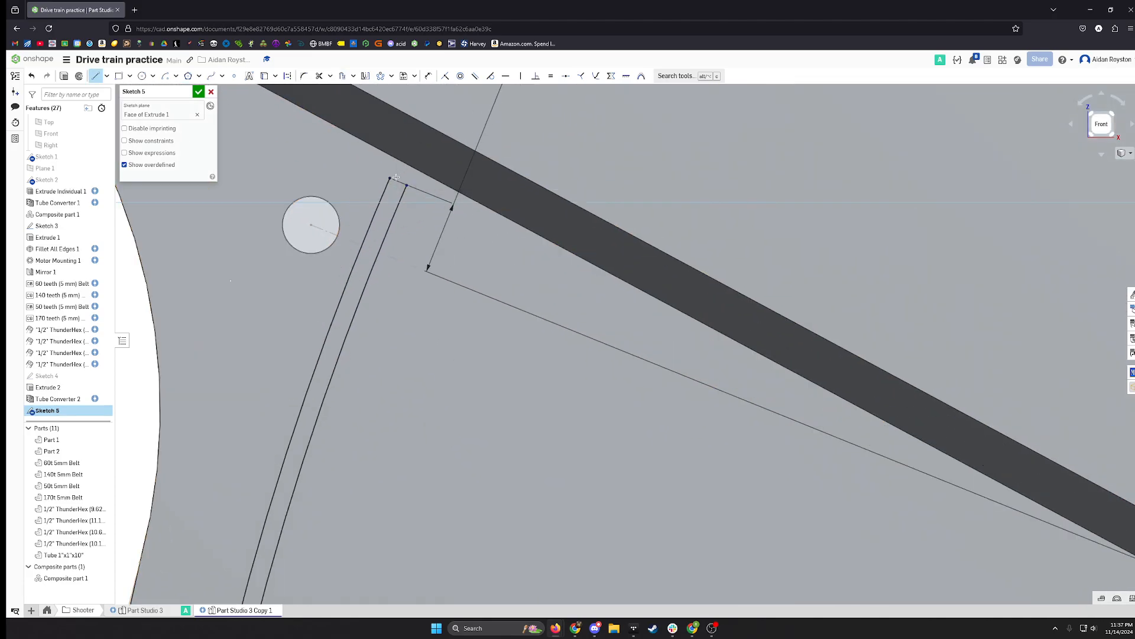
key("Escape")
Make the left guide's upper closing line parallel to the construction line through the adjacent hole.
double_click(407, 258)
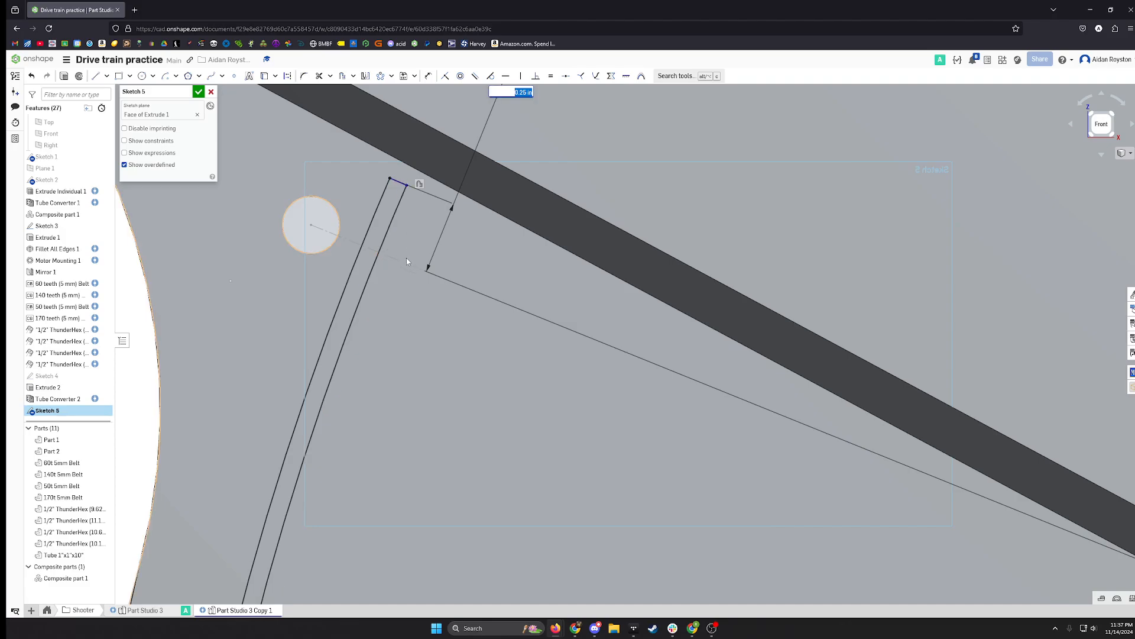
left_click(406, 263)
left_click(122, 296)
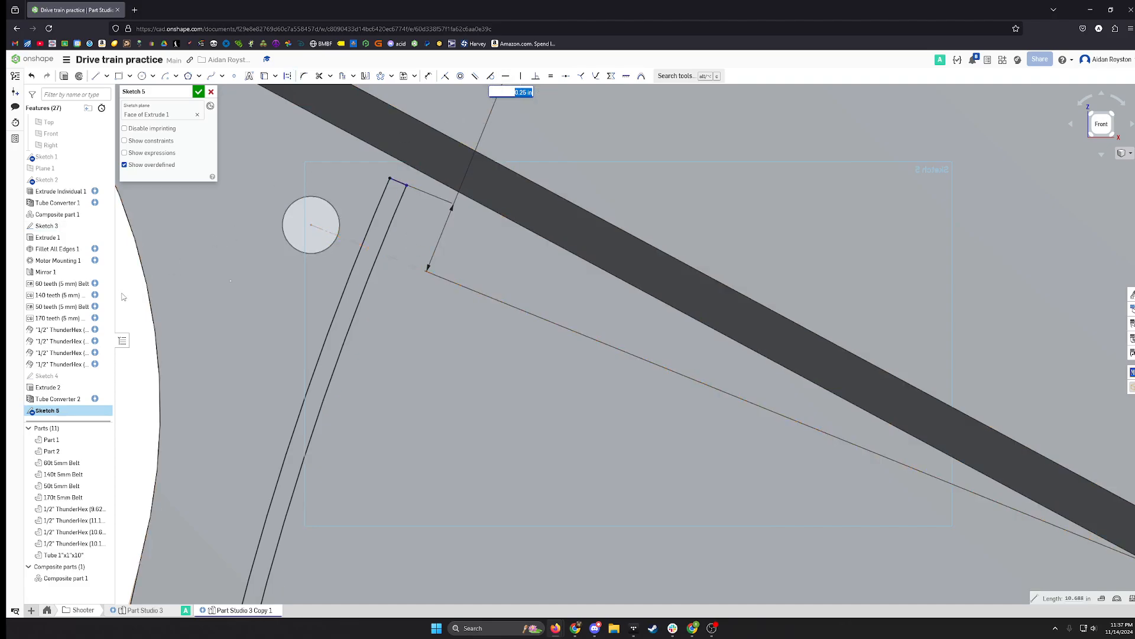
key("Escape")
left_click(399, 181)
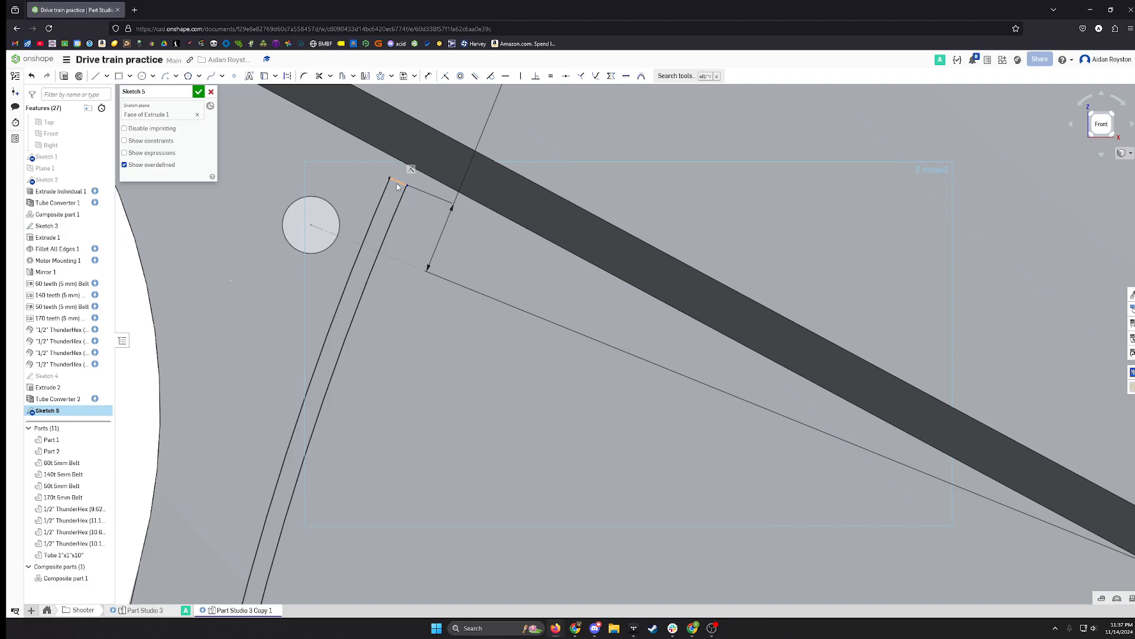
left_click(408, 263)
left_click(479, 80)
scroll(438, 341, "up", 2)
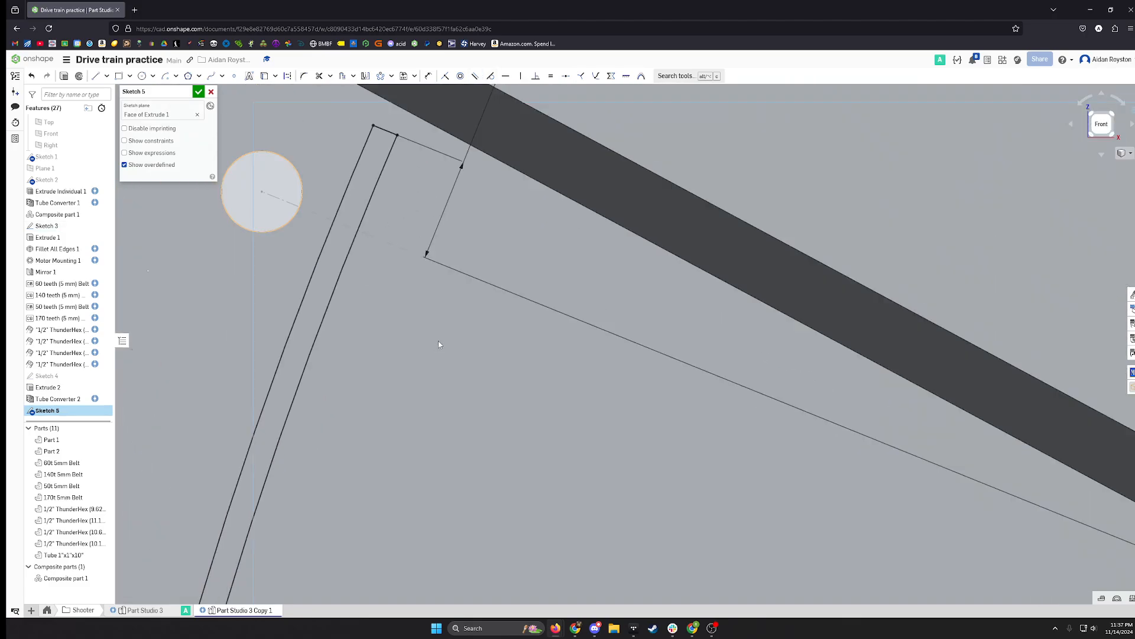
Close the lower end of the left guide arcs with a line joining their endpoints.
scroll(438, 341, "down", 5)
scroll(484, 499, "up", 4)
middle_click_drag(525, 572, 524, 354)
key("s")
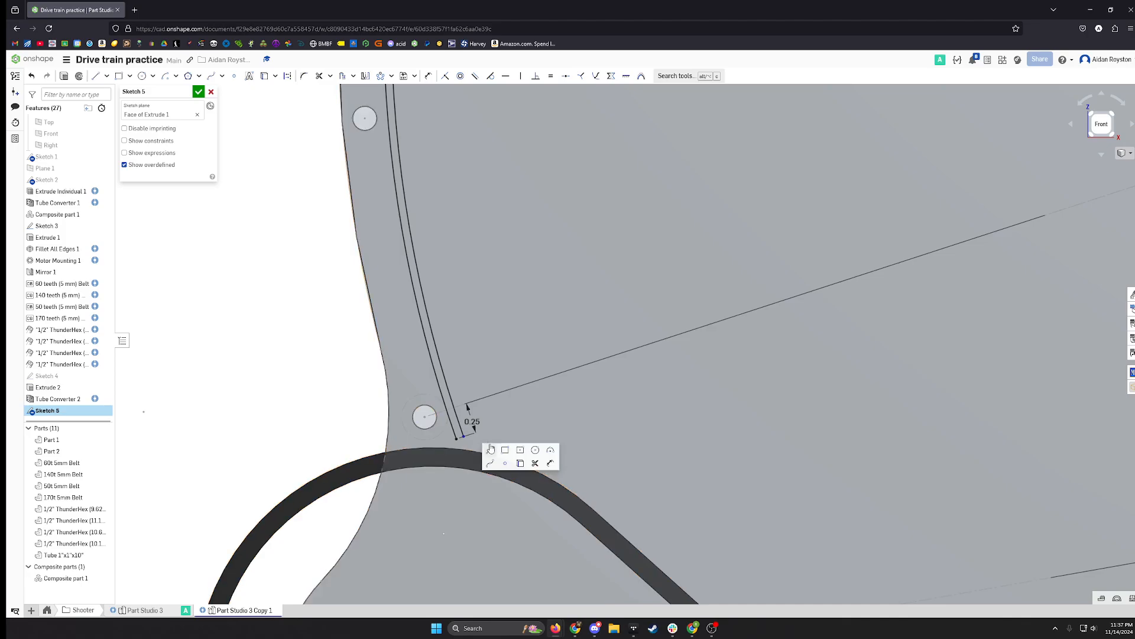
left_click(490, 450)
key("Escape")
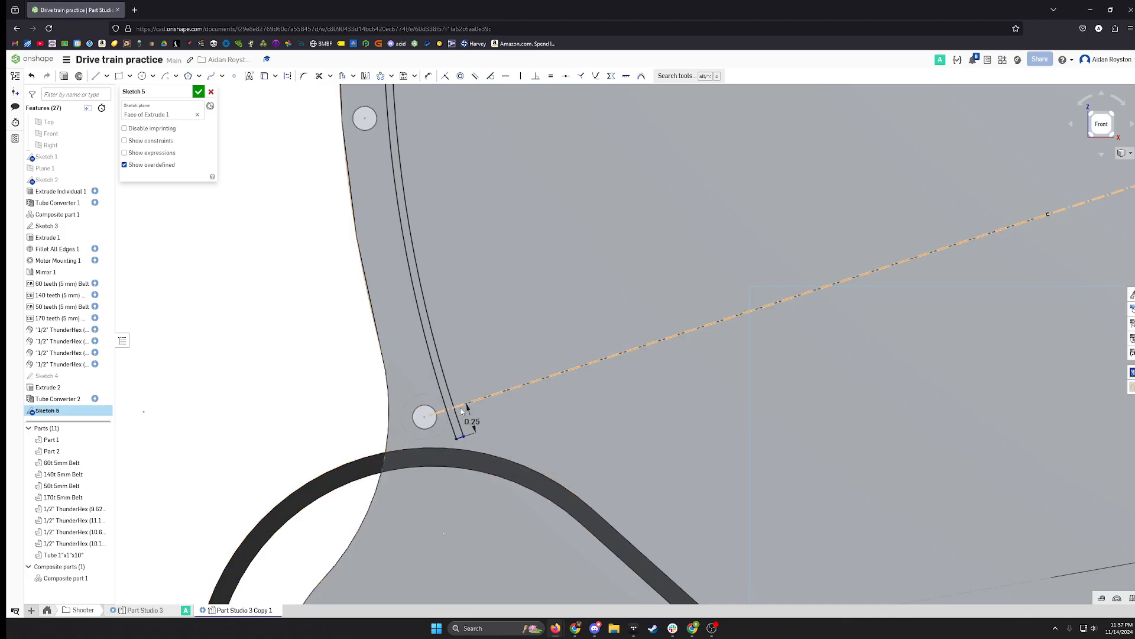
Make the left guide's lower closing line parallel to the construction line through the hole above the lower shaft.
left_click(462, 406)
scroll(461, 438, "up", 3)
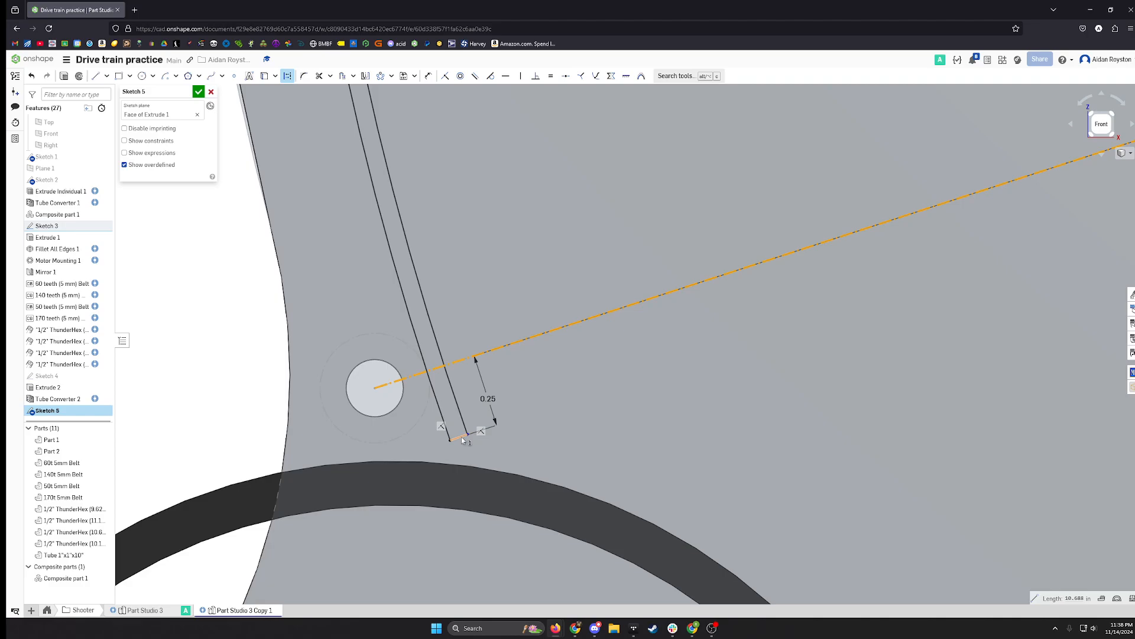
left_click(461, 438)
left_click(475, 77)
scroll(395, 313, "up", 4)
Extrude both curved guide profiles of the sketch as new parts.
scroll(395, 315, "down", 10)
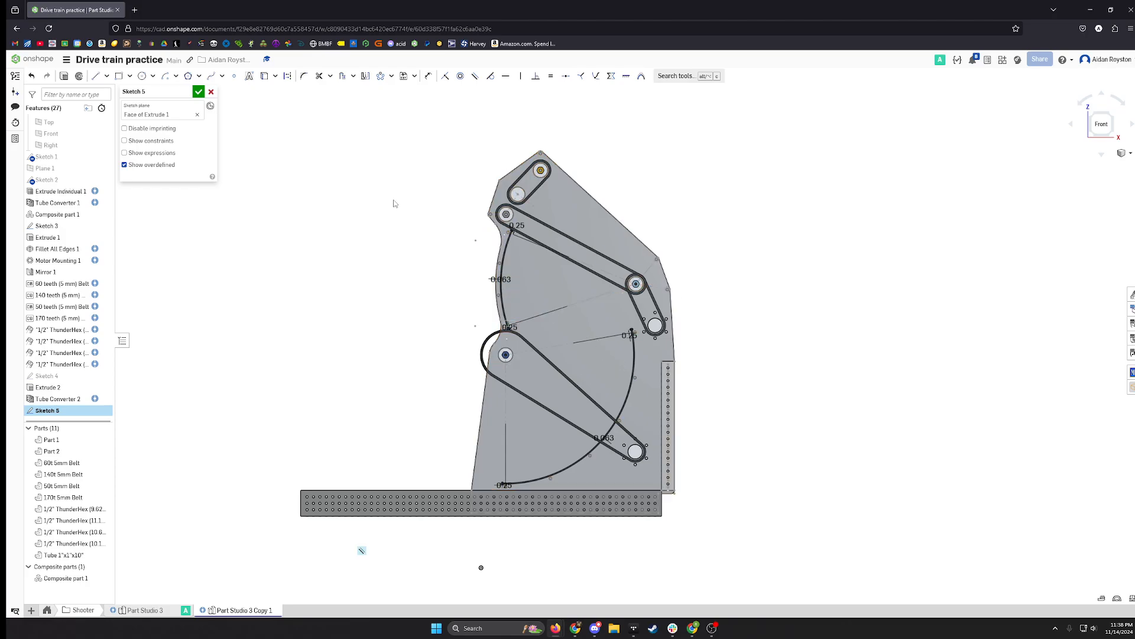
left_click(65, 77)
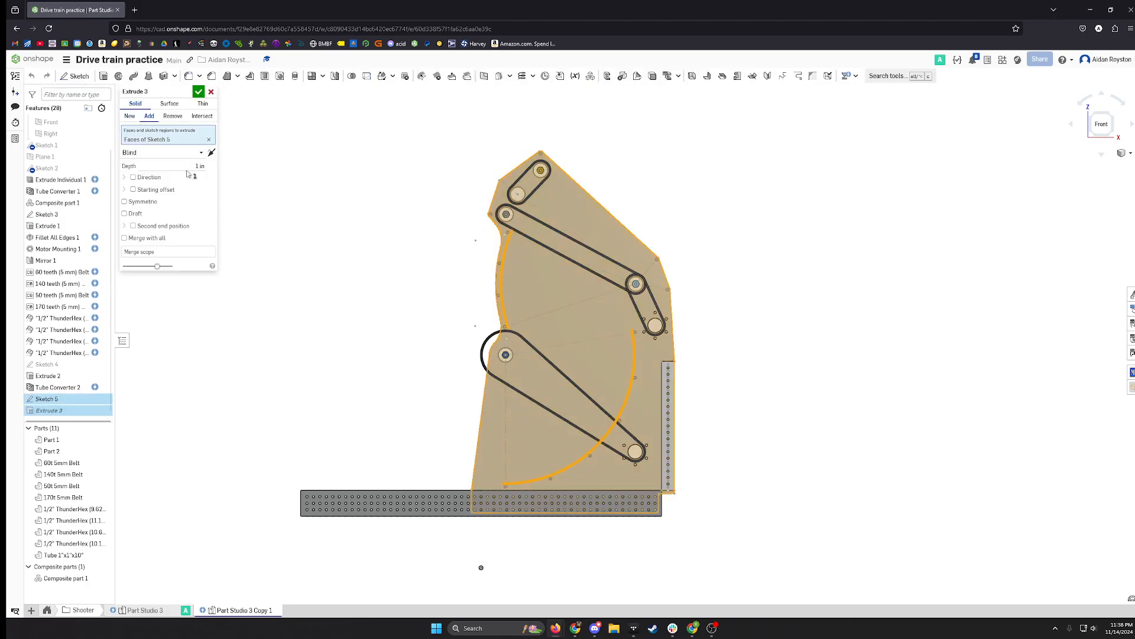
left_click(132, 117)
scroll(663, 367, "down", 2)
right_click_drag(709, 368, 596, 359)
scroll(663, 365, "up", 4)
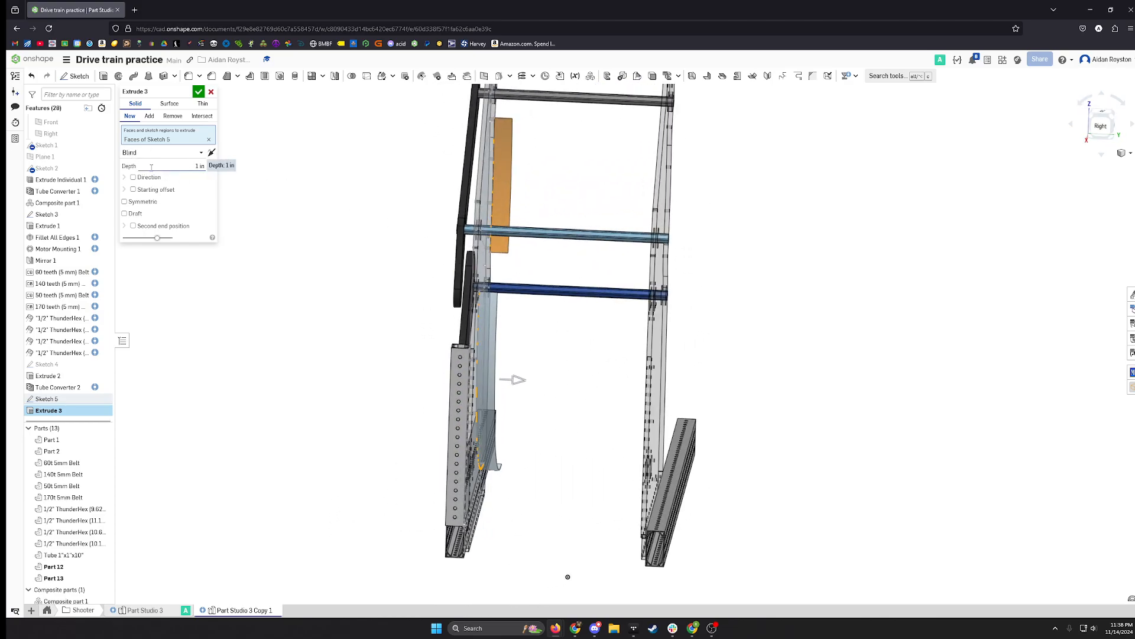
right_click_drag(549, 245, 631, 219)
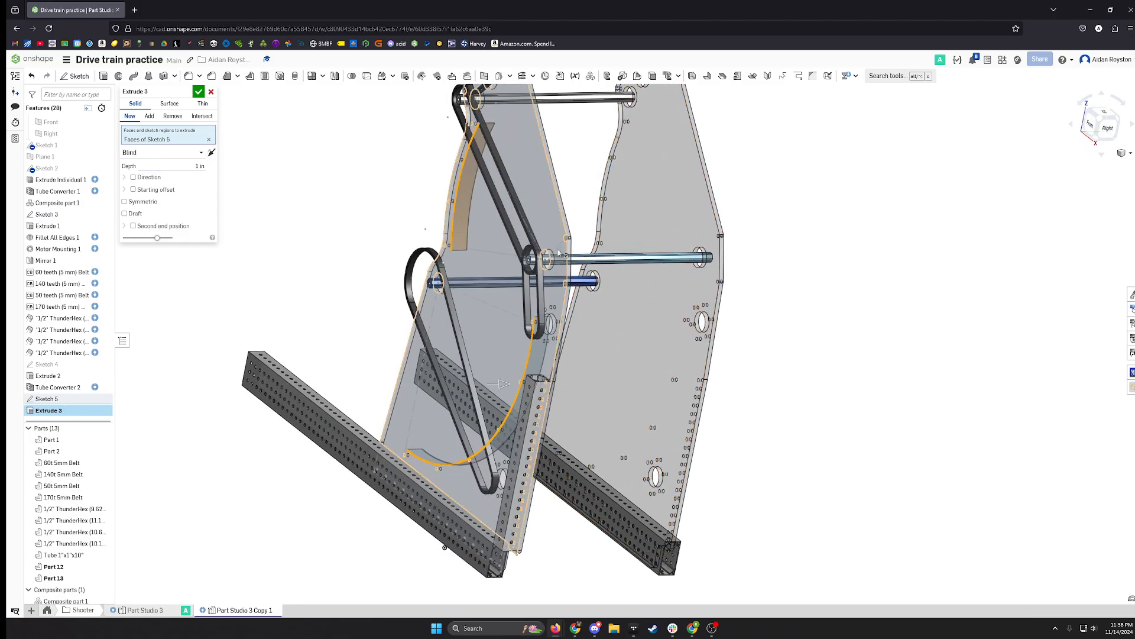
middle_click_drag(538, 250, 513, 268)
End the guide extrusion up to the face of the opposite, mirrored side plate.
left_click(152, 160)
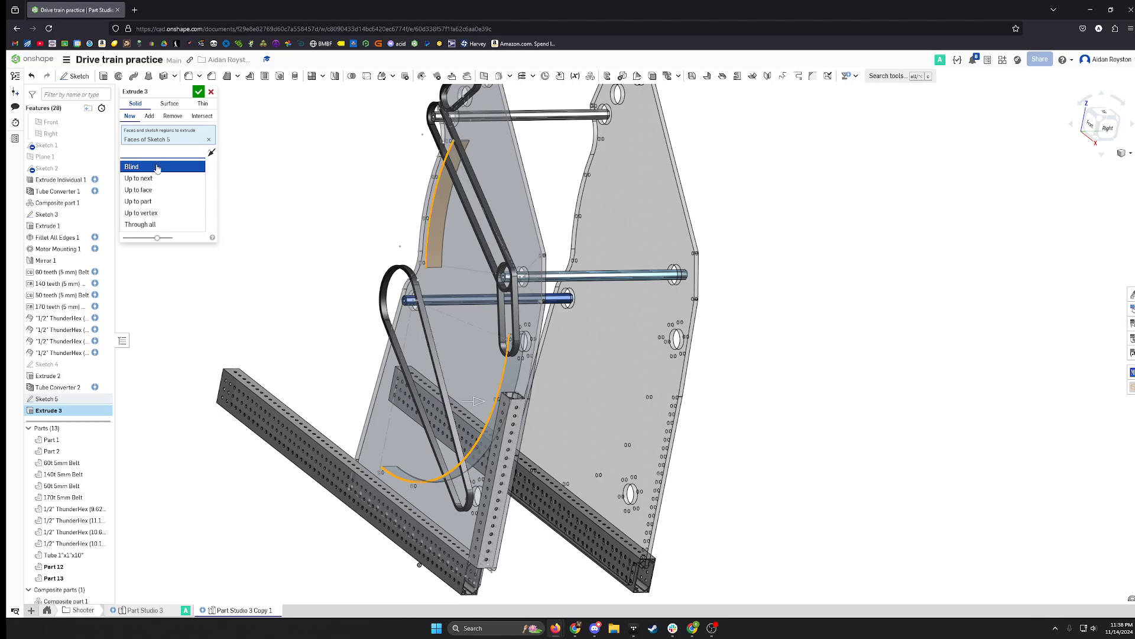
left_click(149, 188)
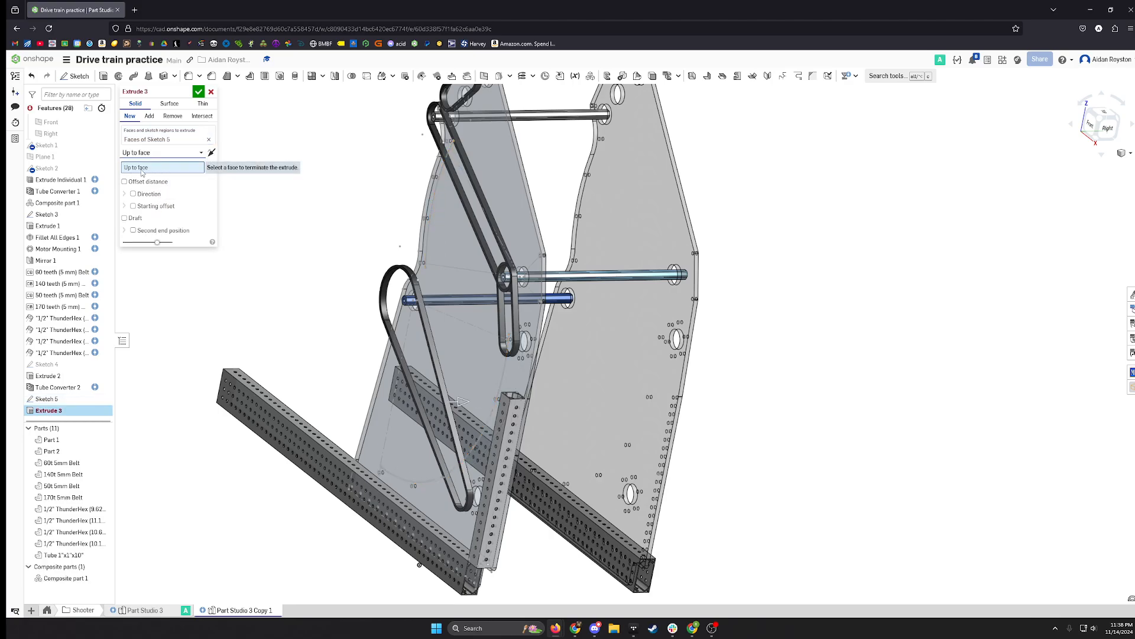
left_click(618, 236)
key("n")
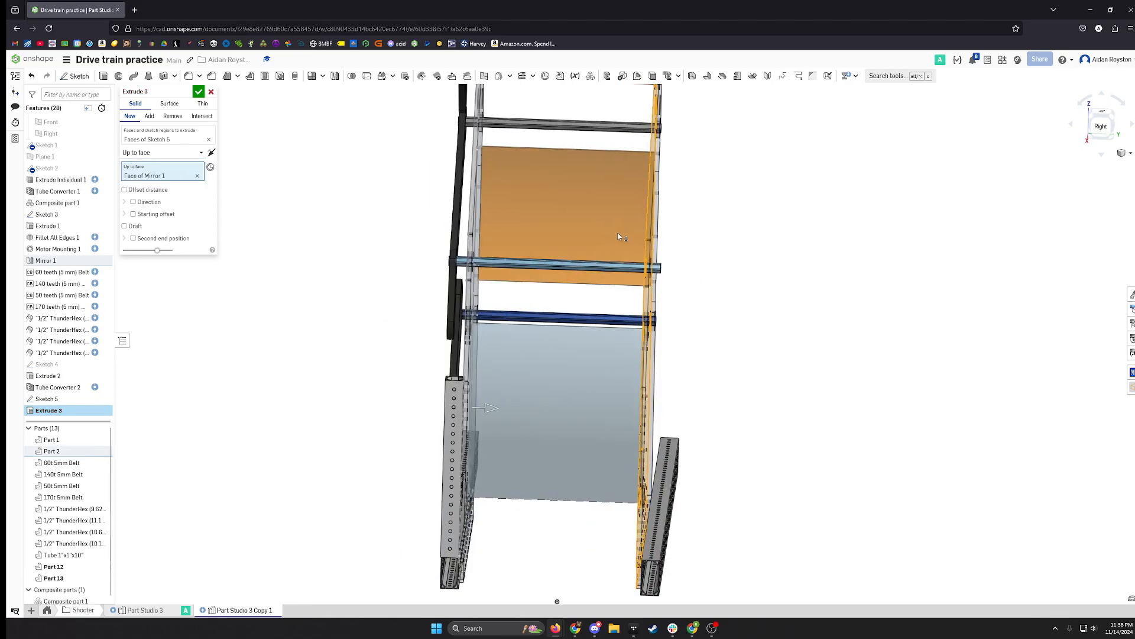
right_click_drag(711, 189, 589, 355)
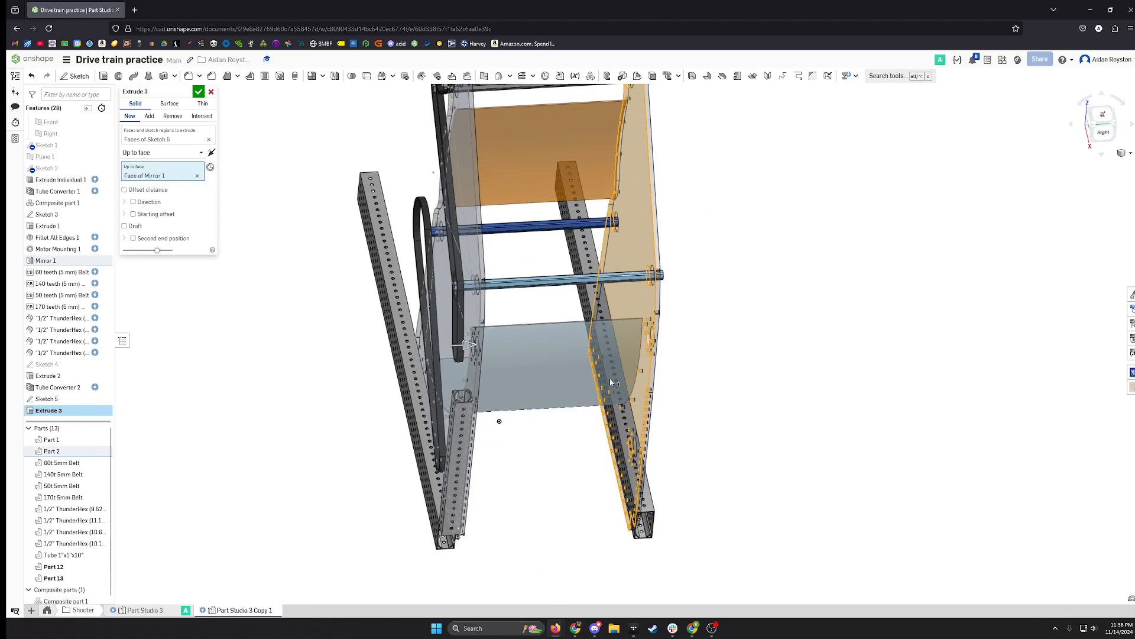
left_click(198, 91)
right_click_drag(379, 449, 637, 335)
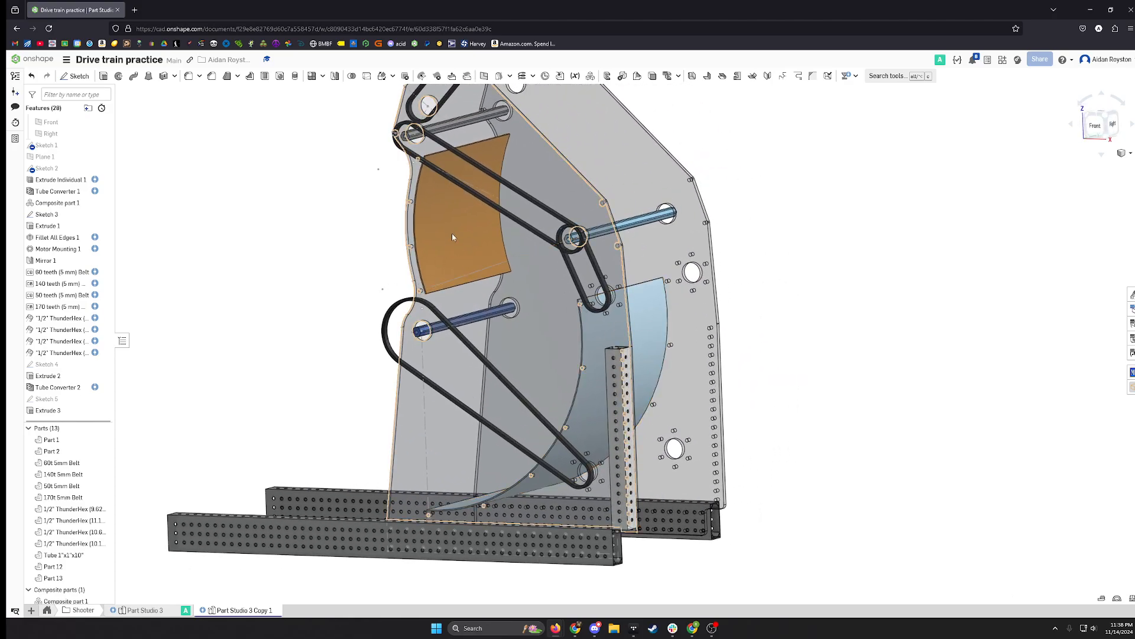
Assign the Polycarbonate material to both curved guide parts, Part 12 and Part 13.
scroll(81, 540, "down", 1)
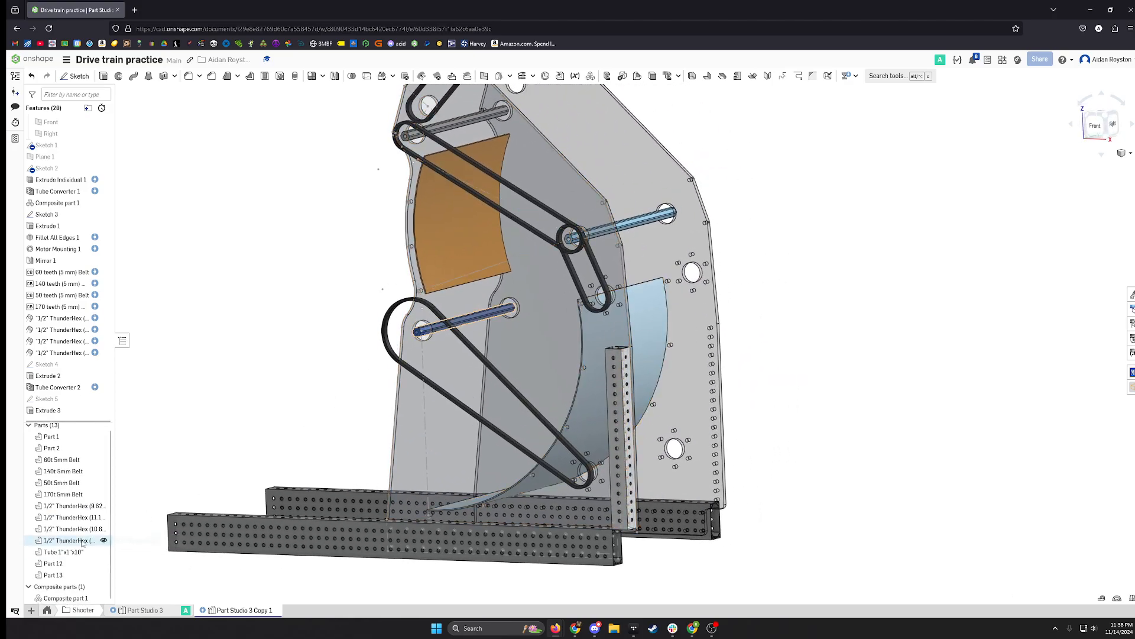
left_click(63, 565)
left_click(66, 575)
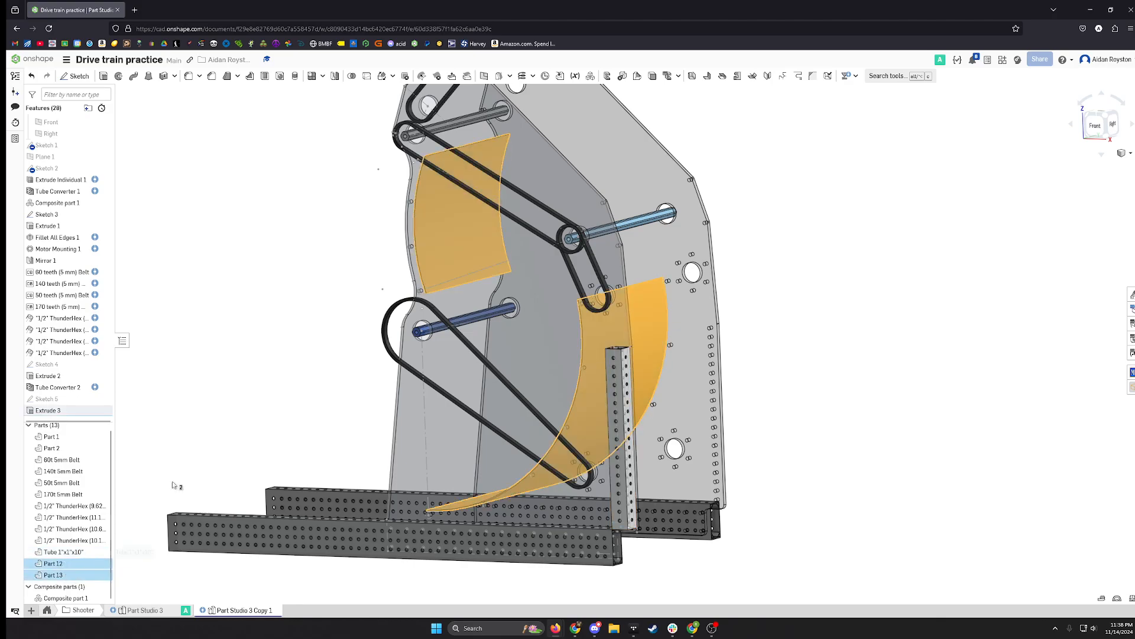
right_click(77, 571)
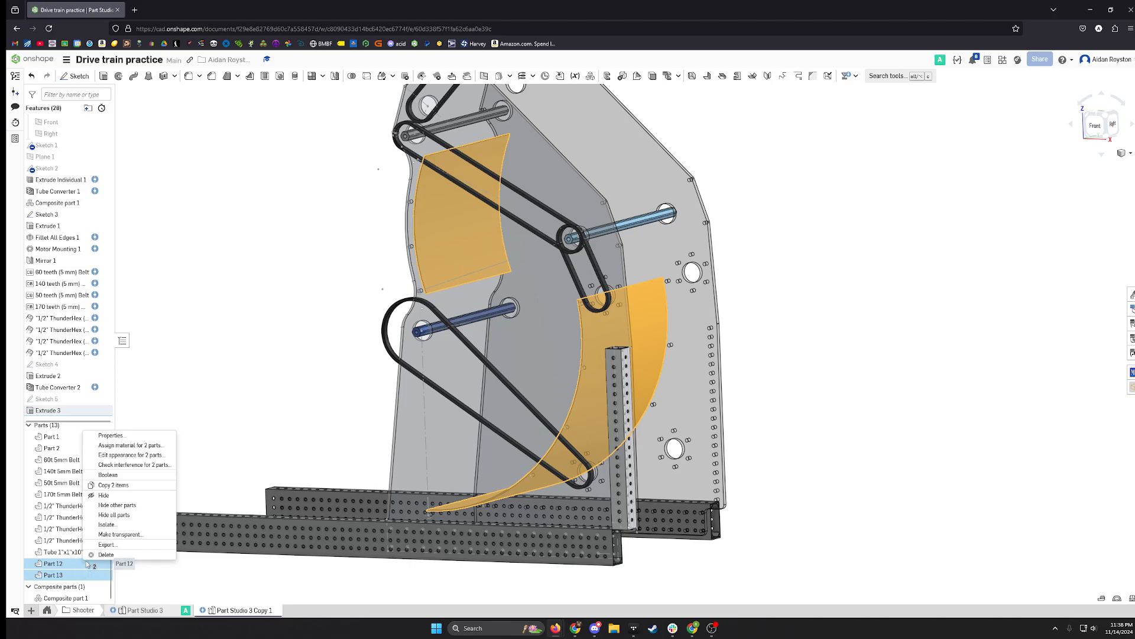
left_click(148, 445)
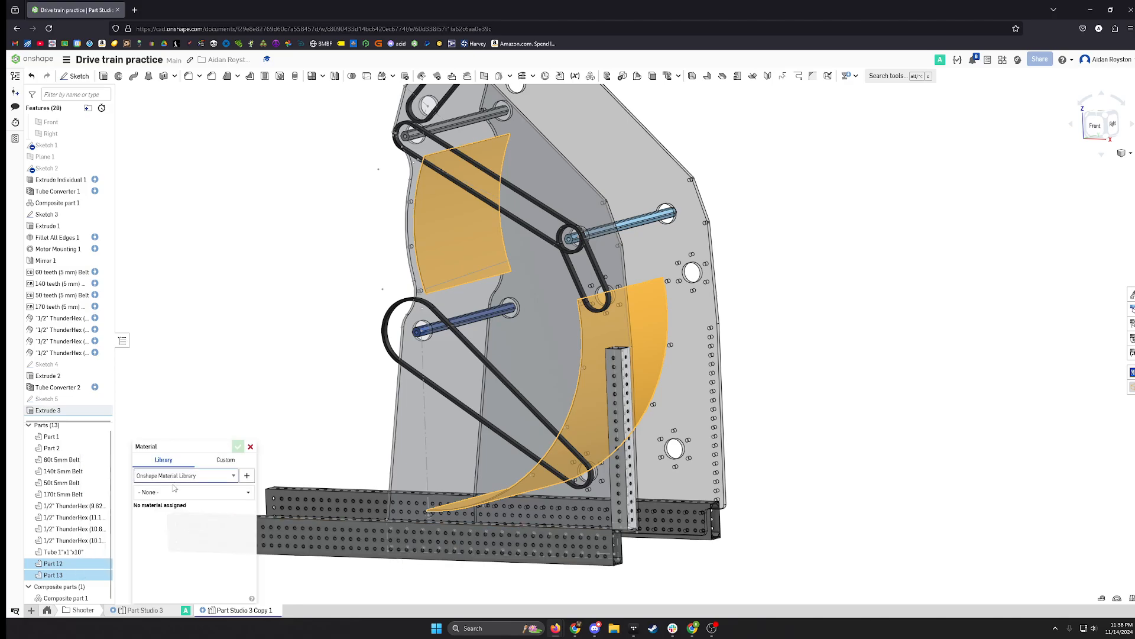
type("polyc")
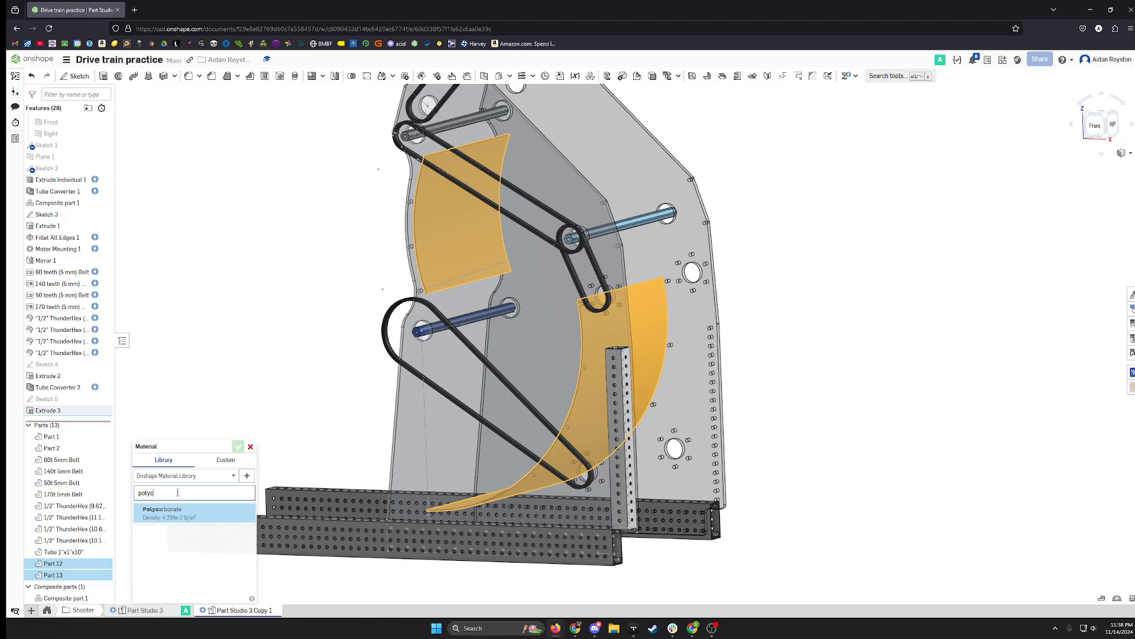
type("a")
left_click(170, 512)
left_click(237, 446)
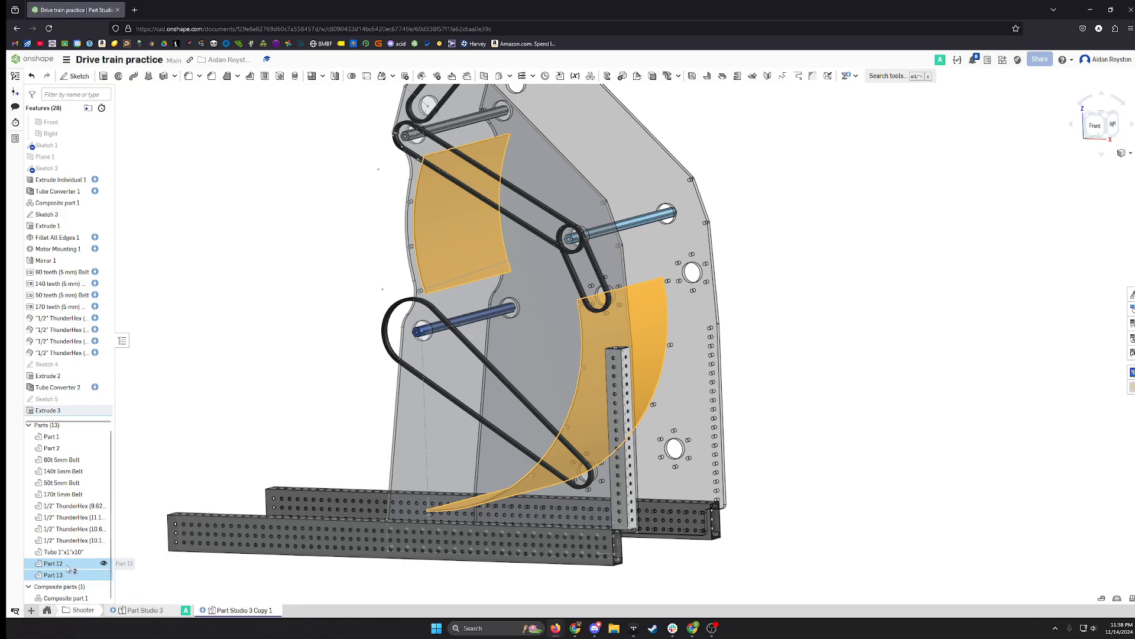
Set the appearance of both guide parts to grey 999999 with an opacity of 0.2.
right_click(109, 569)
left_click(119, 457)
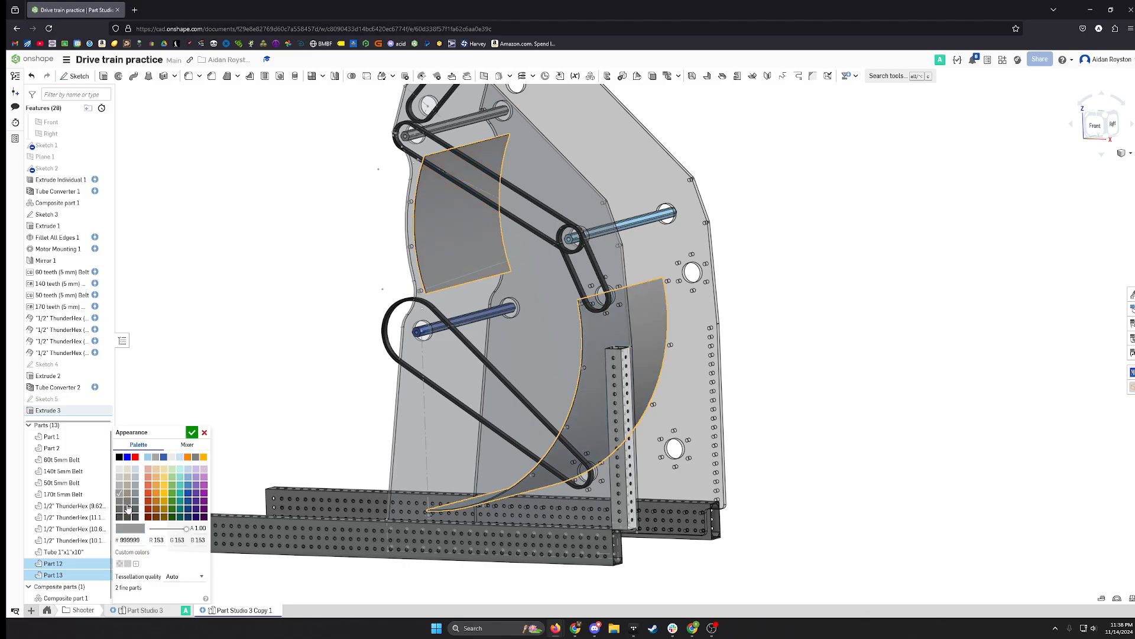
left_click(201, 528)
type("0.5")
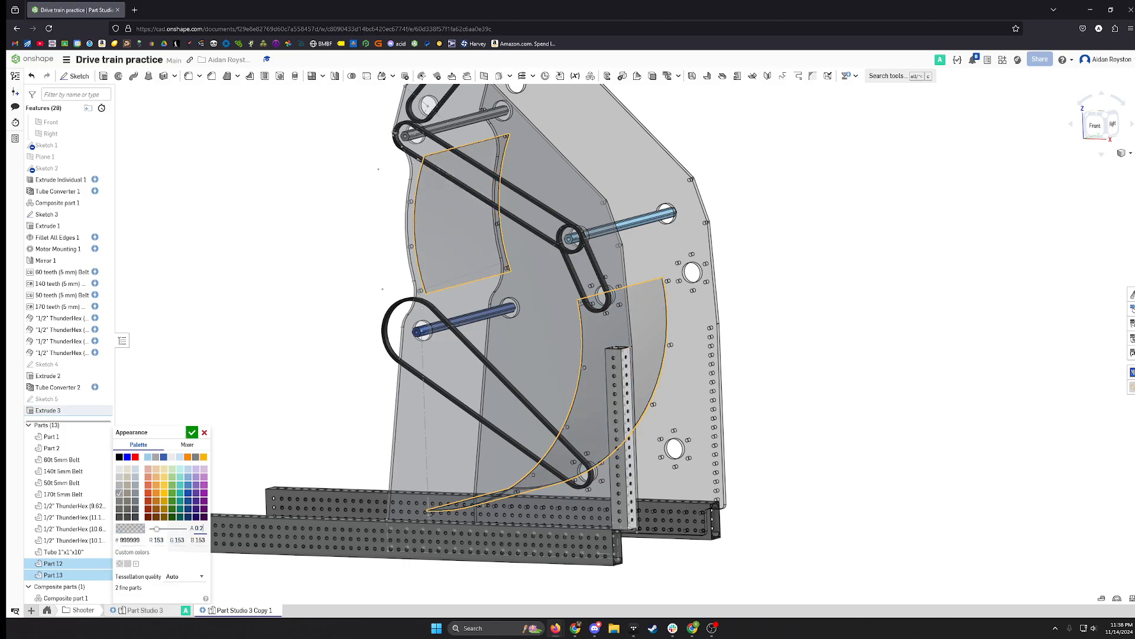
key("Return")
scroll(403, 331, "down", 2)
mouse_move(528, 359)
middle_mouse_down()
mouse_move(517, 376)
mouse_move(540, 367)
middle_mouse_up()
mouse_move(540, 367)
right_mouse_down()
mouse_move(554, 382)
mouse_move(541, 384)
right_mouse_up()
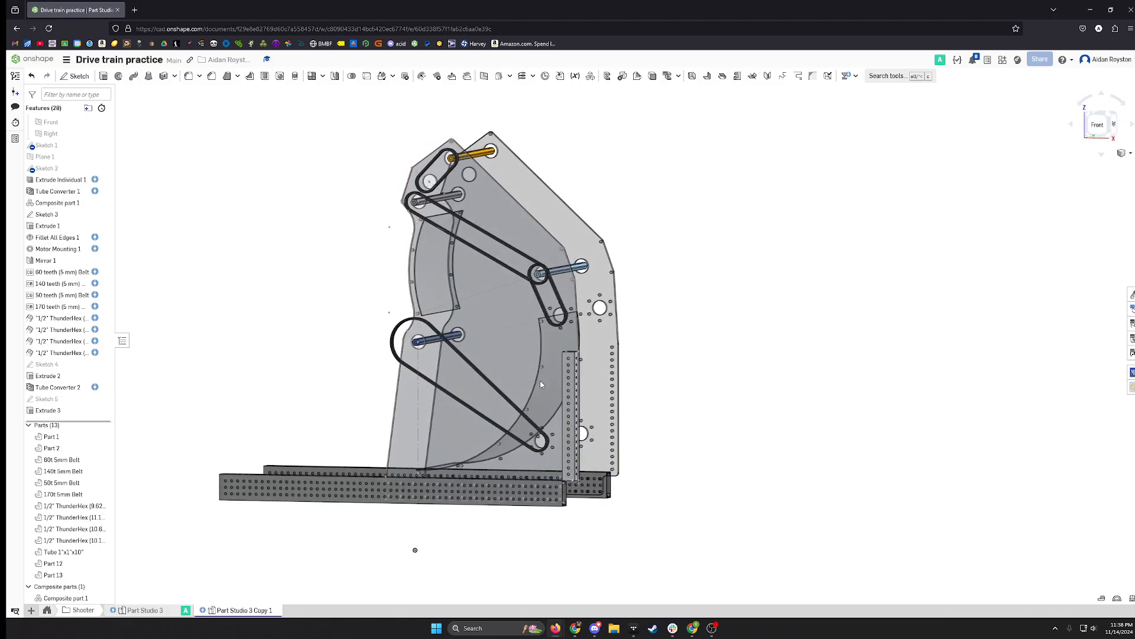